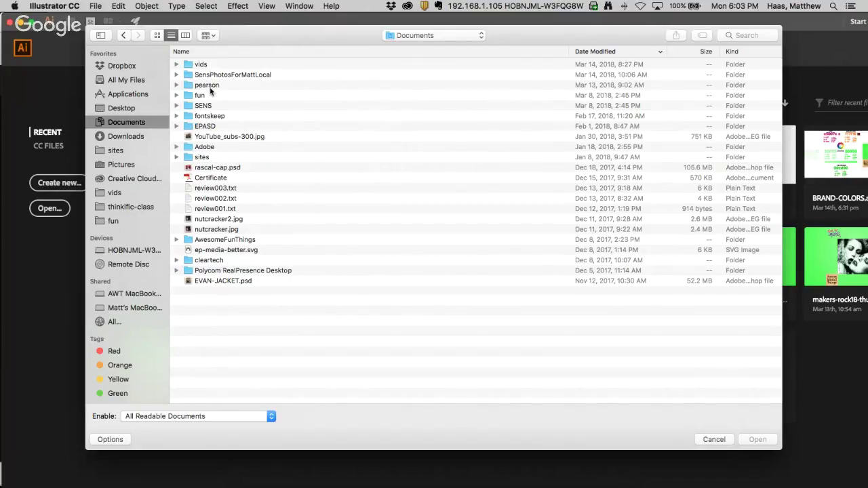
- Open 001-new-pref-update-mar-2018.ai from the matt-class folder inside the fun folder
{"action": "double_click", "coordinate": [204, 96]}
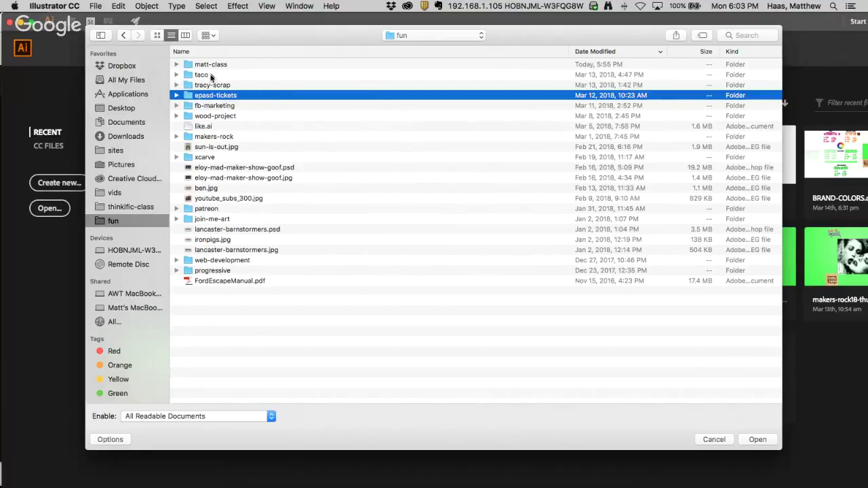
{"action": "double_click", "coordinate": [213, 65]}
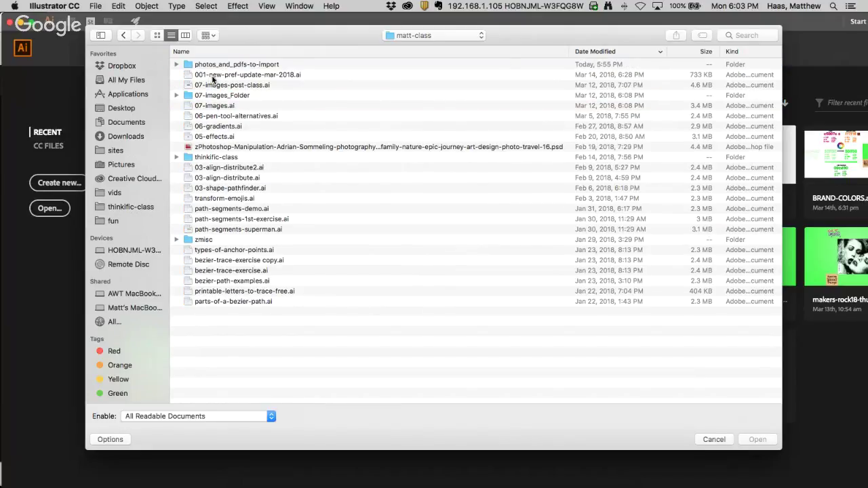
{"action": "left_click", "coordinate": [213, 76]}
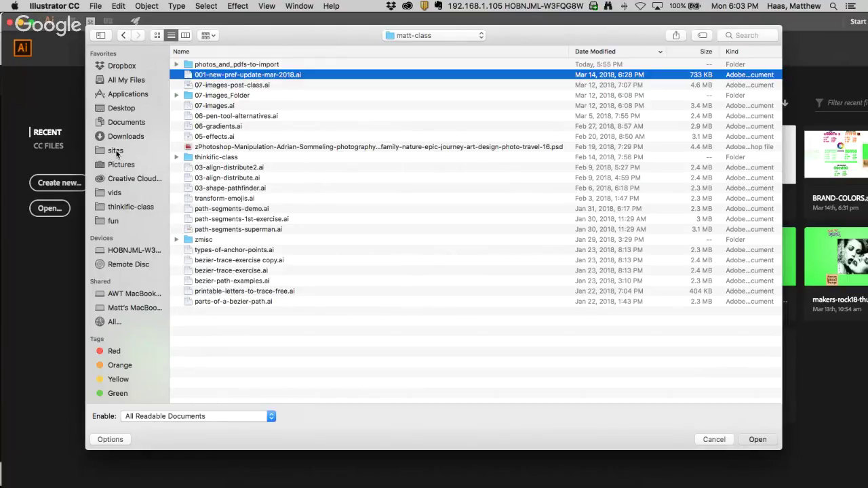
{"action": "key", "text": "Return"}
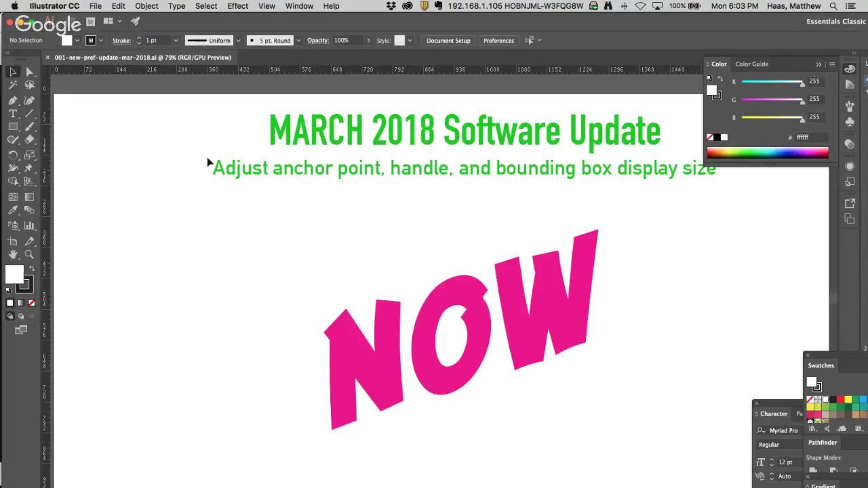
- Clear the artboard by closing the floating Swatches and Pathfinder group and the floating Character panel group
{"action": "scroll", "coordinate": [208, 163], "scroll_direction": "down", "scroll_amount": 1}
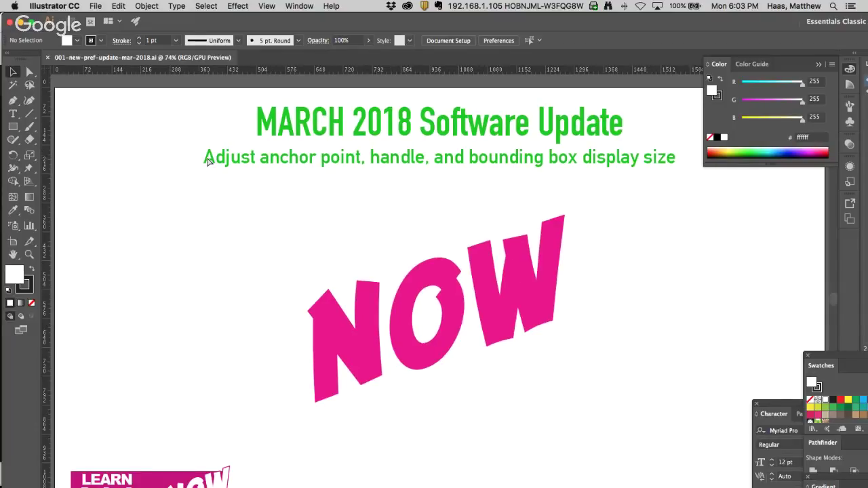
{"action": "left_click_drag", "start_coordinate": [821, 357], "coordinate": [654, 210]}
{"action": "left_click", "coordinate": [642, 208]}
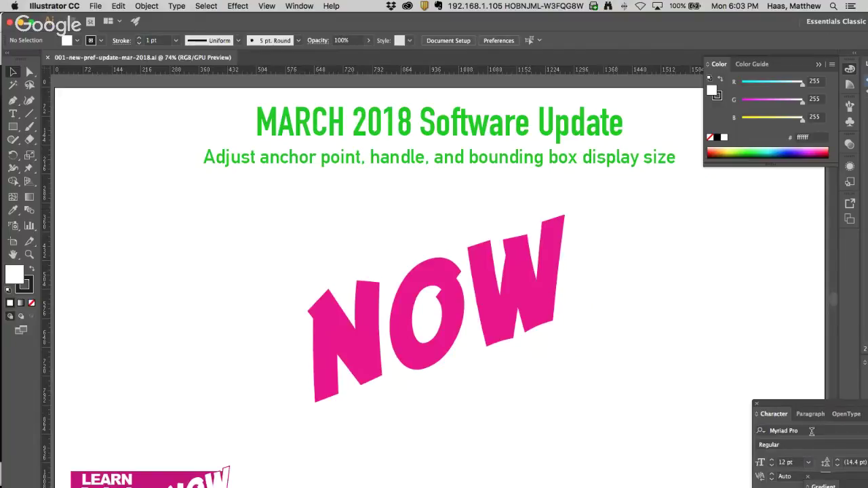
{"action": "left_click_drag", "start_coordinate": [783, 403], "coordinate": [659, 237]}
{"action": "left_click", "coordinate": [631, 236]}
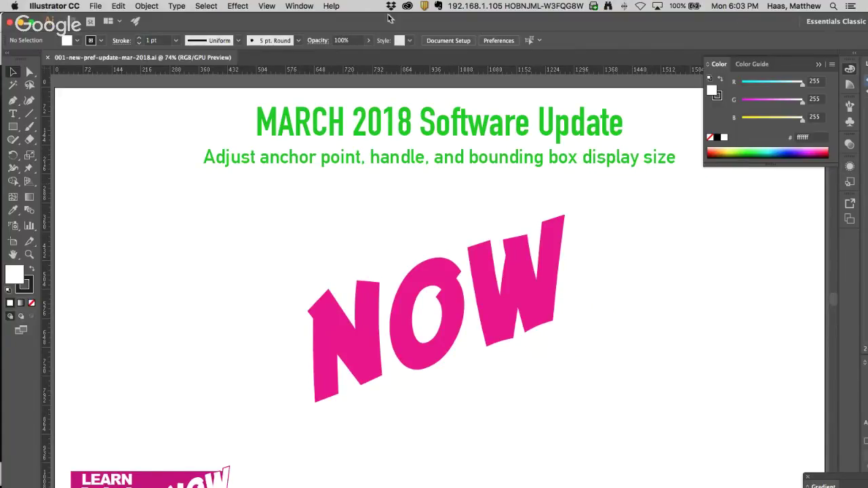
- Fit the application window to the screen and put away the floating Gradient and Color panels
{"action": "left_click", "coordinate": [32, 25]}
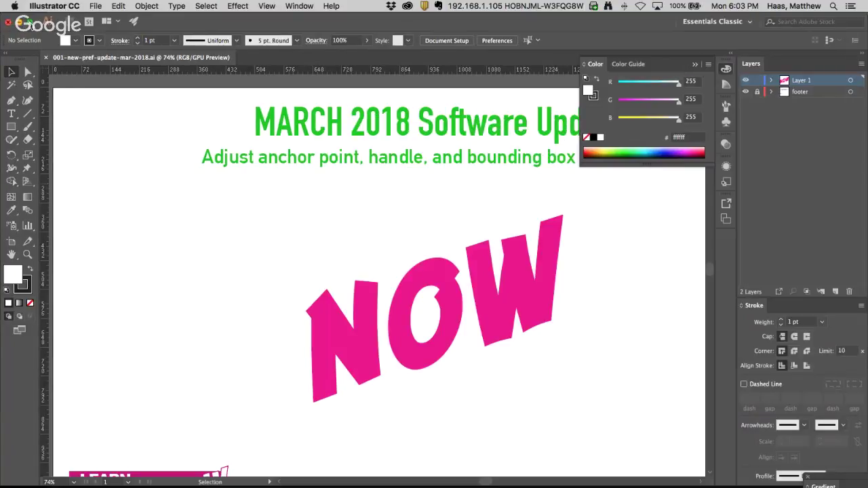
{"action": "left_click_drag", "start_coordinate": [822, 486], "coordinate": [562, 196]}
{"action": "left_click", "coordinate": [561, 195]}
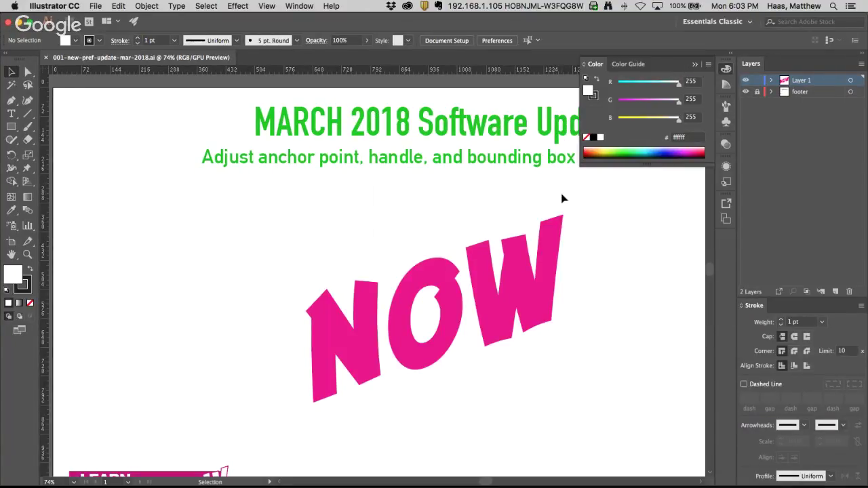
{"action": "left_click", "coordinate": [694, 67]}
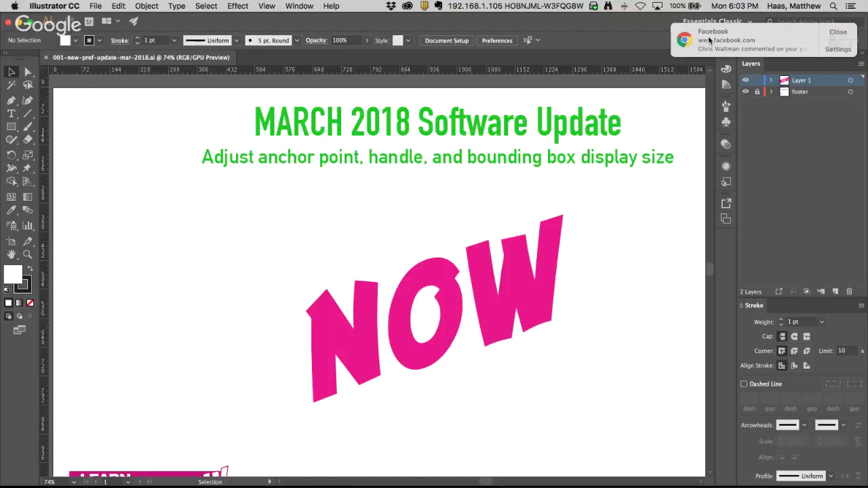
{"action": "left_click", "coordinate": [837, 32]}
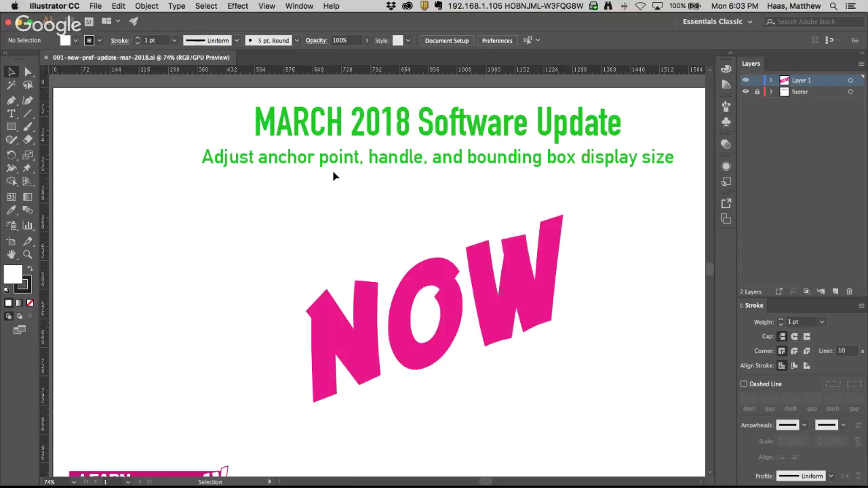
- Inspect the anchor points and handles on the letter O's outer path with the Direct Selection tool, then deselect it
{"action": "key", "text": "super+0"}
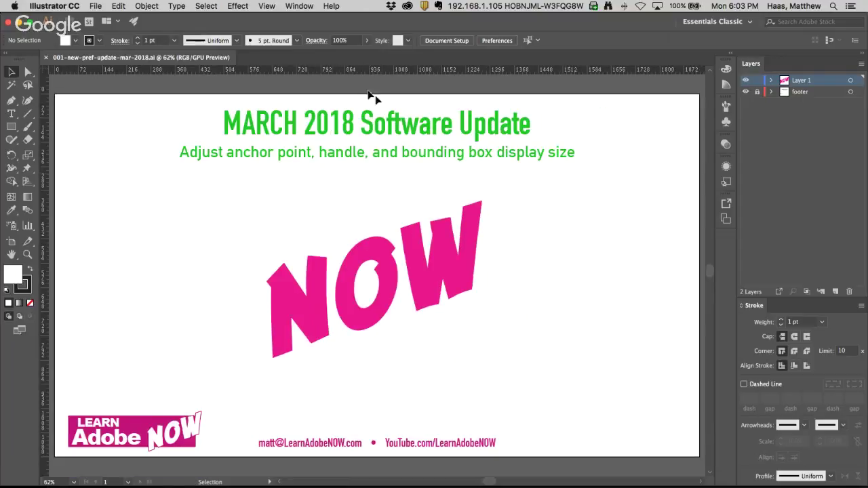
{"action": "key", "text": "super+Tab"}
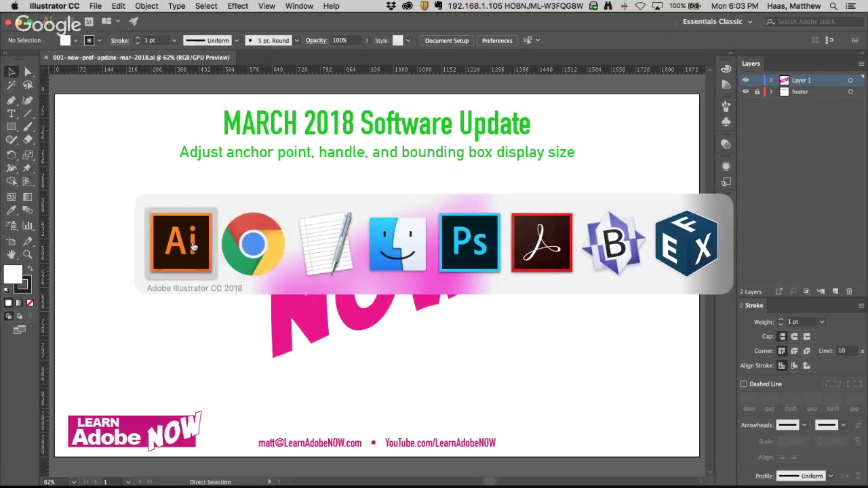
{"action": "left_click", "coordinate": [169, 216]}
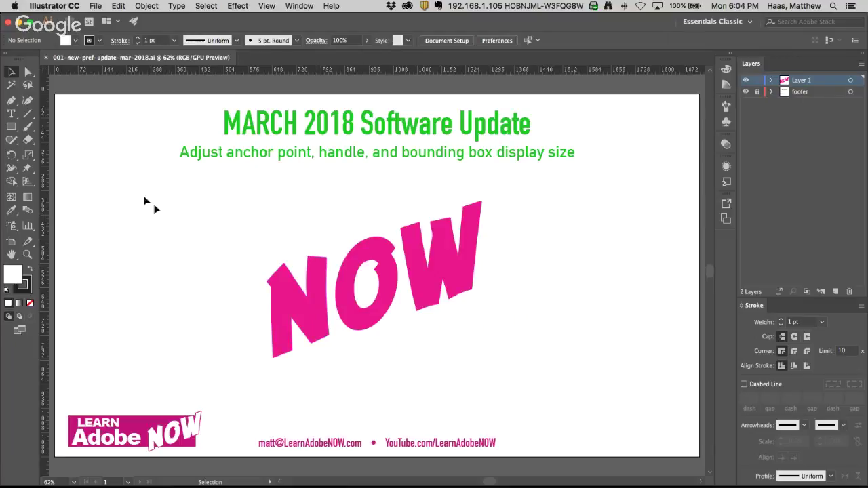
{"action": "left_click", "coordinate": [27, 72]}
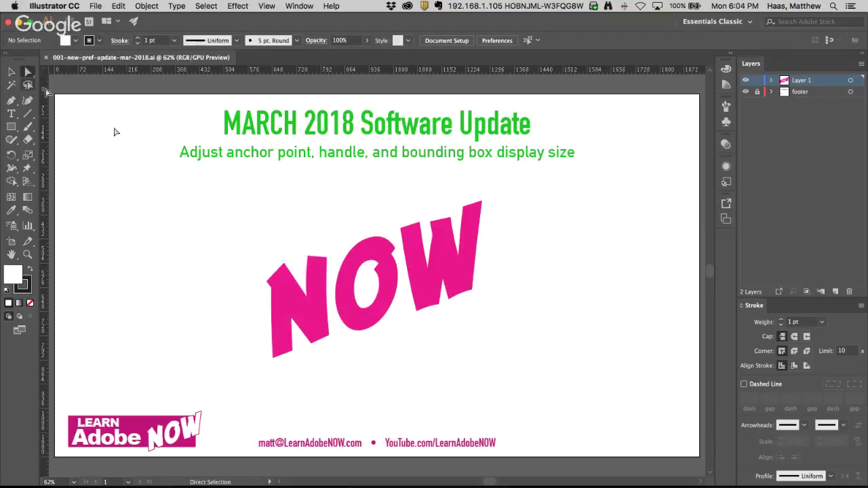
{"action": "key", "text": "super+equal"}
{"action": "key", "text": "super+equal"}
{"action": "key", "text": "super+equal"}
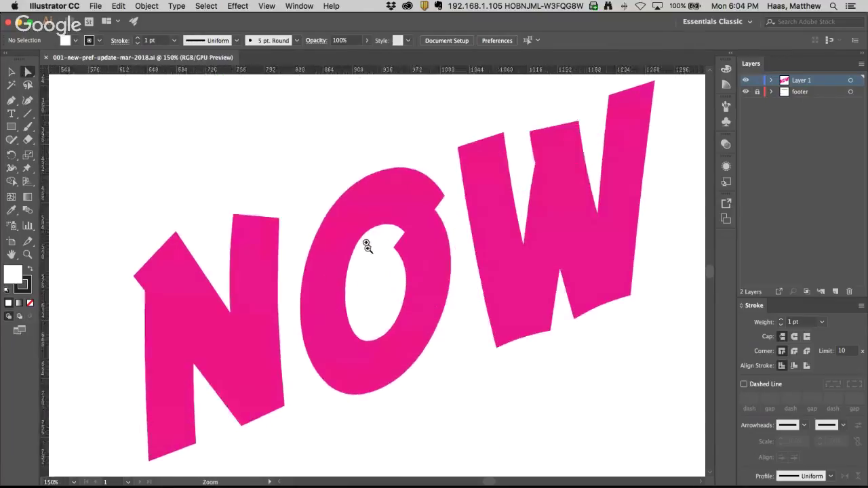
{"action": "left_click", "coordinate": [341, 198]}
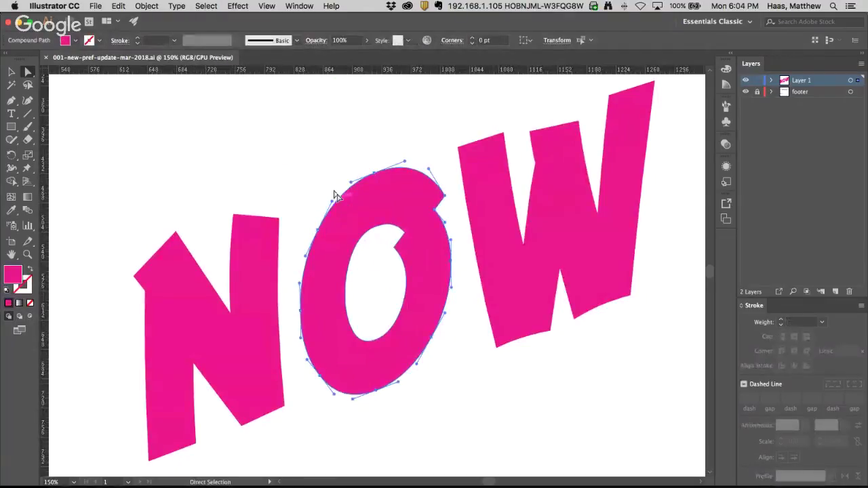
{"action": "left_click", "coordinate": [326, 185]}
- In the Selection & Anchor Display preferences, disable showing handles when multiple anchors are selected, keeping the anchor size at Default
{"action": "key", "text": "super+k"}
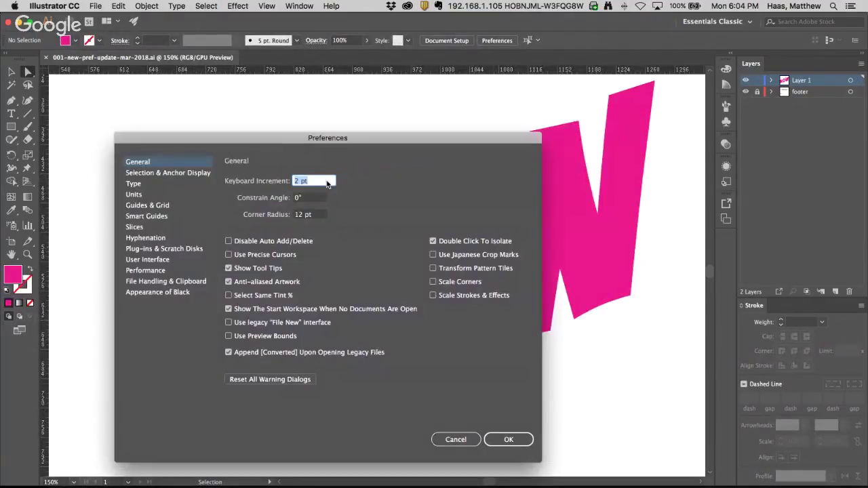
{"action": "left_click_drag", "start_coordinate": [251, 138], "coordinate": [252, 103]}
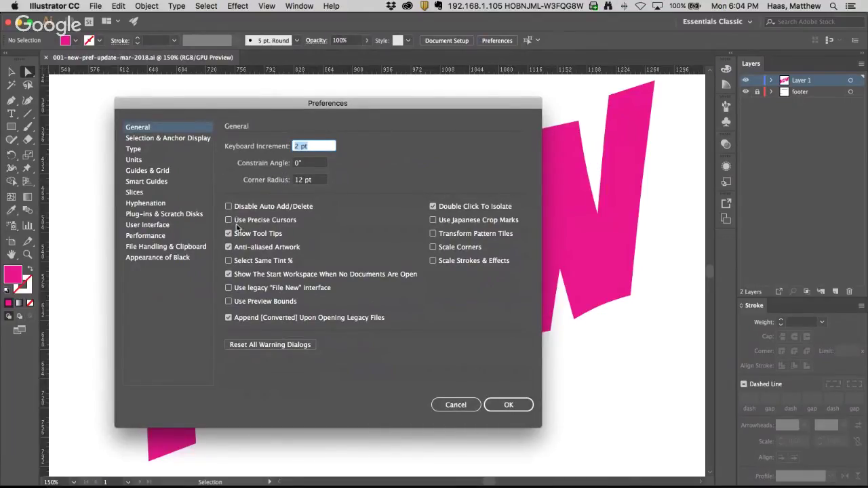
{"action": "left_click", "coordinate": [156, 139]}
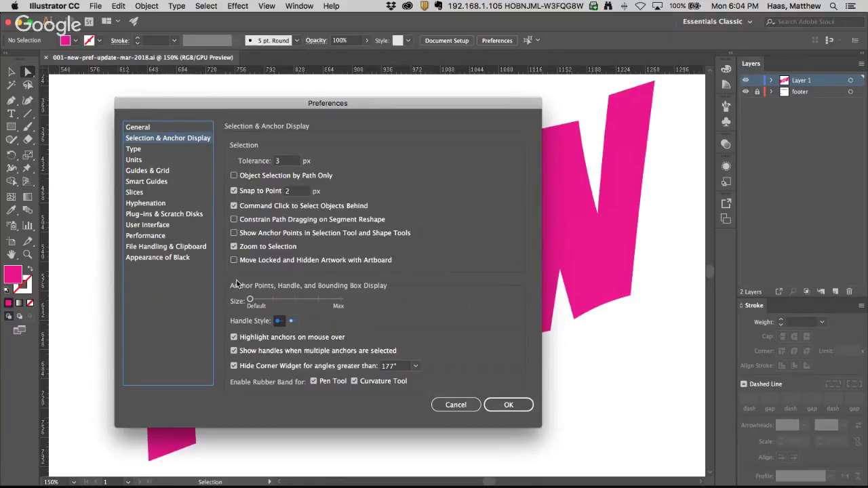
{"action": "left_click", "coordinate": [234, 351]}
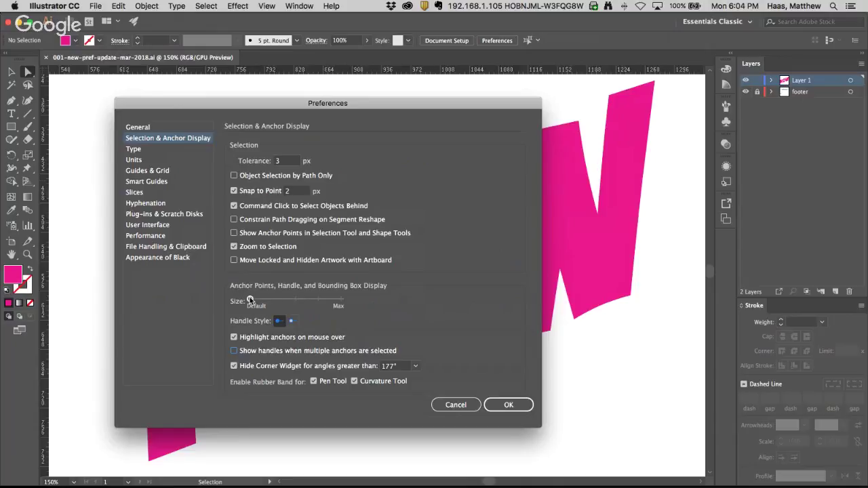
{"action": "mouse_move", "coordinate": [251, 301]}
{"action": "left_mouse_down"}
{"action": "mouse_move", "coordinate": [325, 302]}
{"action": "mouse_move", "coordinate": [250, 301]}
{"action": "left_mouse_up"}
{"action": "left_click", "coordinate": [500, 409]}
- Select the upper-left segment of the letter O's outer path with Direct Selection to check its handle display
{"action": "key", "text": "a"}
{"action": "left_click", "coordinate": [355, 184]}
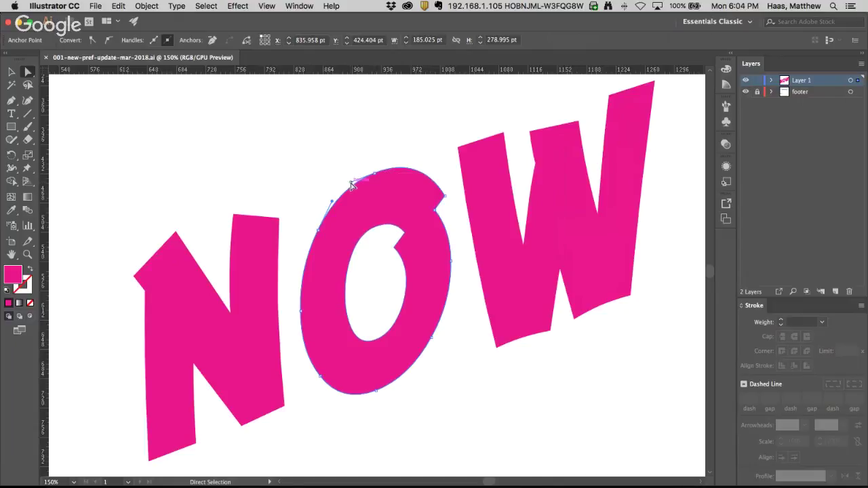
{"action": "key", "text": "super"}
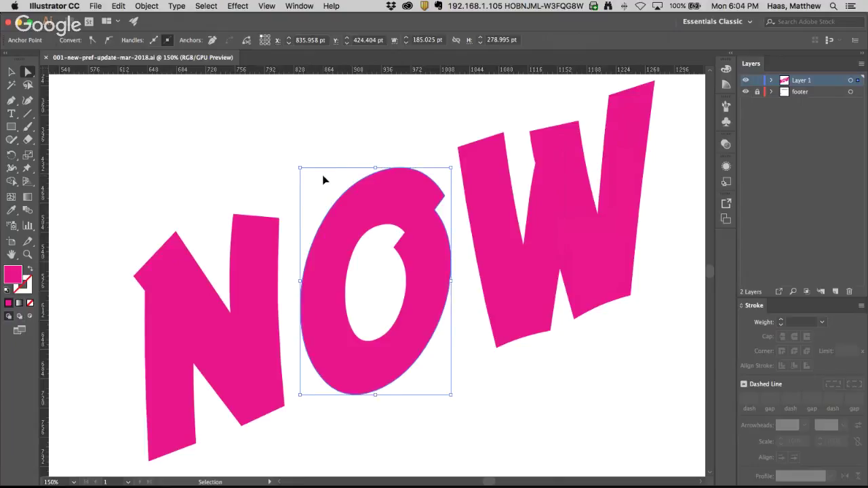
- Set the anchor point, handle and bounding box display size to Max in the preferences
{"action": "key", "text": "super+k"}
{"action": "left_click", "coordinate": [133, 138]}
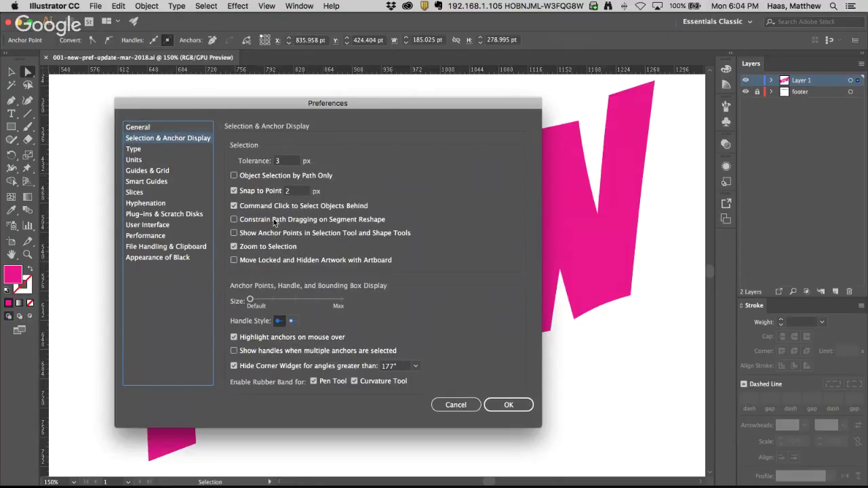
{"action": "left_click_drag", "start_coordinate": [250, 300], "coordinate": [341, 300]}
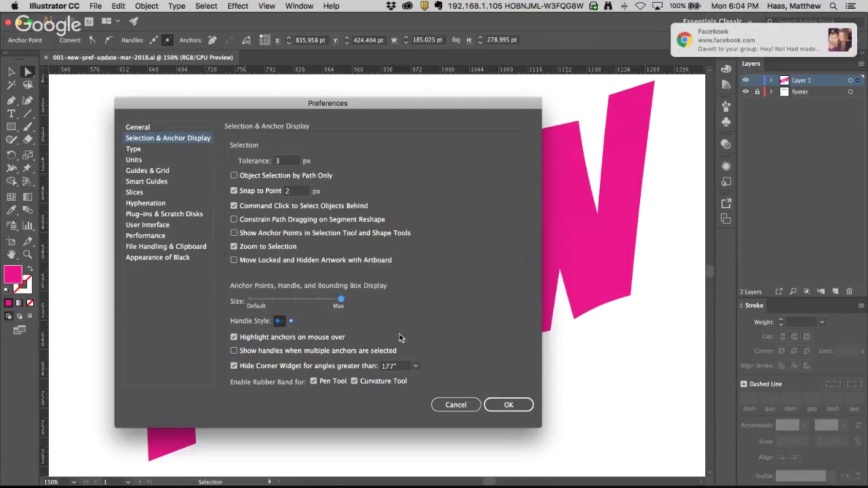
{"action": "left_click", "coordinate": [507, 405]}
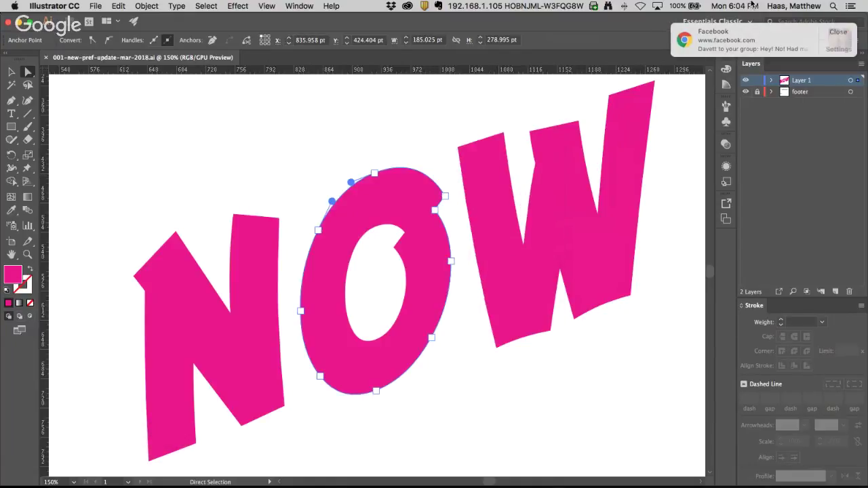
{"action": "left_click", "coordinate": [843, 35]}
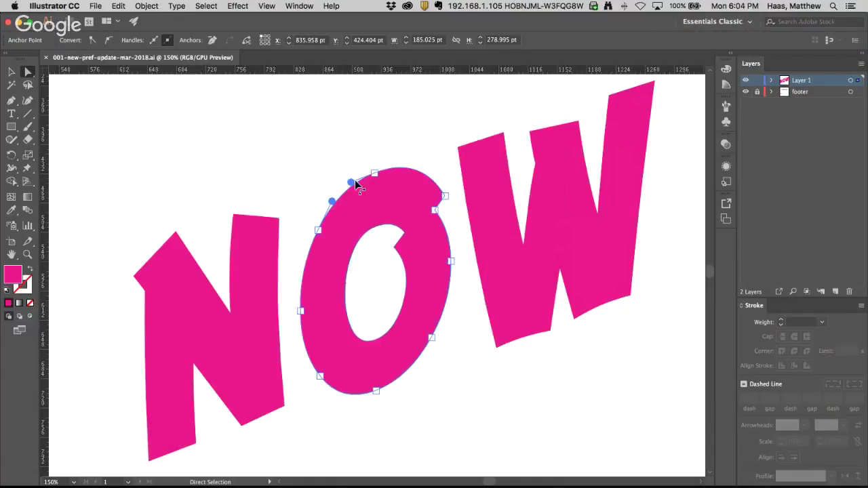
- Select individual anchor points around the letter O's outer path to examine the enlarged anchors and handles
{"action": "left_click", "coordinate": [375, 174]}
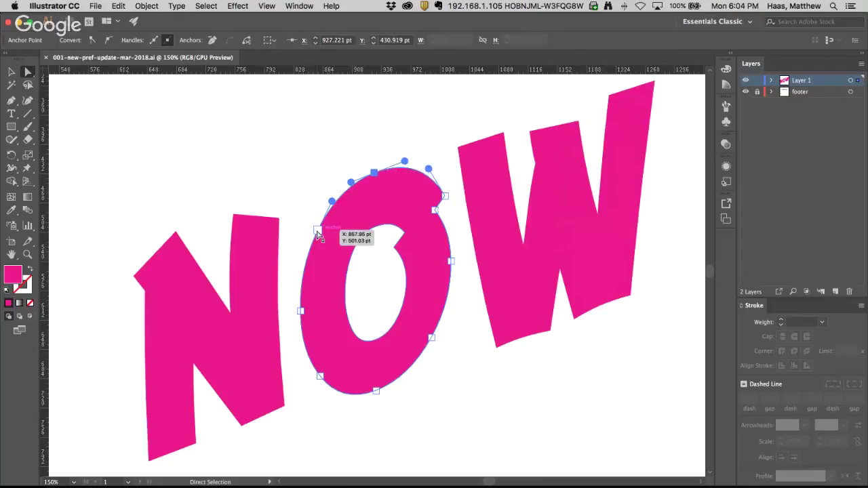
{"action": "left_click", "coordinate": [318, 230]}
{"action": "left_click", "coordinate": [319, 375]}
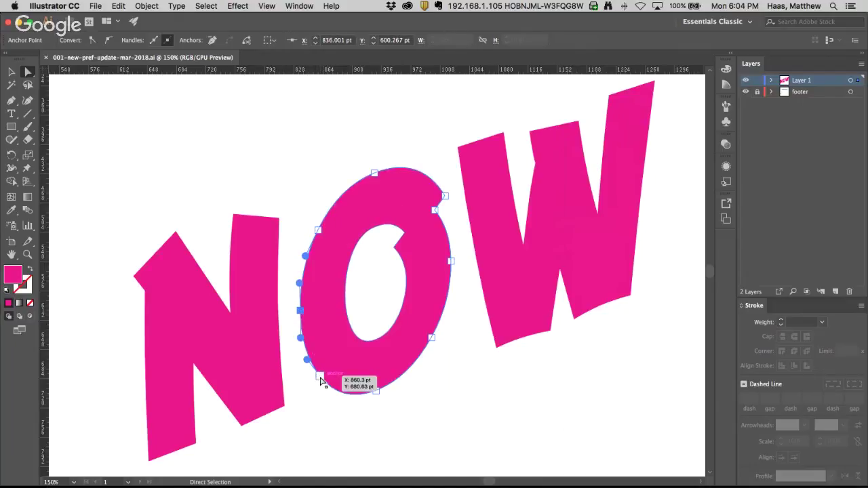
{"action": "left_click", "coordinate": [376, 391]}
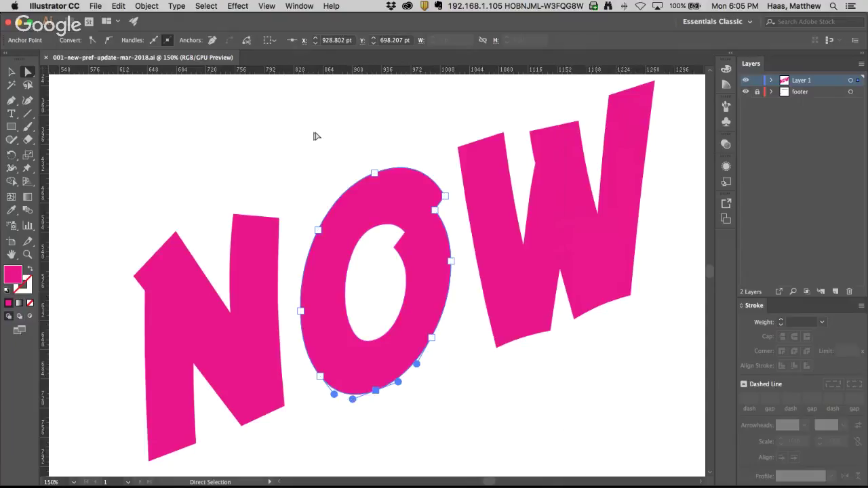
- Set the anchor display size to Default with the hollow handle style, and select the O's top anchor point
{"action": "key", "text": "super+k"}
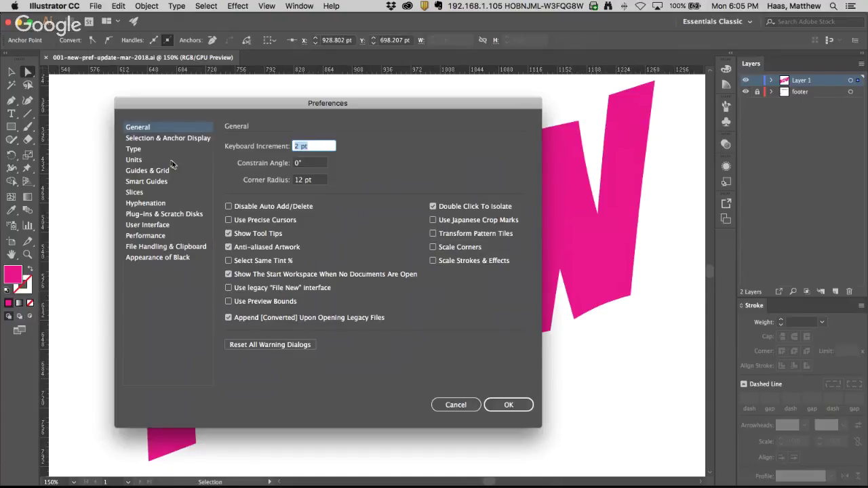
{"action": "left_click", "coordinate": [162, 138]}
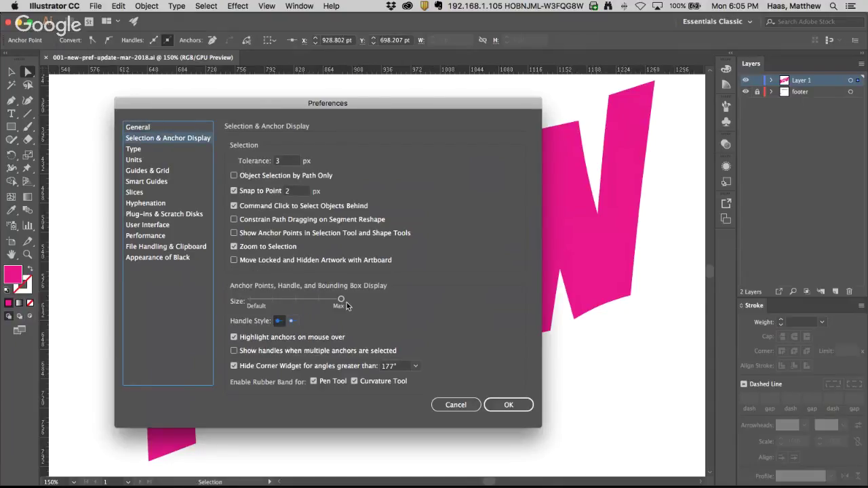
{"action": "left_click_drag", "start_coordinate": [342, 301], "coordinate": [221, 300]}
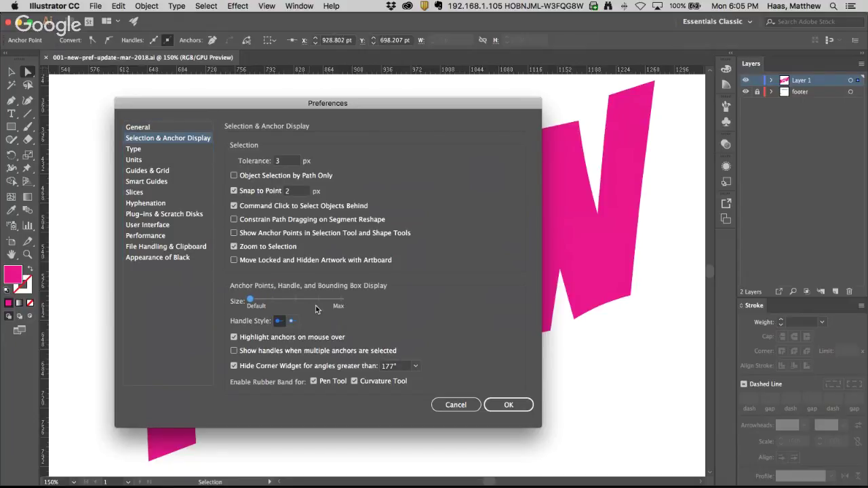
{"action": "mouse_move", "coordinate": [249, 300]}
{"action": "left_mouse_down"}
{"action": "mouse_move", "coordinate": [346, 305]}
{"action": "mouse_move", "coordinate": [235, 301]}
{"action": "left_mouse_up"}
{"action": "left_click", "coordinate": [278, 322]}
{"action": "left_click", "coordinate": [292, 321]}
{"action": "left_click", "coordinate": [511, 406]}
{"action": "left_click", "coordinate": [375, 172]}
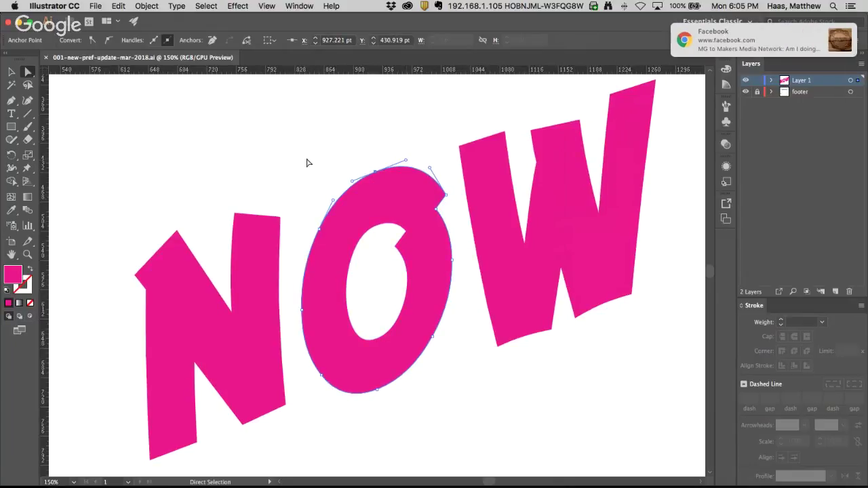
- Set the anchor point, handle and bounding box display size to Max in the preferences, with the hollow handle style
{"action": "key", "text": "super+k"}
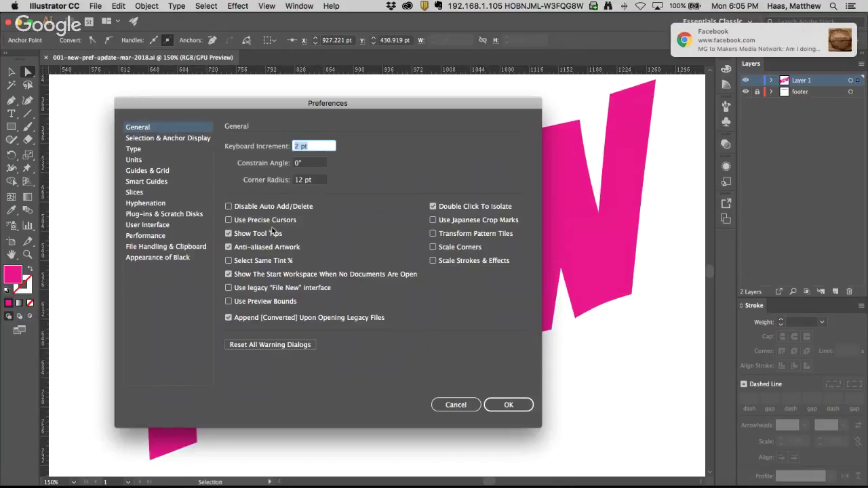
{"action": "left_click", "coordinate": [146, 139]}
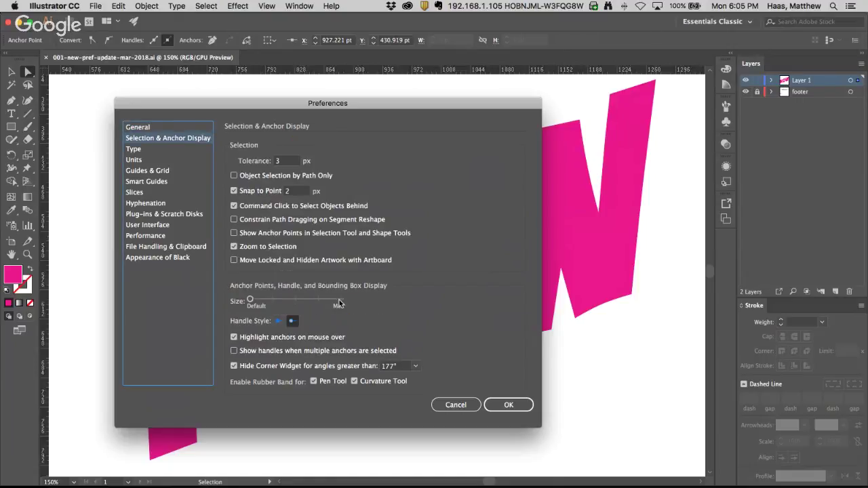
{"action": "left_click", "coordinate": [526, 406]}
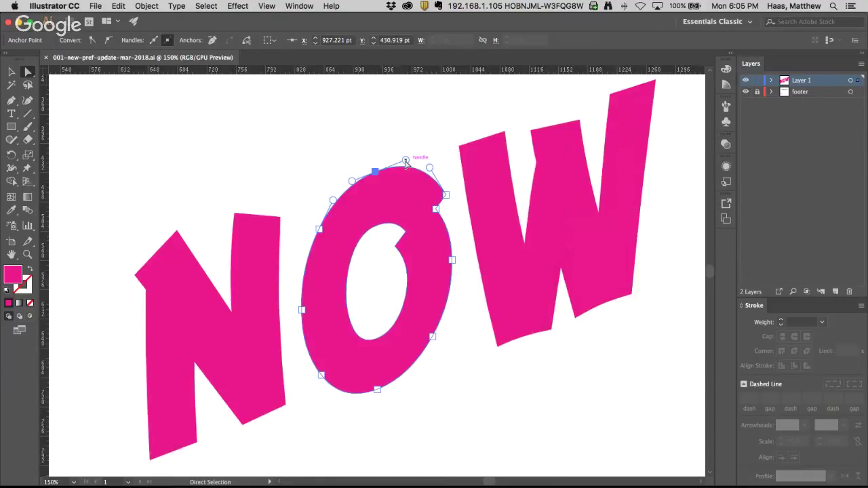
- Try reshaping the O's upper curve with the top anchor point's right-hand handle, and undo the change
{"action": "left_click_drag", "start_coordinate": [405, 161], "coordinate": [382, 141]}
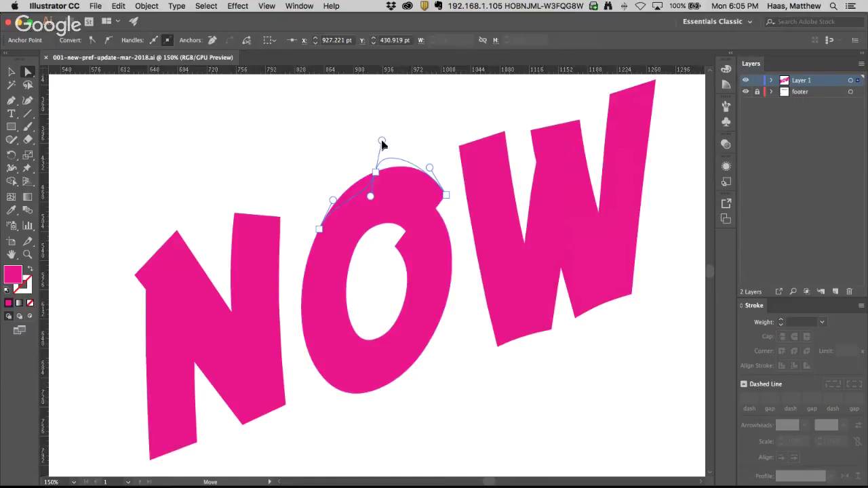
{"action": "key", "text": "super+z"}
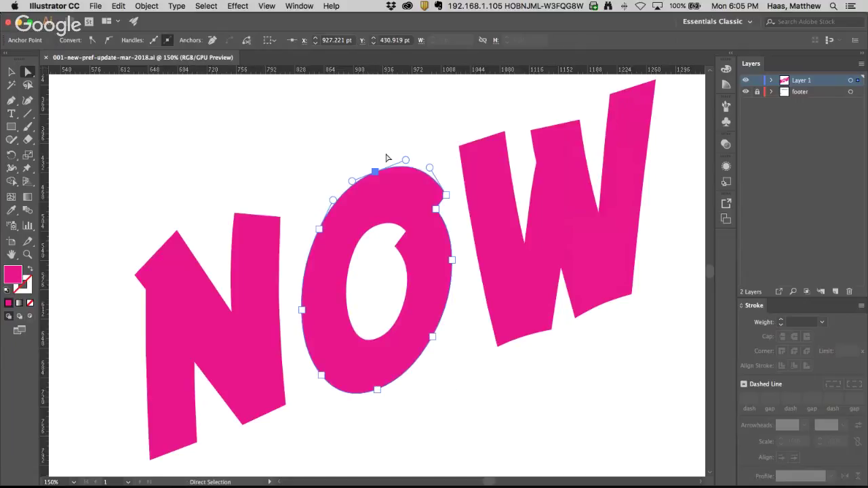
{"action": "key", "text": "super+j"}
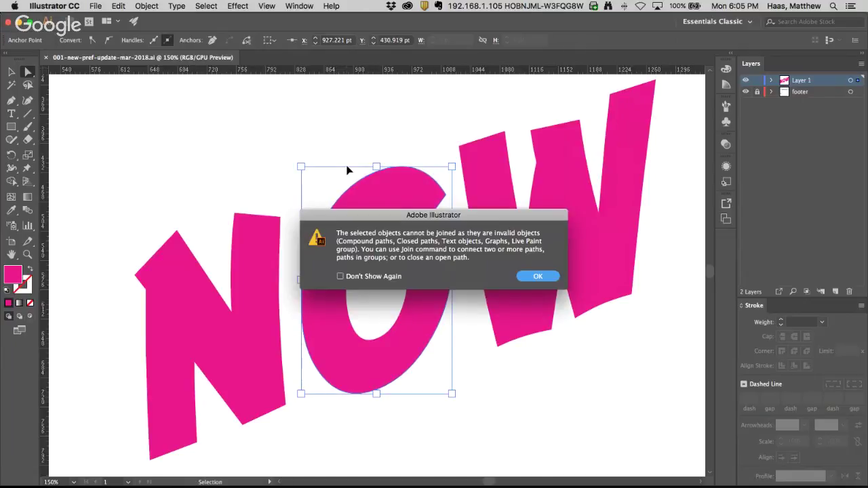
{"action": "left_click", "coordinate": [537, 276]}
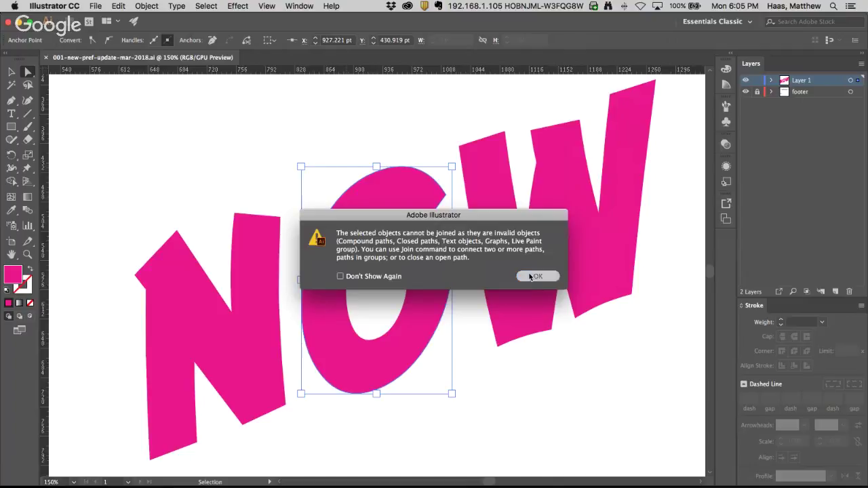
- Set the handle style to solid in the anchor display preferences
{"action": "key", "text": "v"}
{"action": "key", "text": "super+k"}
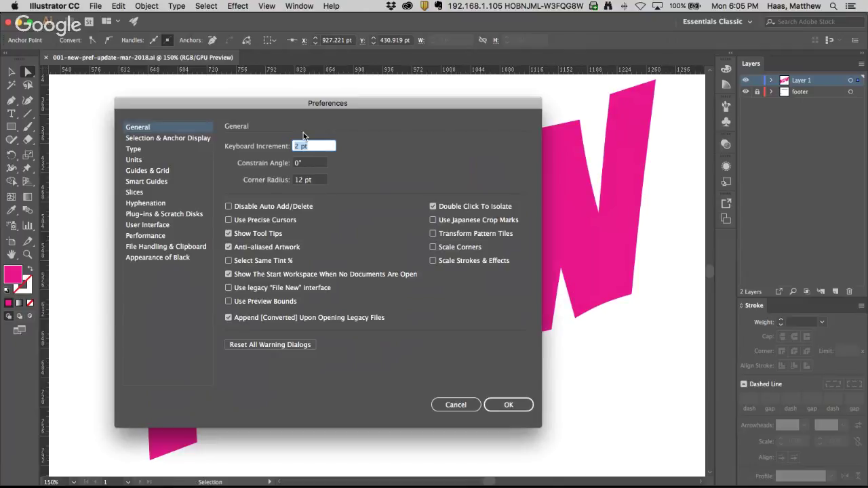
{"action": "left_click", "coordinate": [155, 137]}
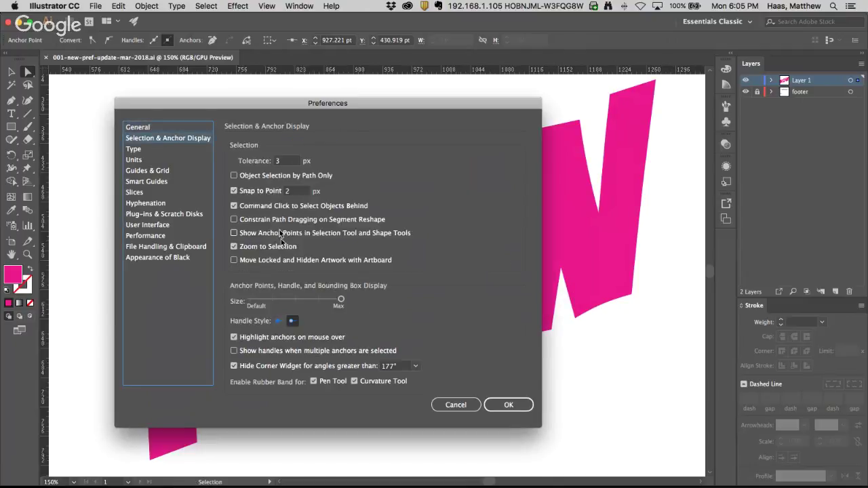
{"action": "left_click", "coordinate": [279, 320]}
{"action": "left_click", "coordinate": [508, 404]}
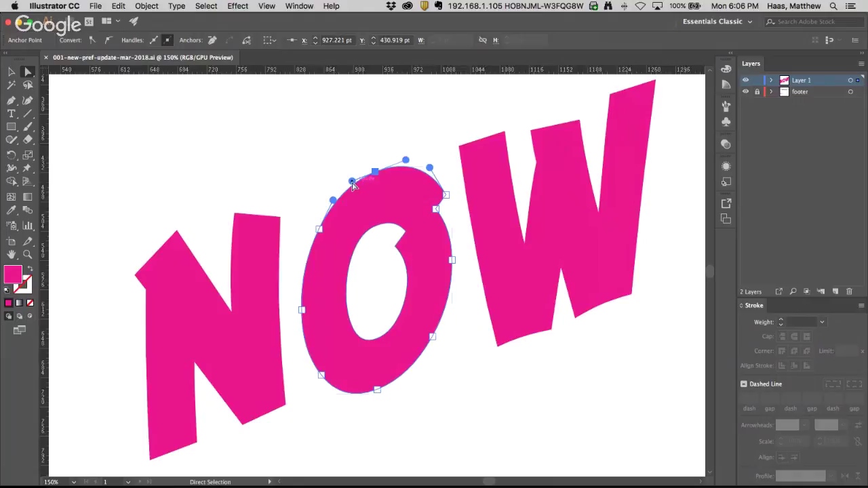
- Examine the preference for showing handles when multiple anchors are selected
{"action": "key", "text": "v"}
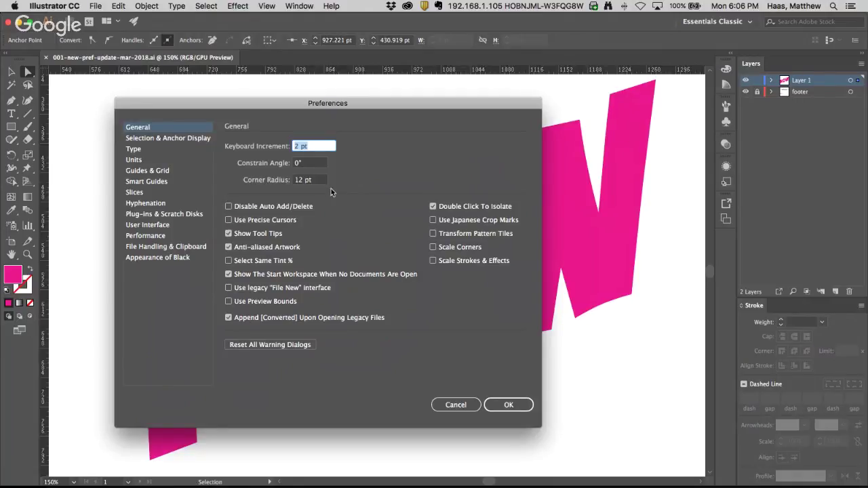
{"action": "left_click", "coordinate": [164, 139]}
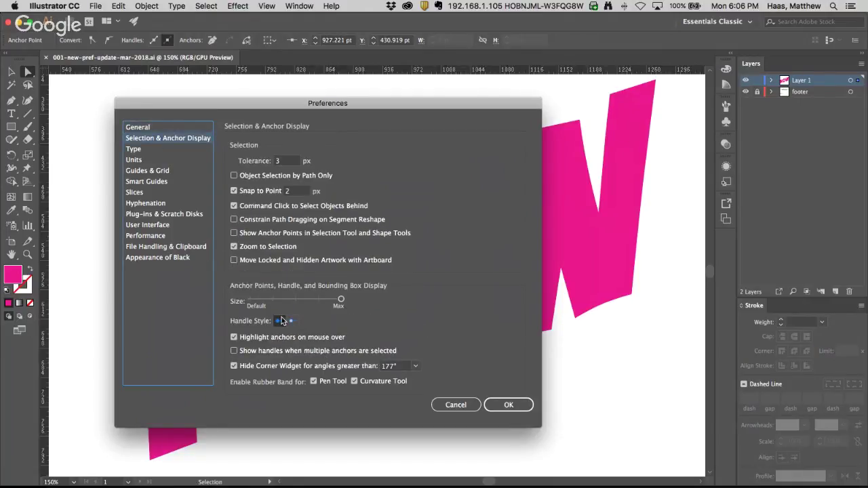
{"action": "left_click", "coordinate": [233, 350]}
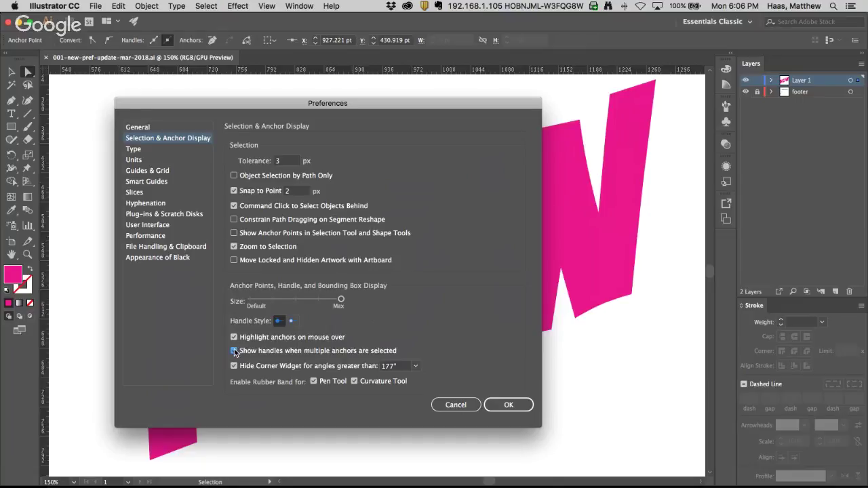
{"action": "left_click", "coordinate": [508, 405]}
- Select the O's top, bottom, left and right outer anchor points together with Direct Selection to check which handles are displayed
{"action": "left_click", "coordinate": [333, 140]}
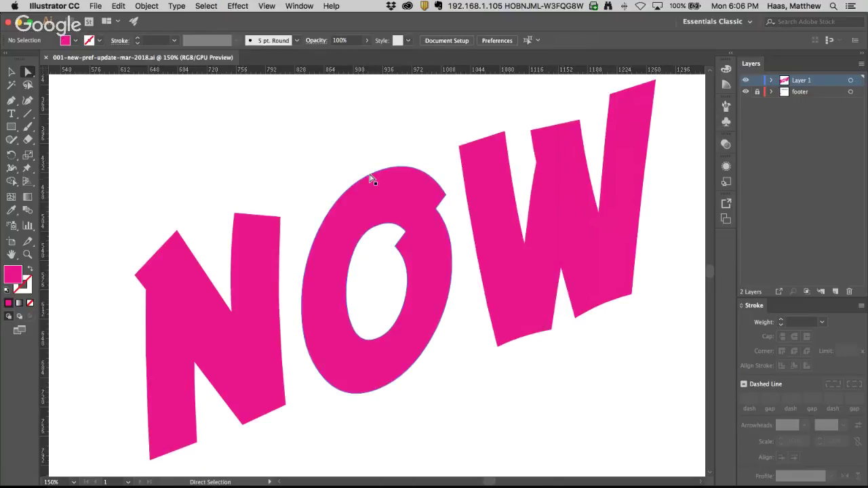
{"action": "left_click", "coordinate": [375, 171]}
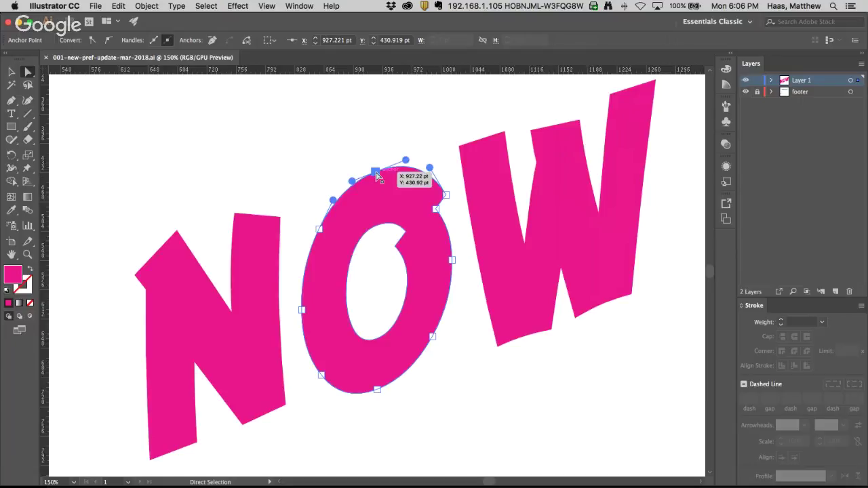
{"action": "key", "text": "super"}
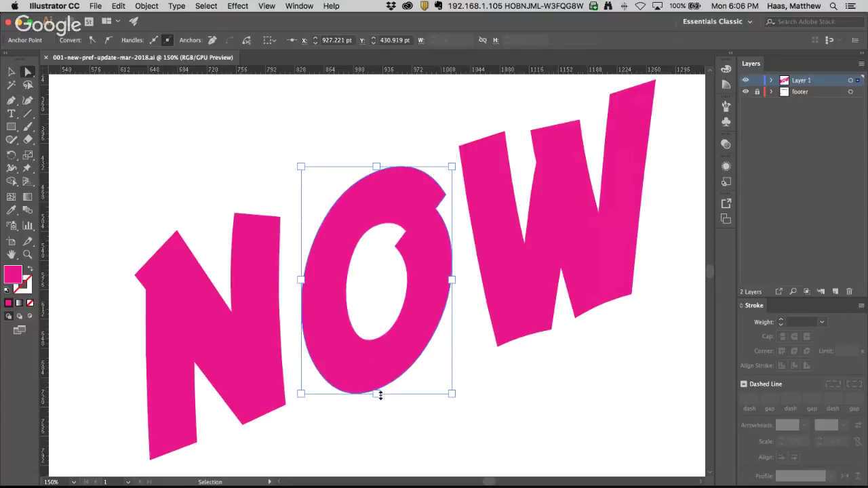
{"action": "left_click", "coordinate": [377, 391], "text": "shift"}
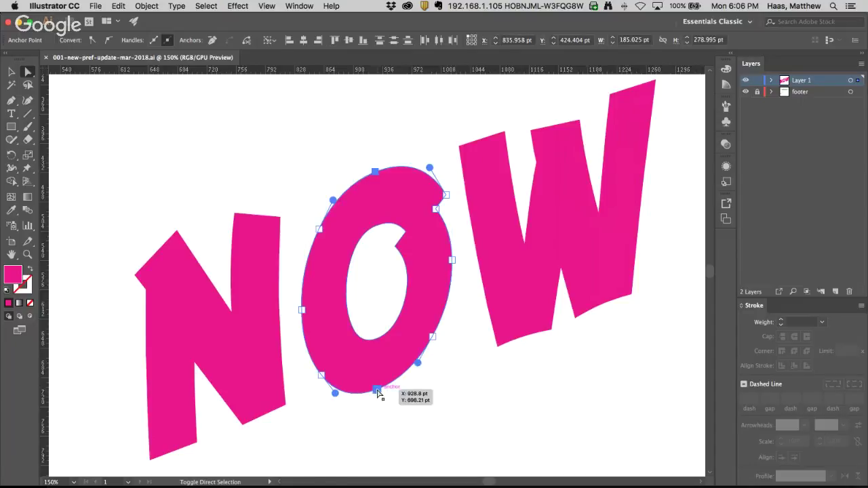
{"action": "left_click", "coordinate": [303, 310], "text": "shift"}
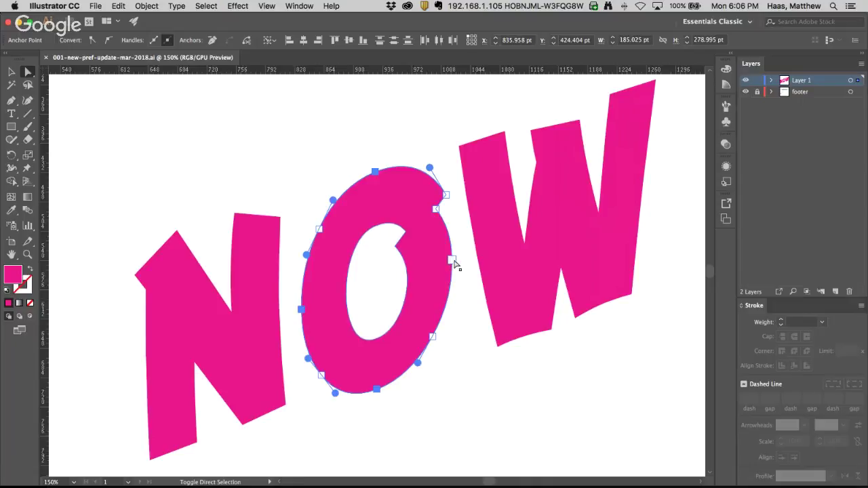
{"action": "left_click", "coordinate": [452, 259], "text": "shift"}
- Enable showing handles when multiple anchors are selected in the anchor display preferences
{"action": "key", "text": "v"}
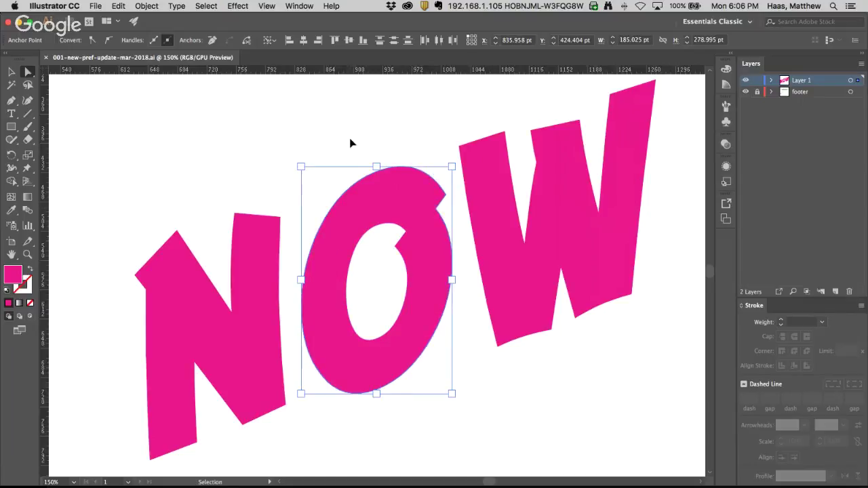
{"action": "key", "text": "super+k"}
{"action": "left_click", "coordinate": [200, 139]}
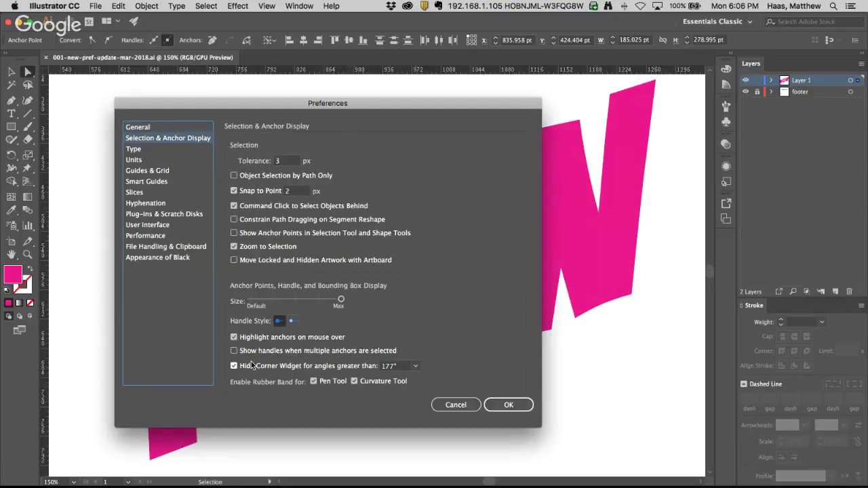
{"action": "left_click", "coordinate": [234, 351]}
{"action": "left_click", "coordinate": [509, 404]}
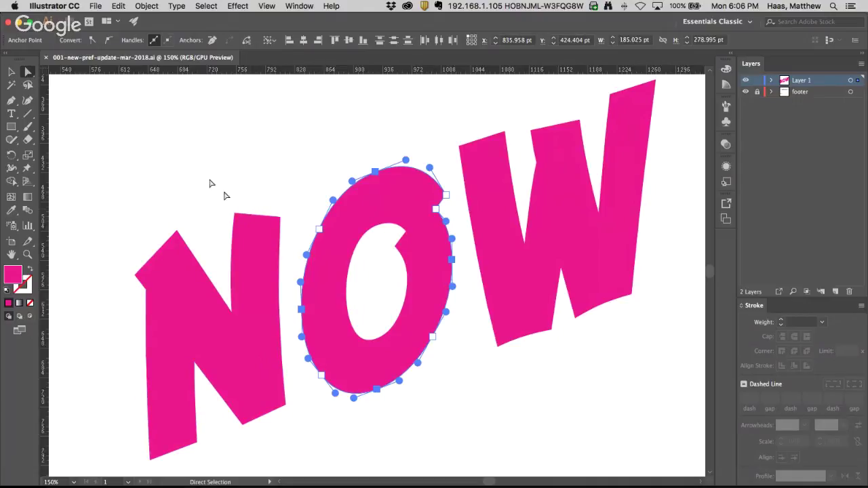
- Use Group Selection on the N, the W and the O's outer and inner paths to examine all their handles
{"action": "left_click_drag", "start_coordinate": [27, 72], "coordinate": [60, 85]}
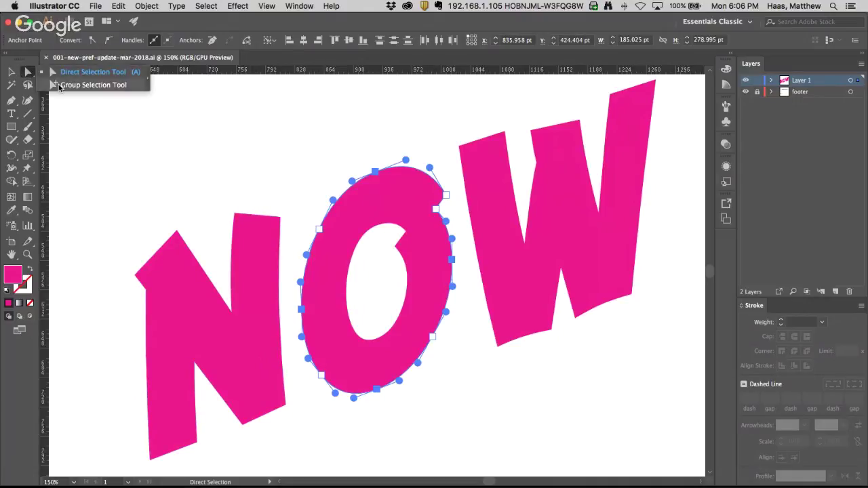
{"action": "left_click", "coordinate": [256, 218]}
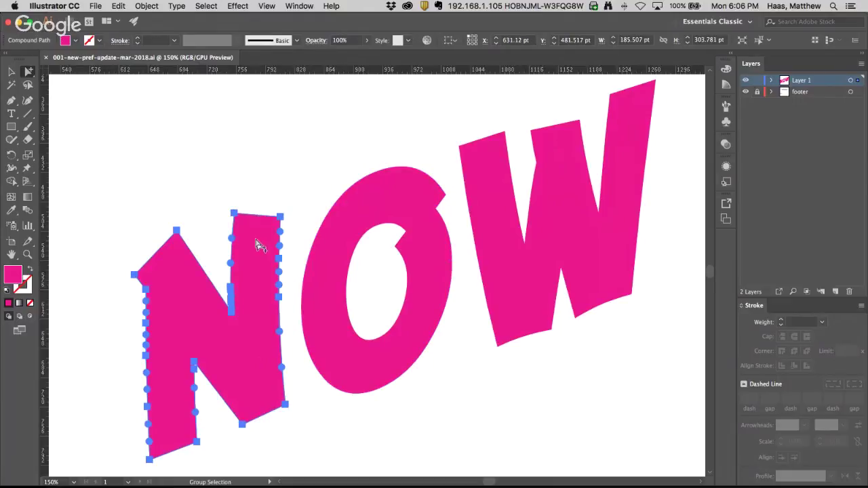
{"action": "left_click", "coordinate": [499, 137]}
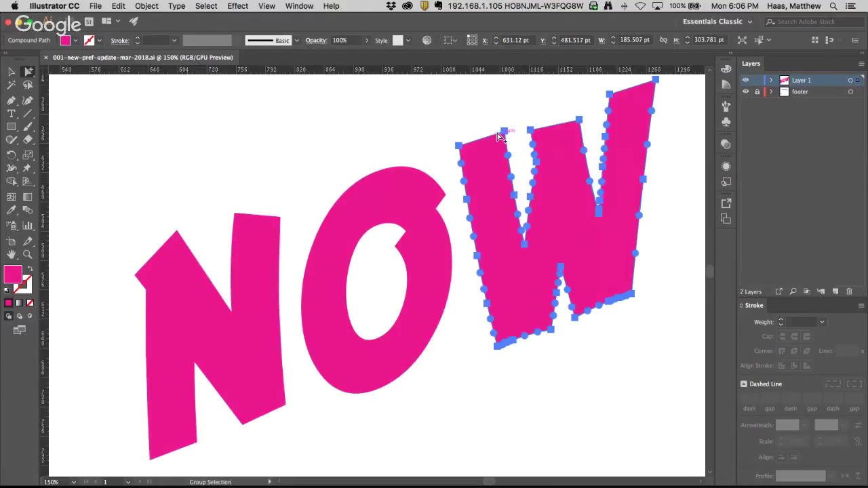
{"action": "left_click", "coordinate": [400, 168]}
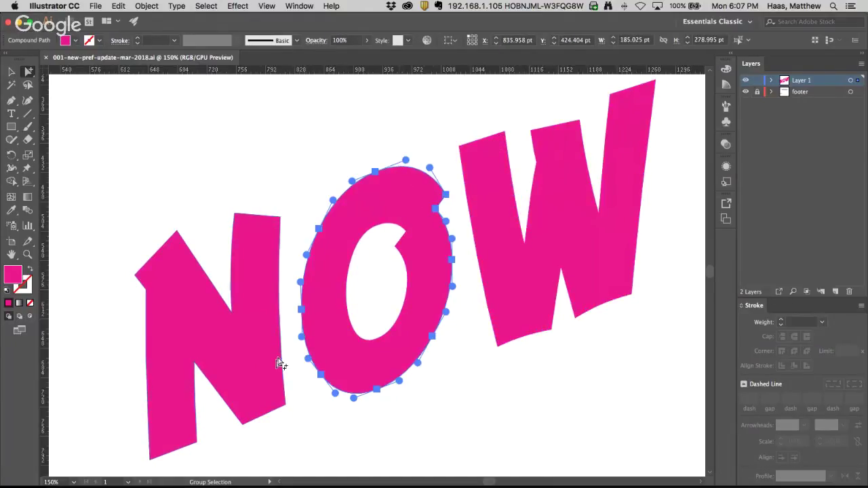
{"action": "left_click", "coordinate": [347, 287]}
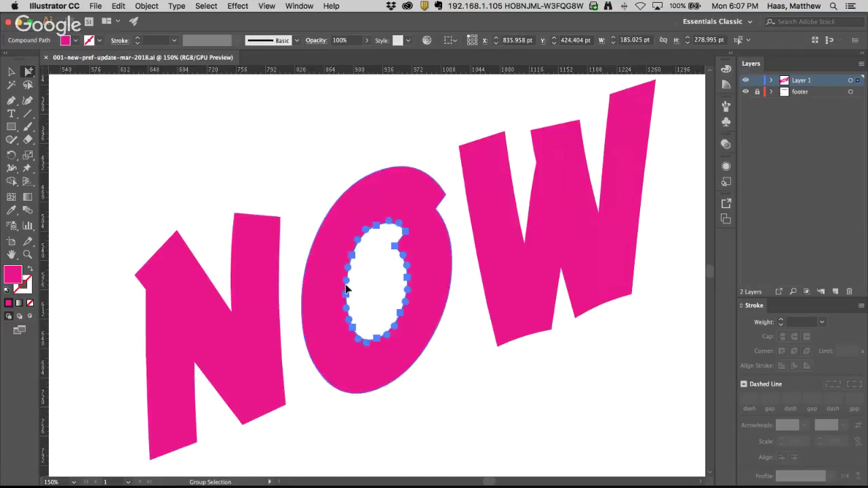
{"action": "left_click", "coordinate": [341, 198]}
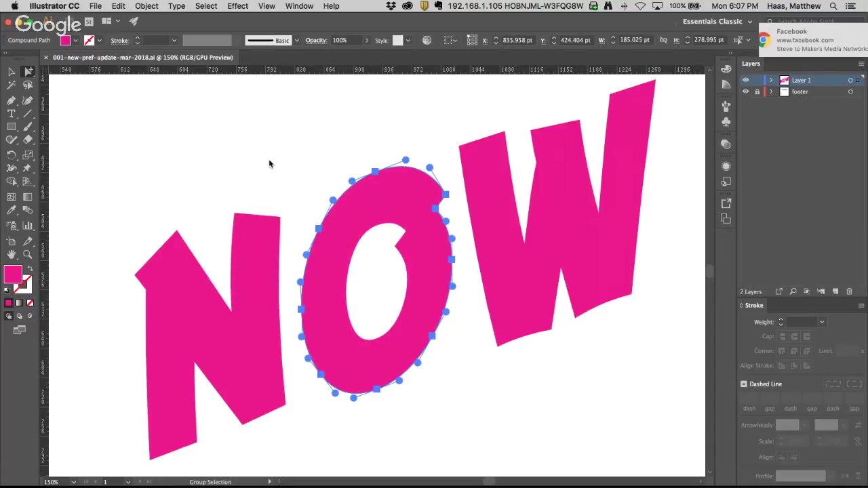
- Disable showing handles when multiple anchors are selected in the anchor display preferences
{"action": "key", "text": "v"}
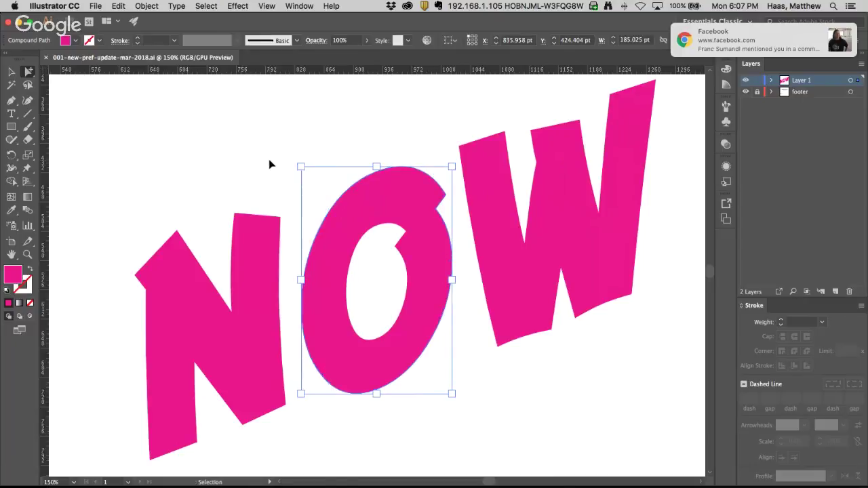
{"action": "key", "text": "super+k"}
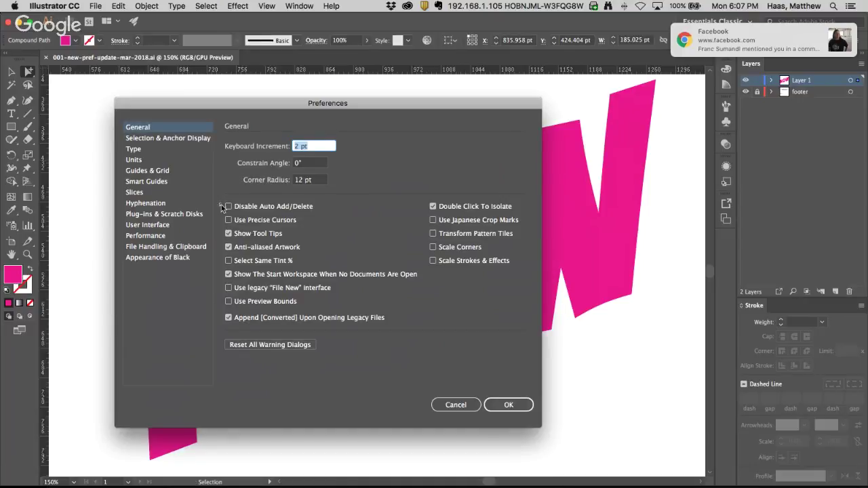
{"action": "left_click", "coordinate": [168, 138]}
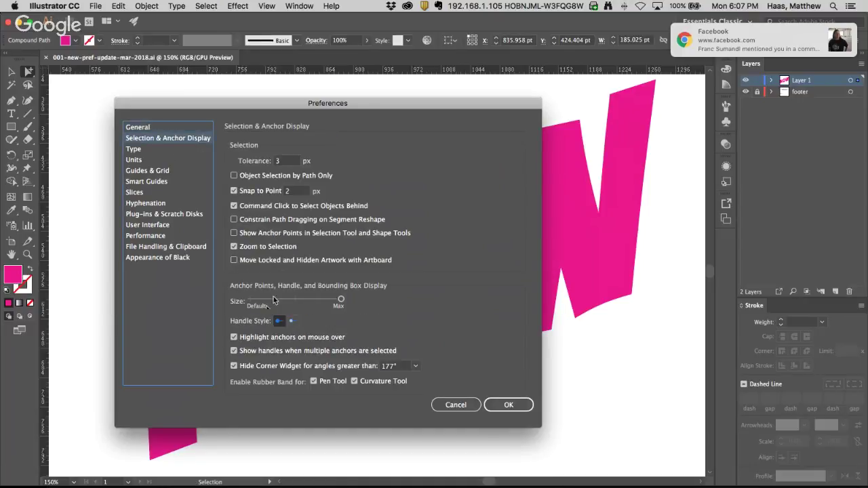
{"action": "left_click", "coordinate": [234, 350]}
{"action": "left_click", "coordinate": [509, 405]}
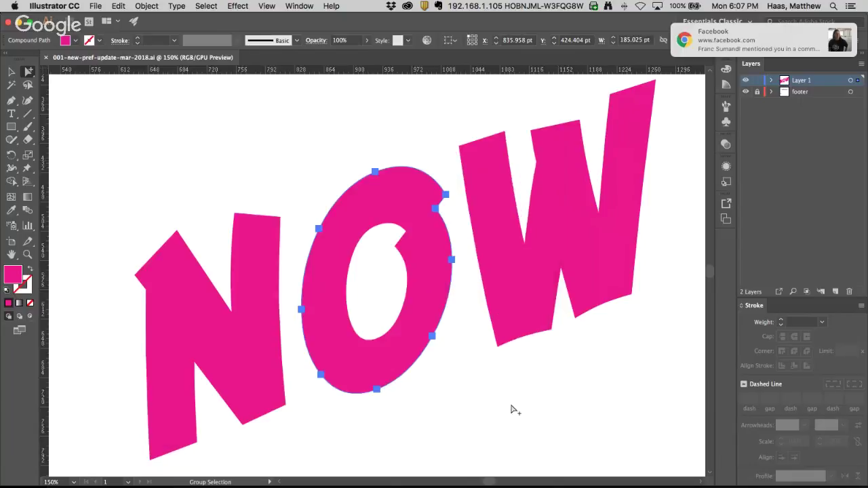
- Switch back to Direct Selection, check the handles on the O's top anchor point, and deselect everything
{"action": "left_click", "coordinate": [381, 147]}
{"action": "left_click", "coordinate": [377, 176]}
{"action": "left_click", "coordinate": [384, 160]}
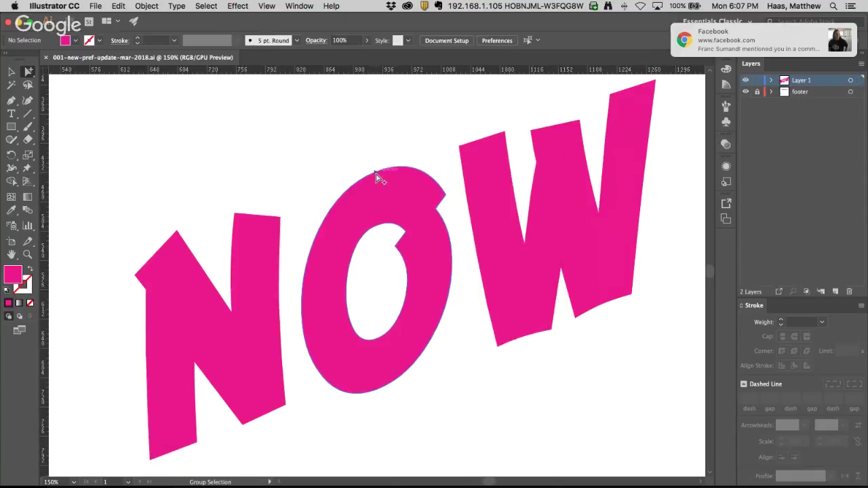
{"action": "left_click", "coordinate": [29, 73]}
{"action": "left_click", "coordinate": [54, 72]}
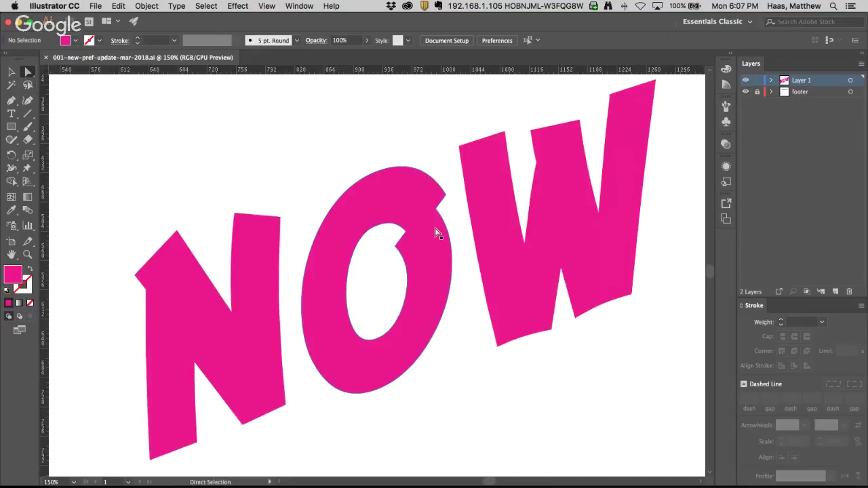
{"action": "left_click", "coordinate": [377, 173]}
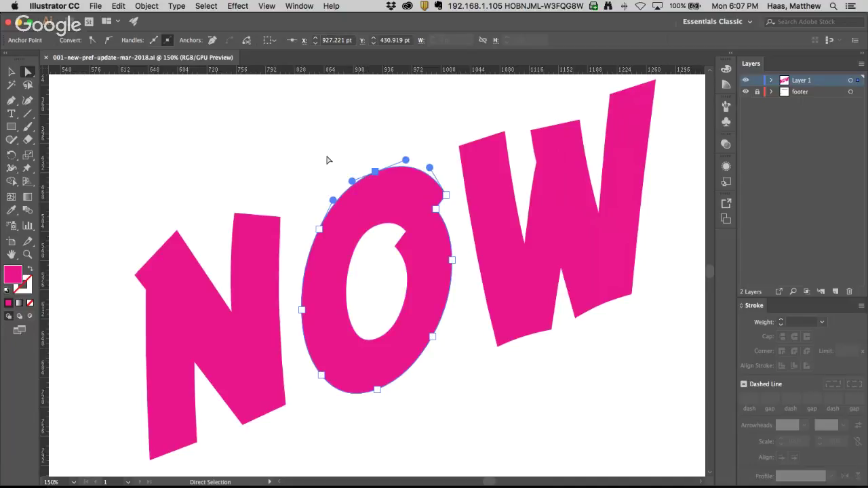
{"action": "left_click", "coordinate": [327, 160]}
{"action": "key", "text": "v"}
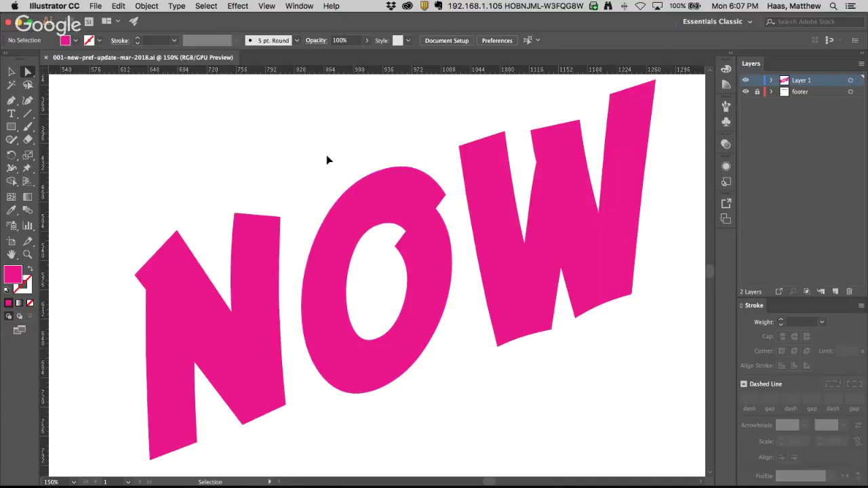
- Place from_deep_short_2017.pdf as a linked file beside the NOW lettering, and delete it again
{"action": "key", "text": "super+0"}
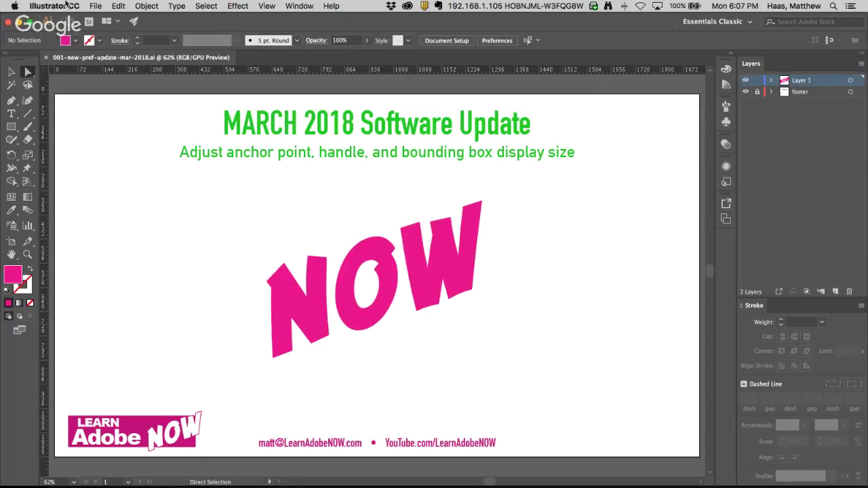
{"action": "left_click", "coordinate": [97, 6]}
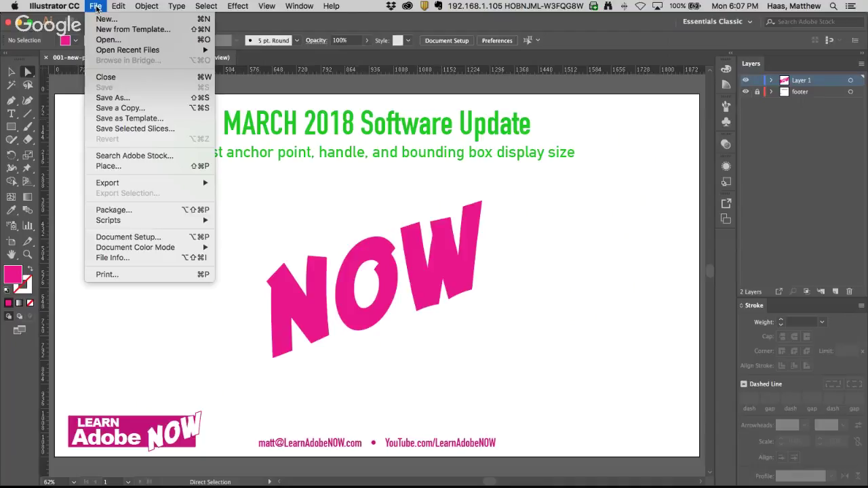
{"action": "left_click", "coordinate": [102, 166]}
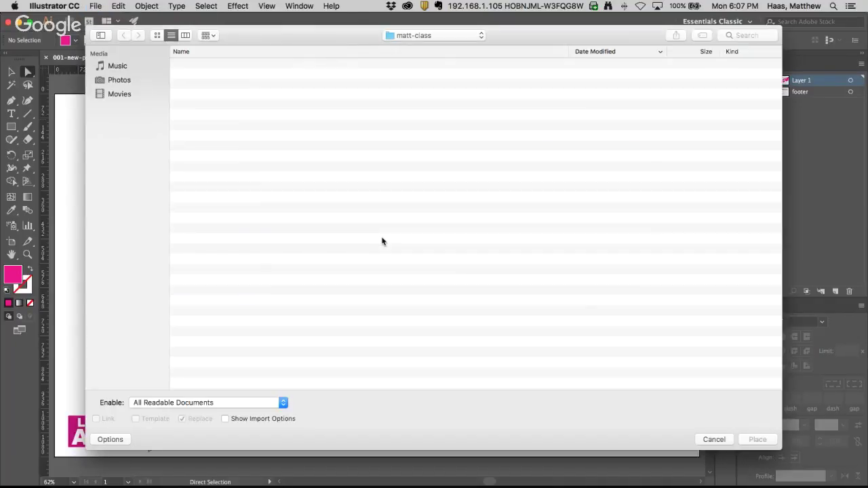
{"action": "double_click", "coordinate": [246, 66]}
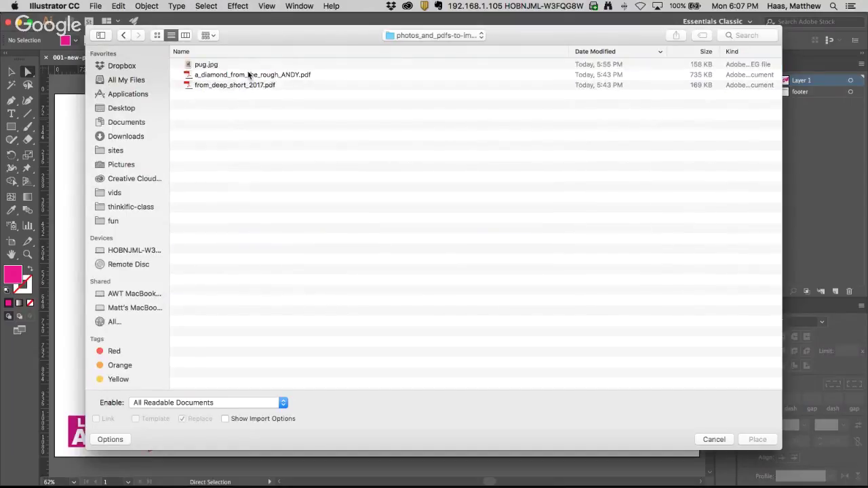
{"action": "left_click", "coordinate": [223, 75]}
{"action": "left_click", "coordinate": [223, 85]}
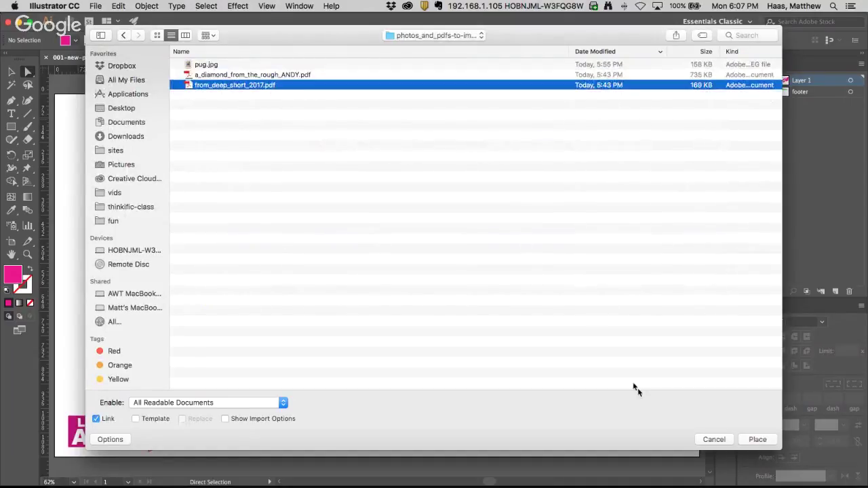
{"action": "left_click", "coordinate": [757, 440]}
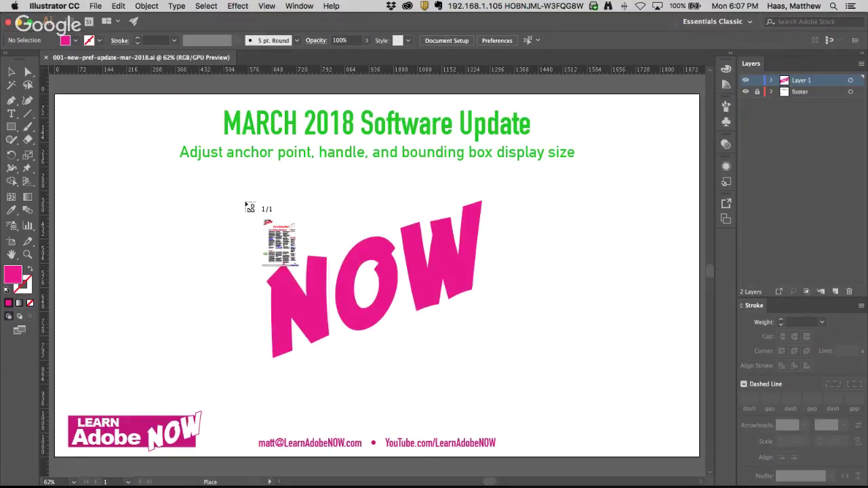
{"action": "left_click", "coordinate": [542, 204]}
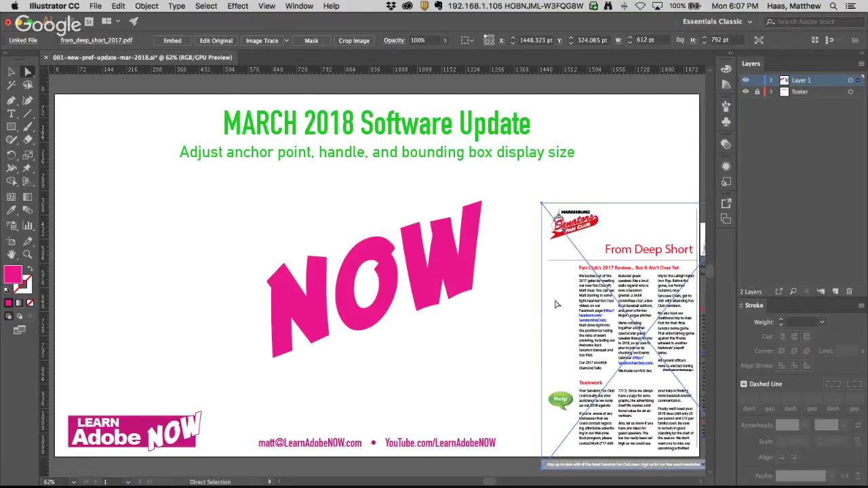
{"action": "left_click_drag", "start_coordinate": [587, 299], "coordinate": [329, 252]}
{"action": "key", "text": "Delete"}
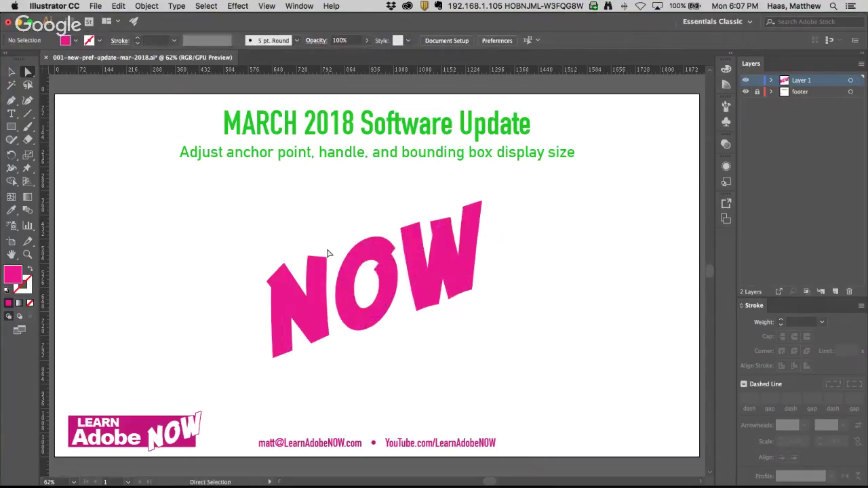
- Start placing a_diamond_from_the_rough_ANDY.pdf as a linked file with its import options shown
{"action": "left_click", "coordinate": [97, 6]}
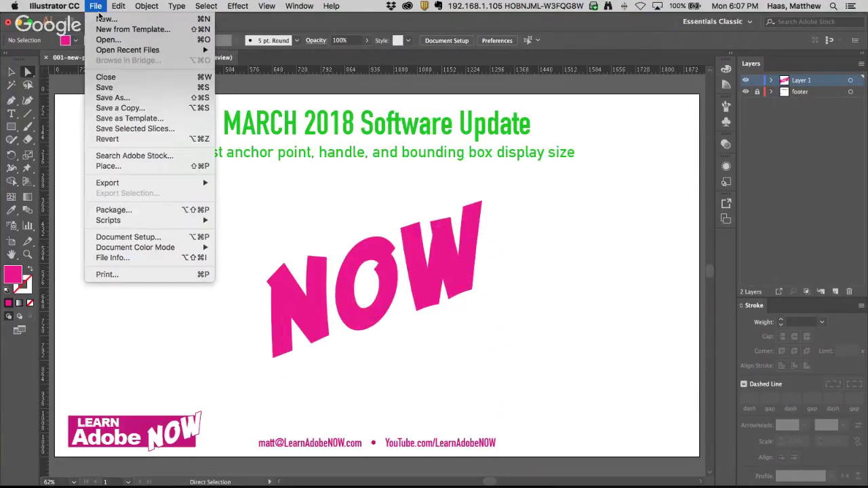
{"action": "left_click", "coordinate": [120, 168]}
{"action": "left_click", "coordinate": [233, 76]}
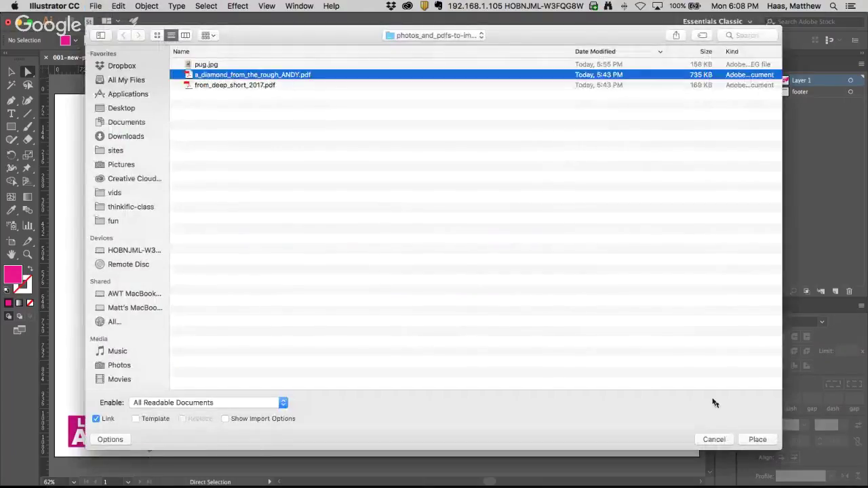
{"action": "left_click", "coordinate": [197, 404]}
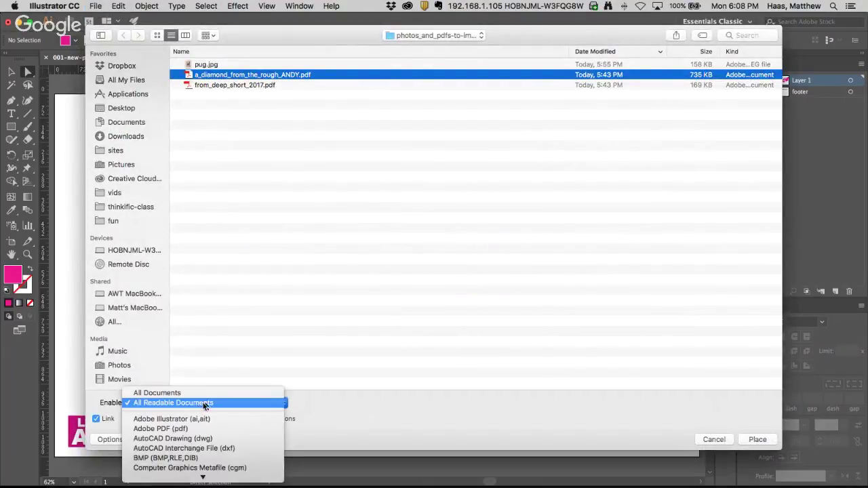
{"action": "left_click", "coordinate": [101, 442]}
{"action": "left_click", "coordinate": [114, 441]}
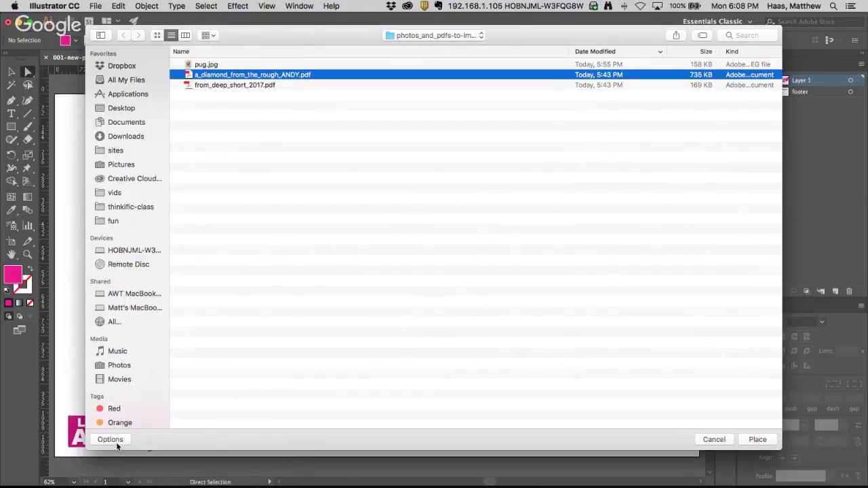
{"action": "left_click", "coordinate": [110, 439]}
{"action": "left_click", "coordinate": [119, 440]}
{"action": "left_click", "coordinate": [119, 440]}
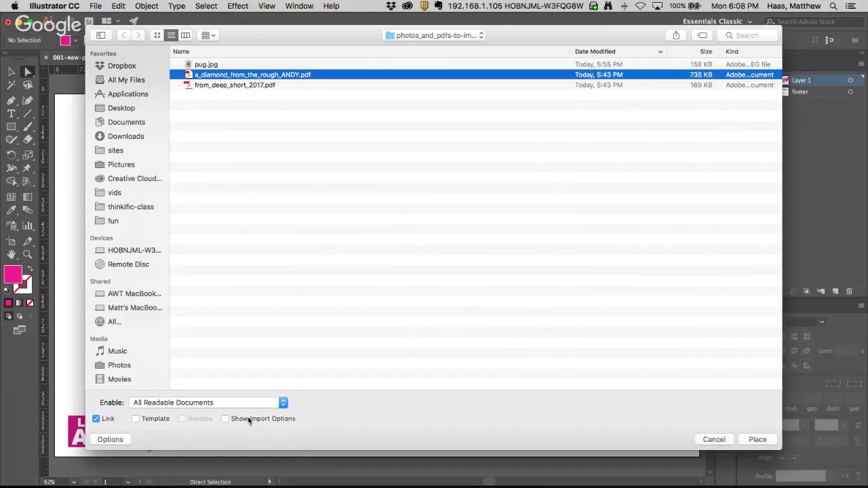
{"action": "left_click", "coordinate": [756, 439]}
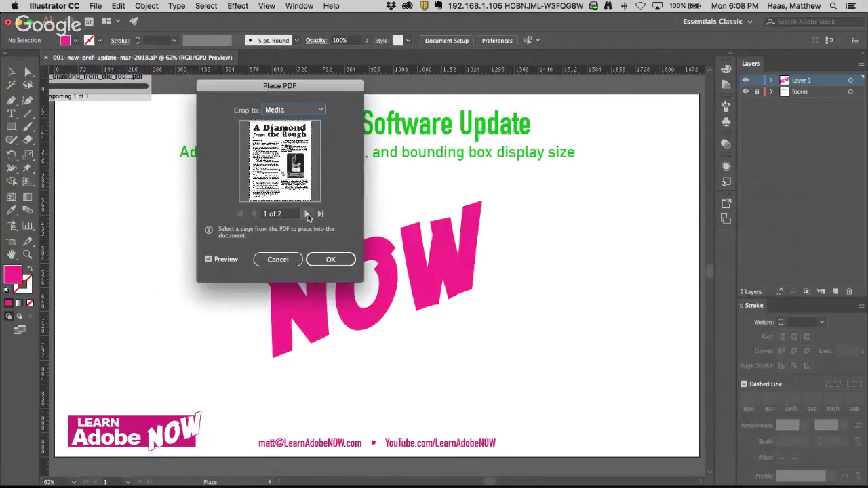
- Preview the PDF's pages, try the Art and Crop settings for its crop area, and cancel the placement
{"action": "left_click", "coordinate": [309, 214]}
{"action": "left_click", "coordinate": [254, 214]}
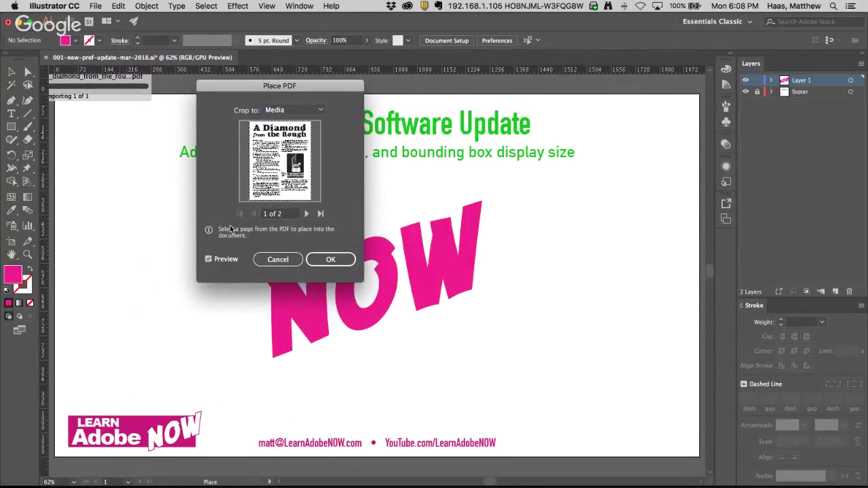
{"action": "left_click", "coordinate": [288, 110]}
{"action": "left_click", "coordinate": [279, 137]}
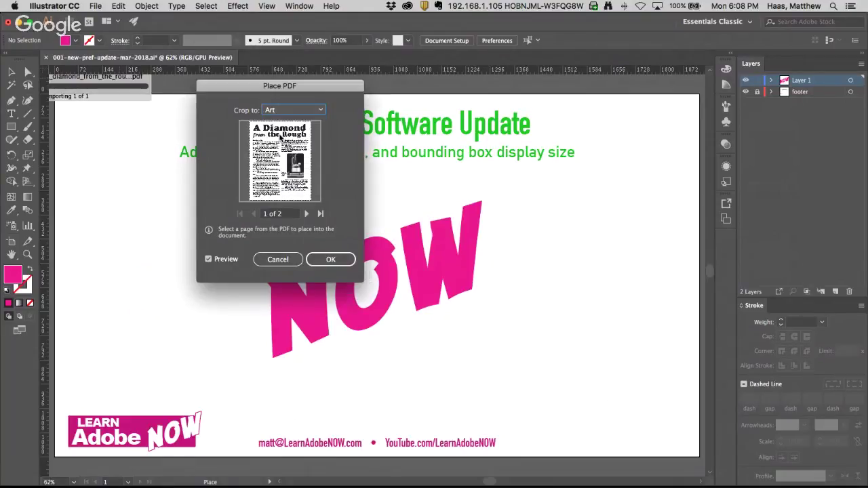
{"action": "left_click", "coordinate": [283, 110]}
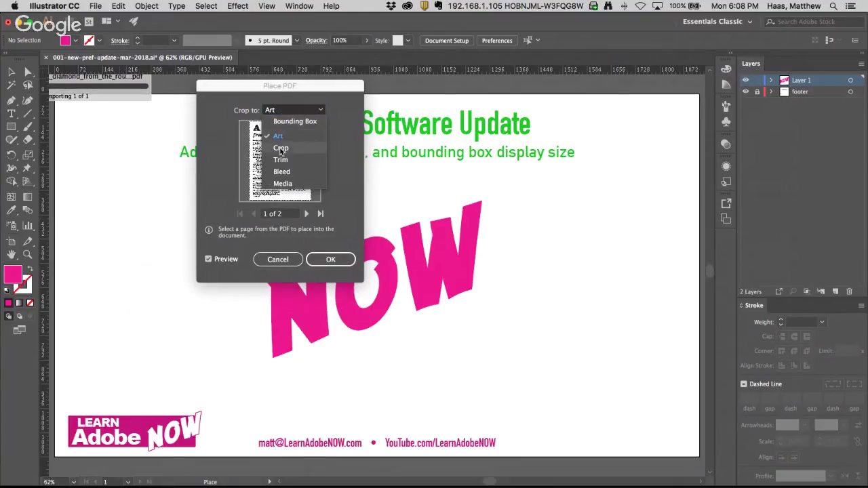
{"action": "left_click", "coordinate": [281, 148]}
{"action": "left_click", "coordinate": [285, 109]}
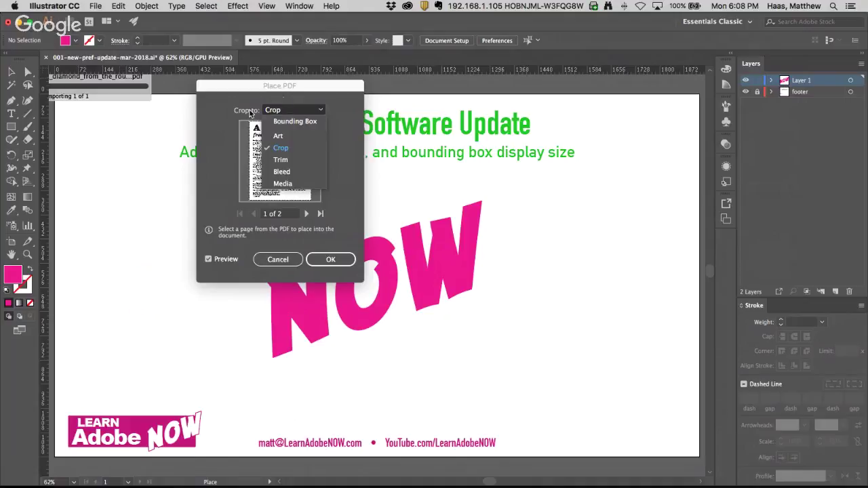
{"action": "left_click", "coordinate": [318, 257]}
{"action": "left_click", "coordinate": [278, 261]}
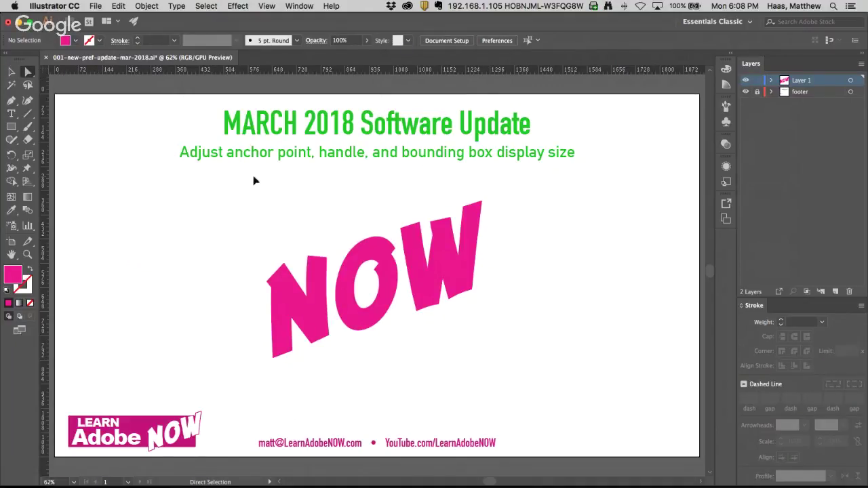
- Switch to Chrome and look through the March 2018 Illustrator update thread and the Variables panel data merge help page
{"action": "key", "text": "super+Tab"}
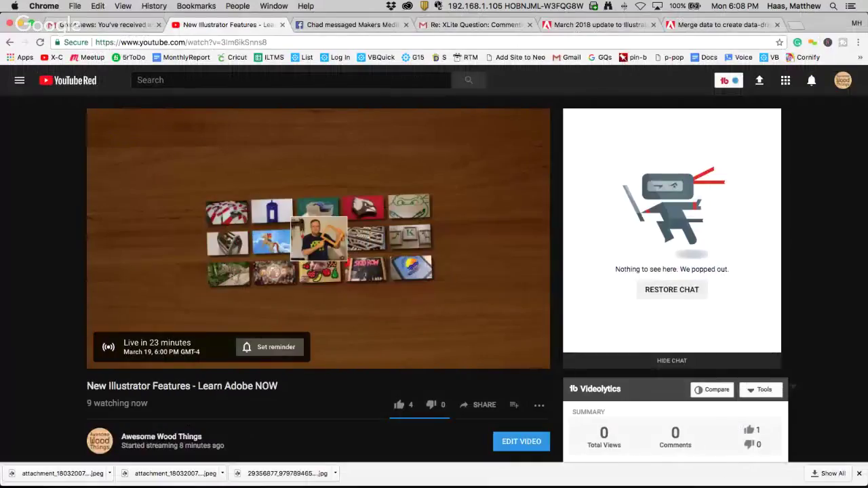
{"action": "left_click", "coordinate": [585, 26]}
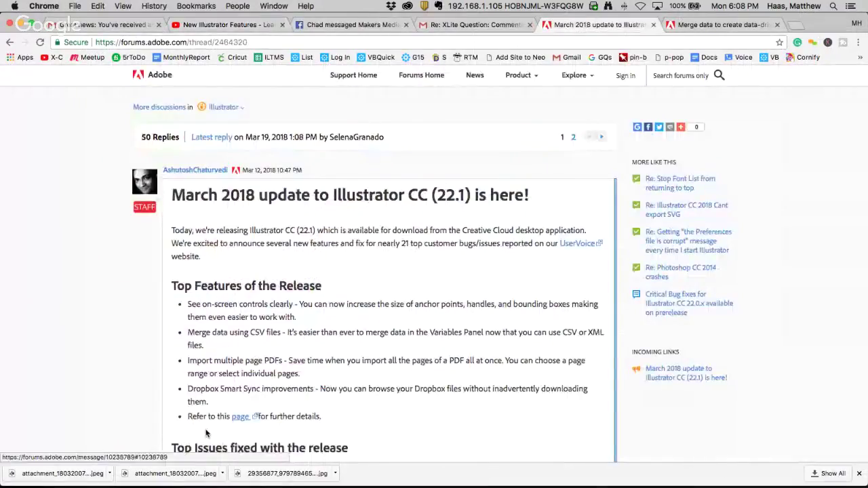
{"action": "left_click", "coordinate": [684, 25]}
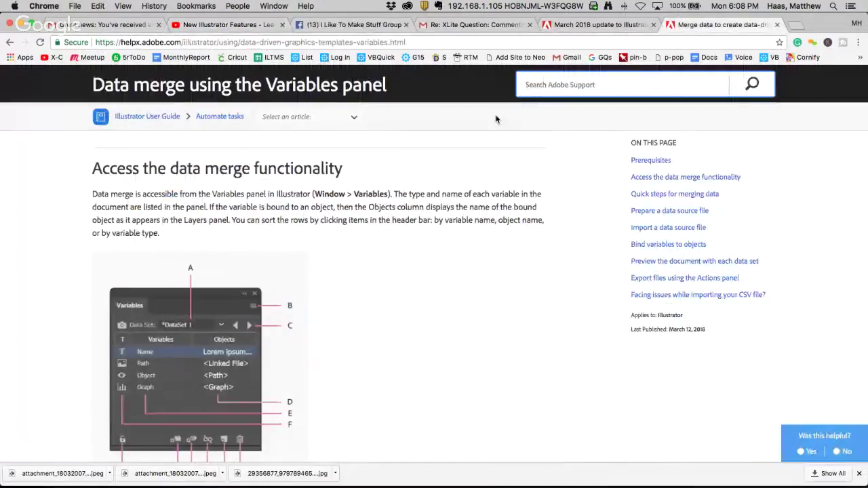
{"action": "scroll", "coordinate": [263, 234], "scroll_direction": "down", "scroll_amount": 5}
{"action": "scroll", "coordinate": [610, 67], "scroll_direction": "up", "scroll_amount": 8}
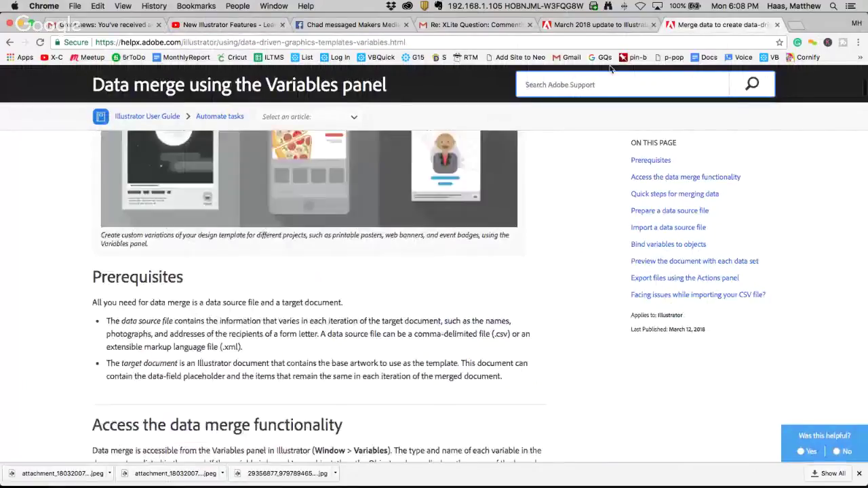
{"action": "scroll", "coordinate": [610, 68], "scroll_direction": "up", "scroll_amount": 6}
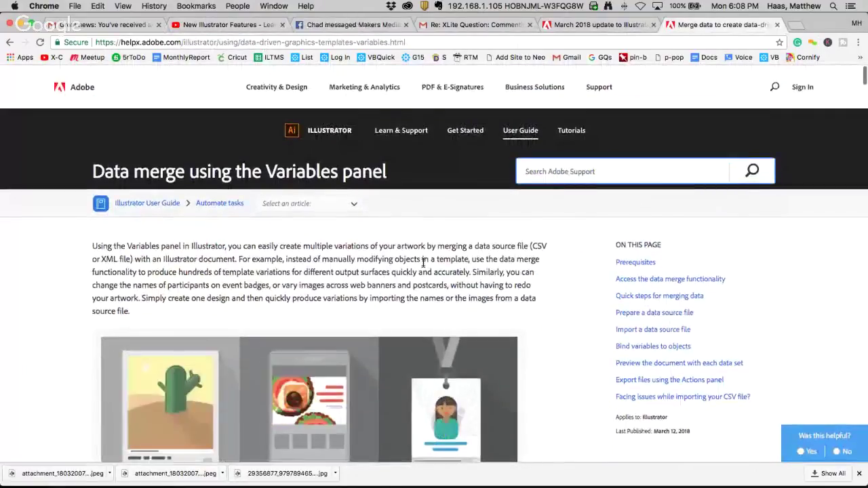
{"action": "scroll", "coordinate": [423, 261], "scroll_direction": "down", "scroll_amount": 5}
- Go back to the New features summary page and examine its section on importing multi-page Adobe PDF files
{"action": "left_click", "coordinate": [11, 43]}
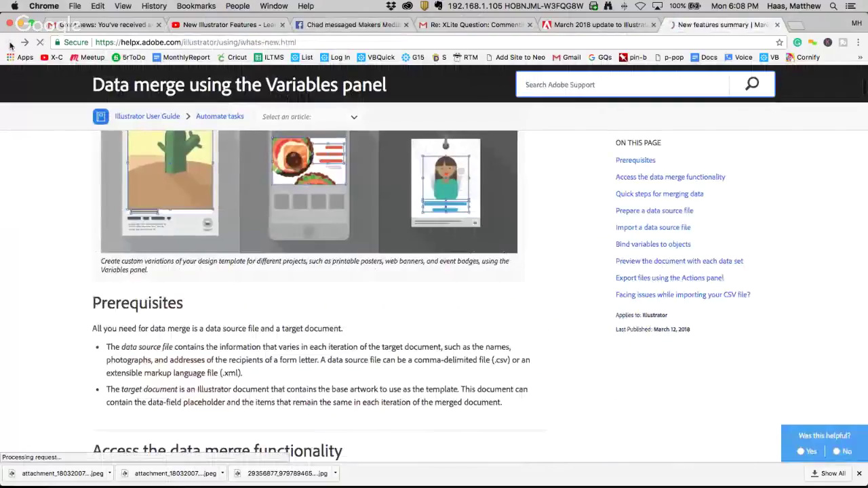
{"action": "left_click", "coordinate": [296, 42]}
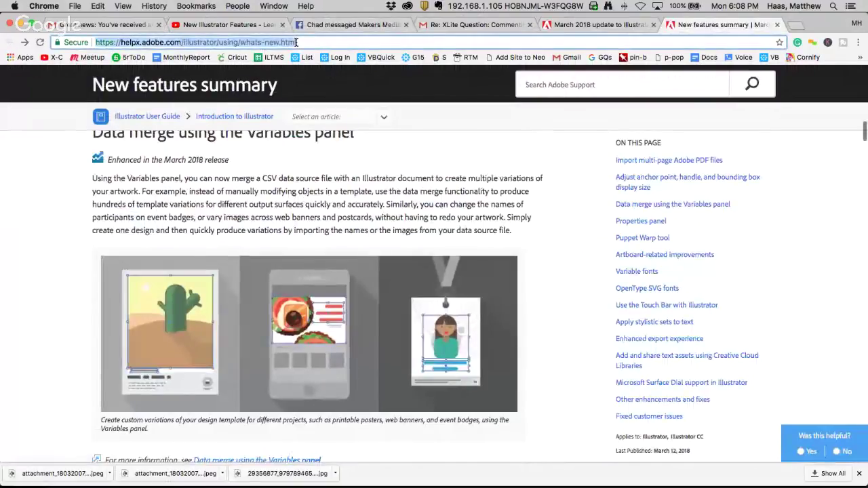
{"action": "scroll", "coordinate": [280, 234], "scroll_direction": "up", "scroll_amount": 4}
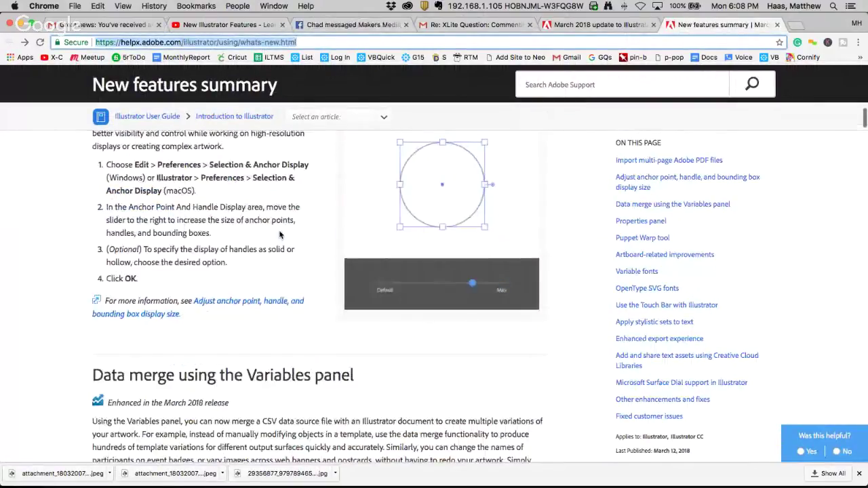
{"action": "scroll", "coordinate": [280, 234], "scroll_direction": "up", "scroll_amount": 15}
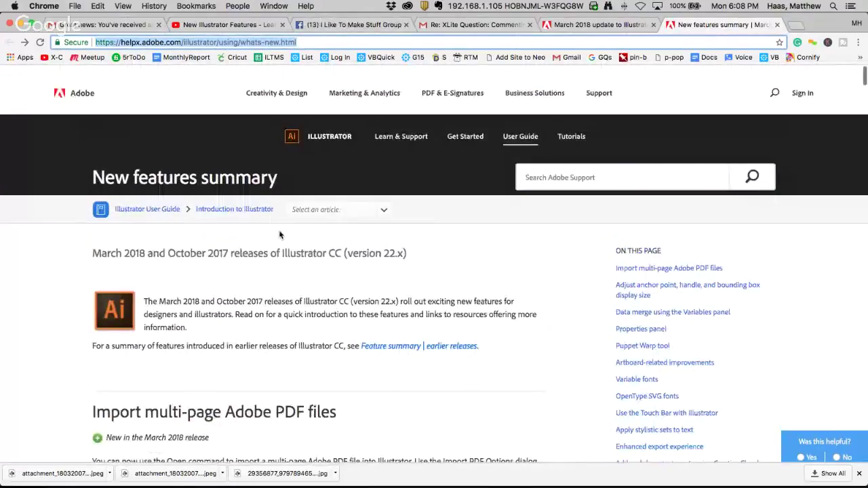
{"action": "scroll", "coordinate": [280, 234], "scroll_direction": "down", "scroll_amount": 5}
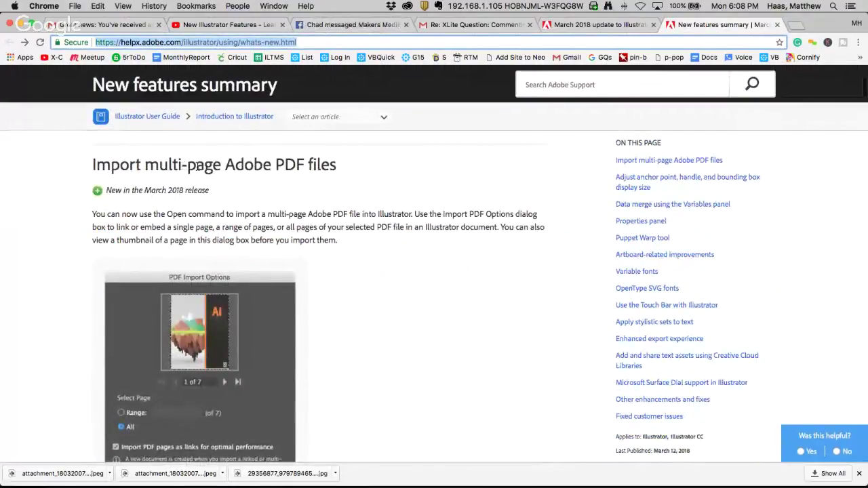
{"action": "scroll", "coordinate": [256, 211], "scroll_direction": "down", "scroll_amount": 5}
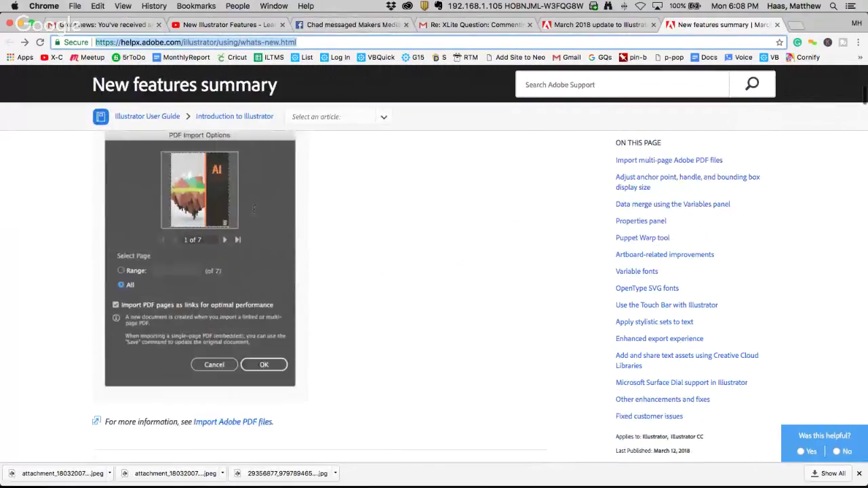
{"action": "scroll", "coordinate": [245, 212], "scroll_direction": "up", "scroll_amount": 2}
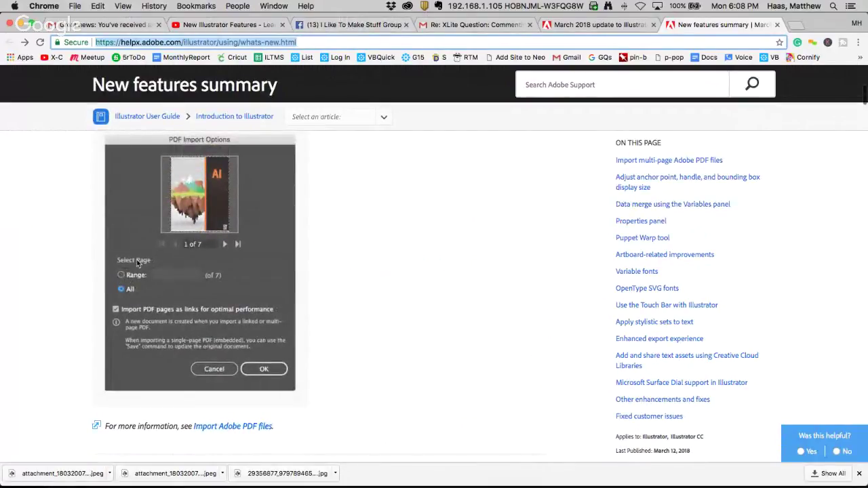
{"action": "scroll", "coordinate": [203, 260], "scroll_direction": "up", "scroll_amount": 3}
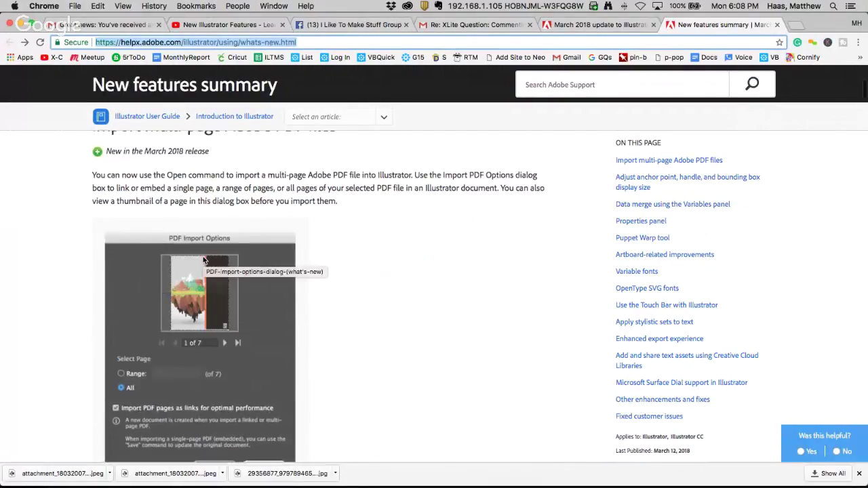
{"action": "scroll", "coordinate": [204, 260], "scroll_direction": "down", "scroll_amount": 5}
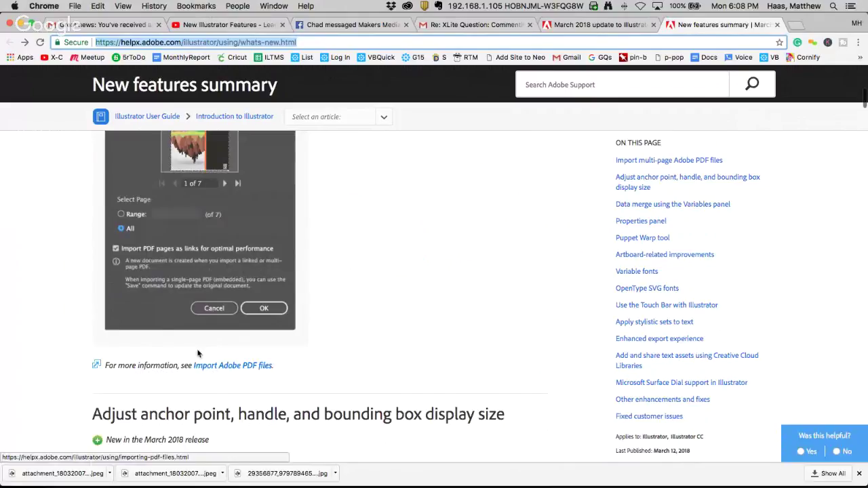
{"action": "scroll", "coordinate": [180, 333], "scroll_direction": "up", "scroll_amount": 2}
- Open the Import Adobe PDF files help article and read which command imports multiple PDF pages
{"action": "left_click", "coordinate": [242, 440]}
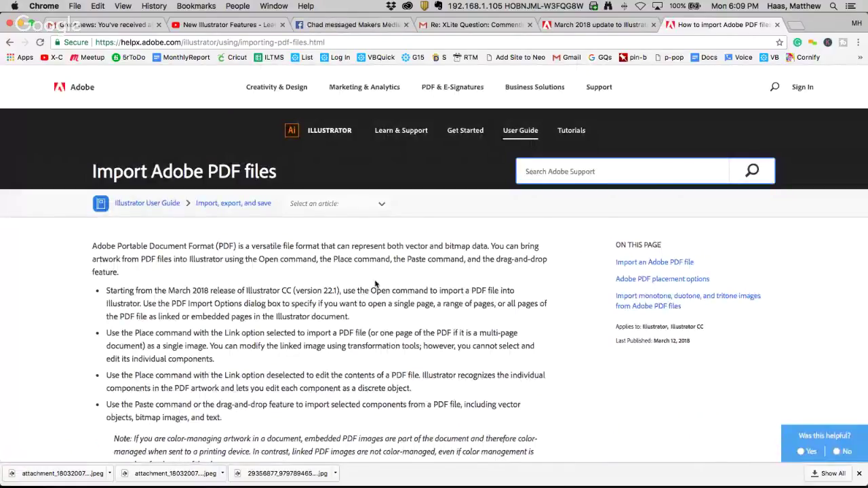
{"action": "scroll", "coordinate": [375, 284], "scroll_direction": "down", "scroll_amount": 5}
{"action": "scroll", "coordinate": [359, 300], "scroll_direction": "down", "scroll_amount": 3}
{"action": "scroll", "coordinate": [360, 271], "scroll_direction": "up", "scroll_amount": 4}
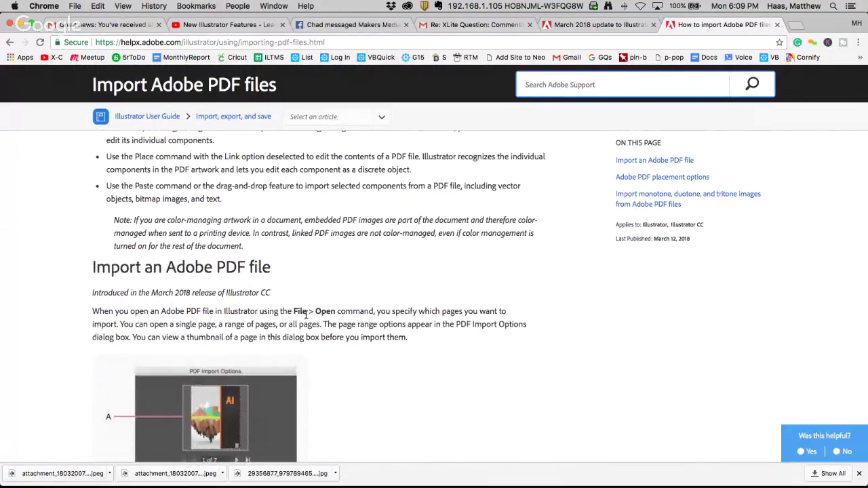
- Highlight the File > Open command in the help article and examine the PDF Import Options illustration
{"action": "left_click_drag", "start_coordinate": [293, 311], "coordinate": [337, 311]}
{"action": "scroll", "coordinate": [325, 337], "scroll_direction": "down", "scroll_amount": 5}
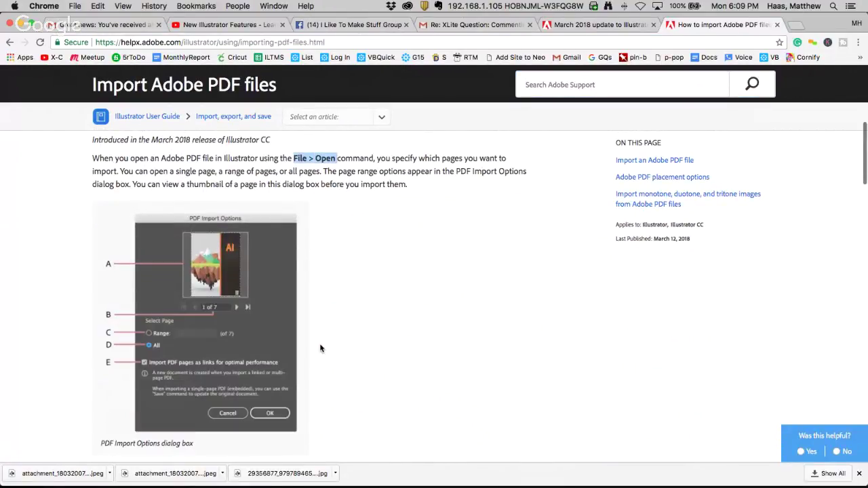
- Switch to Illustrator and choose a_diamond_from_the_rough_ANDY.pdf as the file to open
{"action": "mouse_move", "coordinate": [343, 479]}
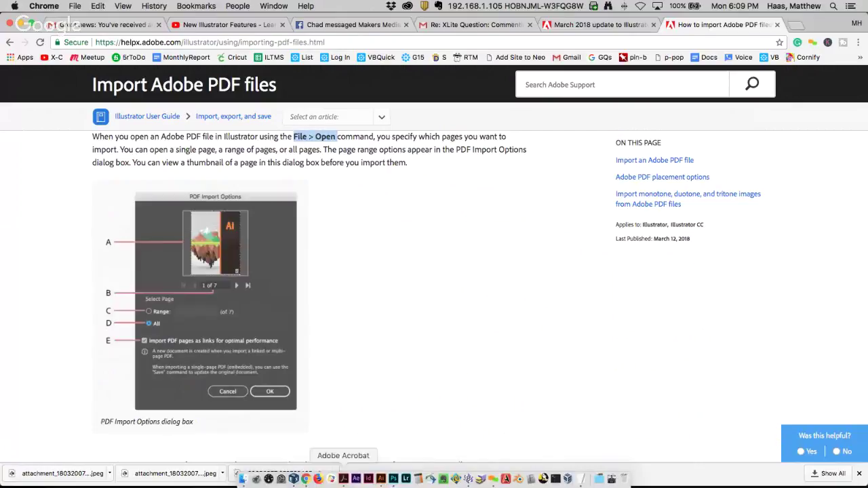
{"action": "left_click", "coordinate": [381, 479]}
{"action": "left_click", "coordinate": [96, 6]}
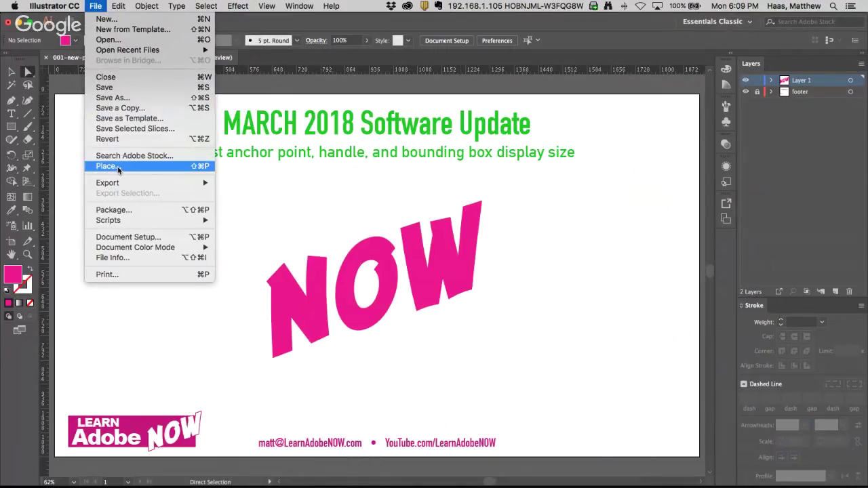
{"action": "left_click", "coordinate": [121, 40]}
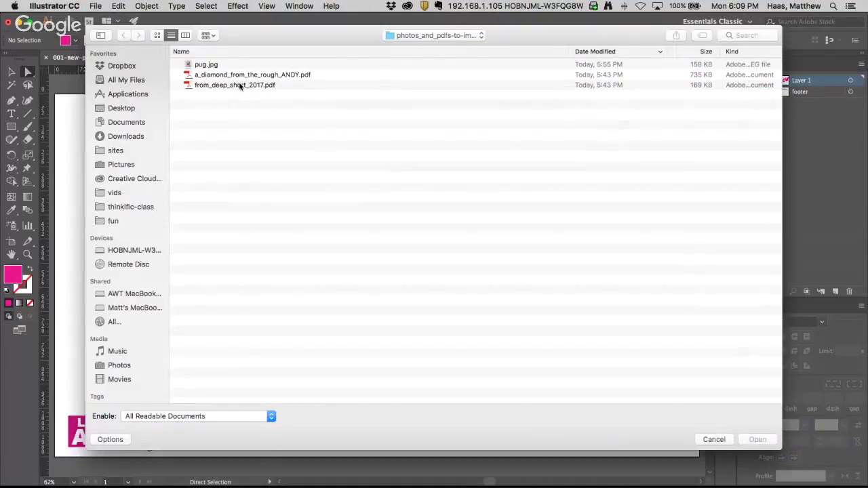
{"action": "left_click", "coordinate": [238, 74]}
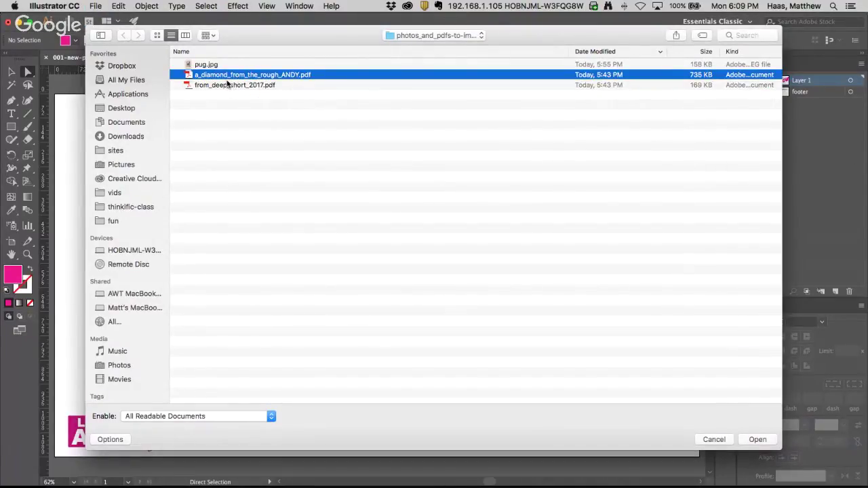
{"action": "left_click", "coordinate": [756, 440]}
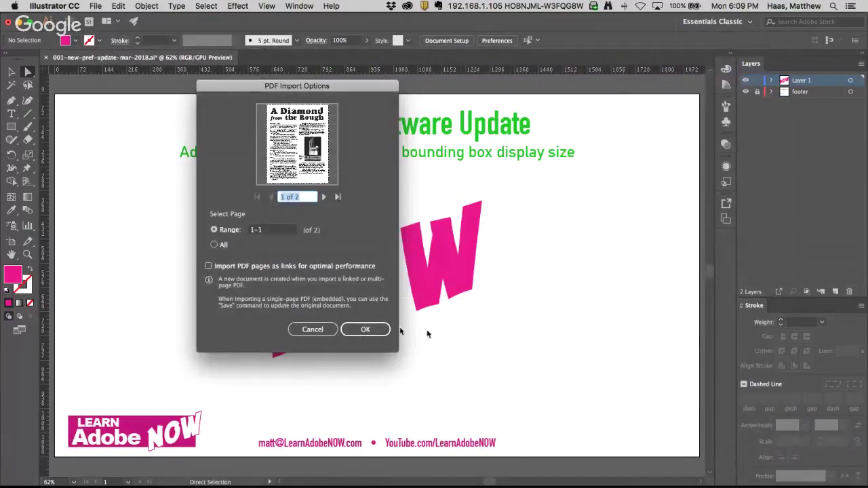
- Import all pages of the PDF as links for optimal performance
{"action": "left_click_drag", "start_coordinate": [268, 89], "coordinate": [281, 89]}
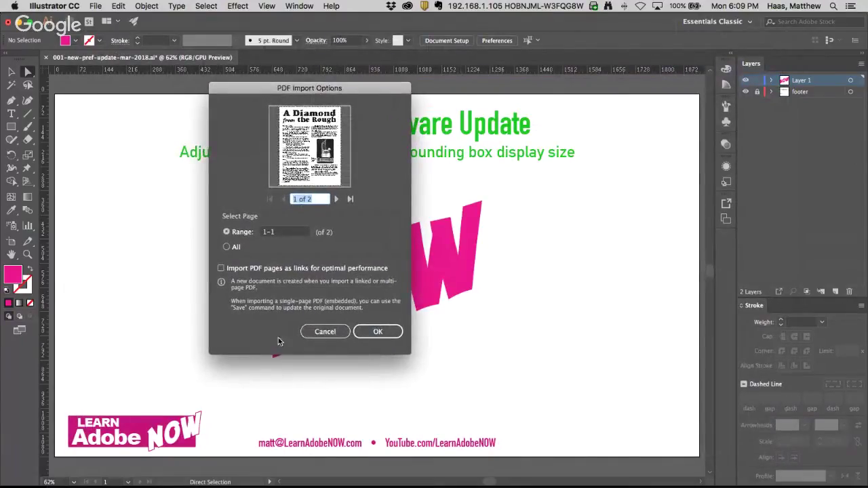
{"action": "left_click", "coordinate": [227, 246]}
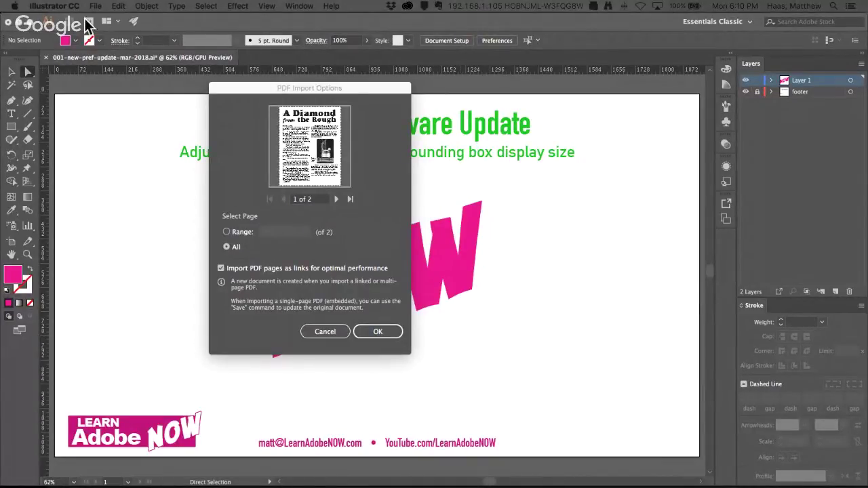
{"action": "left_click", "coordinate": [392, 336]}
{"action": "left_click", "coordinate": [390, 335]}
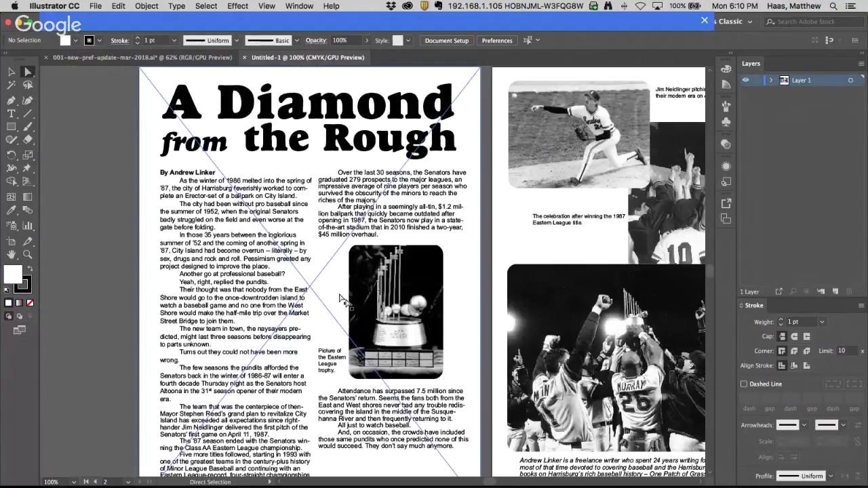
- Look over both imported pages of the A Diamond from the Rough article on their artboards
{"action": "scroll", "coordinate": [444, 189], "scroll_direction": "right", "scroll_amount": 5}
{"action": "scroll", "coordinate": [444, 190], "scroll_direction": "left", "scroll_amount": 5}
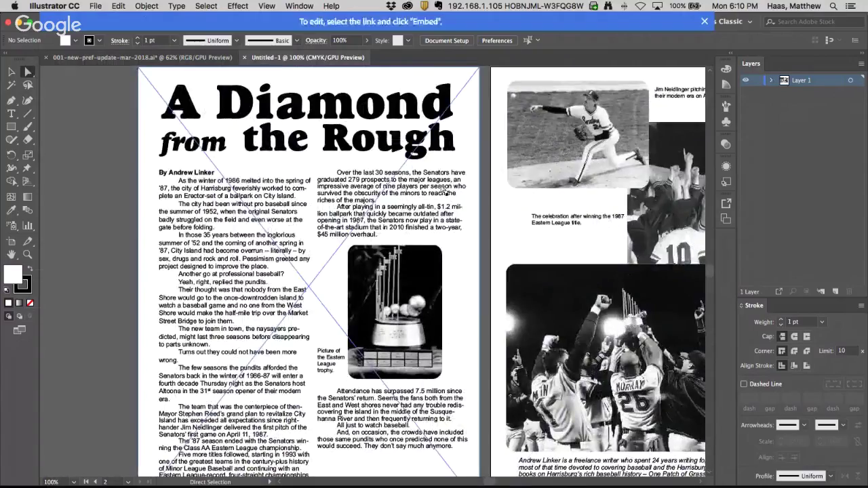
{"action": "scroll", "coordinate": [145, 305], "scroll_direction": "down", "scroll_amount": 3}
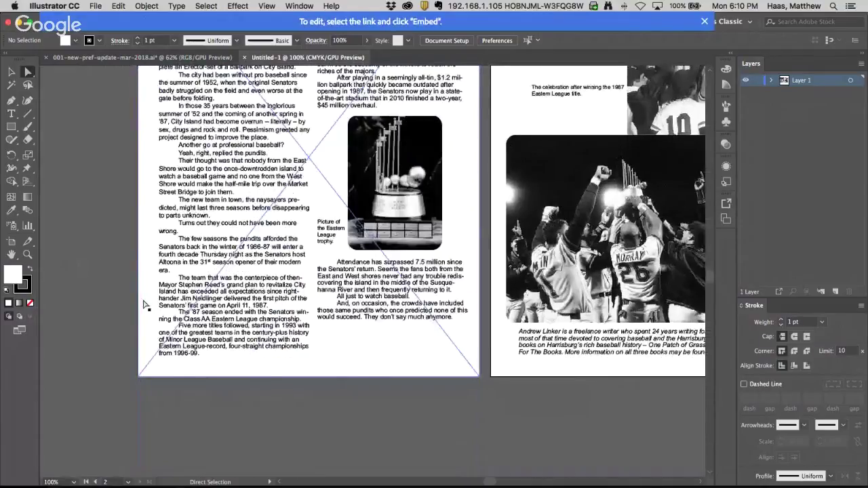
{"action": "scroll", "coordinate": [144, 305], "scroll_direction": "up", "scroll_amount": 4}
{"action": "scroll", "coordinate": [203, 285], "scroll_direction": "right", "scroll_amount": 5}
{"action": "scroll", "coordinate": [258, 270], "scroll_direction": "left", "scroll_amount": 3}
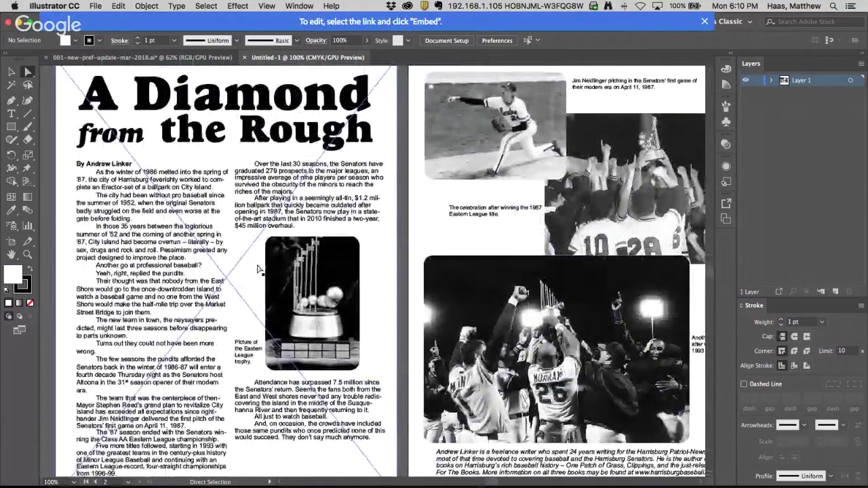
{"action": "scroll", "coordinate": [258, 270], "scroll_direction": "up", "scroll_amount": 2}
{"action": "scroll", "coordinate": [203, 217], "scroll_direction": "left", "scroll_amount": 2}
{"action": "scroll", "coordinate": [203, 217], "scroll_direction": "down", "scroll_amount": 3}
{"action": "scroll", "coordinate": [105, 118], "scroll_direction": "up", "scroll_amount": 2}
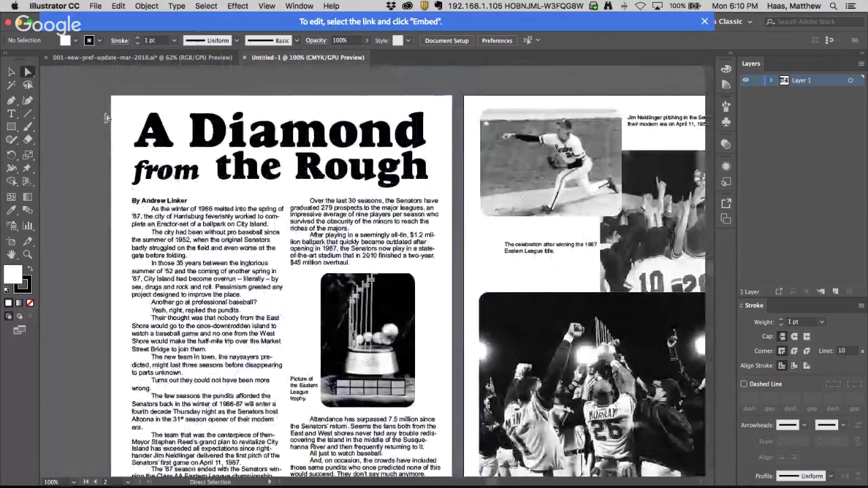
- Open from_deep_short_2017.pdf, preview its second page, and import only page range 1-1 as a link
{"action": "left_click", "coordinate": [95, 5]}
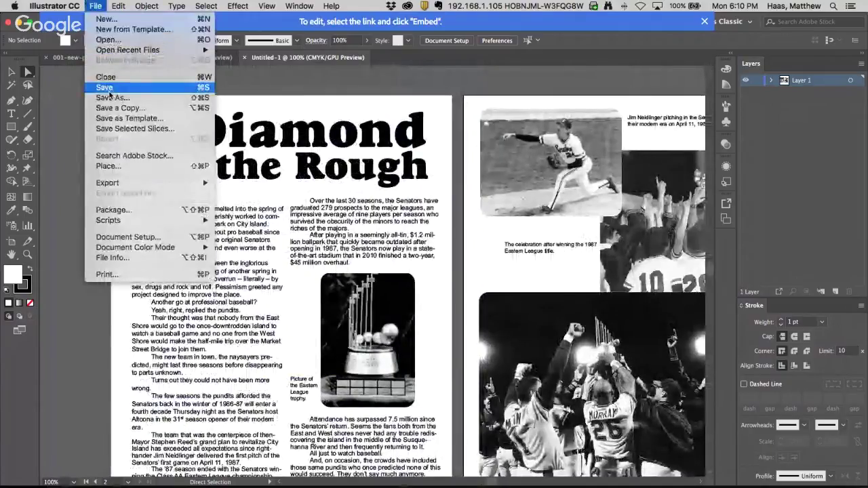
{"action": "left_click", "coordinate": [107, 39]}
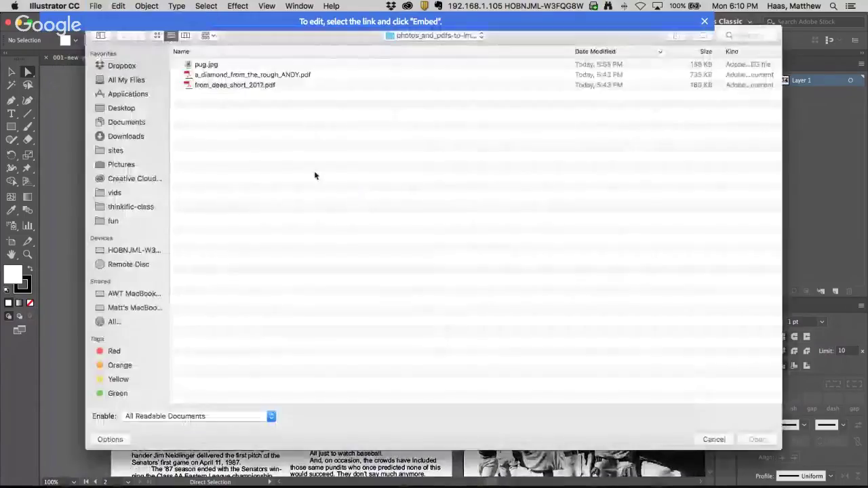
{"action": "left_click", "coordinate": [218, 85]}
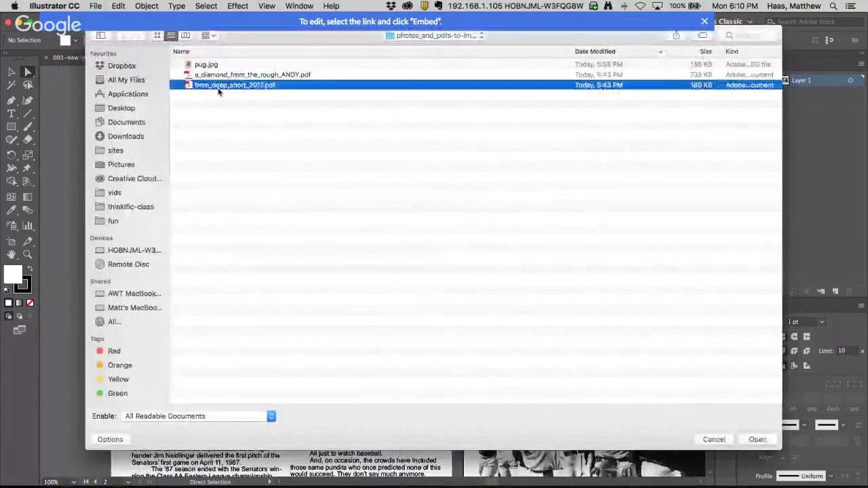
{"action": "left_click", "coordinate": [758, 439]}
{"action": "left_click", "coordinate": [337, 199]}
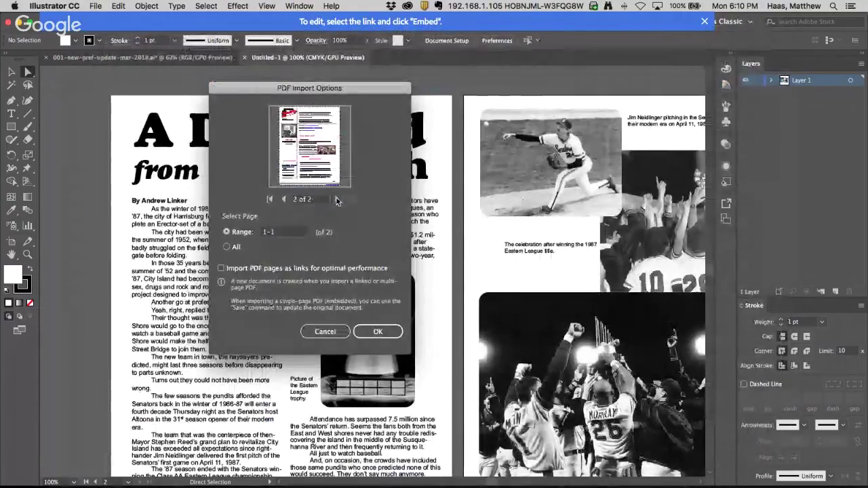
{"action": "left_click", "coordinate": [284, 199]}
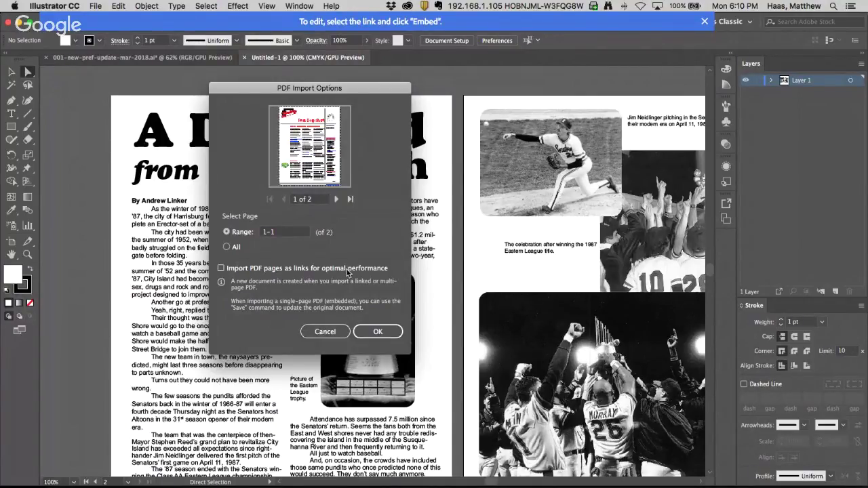
{"action": "left_click", "coordinate": [219, 268]}
{"action": "left_click", "coordinate": [377, 331]}
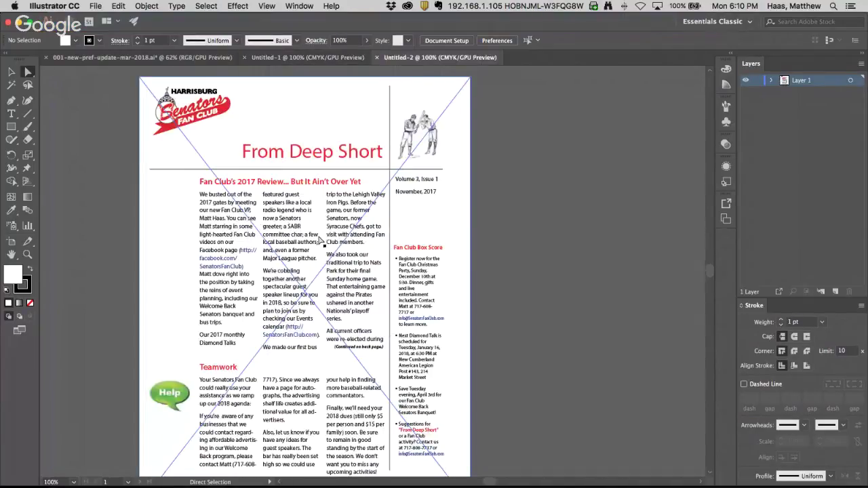
- Show the link list beside the newsletter and embed the linked page, accepting the substitute fonts and leaving the missing fonts unsynced
{"action": "left_click", "coordinate": [319, 240]}
{"action": "left_click", "coordinate": [299, 6]}
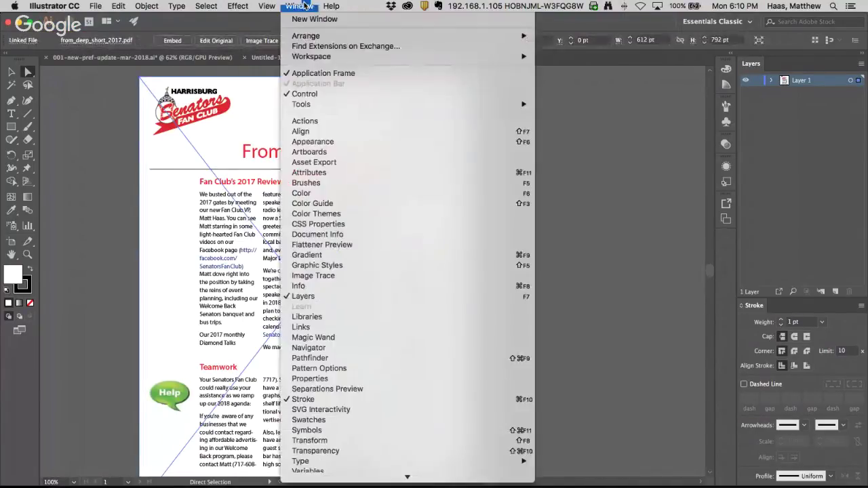
{"action": "left_click", "coordinate": [319, 327]}
{"action": "left_click_drag", "start_coordinate": [423, 87], "coordinate": [516, 73]}
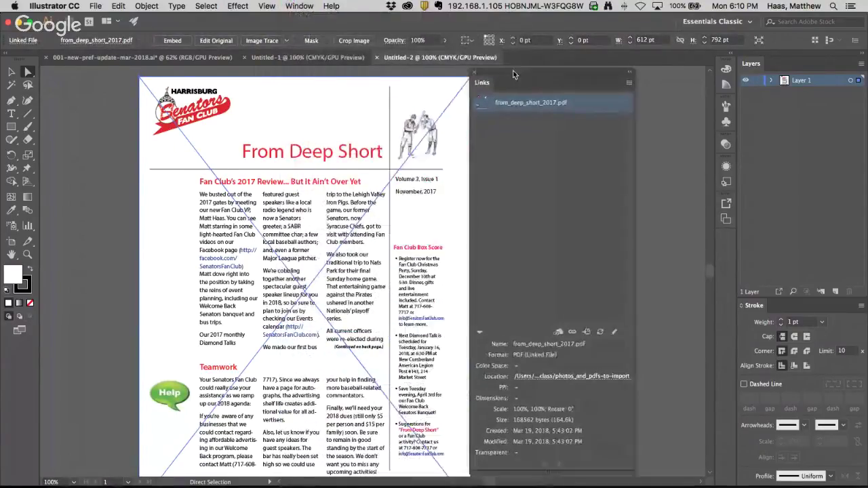
{"action": "left_click", "coordinate": [629, 83]}
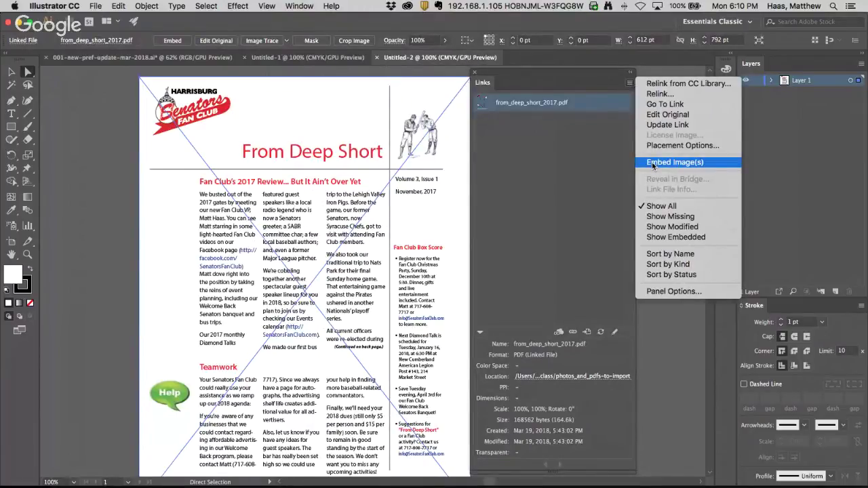
{"action": "left_click", "coordinate": [703, 161]}
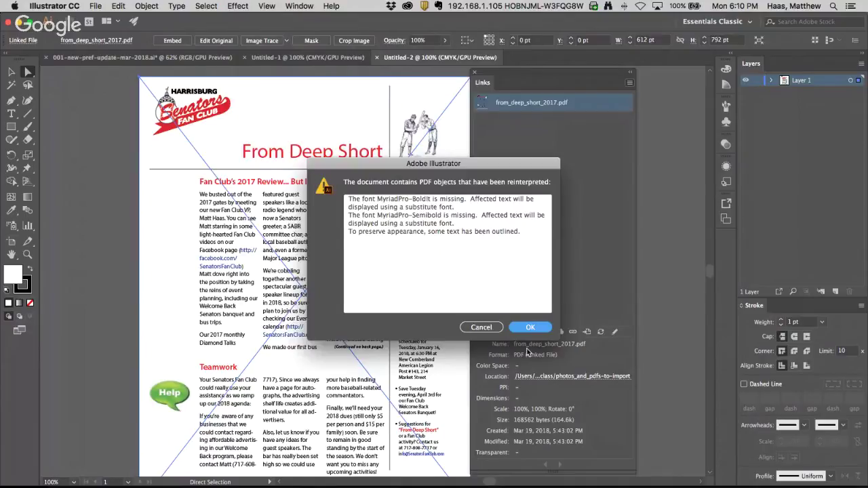
{"action": "left_click", "coordinate": [533, 327]}
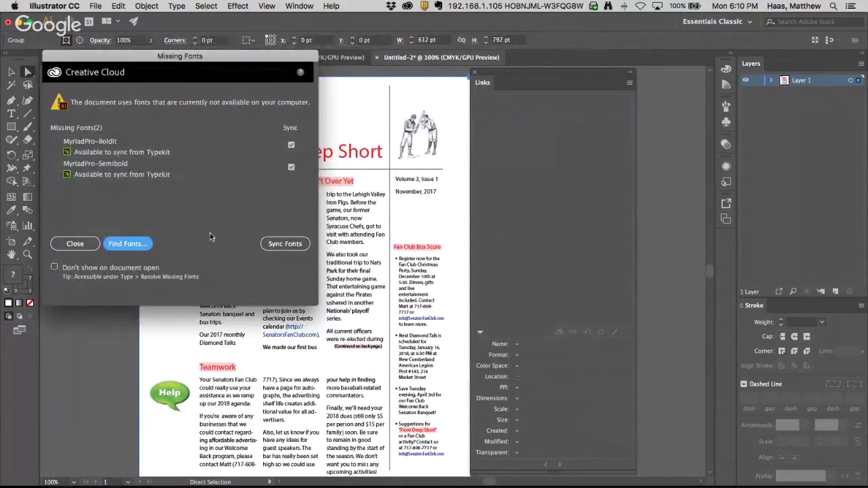
{"action": "left_click", "coordinate": [78, 243]}
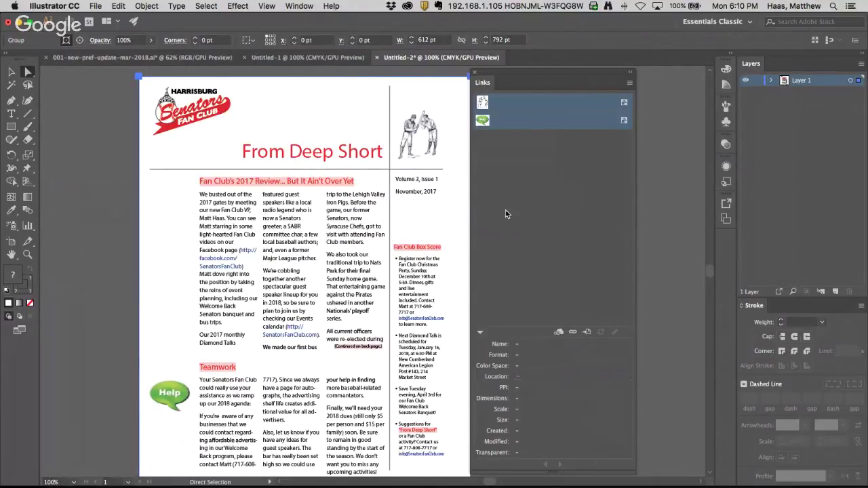
- Try moving the From Deep Short heading slightly up and to the right, and undo the move
{"action": "left_click", "coordinate": [198, 109]}
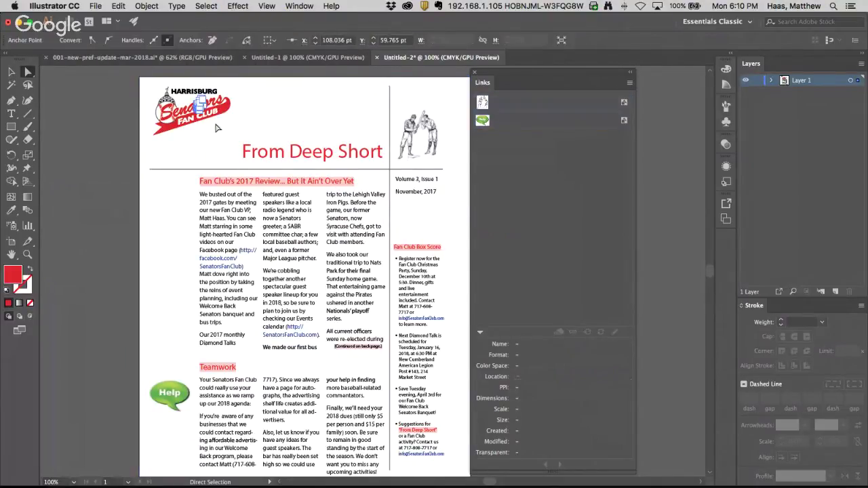
{"action": "left_click_drag", "start_coordinate": [247, 150], "coordinate": [266, 119]}
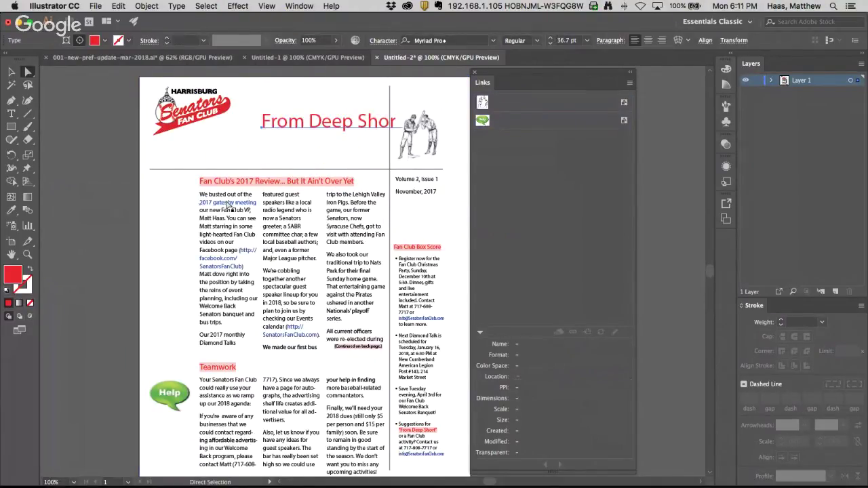
{"action": "key", "text": "super+z"}
- Select the red banner path in the Senators Fan Club logo and its lower-left anchor point to inspect the anchors
{"action": "left_click", "coordinate": [175, 132]}
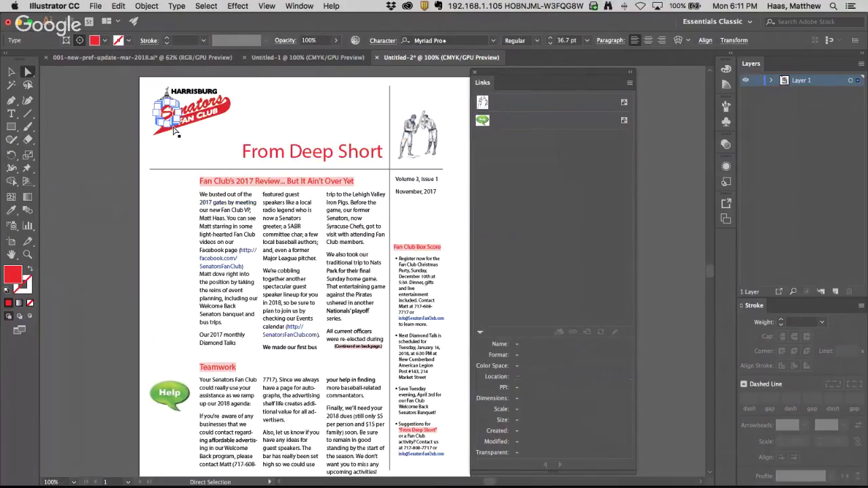
{"action": "left_click", "coordinate": [159, 133]}
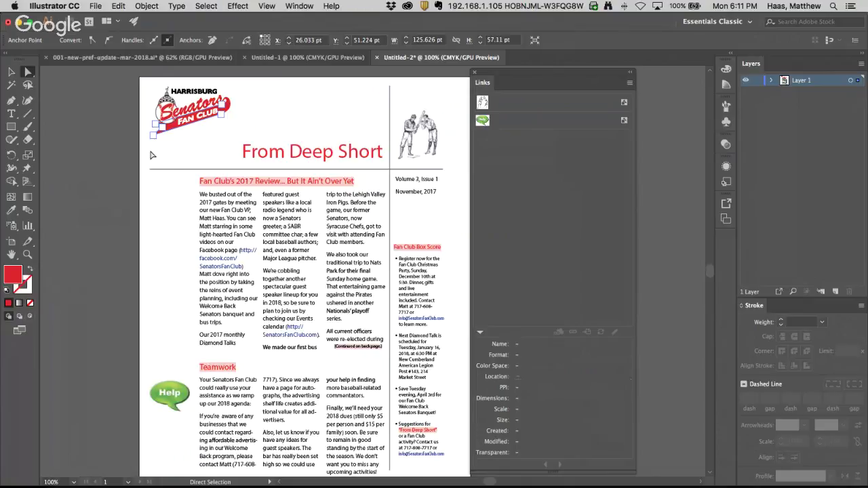
{"action": "left_click", "coordinate": [153, 136]}
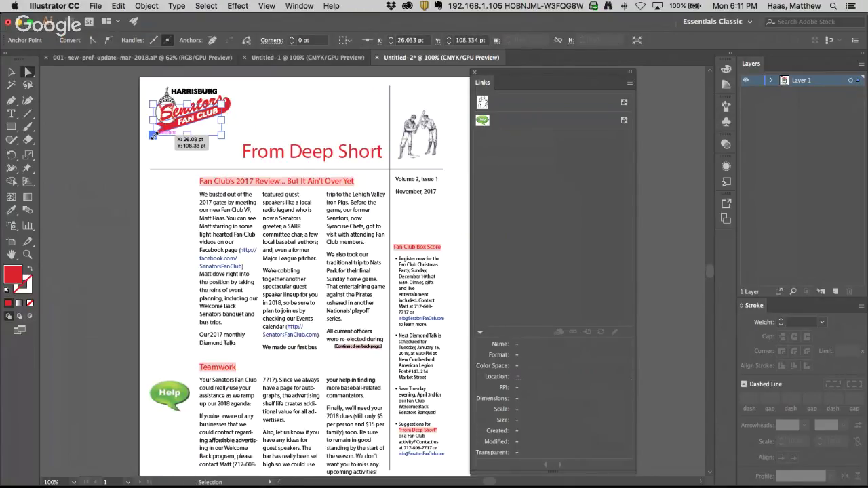
- Reduce the anchor point, handle and bounding box display size from the maximum to Default, and deselect the logo
{"action": "key", "text": "super+k"}
{"action": "left_click", "coordinate": [173, 139]}
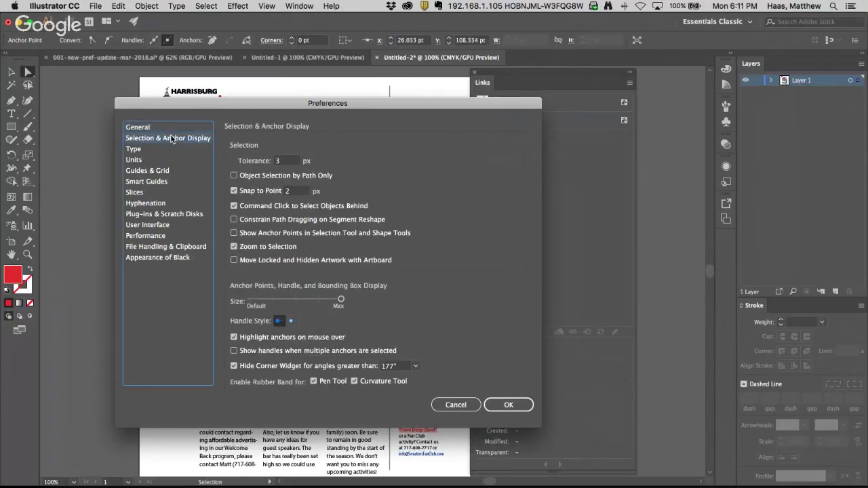
{"action": "left_click_drag", "start_coordinate": [338, 305], "coordinate": [239, 301]}
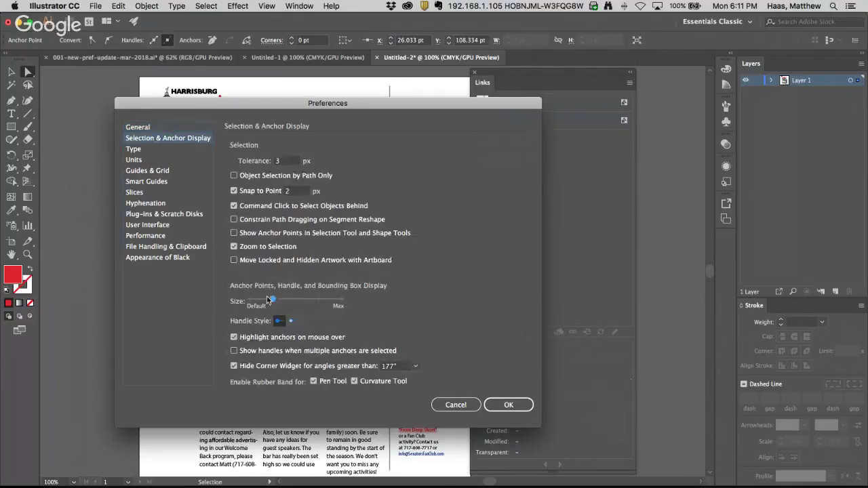
{"action": "left_click", "coordinate": [509, 405]}
{"action": "left_click", "coordinate": [151, 154]}
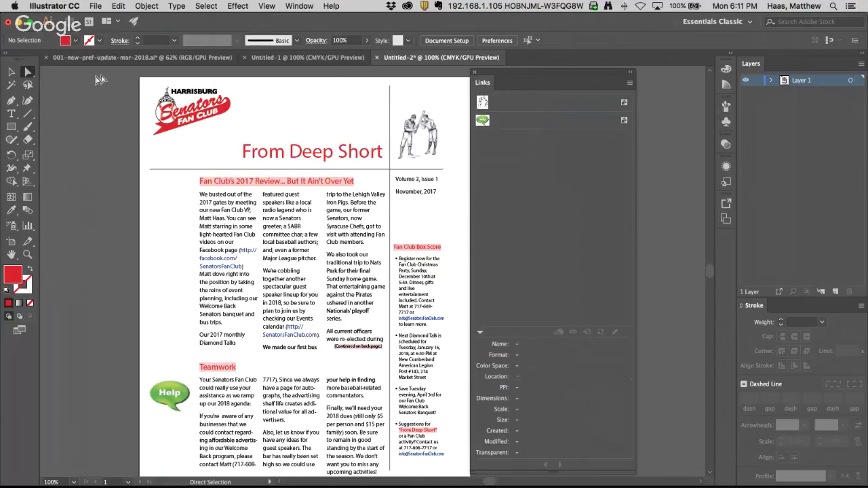
{"action": "scroll", "coordinate": [398, 184], "scroll_direction": "right", "scroll_amount": 5}
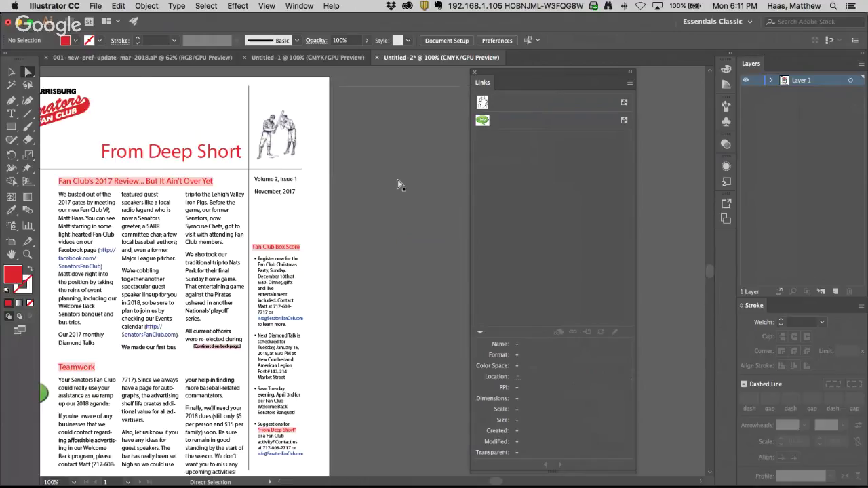
{"action": "scroll", "coordinate": [399, 184], "scroll_direction": "left", "scroll_amount": 8}
{"action": "scroll", "coordinate": [400, 183], "scroll_direction": "right", "scroll_amount": 2}
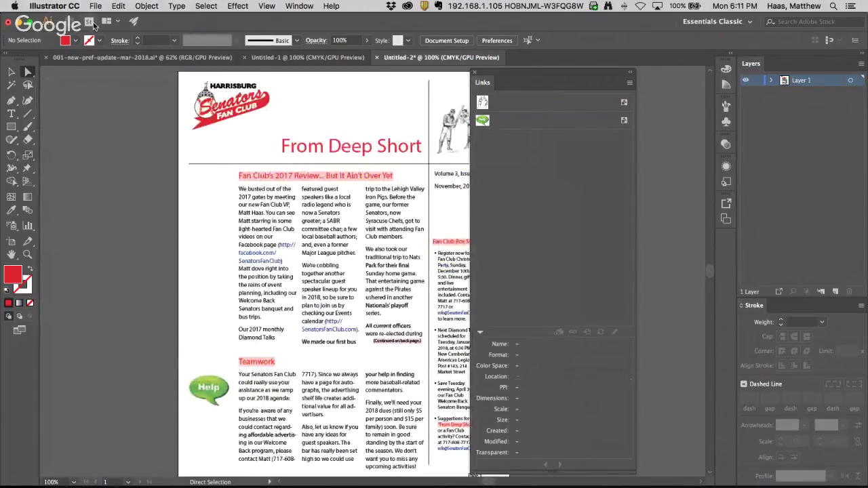
- Close the imported documents Untitled-1 and Untitled-2 without saving, keeping 001-new-pref-update-mar-2018.ai open
{"action": "left_click", "coordinate": [45, 58]}
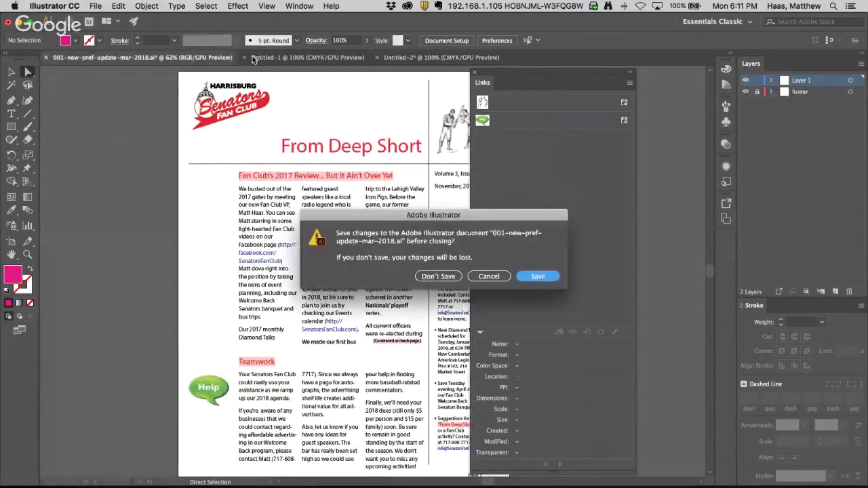
{"action": "left_click", "coordinate": [488, 276]}
{"action": "left_click", "coordinate": [281, 60]}
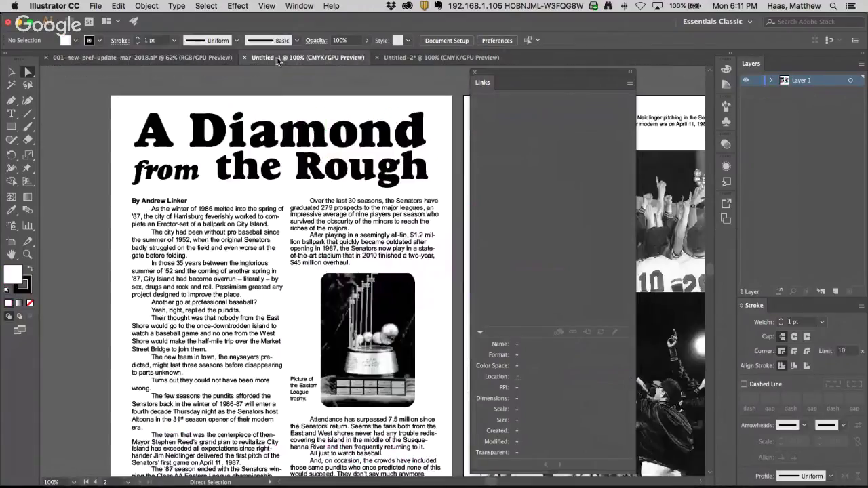
{"action": "key", "text": "super+w"}
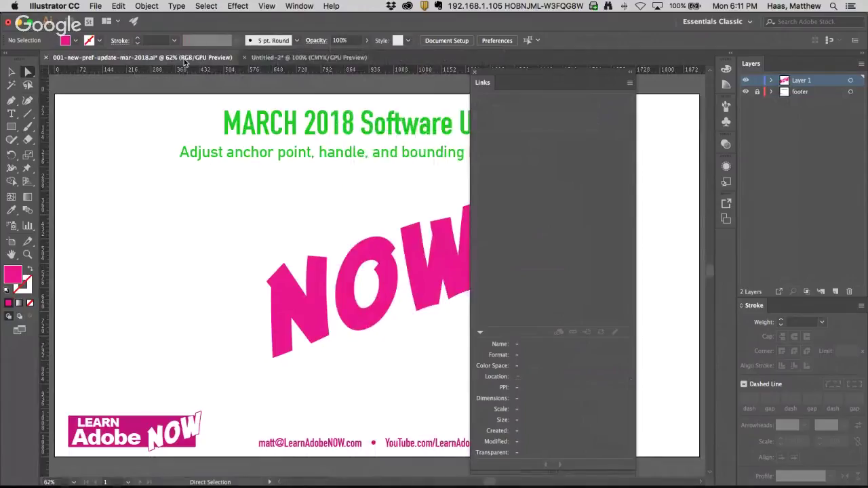
{"action": "left_click", "coordinate": [305, 57]}
{"action": "key", "text": "super+w"}
{"action": "left_click", "coordinate": [437, 278]}
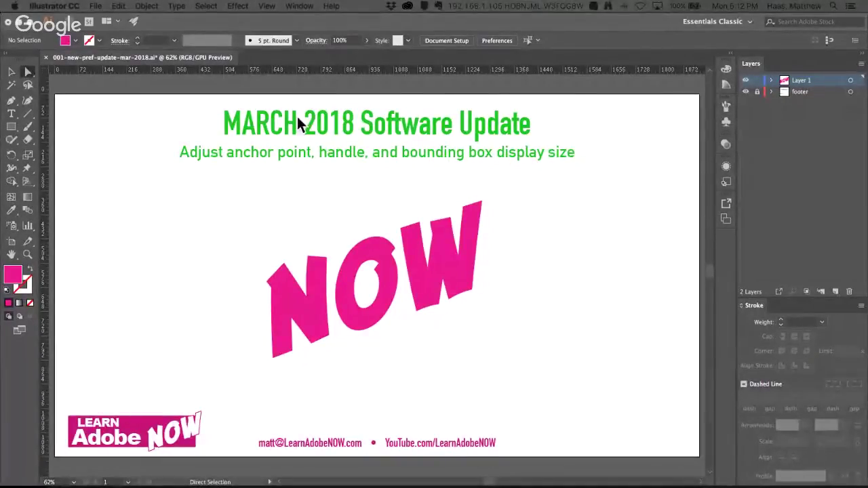
- Switch to Chrome and look through the Import Adobe PDF files article, from the placement options to importing monotone, duotone and tritone images
{"action": "mouse_move", "coordinate": [394, 486]}
{"action": "mouse_move", "coordinate": [460, 485]}
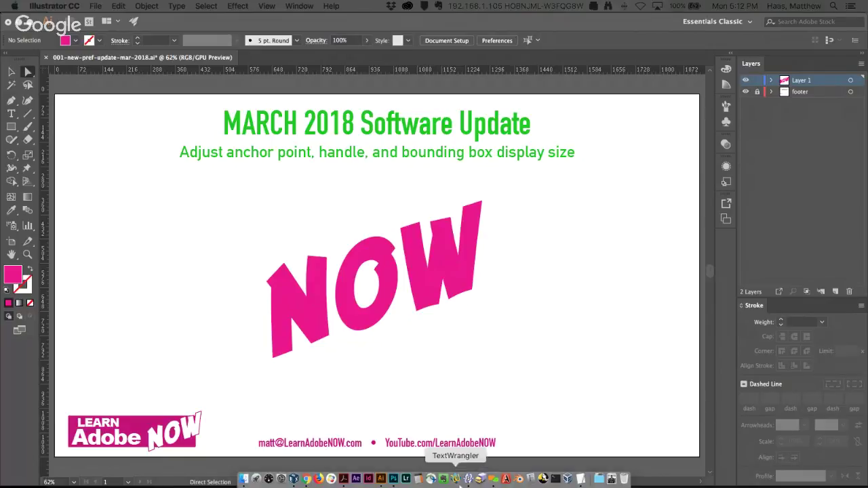
{"action": "left_click", "coordinate": [381, 480]}
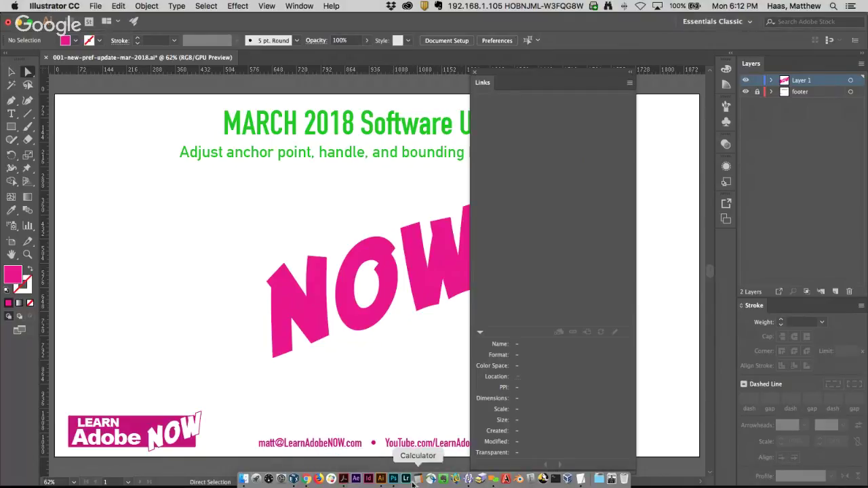
{"action": "left_click", "coordinate": [305, 479]}
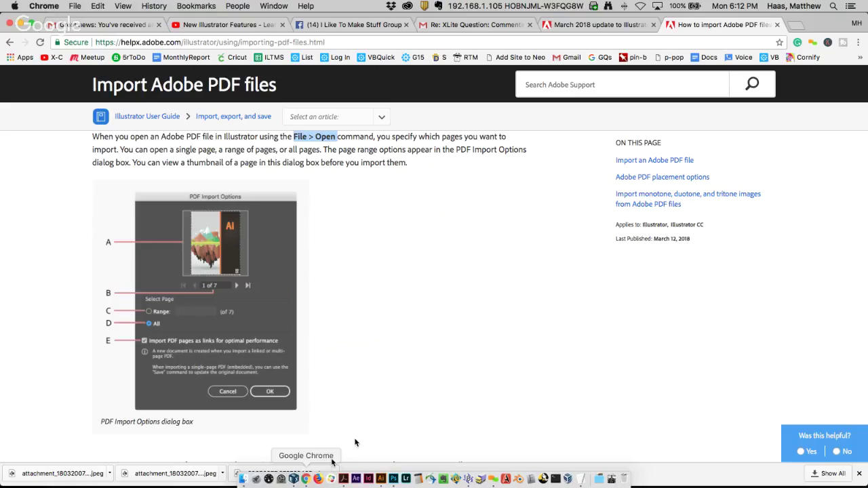
{"action": "scroll", "coordinate": [312, 210], "scroll_direction": "down", "scroll_amount": 4}
{"action": "scroll", "coordinate": [313, 210], "scroll_direction": "down", "scroll_amount": 5}
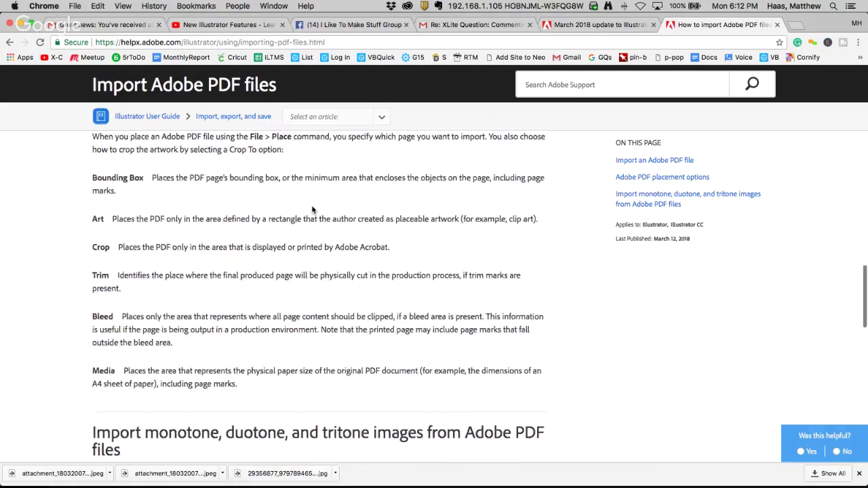
{"action": "scroll", "coordinate": [312, 210], "scroll_direction": "up", "scroll_amount": 2}
{"action": "scroll", "coordinate": [312, 210], "scroll_direction": "down", "scroll_amount": 2}
{"action": "scroll", "coordinate": [313, 209], "scroll_direction": "down", "scroll_amount": 8}
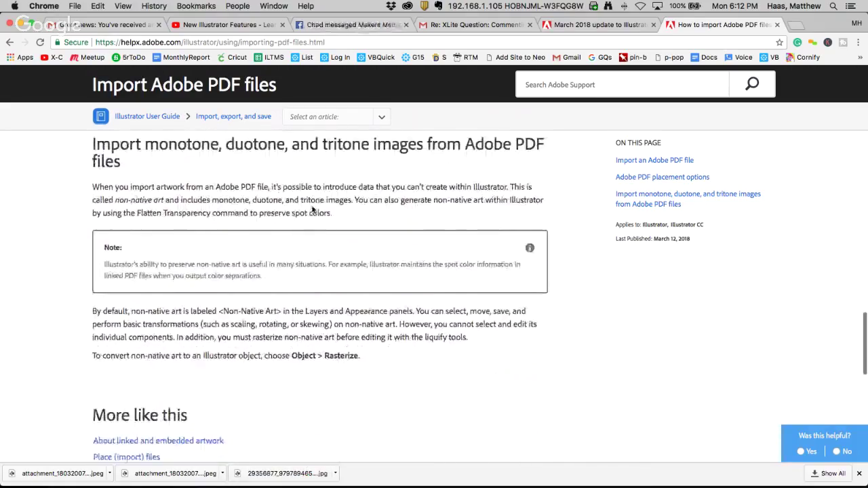
- Return to the New features summary page and review the data merge section, highlighting the words "CSV data"
{"action": "left_click", "coordinate": [9, 42]}
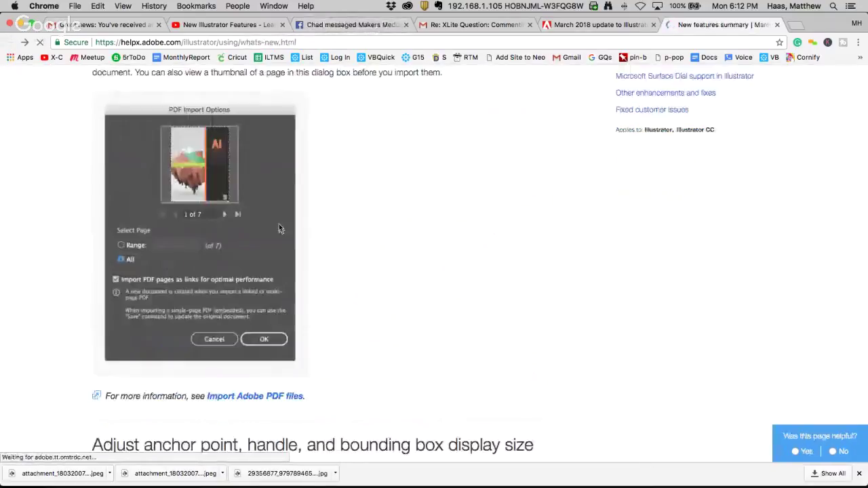
{"action": "scroll", "coordinate": [299, 286], "scroll_direction": "down", "scroll_amount": 5}
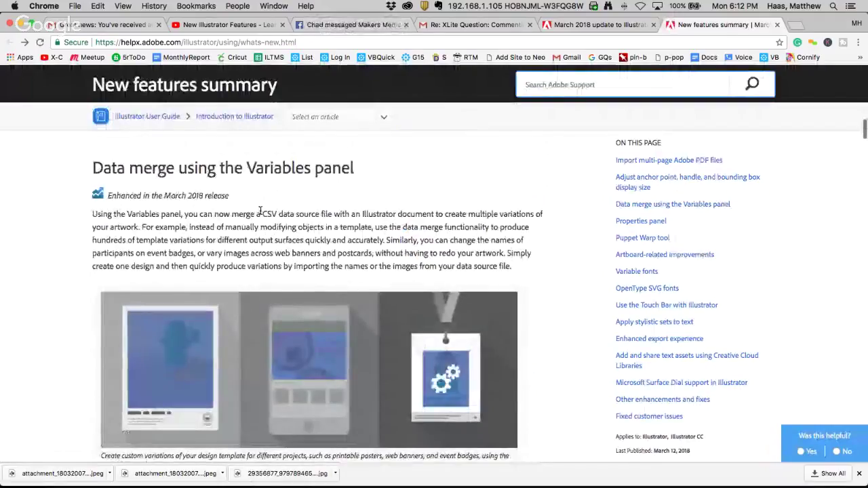
{"action": "left_click_drag", "start_coordinate": [262, 214], "coordinate": [294, 214]}
{"action": "scroll", "coordinate": [323, 269], "scroll_direction": "down", "scroll_amount": 5}
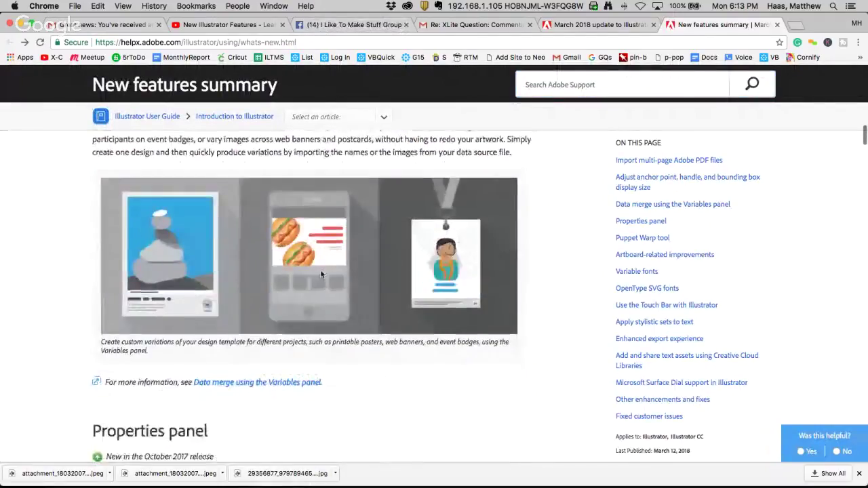
{"action": "scroll", "coordinate": [321, 269], "scroll_direction": "up", "scroll_amount": 6}
{"action": "scroll", "coordinate": [321, 269], "scroll_direction": "down", "scroll_amount": 3}
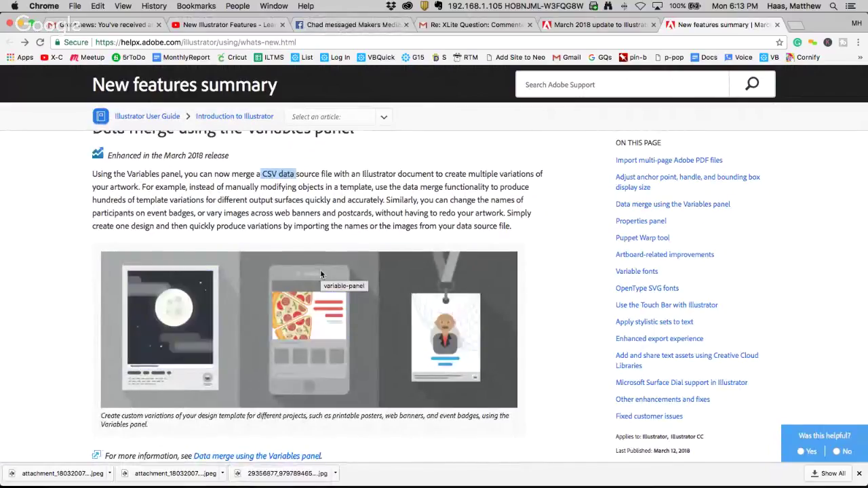
{"action": "scroll", "coordinate": [235, 381], "scroll_direction": "down", "scroll_amount": 3}
- Open the linked article on data merge using the Variables panel and read through its prerequisites, quick steps and CSV source file setup
{"action": "left_click", "coordinate": [244, 368]}
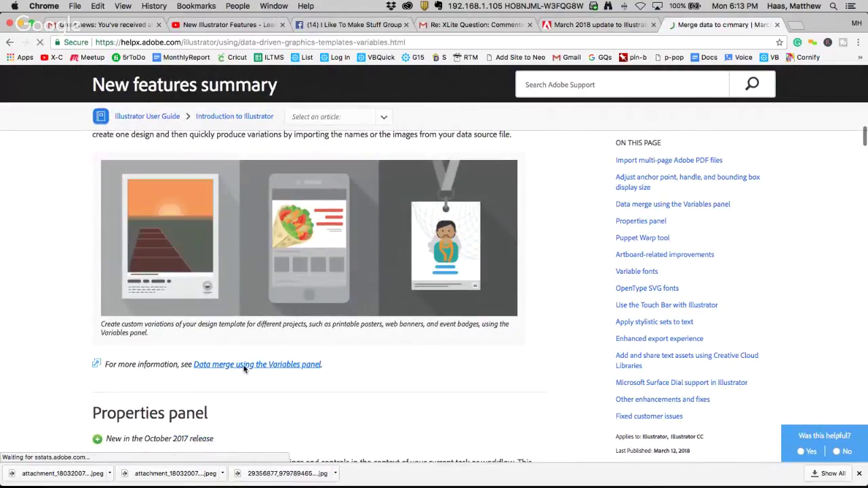
{"action": "scroll", "coordinate": [347, 270], "scroll_direction": "down", "scroll_amount": 6}
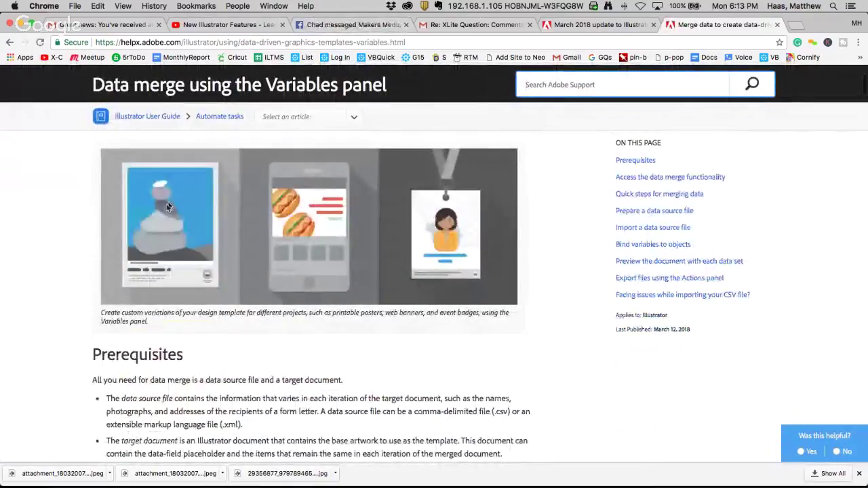
{"action": "scroll", "coordinate": [203, 358], "scroll_direction": "down", "scroll_amount": 1}
{"action": "scroll", "coordinate": [202, 358], "scroll_direction": "down", "scroll_amount": 5}
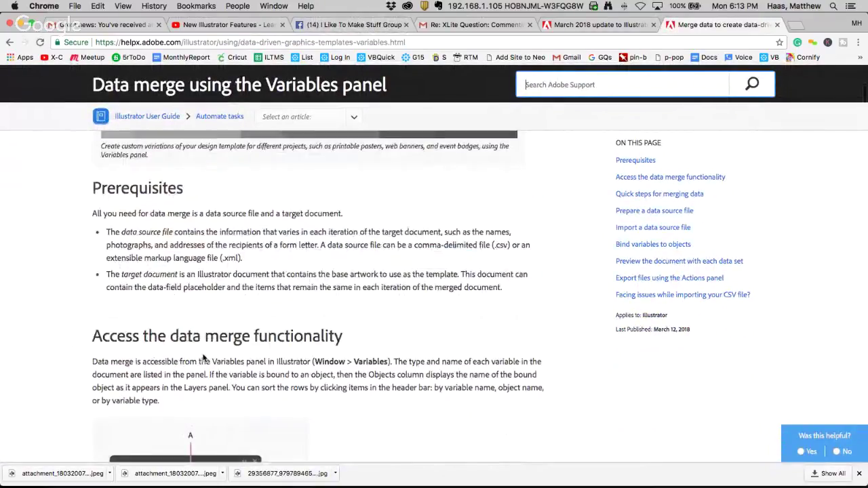
{"action": "scroll", "coordinate": [156, 247], "scroll_direction": "up", "scroll_amount": 2}
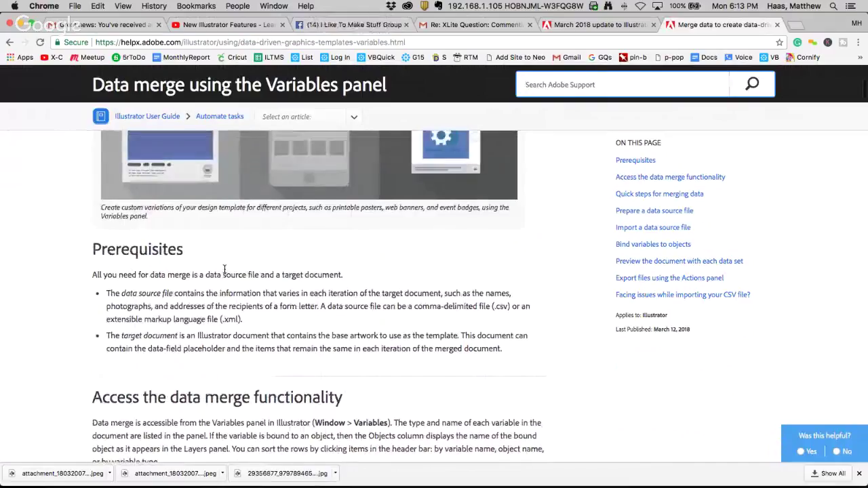
{"action": "scroll", "coordinate": [244, 310], "scroll_direction": "down", "scroll_amount": 9}
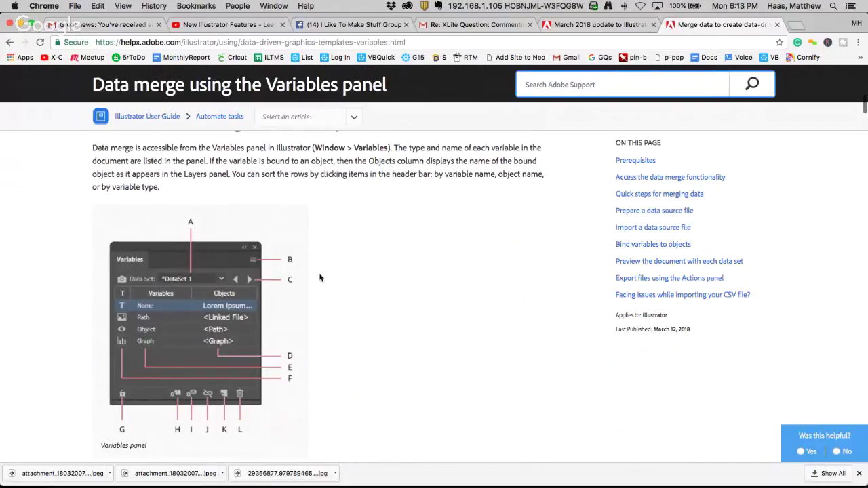
{"action": "scroll", "coordinate": [320, 278], "scroll_direction": "down", "scroll_amount": 15}
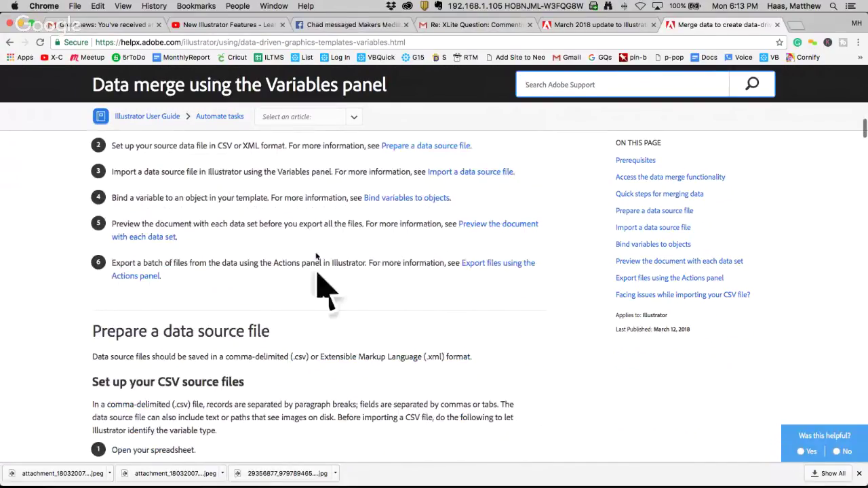
{"action": "scroll", "coordinate": [316, 256], "scroll_direction": "down", "scroll_amount": 8}
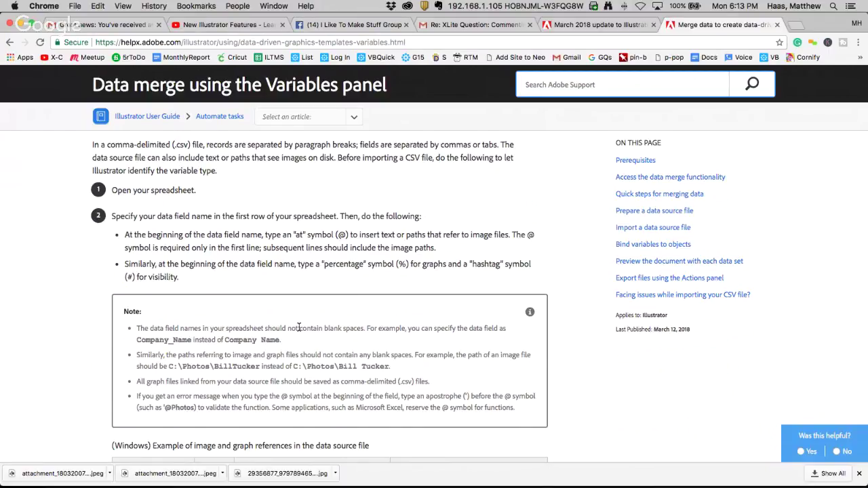
{"action": "scroll", "coordinate": [298, 327], "scroll_direction": "down", "scroll_amount": 10}
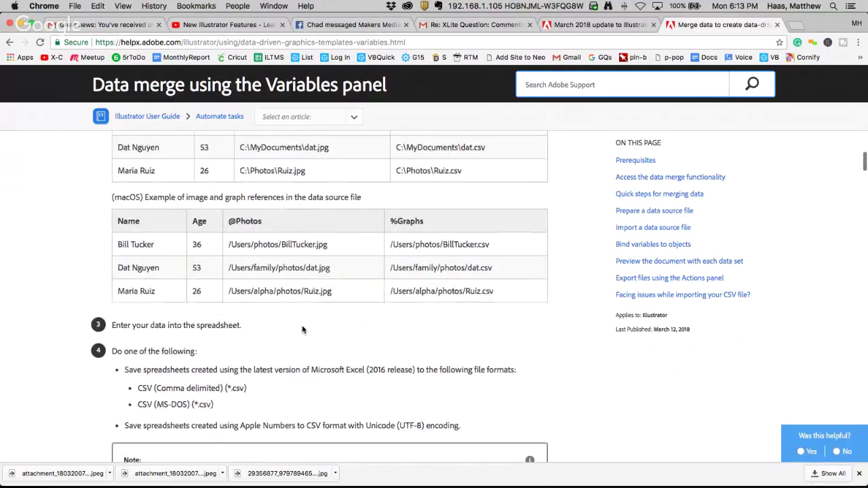
{"action": "scroll", "coordinate": [303, 330], "scroll_direction": "down", "scroll_amount": 4}
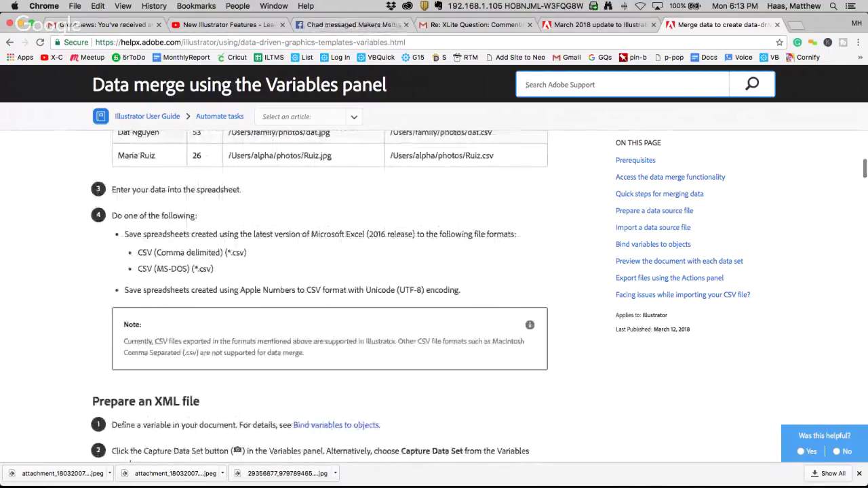
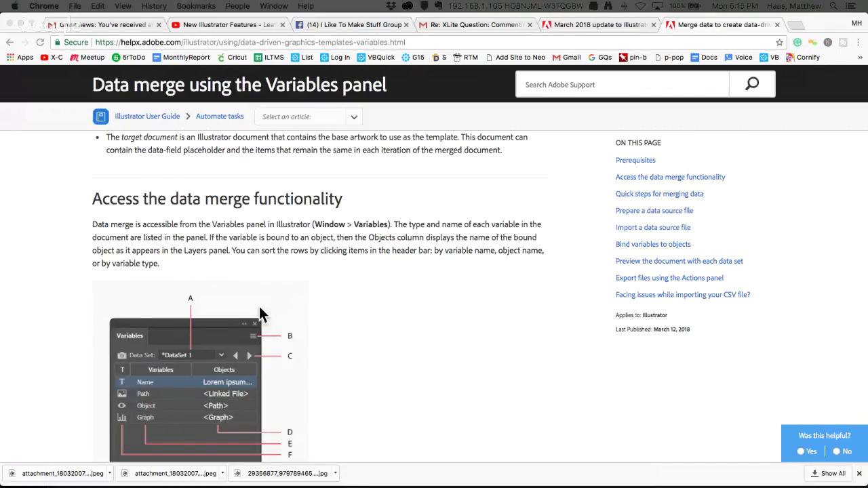
- Switch to Finder, close the aaa-fiverr-communication window, and browse from Documents through the fun folder to matt-class
{"action": "mouse_move", "coordinate": [355, 480]}
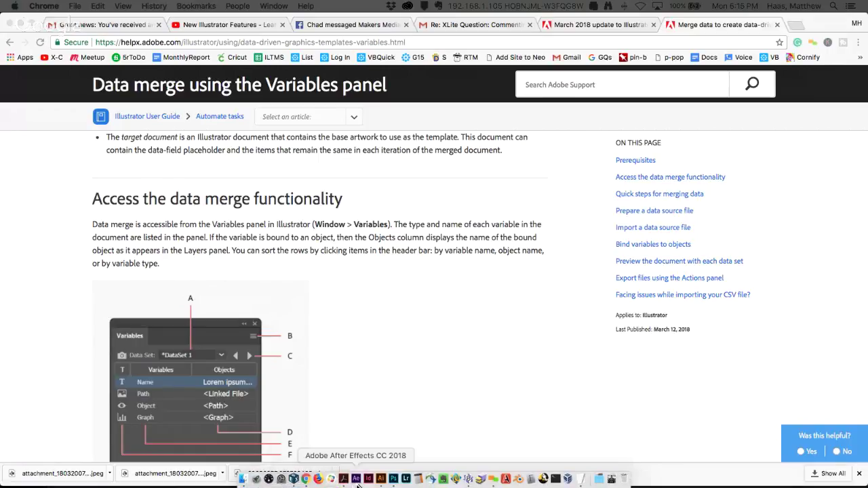
{"action": "left_click", "coordinate": [244, 480]}
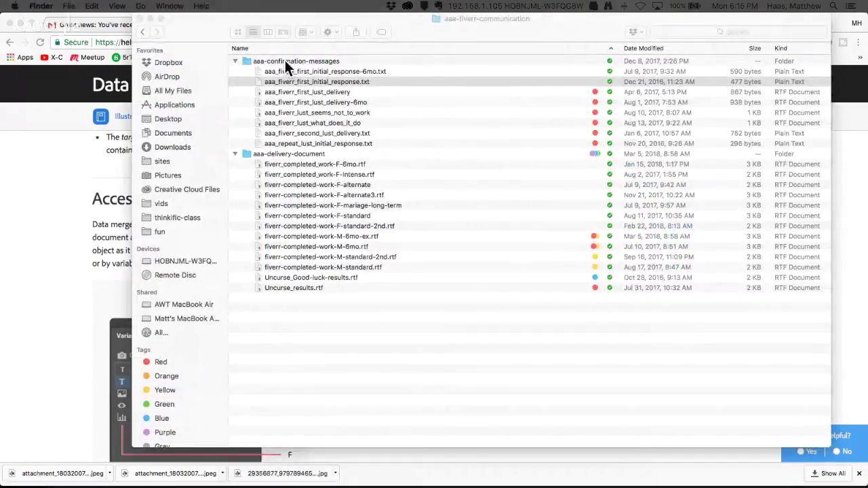
{"action": "left_click", "coordinate": [140, 20]}
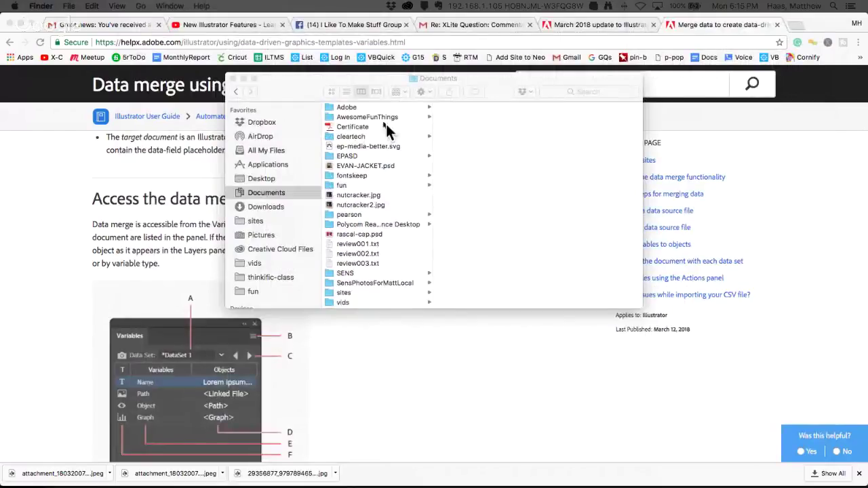
{"action": "left_click", "coordinate": [347, 186]}
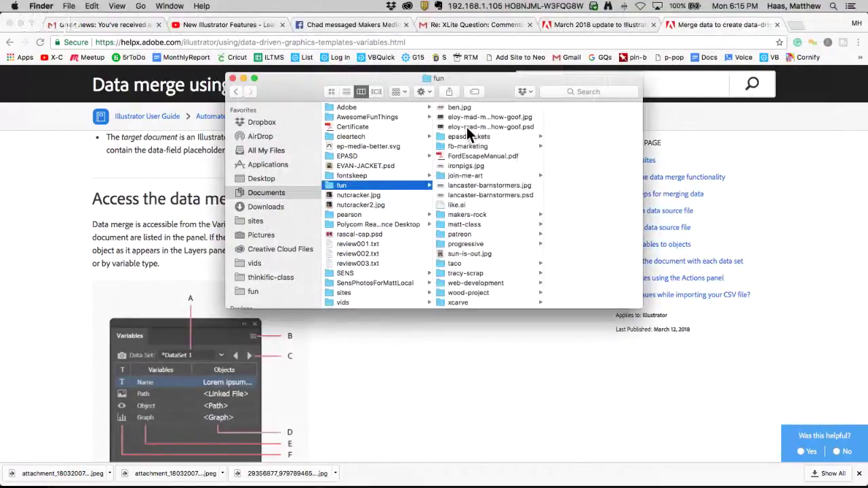
{"action": "scroll", "coordinate": [462, 261], "scroll_direction": "down", "scroll_amount": 1}
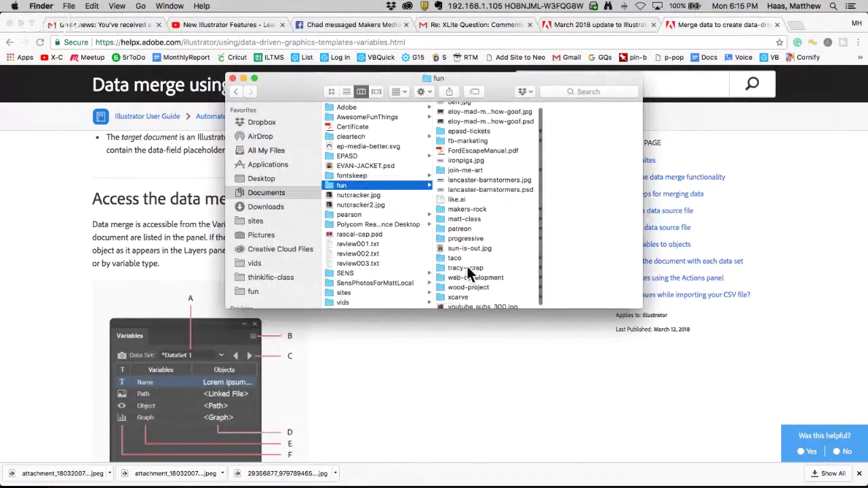
{"action": "left_click", "coordinate": [466, 217]}
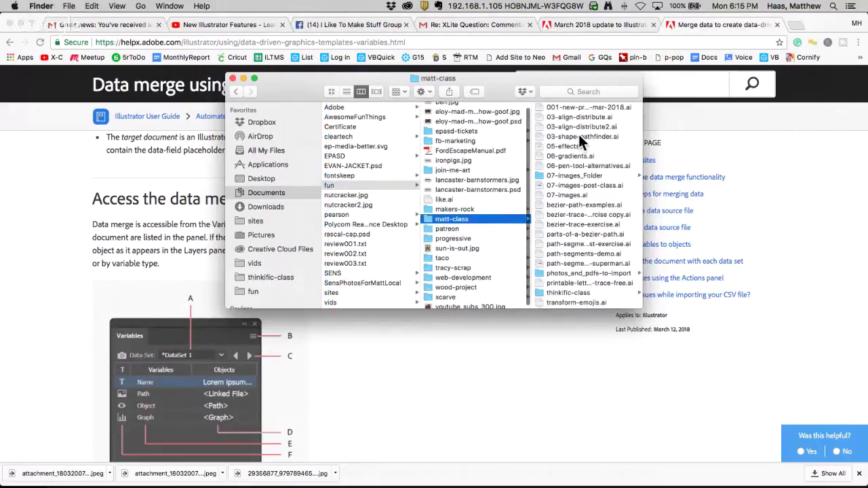
- Find the photos_and_pdfs-to-import folder inside matt-class and open pug.jpg from it in Photoshop
{"action": "scroll", "coordinate": [569, 234], "scroll_direction": "down", "scroll_amount": 3}
{"action": "left_click", "coordinate": [561, 271]}
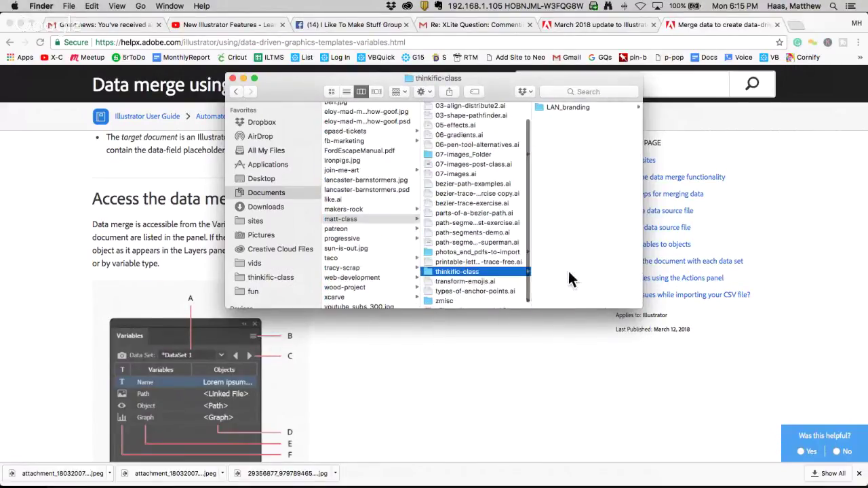
{"action": "scroll", "coordinate": [450, 294], "scroll_direction": "down", "scroll_amount": 1}
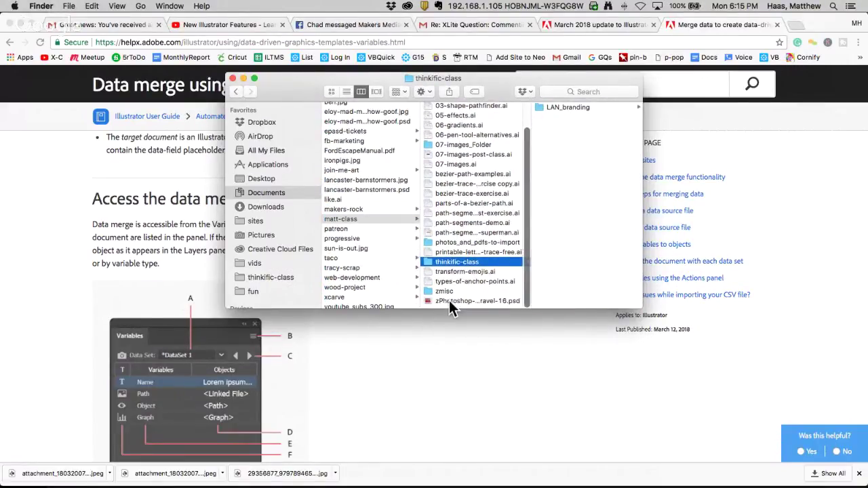
{"action": "left_click", "coordinate": [455, 244]}
{"action": "double_click", "coordinate": [553, 127]}
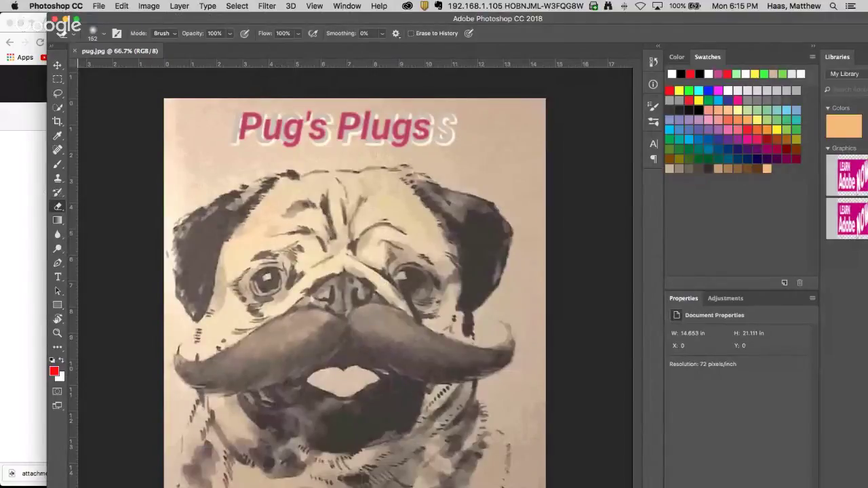
- Enlarge the Photoshop window to fill the screen and activate the Move tool for pug.jpg
{"action": "left_click", "coordinate": [78, 21]}
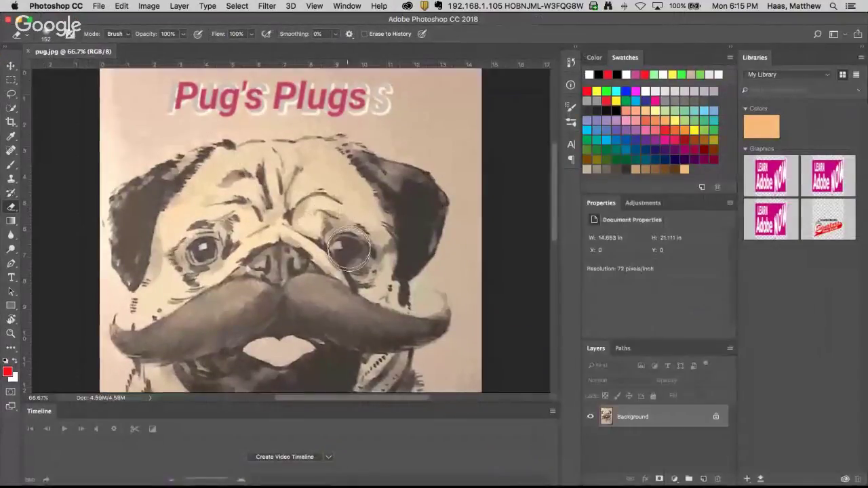
{"action": "scroll", "coordinate": [346, 250], "scroll_direction": "down", "scroll_amount": 3}
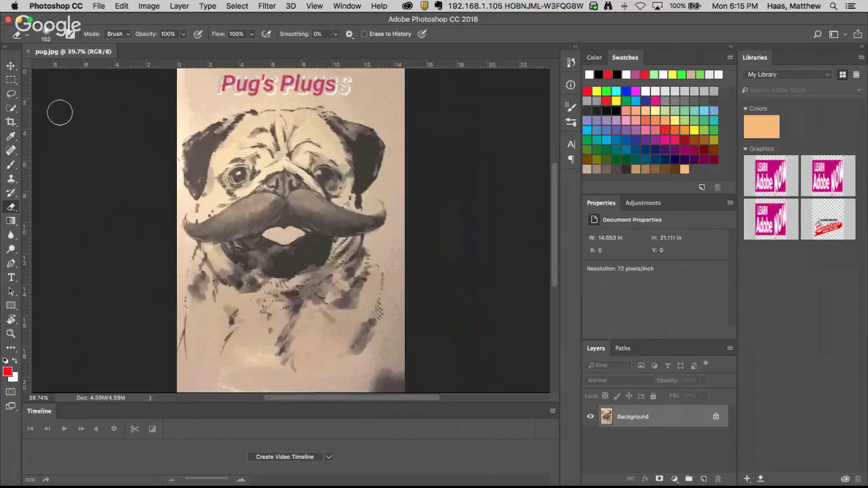
{"action": "left_click", "coordinate": [11, 65]}
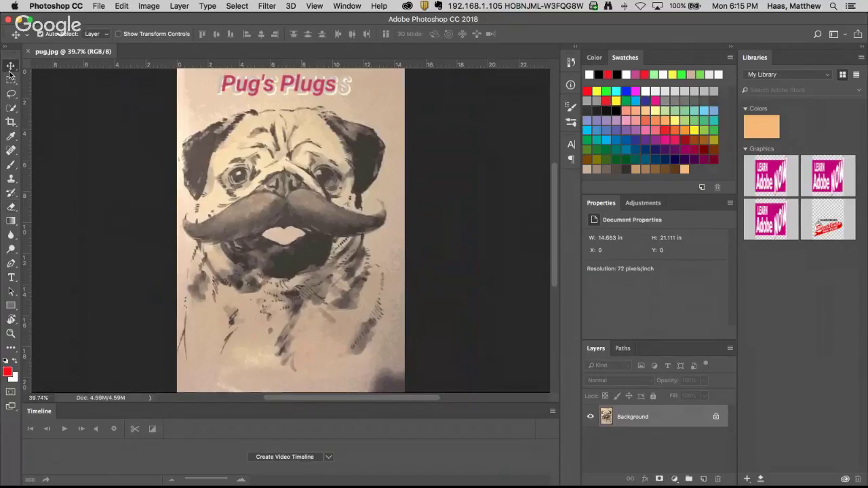
- Convert pug.jpg to Grayscale mode, discarding its color information
{"action": "left_click", "coordinate": [148, 7]}
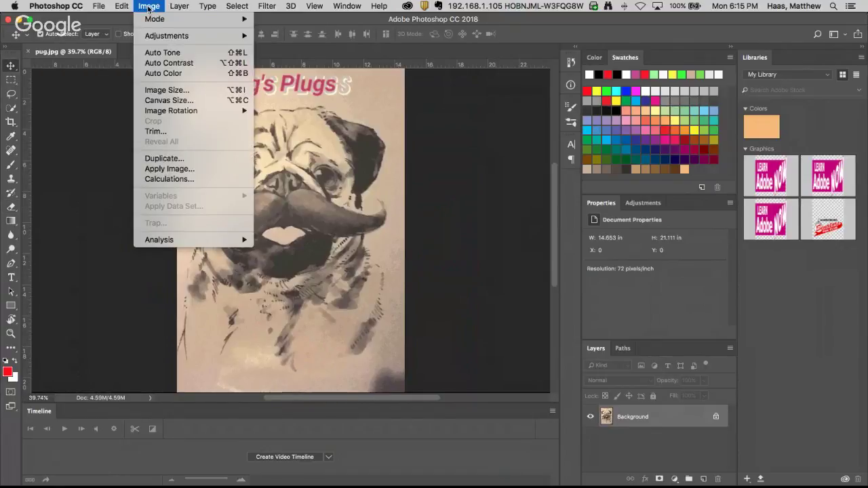
{"action": "mouse_move", "coordinate": [148, 21]}
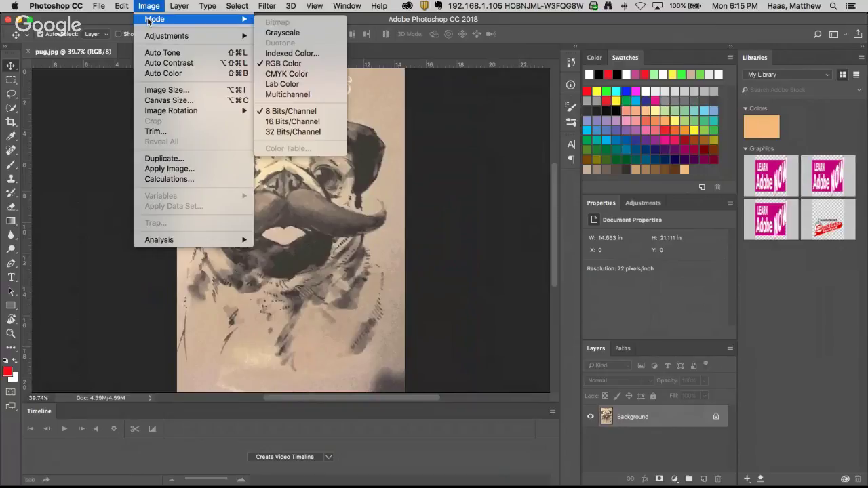
{"action": "left_click", "coordinate": [282, 32]}
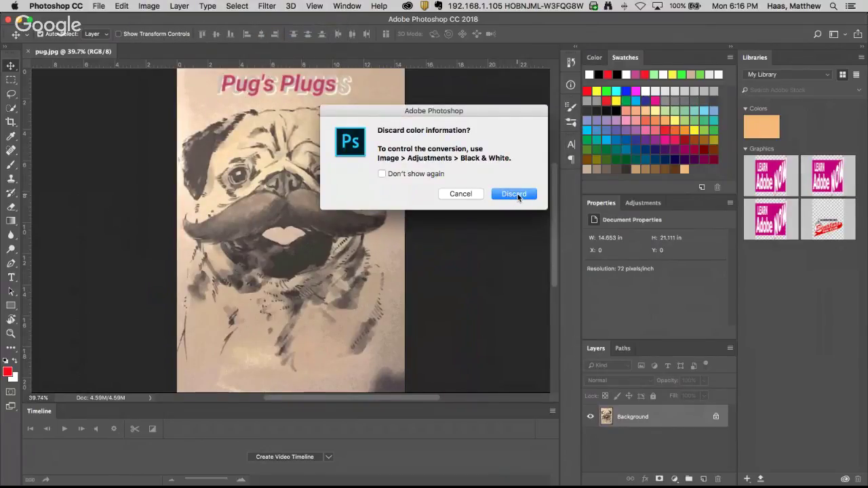
{"action": "left_click", "coordinate": [519, 196]}
- Convert the grayscale pug image to Bitmap mode at 300 pixels/inch with 50% Threshold and inspect the mouth area up close
{"action": "left_click", "coordinate": [147, 5]}
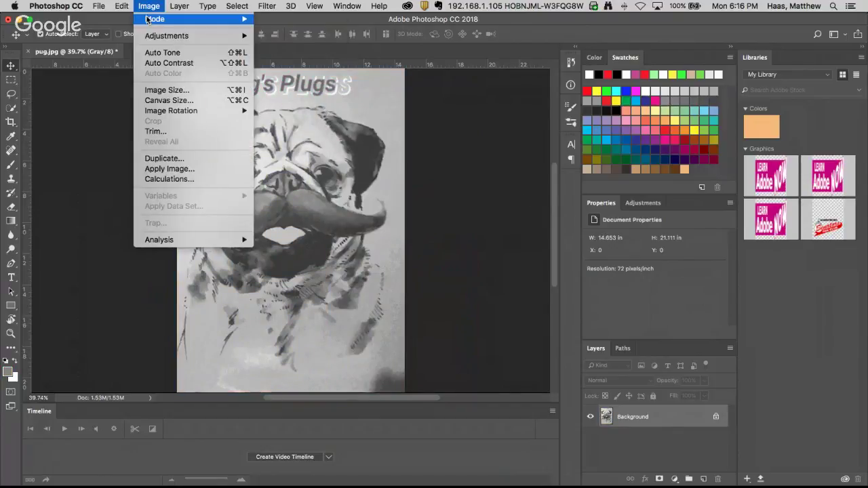
{"action": "mouse_move", "coordinate": [203, 21]}
{"action": "left_click", "coordinate": [284, 23]}
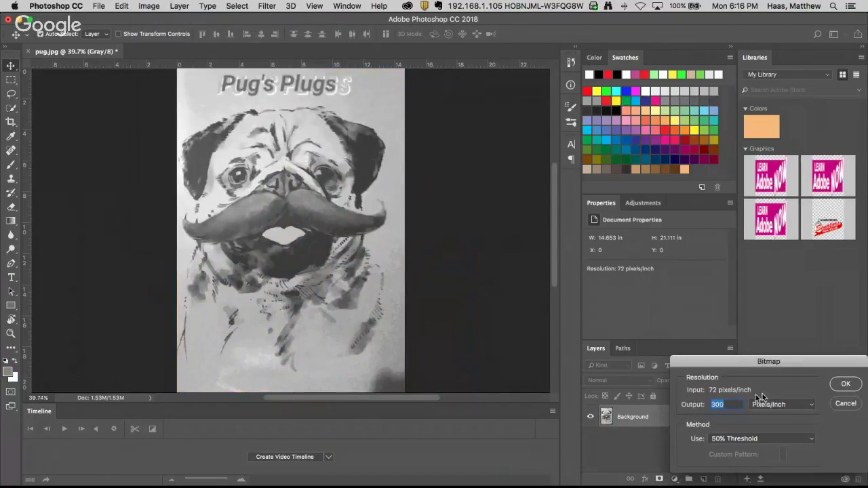
{"action": "left_click_drag", "start_coordinate": [749, 365], "coordinate": [430, 173]}
{"action": "left_click", "coordinate": [517, 197]}
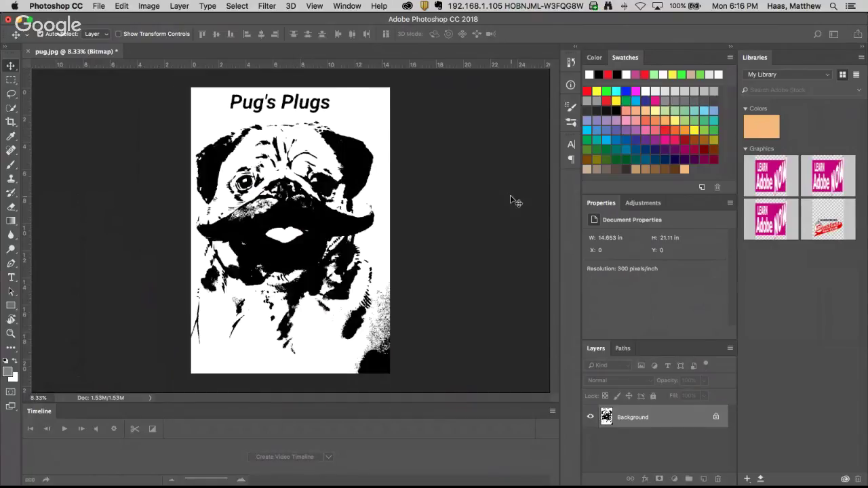
{"action": "left_click", "coordinate": [306, 237], "text": "super"}
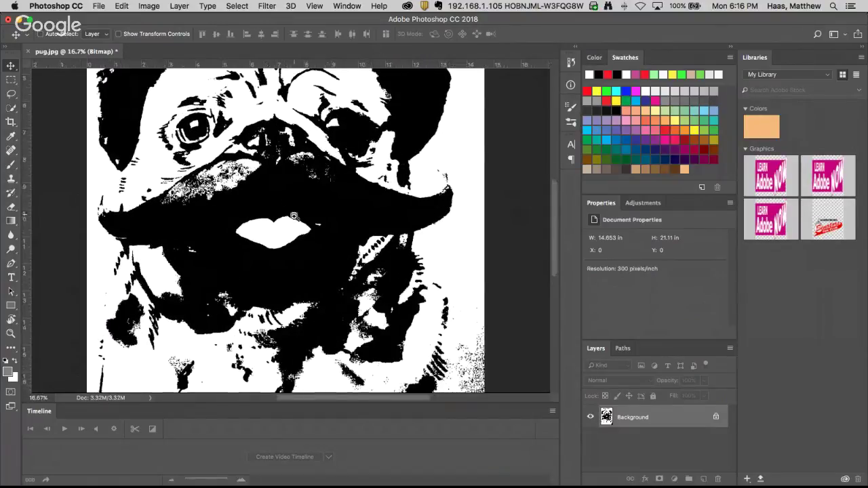
{"action": "left_click", "coordinate": [290, 196], "text": "super"}
{"action": "left_click", "coordinate": [288, 301], "text": "alt"}
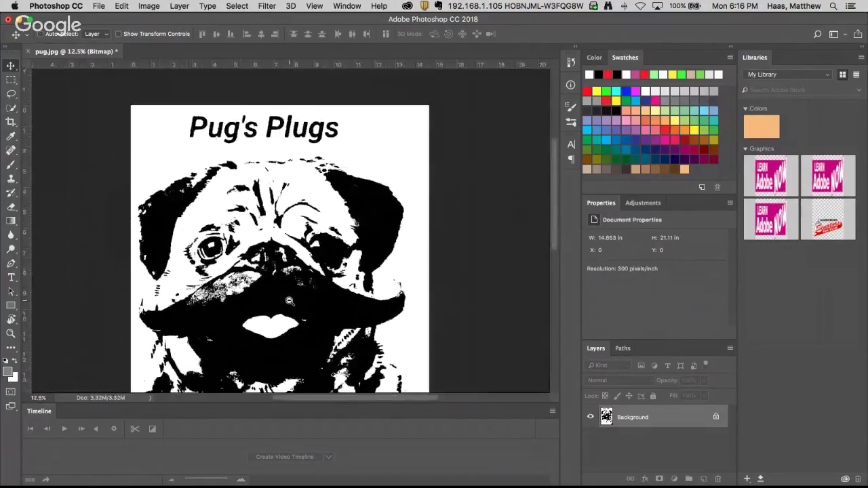
{"action": "left_click", "coordinate": [285, 280], "text": "alt"}
{"action": "key", "text": "super+r"}
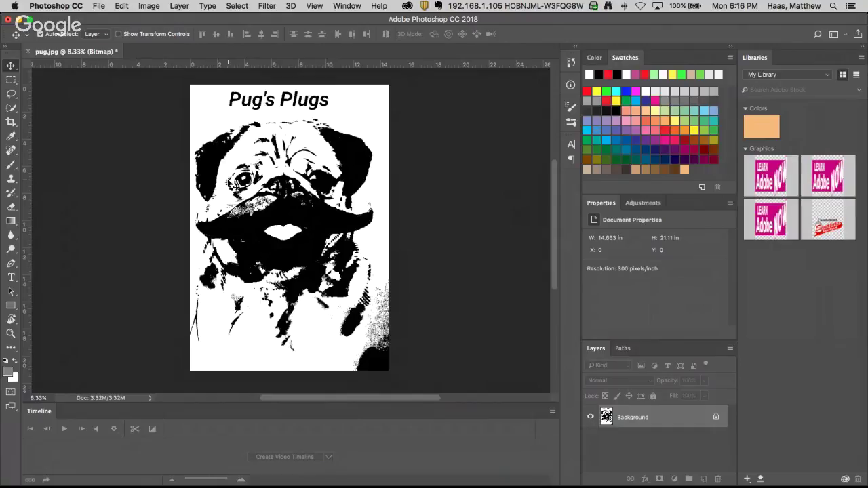
- Check the color modes offered for the bitmap pug image and undo the Bitmap conversion
{"action": "left_click", "coordinate": [145, 6]}
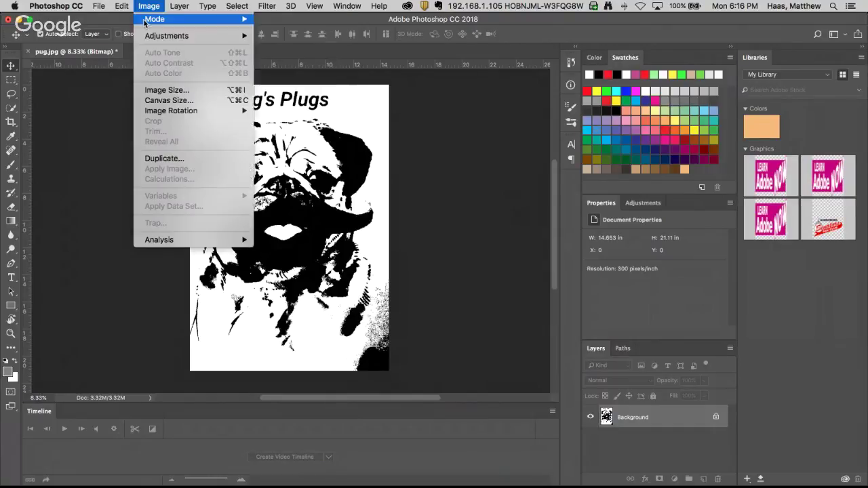
{"action": "mouse_move", "coordinate": [147, 20]}
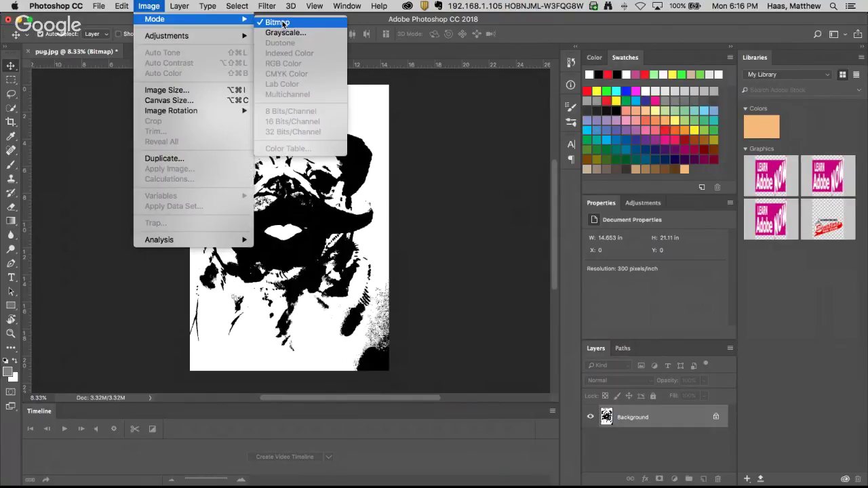
{"action": "left_click", "coordinate": [283, 24]}
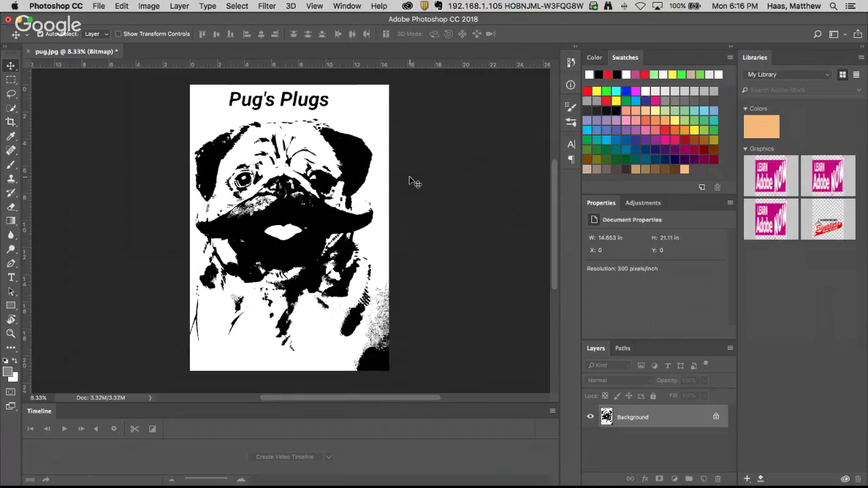
{"action": "left_click", "coordinate": [121, 6]}
{"action": "left_click", "coordinate": [139, 17]}
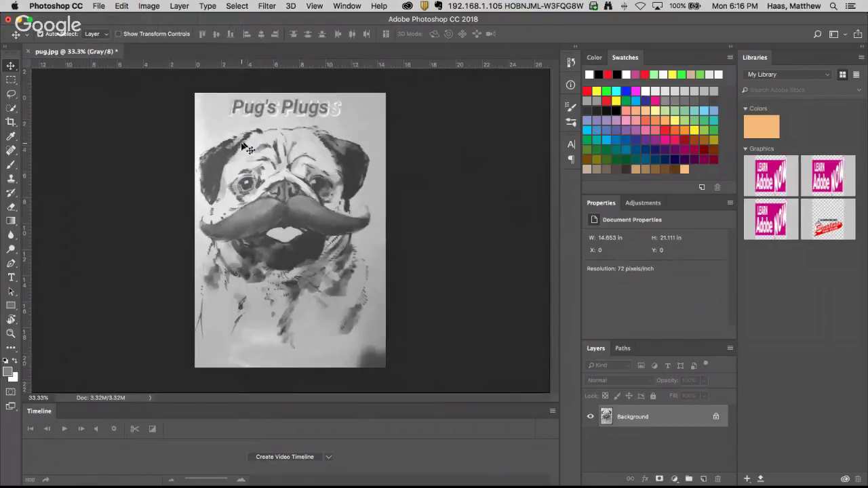
- Review the methods offered for converting the pug image to Bitmap mode and cancel without applying one
{"action": "left_click", "coordinate": [122, 6]}
{"action": "mouse_move", "coordinate": [148, 6]}
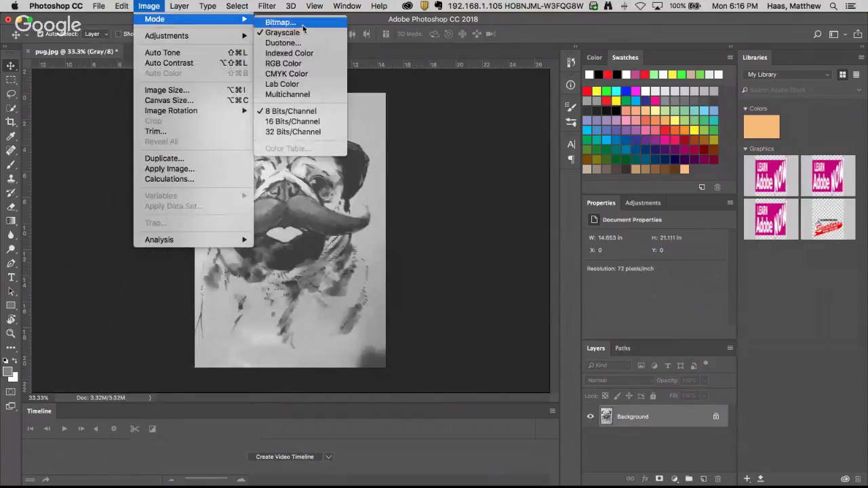
{"action": "left_click", "coordinate": [306, 24]}
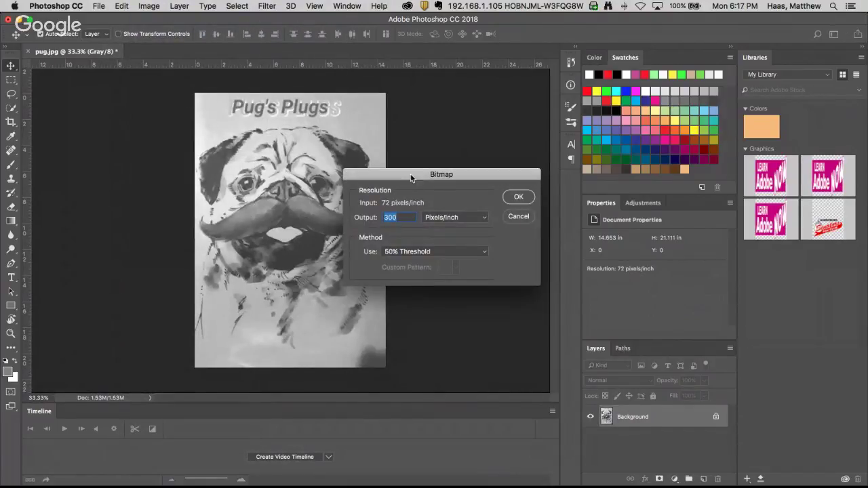
{"action": "left_click_drag", "start_coordinate": [411, 178], "coordinate": [195, 144]}
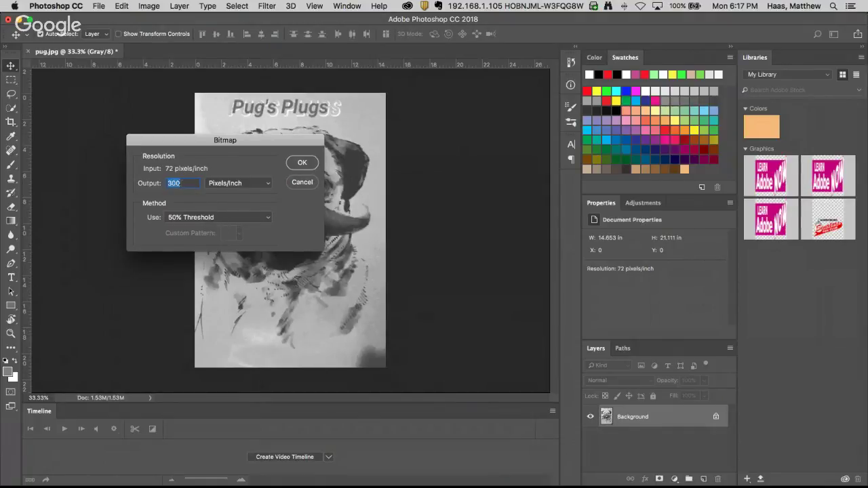
{"action": "left_click", "coordinate": [173, 217]}
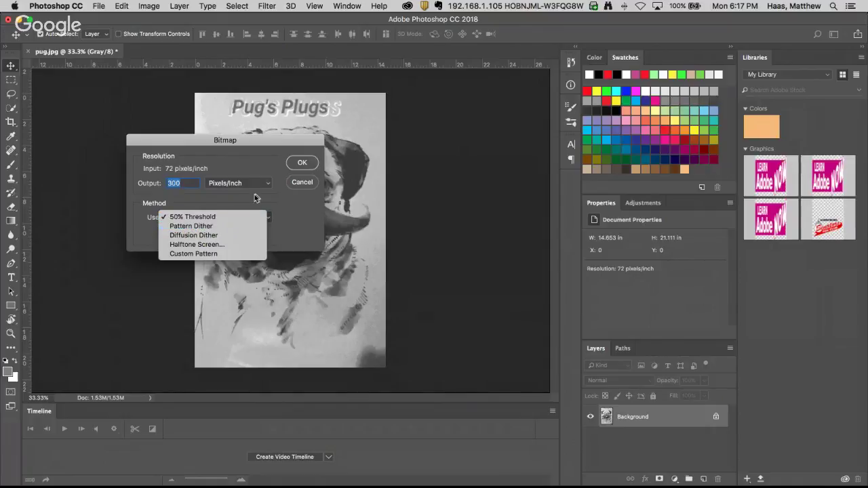
{"action": "left_click", "coordinate": [291, 161]}
{"action": "left_click", "coordinate": [302, 182]}
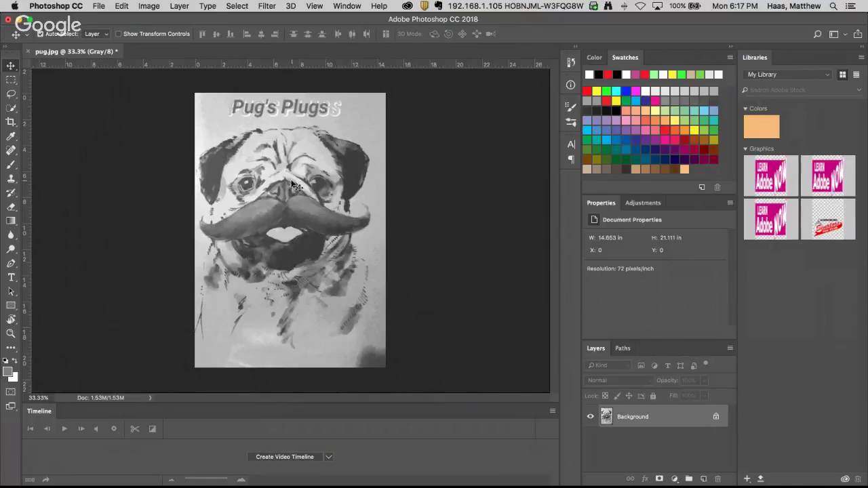
- Convert the pug image to Bitmap again at 300 pixels/inch using the 50% Threshold method
{"action": "left_click", "coordinate": [154, 5]}
{"action": "mouse_move", "coordinate": [156, 19]}
{"action": "left_click", "coordinate": [281, 22]}
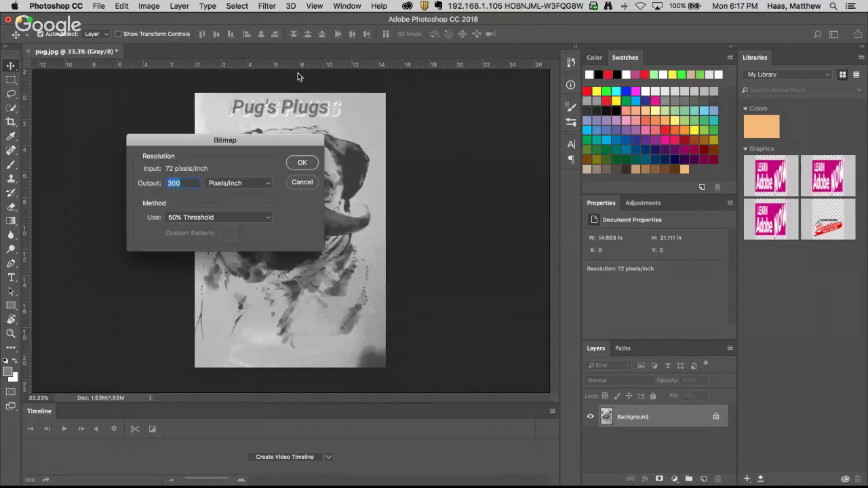
{"action": "left_click_drag", "start_coordinate": [287, 144], "coordinate": [491, 174]}
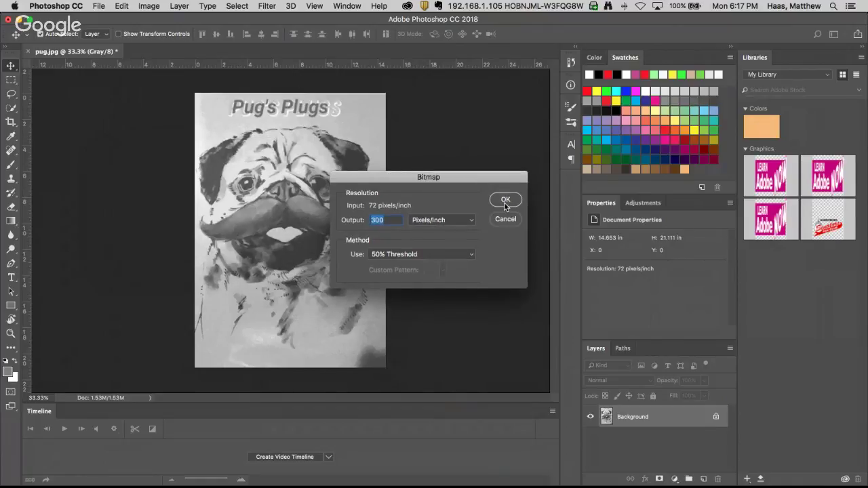
{"action": "left_click", "coordinate": [504, 203]}
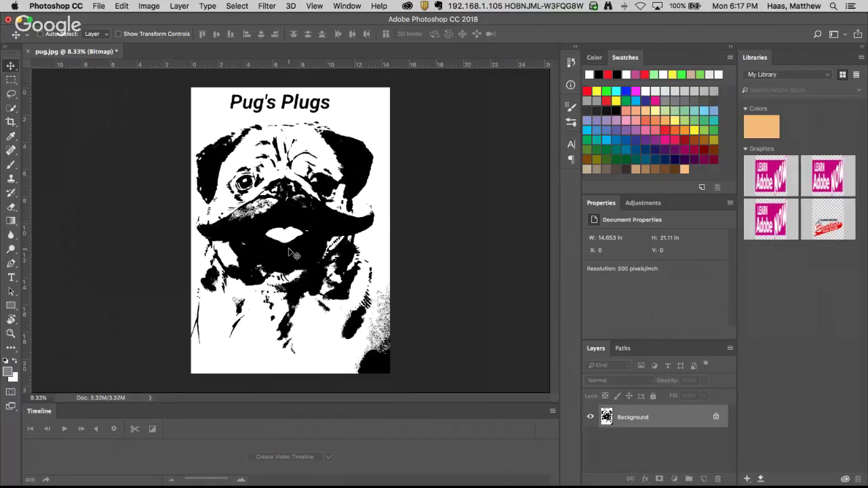
- Undo the repeated Bitmap conversion and revert pug.jpg to its saved color version
{"action": "left_click", "coordinate": [145, 5]}
{"action": "mouse_move", "coordinate": [146, 21]}
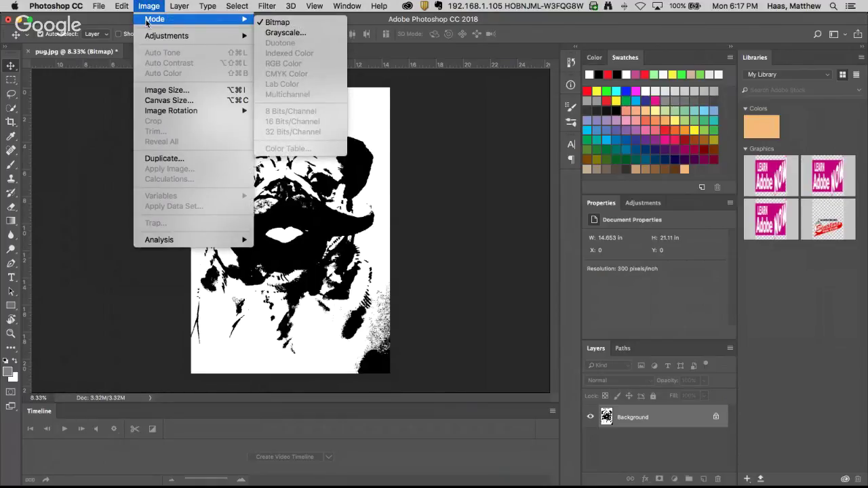
{"action": "left_click", "coordinate": [124, 19]}
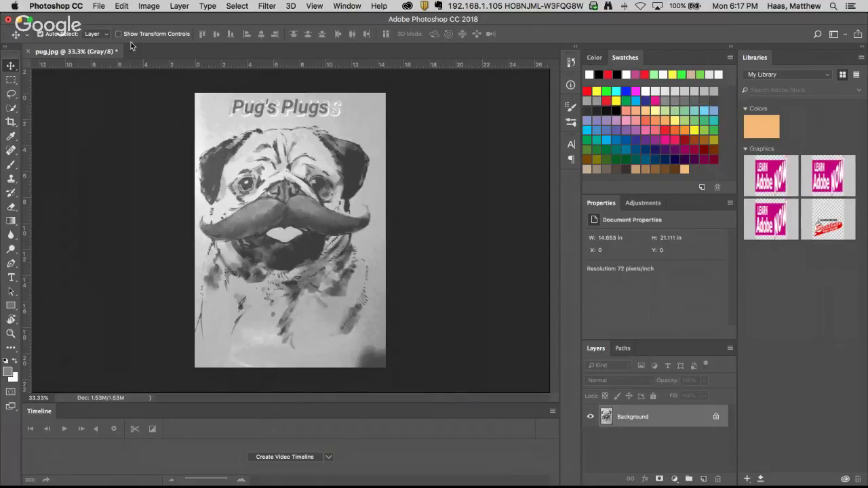
{"action": "left_click", "coordinate": [99, 6]}
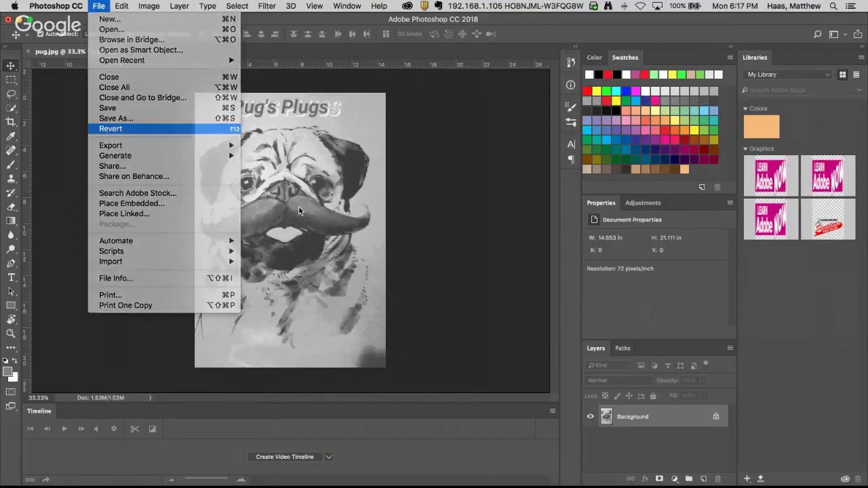
{"action": "left_click", "coordinate": [116, 129]}
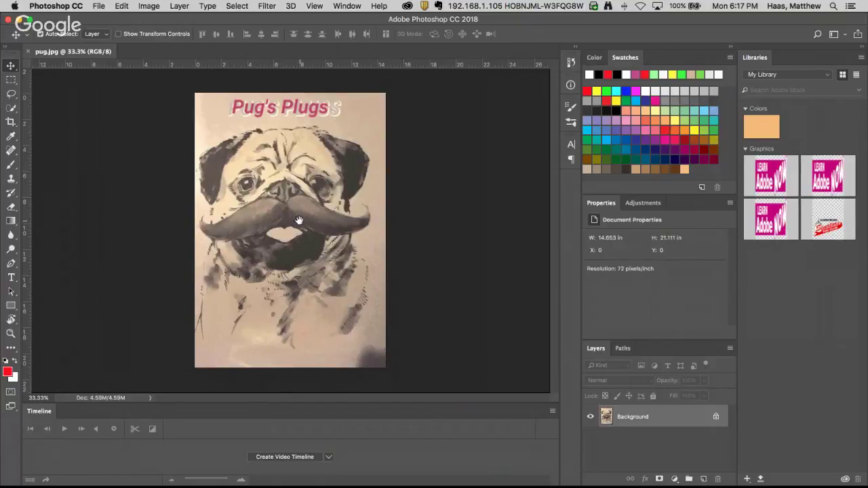
- Use the Clone Stamp tool to cover the white shadow lettering beside the Pug's Plugs title with nearby background
{"action": "scroll", "coordinate": [299, 227], "scroll_direction": "up", "scroll_amount": 1}
{"action": "scroll", "coordinate": [302, 232], "scroll_direction": "down", "scroll_amount": 1}
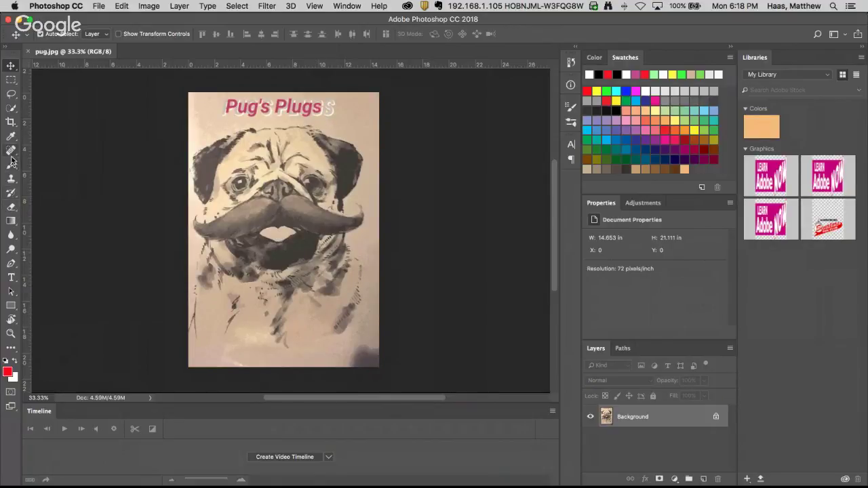
{"action": "left_click", "coordinate": [11, 179]}
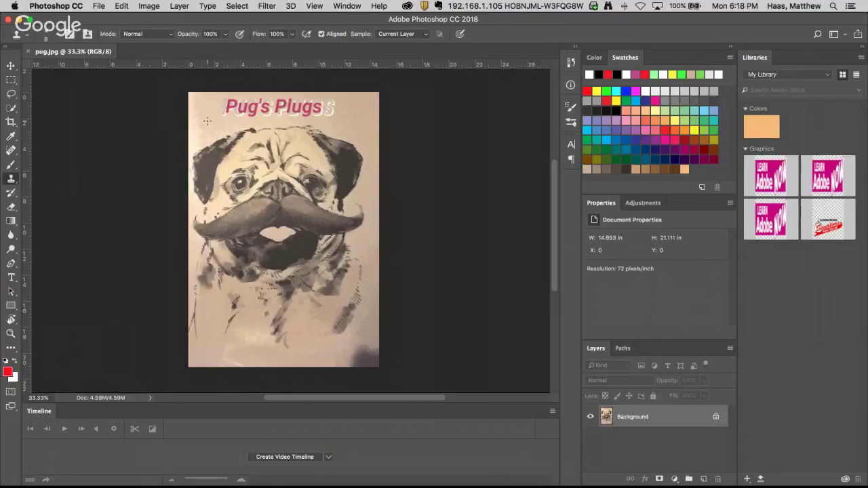
{"action": "left_click_drag", "start_coordinate": [210, 125], "coordinate": [209, 124]}
{"action": "left_click_drag", "start_coordinate": [235, 127], "coordinate": [213, 127]}
{"action": "mouse_move", "coordinate": [361, 123]}
{"action": "left_mouse_down"}
{"action": "mouse_move", "coordinate": [323, 111]}
{"action": "mouse_move", "coordinate": [339, 121]}
{"action": "left_mouse_up"}
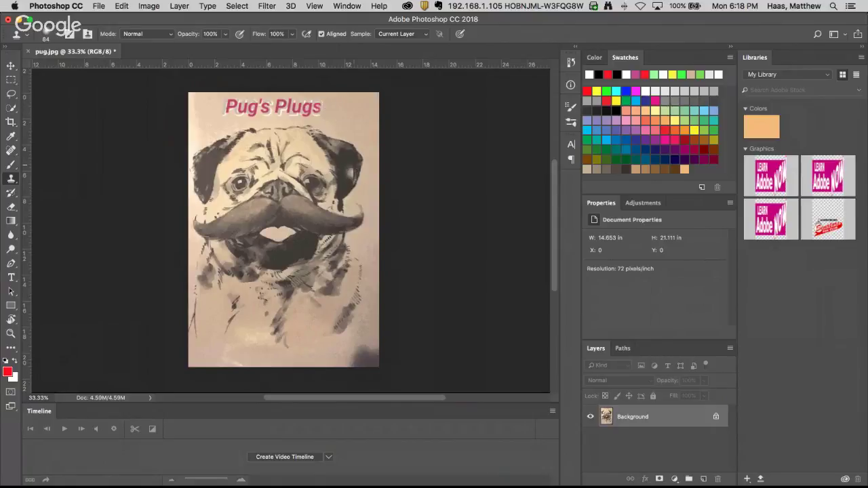
- Crop the Pug's Plugs title off the upper part of the image, leaving a height of about 19.1 in
{"action": "left_click", "coordinate": [11, 122]}
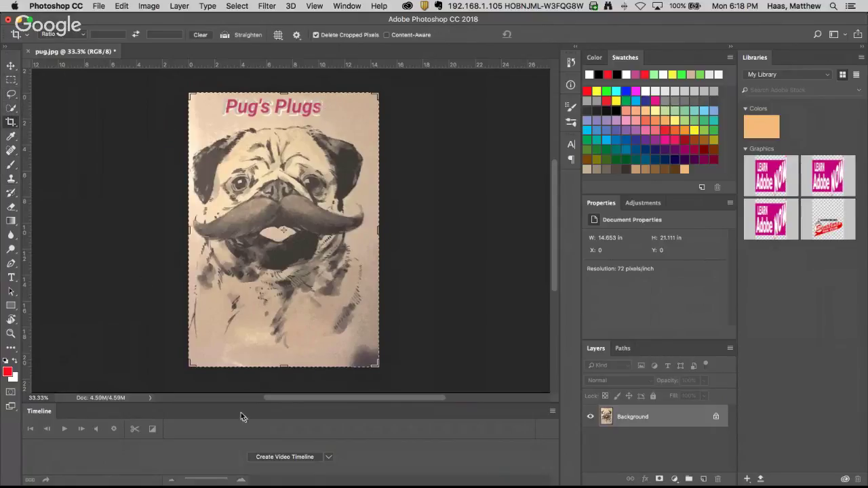
{"action": "left_click_drag", "start_coordinate": [283, 93], "coordinate": [282, 111]}
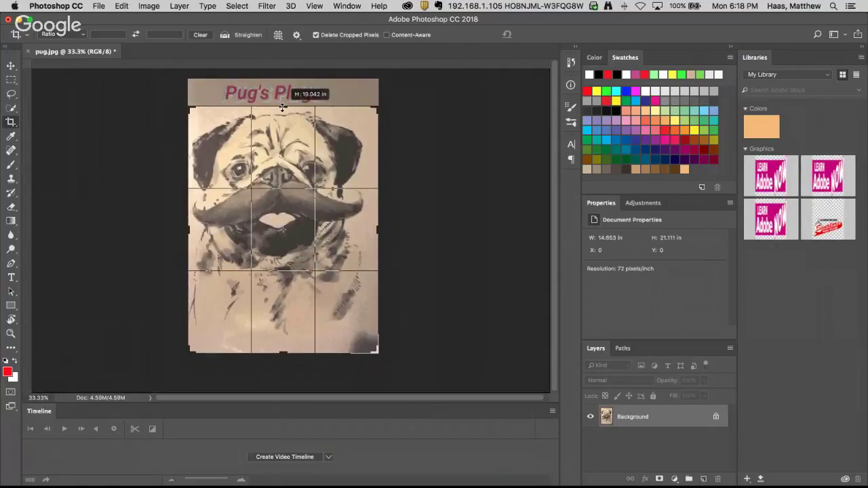
{"action": "key", "text": "Return"}
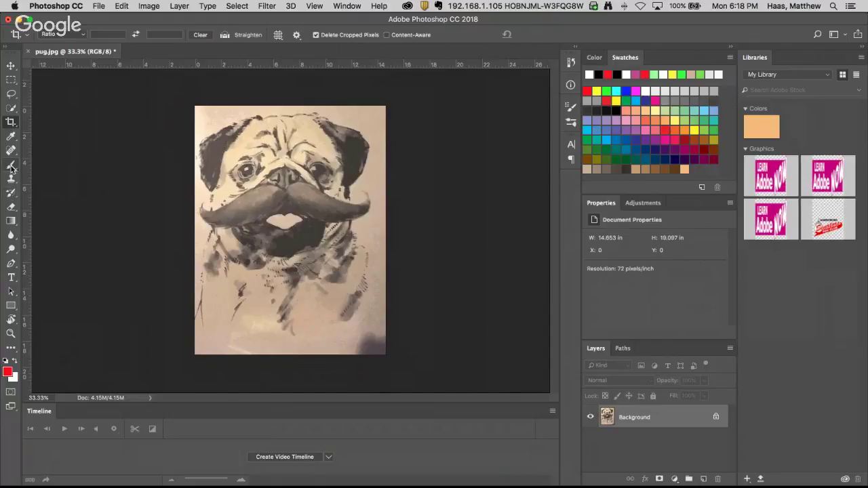
- Clone clean background from below the pug's chest over the dark smudge in the image's lower-right corner
{"action": "left_click", "coordinate": [13, 210]}
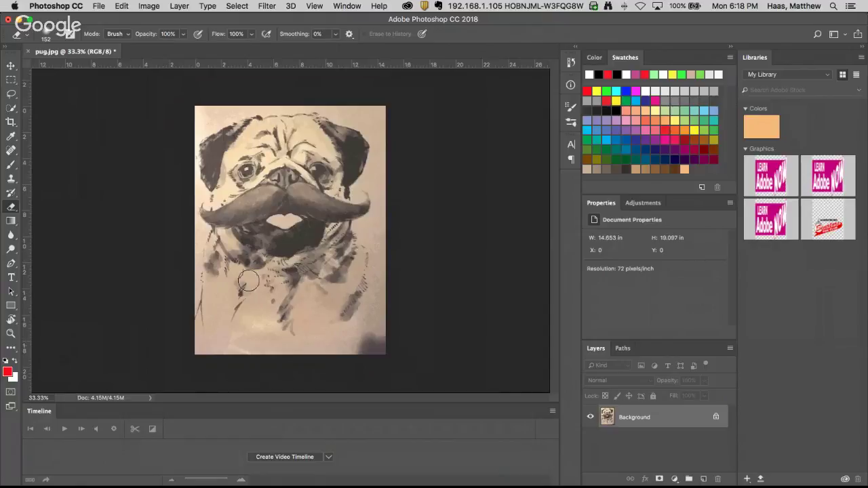
{"action": "left_click", "coordinate": [11, 179]}
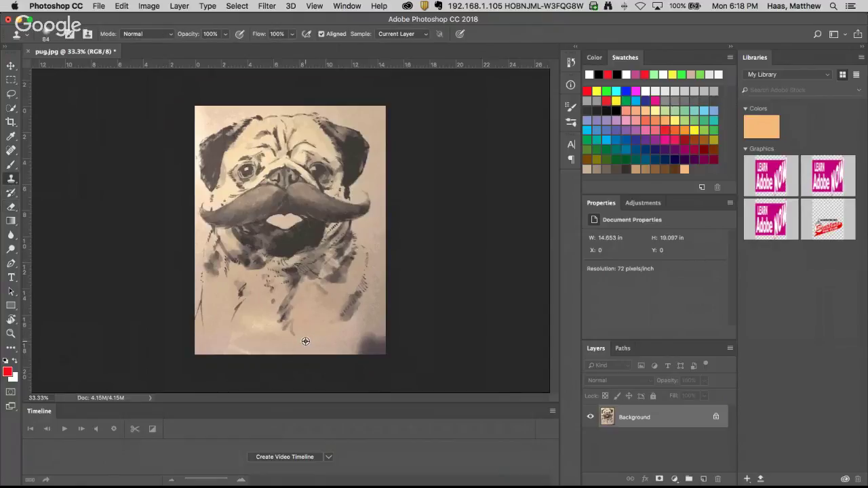
{"action": "left_click", "coordinate": [308, 344], "text": "alt"}
{"action": "mouse_move", "coordinate": [356, 339]}
{"action": "left_mouse_down"}
{"action": "mouse_move", "coordinate": [384, 345]}
{"action": "mouse_move", "coordinate": [359, 351]}
{"action": "mouse_move", "coordinate": [375, 348]}
{"action": "mouse_move", "coordinate": [313, 334]}
{"action": "mouse_move", "coordinate": [383, 351]}
{"action": "mouse_move", "coordinate": [329, 357]}
{"action": "left_mouse_up"}
{"action": "left_click", "coordinate": [311, 333], "text": "alt"}
- Display the channels of pug.jpg in a floating list beside the artwork and enlarge it
{"action": "left_click", "coordinate": [11, 79]}
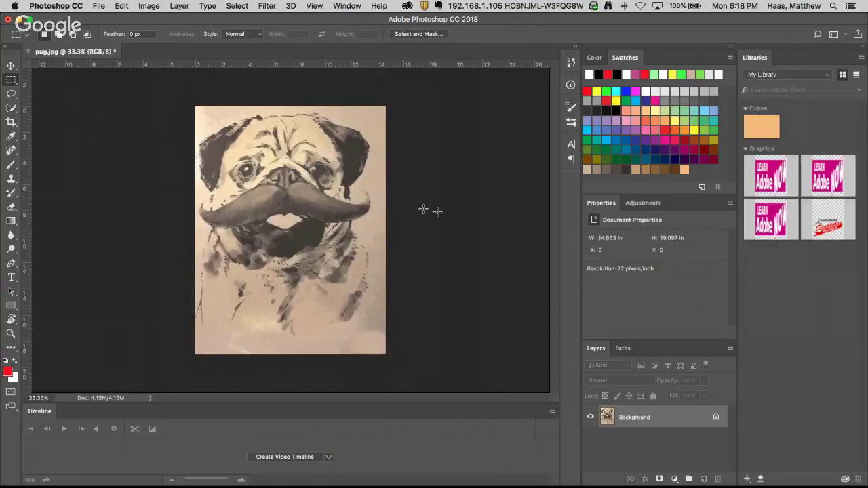
{"action": "left_click", "coordinate": [332, 5]}
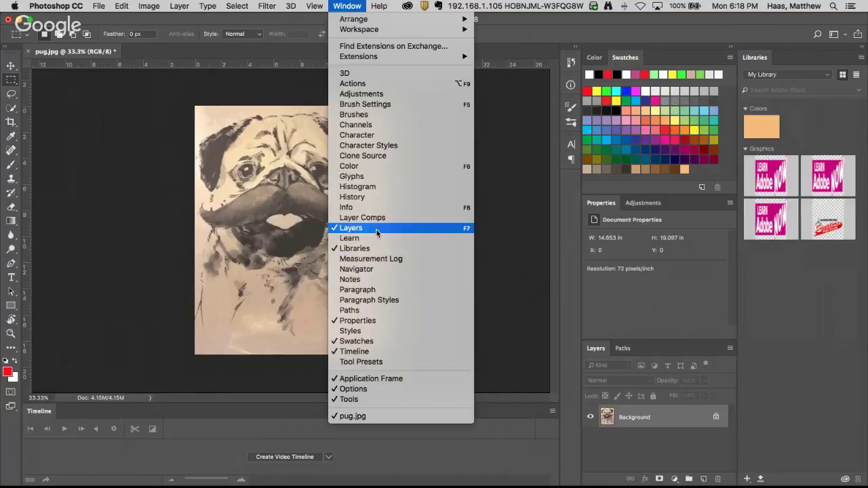
{"action": "left_click", "coordinate": [366, 125]}
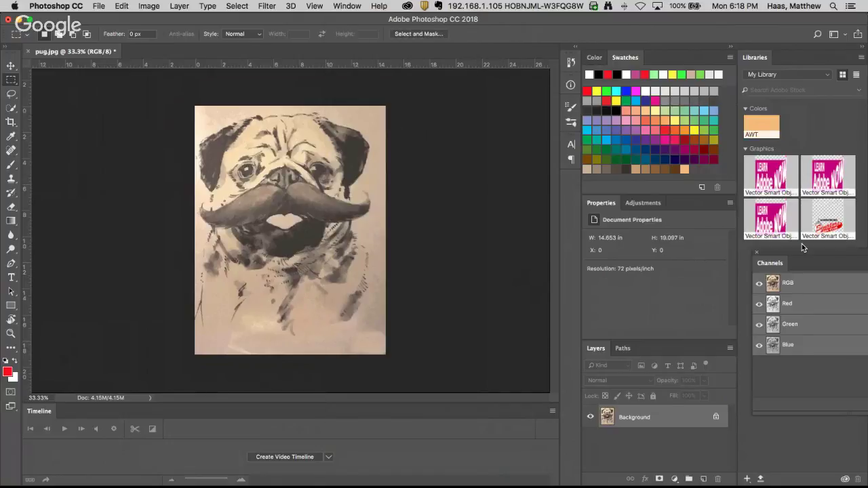
{"action": "left_click_drag", "start_coordinate": [796, 250], "coordinate": [441, 84]}
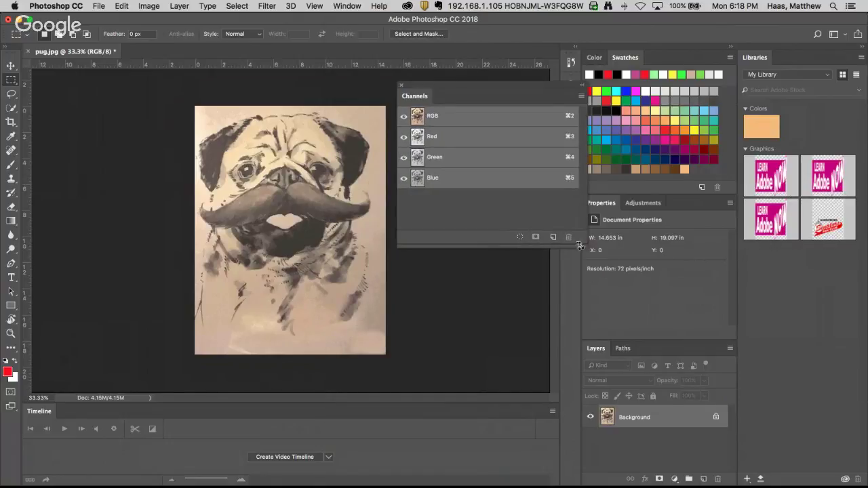
{"action": "left_click_drag", "start_coordinate": [580, 245], "coordinate": [543, 433]}
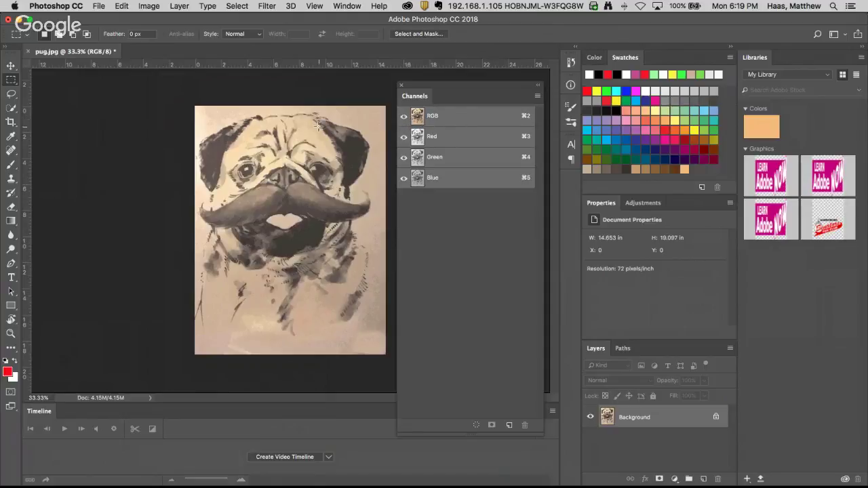
- Compare the Red, Green and Blue channels one at a time for contrast, and return to the RGB composite
{"action": "left_click", "coordinate": [440, 139]}
{"action": "left_click", "coordinate": [436, 163]}
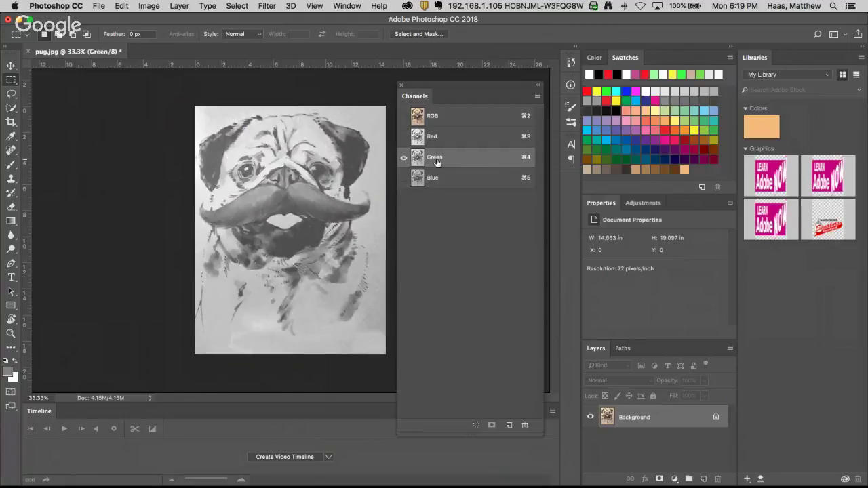
{"action": "left_click", "coordinate": [432, 181]}
{"action": "left_click", "coordinate": [437, 133]}
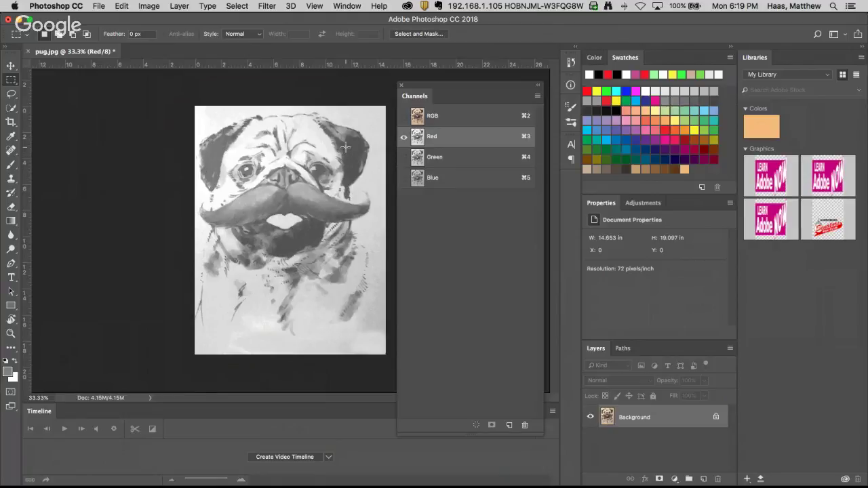
{"action": "left_click", "coordinate": [434, 160]}
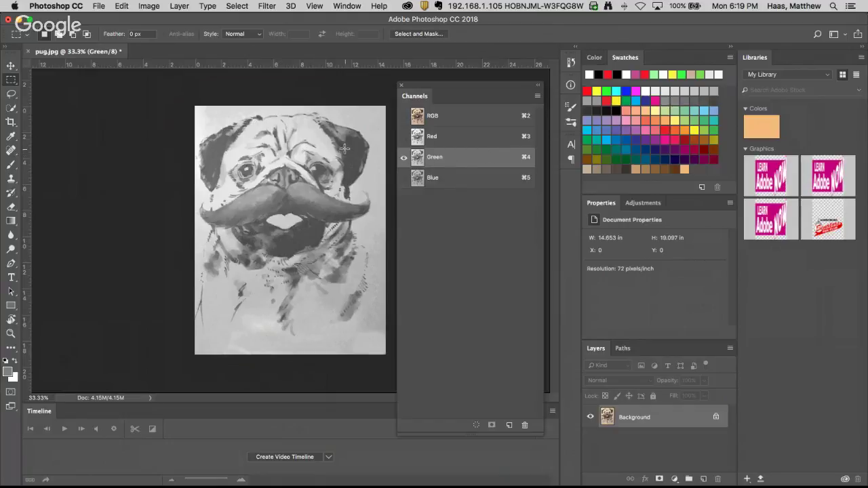
{"action": "left_click", "coordinate": [447, 179]}
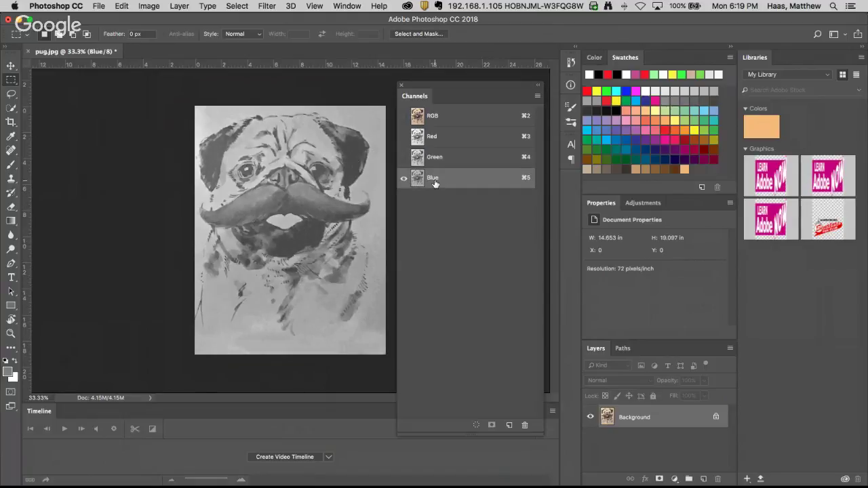
{"action": "left_click", "coordinate": [432, 139]}
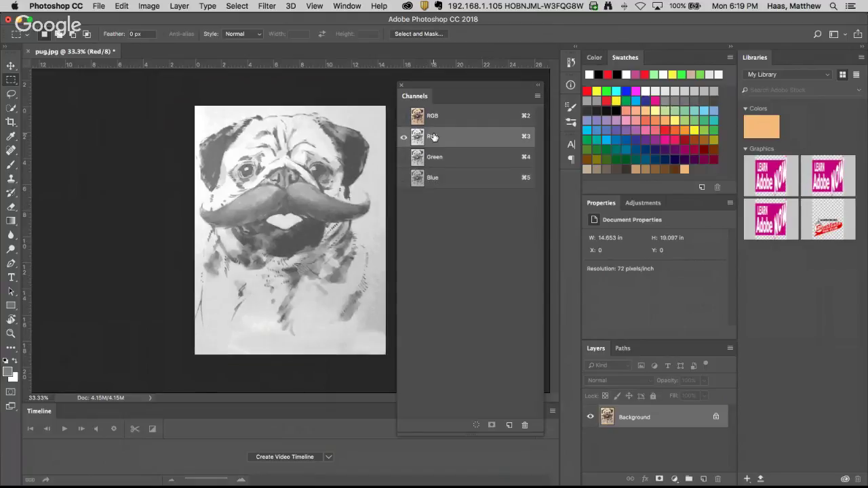
{"action": "left_click", "coordinate": [436, 165]}
{"action": "left_click", "coordinate": [442, 187]}
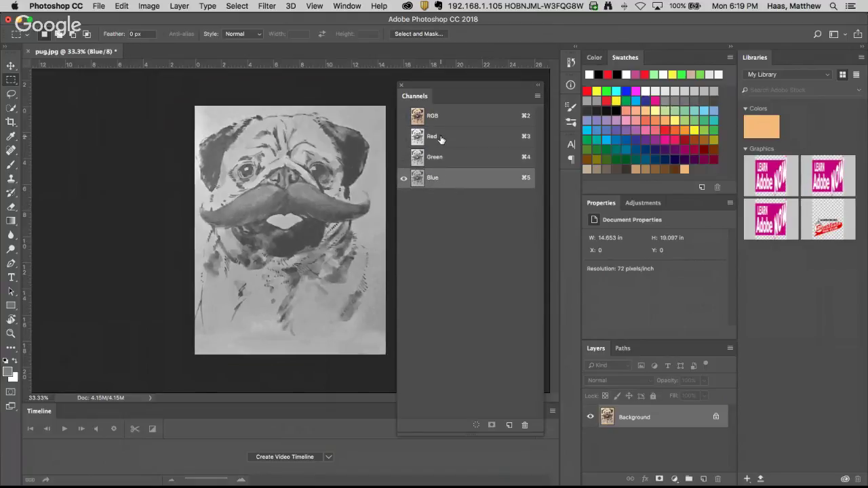
{"action": "left_click", "coordinate": [441, 140]}
{"action": "left_click", "coordinate": [429, 114]}
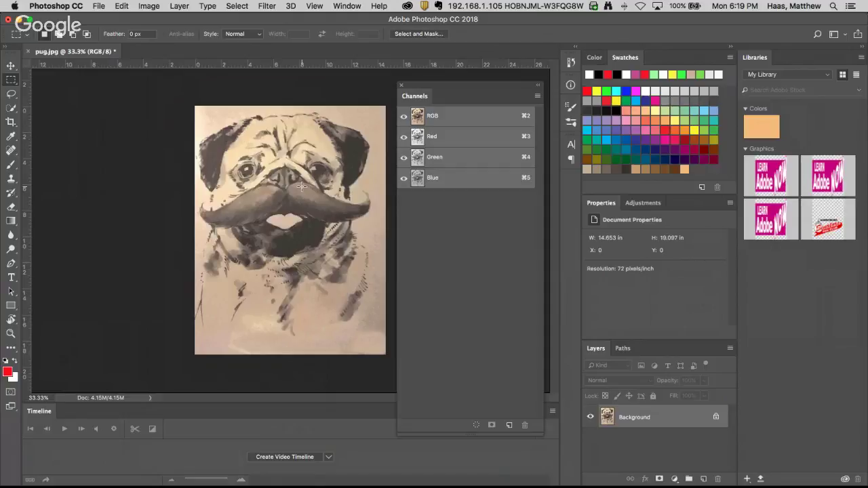
- Alternate between the Red and Blue channels alone to compare how light the pug's face and background are
{"action": "left_click", "coordinate": [437, 138]}
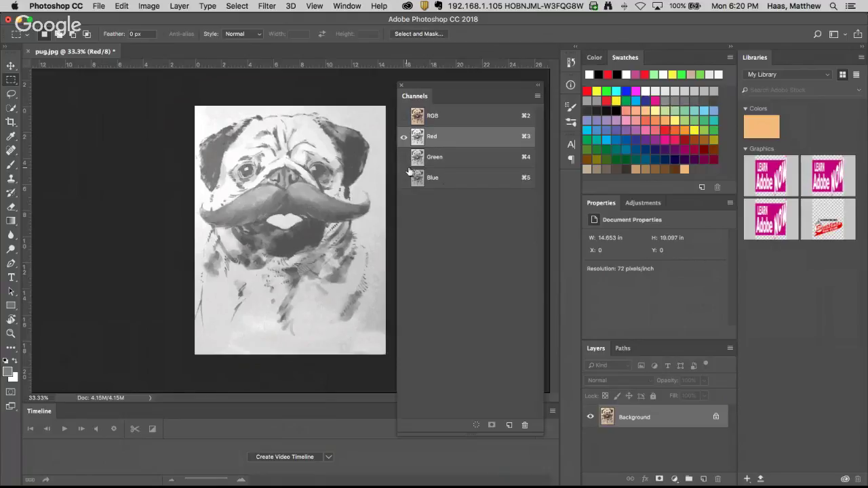
{"action": "left_click", "coordinate": [445, 180]}
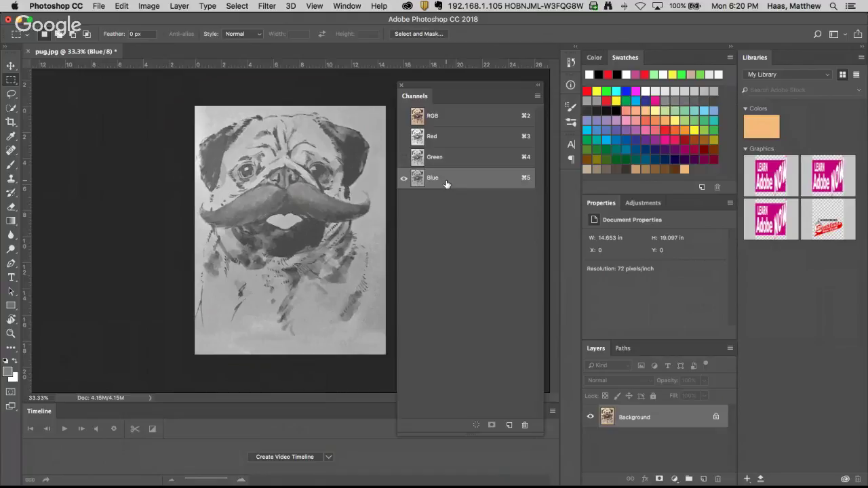
{"action": "left_click", "coordinate": [449, 137]}
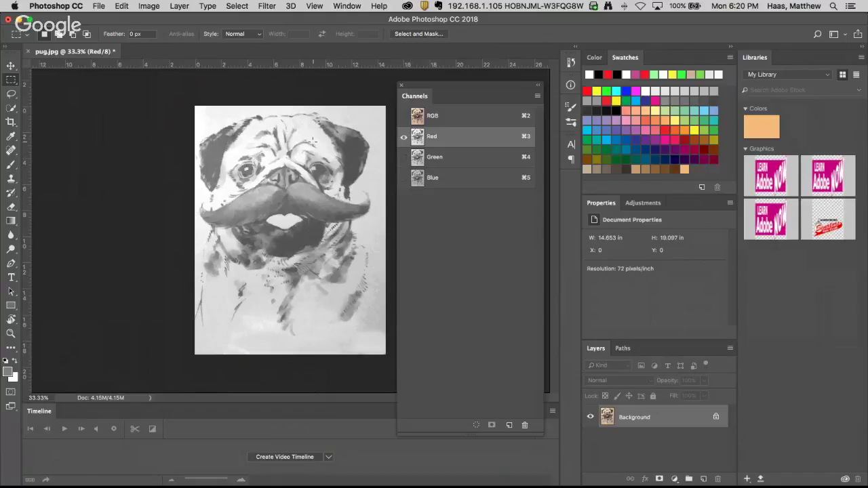
{"action": "left_click", "coordinate": [446, 180]}
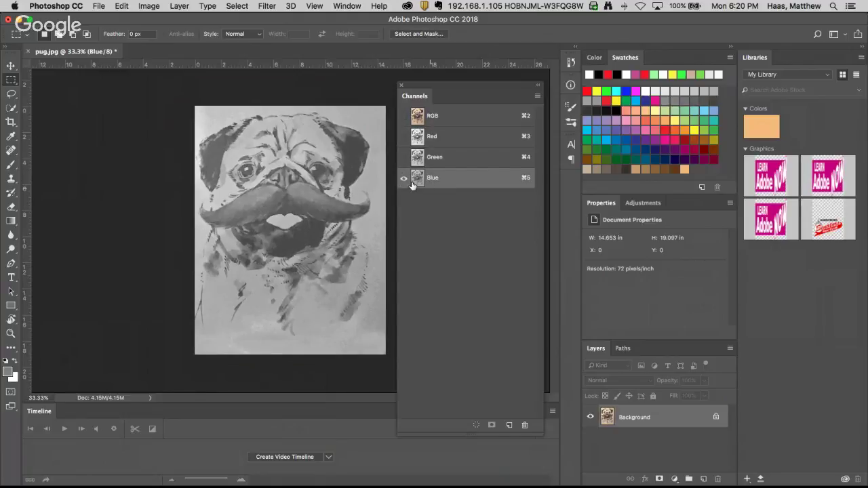
- Copy the entire Red channel and paste it into the RGB composite as a new grayscale layer
{"action": "left_click", "coordinate": [441, 137]}
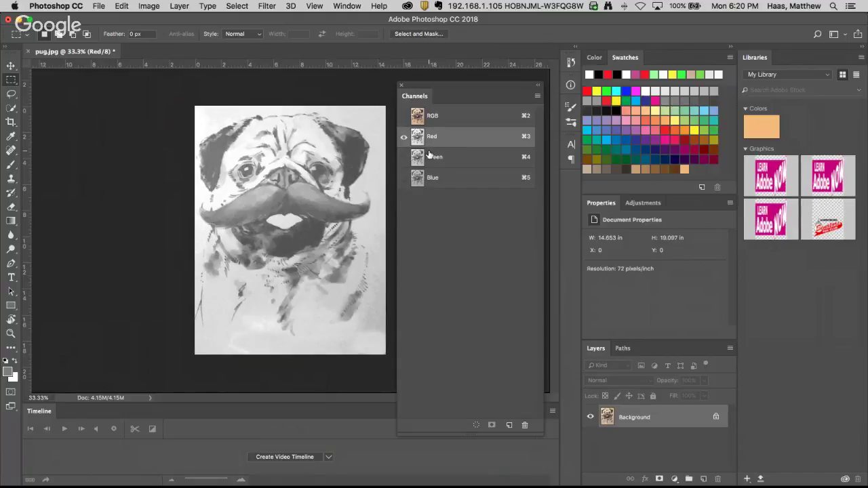
{"action": "key", "text": "ctrl+a"}
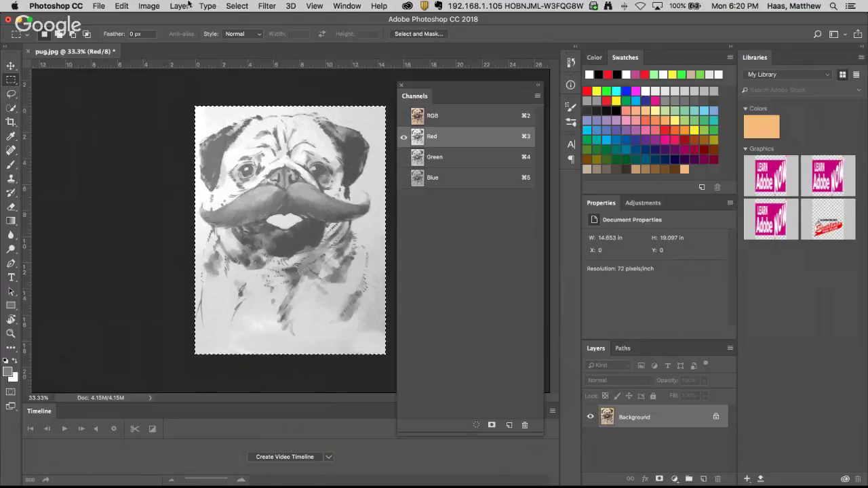
{"action": "left_click", "coordinate": [236, 7]}
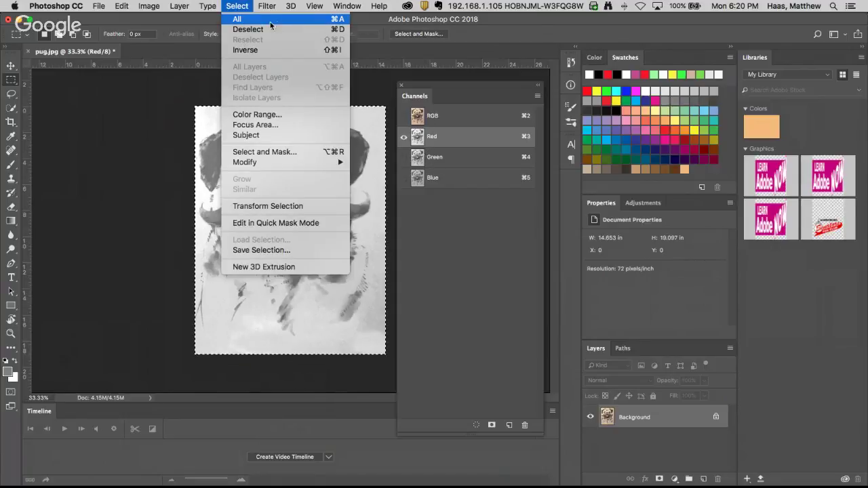
{"action": "left_click", "coordinate": [240, 22]}
{"action": "left_click", "coordinate": [98, 6]}
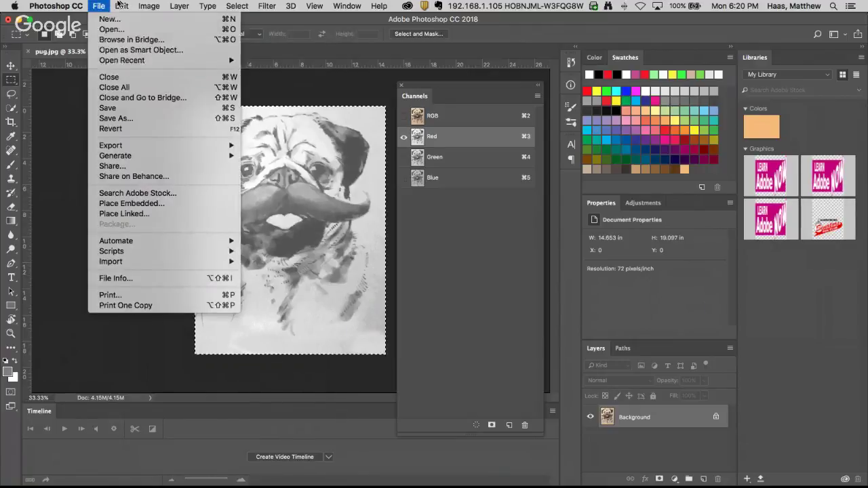
{"action": "mouse_move", "coordinate": [122, 7]}
{"action": "left_click", "coordinate": [130, 84]}
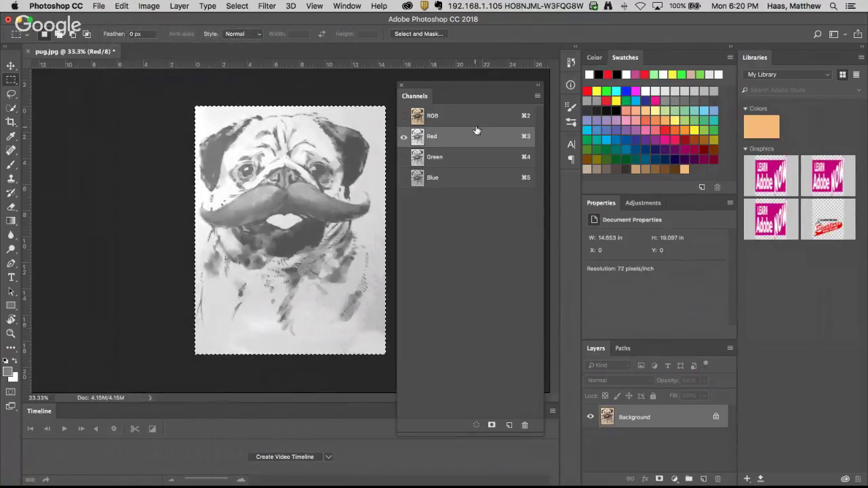
{"action": "left_click", "coordinate": [465, 118]}
{"action": "key", "text": "super+v"}
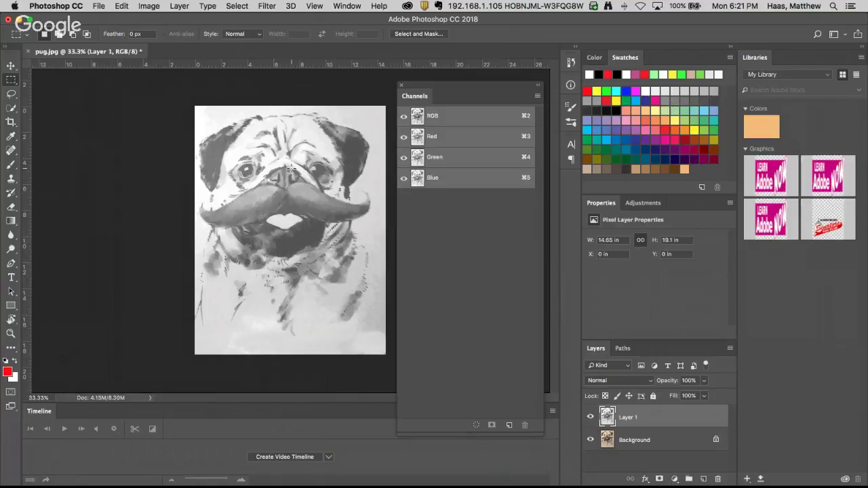
- Examine the pasted layer's Red, Green and Blue channels individually to compare them with one another
{"action": "left_click", "coordinate": [455, 139]}
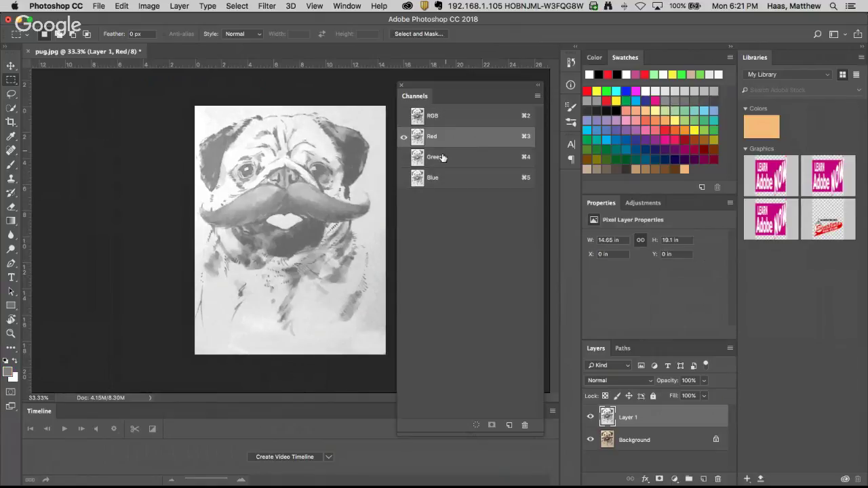
{"action": "left_click", "coordinate": [474, 158]}
{"action": "left_click", "coordinate": [444, 187]}
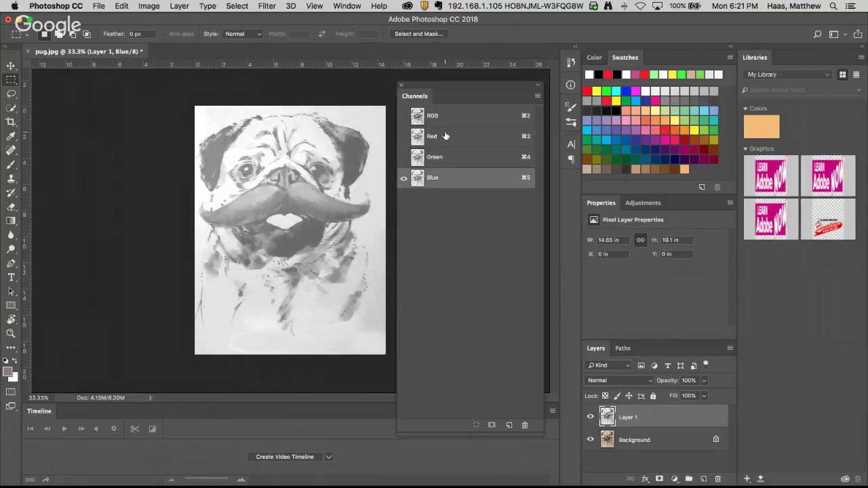
{"action": "left_click", "coordinate": [446, 137]}
{"action": "left_click", "coordinate": [438, 157]}
{"action": "left_click", "coordinate": [438, 181]}
{"action": "left_click", "coordinate": [437, 134]}
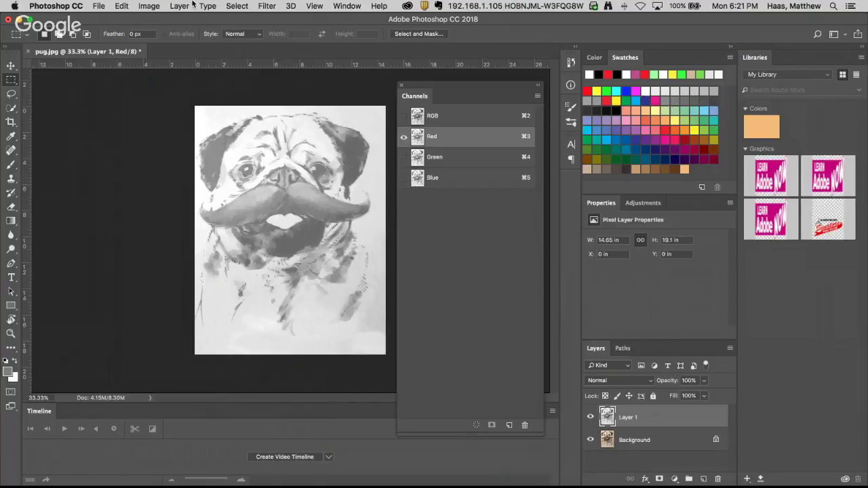
{"action": "left_click", "coordinate": [154, 7]}
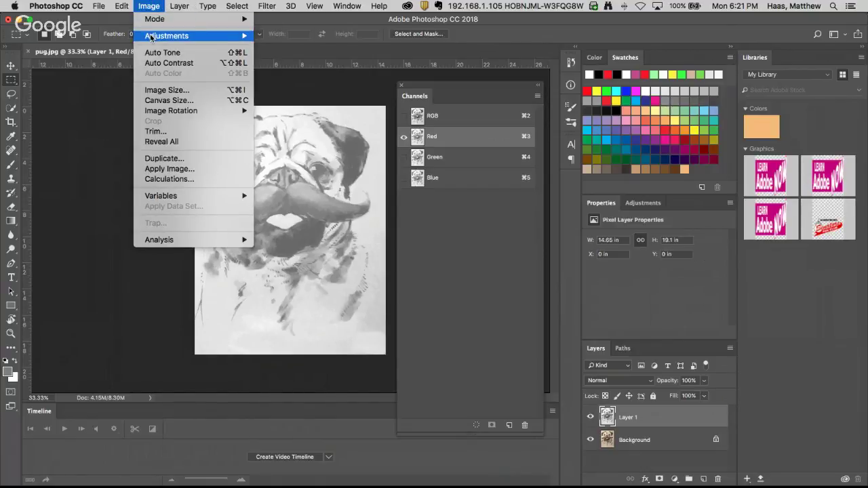
{"action": "mouse_move", "coordinate": [152, 38]}
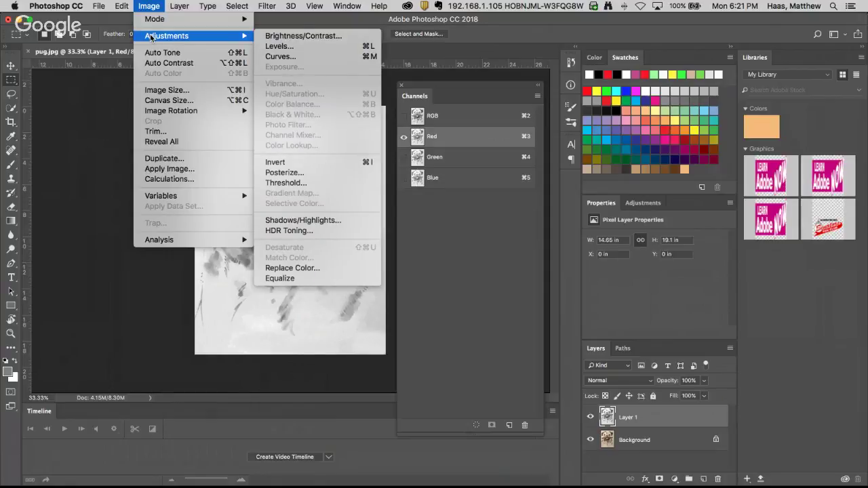
{"action": "left_click", "coordinate": [306, 47]}
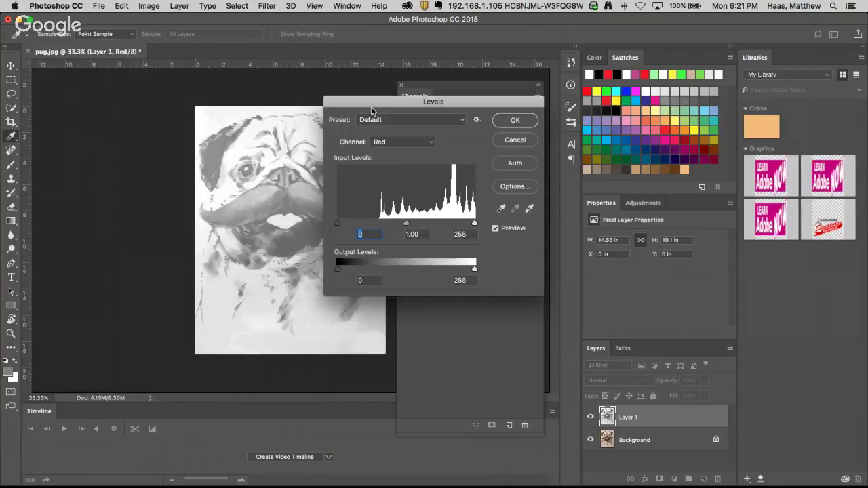
{"action": "left_click_drag", "start_coordinate": [375, 107], "coordinate": [222, 192]}
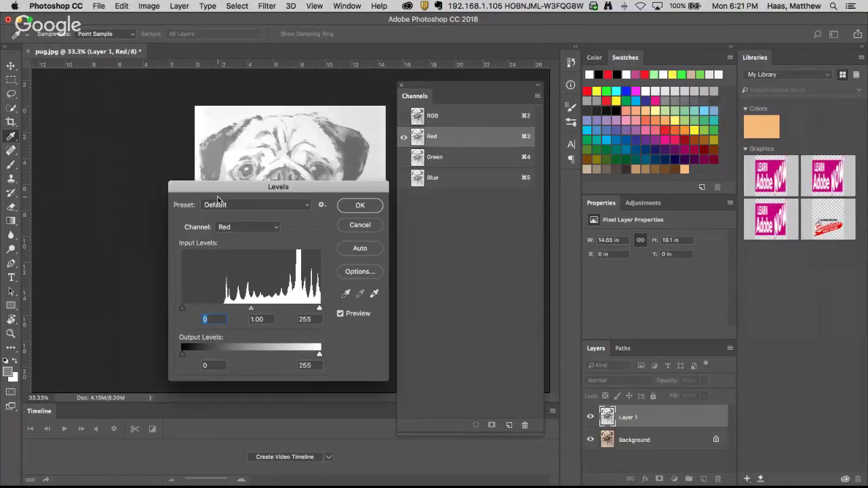
{"action": "left_click_drag", "start_coordinate": [226, 190], "coordinate": [146, 170]}
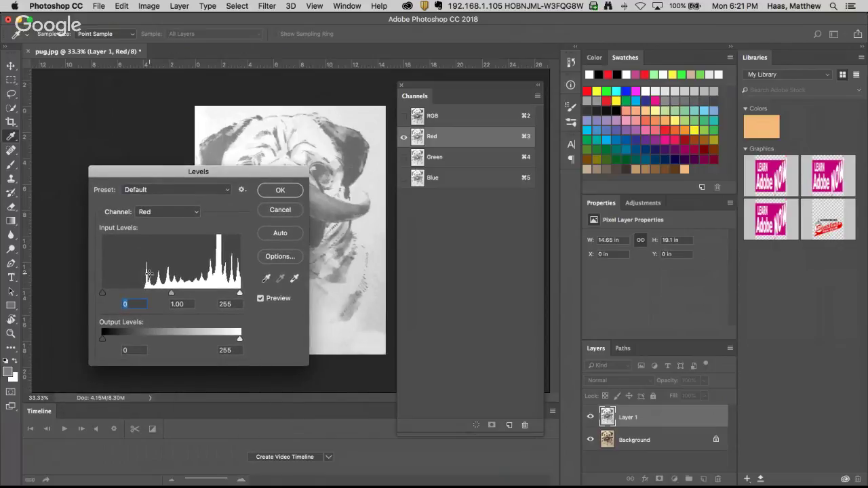
{"action": "left_click", "coordinate": [164, 212]}
{"action": "left_click", "coordinate": [228, 216]}
{"action": "left_click", "coordinate": [280, 210]}
- Return to the RGB composite and open Levels for the pasted layer, placing the dialog clear of the pug image
{"action": "left_click", "coordinate": [440, 115]}
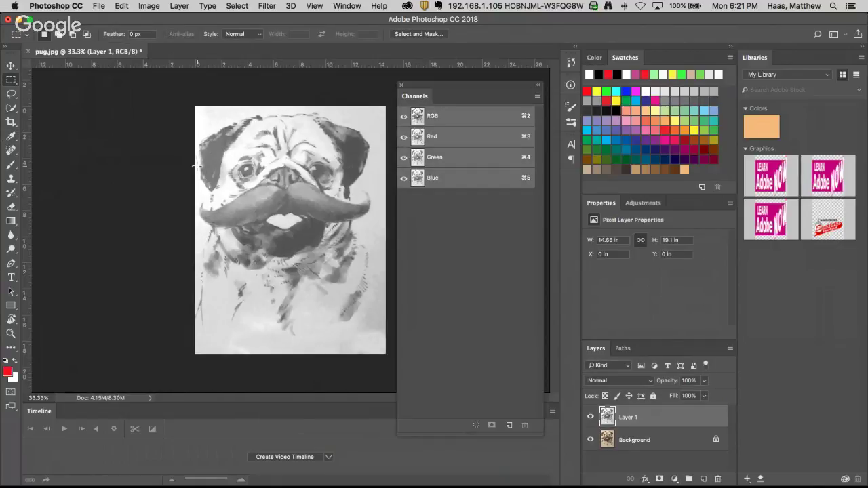
{"action": "left_click", "coordinate": [154, 7]}
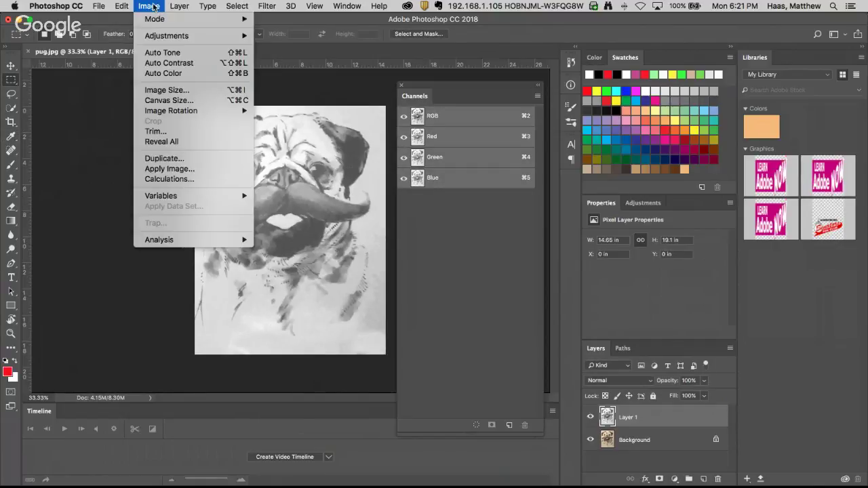
{"action": "mouse_move", "coordinate": [153, 36]}
{"action": "left_click", "coordinate": [279, 46]}
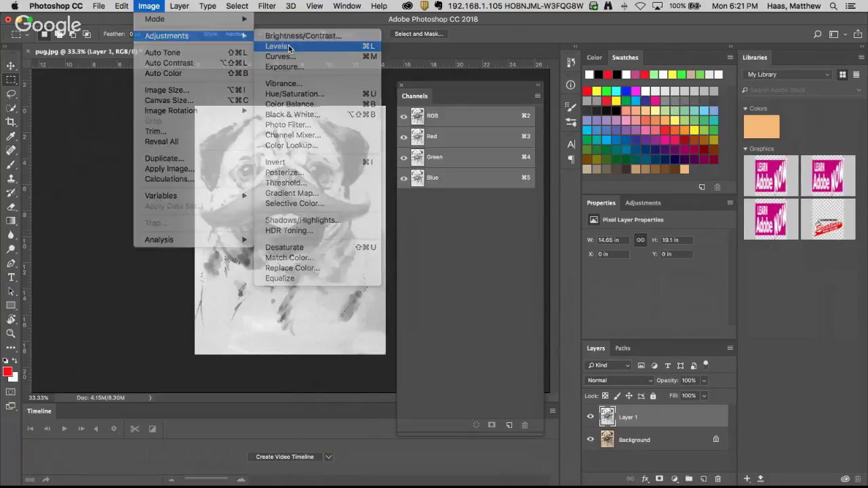
{"action": "left_click_drag", "start_coordinate": [225, 175], "coordinate": [253, 200]}
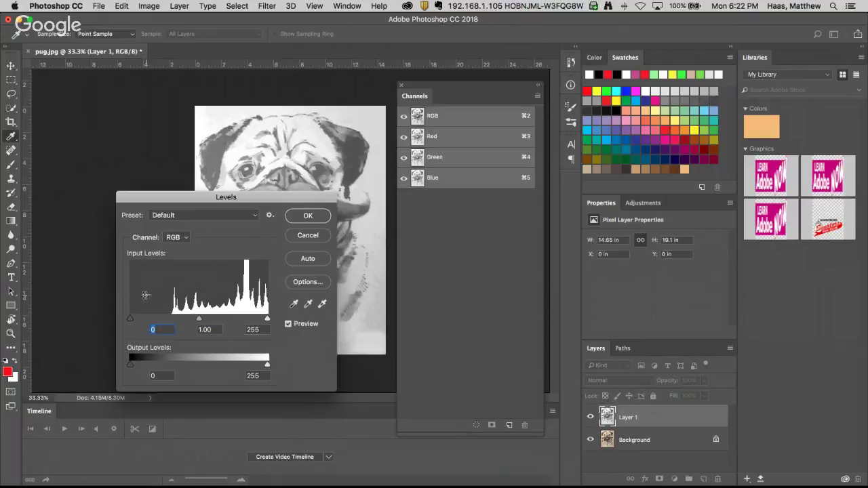
{"action": "left_click_drag", "start_coordinate": [185, 197], "coordinate": [434, 242]}
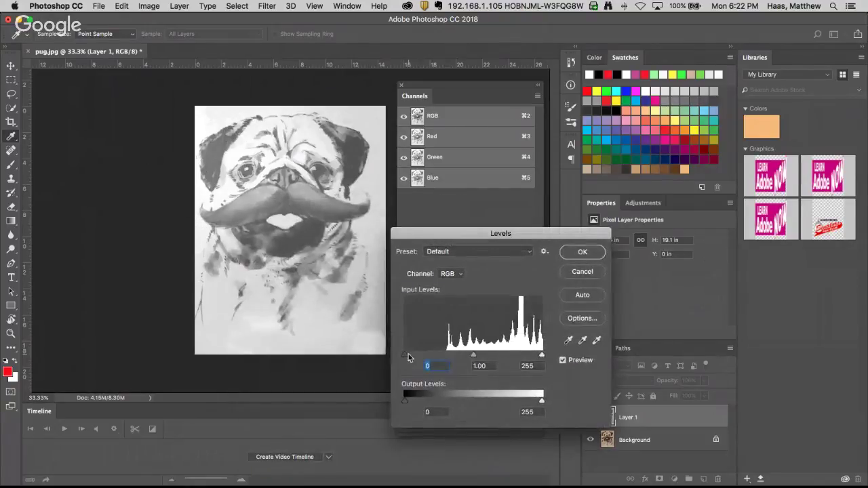
- Try several black input levels on the RGB channel, settle on 69, and apply the Levels adjustment to Layer 1
{"action": "left_click_drag", "start_coordinate": [402, 359], "coordinate": [446, 359]}
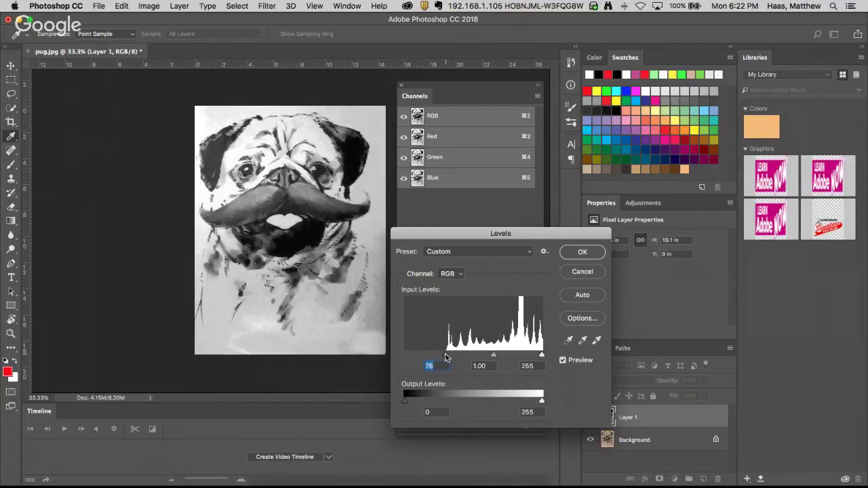
{"action": "left_click_drag", "start_coordinate": [446, 357], "coordinate": [514, 358]}
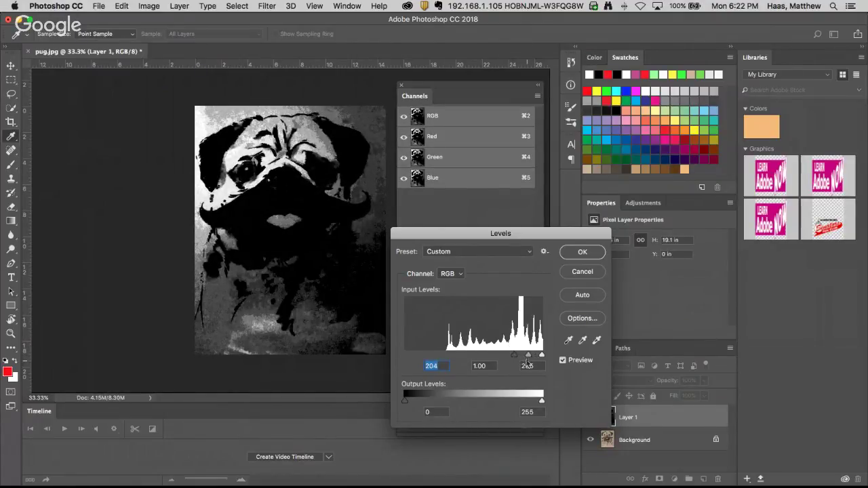
{"action": "left_click_drag", "start_coordinate": [513, 357], "coordinate": [447, 356]}
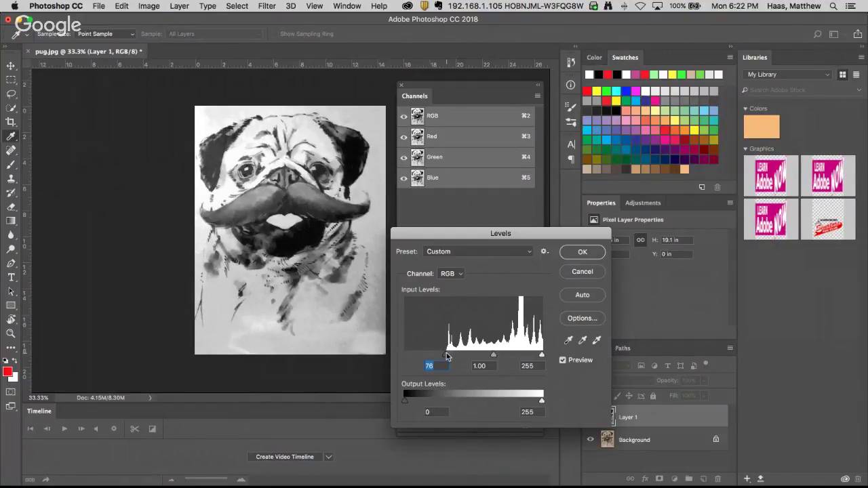
{"action": "left_click_drag", "start_coordinate": [447, 356], "coordinate": [469, 358]}
{"action": "key", "text": "super+z"}
{"action": "mouse_move", "coordinate": [446, 358]}
{"action": "left_mouse_down"}
{"action": "mouse_move", "coordinate": [429, 357]}
{"action": "mouse_move", "coordinate": [450, 360]}
{"action": "mouse_move", "coordinate": [441, 358]}
{"action": "left_mouse_up"}
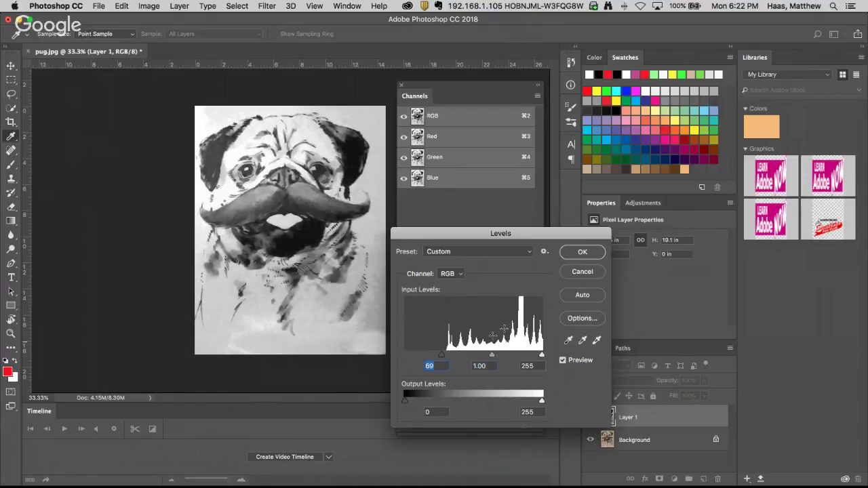
{"action": "left_click", "coordinate": [580, 253]}
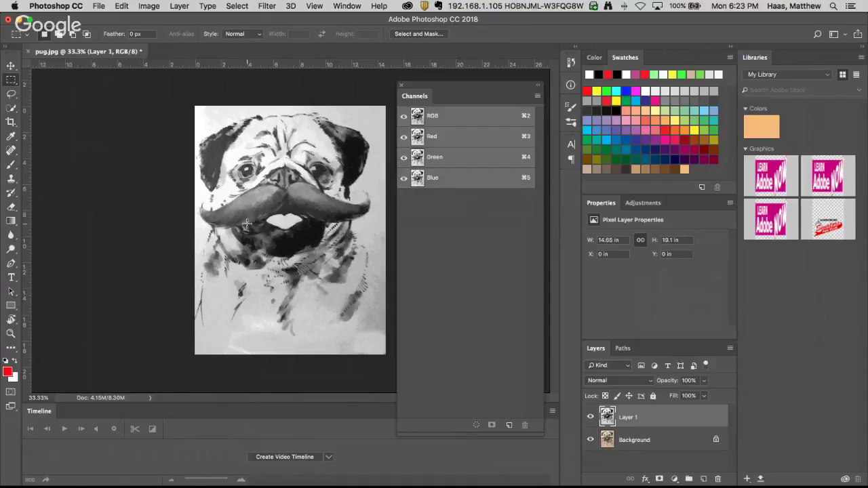
{"action": "left_click", "coordinate": [238, 6]}
{"action": "mouse_move", "coordinate": [149, 6]}
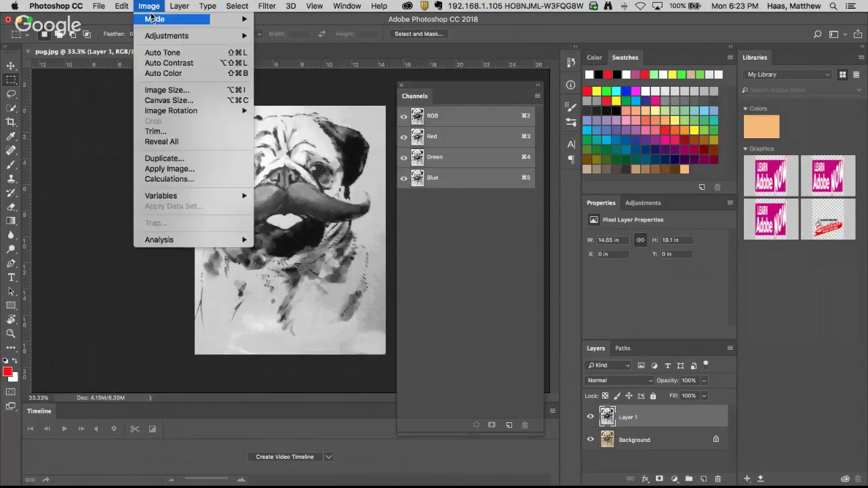
{"action": "mouse_move", "coordinate": [153, 38]}
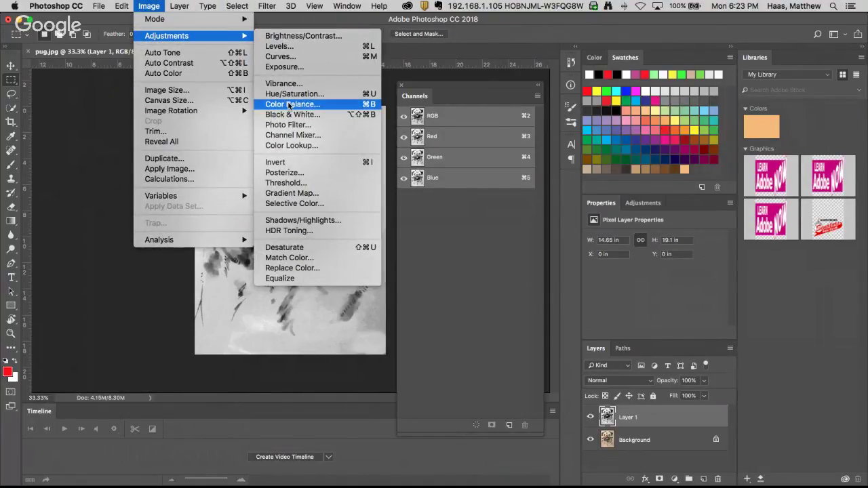
{"action": "left_click", "coordinate": [271, 56]}
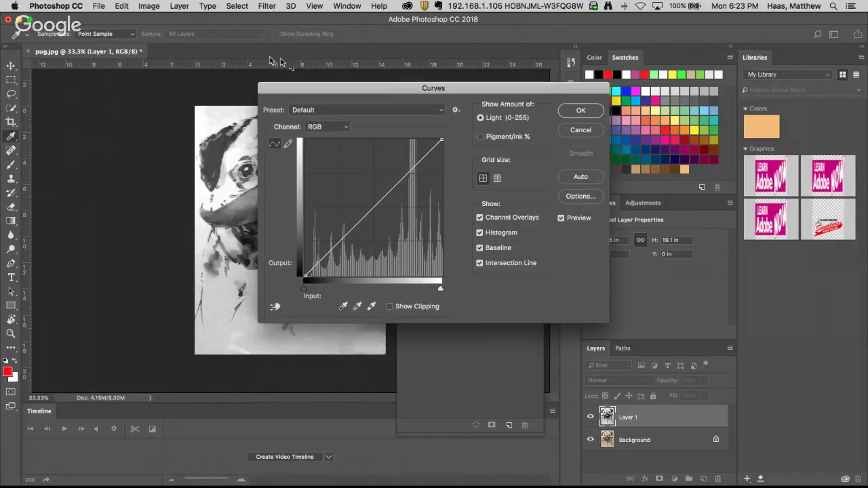
{"action": "left_click_drag", "start_coordinate": [396, 92], "coordinate": [454, 200]}
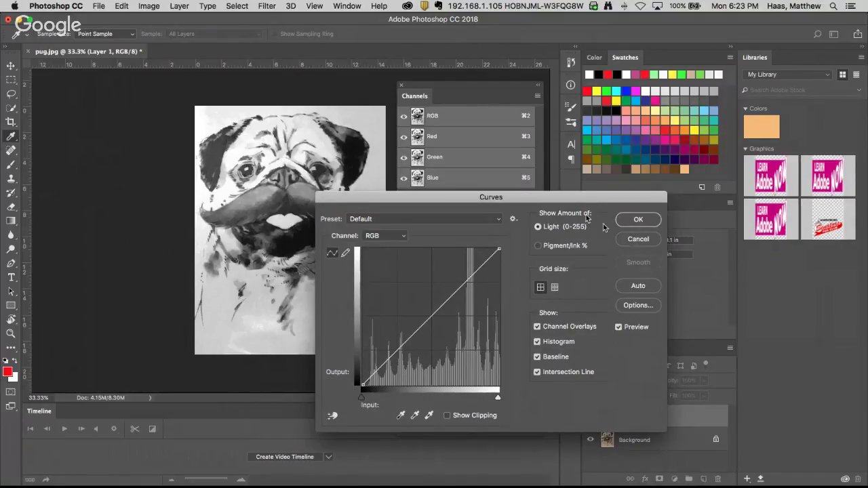
{"action": "key", "text": "Escape"}
{"action": "left_click", "coordinate": [178, 6]}
{"action": "mouse_move", "coordinate": [148, 6]}
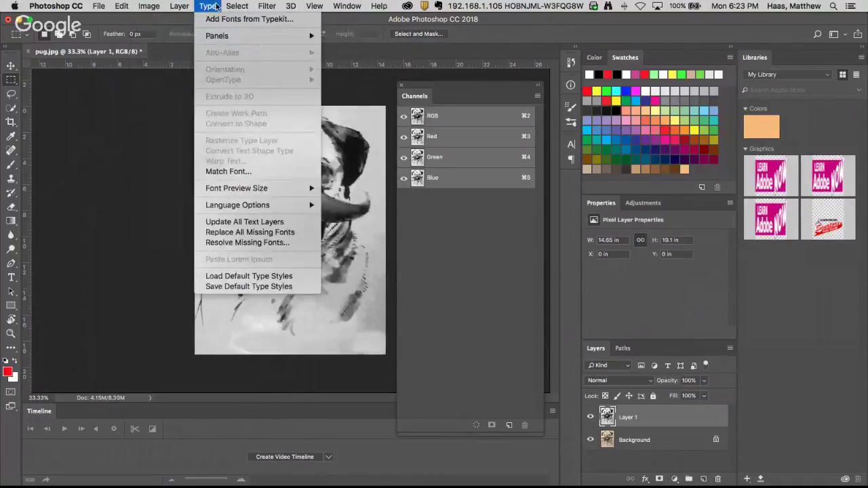
{"action": "mouse_move", "coordinate": [183, 7]}
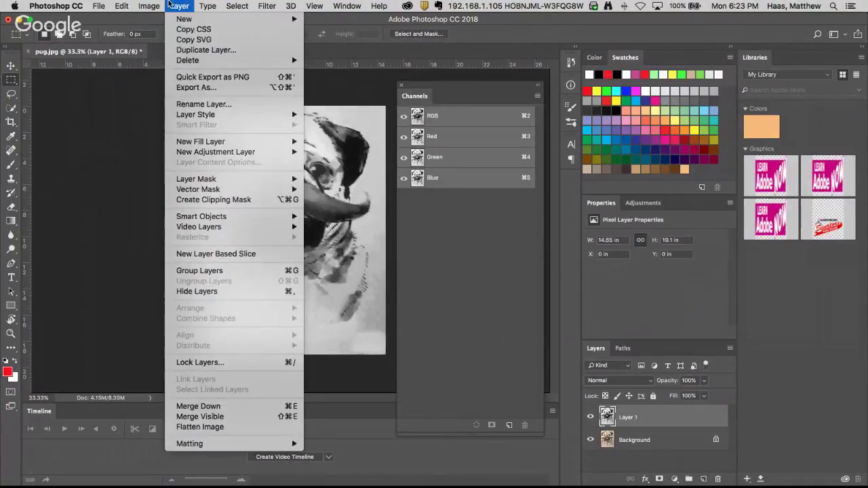
{"action": "mouse_move", "coordinate": [160, 36]}
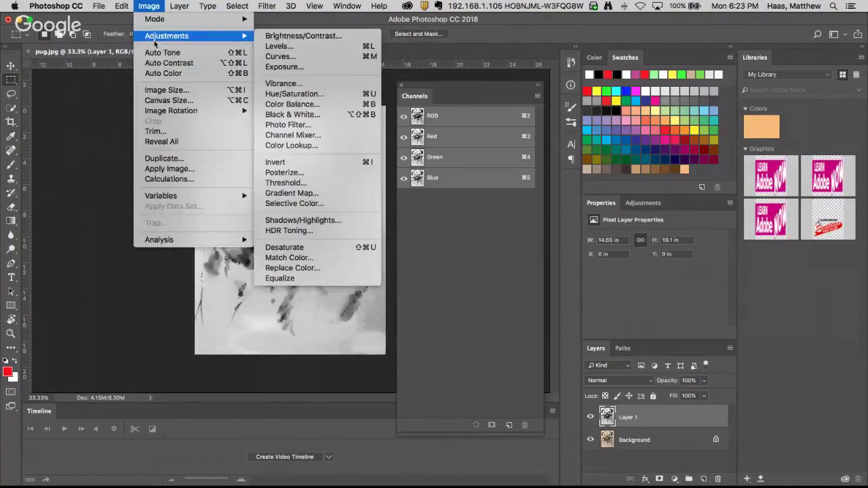
{"action": "left_click", "coordinate": [290, 45]}
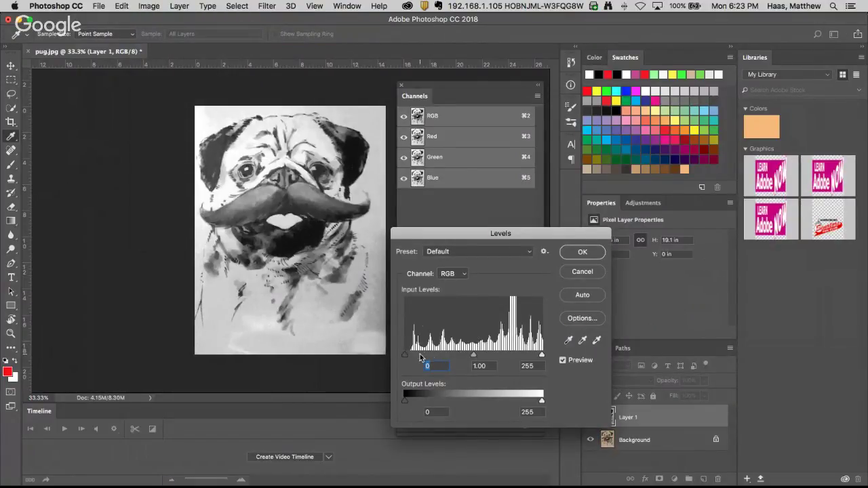
{"action": "left_click", "coordinate": [583, 272]}
- Open Curves for Layer 1 and bend the RGB curve upward with a midtone point at input 128, output 192
{"action": "key", "text": "super+m"}
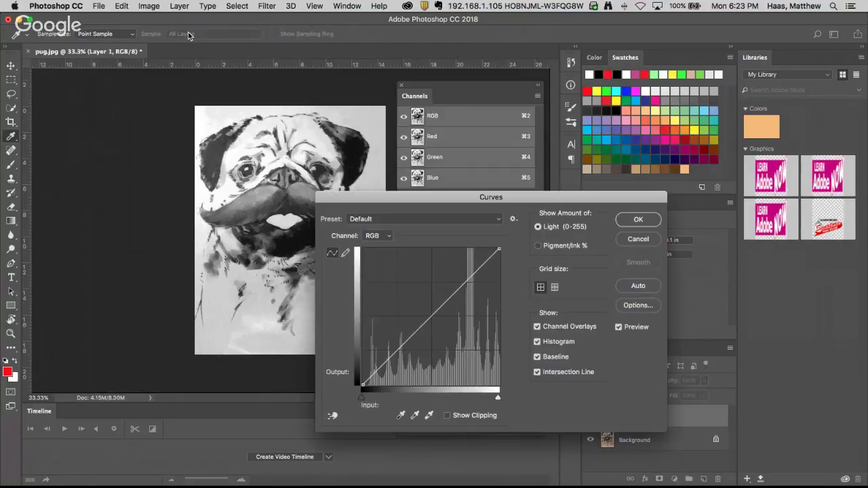
{"action": "left_click_drag", "start_coordinate": [412, 202], "coordinate": [266, 123]}
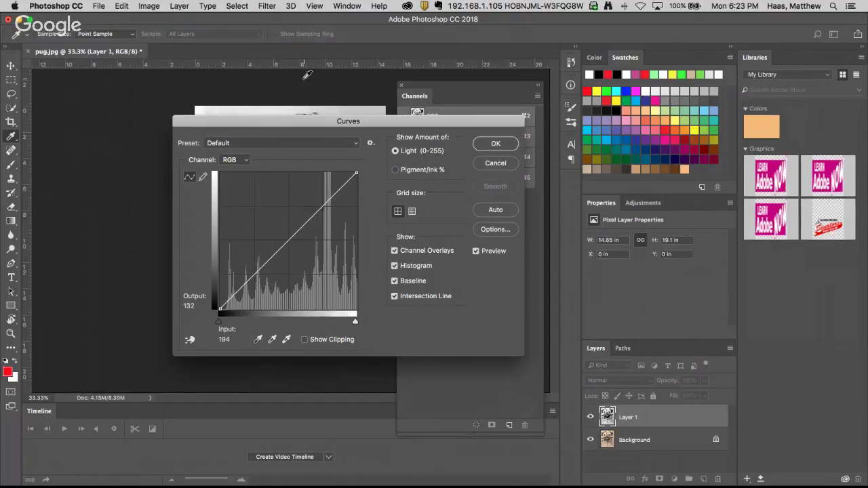
{"action": "left_click_drag", "start_coordinate": [300, 120], "coordinate": [511, 157]}
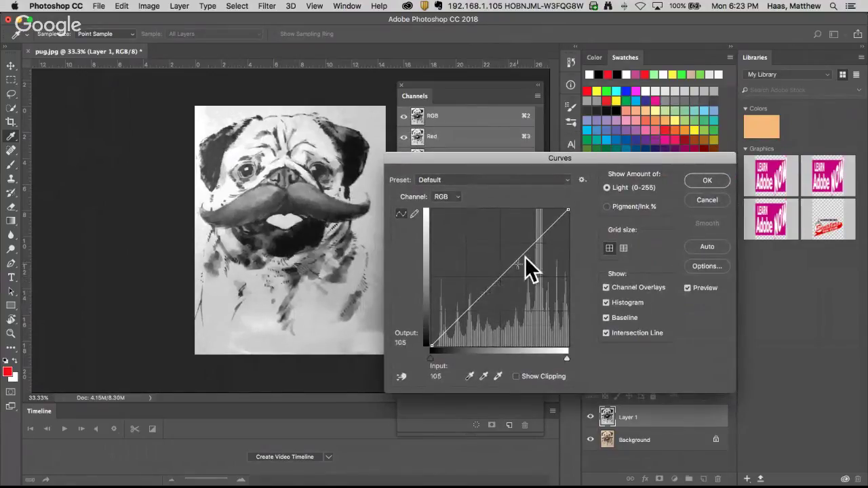
{"action": "left_click", "coordinate": [499, 274]}
{"action": "left_click_drag", "start_coordinate": [499, 274], "coordinate": [499, 243]}
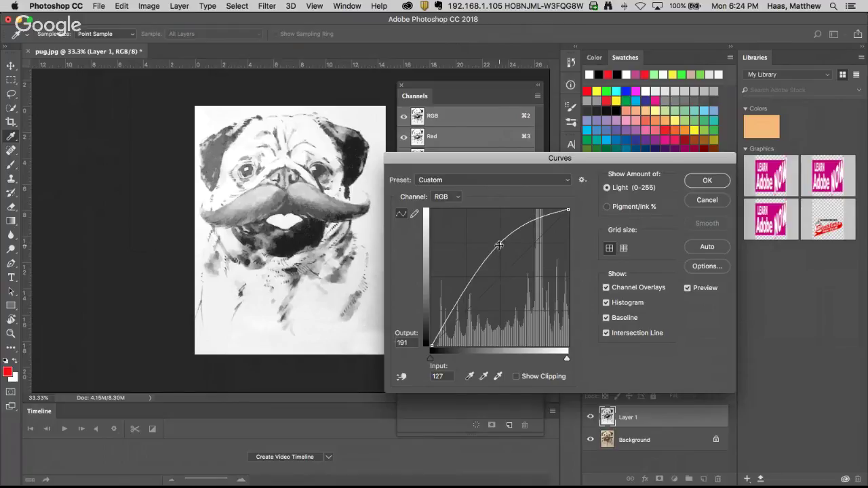
{"action": "mouse_move", "coordinate": [499, 243]}
{"action": "left_mouse_down"}
{"action": "mouse_move", "coordinate": [501, 276]}
{"action": "mouse_move", "coordinate": [499, 241]}
{"action": "left_mouse_up"}
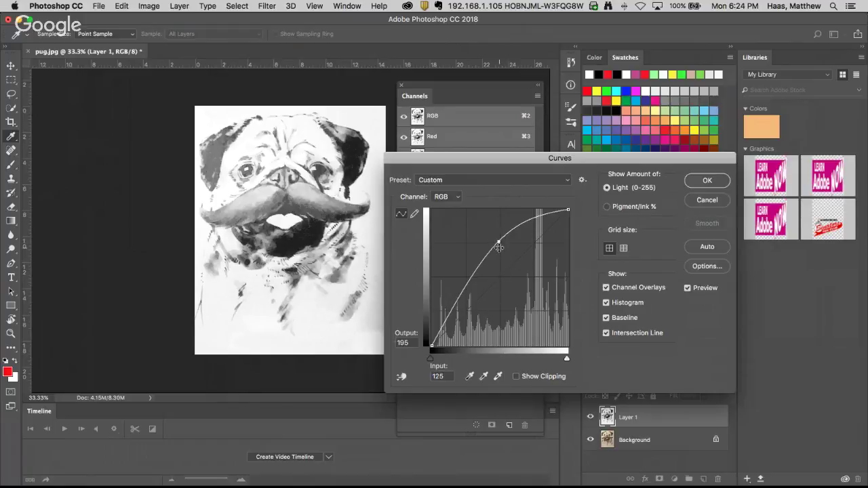
{"action": "left_click_drag", "start_coordinate": [499, 242], "coordinate": [501, 244]}
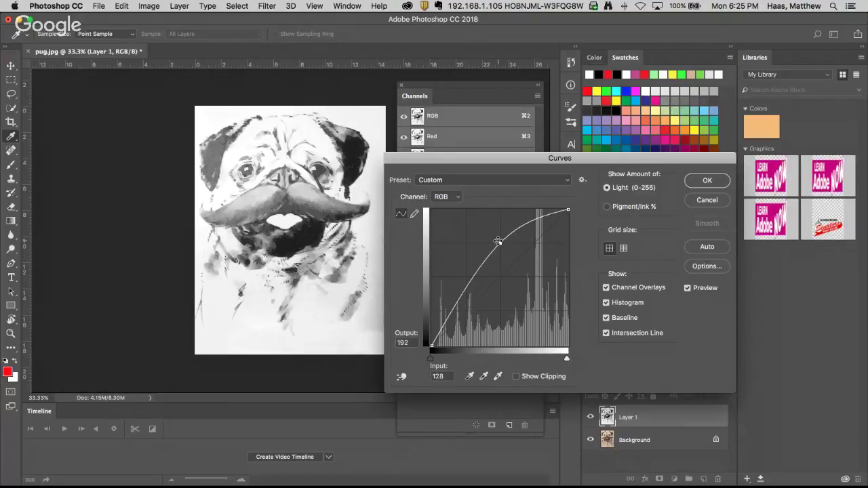
- Readjust the curve's point to input 127, output 162, checking it against the image, and apply Curves to Layer 1
{"action": "left_click_drag", "start_coordinate": [576, 163], "coordinate": [416, 166]}
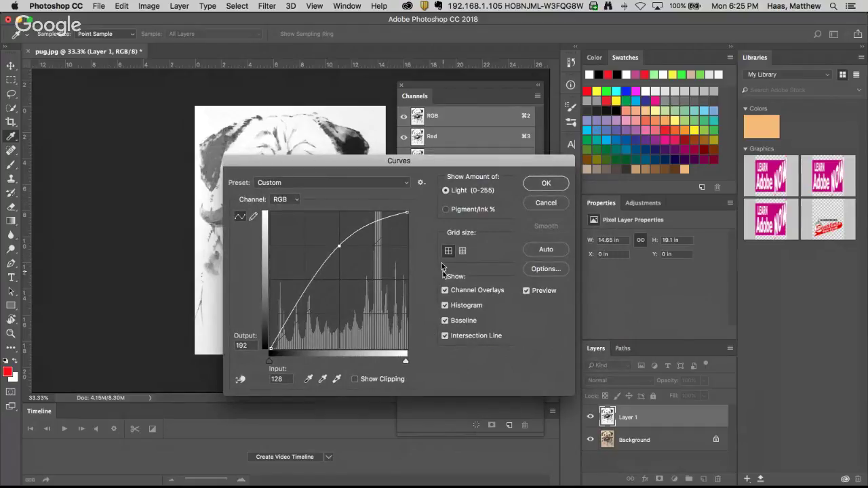
{"action": "left_click_drag", "start_coordinate": [398, 163], "coordinate": [609, 169]}
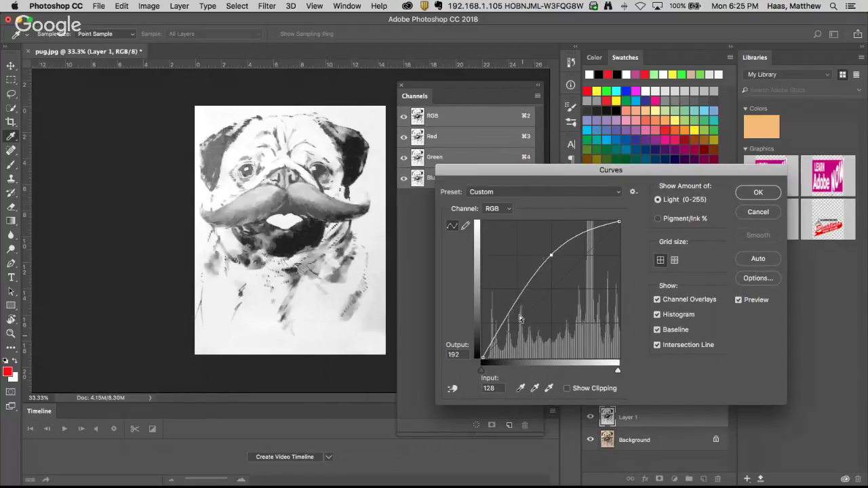
{"action": "left_click_drag", "start_coordinate": [550, 255], "coordinate": [573, 244]}
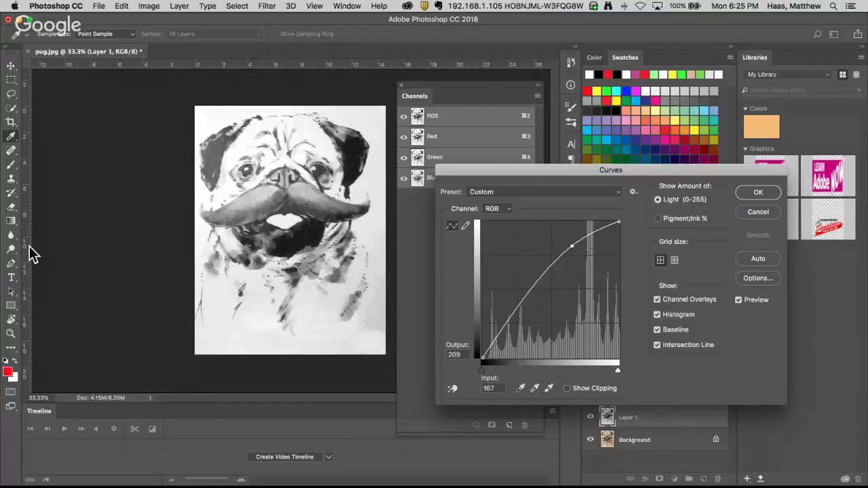
{"action": "left_click_drag", "start_coordinate": [473, 172], "coordinate": [425, 195]}
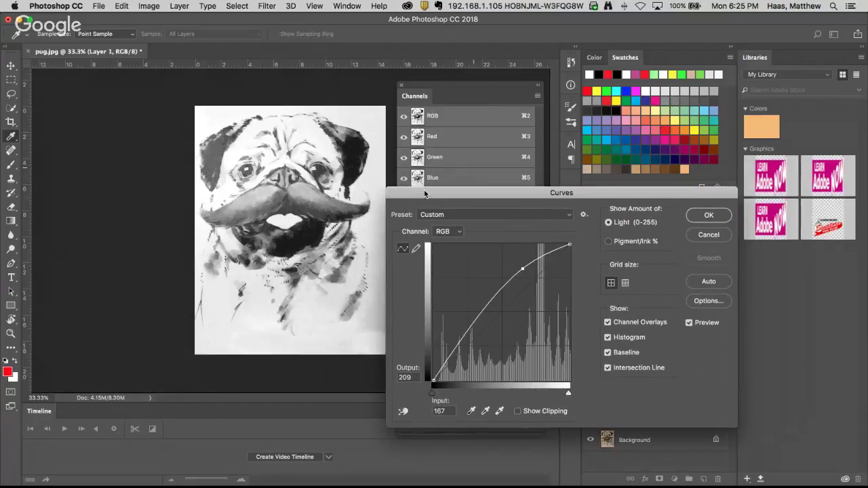
{"action": "left_click_drag", "start_coordinate": [513, 196], "coordinate": [512, 134]}
{"action": "left_click_drag", "start_coordinate": [519, 202], "coordinate": [499, 230]}
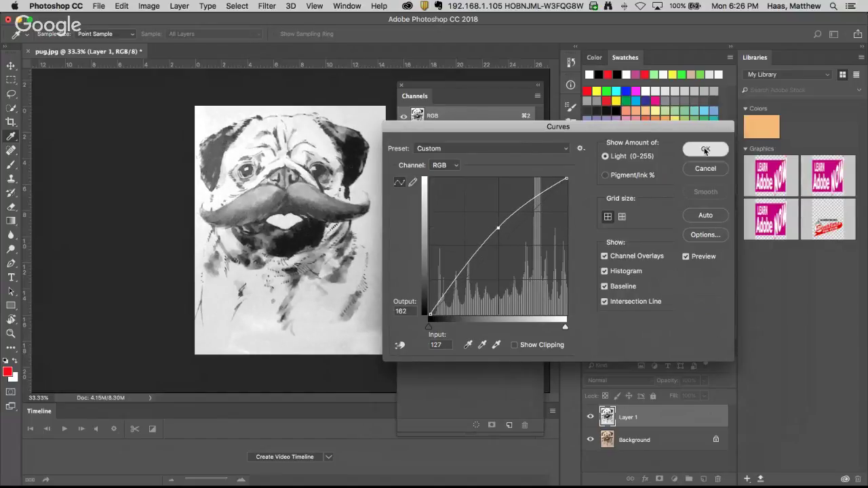
{"action": "left_click", "coordinate": [705, 149]}
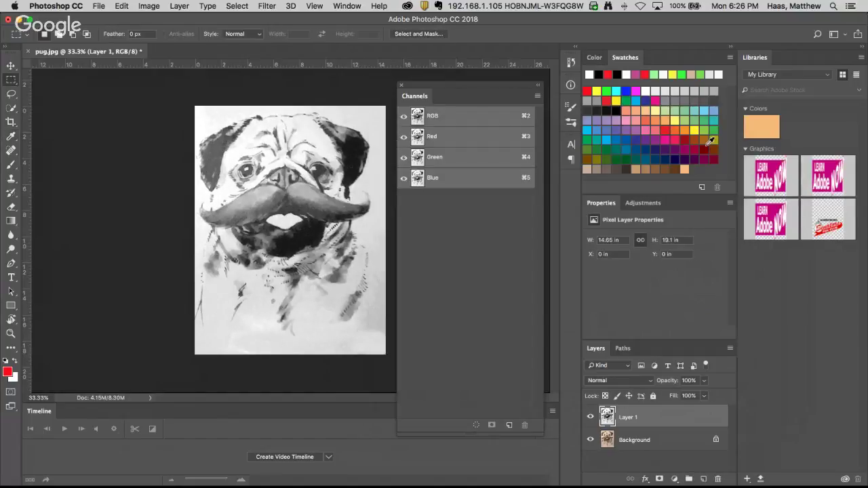
- Convert the image to Grayscale mode, flattening the layers and discarding the color information
{"action": "left_click", "coordinate": [149, 5]}
{"action": "mouse_move", "coordinate": [155, 19]}
{"action": "left_click", "coordinate": [291, 33]}
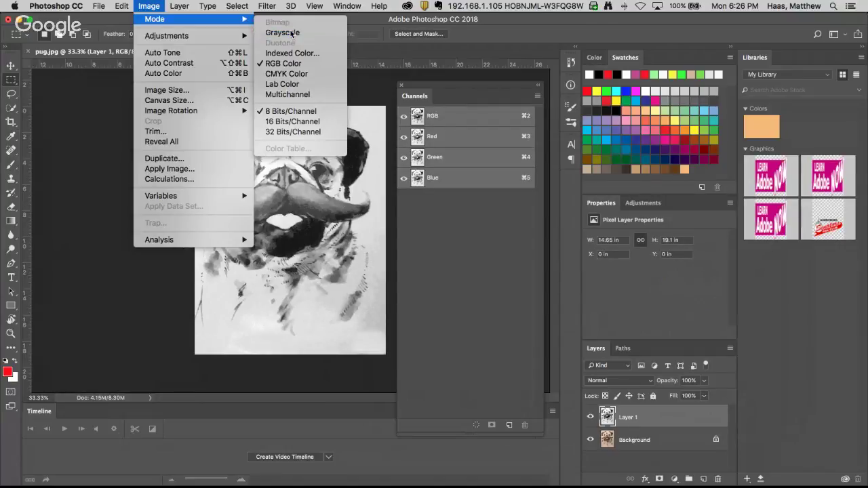
{"action": "key", "text": "Return"}
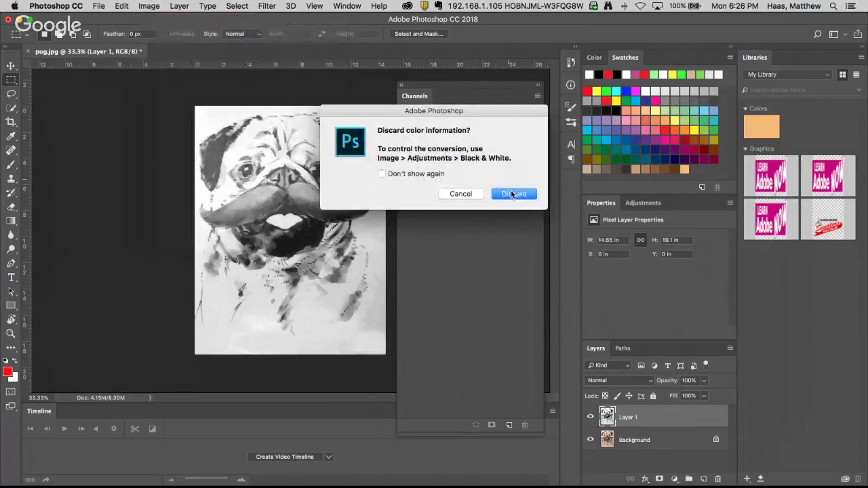
{"action": "left_click", "coordinate": [502, 194]}
- Convert the grayscale image to Bitmap mode at 300 pixels/inch output using the 50% Threshold method
{"action": "left_click", "coordinate": [148, 6]}
{"action": "mouse_move", "coordinate": [150, 19]}
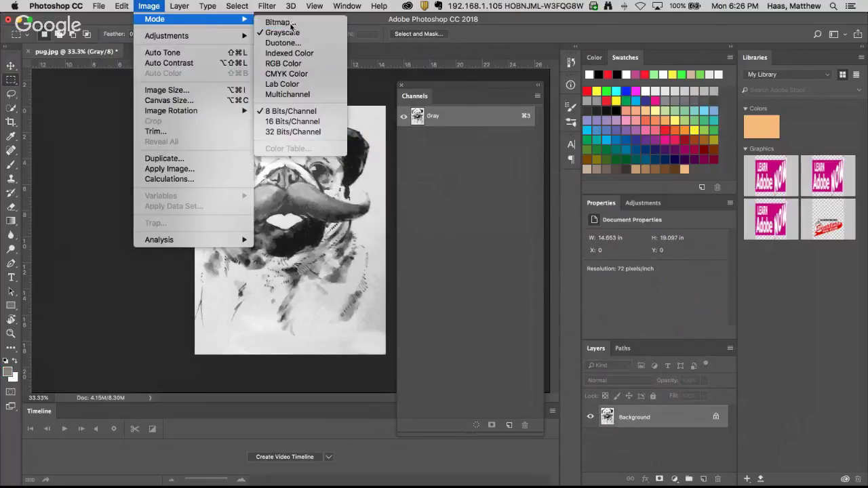
{"action": "left_click", "coordinate": [291, 27]}
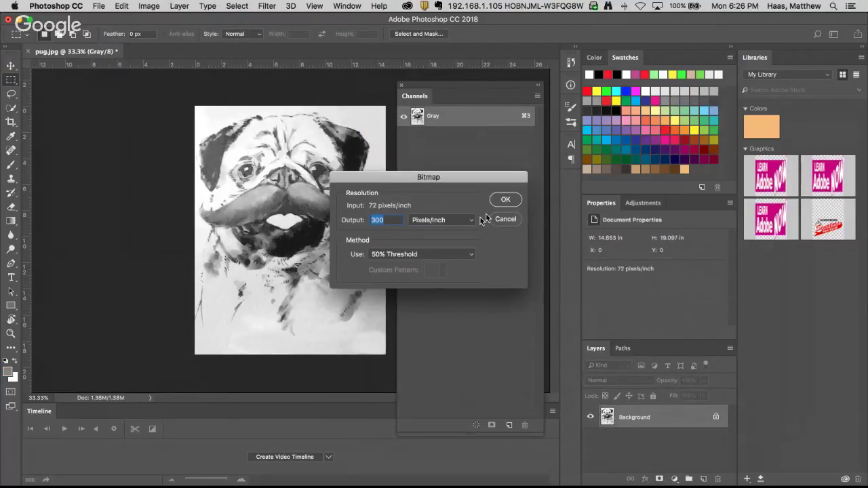
{"action": "left_click", "coordinate": [502, 199]}
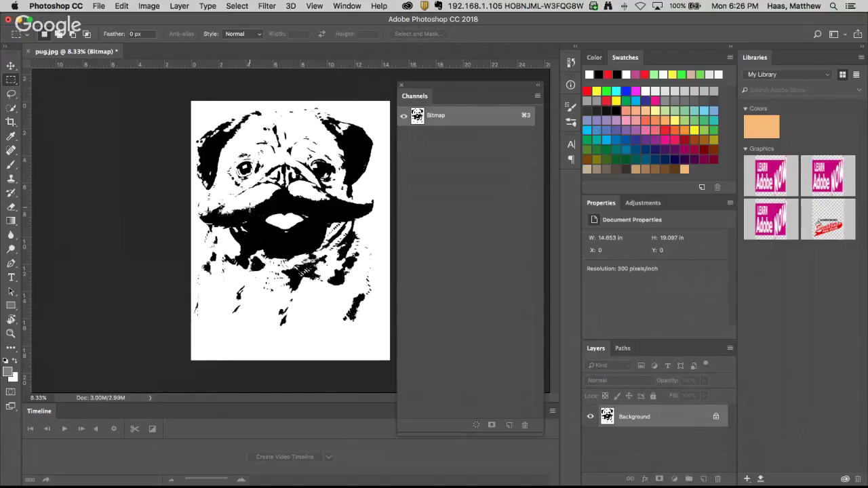
- Delete the Bitmap and Grayscale states from the document's history, returning to the layered RGB image after the Curves adjustment
{"action": "left_click", "coordinate": [346, 5]}
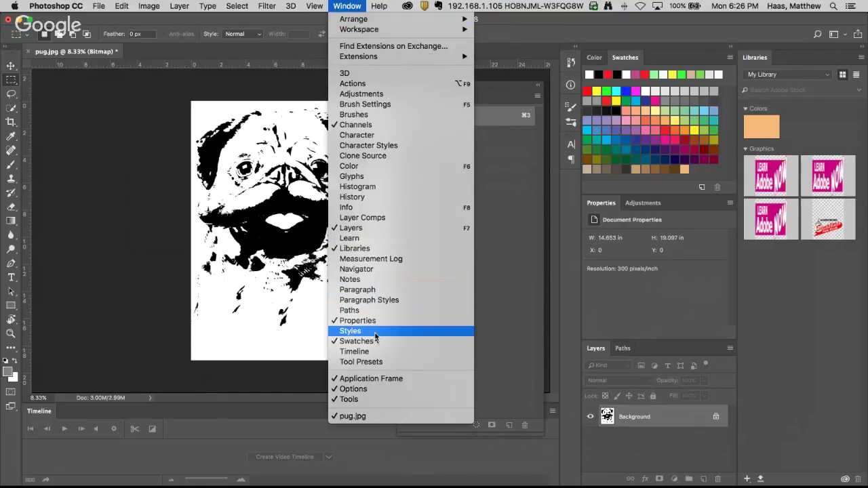
{"action": "left_click", "coordinate": [364, 198]}
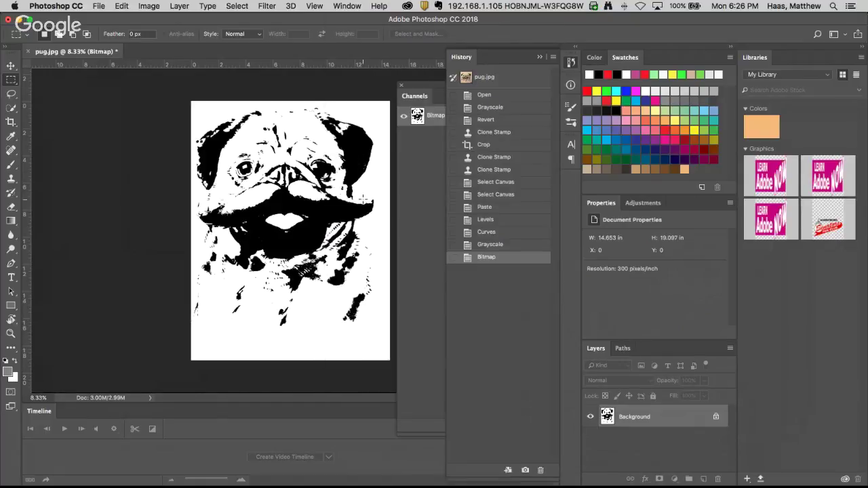
{"action": "left_click", "coordinate": [541, 470]}
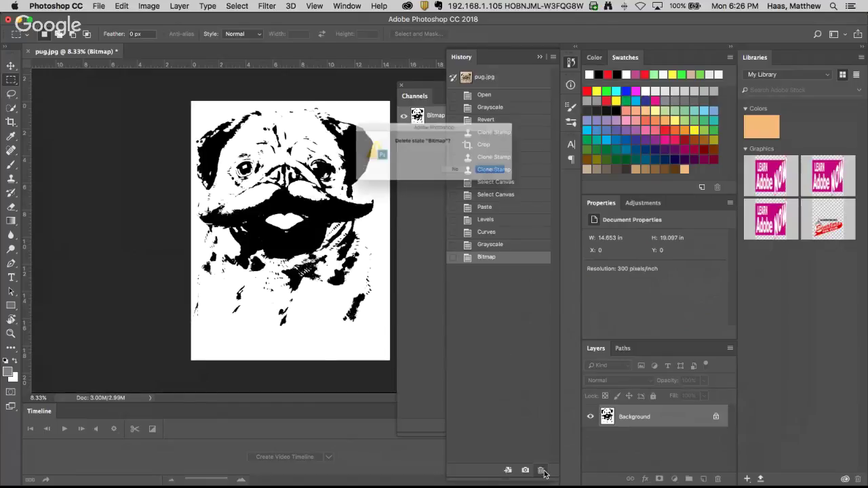
{"action": "key", "text": "Return"}
{"action": "left_click", "coordinate": [541, 471]}
{"action": "key", "text": "Return"}
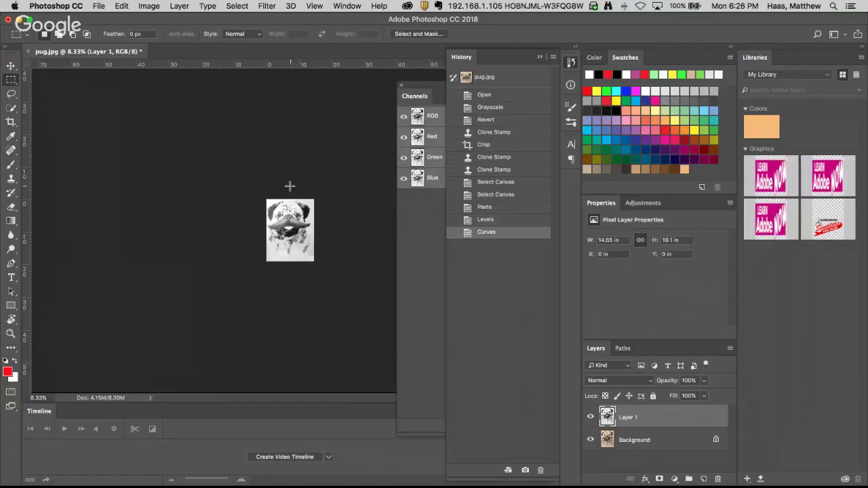
{"action": "left_click", "coordinate": [292, 222]}
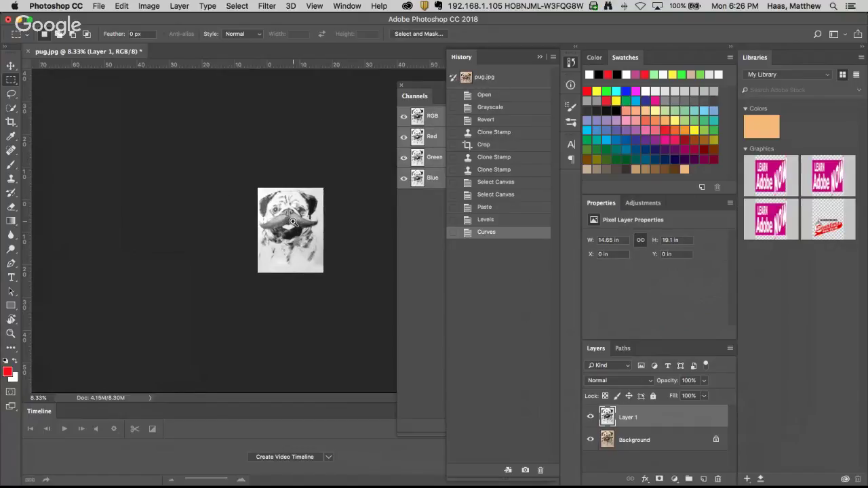
{"action": "left_click_drag", "start_coordinate": [293, 222], "coordinate": [294, 200]}
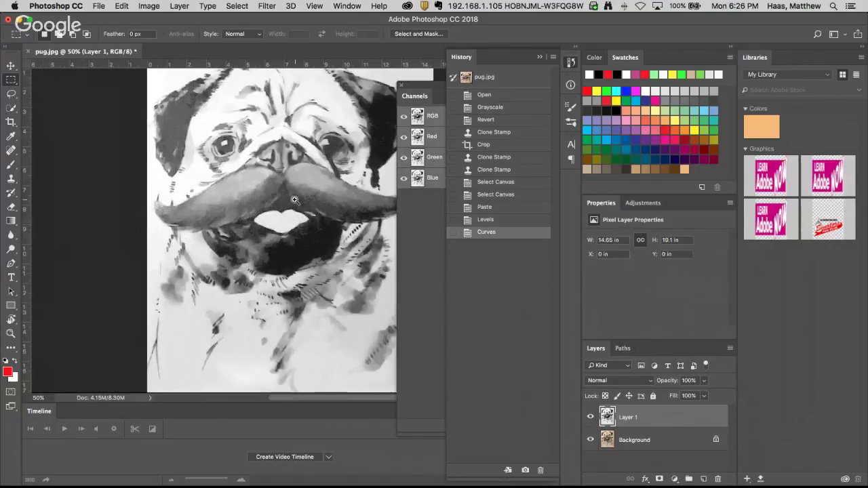
- Close the floating Channels panel
{"action": "left_click", "coordinate": [294, 200], "text": "alt"}
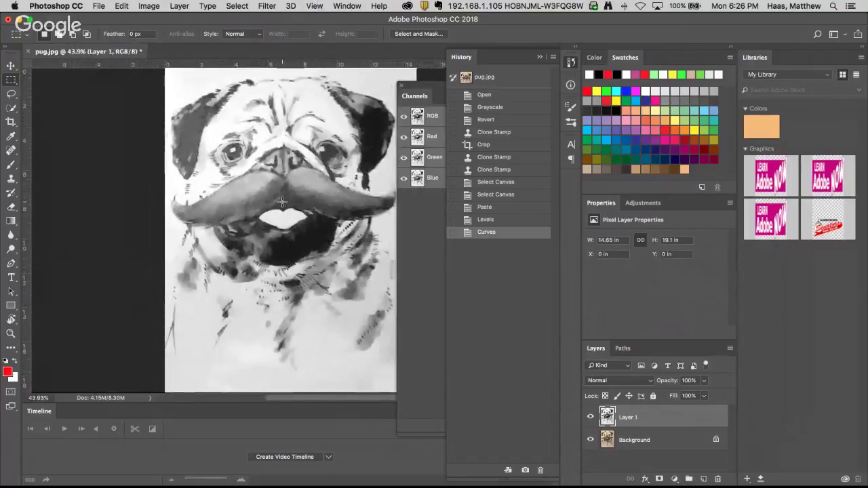
{"action": "left_click", "coordinate": [400, 85]}
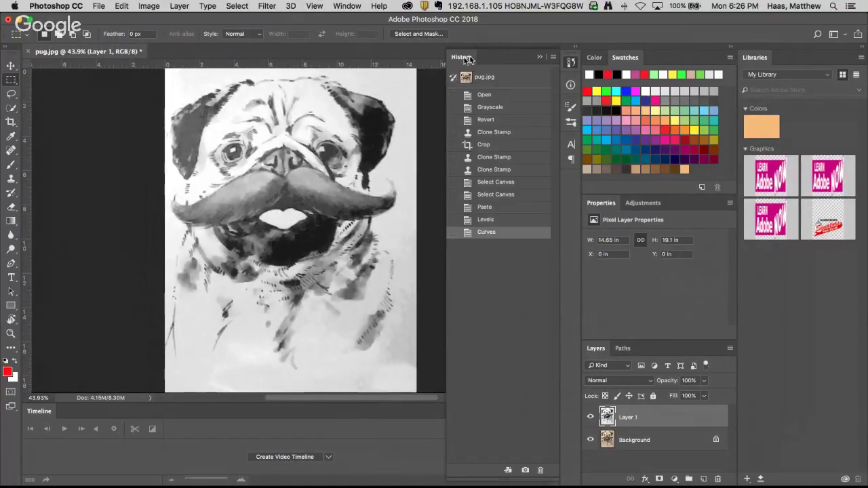
{"action": "left_click", "coordinate": [140, 5]}
{"action": "mouse_move", "coordinate": [224, 35]}
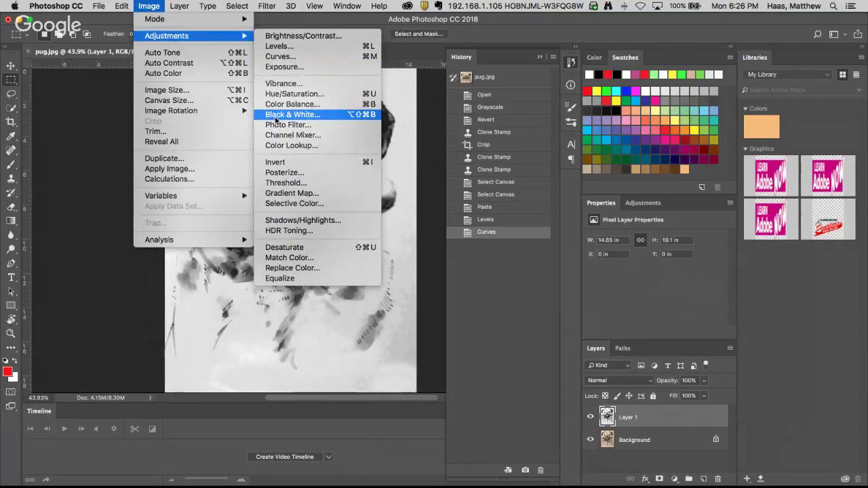
{"action": "left_click", "coordinate": [278, 95]}
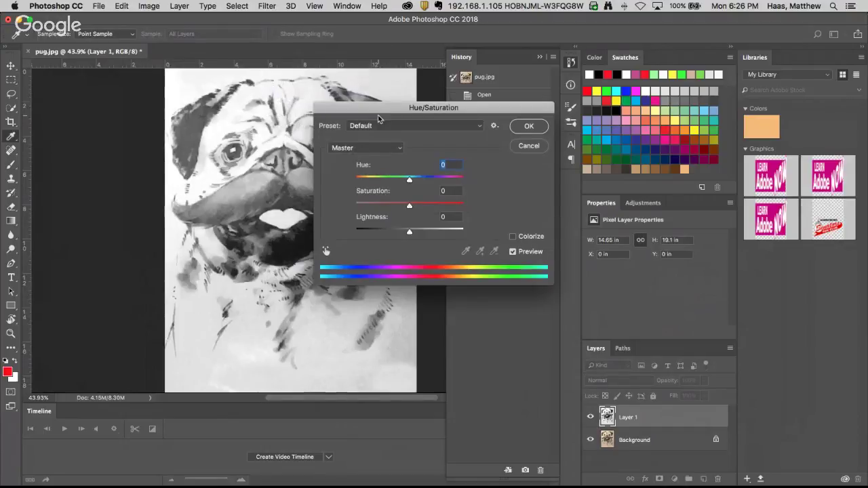
{"action": "left_click_drag", "start_coordinate": [391, 103], "coordinate": [440, 217]}
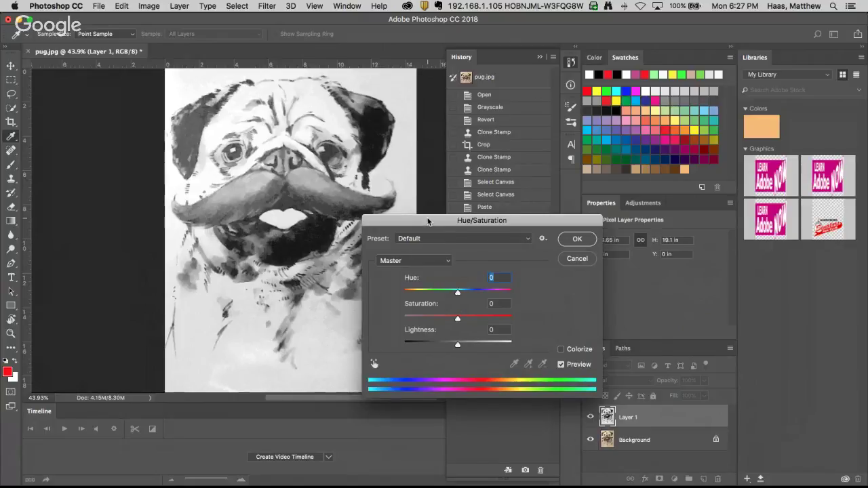
{"action": "left_click_drag", "start_coordinate": [428, 221], "coordinate": [473, 191]}
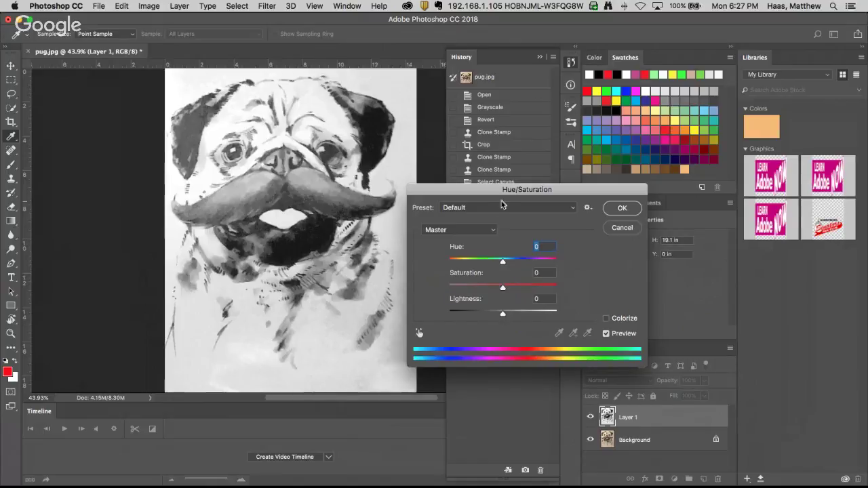
{"action": "left_click_drag", "start_coordinate": [501, 190], "coordinate": [514, 97]}
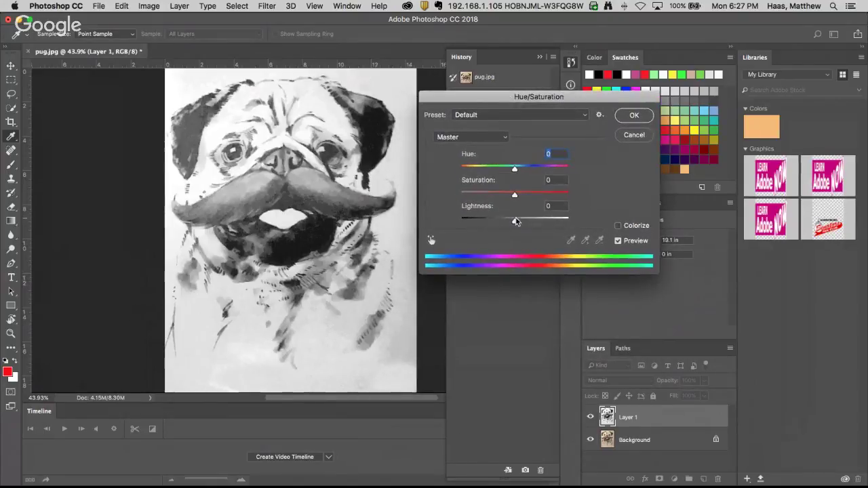
{"action": "left_click_drag", "start_coordinate": [514, 223], "coordinate": [517, 195]}
{"action": "key", "text": "super+z"}
{"action": "left_click", "coordinate": [484, 137]}
{"action": "left_click", "coordinate": [562, 114]}
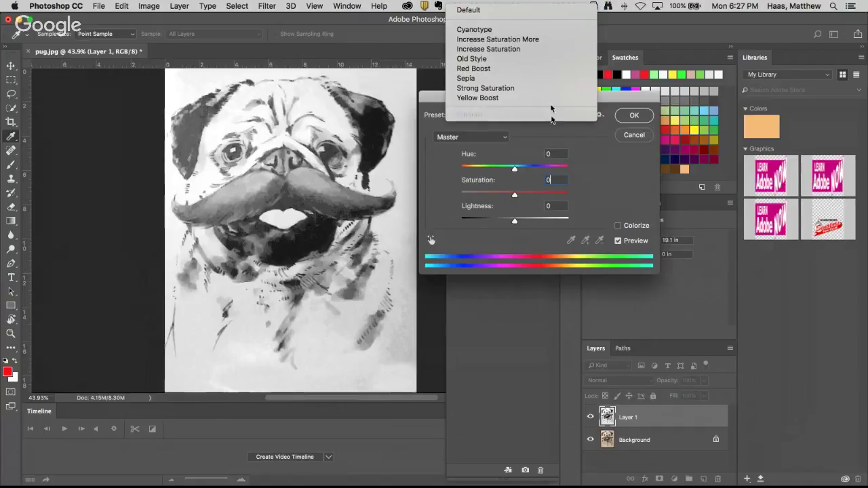
{"action": "left_click", "coordinate": [636, 139]}
{"action": "left_click", "coordinate": [634, 135]}
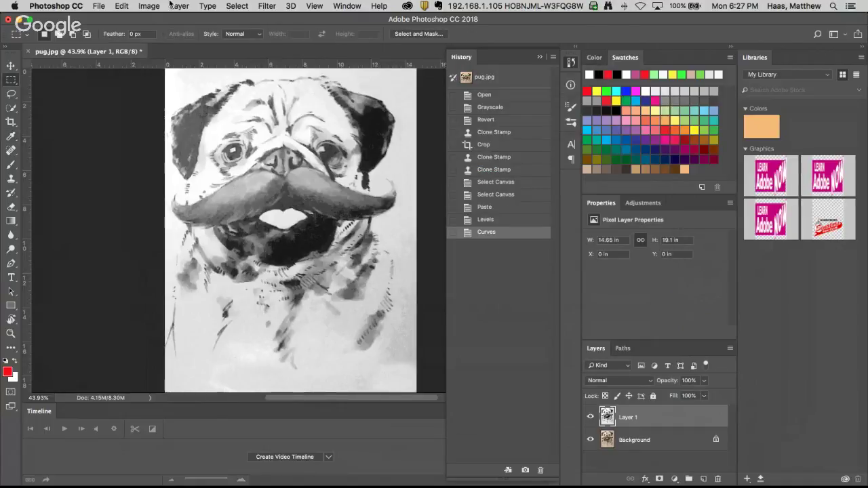
{"action": "left_click", "coordinate": [170, 6]}
{"action": "mouse_move", "coordinate": [150, 5]}
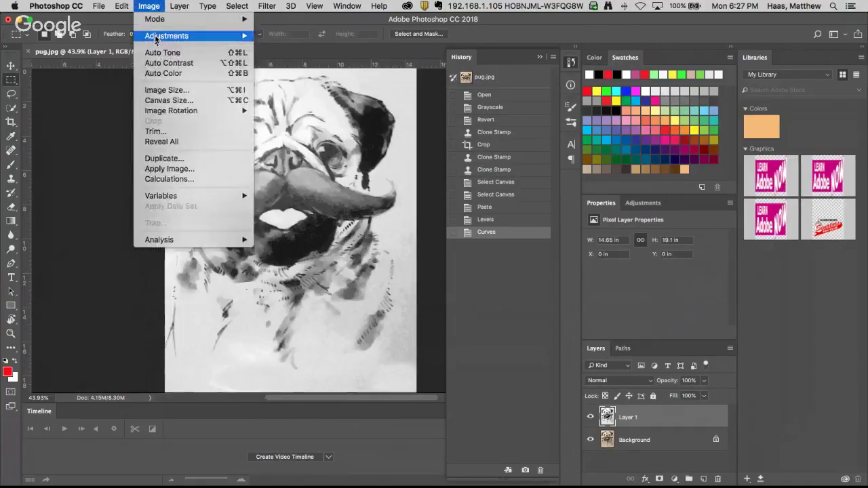
{"action": "mouse_move", "coordinate": [155, 41]}
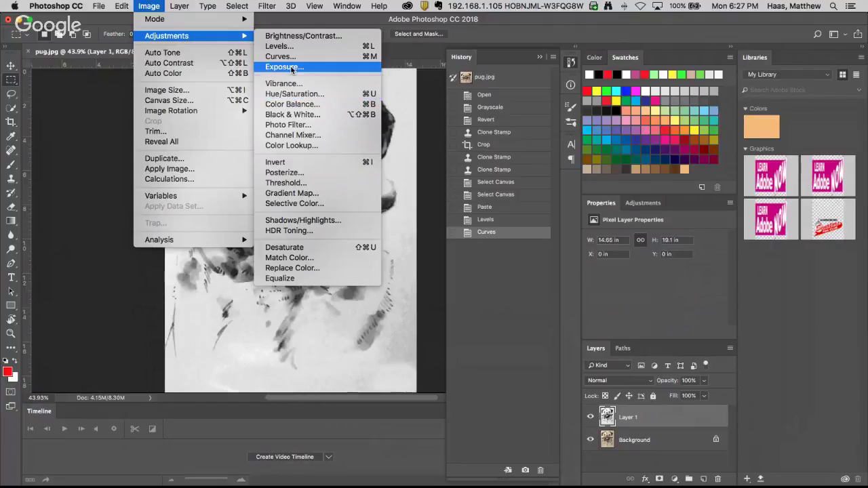
{"action": "left_click", "coordinate": [152, 5]}
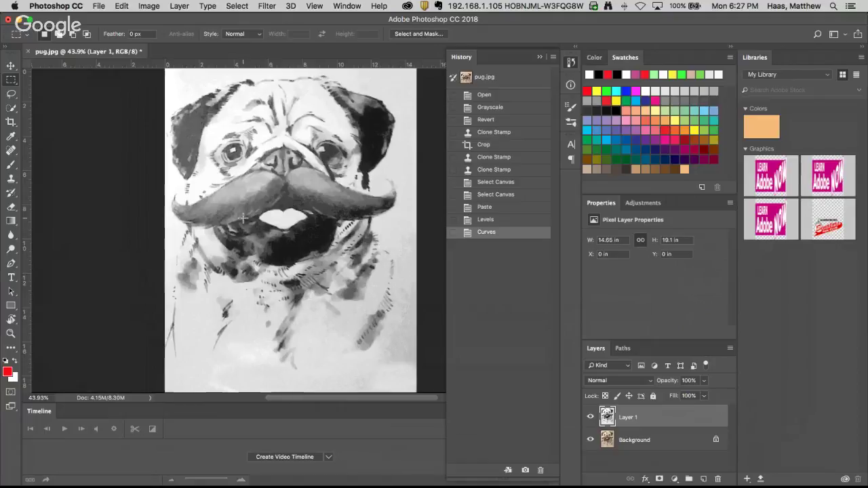
- Convert the pug image to Grayscale mode, flattening its layers and discarding the color information
{"action": "left_click", "coordinate": [149, 6]}
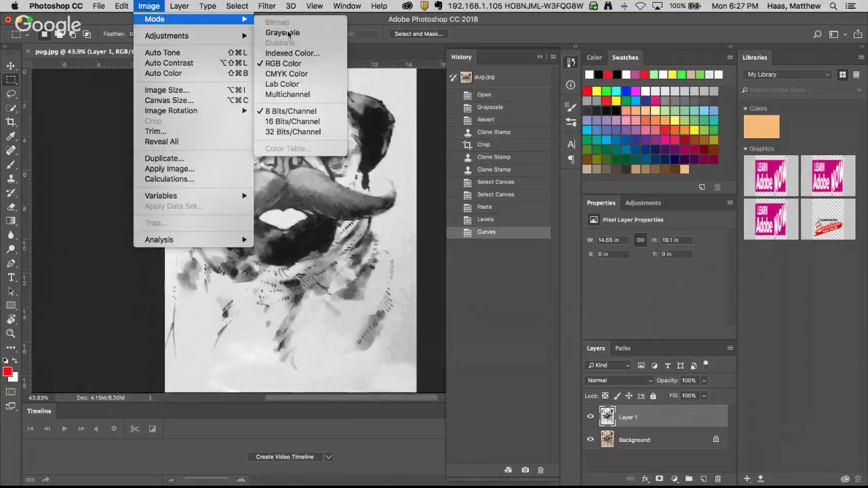
{"action": "left_click", "coordinate": [357, 112]}
{"action": "left_click", "coordinate": [541, 178]}
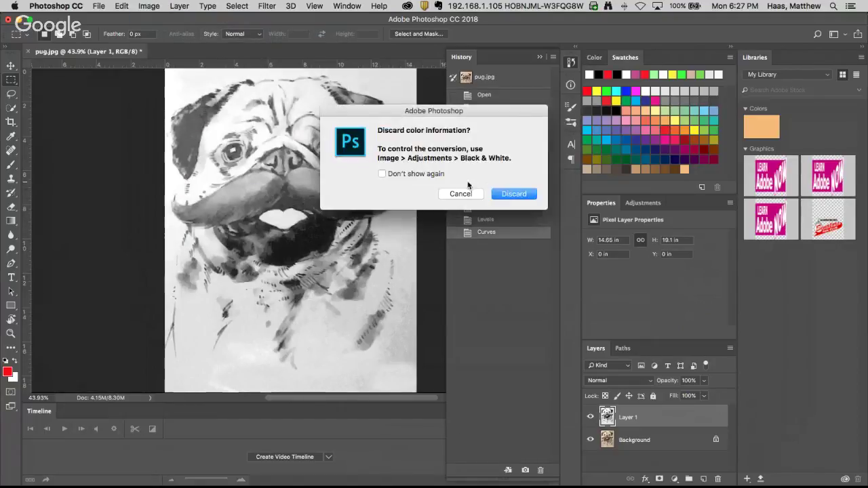
{"action": "left_click", "coordinate": [513, 195]}
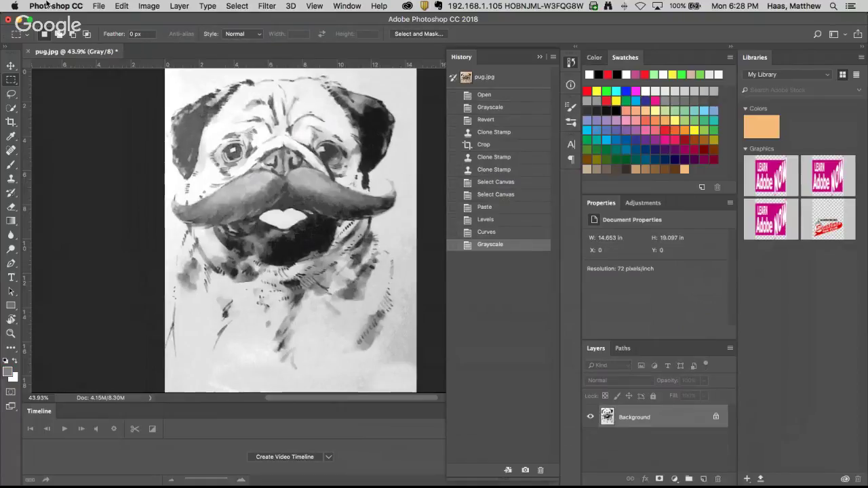
- Try converting the image to Bitmap mode at 300 pixels/inch output with the 50% Threshold method
{"action": "left_click", "coordinate": [127, 6]}
{"action": "mouse_move", "coordinate": [149, 6]}
{"action": "mouse_move", "coordinate": [203, 25]}
{"action": "left_click", "coordinate": [313, 25]}
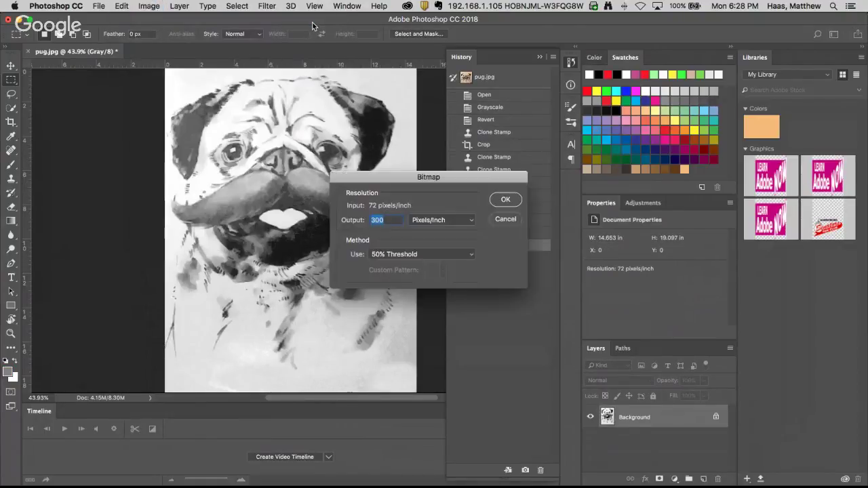
{"action": "left_click", "coordinate": [505, 200]}
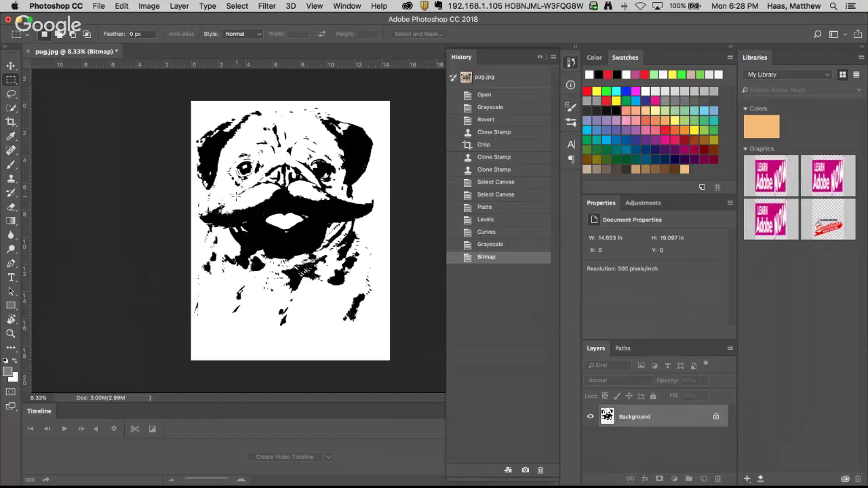
- Undo and redo the bitmap conversion repeatedly to compare both versions, ending on the grayscale image
{"action": "key", "text": "super+z"}
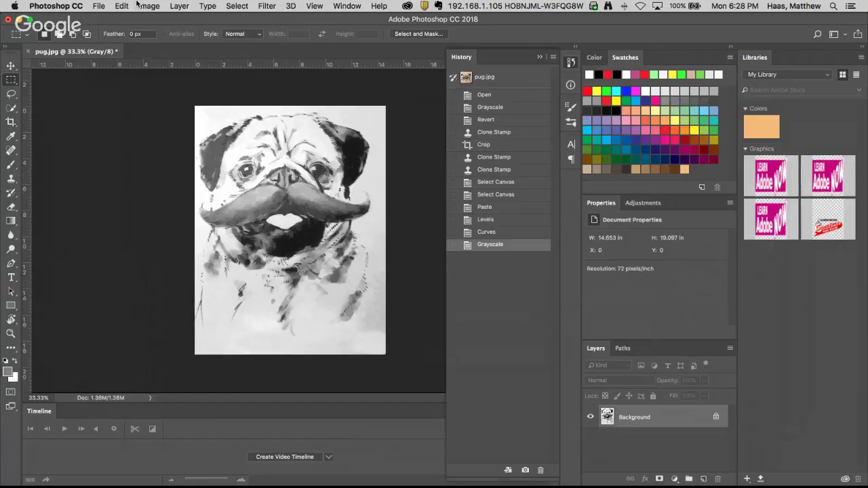
{"action": "key", "text": "super+z"}
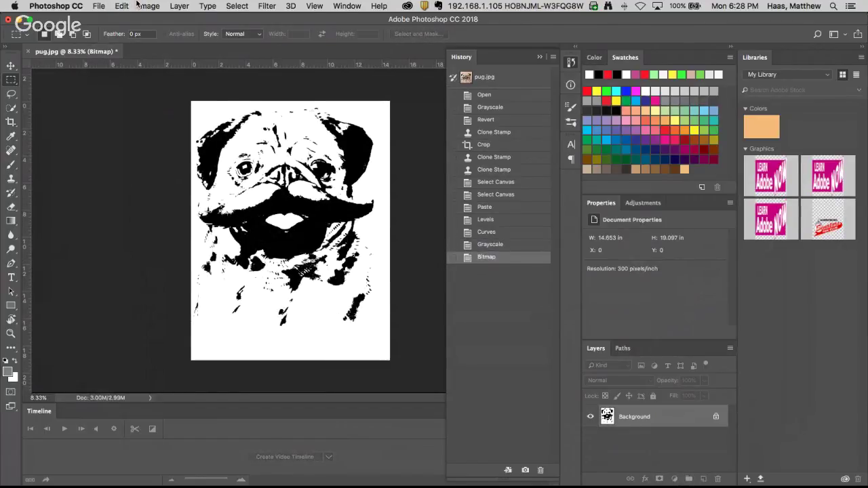
{"action": "key", "text": "super+z"}
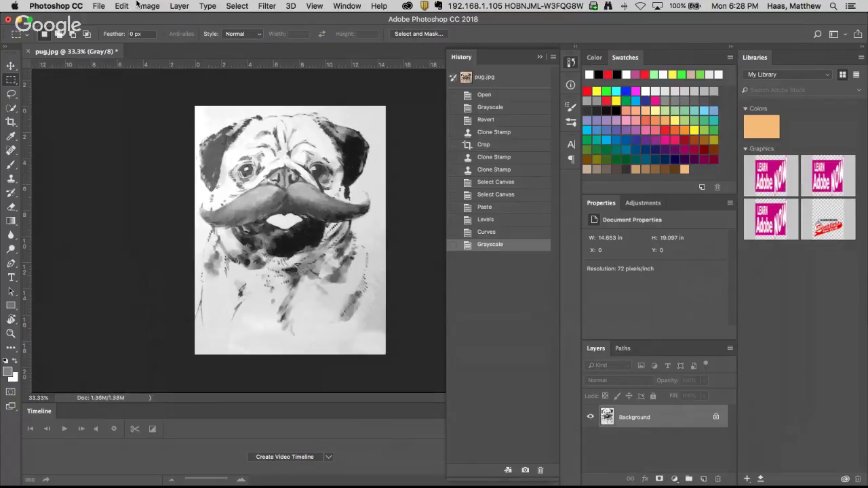
{"action": "key", "text": "super+z"}
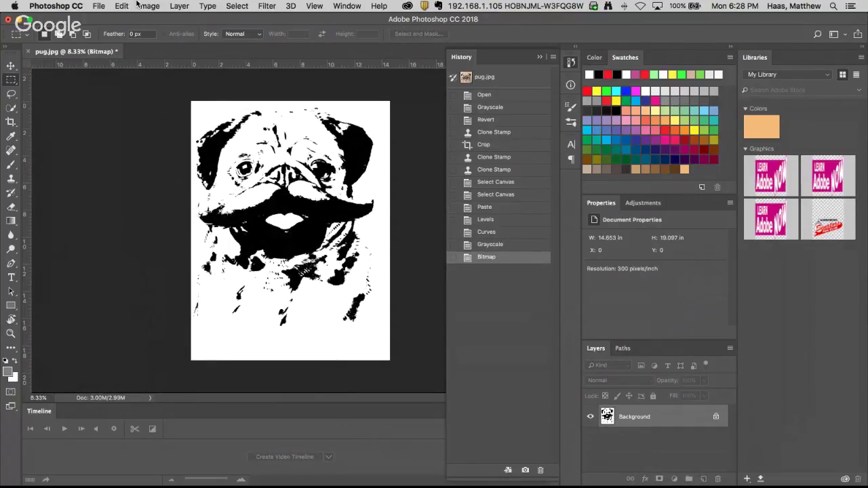
{"action": "key", "text": "super+z"}
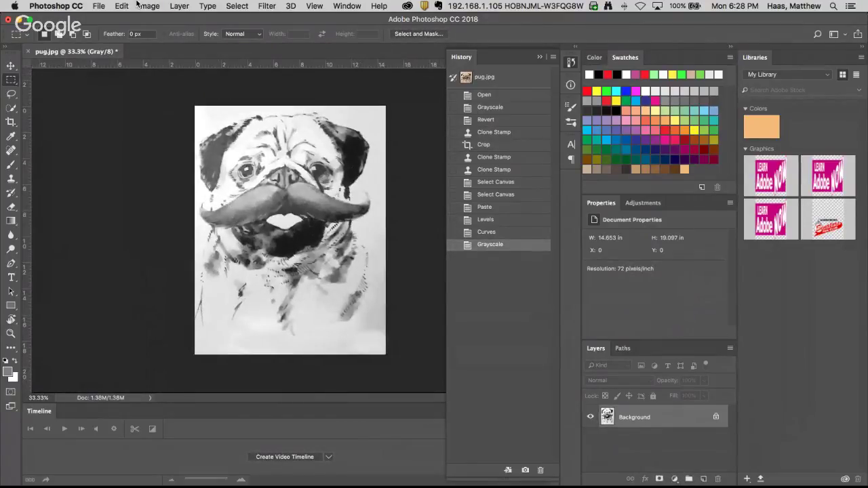
{"action": "key", "text": "super+z"}
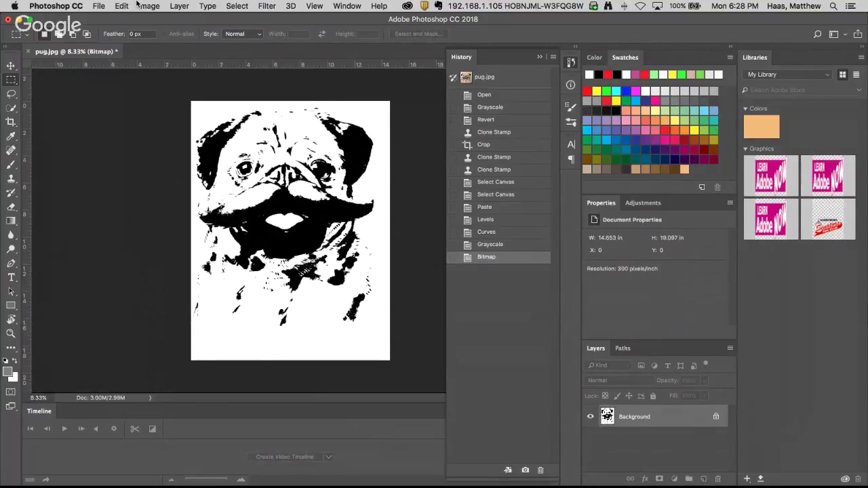
{"action": "key", "text": "super+z"}
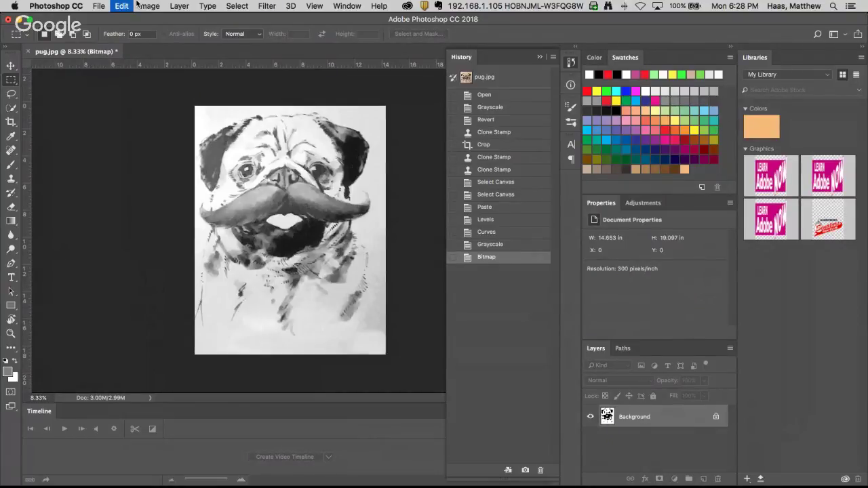
- Try outlining the grey shading patches on both sides of the pug's neck with the Lasso tool, and deselect
{"action": "left_click", "coordinate": [303, 285]}
{"action": "left_click", "coordinate": [204, 257]}
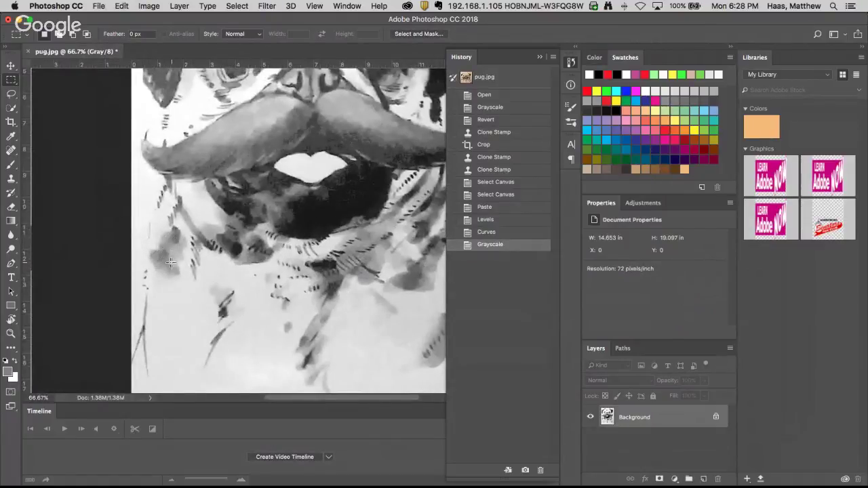
{"action": "scroll", "coordinate": [295, 270], "scroll_direction": "right", "scroll_amount": 3}
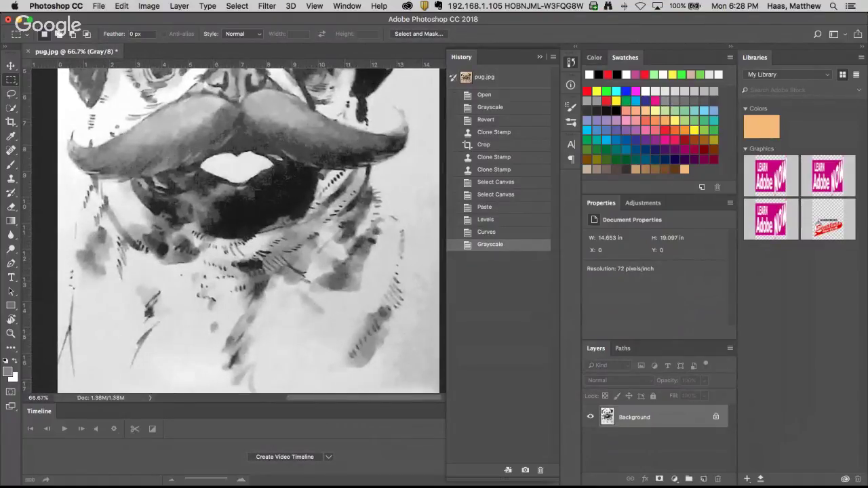
{"action": "left_click", "coordinate": [11, 108]}
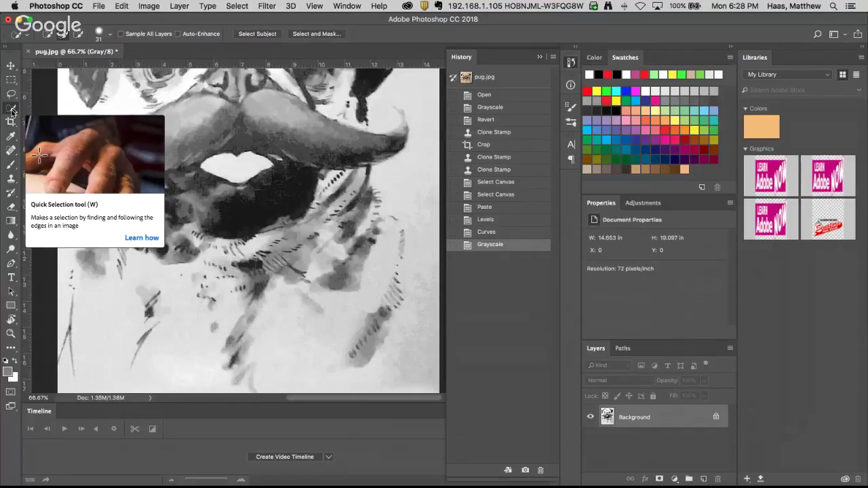
{"action": "left_click", "coordinate": [11, 93]}
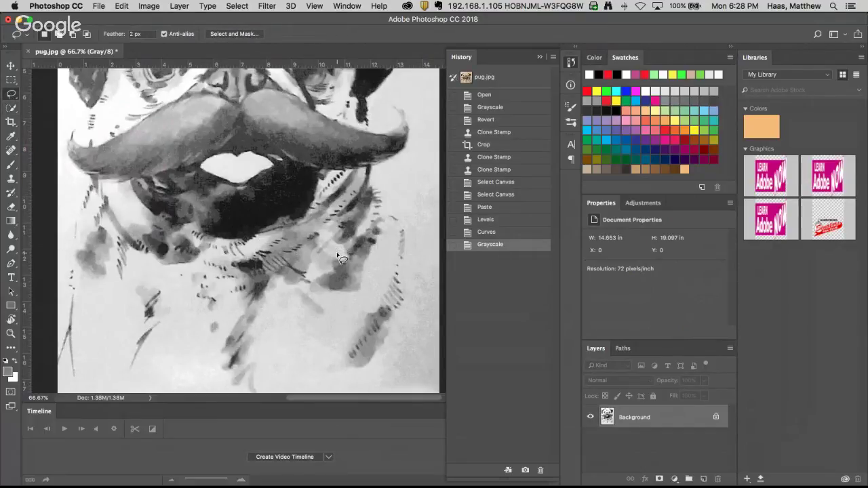
{"action": "mouse_move", "coordinate": [343, 260]}
{"action": "left_mouse_down"}
{"action": "mouse_move", "coordinate": [306, 293]}
{"action": "mouse_move", "coordinate": [347, 306]}
{"action": "mouse_move", "coordinate": [345, 256]}
{"action": "left_mouse_up"}
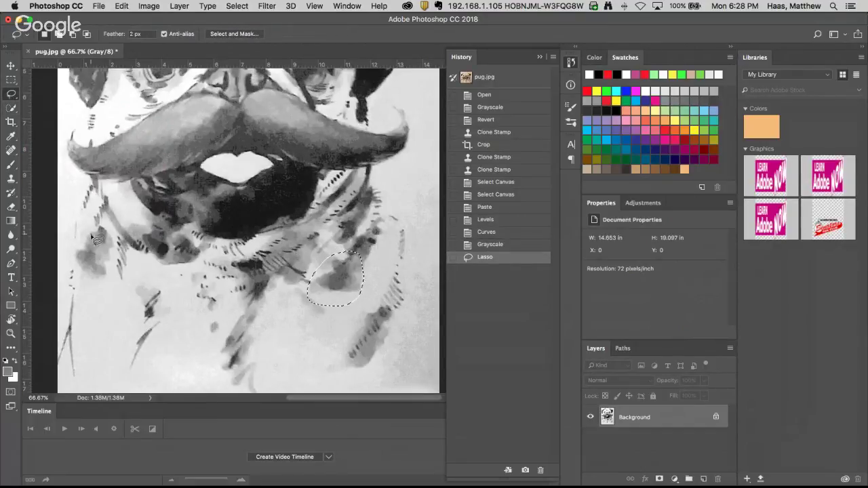
{"action": "mouse_move", "coordinate": [95, 239]}
{"action": "left_mouse_down"}
{"action": "mouse_move", "coordinate": [69, 272]}
{"action": "mouse_move", "coordinate": [100, 281]}
{"action": "mouse_move", "coordinate": [109, 256]}
{"action": "mouse_move", "coordinate": [98, 225]}
{"action": "left_mouse_up"}
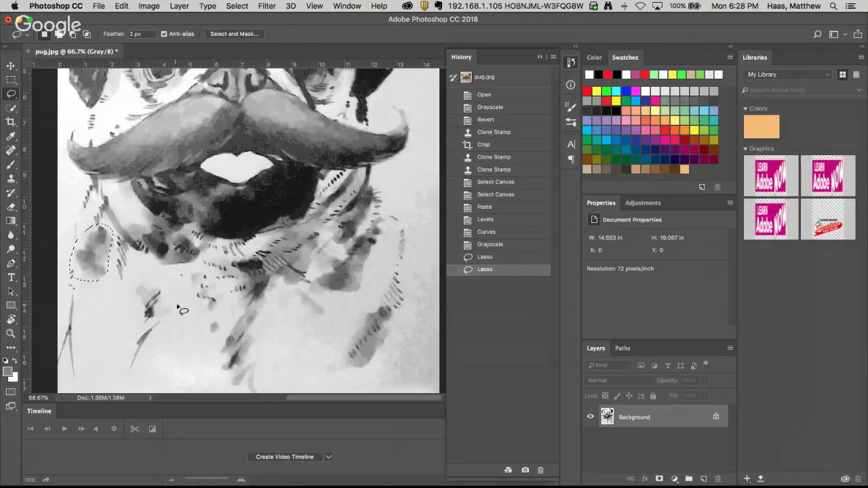
{"action": "left_click", "coordinate": [183, 311]}
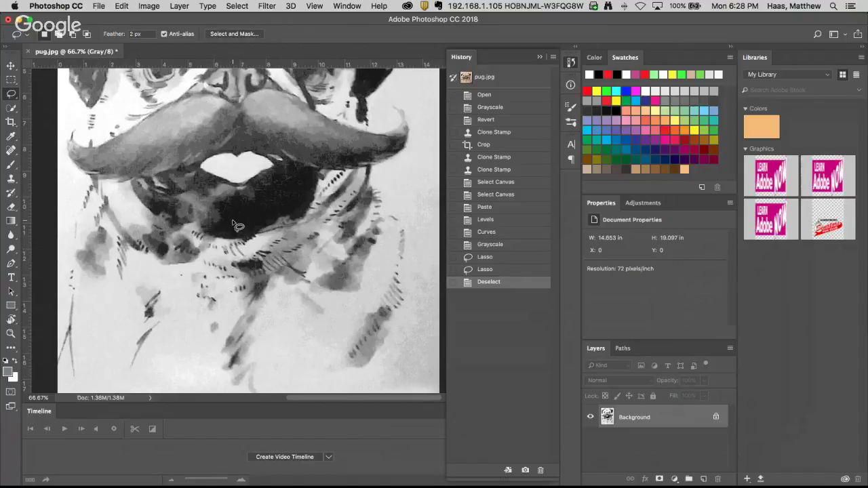
{"action": "key", "text": "h"}
{"action": "left_click_drag", "start_coordinate": [232, 227], "coordinate": [232, 225]}
{"action": "scroll", "coordinate": [232, 226], "scroll_direction": "up", "scroll_amount": 5}
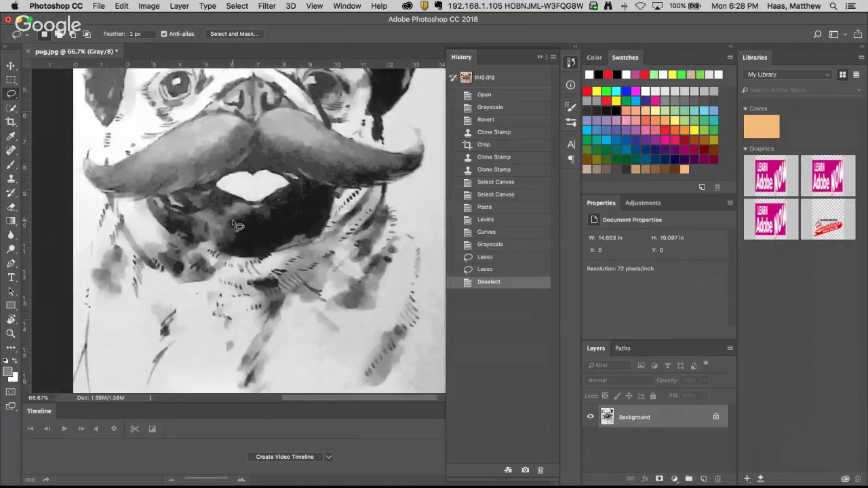
{"action": "scroll", "coordinate": [232, 223], "scroll_direction": "down", "scroll_amount": 5}
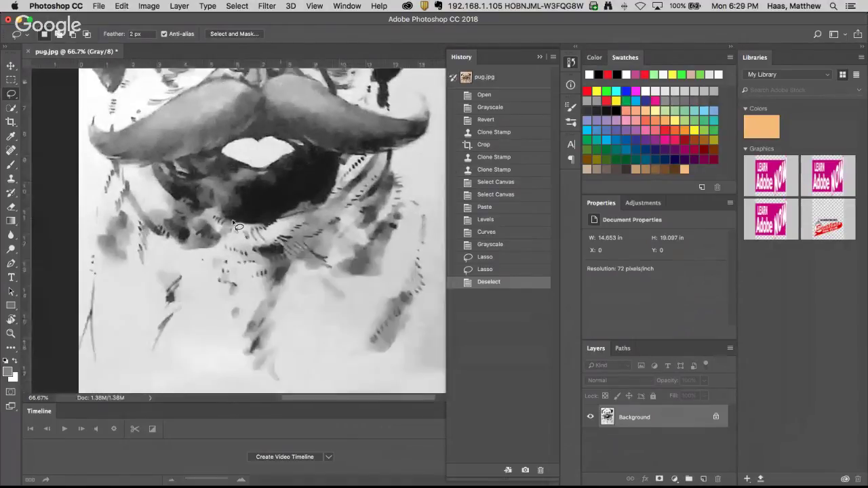
{"action": "scroll", "coordinate": [232, 222], "scroll_direction": "up", "scroll_amount": 4}
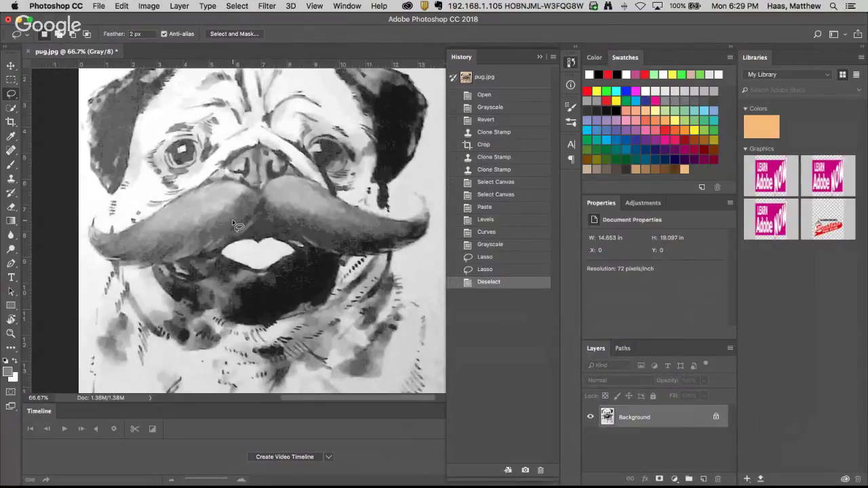
- View the program's version information and close it
{"action": "left_click", "coordinate": [56, 6]}
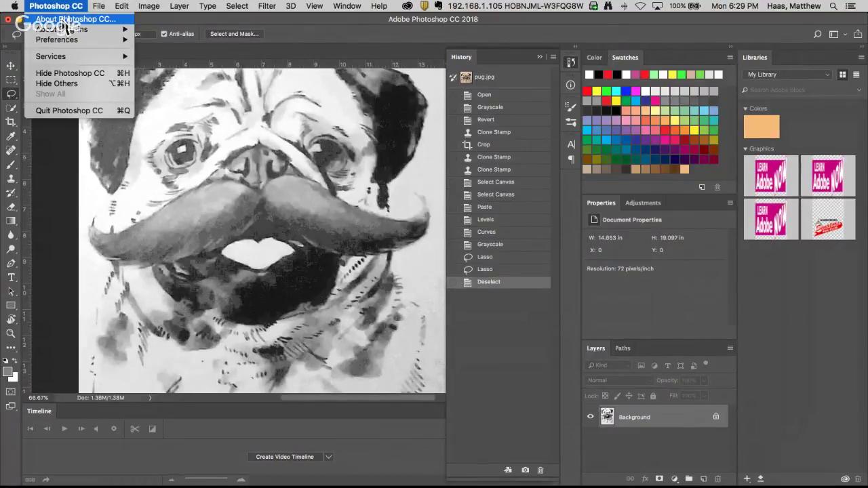
{"action": "left_click", "coordinate": [68, 22]}
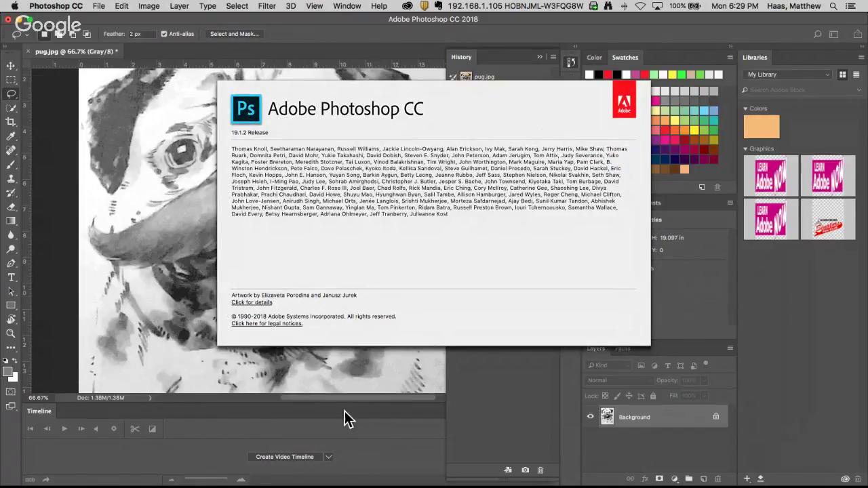
{"action": "left_click", "coordinate": [393, 294]}
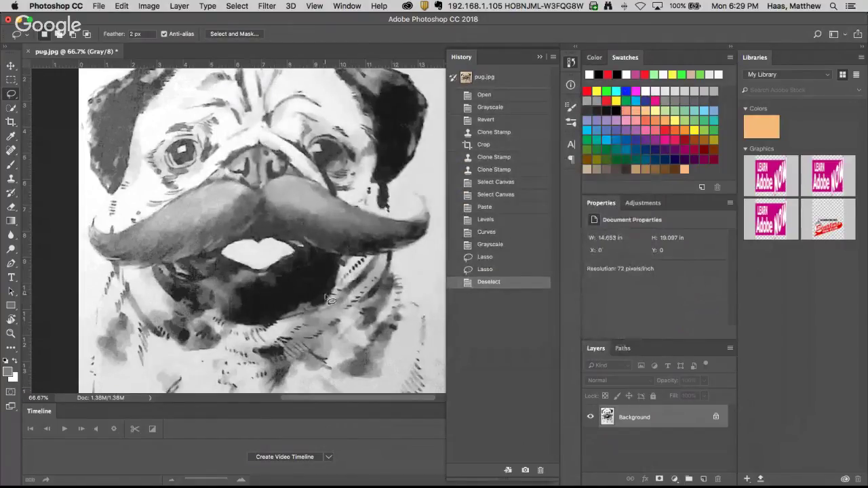
- Lasso the grey patch on the left side of the pug's neck, lighten it with Curves at input 39 and output 21, and deselect
{"action": "scroll", "coordinate": [281, 291], "scroll_direction": "down", "scroll_amount": 5}
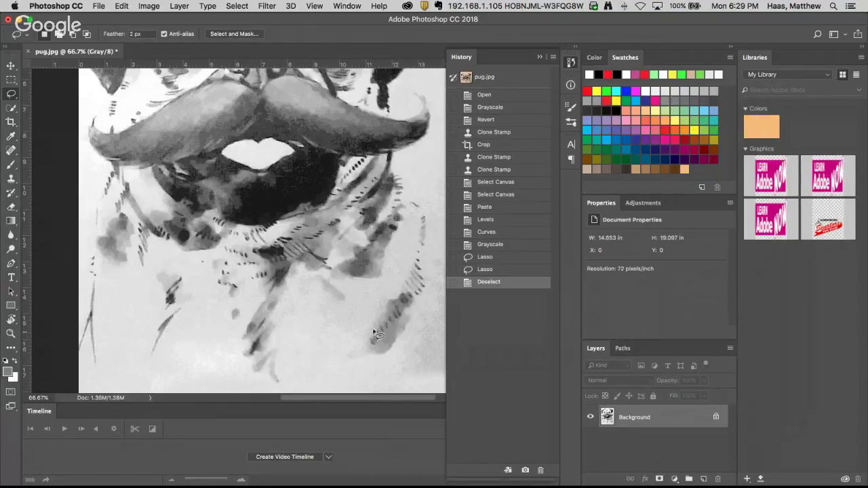
{"action": "mouse_move", "coordinate": [108, 216]}
{"action": "left_mouse_down"}
{"action": "mouse_move", "coordinate": [86, 247]}
{"action": "mouse_move", "coordinate": [111, 269]}
{"action": "mouse_move", "coordinate": [133, 246]}
{"action": "left_mouse_up"}
{"action": "left_click_drag", "start_coordinate": [133, 215], "coordinate": [134, 217]}
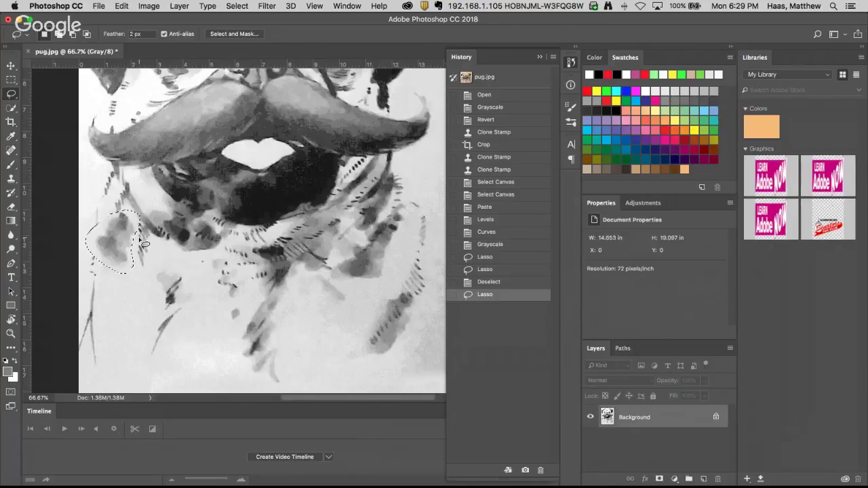
{"action": "key", "text": "super+m"}
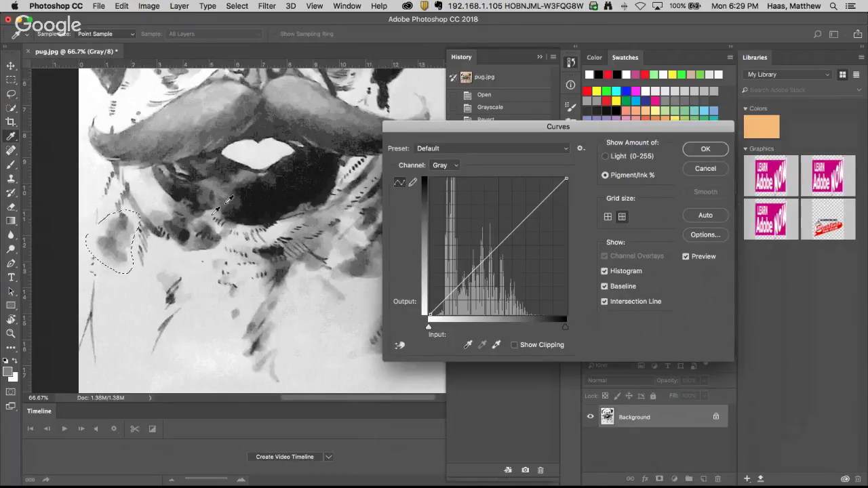
{"action": "left_click_drag", "start_coordinate": [445, 129], "coordinate": [265, 138]}
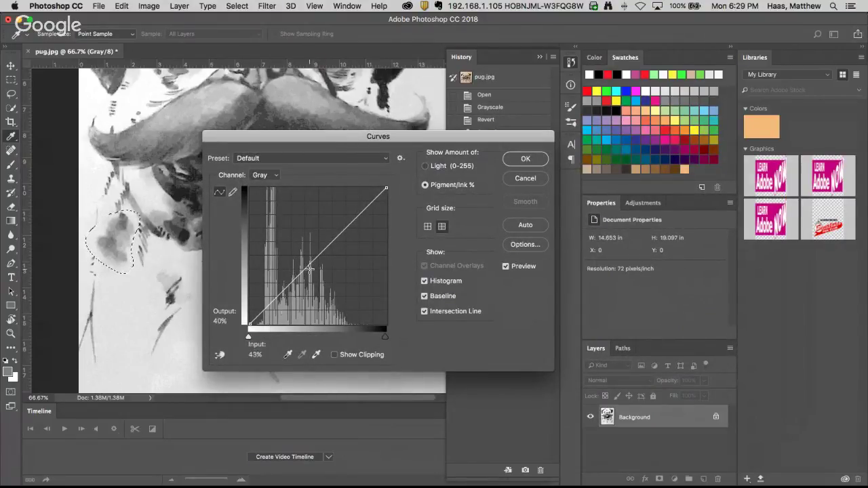
{"action": "left_click_drag", "start_coordinate": [305, 269], "coordinate": [303, 295]}
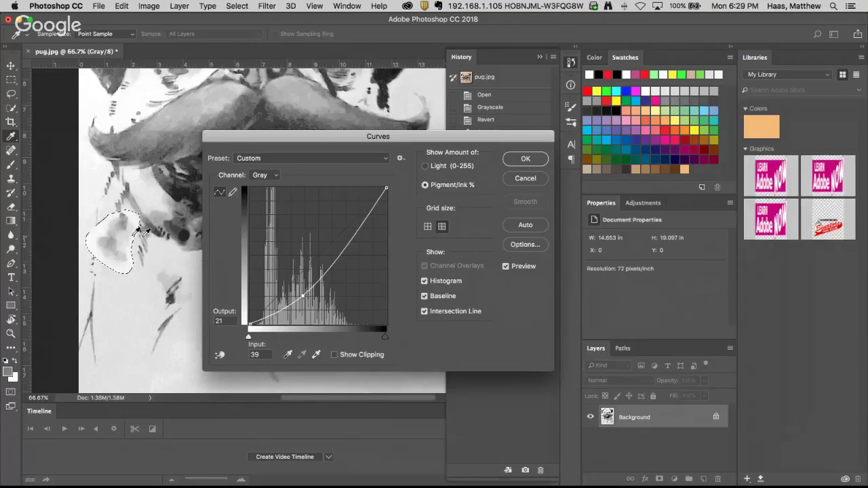
{"action": "left_click", "coordinate": [526, 160]}
{"action": "key", "text": "ctrl+d"}
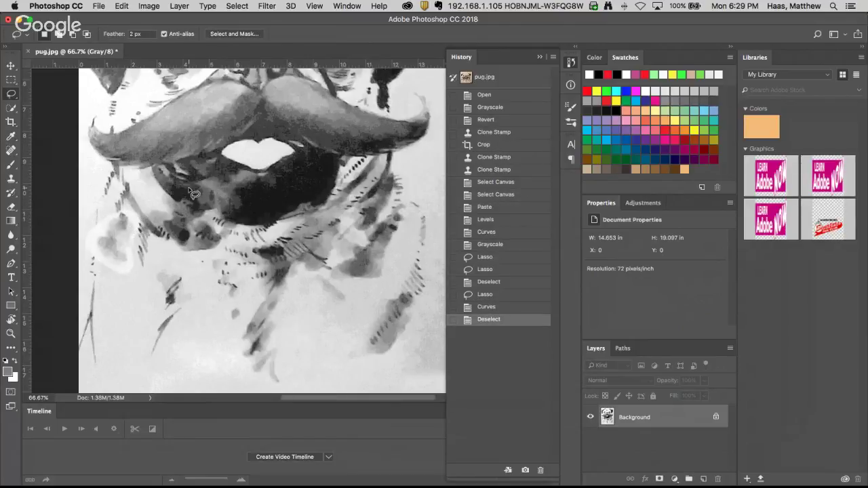
- Try converting the image to Bitmap mode at 300 pixels/inch to check the neck patch, and undo the conversion
{"action": "scroll", "coordinate": [193, 194], "scroll_direction": "down", "scroll_amount": 1}
{"action": "left_click", "coordinate": [149, 5]}
{"action": "mouse_move", "coordinate": [156, 25]}
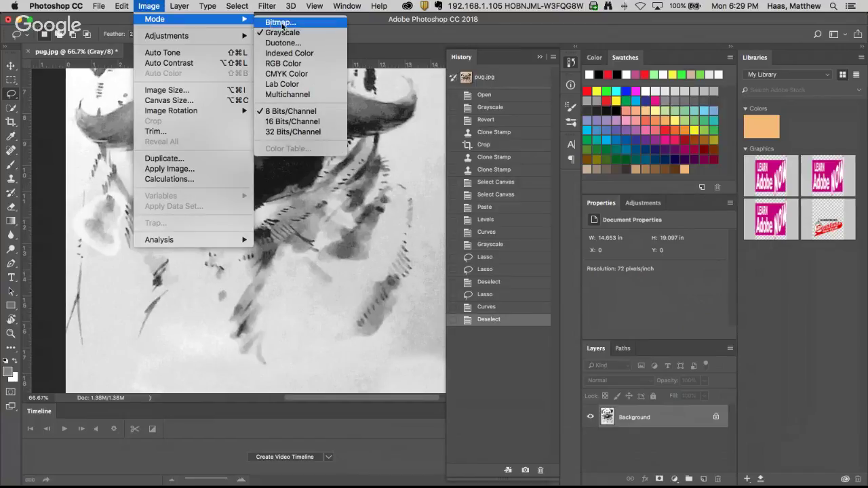
{"action": "left_click", "coordinate": [278, 26]}
{"action": "key", "text": "Return"}
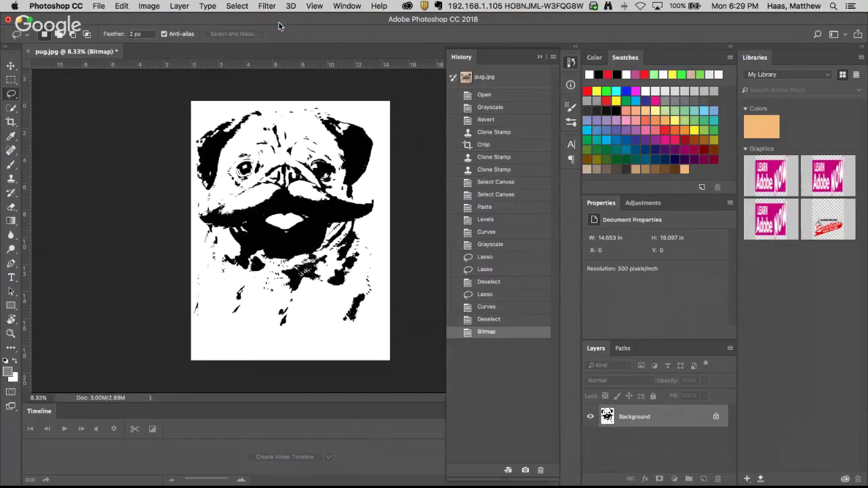
{"action": "left_click", "coordinate": [230, 265]}
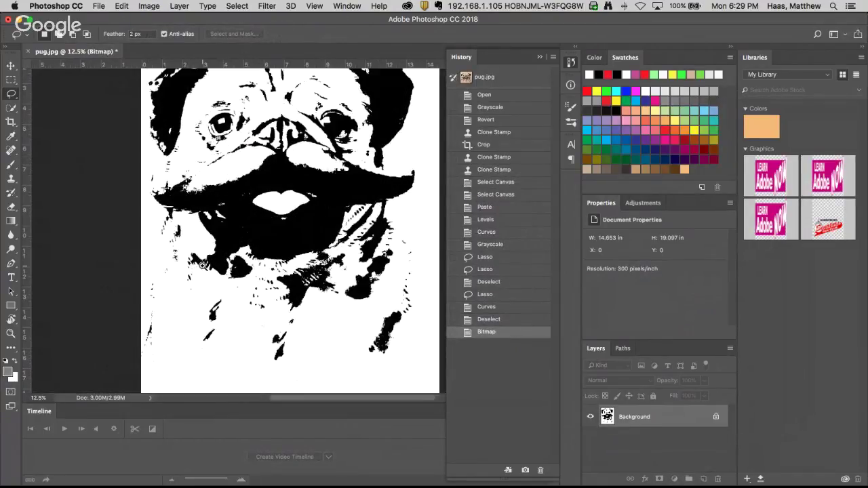
{"action": "left_click", "coordinate": [202, 266]}
{"action": "key", "text": "super+z"}
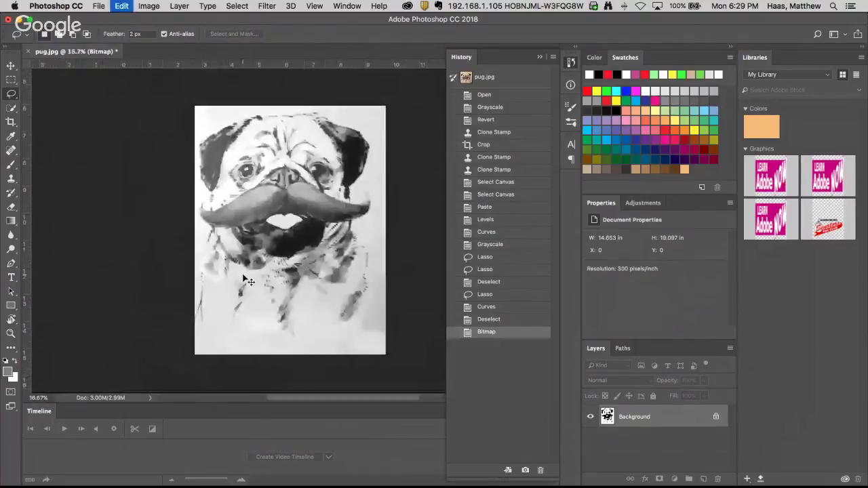
{"action": "left_click", "coordinate": [253, 273]}
{"action": "left_click", "coordinate": [248, 270]}
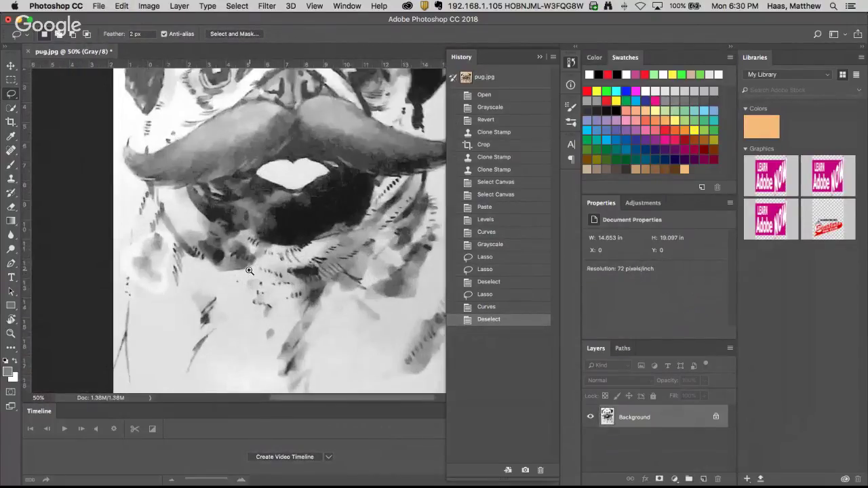
{"action": "left_click", "coordinate": [249, 271]}
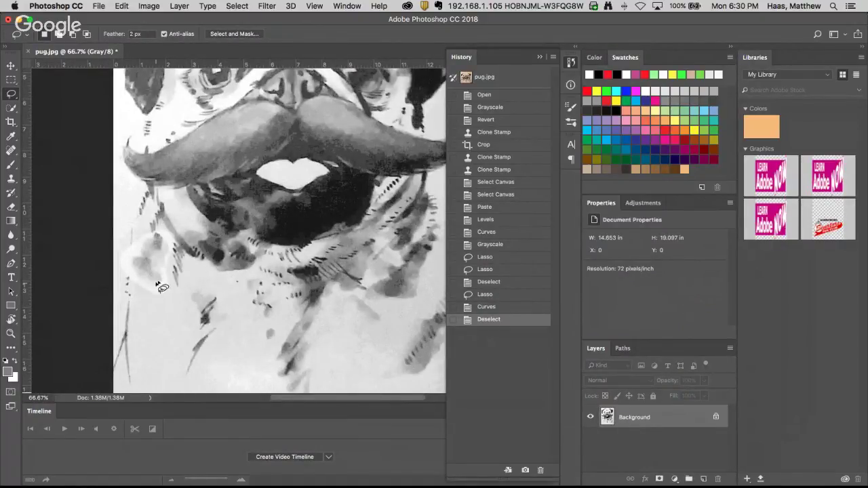
{"action": "scroll", "coordinate": [323, 298], "scroll_direction": "right", "scroll_amount": 10}
{"action": "scroll", "coordinate": [323, 298], "scroll_direction": "left", "scroll_amount": 4}
{"action": "left_click", "coordinate": [149, 6]}
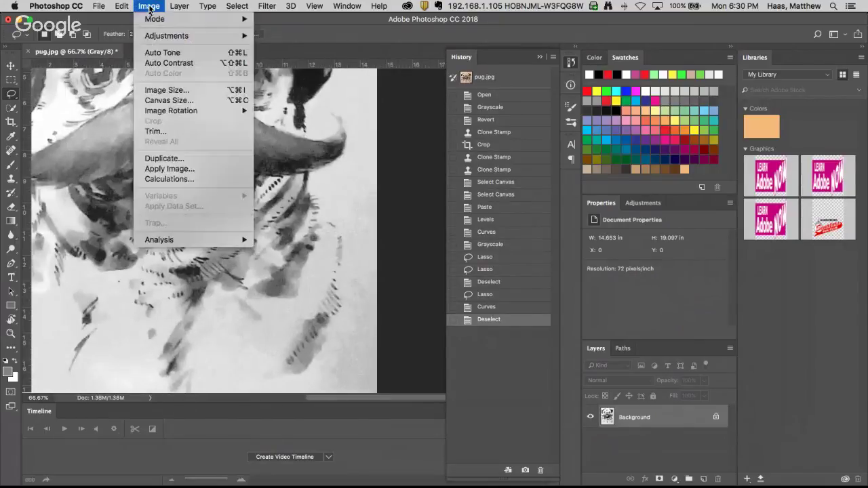
{"action": "mouse_move", "coordinate": [197, 19]}
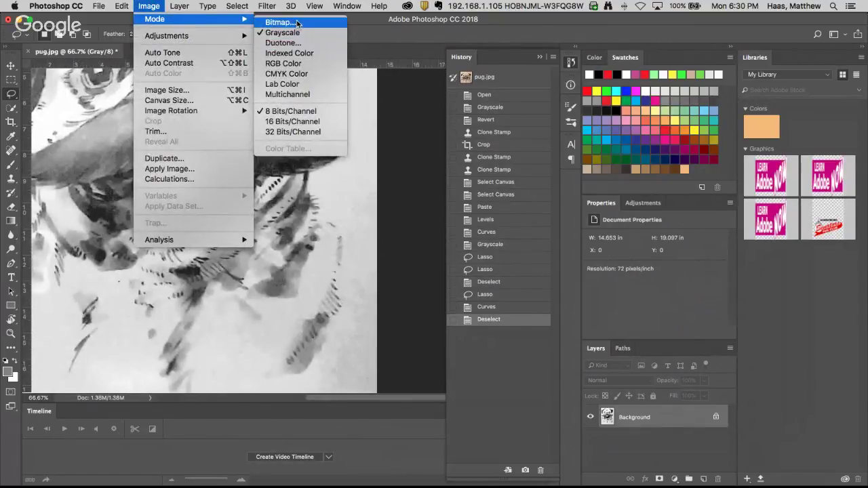
{"action": "left_click", "coordinate": [321, 254]}
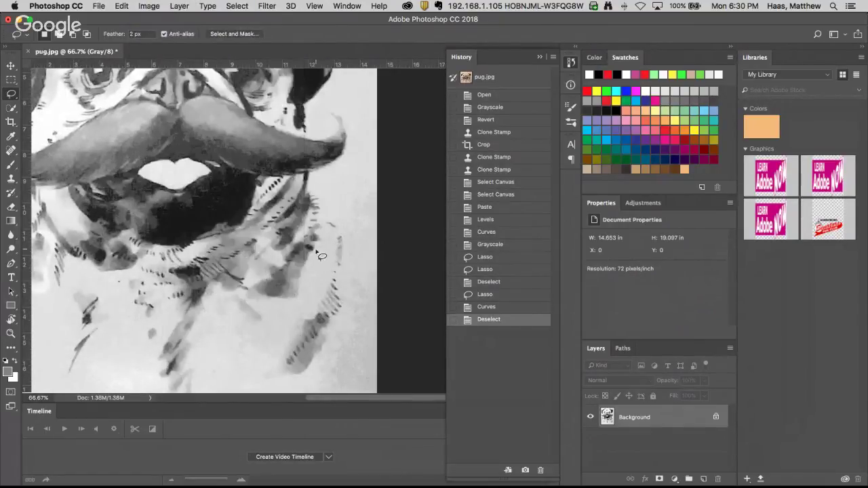
{"action": "left_click", "coordinate": [283, 234], "text": "alt"}
{"action": "left_click", "coordinate": [283, 234], "text": "alt"}
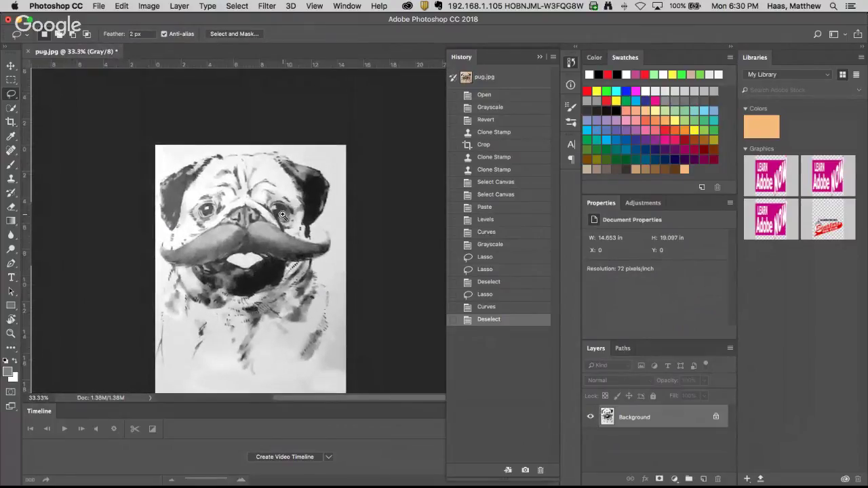
{"action": "left_click", "coordinate": [282, 215]}
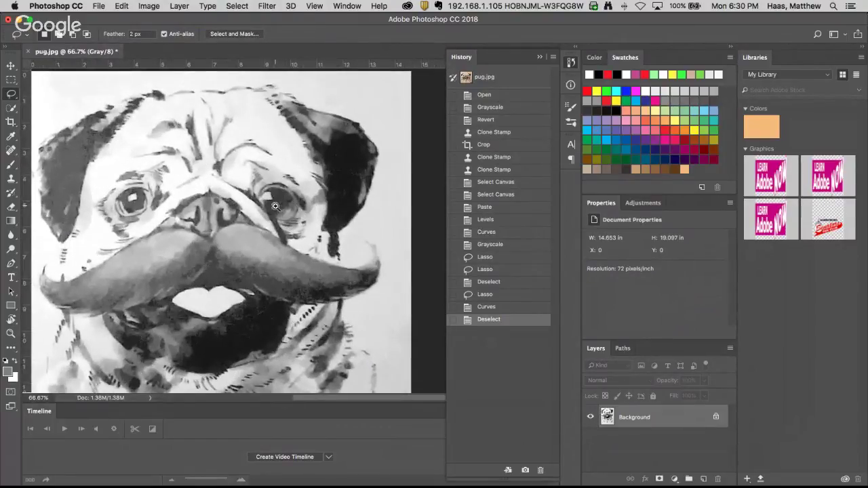
- Try converting the image to Bitmap mode at 300 pixels/inch with 50% Threshold, inspect the eye on the right, and undo the conversion
{"action": "left_click", "coordinate": [149, 6]}
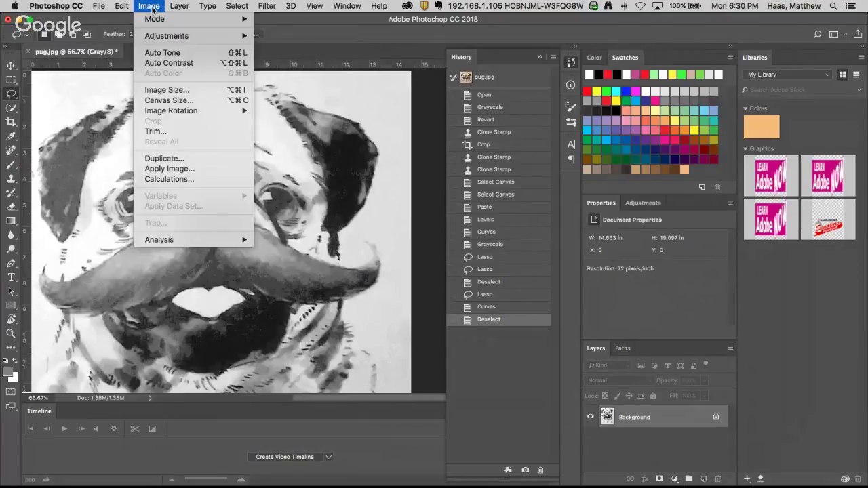
{"action": "mouse_move", "coordinate": [155, 19]}
{"action": "left_click", "coordinate": [289, 23]}
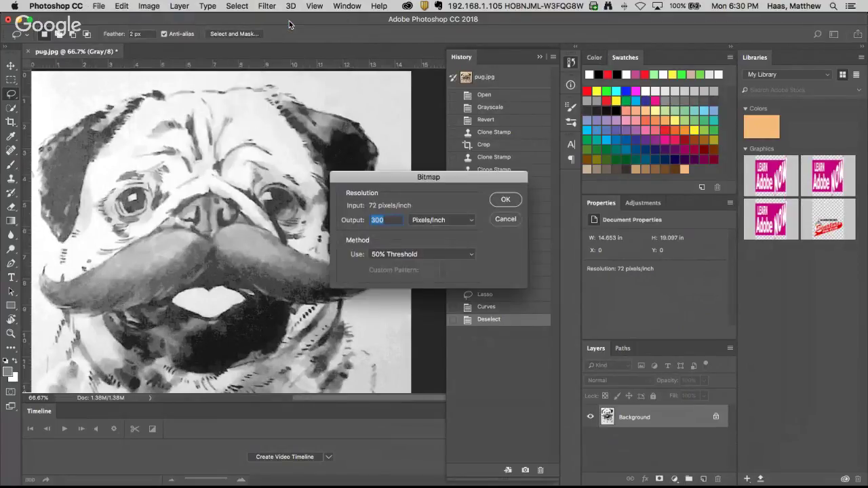
{"action": "left_click", "coordinate": [506, 200]}
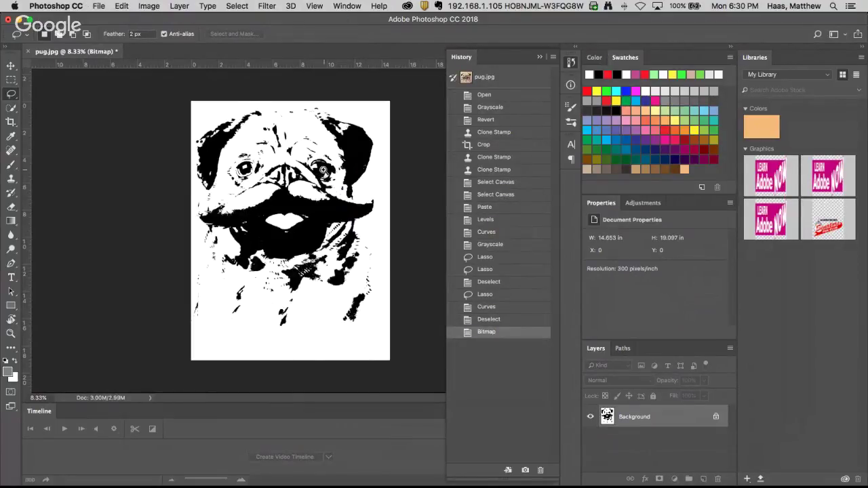
{"action": "scroll", "coordinate": [319, 174], "scroll_direction": "up", "scroll_amount": 3}
{"action": "scroll", "coordinate": [339, 179], "scroll_direction": "up", "scroll_amount": 1}
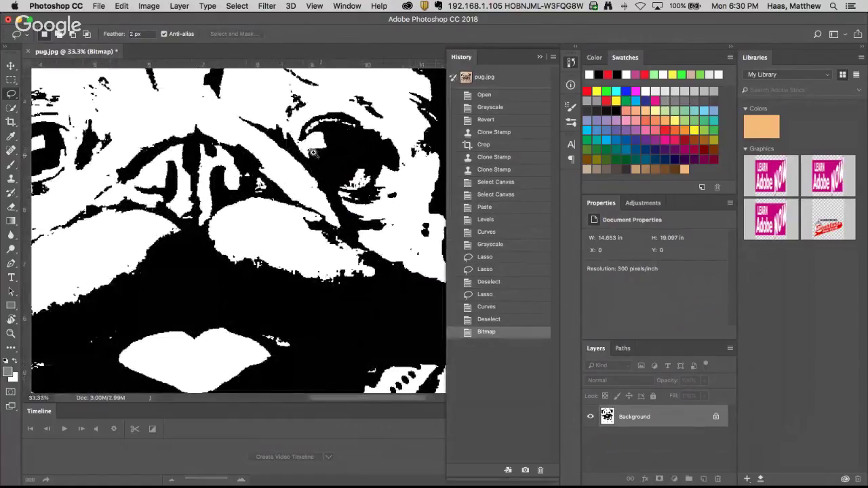
{"action": "scroll", "coordinate": [336, 163], "scroll_direction": "down", "scroll_amount": 2}
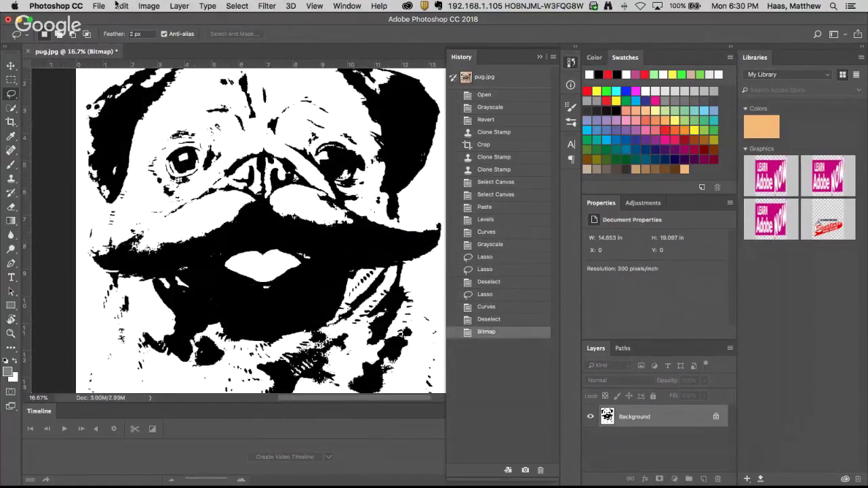
{"action": "key", "text": "super+z"}
- Lasso the pupil and iris of the eye on the right, lighten it with Curves at input 58 and output 42, and deselect
{"action": "scroll", "coordinate": [330, 178], "scroll_direction": "up", "scroll_amount": 5}
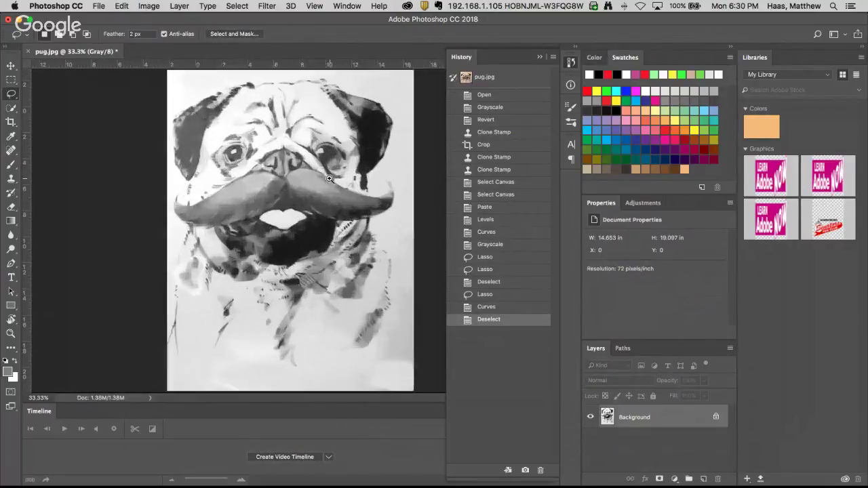
{"action": "left_click_drag", "start_coordinate": [330, 179], "coordinate": [280, 238]}
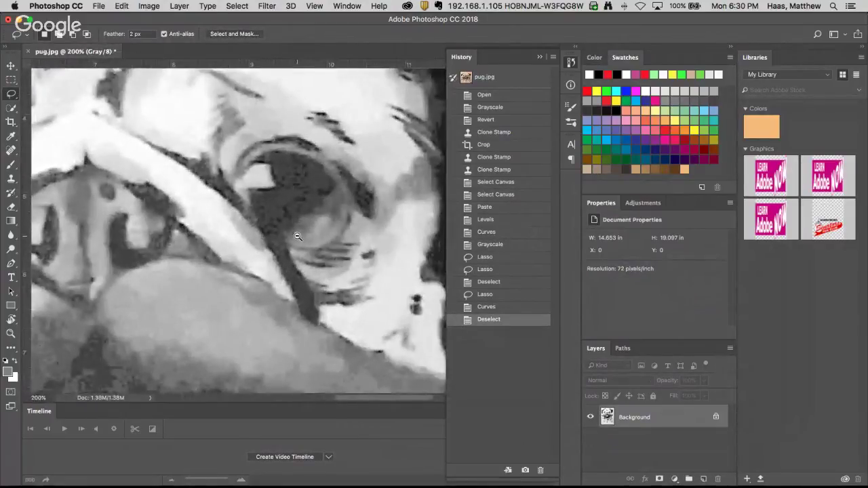
{"action": "left_click", "coordinate": [297, 236], "text": "alt"}
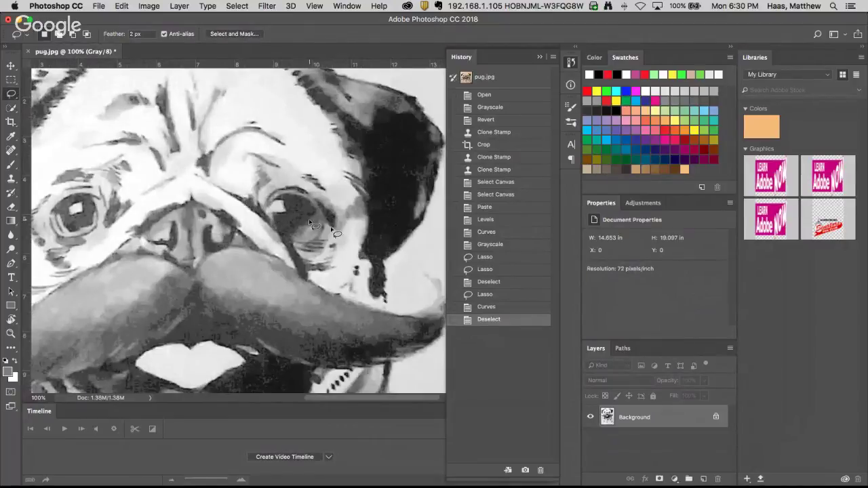
{"action": "mouse_move", "coordinate": [288, 198]}
{"action": "left_mouse_down"}
{"action": "mouse_move", "coordinate": [318, 208]}
{"action": "mouse_move", "coordinate": [324, 229]}
{"action": "mouse_move", "coordinate": [315, 242]}
{"action": "mouse_move", "coordinate": [281, 238]}
{"action": "mouse_move", "coordinate": [269, 220]}
{"action": "mouse_move", "coordinate": [286, 198]}
{"action": "left_mouse_up"}
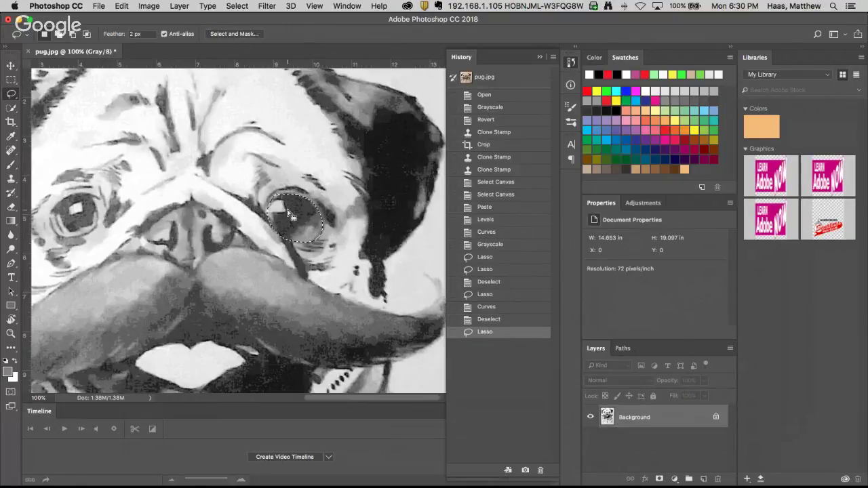
{"action": "key", "text": "ctrl+m"}
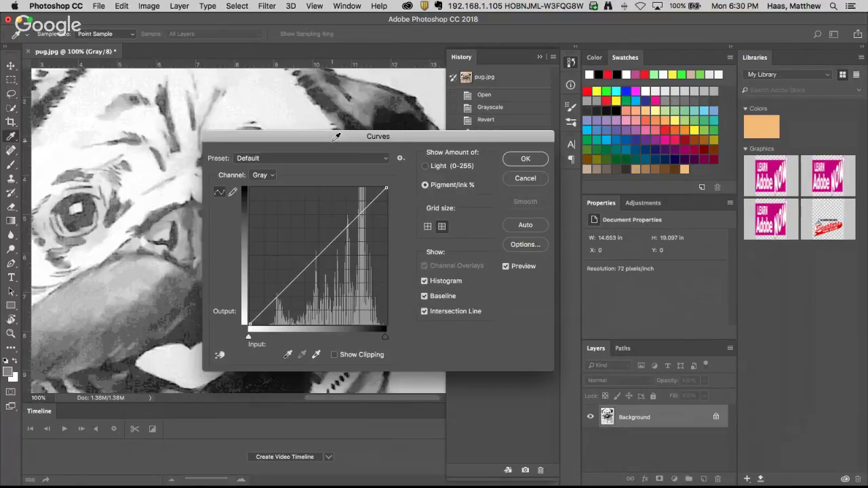
{"action": "left_click_drag", "start_coordinate": [335, 137], "coordinate": [492, 120]}
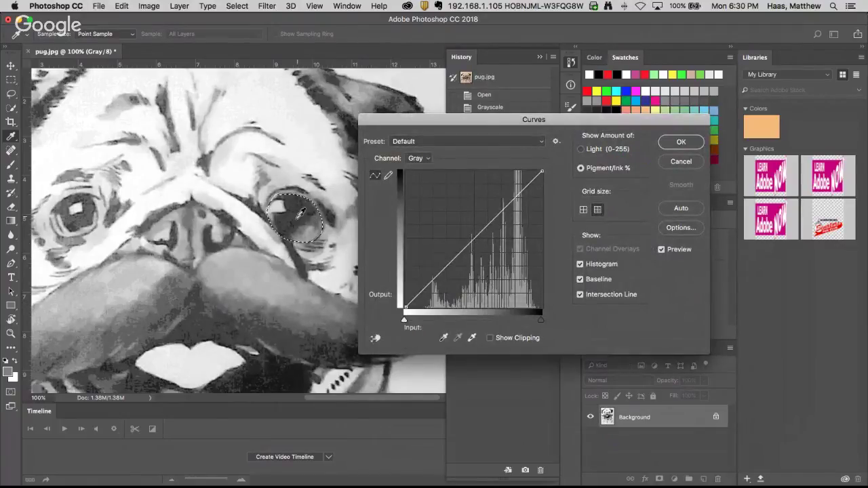
{"action": "left_click_drag", "start_coordinate": [477, 235], "coordinate": [485, 251]}
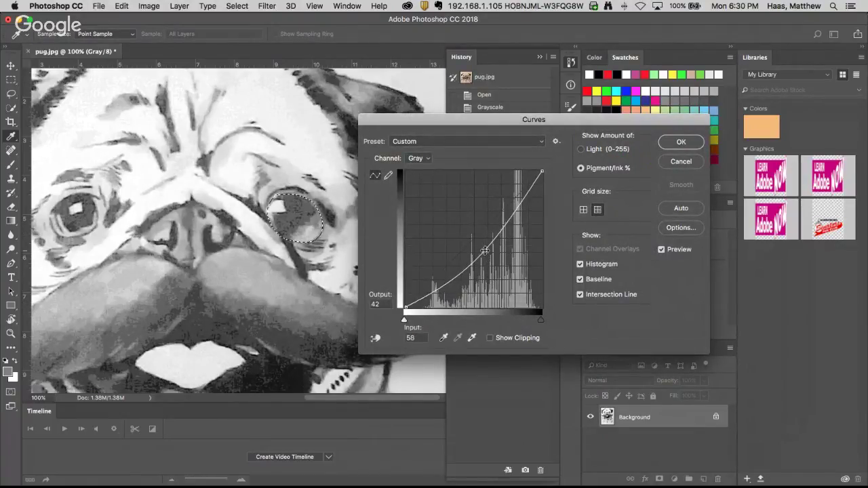
{"action": "left_click", "coordinate": [676, 143]}
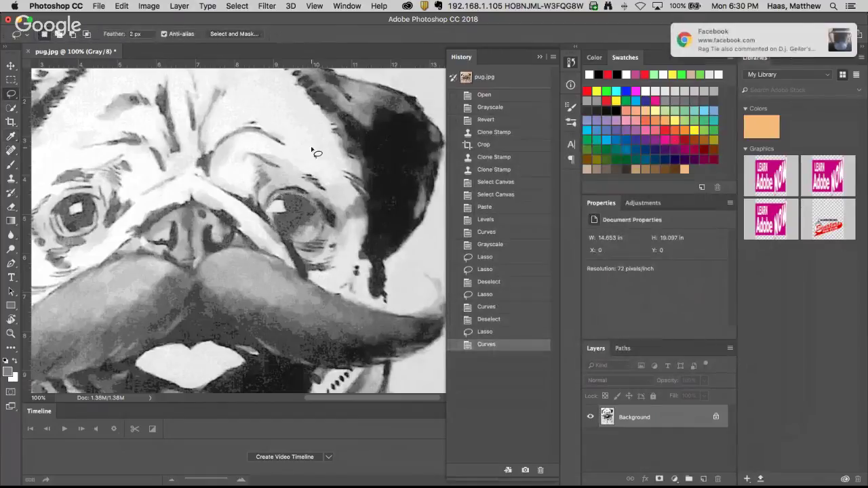
{"action": "key", "text": "super+d"}
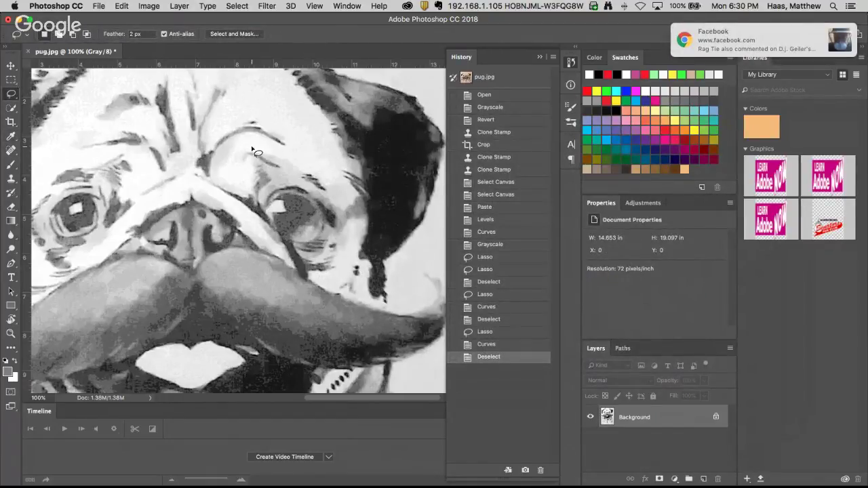
- Convert the image to Bitmap mode at 300 pixels/inch using the 50% Threshold method
{"action": "left_click", "coordinate": [149, 6]}
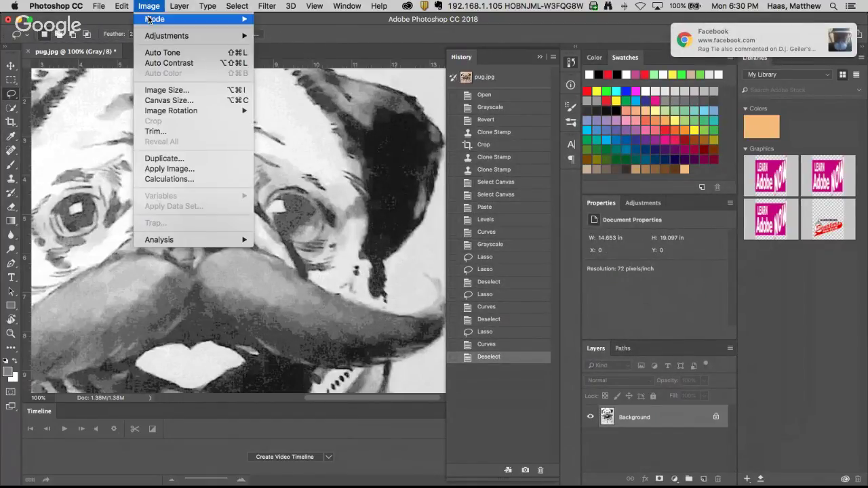
{"action": "mouse_move", "coordinate": [204, 18]}
{"action": "left_click", "coordinate": [269, 23]}
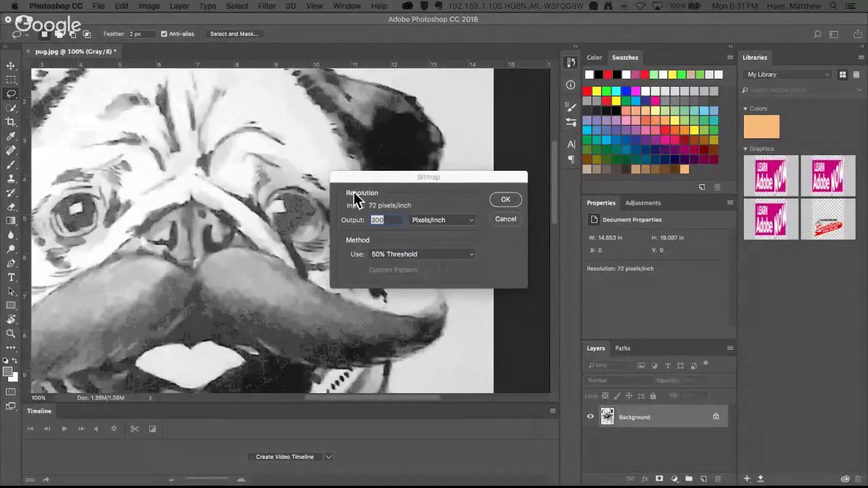
{"action": "left_click_drag", "start_coordinate": [378, 177], "coordinate": [419, 186]}
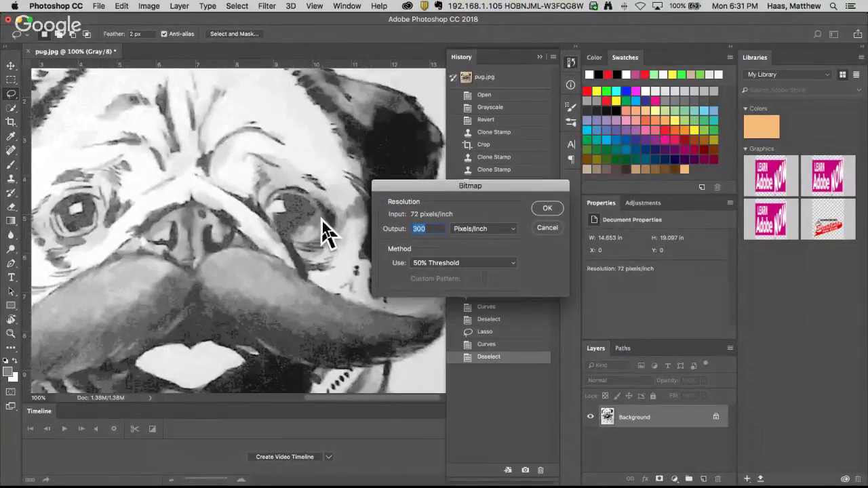
{"action": "left_click", "coordinate": [546, 208]}
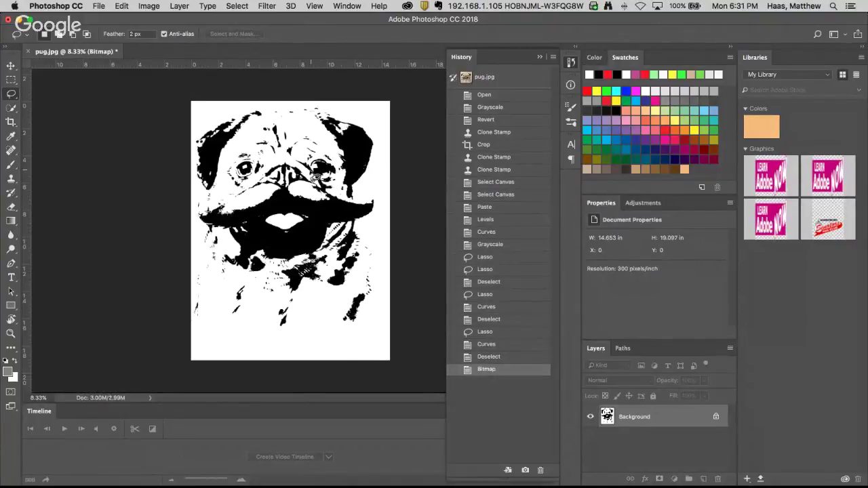
- Examine the bitmap result around the eye on the right, the mustache, the chin and the chest
{"action": "key", "text": "super+equal"}
{"action": "scroll", "coordinate": [332, 184], "scroll_direction": "up", "scroll_amount": 2}
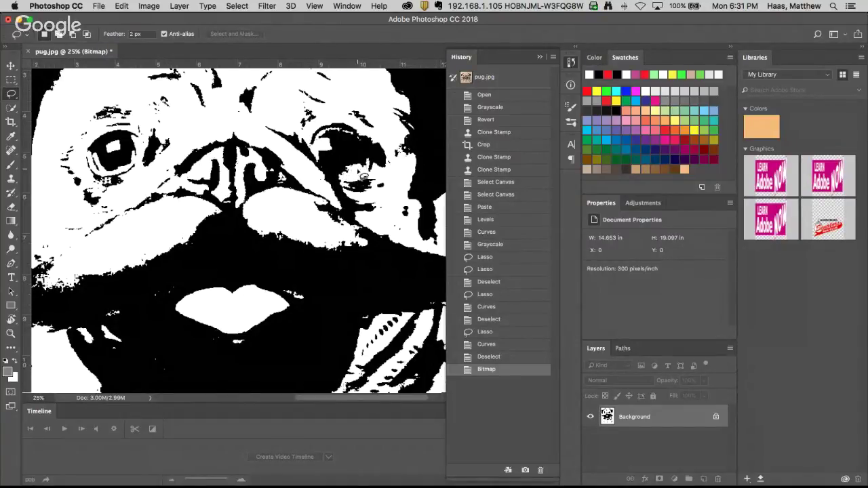
{"action": "scroll", "coordinate": [350, 196], "scroll_direction": "down", "scroll_amount": 2}
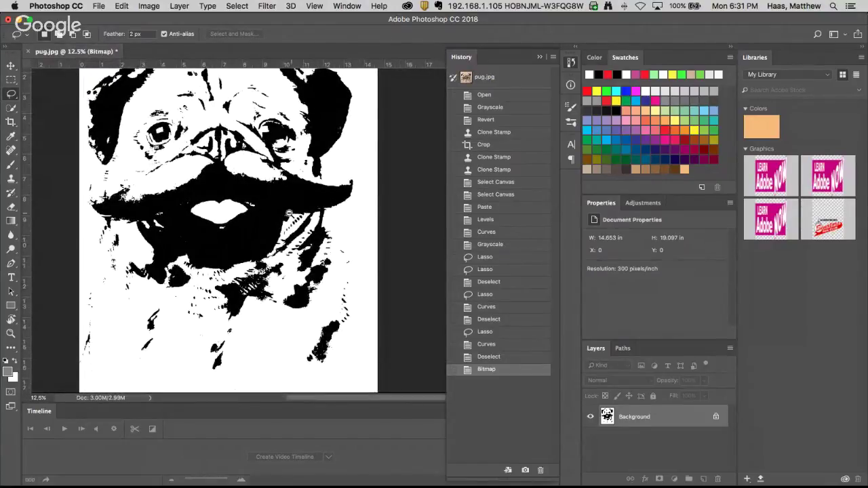
{"action": "scroll", "coordinate": [283, 215], "scroll_direction": "down", "scroll_amount": 1}
{"action": "scroll", "coordinate": [276, 204], "scroll_direction": "up", "scroll_amount": 1}
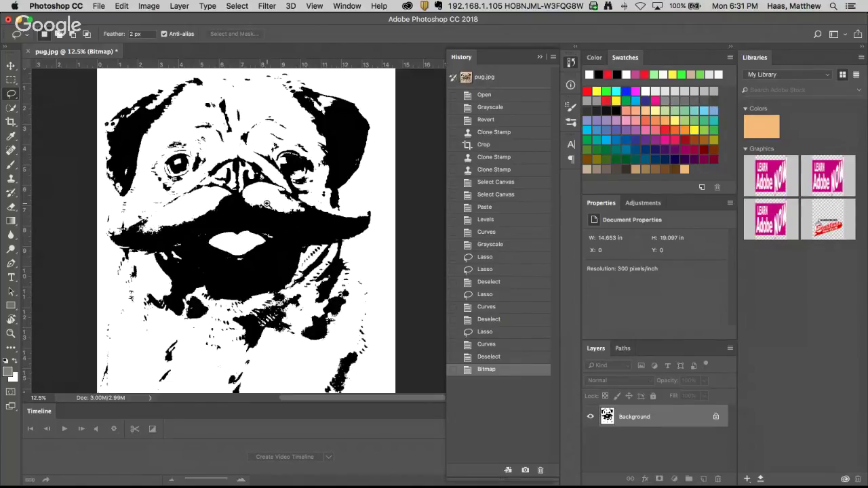
{"action": "scroll", "coordinate": [267, 204], "scroll_direction": "down", "scroll_amount": 2}
{"action": "scroll", "coordinate": [283, 240], "scroll_direction": "up", "scroll_amount": 2}
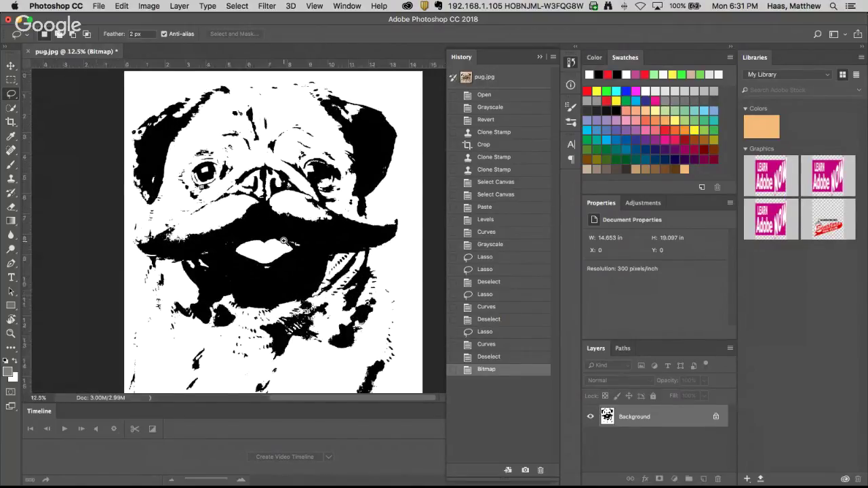
{"action": "scroll", "coordinate": [283, 241], "scroll_direction": "up", "scroll_amount": 1}
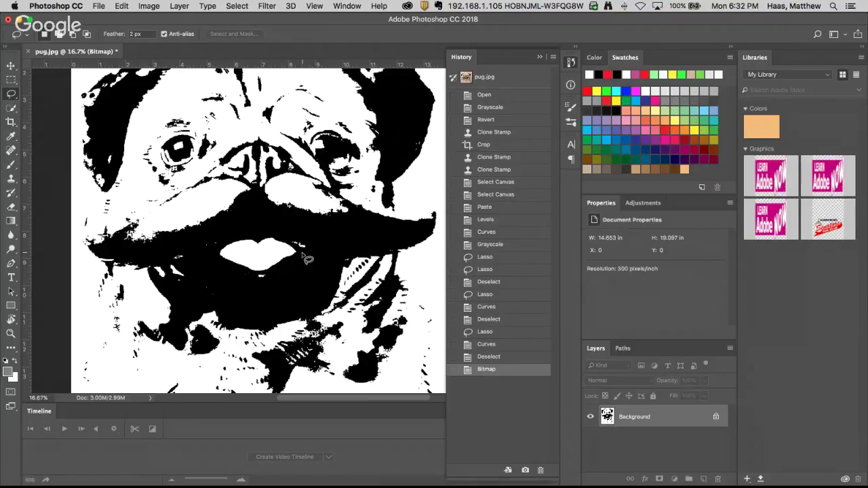
{"action": "scroll", "coordinate": [341, 312], "scroll_direction": "down", "scroll_amount": 5}
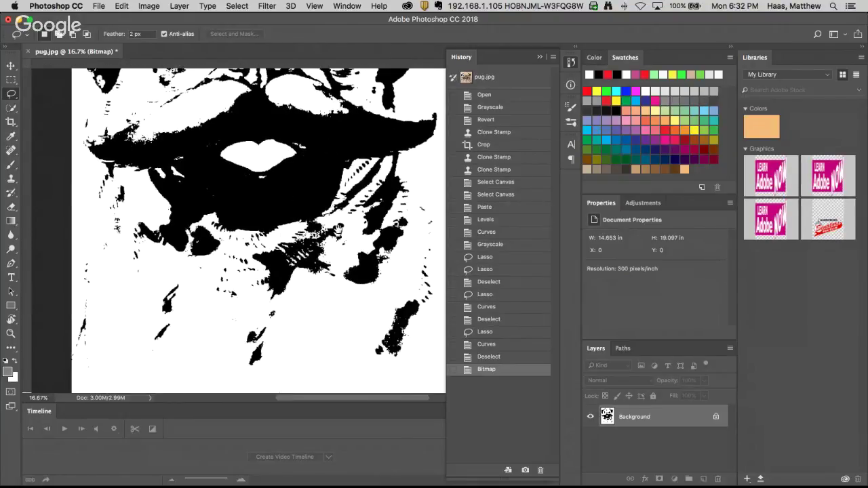
{"action": "scroll", "coordinate": [341, 312], "scroll_direction": "up", "scroll_amount": 1}
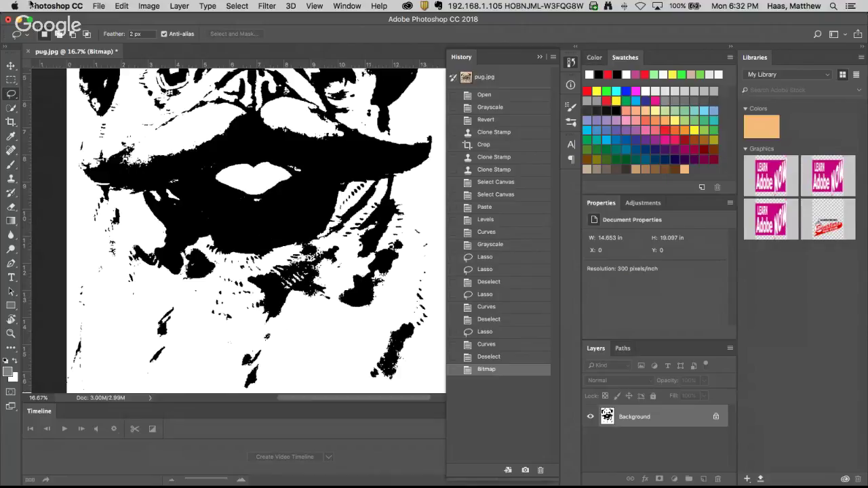
- Save the bitmap as a Photoshop file named pug-scroll-saw.psd in the photos_and_pdfs-to-import folder
{"action": "left_click", "coordinate": [78, 6]}
{"action": "mouse_move", "coordinate": [99, 10]}
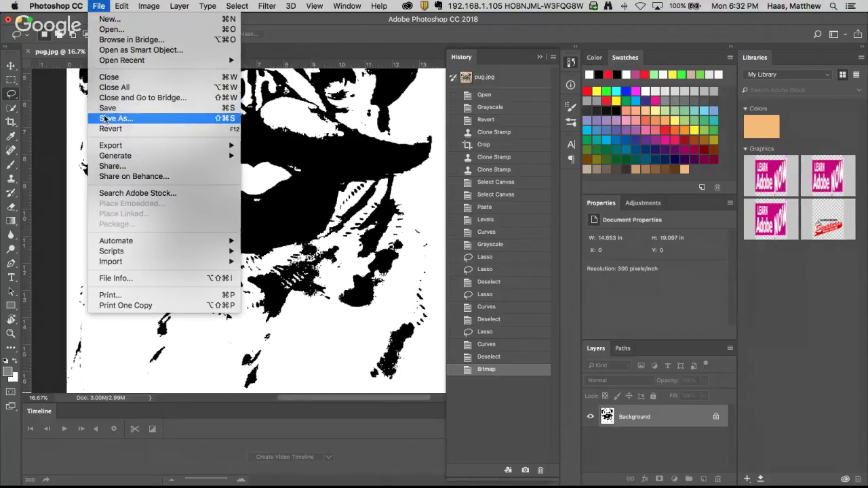
{"action": "left_click", "coordinate": [257, 176]}
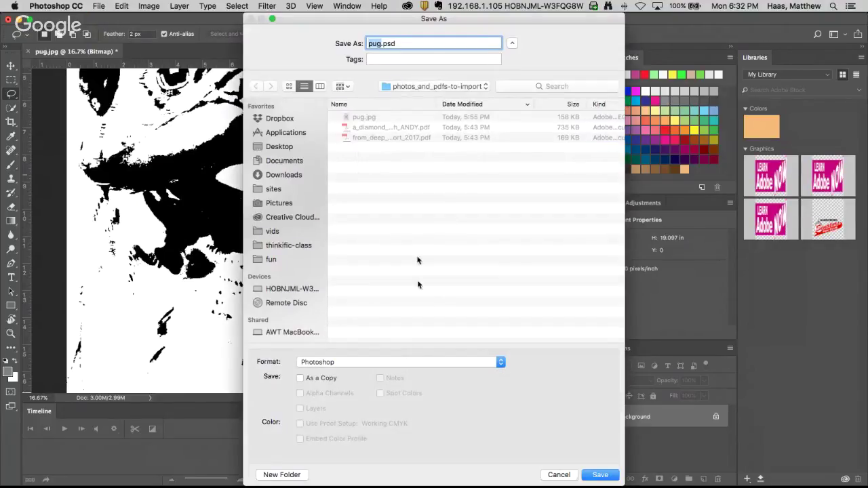
{"action": "left_click", "coordinate": [380, 44]}
{"action": "type", "text": "-scroll-saw"}
{"action": "key", "text": "Return"}
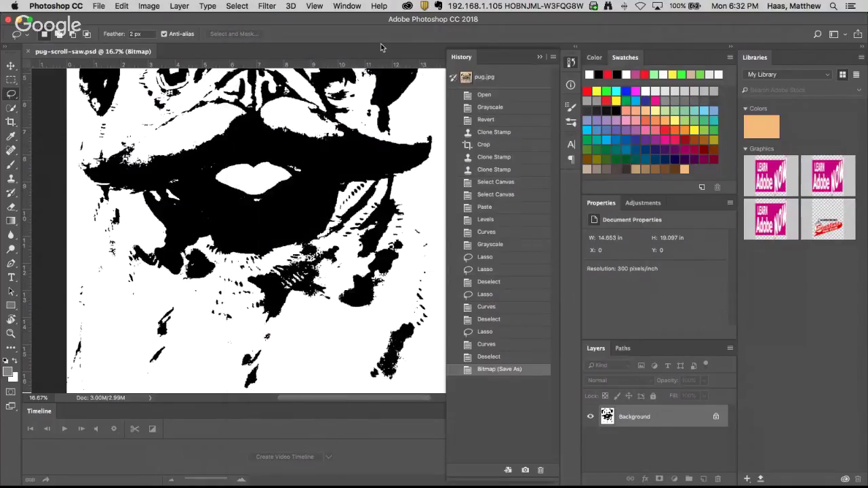
- Open the original pug.jpg and examine its mustache, mouth and neck shading up close
{"action": "left_click", "coordinate": [99, 5]}
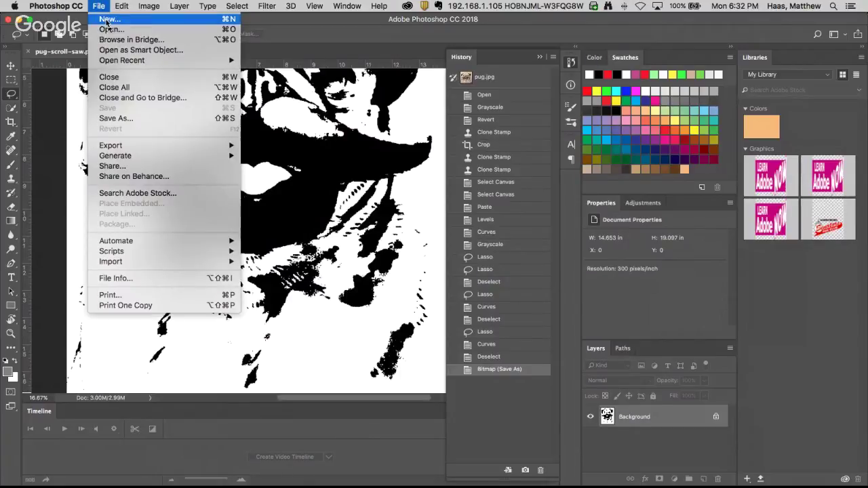
{"action": "left_click", "coordinate": [108, 21]}
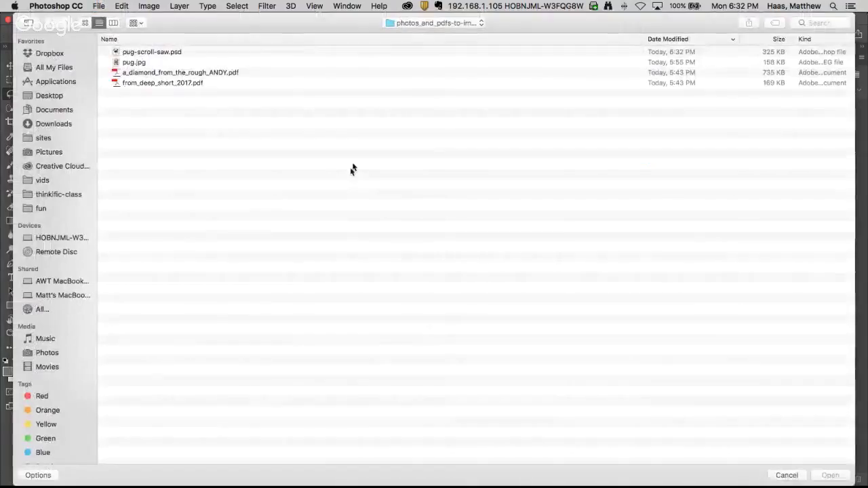
{"action": "double_click", "coordinate": [134, 62]}
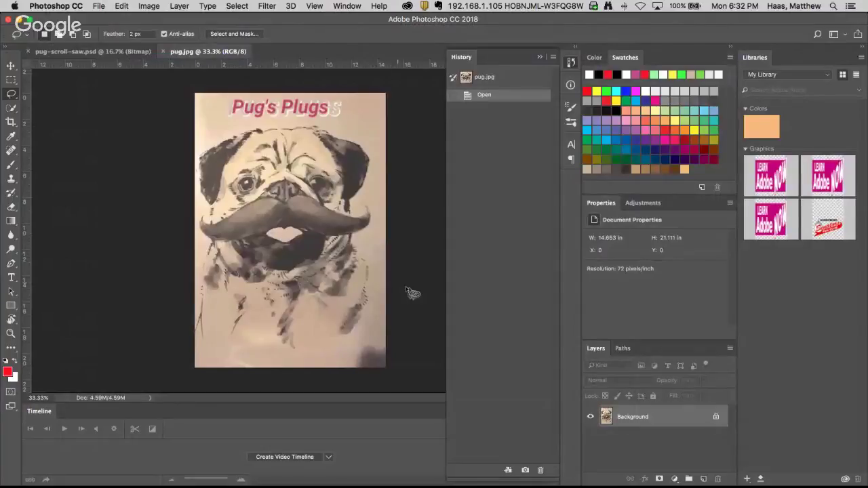
{"action": "left_click", "coordinate": [331, 291], "text": "alt"}
{"action": "left_click_drag", "start_coordinate": [313, 282], "coordinate": [412, 303]}
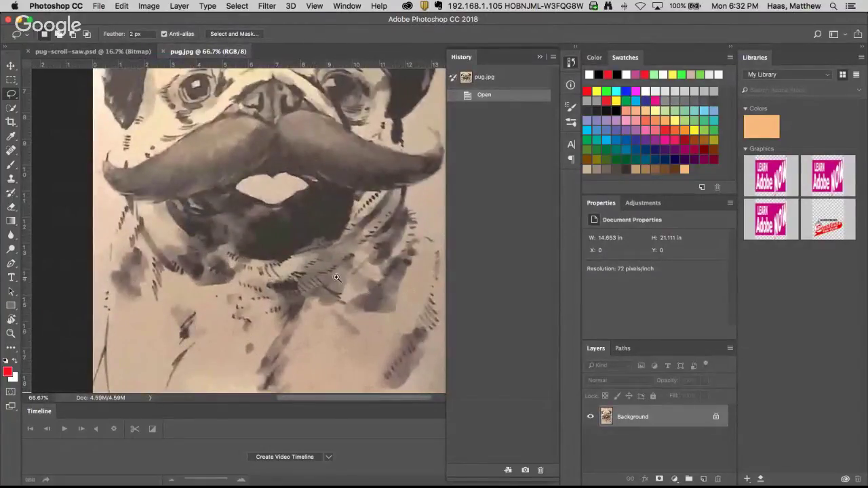
{"action": "left_click", "coordinate": [302, 298], "text": "alt"}
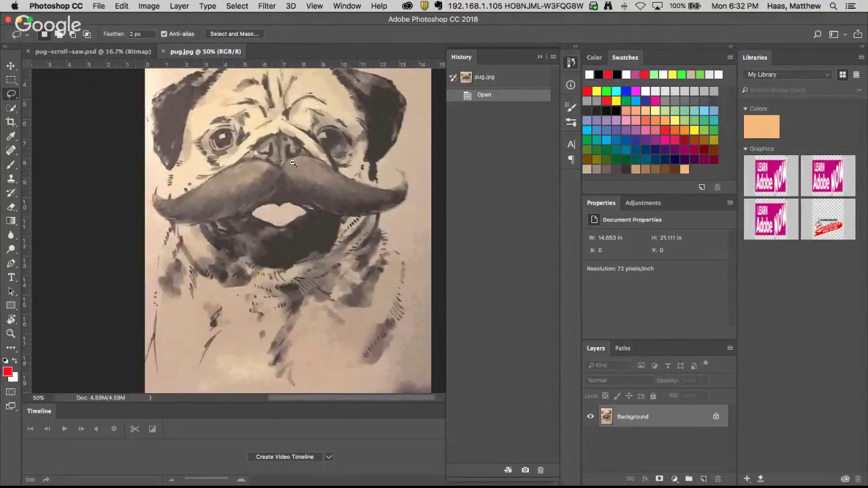
- In pug-scroll-saw.psd, try painting a thin white Brush line under the mustache from the mouth to its left tip, and undo the stroke
{"action": "left_click", "coordinate": [92, 51]}
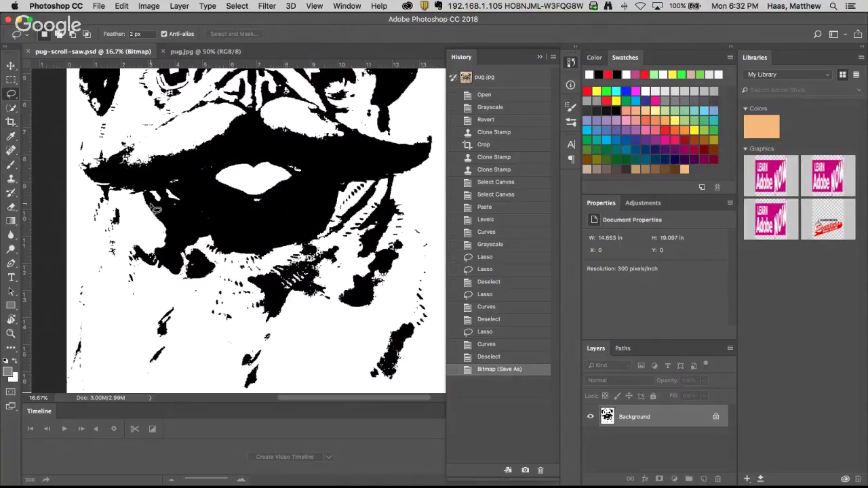
{"action": "left_click", "coordinate": [11, 166]}
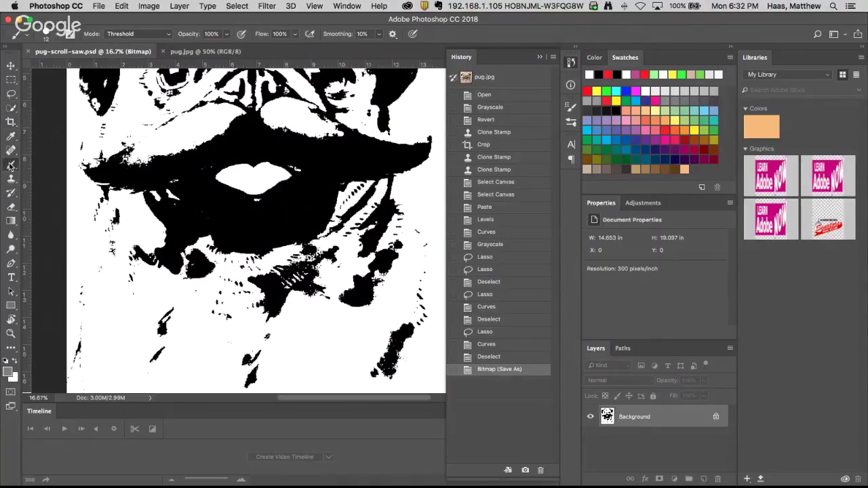
{"action": "left_click", "coordinate": [6, 360]}
{"action": "key", "text": "x"}
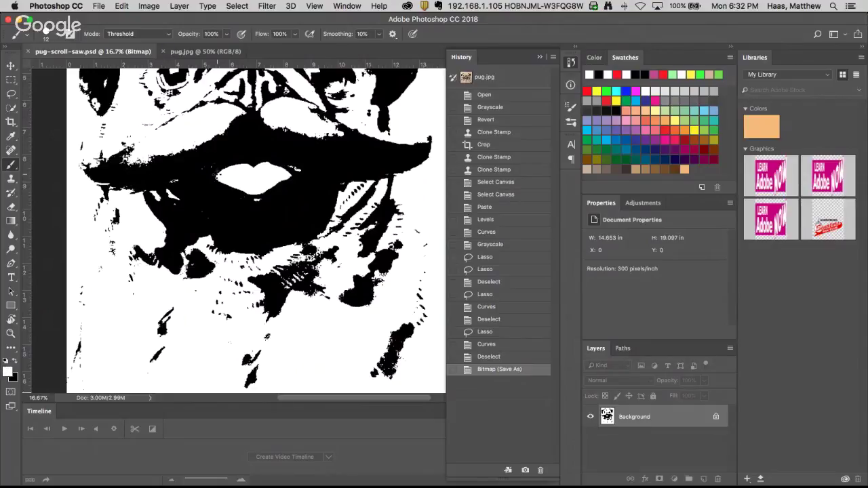
{"action": "left_click_drag", "start_coordinate": [200, 182], "coordinate": [110, 185]}
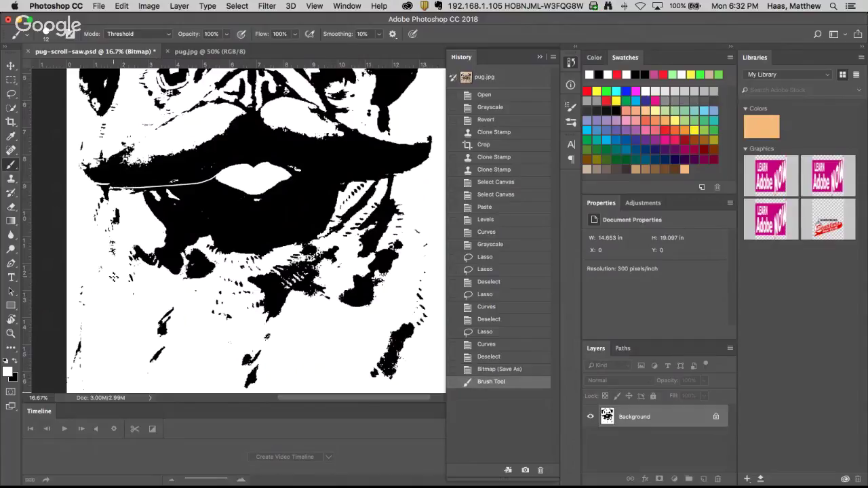
{"action": "left_click", "coordinate": [307, 217], "text": "alt"}
{"action": "left_click", "coordinate": [251, 248], "text": "alt"}
{"action": "left_click", "coordinate": [227, 238], "text": "alt"}
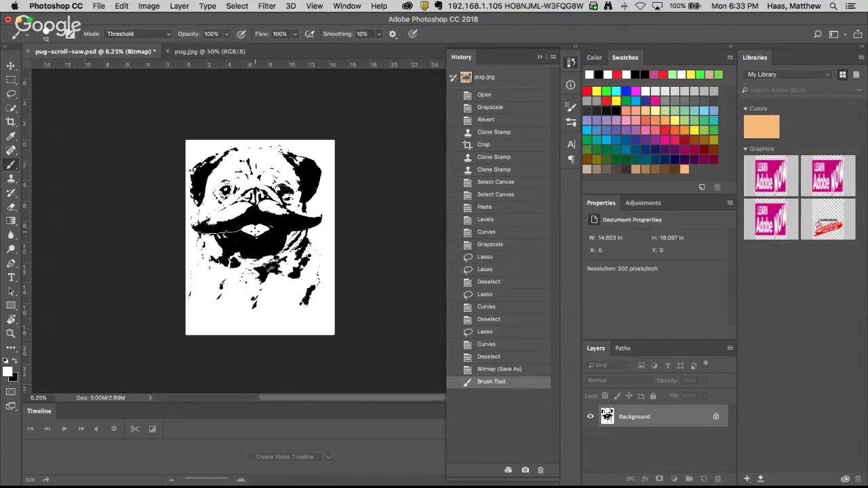
{"action": "left_click", "coordinate": [274, 236]}
{"action": "left_click", "coordinate": [271, 235]}
{"action": "left_click", "coordinate": [267, 234]}
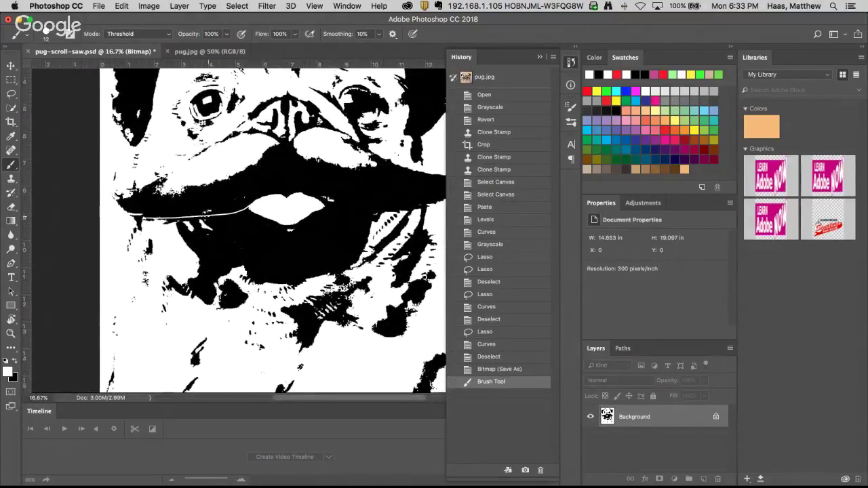
{"action": "key", "text": "ctrl+z"}
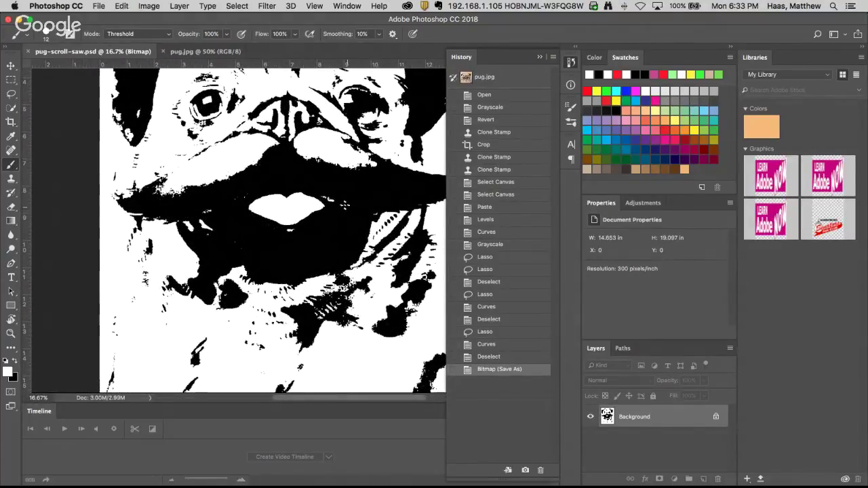
- Try painting a thin white Brush line under the mustache from the mouth toward its right tip, and undo the stroke
{"action": "left_click_drag", "start_coordinate": [324, 200], "coordinate": [382, 213]}
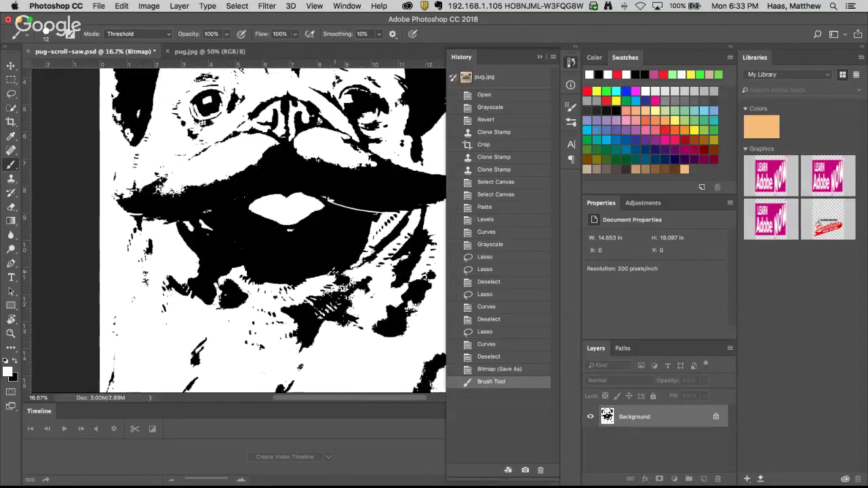
{"action": "key", "text": "ctrl+z"}
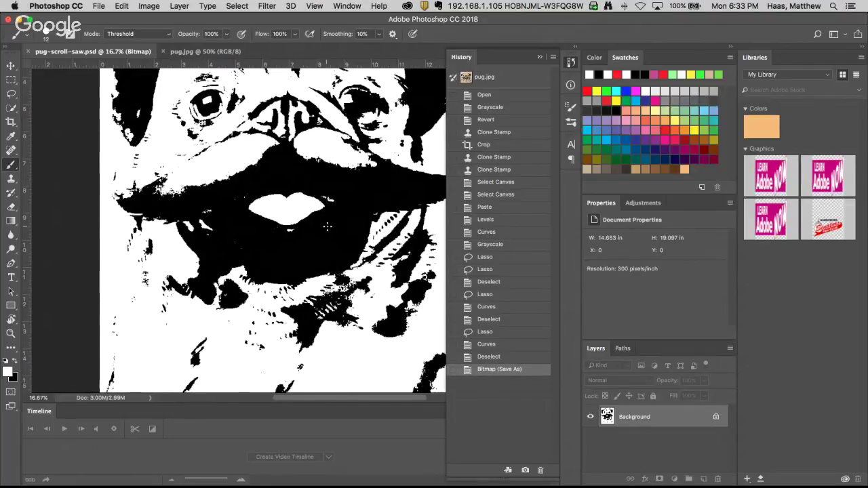
- Try painting short black Brush strokes as fur on the chest below the chin, and remove all of them from the history
{"action": "left_click", "coordinate": [330, 264], "text": "alt"}
{"action": "left_click", "coordinate": [16, 362]}
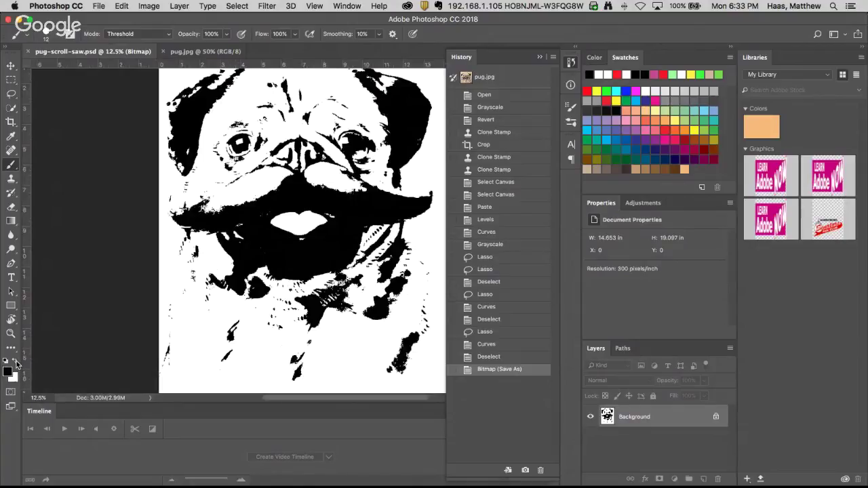
{"action": "left_click", "coordinate": [261, 307]}
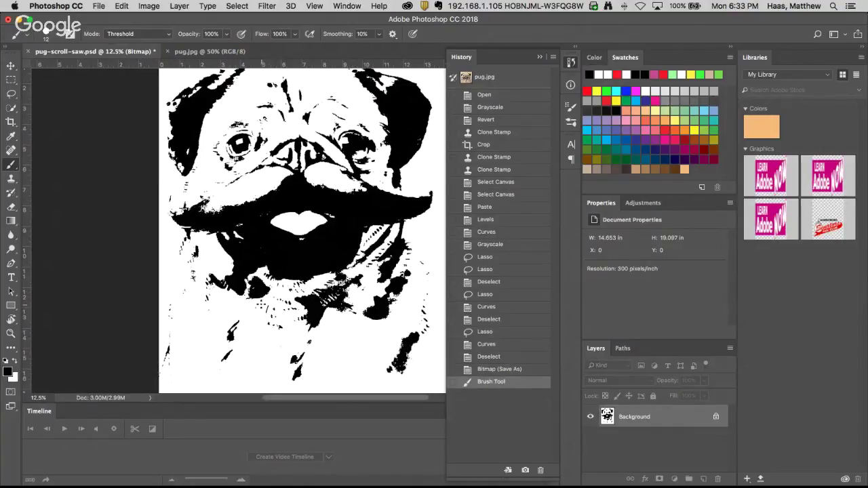
{"action": "mouse_move", "coordinate": [265, 310]}
{"action": "left_mouse_down"}
{"action": "mouse_move", "coordinate": [260, 303]}
{"action": "mouse_move", "coordinate": [252, 316]}
{"action": "left_mouse_up"}
{"action": "left_click_drag", "start_coordinate": [259, 300], "coordinate": [247, 311]}
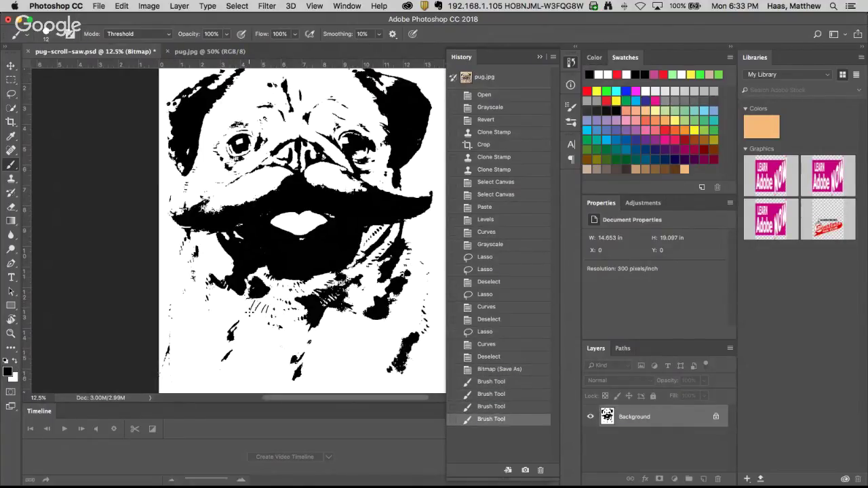
{"action": "key", "text": "ctrl+z"}
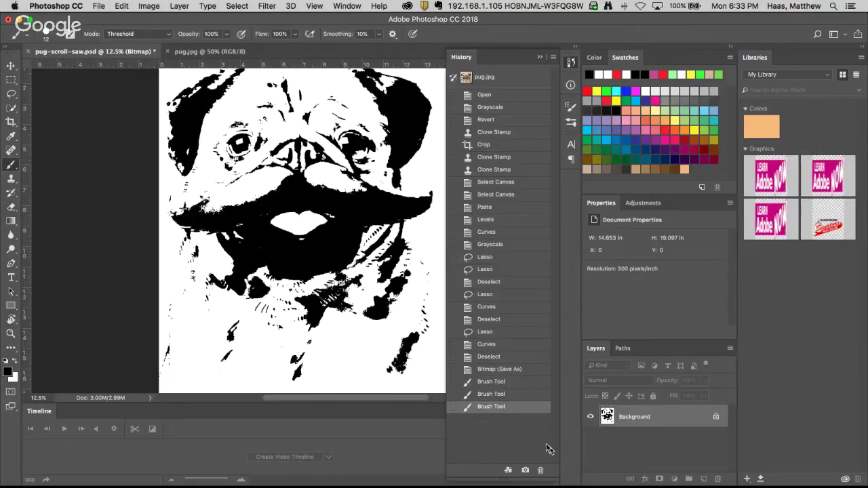
{"action": "left_click", "coordinate": [540, 470]}
{"action": "key", "text": "Return"}
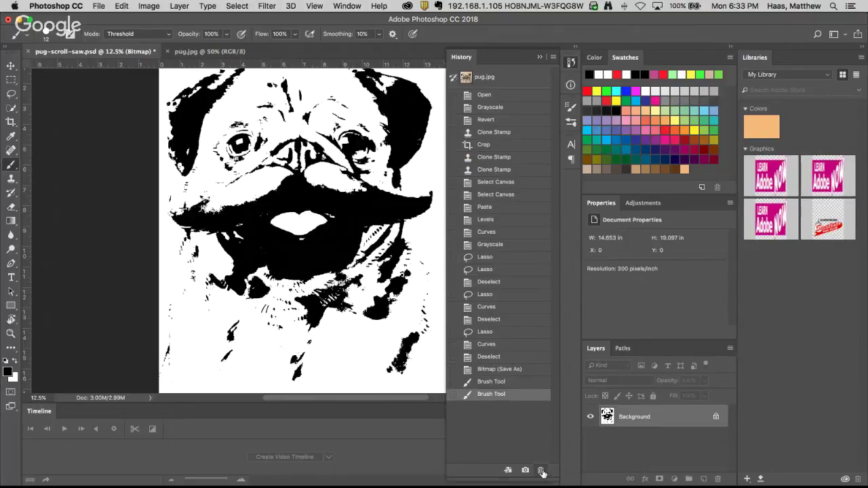
{"action": "left_click", "coordinate": [542, 471]}
{"action": "key", "text": "Return"}
{"action": "left_click", "coordinate": [541, 471]}
{"action": "key", "text": "Return"}
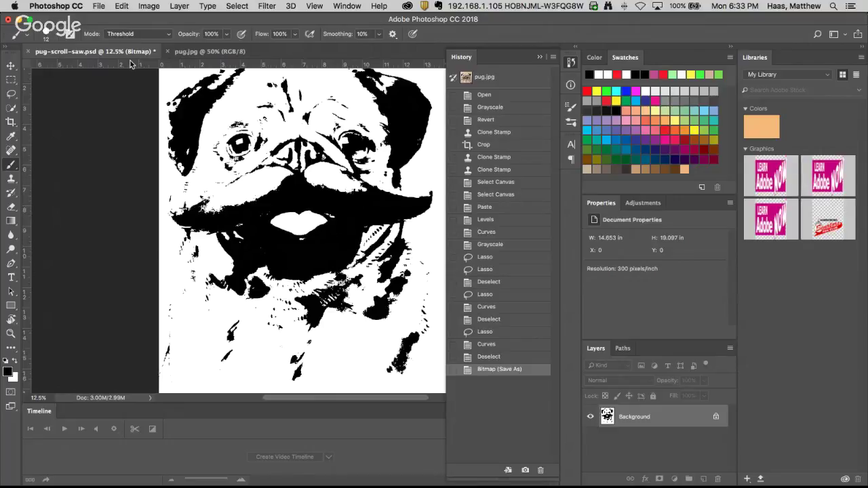
- Save pug-scroll-saw.psd and look through the file formats available for saving it under another type
{"action": "key", "text": "super+s"}
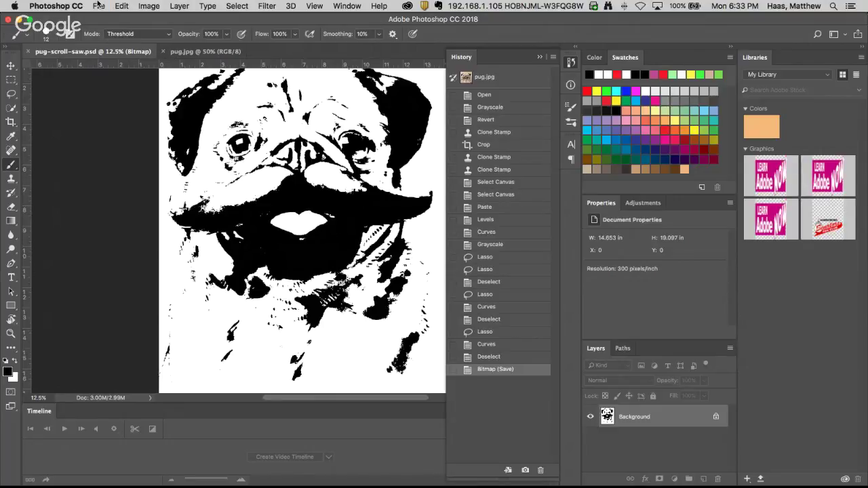
{"action": "left_click", "coordinate": [99, 6]}
{"action": "left_click", "coordinate": [119, 116]}
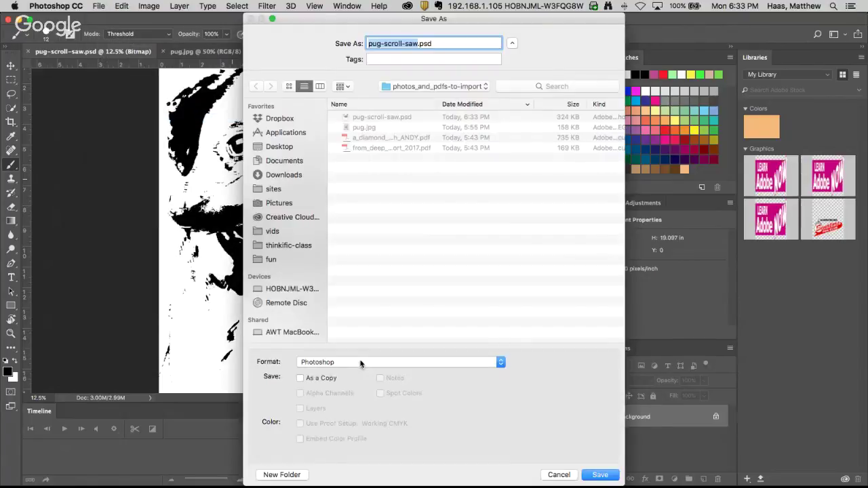
{"action": "left_click", "coordinate": [360, 362]}
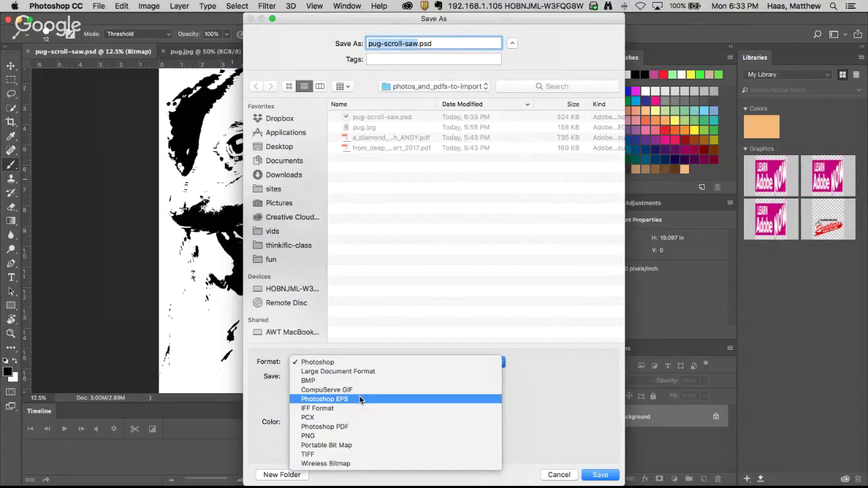
{"action": "left_click", "coordinate": [538, 405]}
{"action": "left_click", "coordinate": [559, 475]}
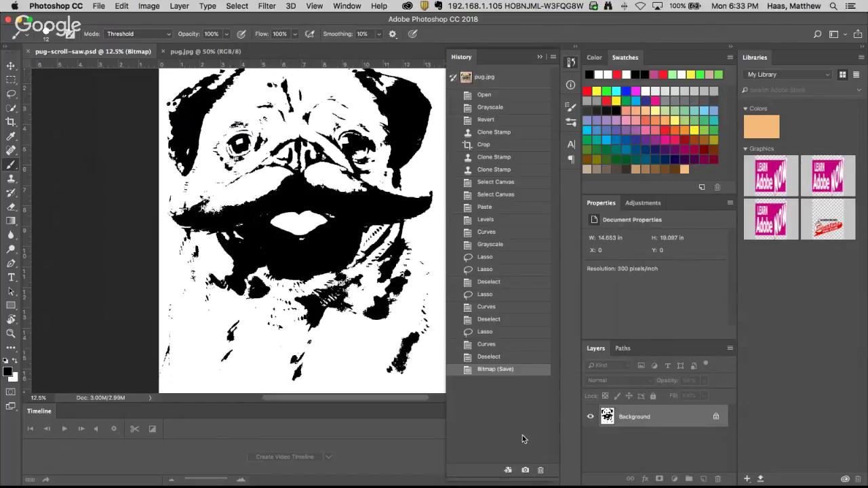
- Bring up Save for Web for the bitmap in JPEG format and show the whole pug in the preview
{"action": "key", "text": "super+Tab"}
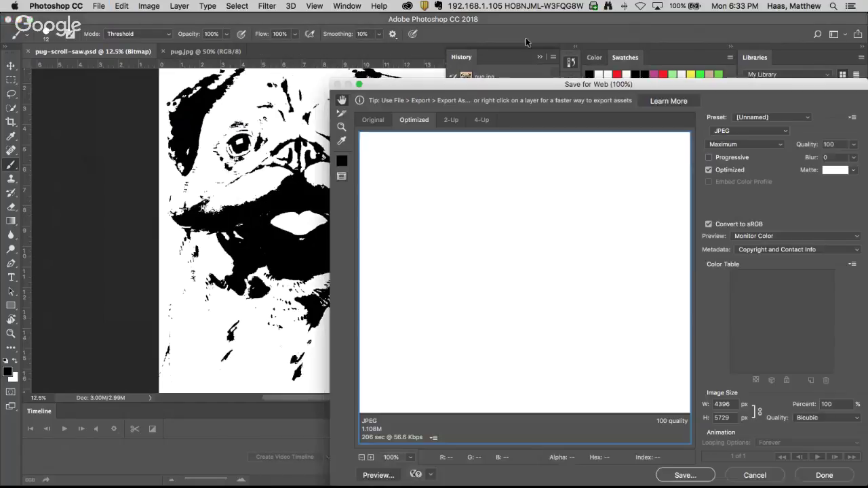
{"action": "left_click_drag", "start_coordinate": [466, 89], "coordinate": [235, 35]}
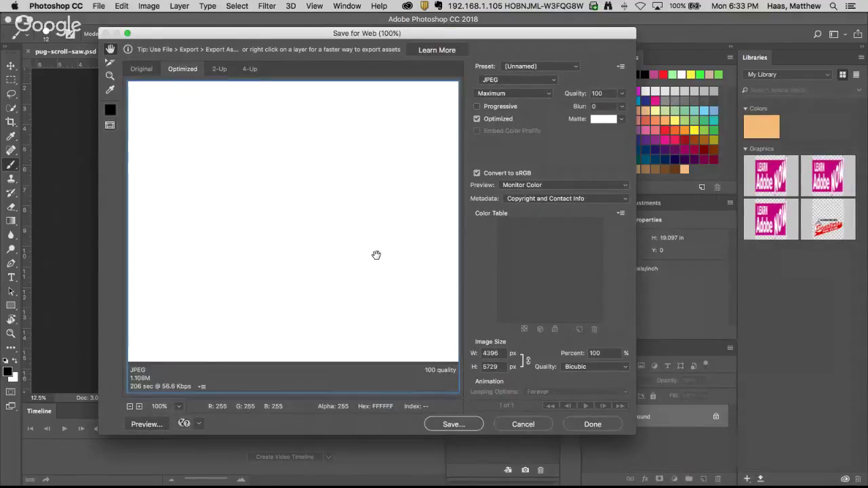
{"action": "key", "text": "z"}
{"action": "left_click", "coordinate": [306, 316], "text": "alt"}
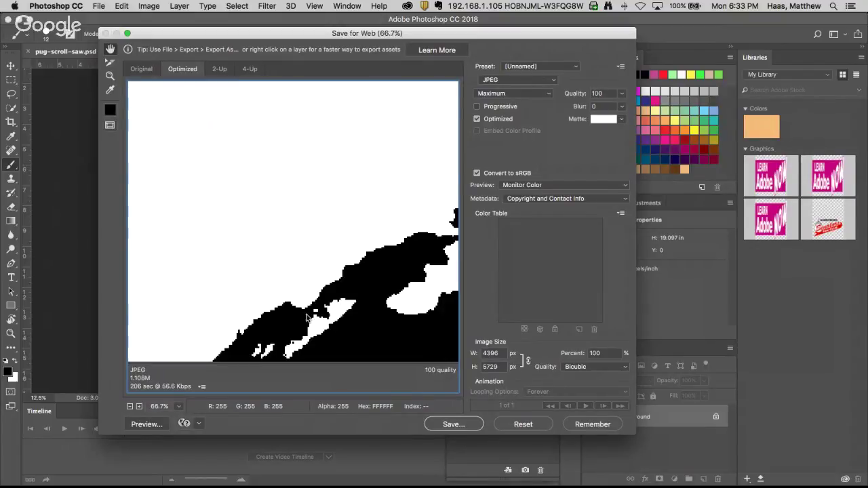
{"action": "left_click", "coordinate": [306, 315], "text": "alt"}
{"action": "left_click", "coordinate": [305, 315], "text": "alt"}
{"action": "left_click", "coordinate": [305, 315], "text": "alt"}
{"action": "left_click", "coordinate": [306, 315], "text": "alt"}
{"action": "left_click", "coordinate": [306, 315], "text": "alt"}
{"action": "left_click", "coordinate": [306, 316], "text": "alt"}
{"action": "left_click", "coordinate": [305, 315], "text": "alt"}
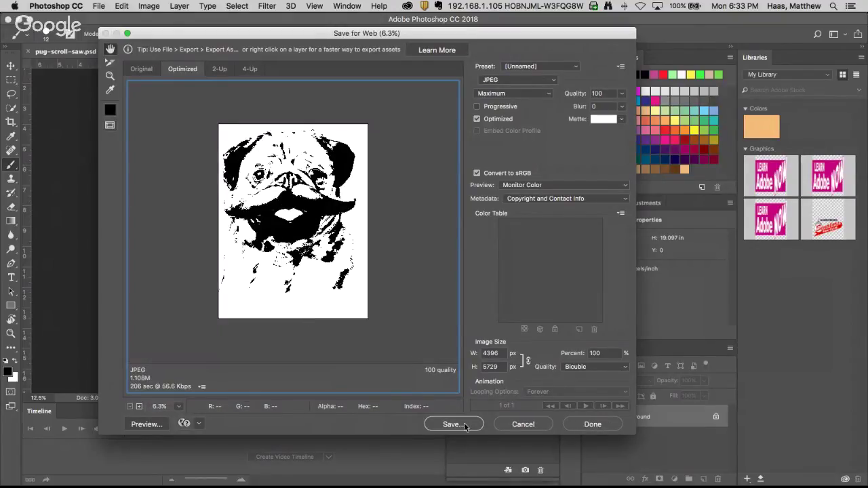
- Export the pug as pug-scroll-saw.jpg at quality 100 into the photos_and_pdfs-to-import folder inside Documents > fun > matt-class
{"action": "left_click", "coordinate": [465, 425]}
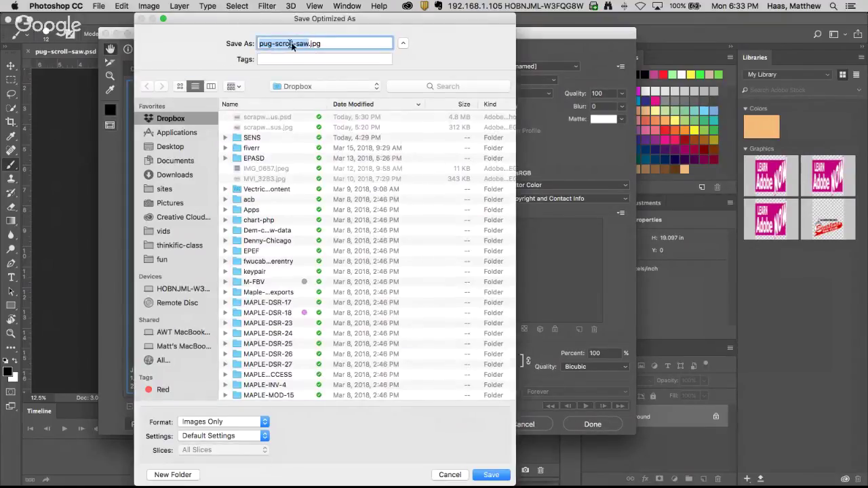
{"action": "scroll", "coordinate": [248, 152], "scroll_direction": "down", "scroll_amount": 1}
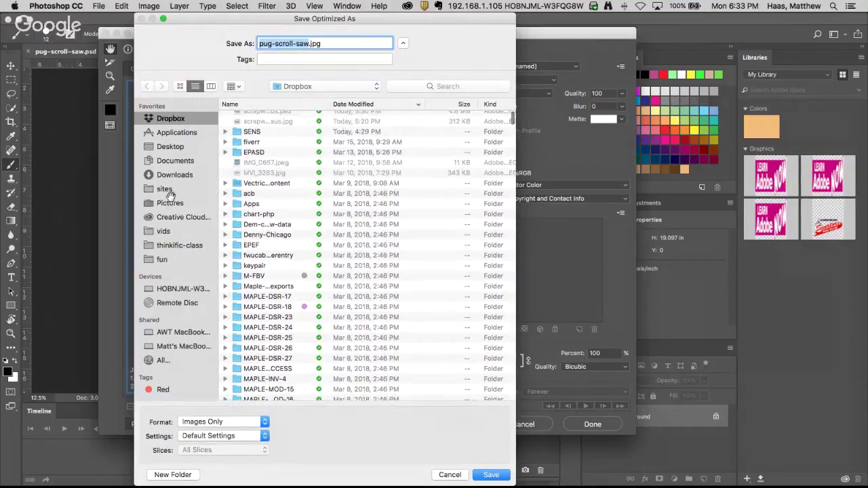
{"action": "left_click", "coordinate": [172, 160]}
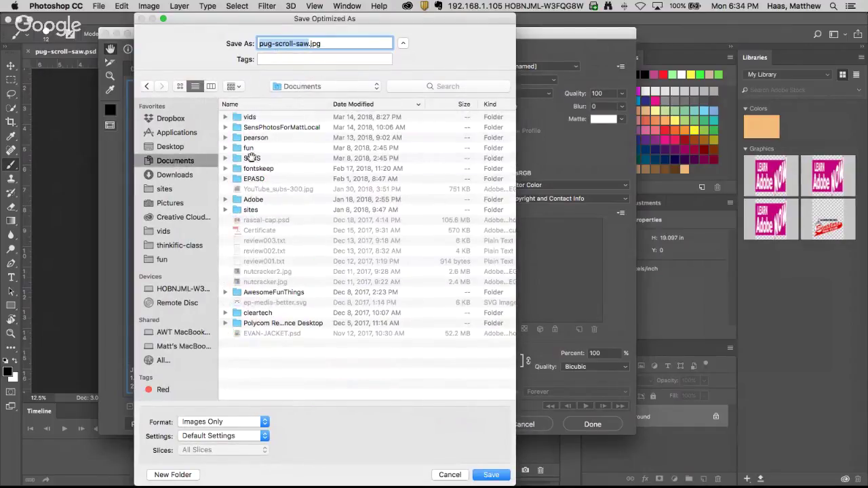
{"action": "left_click", "coordinate": [251, 158]}
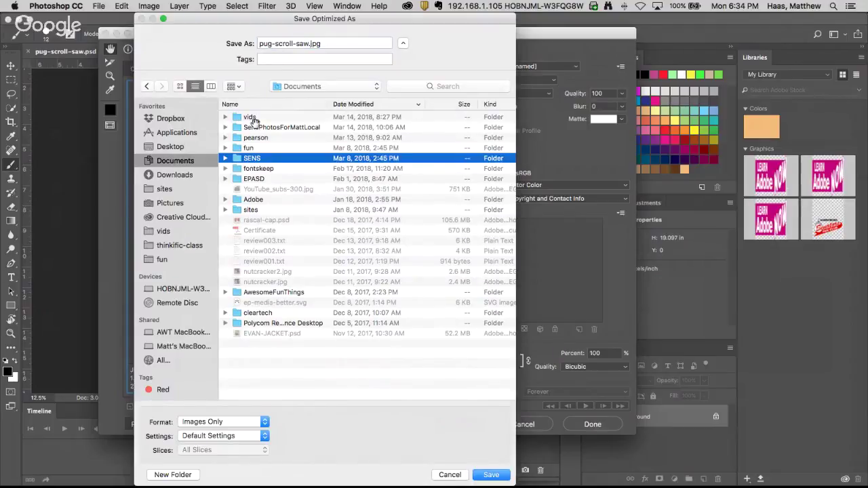
{"action": "left_click", "coordinate": [253, 149]}
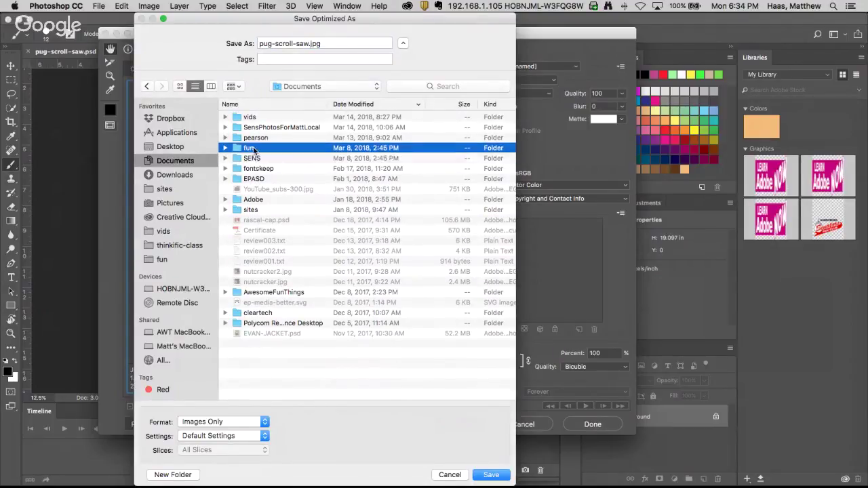
{"action": "double_click", "coordinate": [252, 148]}
{"action": "double_click", "coordinate": [270, 117]}
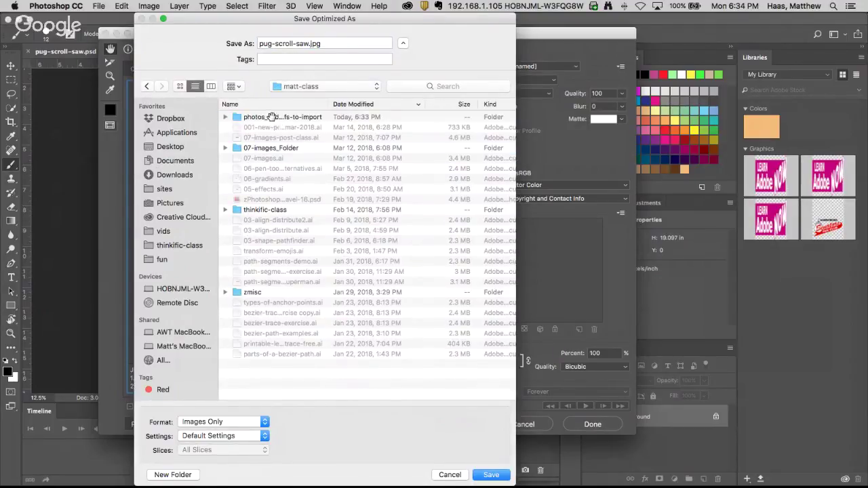
{"action": "double_click", "coordinate": [271, 116]}
{"action": "left_click", "coordinate": [327, 44]}
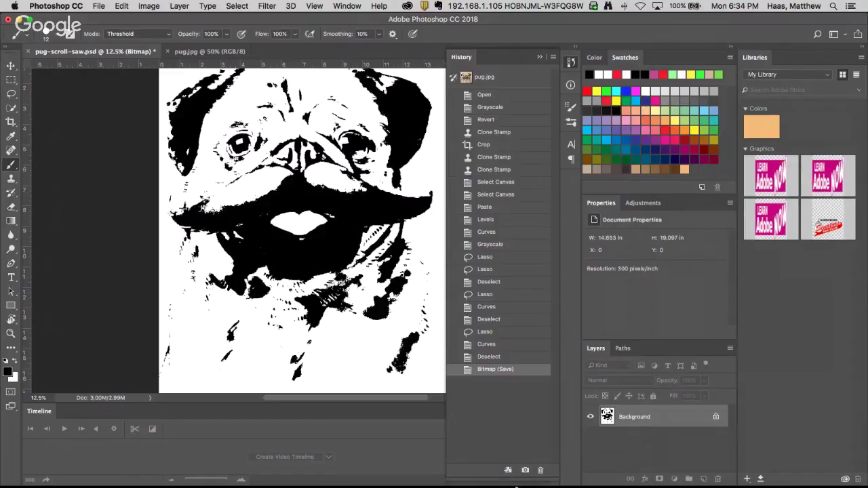
- Switch to Chrome to check the recent Facebook messages, and return to the pug artwork in Photoshop
{"action": "key", "text": "super+Tab"}
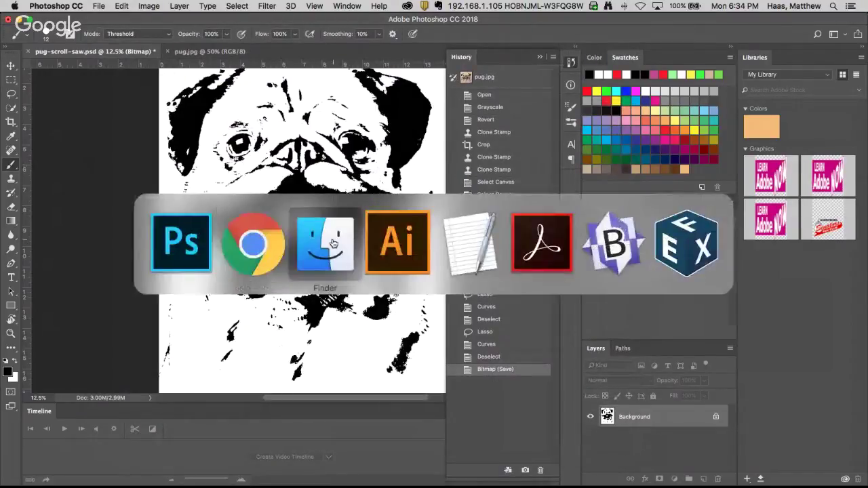
{"action": "left_click", "coordinate": [269, 248]}
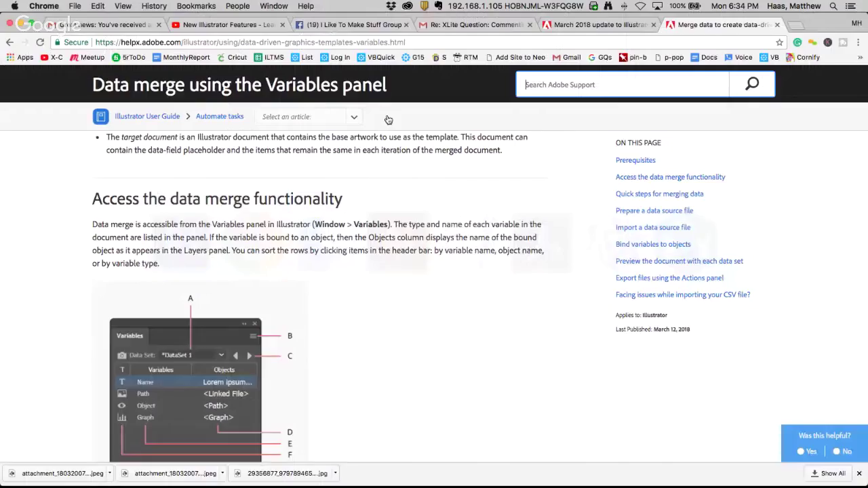
{"action": "left_click", "coordinate": [353, 25]}
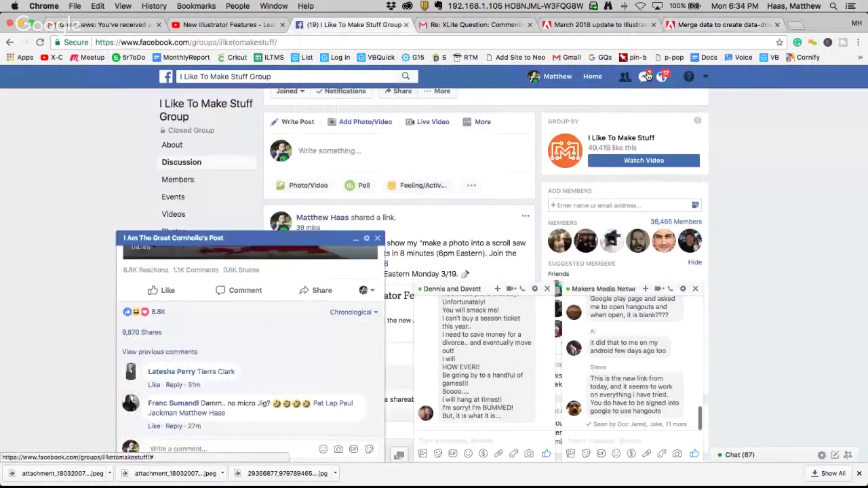
{"action": "left_click", "coordinate": [643, 76]}
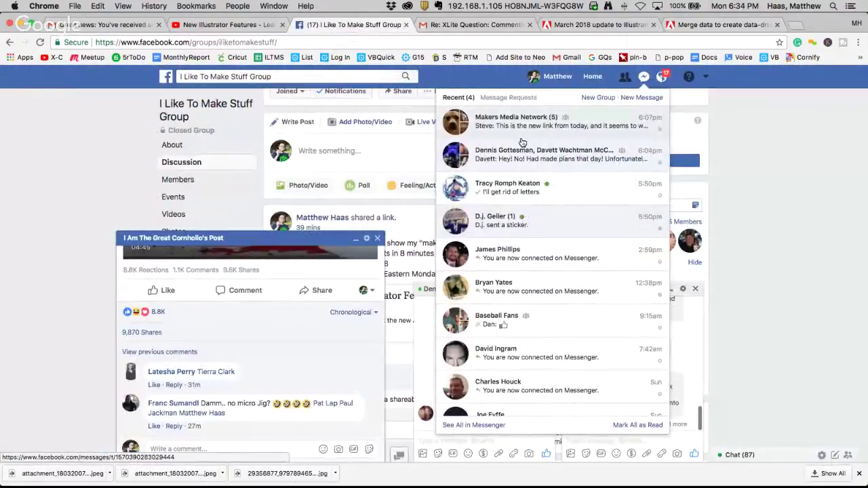
{"action": "left_click", "coordinate": [643, 74]}
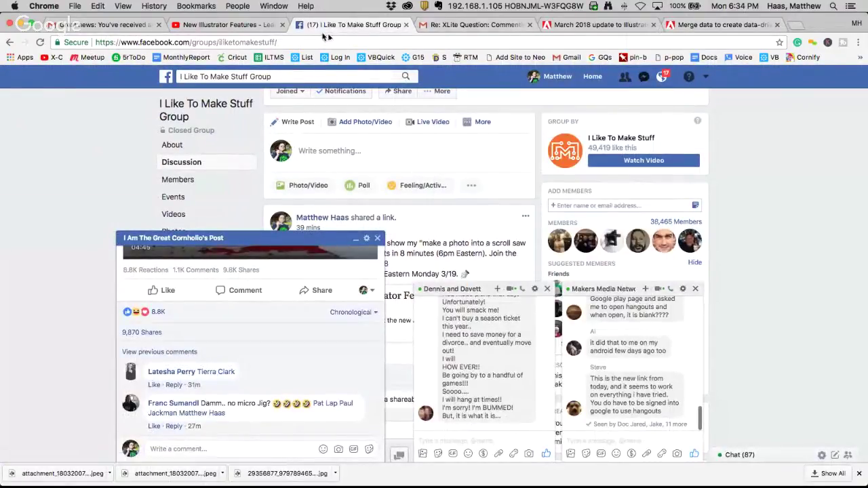
{"action": "key", "text": "super+Tab"}
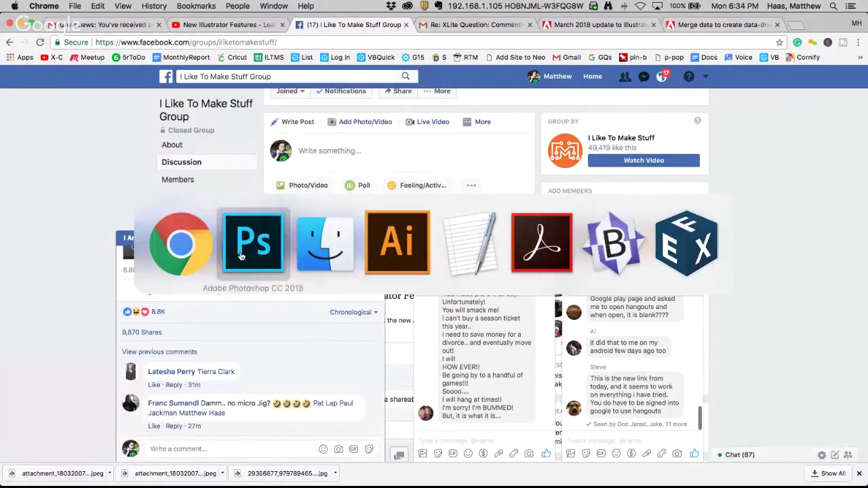
{"action": "left_click", "coordinate": [275, 261]}
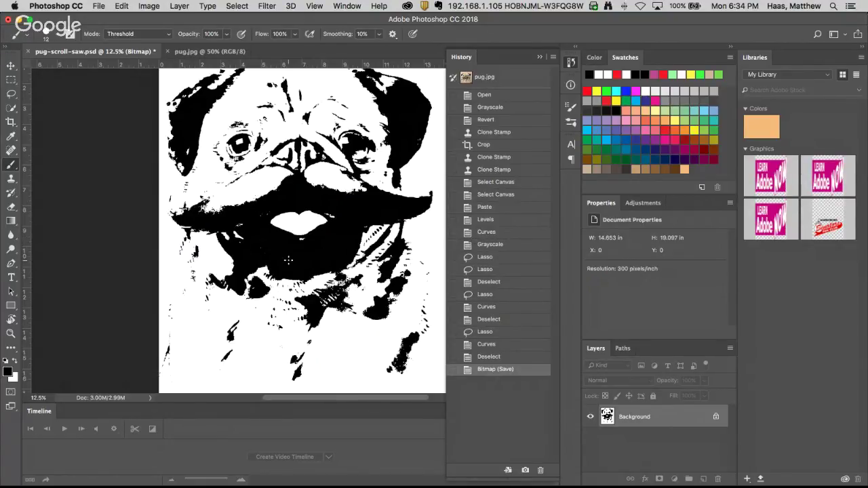
{"action": "scroll", "coordinate": [288, 260], "scroll_direction": "right", "scroll_amount": 3}
{"action": "scroll", "coordinate": [289, 260], "scroll_direction": "up", "scroll_amount": 2}
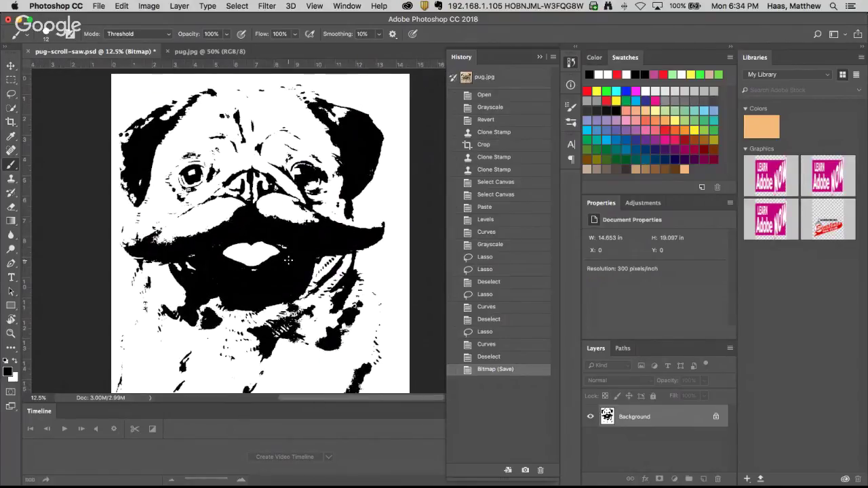
- Switch to Chrome, search Google for "darth vader close up" and show all the matching image results
{"action": "key", "text": "super+Tab"}
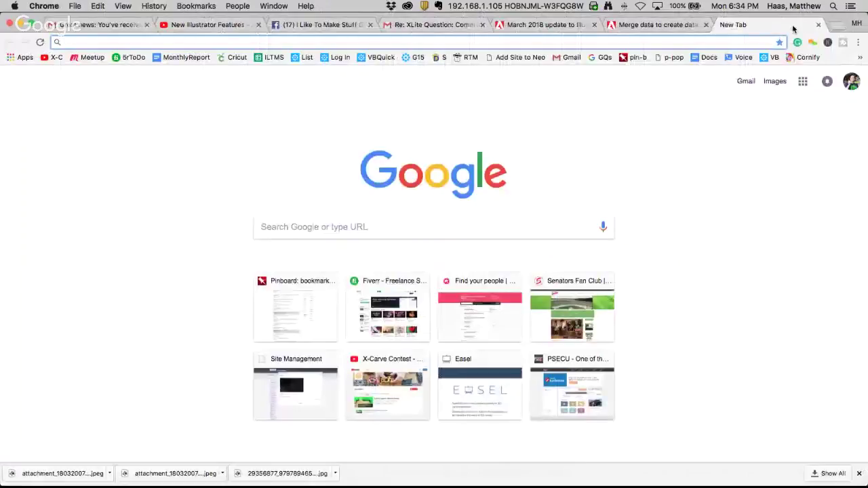
{"action": "type", "text": "land"}
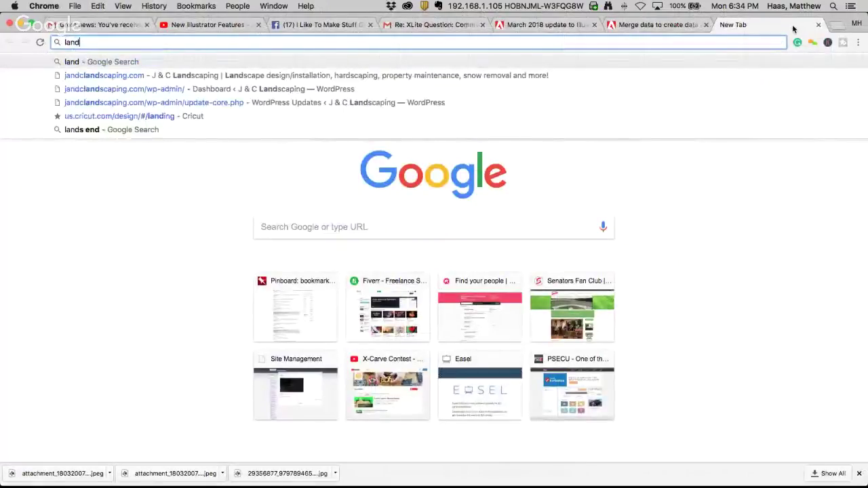
{"action": "type", "text": "scape"}
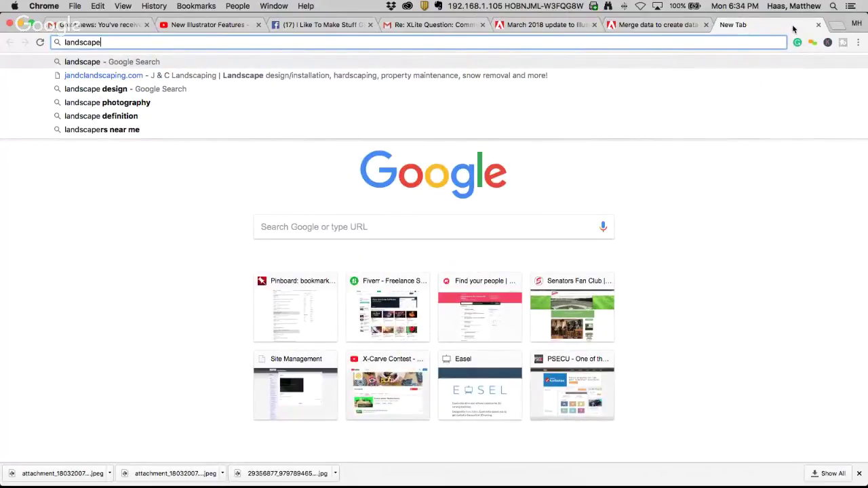
{"action": "key", "text": "super+a"}
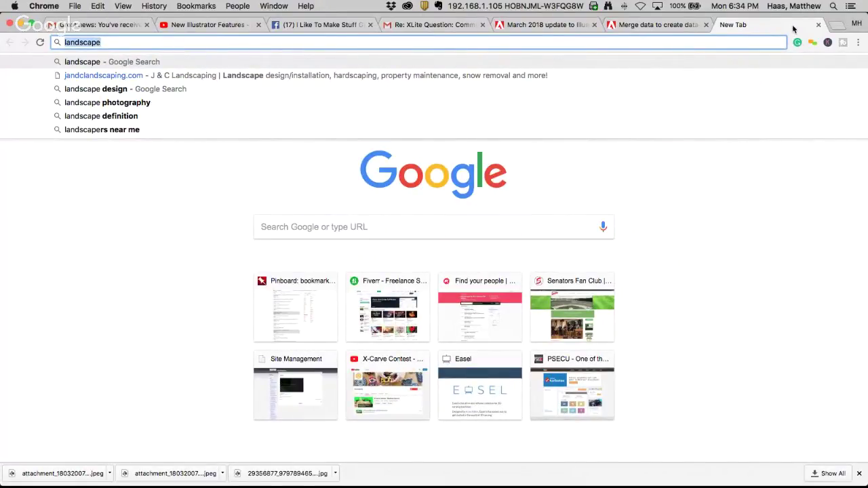
{"action": "type", "text": "darth va"}
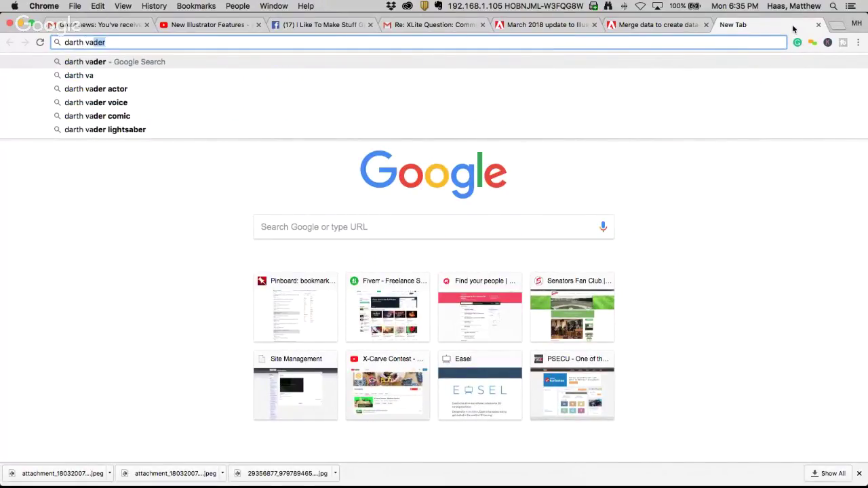
{"action": "type", "text": "der close"}
{"action": "key", "text": "Return"}
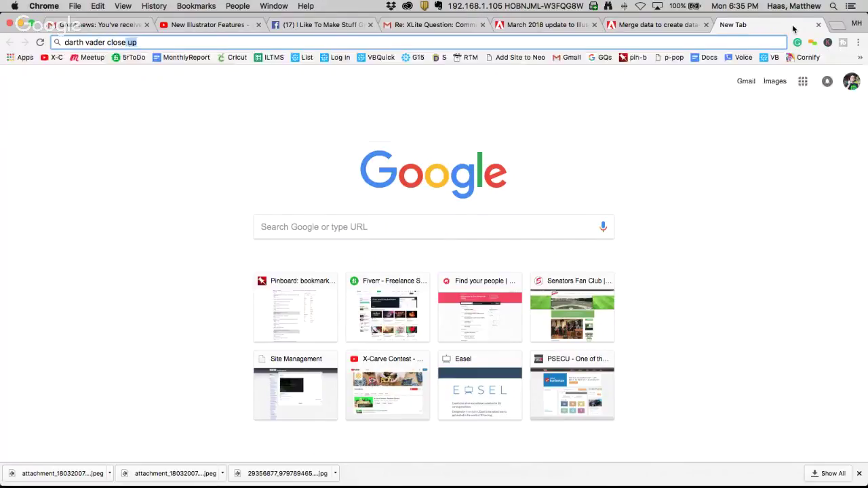
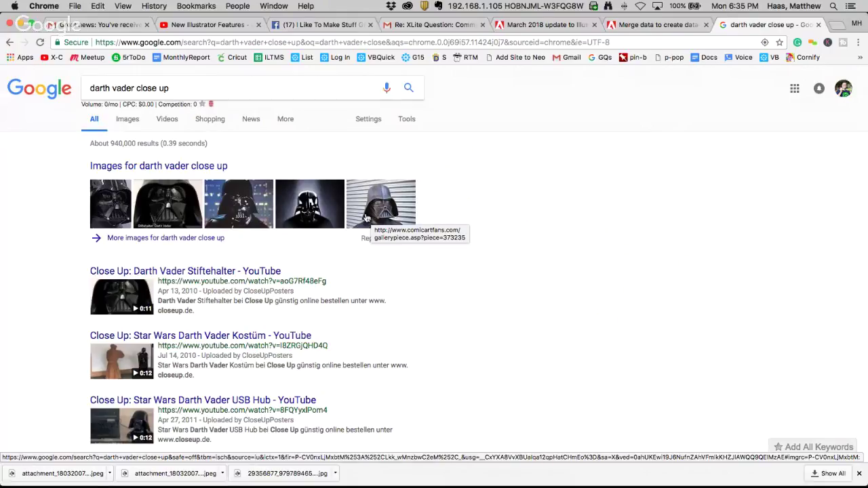
{"action": "left_click", "coordinate": [143, 239]}
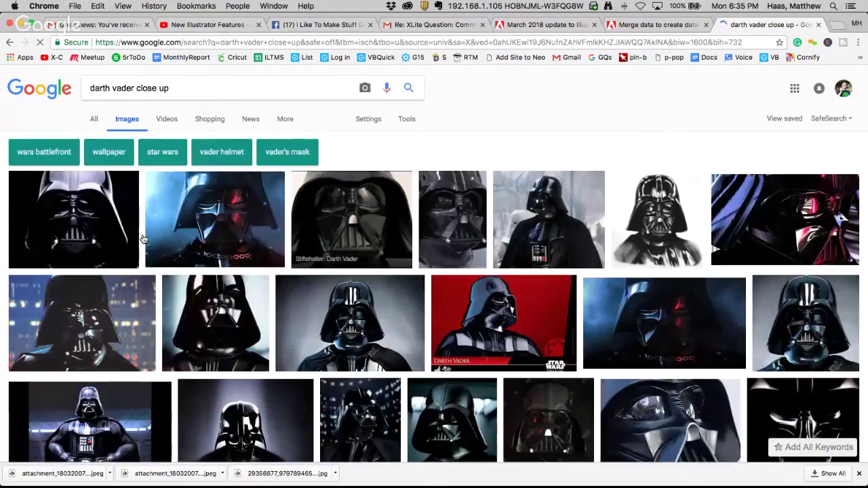
- Look through the Darth Vader images for a usable close-up, previewing the Telegraph mask photo and the Dubuddha tattoo picture
{"action": "scroll", "coordinate": [143, 239], "scroll_direction": "down", "scroll_amount": 5}
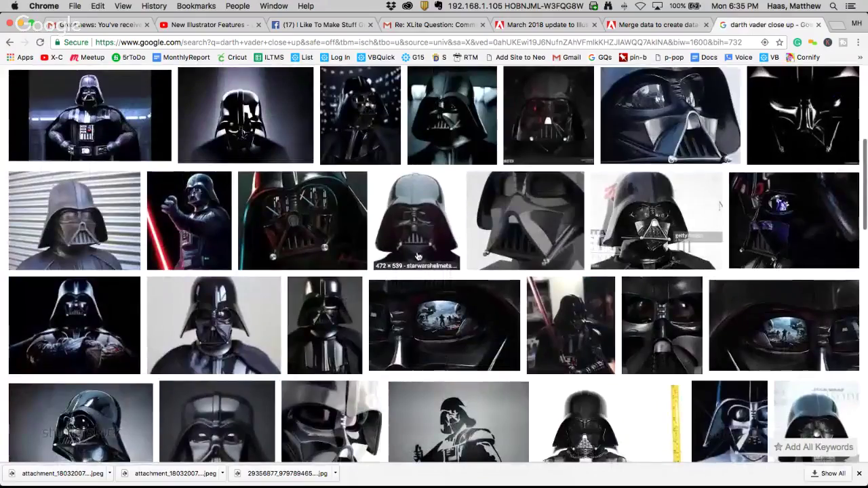
{"action": "scroll", "coordinate": [419, 256], "scroll_direction": "up", "scroll_amount": 2}
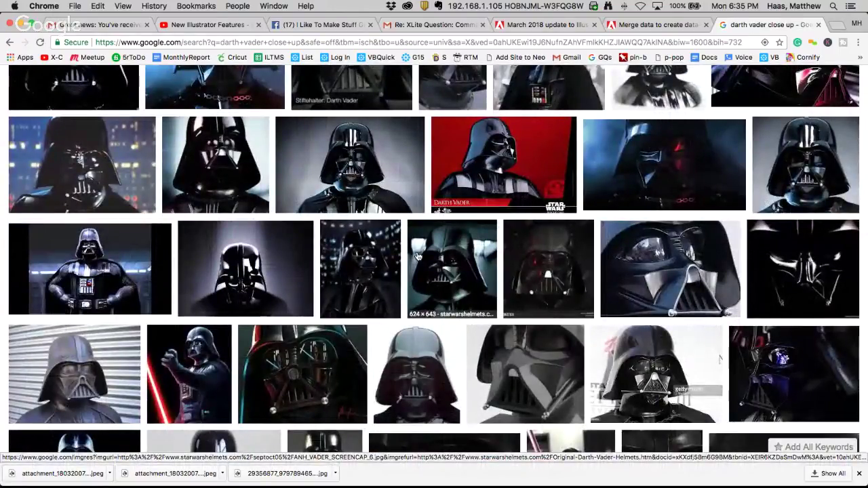
{"action": "scroll", "coordinate": [677, 195], "scroll_direction": "down", "scroll_amount": 3}
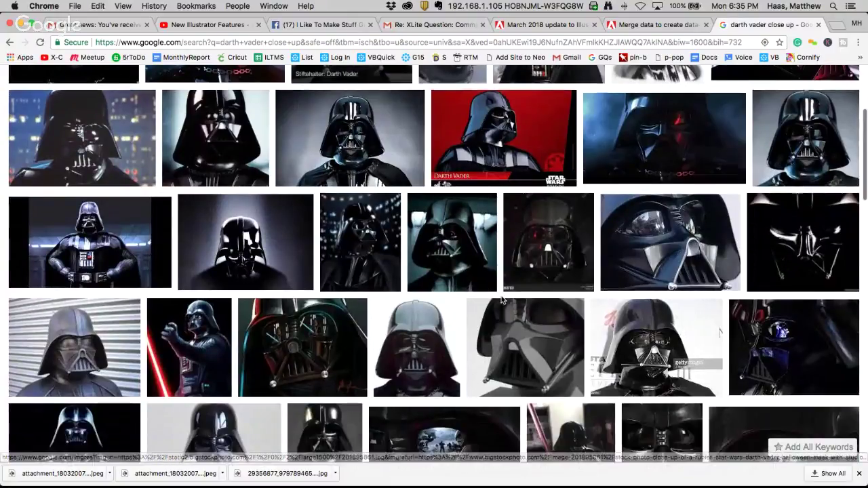
{"action": "left_click", "coordinate": [677, 195]}
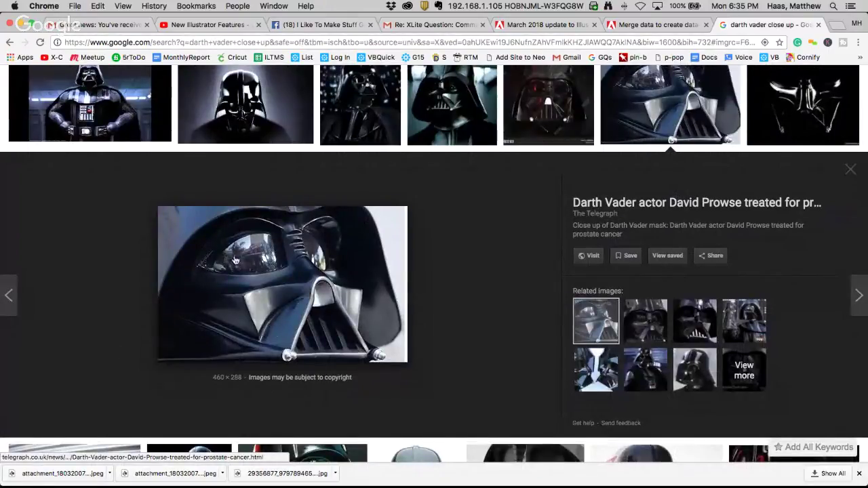
{"action": "scroll", "coordinate": [258, 285], "scroll_direction": "down", "scroll_amount": 5}
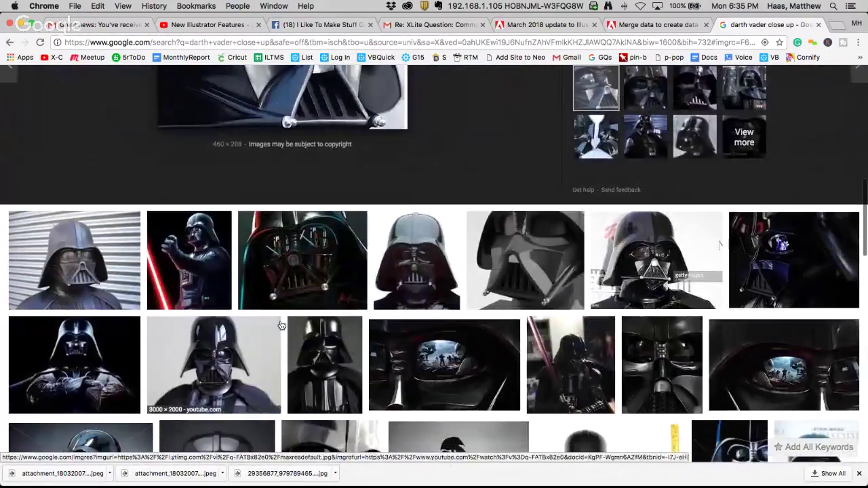
{"action": "scroll", "coordinate": [280, 323], "scroll_direction": "down", "scroll_amount": 3}
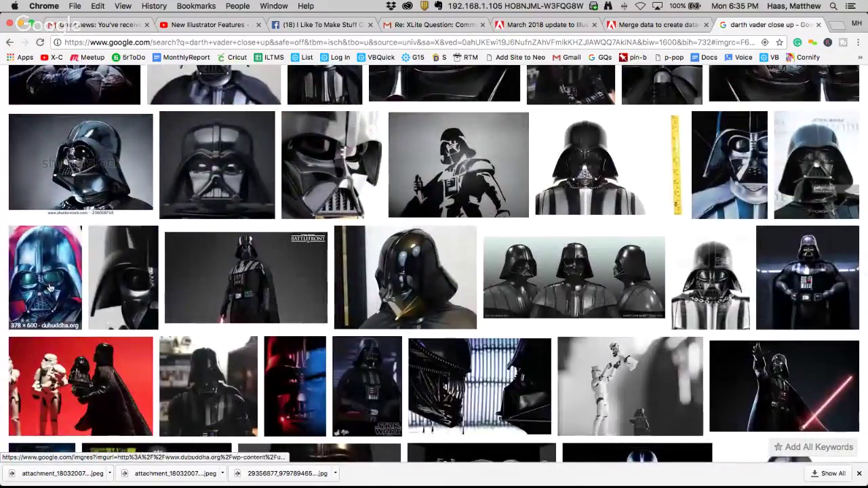
{"action": "left_click", "coordinate": [50, 289]}
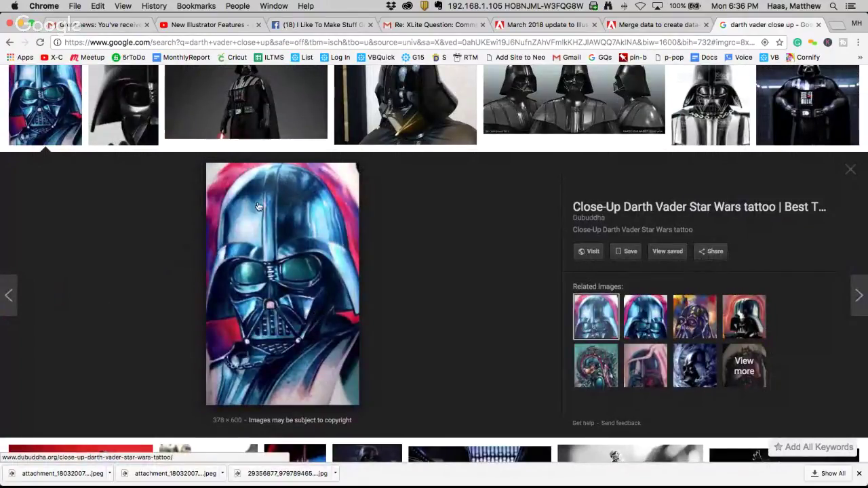
{"action": "scroll", "coordinate": [259, 217], "scroll_direction": "up", "scroll_amount": 2}
{"action": "scroll", "coordinate": [258, 220], "scroll_direction": "up", "scroll_amount": 5}
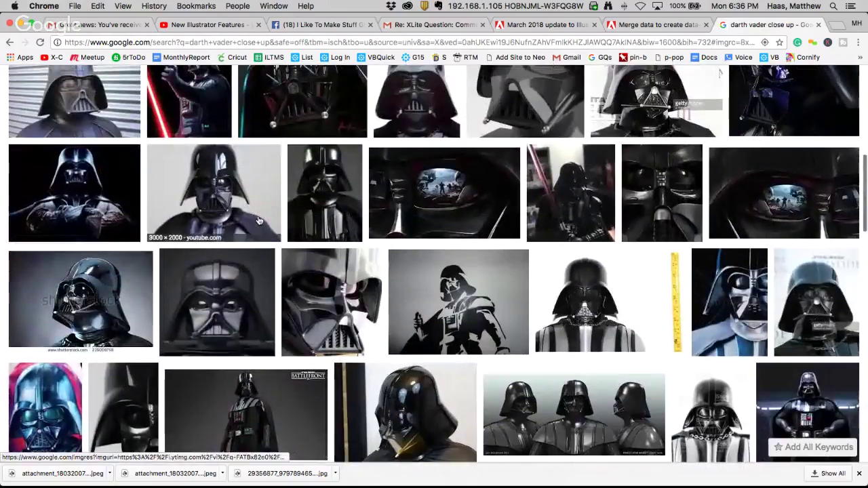
{"action": "scroll", "coordinate": [258, 220], "scroll_direction": "up", "scroll_amount": 10}
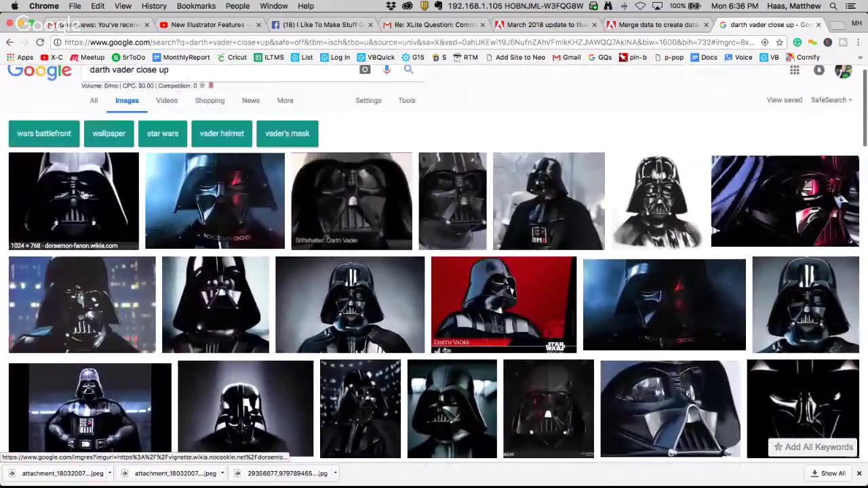
- Preview the first Darth Vader result and select the related 1024 × 768 version from thestorydepartment.com
{"action": "left_click", "coordinate": [78, 195]}
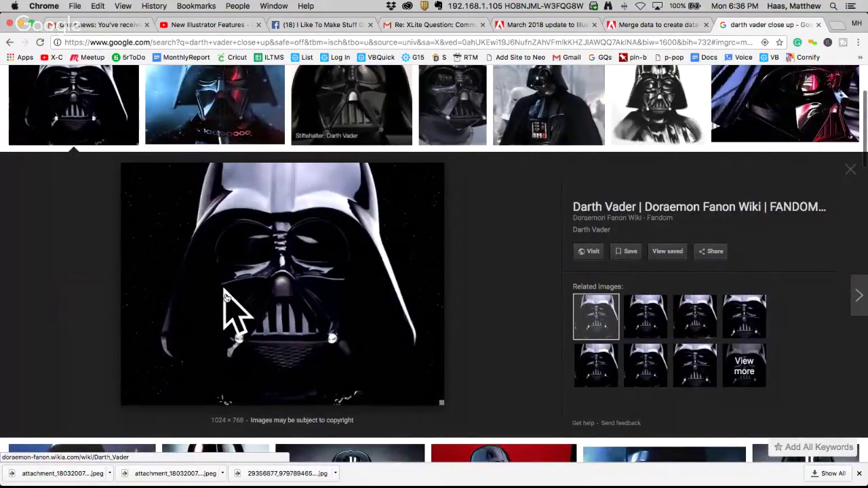
{"action": "scroll", "coordinate": [282, 299], "scroll_direction": "up", "scroll_amount": 2}
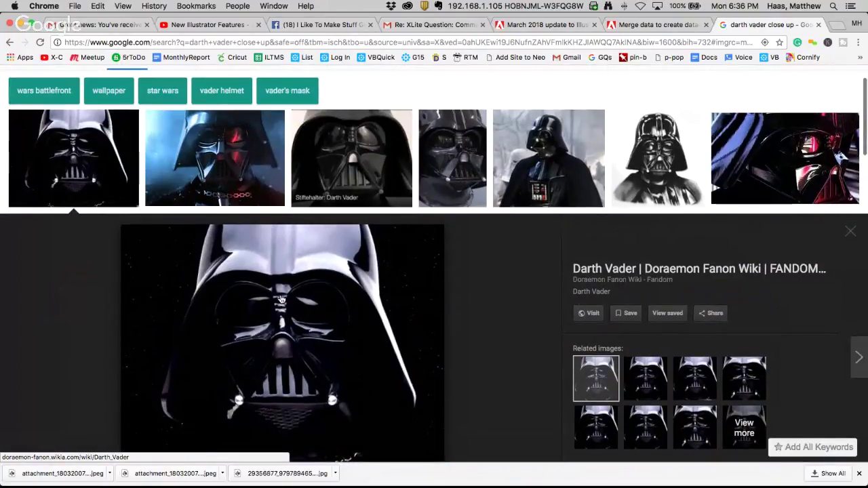
{"action": "scroll", "coordinate": [281, 299], "scroll_direction": "down", "scroll_amount": 1}
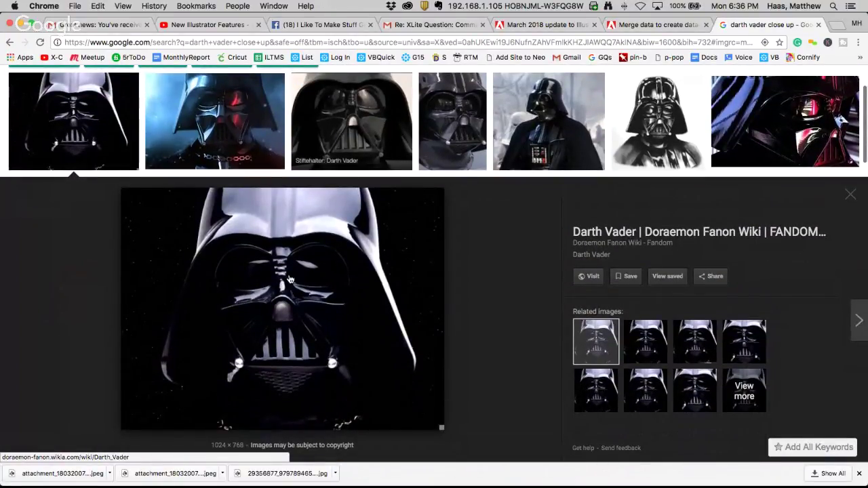
{"action": "scroll", "coordinate": [368, 307], "scroll_direction": "down", "scroll_amount": 4}
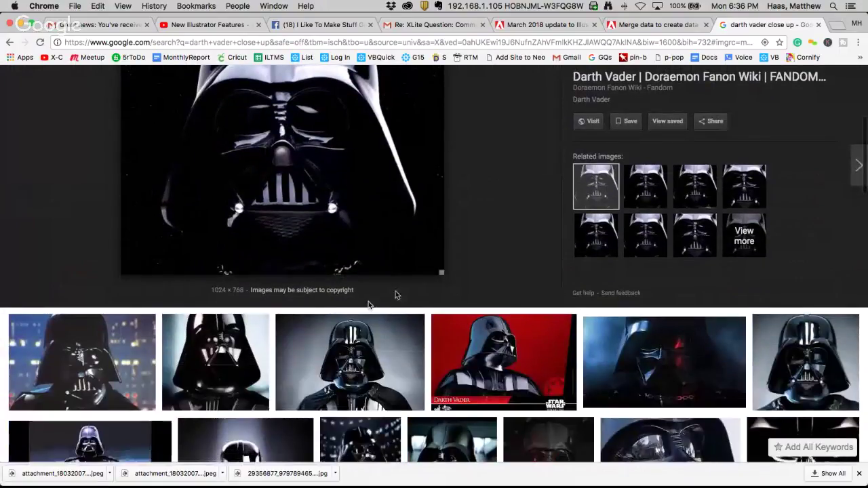
{"action": "left_click", "coordinate": [650, 191]}
{"action": "left_click", "coordinate": [695, 181]}
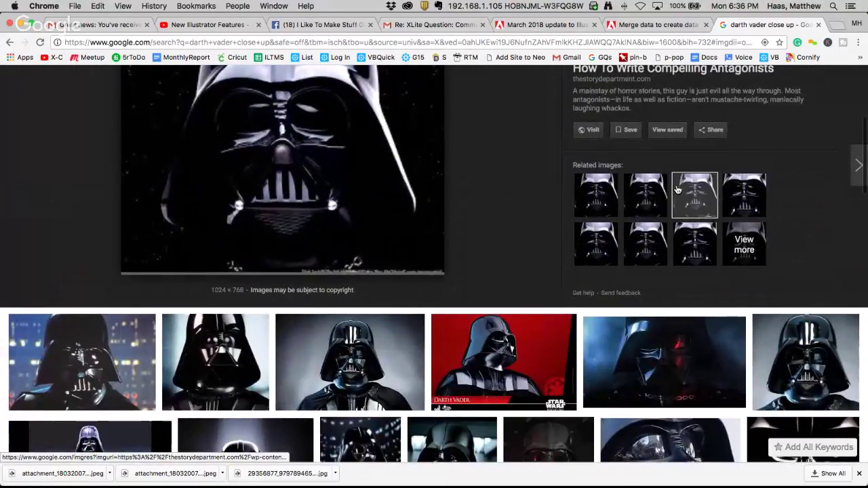
{"action": "scroll", "coordinate": [332, 229], "scroll_direction": "up", "scroll_amount": 2}
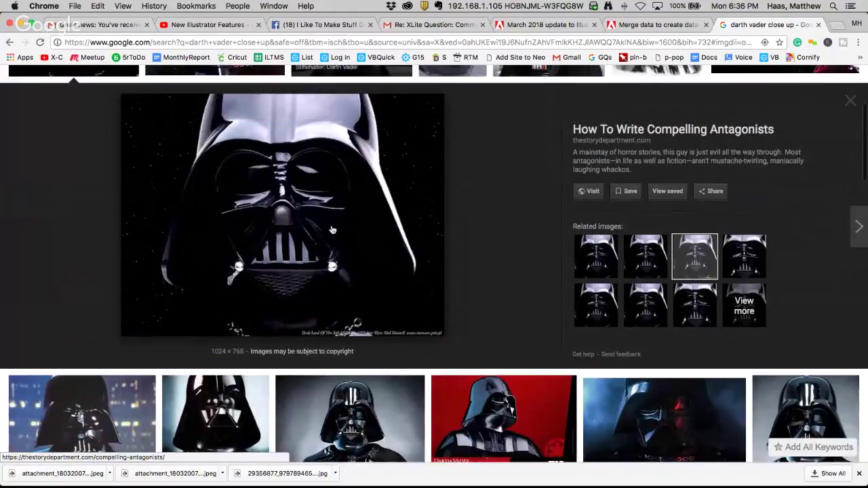
{"action": "scroll", "coordinate": [331, 229], "scroll_direction": "down", "scroll_amount": 4}
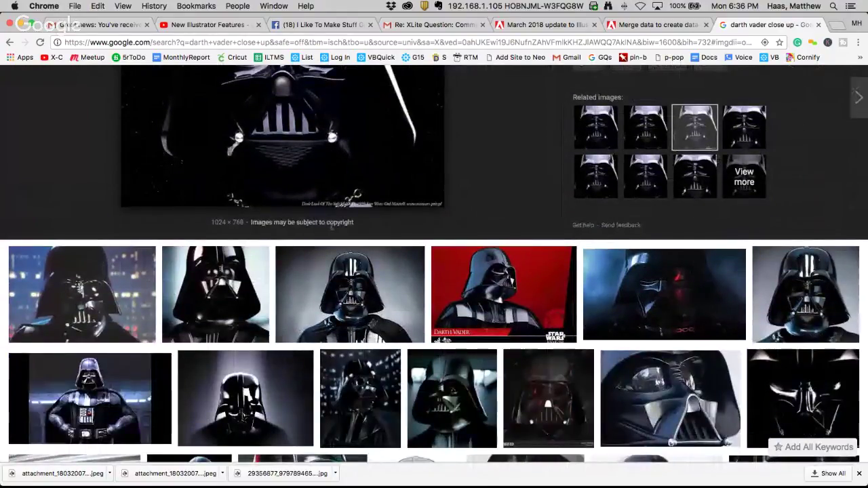
{"action": "scroll", "coordinate": [331, 229], "scroll_direction": "down", "scroll_amount": 3}
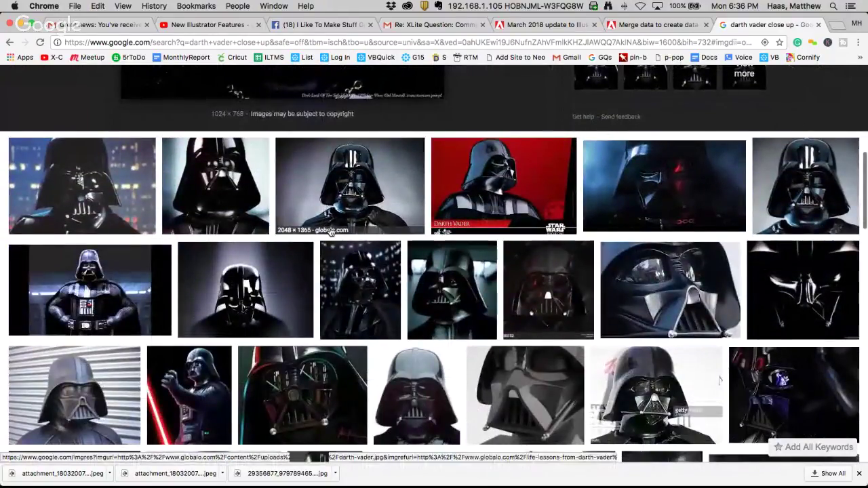
{"action": "scroll", "coordinate": [332, 230], "scroll_direction": "up", "scroll_amount": 8}
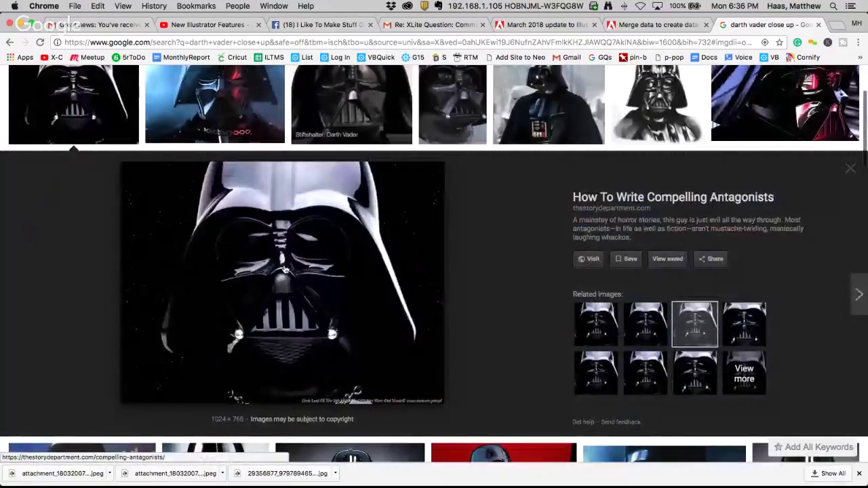
- Arrange the Chrome and Finder windows side by side and copy the previewed Darth Vader image into the photos_and_pdfs-to-import folder
{"action": "left_click_drag", "start_coordinate": [349, 24], "coordinate": [378, 14]}
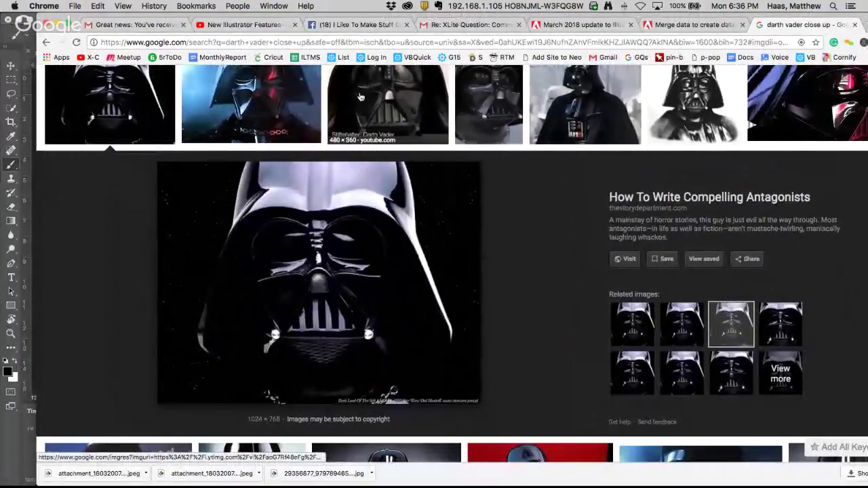
{"action": "key", "text": "super+Tab"}
{"action": "key", "text": "super+Tab"}
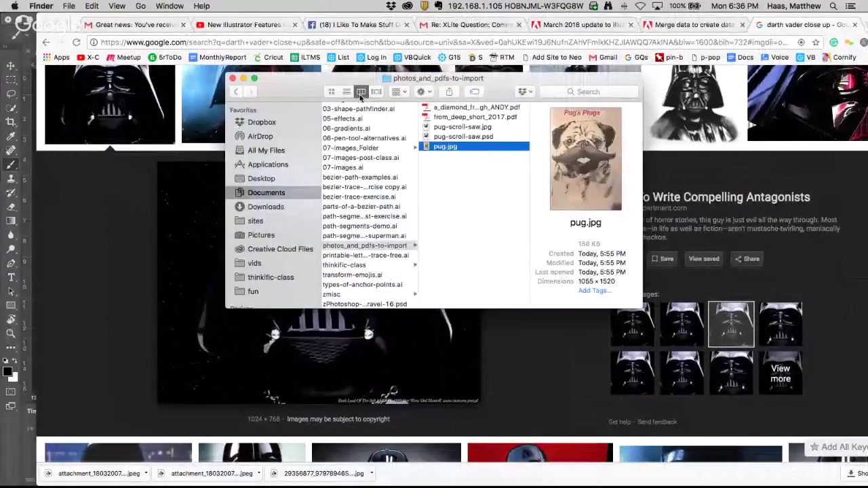
{"action": "left_click_drag", "start_coordinate": [361, 82], "coordinate": [744, 84]}
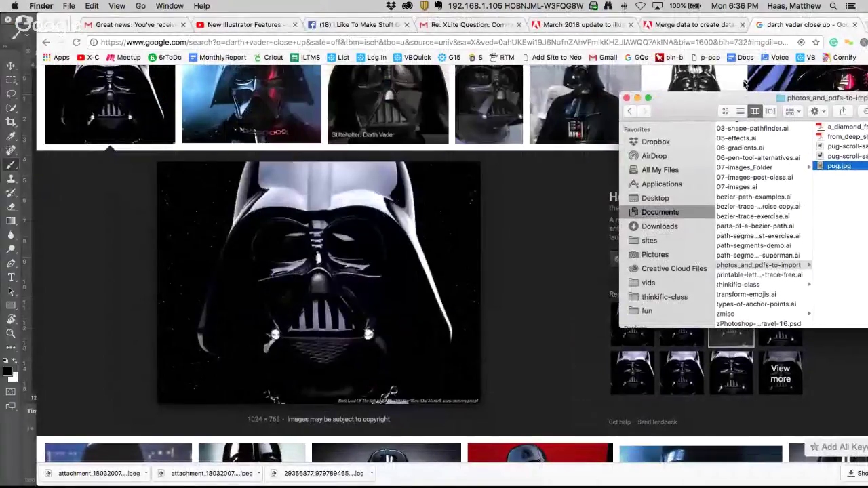
{"action": "left_click", "coordinate": [729, 15]}
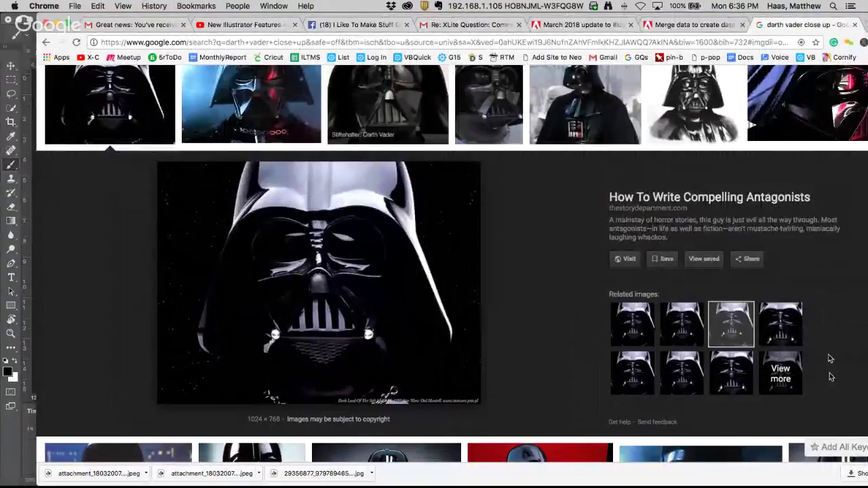
{"action": "left_click_drag", "start_coordinate": [630, 14], "coordinate": [480, 15]}
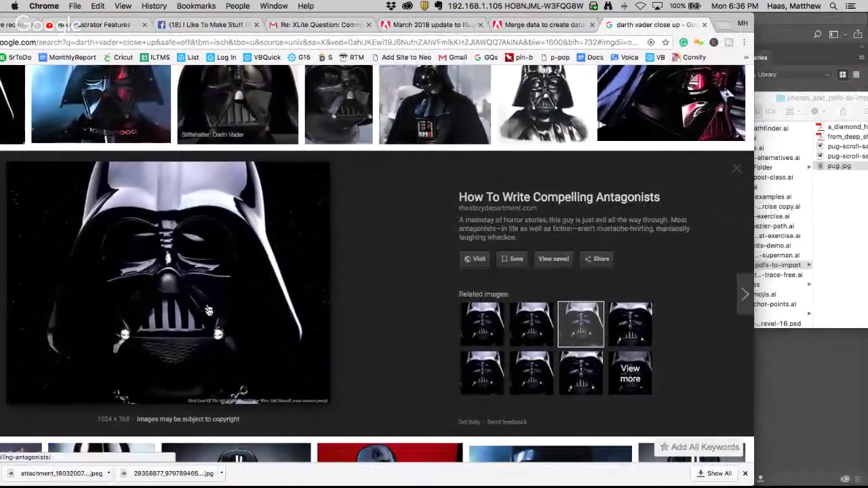
{"action": "left_click_drag", "start_coordinate": [215, 309], "coordinate": [841, 222]}
- Browse further down the Darth Vader image results for other close-up pictures
{"action": "scroll", "coordinate": [404, 189], "scroll_direction": "down", "scroll_amount": 3}
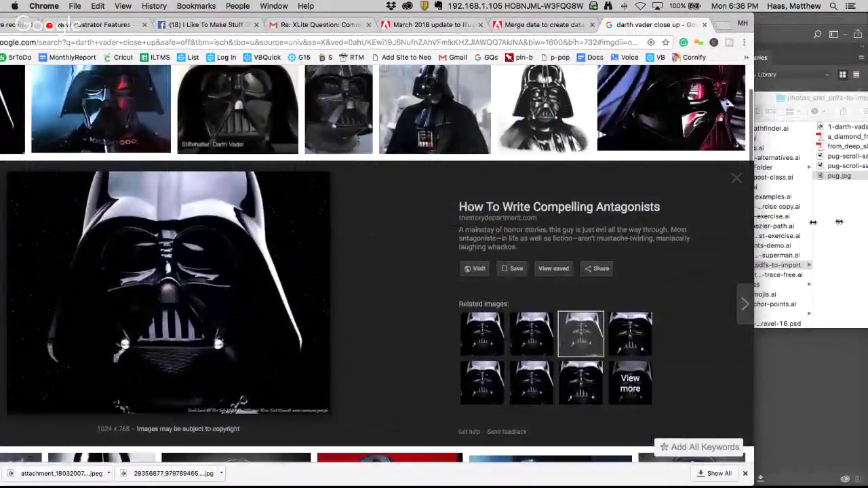
{"action": "scroll", "coordinate": [403, 188], "scroll_direction": "down", "scroll_amount": 10}
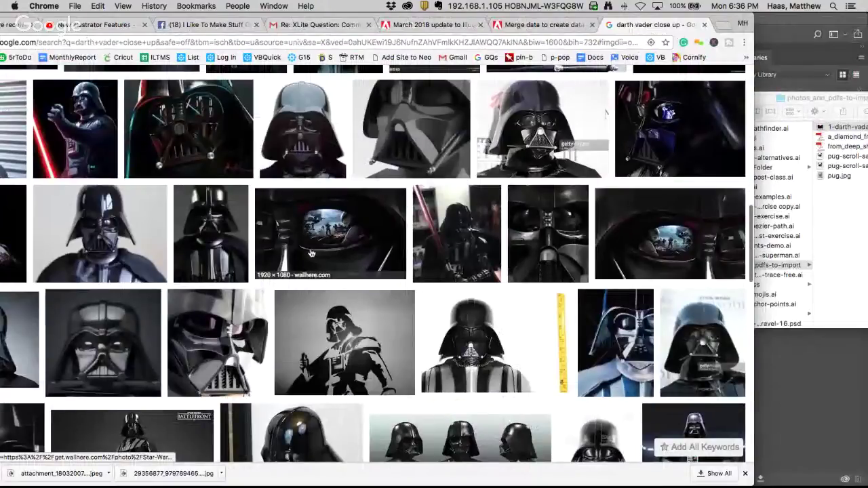
{"action": "scroll", "coordinate": [326, 315], "scroll_direction": "down", "scroll_amount": 3}
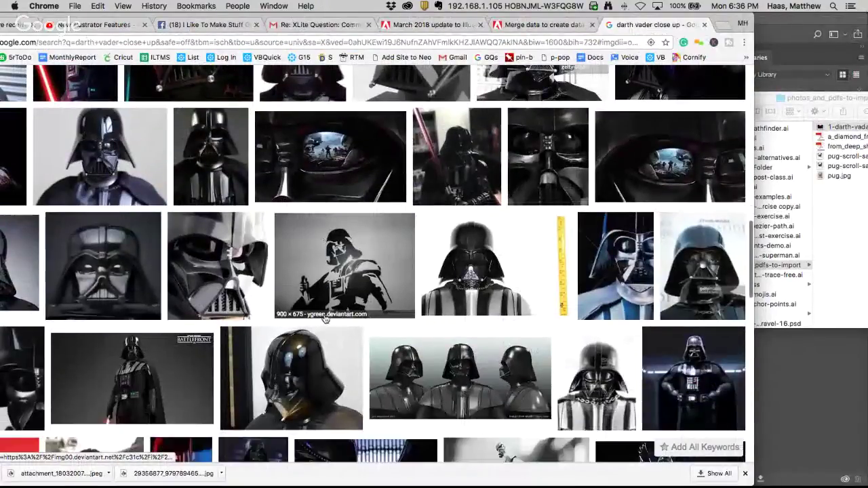
{"action": "scroll", "coordinate": [341, 319], "scroll_direction": "down", "scroll_amount": 5}
{"action": "scroll", "coordinate": [361, 323], "scroll_direction": "down", "scroll_amount": 5}
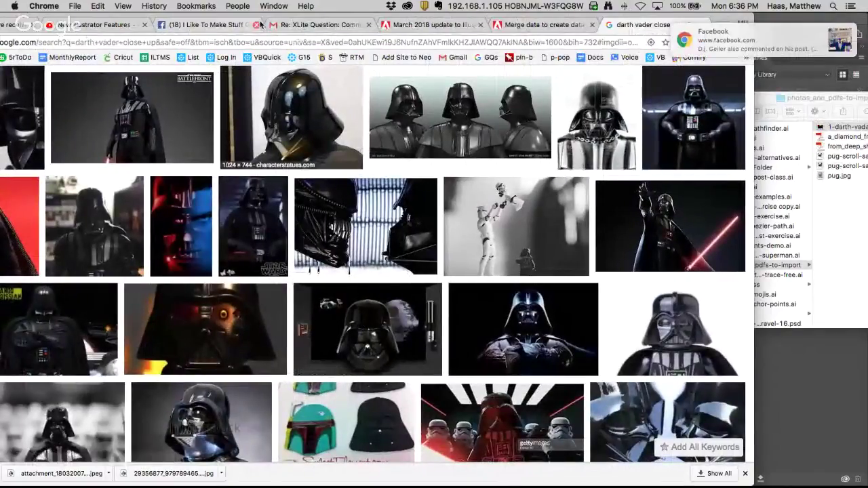
- Bring the browser window fully into view and look for close-ups among the Darth Vader results, previewing the 3000 × 2000 Sideshow Collectibles photo
{"action": "left_click_drag", "start_coordinate": [241, 16], "coordinate": [378, 6]}
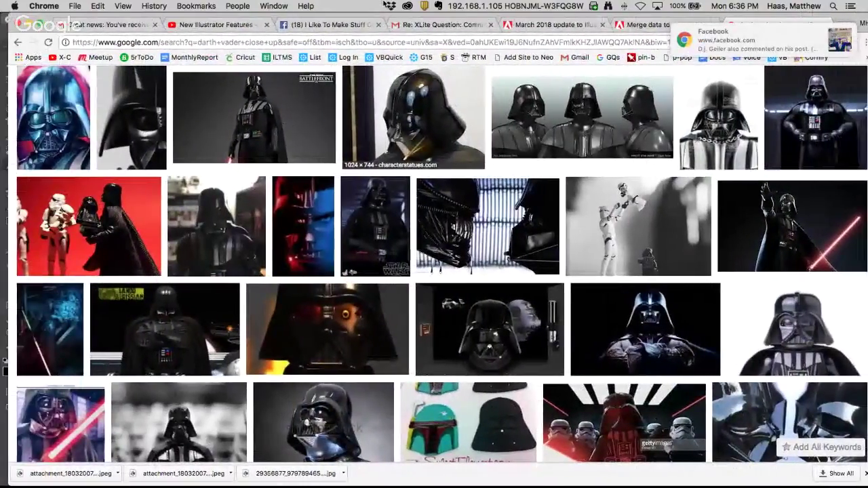
{"action": "scroll", "coordinate": [269, 203], "scroll_direction": "up", "scroll_amount": 6}
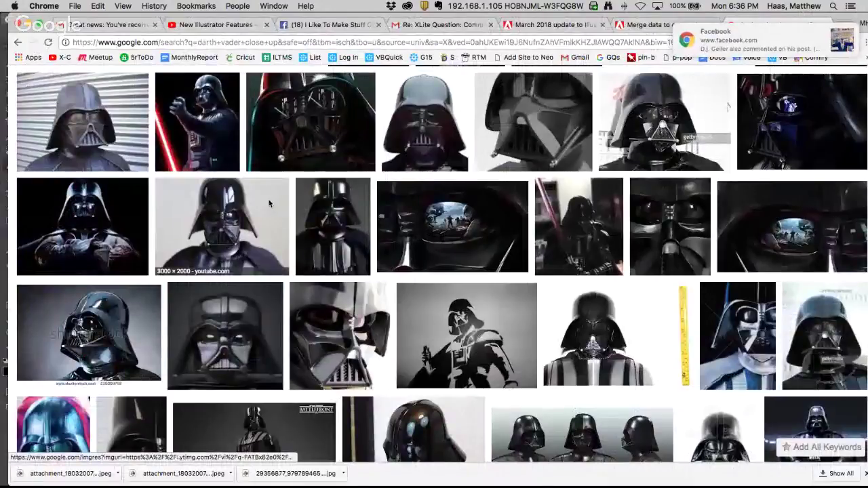
{"action": "left_click", "coordinate": [218, 232]}
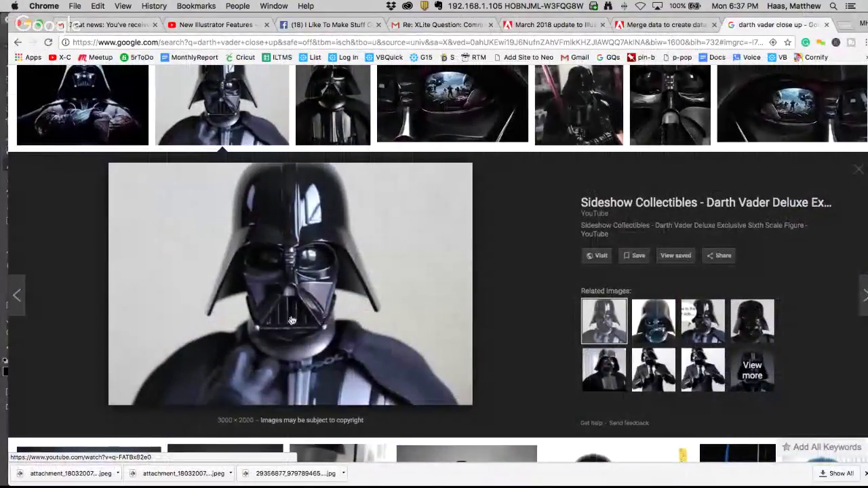
{"action": "scroll", "coordinate": [364, 191], "scroll_direction": "up", "scroll_amount": 3}
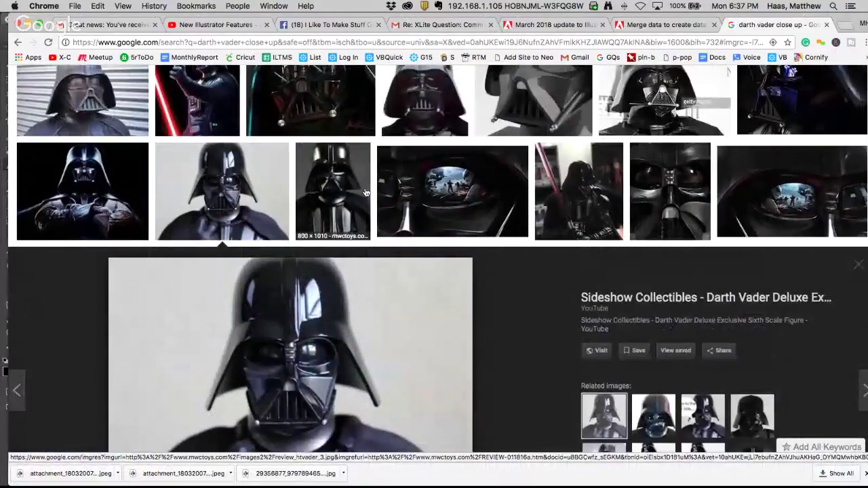
{"action": "scroll", "coordinate": [366, 193], "scroll_direction": "down", "scroll_amount": 5}
{"action": "scroll", "coordinate": [366, 193], "scroll_direction": "up", "scroll_amount": 3}
{"action": "scroll", "coordinate": [365, 193], "scroll_direction": "down", "scroll_amount": 3}
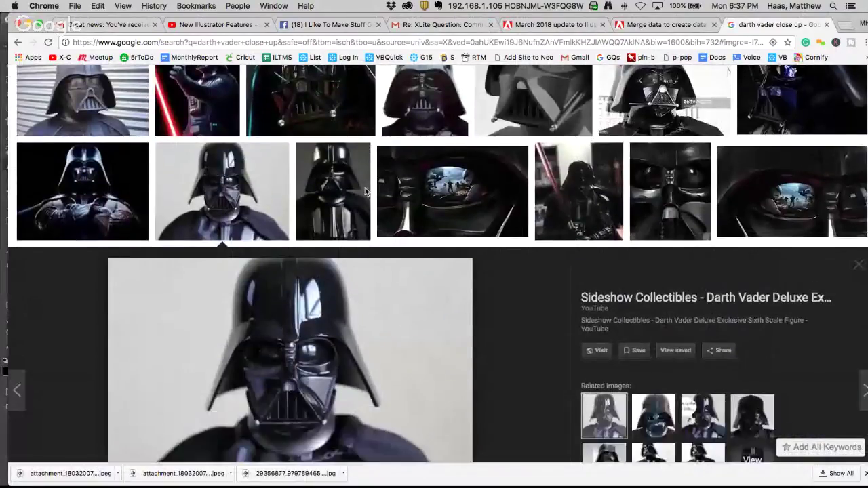
{"action": "scroll", "coordinate": [365, 194], "scroll_direction": "up", "scroll_amount": 5}
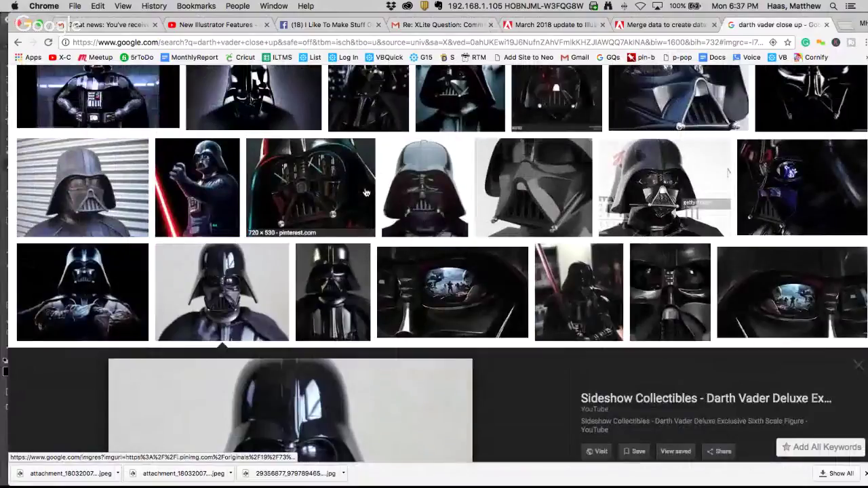
- Preview the Original Darth Vader Helmets image and copy it into the photos_and_pdfs-to-import folder
{"action": "left_click", "coordinate": [406, 197]}
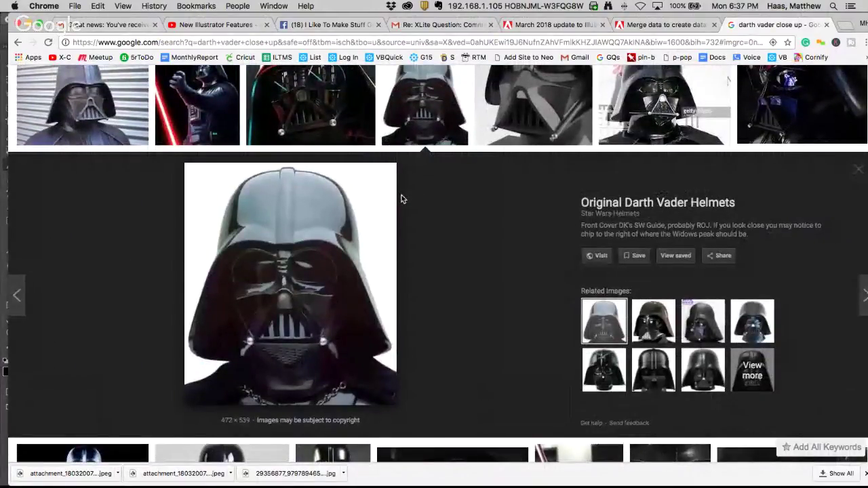
{"action": "left_click_drag", "start_coordinate": [396, 17], "coordinate": [246, 81]}
{"action": "left_click_drag", "start_coordinate": [239, 161], "coordinate": [582, 295]}
- Look through more Darth Vader results and preview the 1920 × 1200 Alien crossover wallpaper with the browser window back in full view
{"action": "scroll", "coordinate": [344, 295], "scroll_direction": "down", "scroll_amount": 5}
{"action": "scroll", "coordinate": [345, 294], "scroll_direction": "up", "scroll_amount": 3}
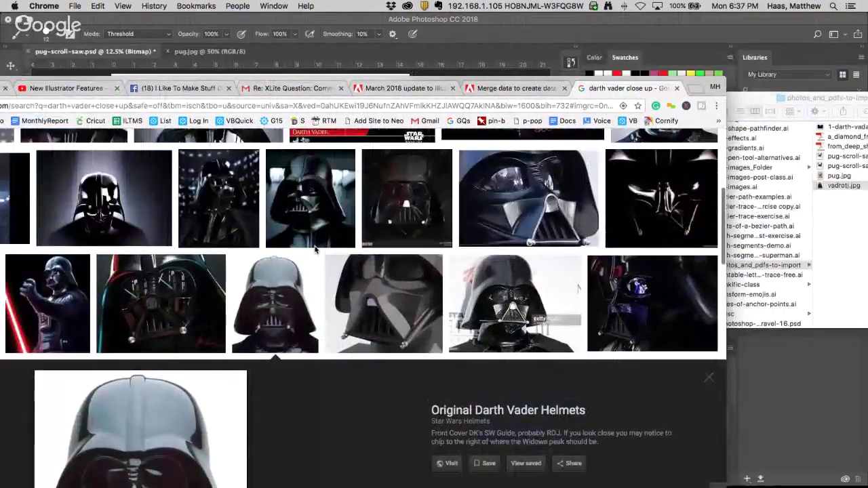
{"action": "scroll", "coordinate": [541, 226], "scroll_direction": "down", "scroll_amount": 10}
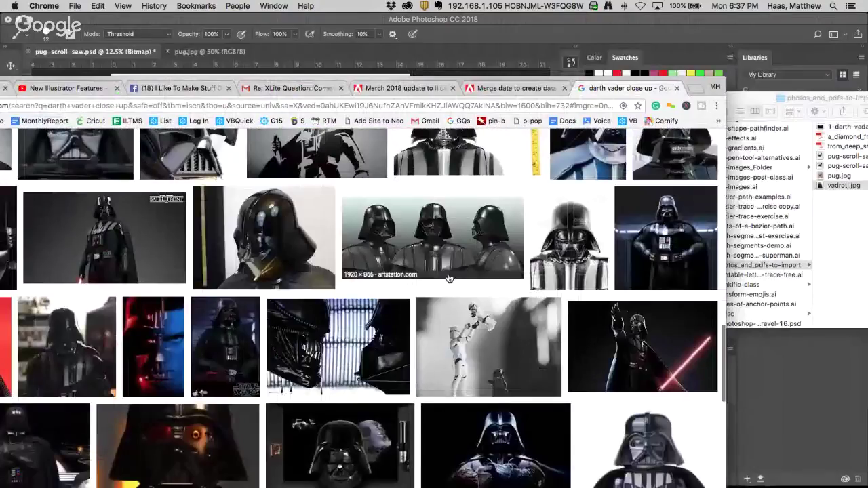
{"action": "scroll", "coordinate": [449, 278], "scroll_direction": "down", "scroll_amount": 3}
{"action": "scroll", "coordinate": [312, 244], "scroll_direction": "up", "scroll_amount": 2}
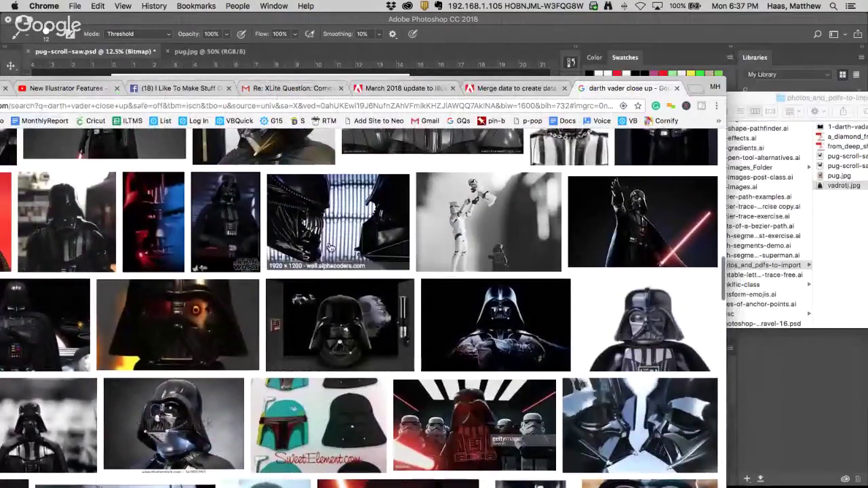
{"action": "left_click", "coordinate": [312, 244]}
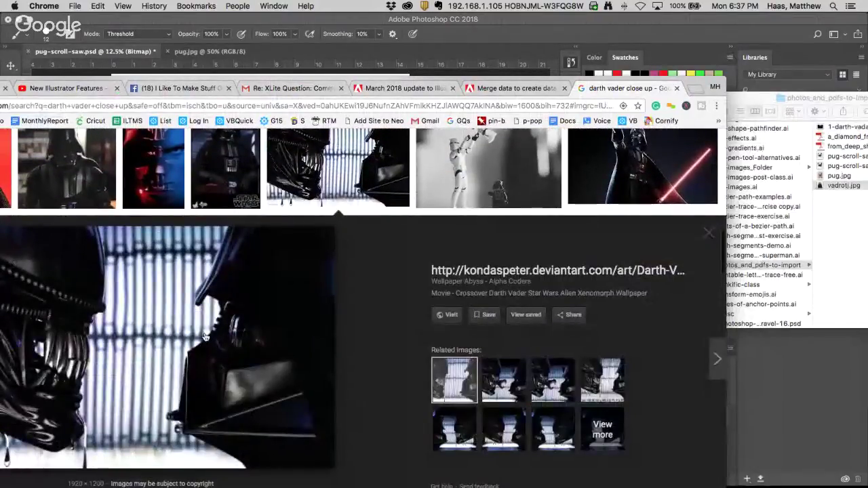
{"action": "left_click_drag", "start_coordinate": [200, 81], "coordinate": [341, 25]}
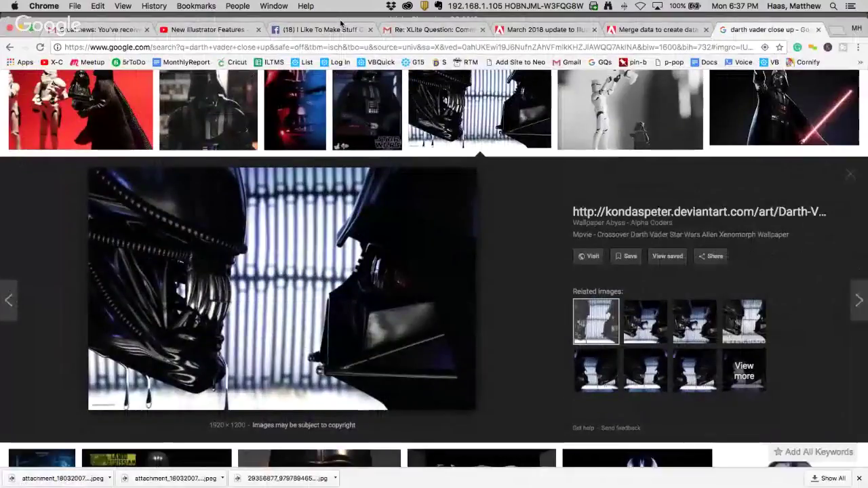
- Return to the start of the Darth Vader image results and copy the 1024 × 1365 Empire Strikes Back helmet close-up into the photos_and_pdfs-to-import folder
{"action": "left_click", "coordinate": [9, 48]}
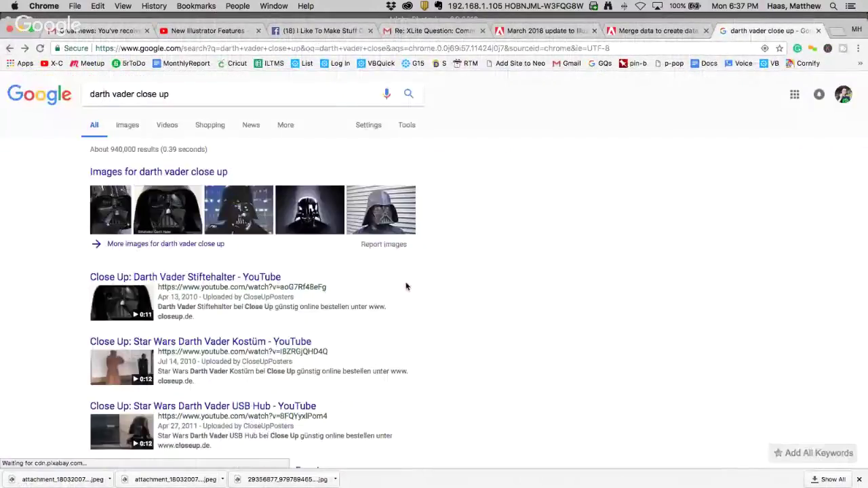
{"action": "left_click", "coordinate": [158, 172]}
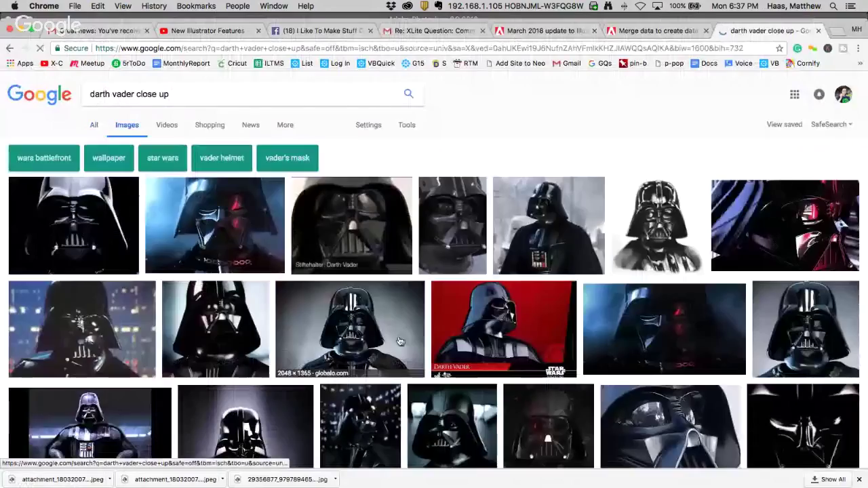
{"action": "scroll", "coordinate": [431, 330], "scroll_direction": "down", "scroll_amount": 3}
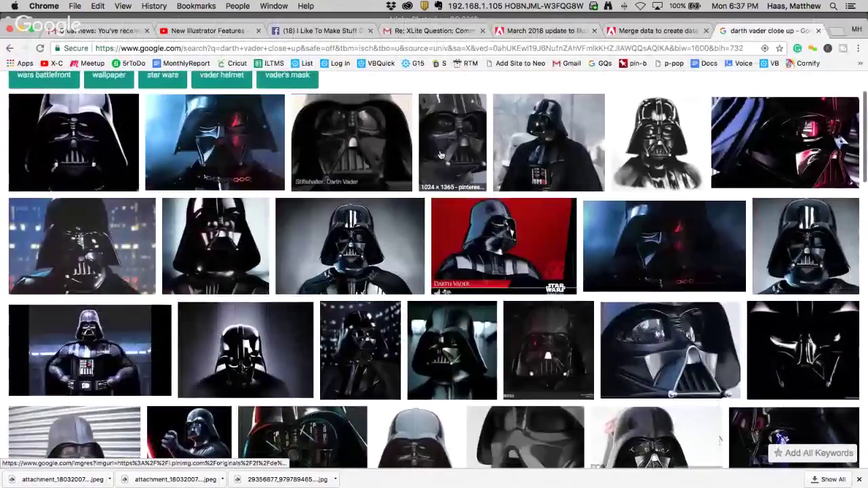
{"action": "left_click", "coordinate": [440, 154]}
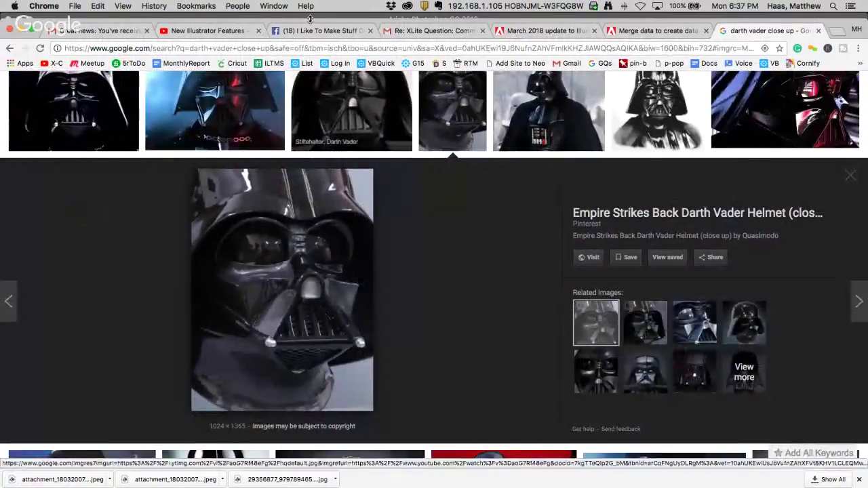
{"action": "left_click_drag", "start_coordinate": [312, 23], "coordinate": [127, 94]}
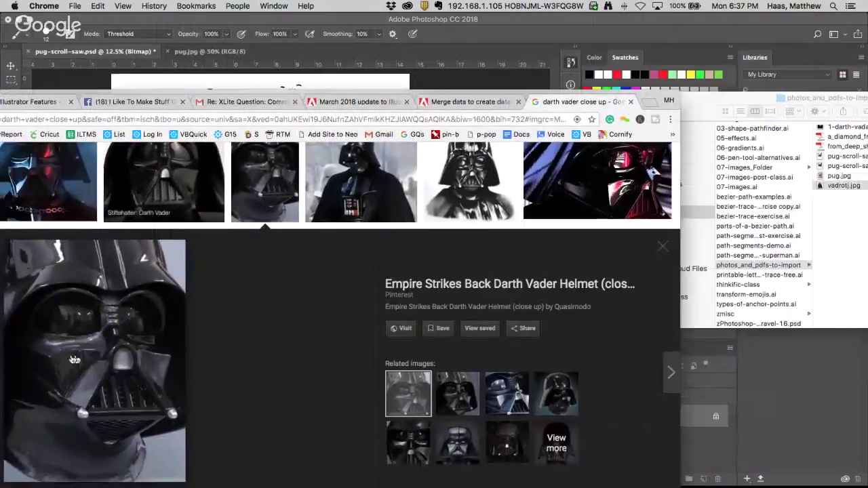
{"action": "left_click_drag", "start_coordinate": [74, 359], "coordinate": [839, 198]}
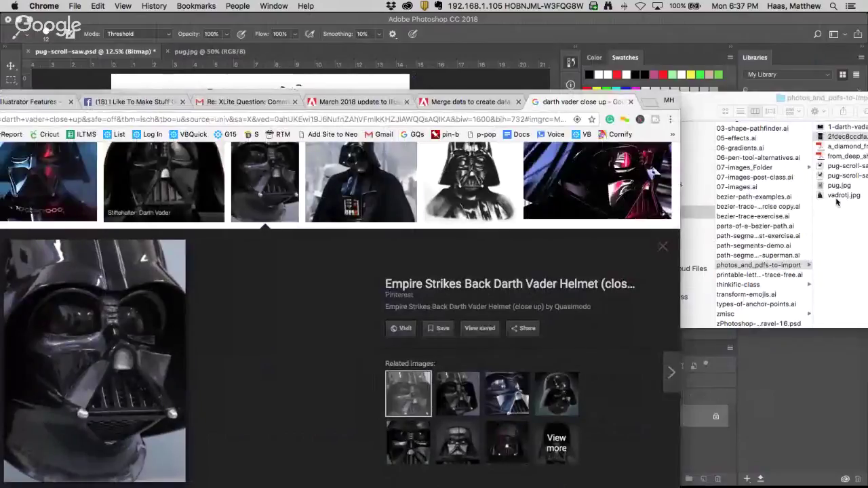
- Open the three saved Darth Vader images together in Photoshop and collapse the History panel and the main panel group
{"action": "left_click", "coordinate": [841, 196]}
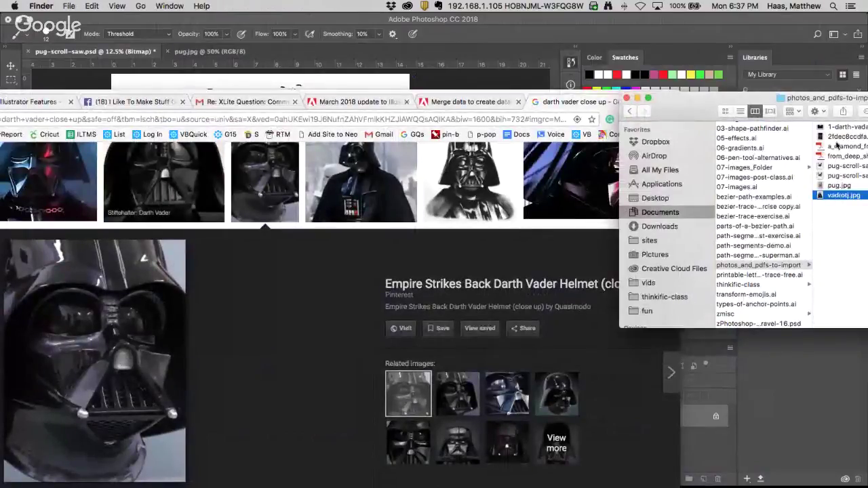
{"action": "left_click", "coordinate": [840, 136], "text": "super"}
{"action": "left_click", "coordinate": [841, 127], "text": "super"}
{"action": "left_click_drag", "start_coordinate": [841, 126], "coordinate": [395, 480]}
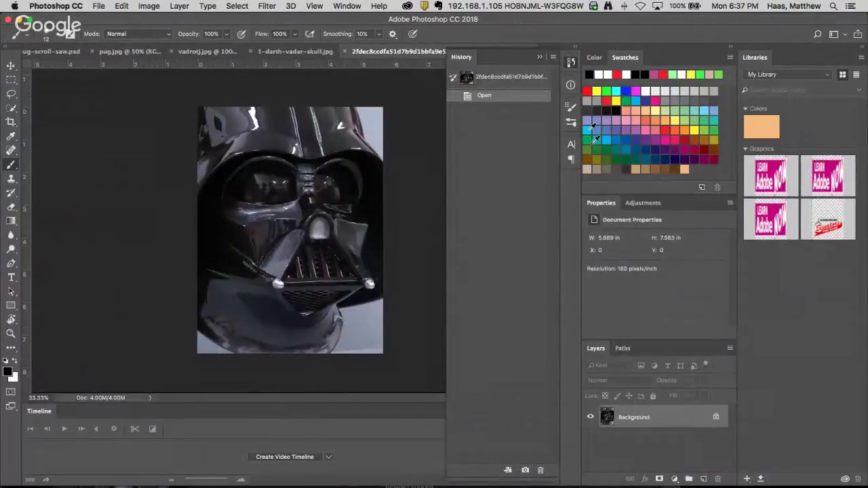
{"action": "left_click", "coordinate": [546, 60]}
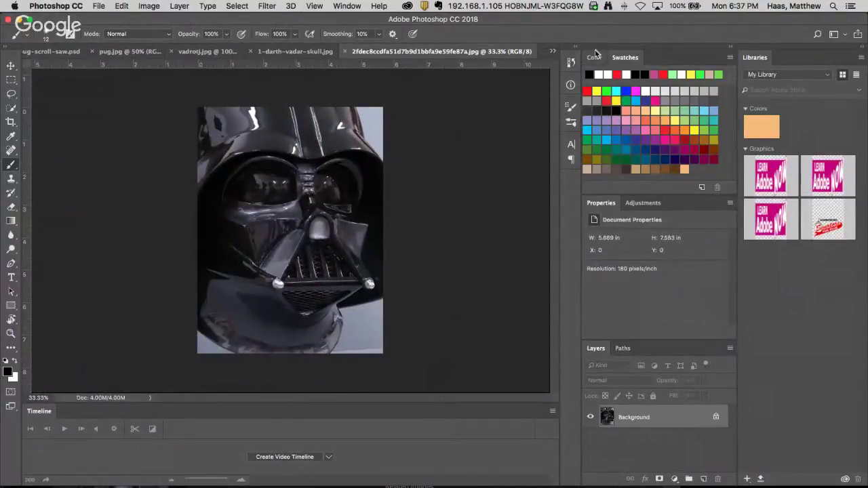
{"action": "left_click", "coordinate": [729, 47]}
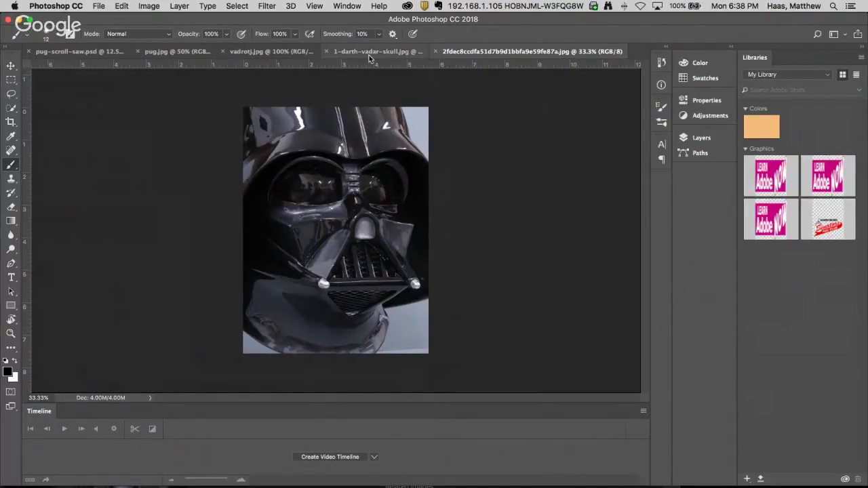
- Float the three Darth Vader images in separate windows and close the two pug documents
{"action": "left_click_drag", "start_coordinate": [502, 54], "coordinate": [513, 148]}
{"action": "left_click_drag", "start_coordinate": [419, 52], "coordinate": [190, 201]}
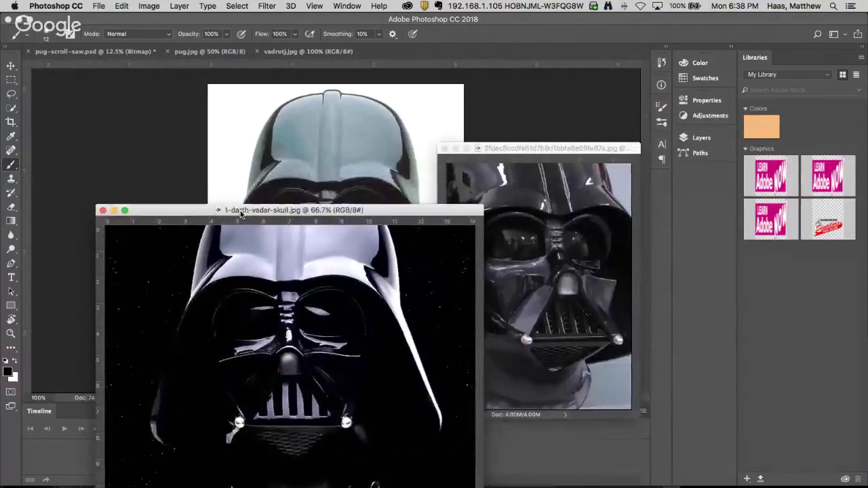
{"action": "left_click", "coordinate": [295, 52]}
{"action": "left_click_drag", "start_coordinate": [243, 145], "coordinate": [124, 25]}
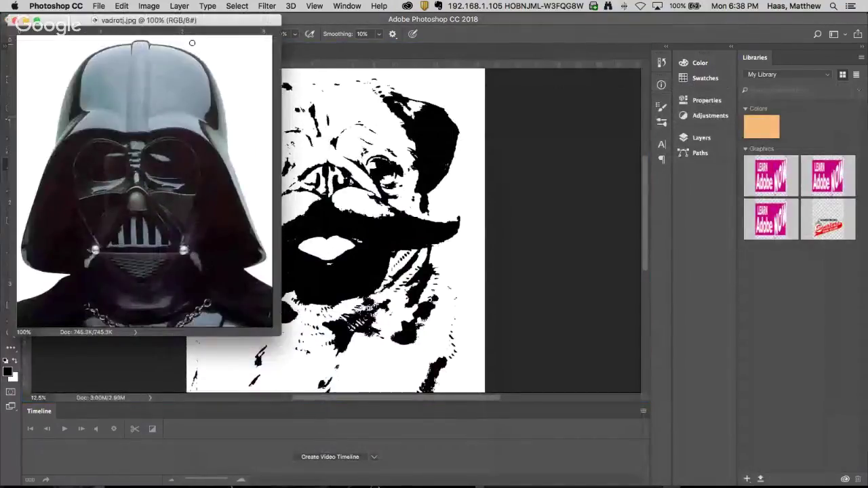
{"action": "key", "text": "super+w"}
{"action": "left_click", "coordinate": [397, 199]}
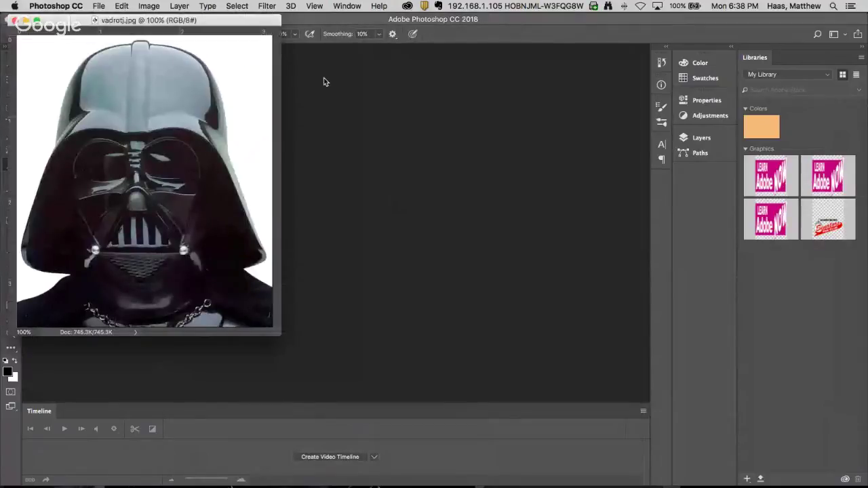
- Bring 1-darth-vadar-skull.jpg forward, zoom it out to 50%, and place it as a floating window beside the white-background helmet image
{"action": "left_click", "coordinate": [349, 5]}
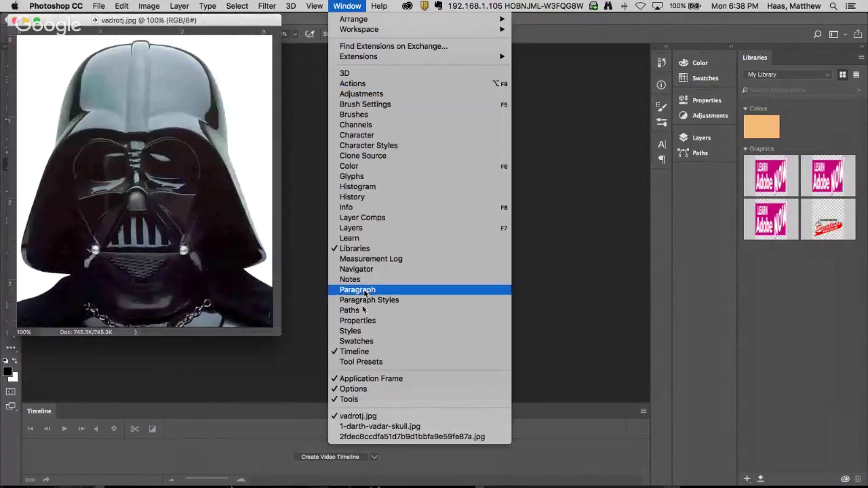
{"action": "left_click", "coordinate": [353, 425]}
{"action": "left_click_drag", "start_coordinate": [239, 203], "coordinate": [371, 60]}
{"action": "key", "text": "super+0"}
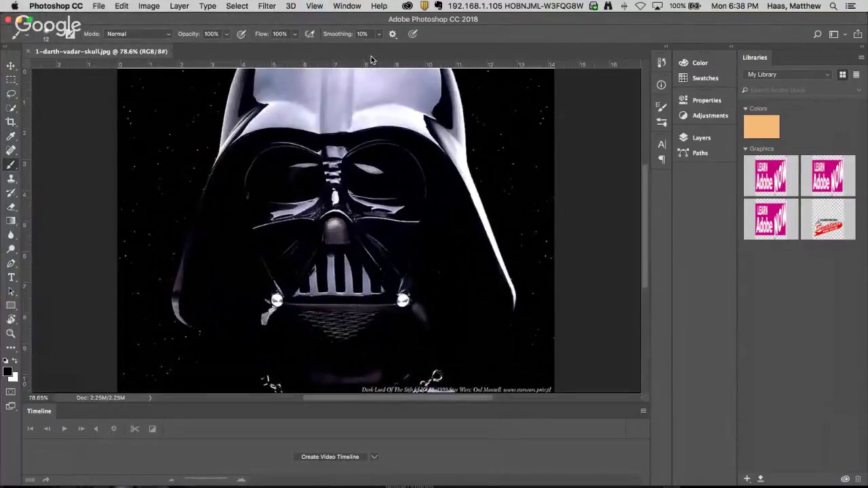
{"action": "key", "text": "super+minus"}
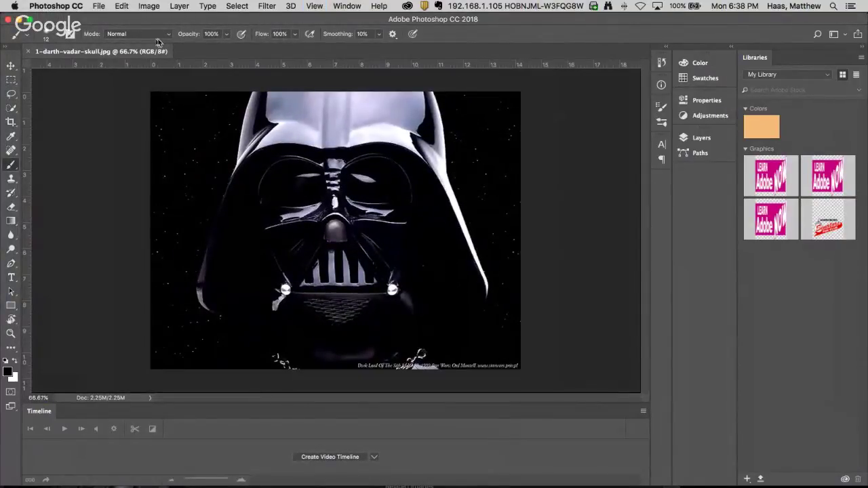
{"action": "left_click_drag", "start_coordinate": [126, 52], "coordinate": [250, 100]}
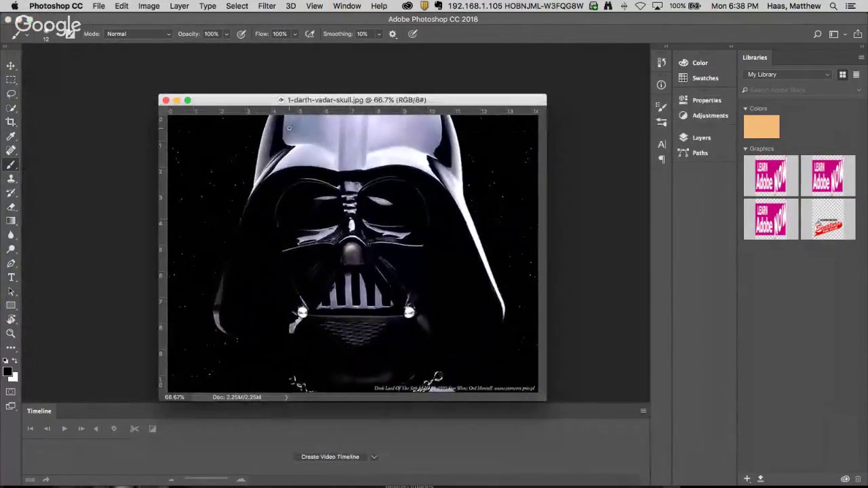
{"action": "key", "text": "super+minus"}
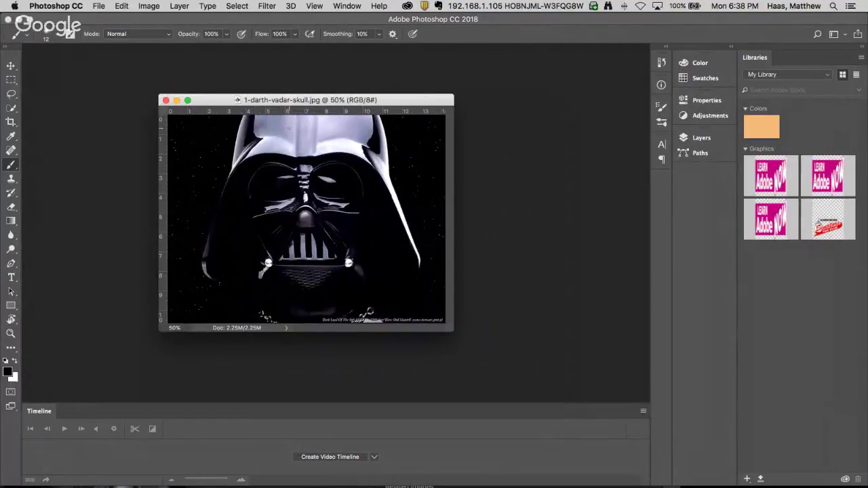
{"action": "left_click_drag", "start_coordinate": [293, 105], "coordinate": [516, 94]}
- Arrange the three floating Darth Vader images side by side for comparison and make vadrotj.jpg the active document
{"action": "left_click", "coordinate": [346, 6]}
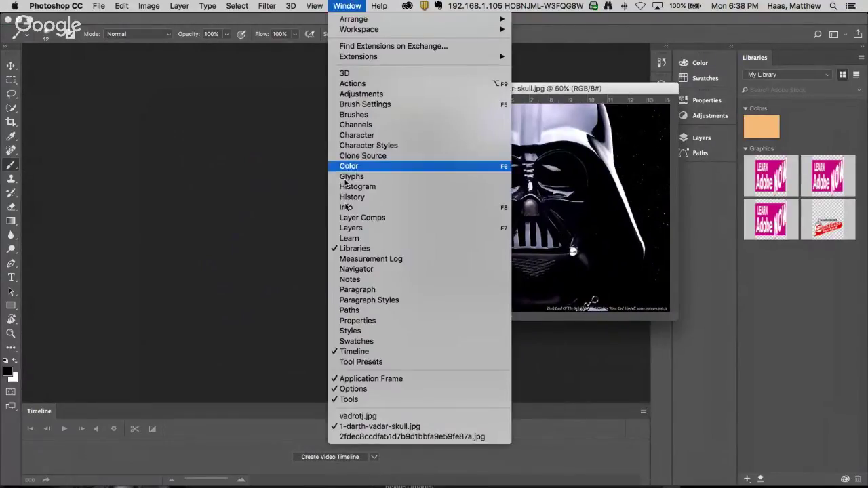
{"action": "left_click", "coordinate": [356, 416]}
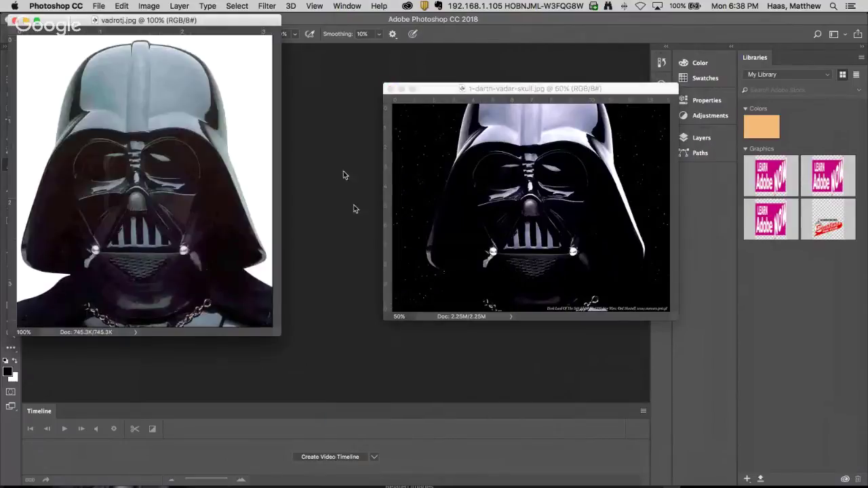
{"action": "left_click", "coordinate": [338, 6]}
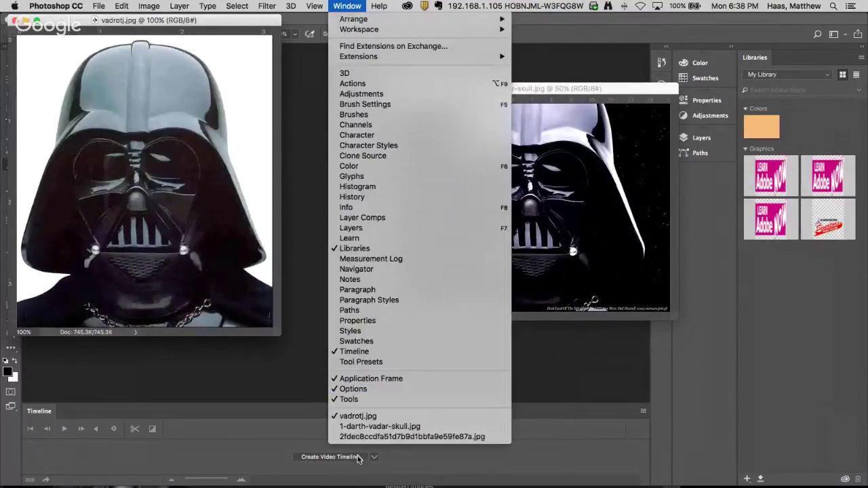
{"action": "left_click", "coordinate": [360, 436]}
{"action": "left_click_drag", "start_coordinate": [493, 148], "coordinate": [315, 106]}
{"action": "left_click_drag", "start_coordinate": [495, 93], "coordinate": [588, 136]}
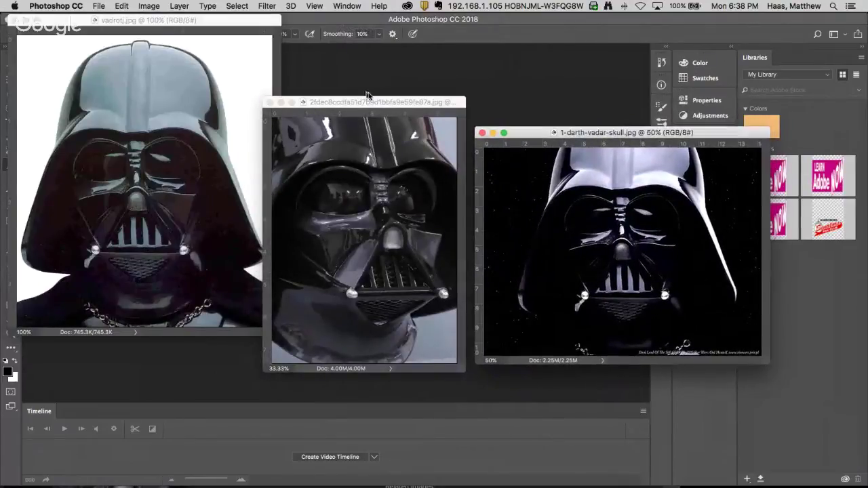
{"action": "left_click_drag", "start_coordinate": [351, 102], "coordinate": [362, 75]}
{"action": "left_click", "coordinate": [102, 20]}
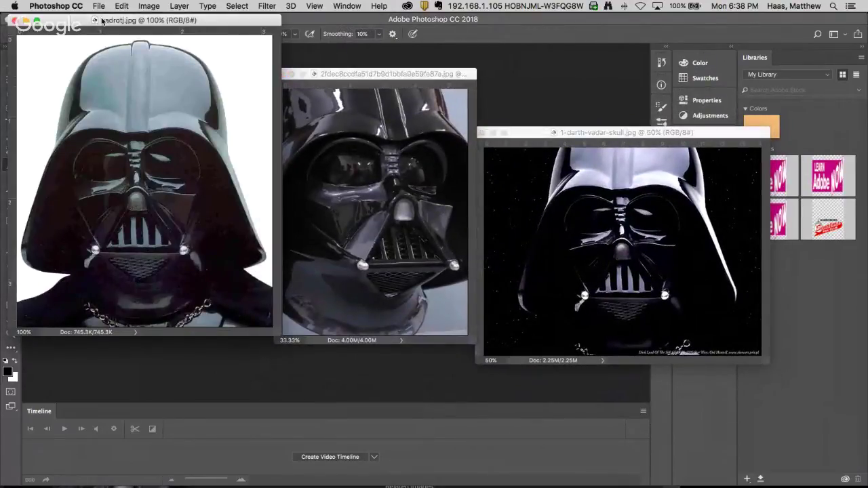
- Convert vadrotj.jpg to Grayscale mode, discarding its color information
{"action": "left_click", "coordinate": [148, 5]}
{"action": "mouse_move", "coordinate": [211, 22]}
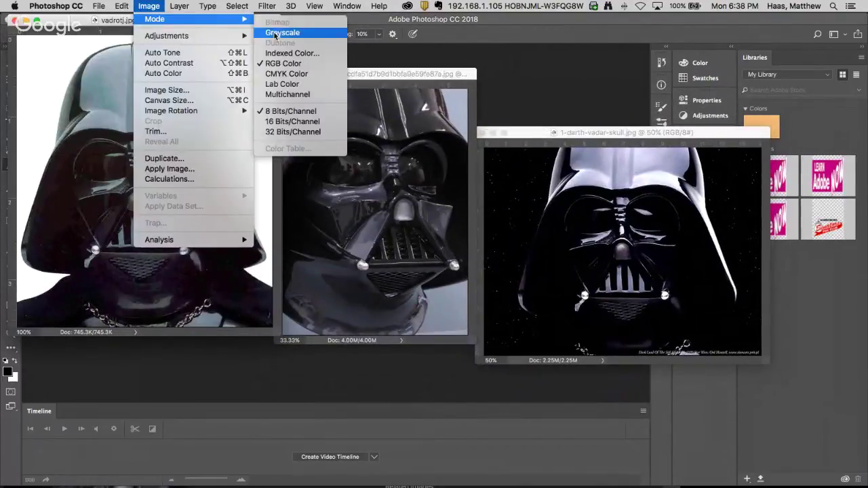
{"action": "left_click", "coordinate": [275, 33]}
{"action": "left_click", "coordinate": [516, 195]}
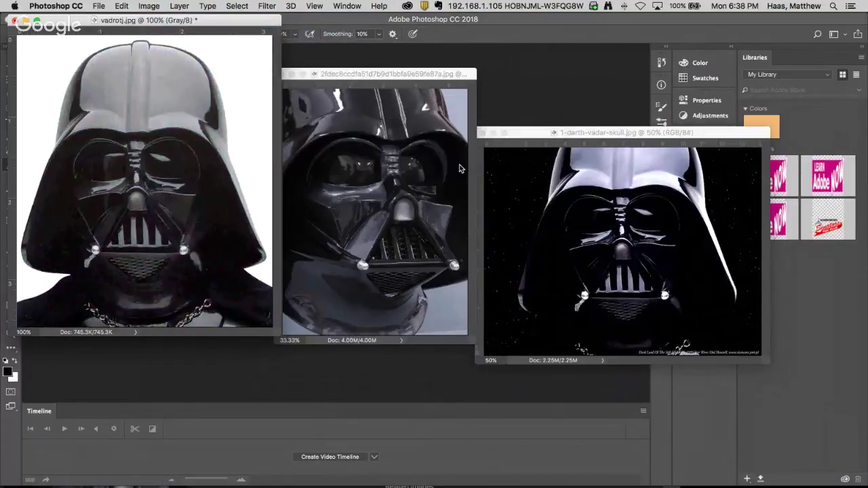
- Convert the angled Darth Vader helmet image to Grayscale mode and discard its color information
{"action": "left_click", "coordinate": [338, 80]}
{"action": "left_click", "coordinate": [148, 6]}
{"action": "mouse_move", "coordinate": [204, 19]}
{"action": "left_click", "coordinate": [277, 33]}
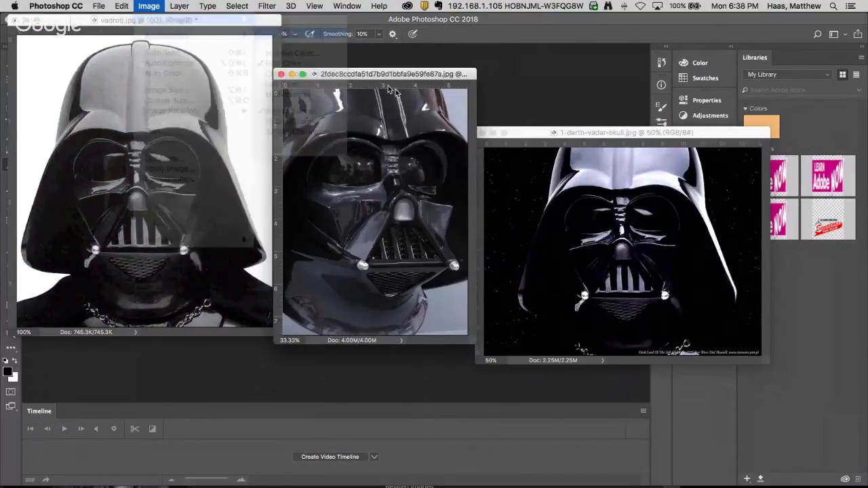
{"action": "left_click", "coordinate": [516, 196]}
- Convert 1-darth-vadar-skull.jpg to Grayscale mode, discarding its color information
{"action": "left_click", "coordinate": [546, 136]}
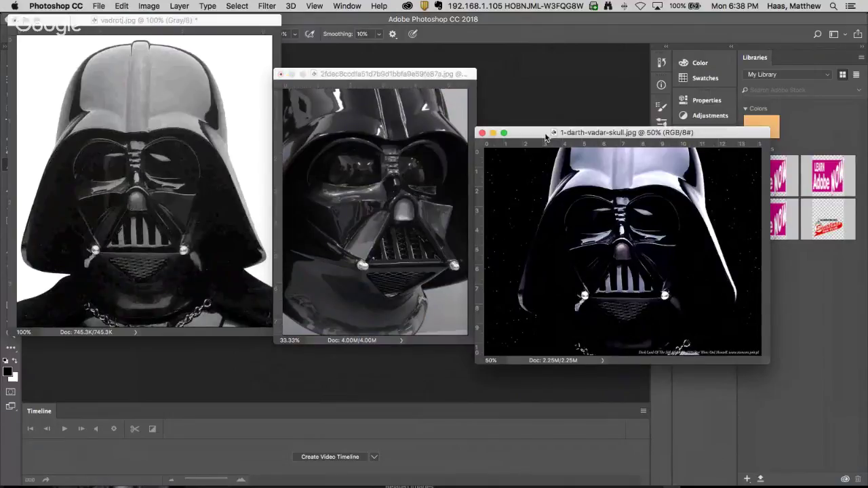
{"action": "left_click", "coordinate": [147, 5]}
{"action": "mouse_move", "coordinate": [203, 20]}
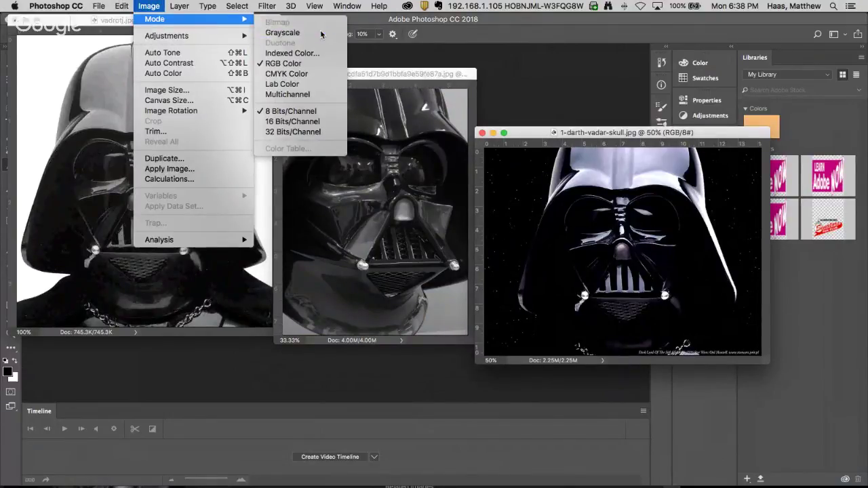
{"action": "left_click", "coordinate": [332, 30]}
{"action": "left_click", "coordinate": [511, 195]}
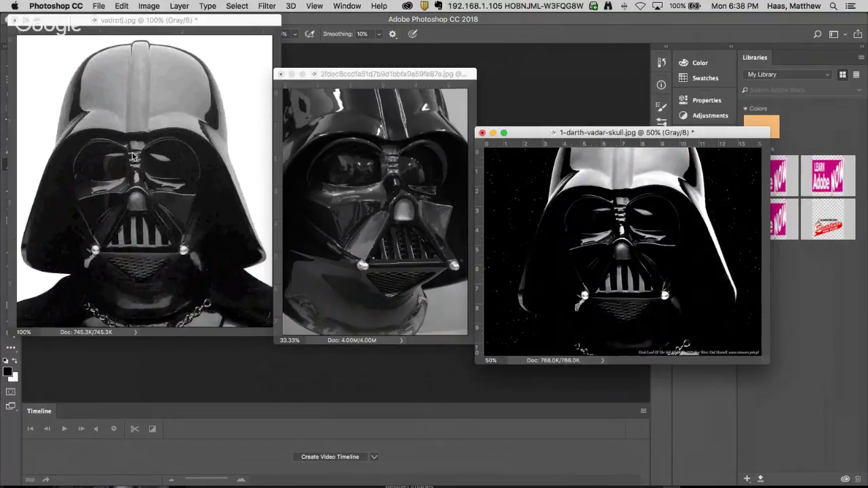
- Try converting vadrotj.jpg to Bitmap mode at 300 pixels/inch with the 50% Threshold method, and undo the conversion
{"action": "left_click", "coordinate": [140, 31]}
{"action": "left_click", "coordinate": [149, 6]}
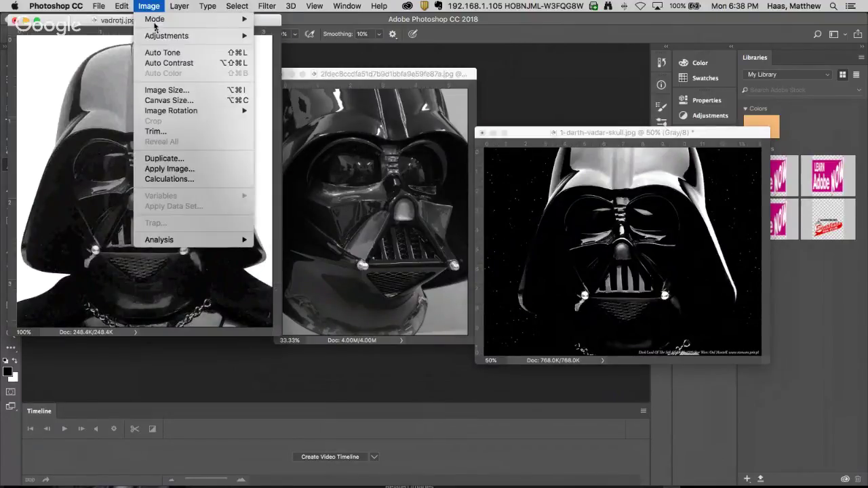
{"action": "mouse_move", "coordinate": [154, 25]}
{"action": "left_click", "coordinate": [278, 26]}
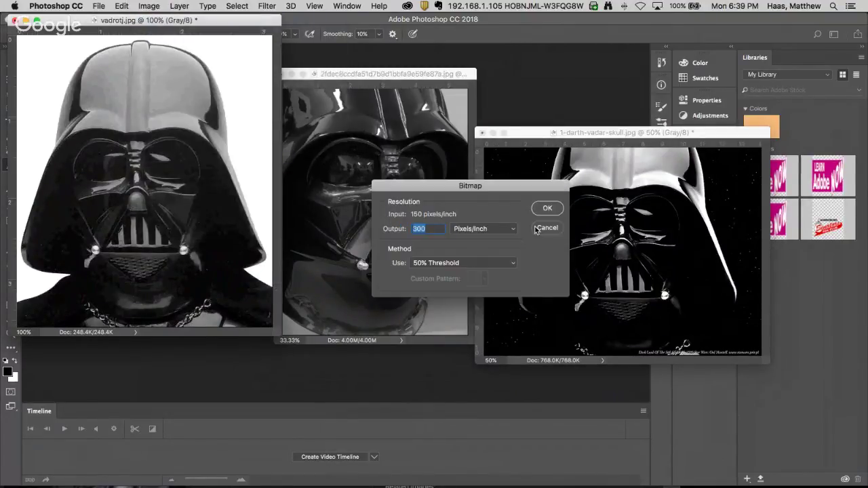
{"action": "left_click", "coordinate": [547, 208]}
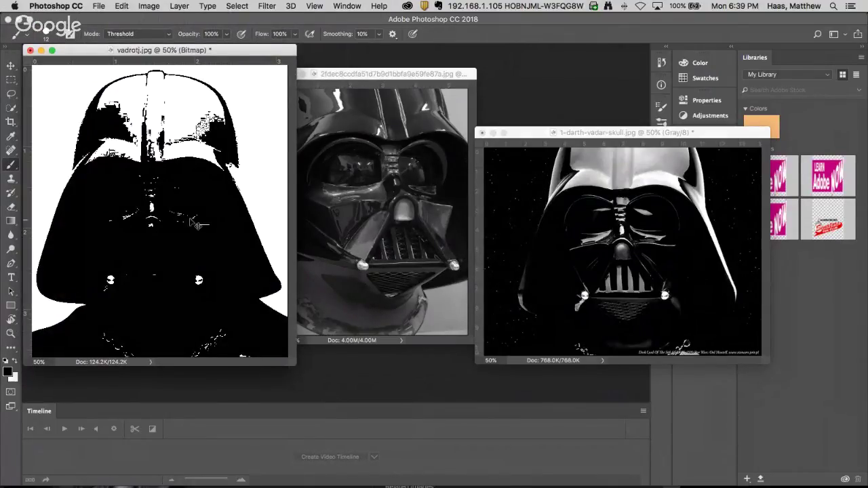
{"action": "key", "text": "super+z"}
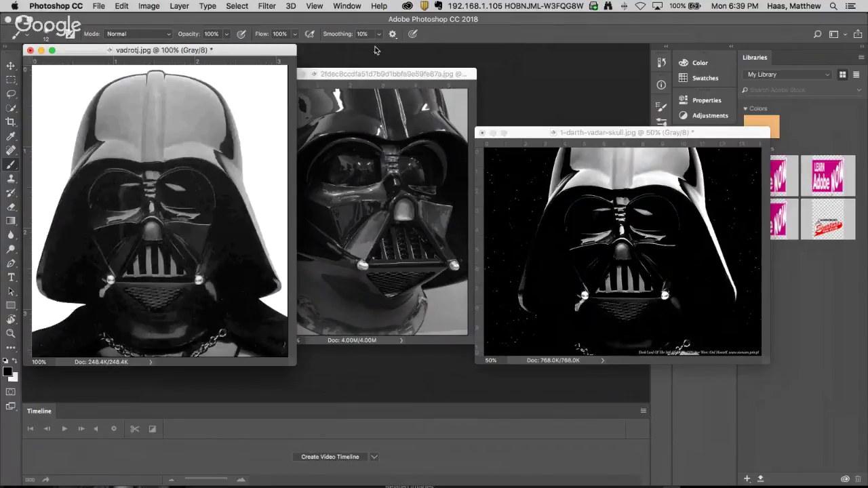
- Try converting the angled helmet image to Bitmap mode to judge its black-and-white detail, and undo the conversion
{"action": "left_click", "coordinate": [363, 73]}
{"action": "left_click", "coordinate": [149, 5]}
{"action": "mouse_move", "coordinate": [203, 19]}
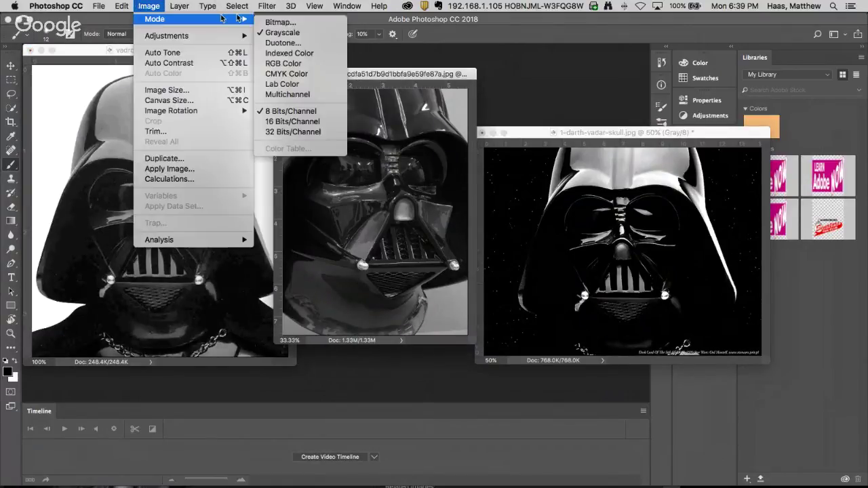
{"action": "left_click", "coordinate": [280, 23]}
{"action": "key", "text": "Return"}
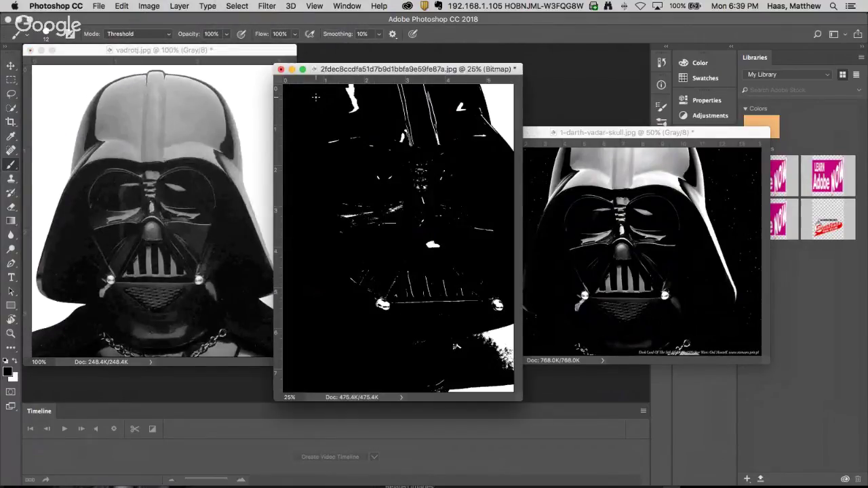
{"action": "left_click", "coordinate": [409, 227], "text": "alt"}
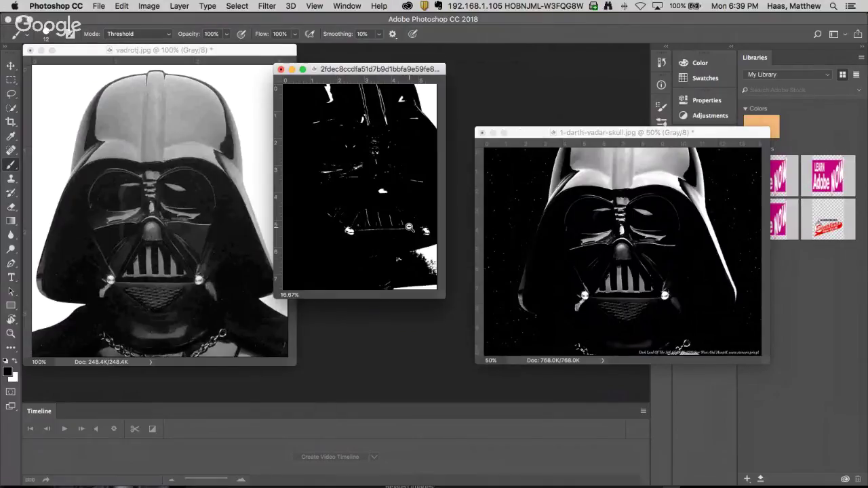
{"action": "key", "text": "super+equal"}
{"action": "key", "text": "super+equal"}
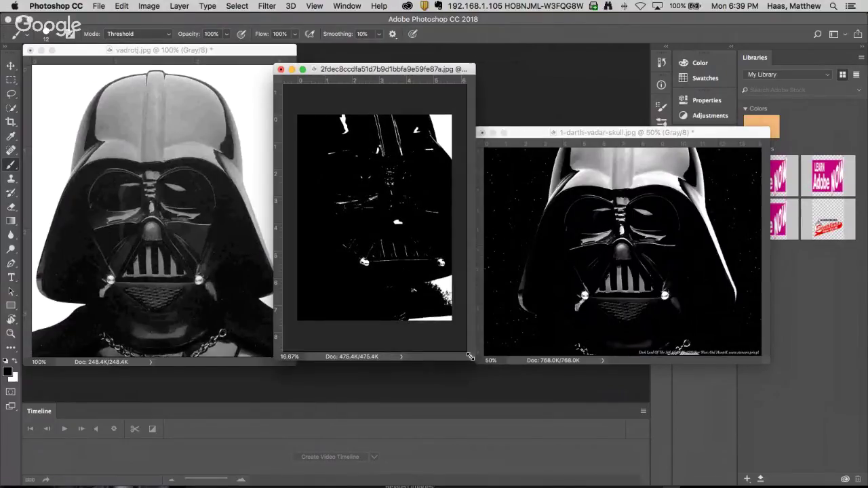
{"action": "key", "text": "super+z"}
- Try converting 1-darth-vadar-skull.jpg to Bitmap mode to compare its black-and-white detail, and undo the conversion
{"action": "left_click", "coordinate": [539, 131]}
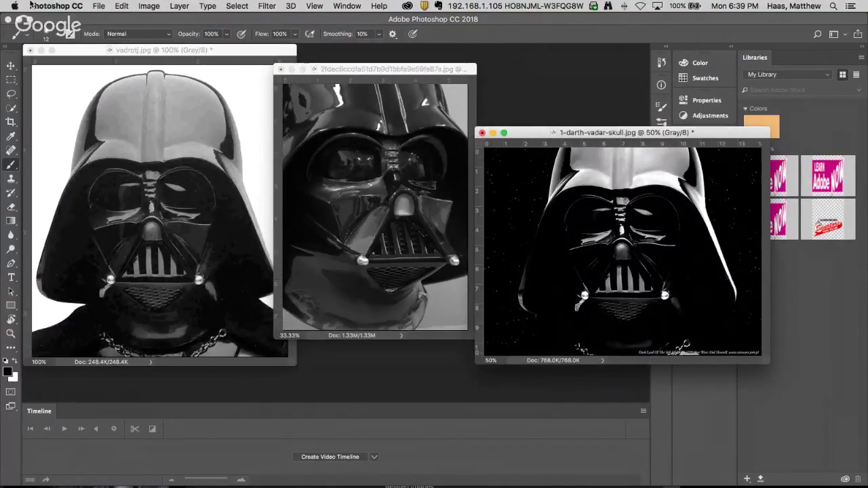
{"action": "left_click", "coordinate": [122, 6]}
{"action": "mouse_move", "coordinate": [149, 5]}
{"action": "mouse_move", "coordinate": [163, 19]}
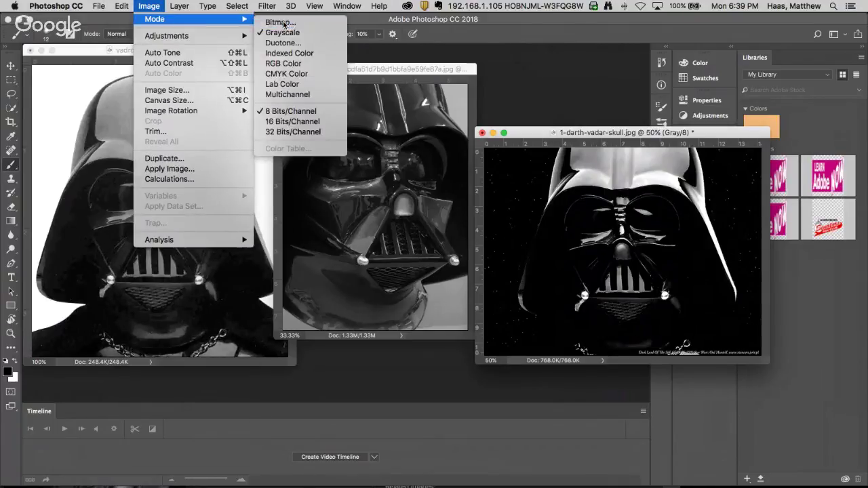
{"action": "left_click", "coordinate": [284, 24]}
{"action": "left_click", "coordinate": [549, 206]}
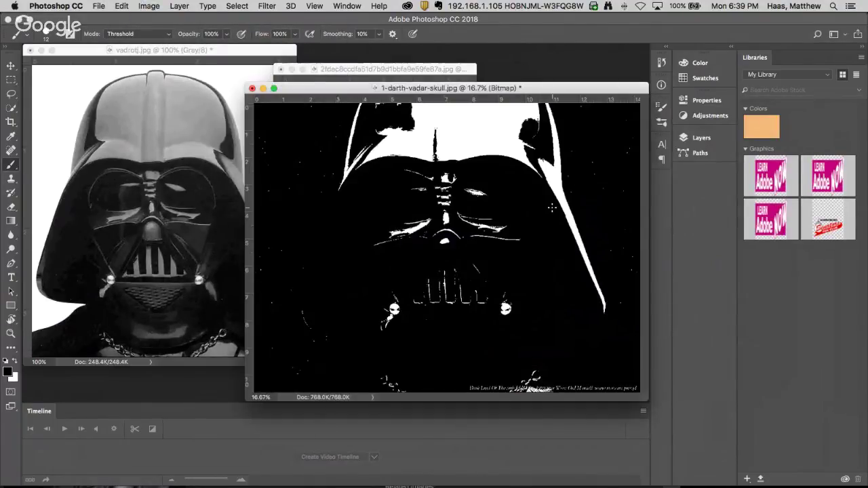
{"action": "left_click", "coordinate": [462, 276], "text": "alt"}
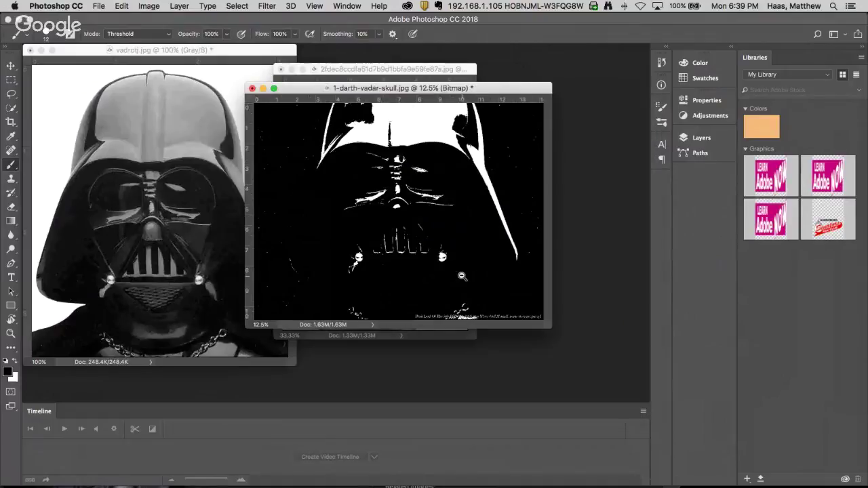
{"action": "left_click", "coordinate": [430, 250], "text": "alt"}
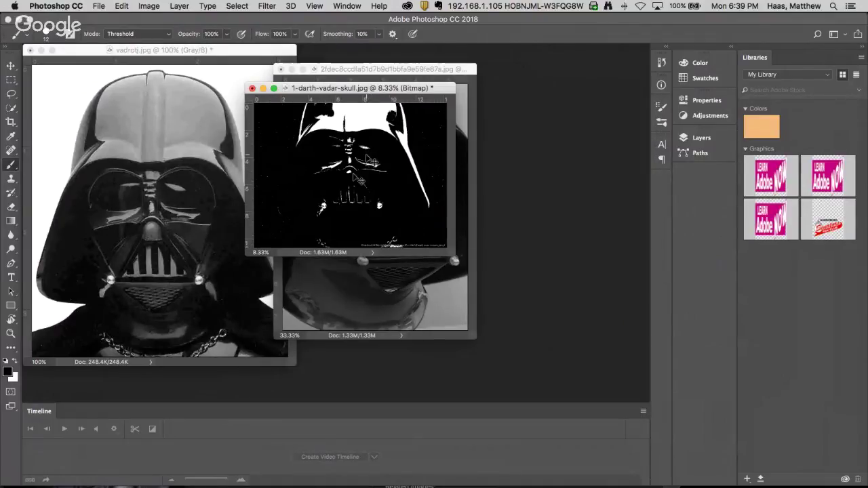
{"action": "key", "text": "ctrl+z"}
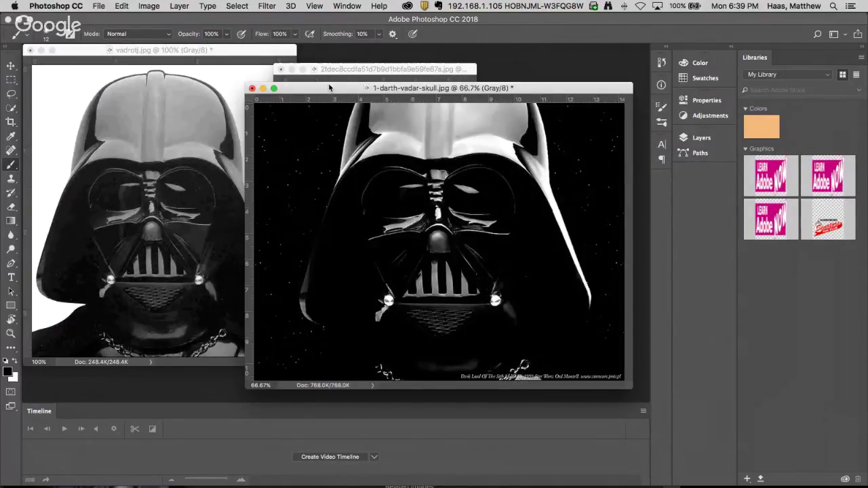
- Rearrange the 1-darth-vadar-skull.jpg and angled helmet windows so that all three grayscale images can be compared
{"action": "left_click_drag", "start_coordinate": [352, 88], "coordinate": [592, 91]}
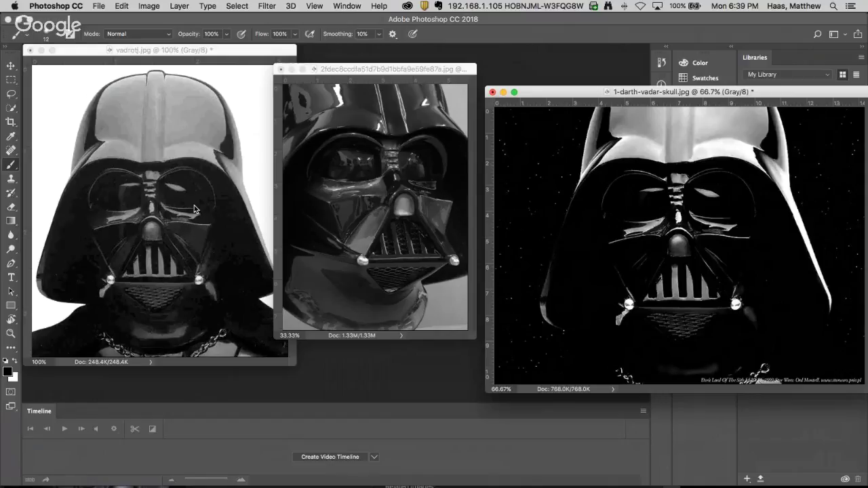
{"action": "left_click_drag", "start_coordinate": [332, 71], "coordinate": [358, 69]}
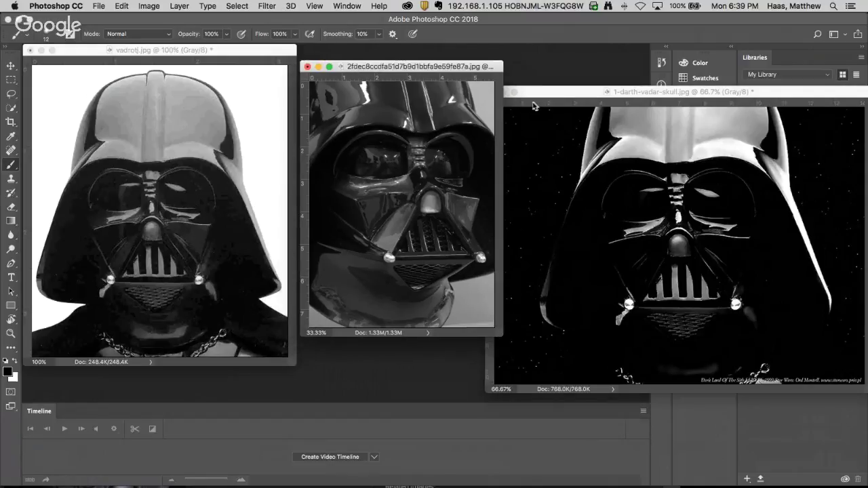
{"action": "left_click_drag", "start_coordinate": [553, 93], "coordinate": [522, 85]}
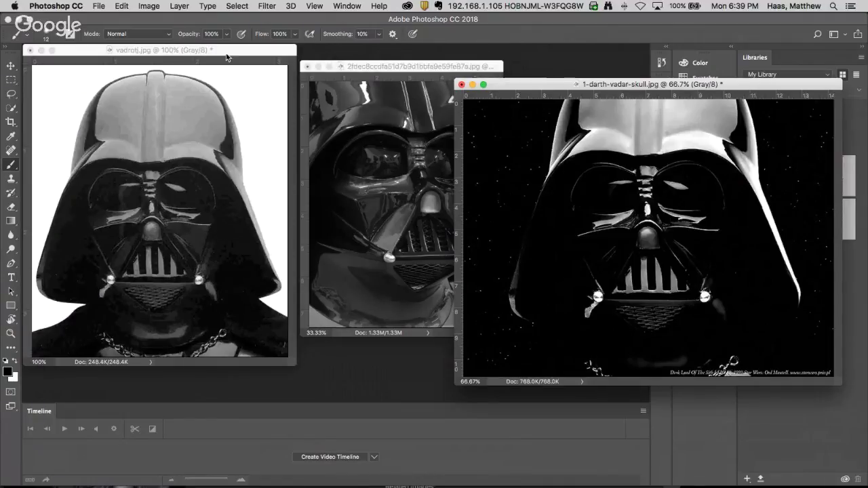
- Bring vadrotj.jpg forward, test its Bitmap conversion again, and return it to grayscale
{"action": "left_click", "coordinate": [200, 53]}
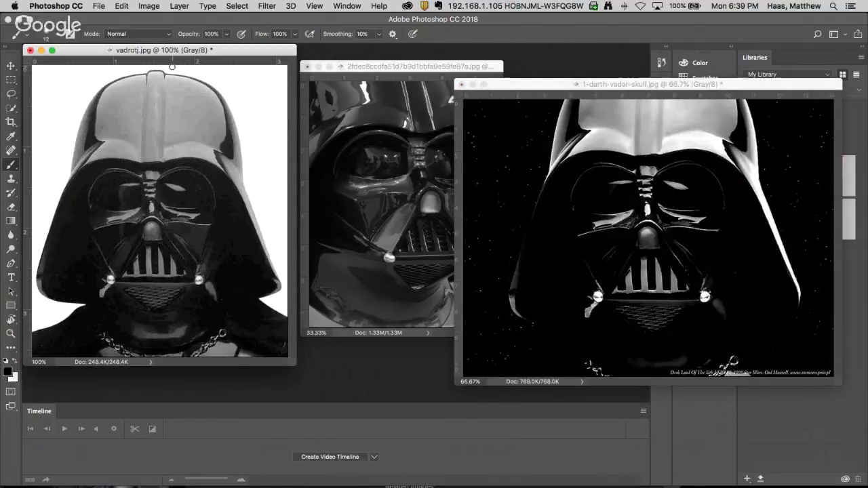
{"action": "left_click", "coordinate": [149, 6]}
{"action": "mouse_move", "coordinate": [156, 19]}
{"action": "left_click", "coordinate": [280, 23]}
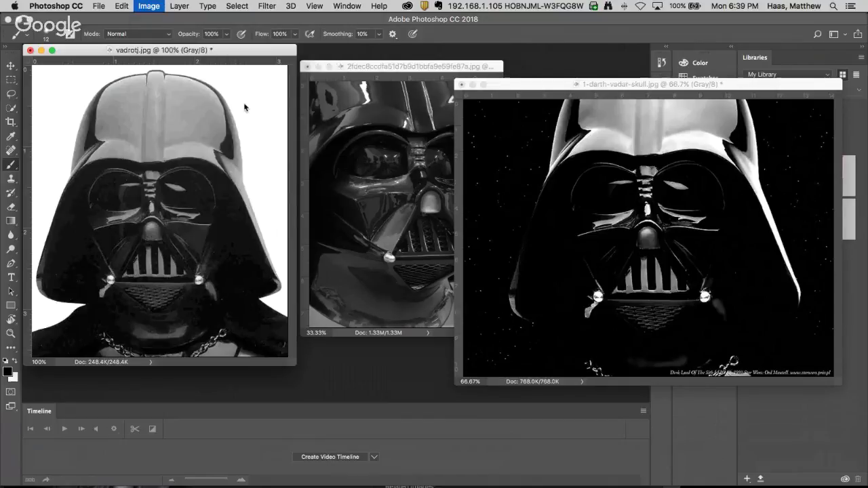
{"action": "left_click", "coordinate": [547, 210]}
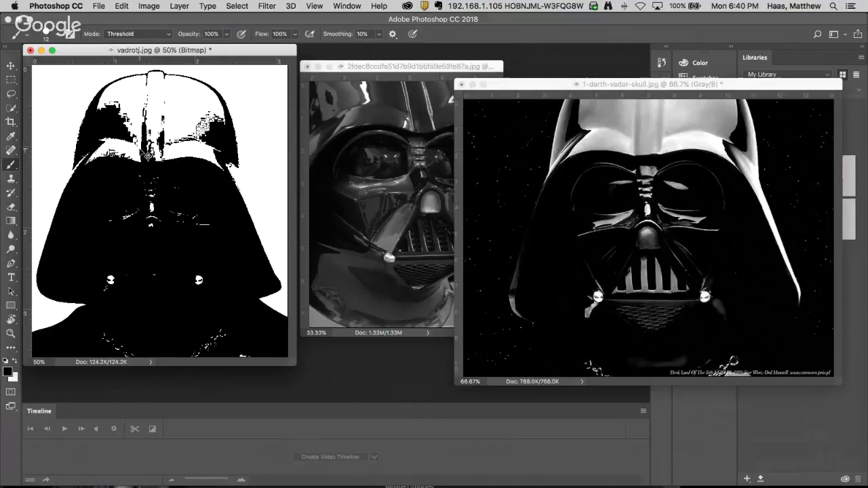
{"action": "key", "text": "super+z"}
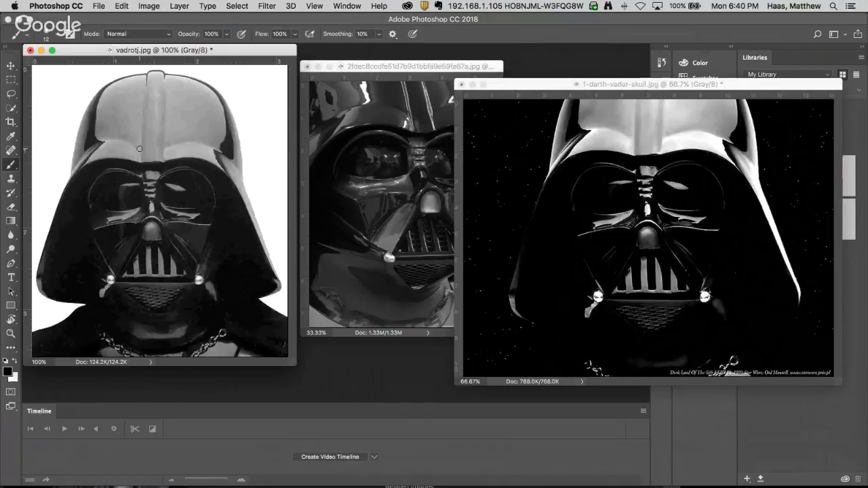
- Lasso the face mask and everything below the helmet's brow line in vadrotj.jpg with a 2 px feather, extending the selection along the right edge
{"action": "left_click", "coordinate": [11, 93]}
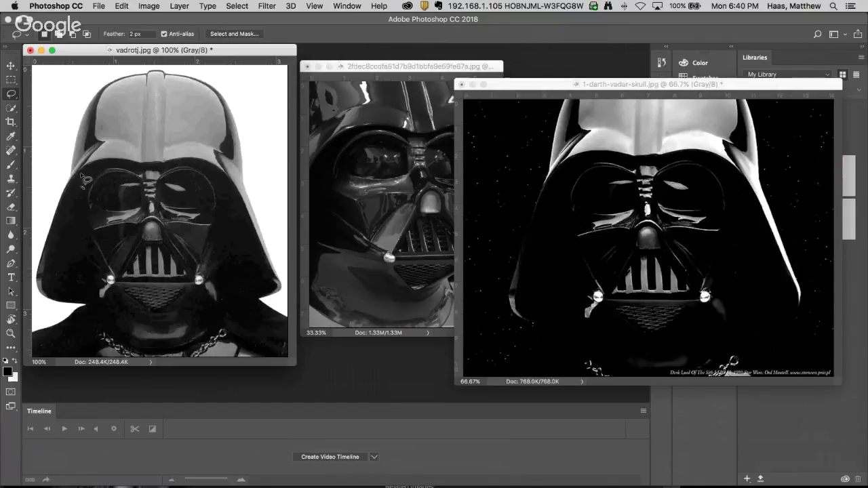
{"action": "mouse_move", "coordinate": [64, 202]}
{"action": "left_mouse_down"}
{"action": "mouse_move", "coordinate": [88, 171]}
{"action": "mouse_move", "coordinate": [207, 164]}
{"action": "mouse_move", "coordinate": [246, 205]}
{"action": "mouse_move", "coordinate": [303, 341]}
{"action": "mouse_move", "coordinate": [183, 373]}
{"action": "mouse_move", "coordinate": [27, 374]}
{"action": "left_mouse_up"}
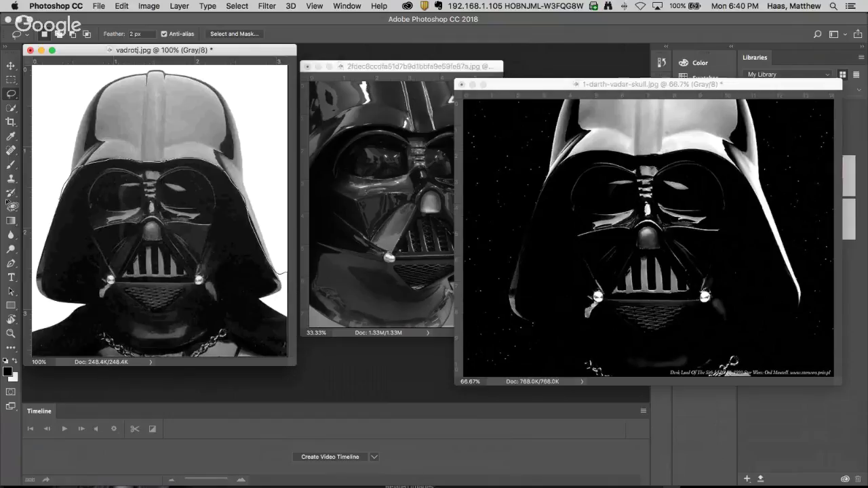
{"action": "left_click_drag", "start_coordinate": [10, 203], "coordinate": [33, 201]}
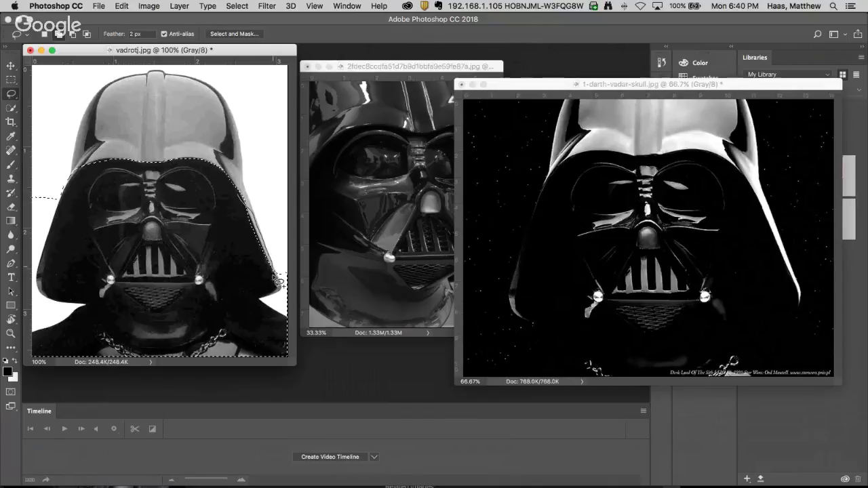
{"action": "mouse_move", "coordinate": [275, 277]}
{"action": "left_mouse_down"}
{"action": "mouse_move", "coordinate": [262, 220]}
{"action": "mouse_move", "coordinate": [242, 195]}
{"action": "left_mouse_up"}
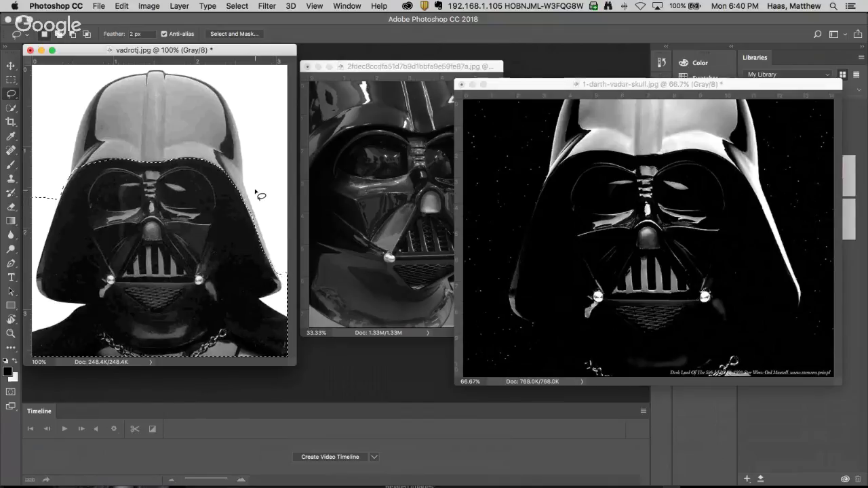
- Refine the selection at 300% zoom so it follows the helmet's dark right edge, and return the view to 100%
{"action": "left_click", "coordinate": [256, 254], "text": "super"}
{"action": "left_click", "coordinate": [256, 254], "text": "super"}
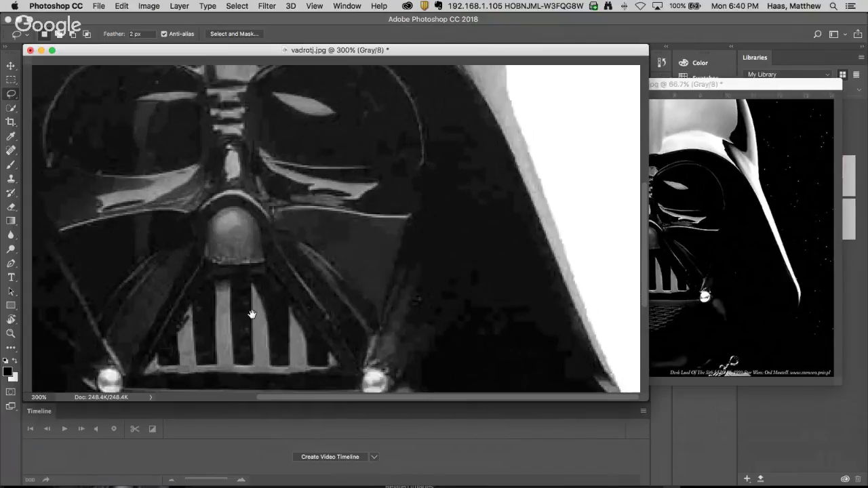
{"action": "mouse_move", "coordinate": [252, 314]}
{"action": "left_mouse_down"}
{"action": "mouse_move", "coordinate": [341, 134]}
{"action": "mouse_move", "coordinate": [407, 169]}
{"action": "mouse_move", "coordinate": [427, 229]}
{"action": "left_mouse_up"}
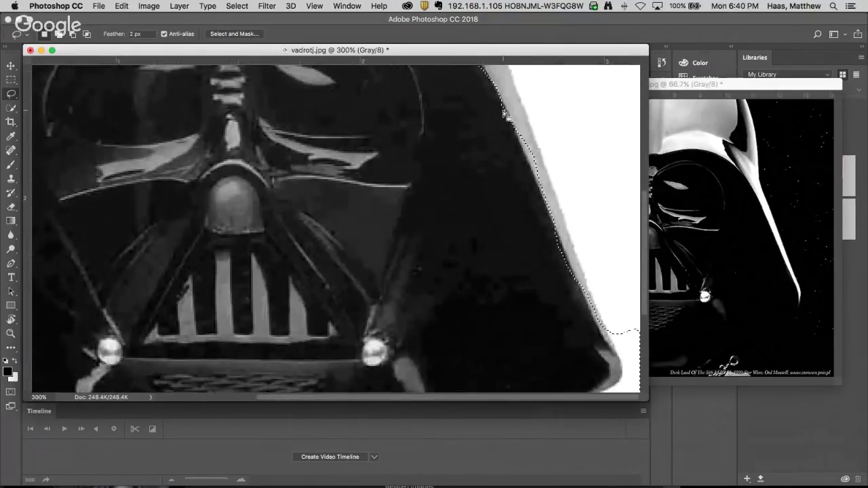
{"action": "mouse_move", "coordinate": [505, 115]}
{"action": "left_mouse_down"}
{"action": "mouse_move", "coordinate": [564, 219]}
{"action": "mouse_move", "coordinate": [519, 125]}
{"action": "mouse_move", "coordinate": [586, 293]}
{"action": "mouse_move", "coordinate": [549, 265]}
{"action": "mouse_move", "coordinate": [606, 299]}
{"action": "left_mouse_up"}
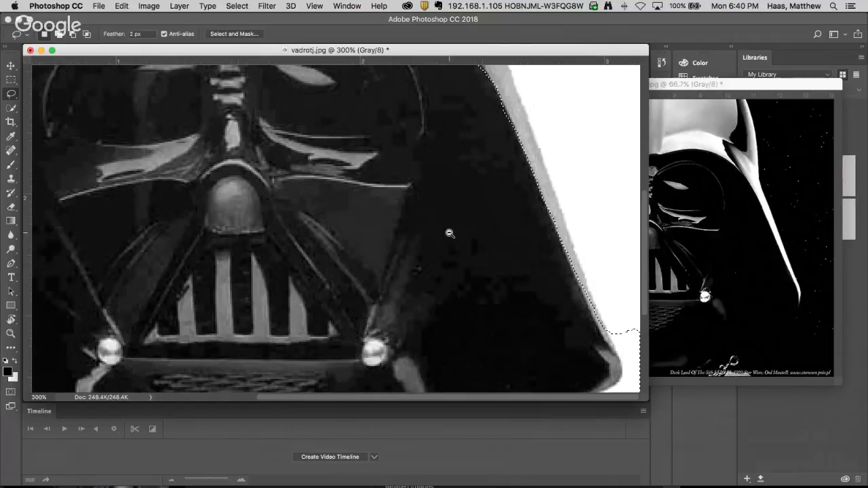
{"action": "left_click", "coordinate": [450, 234], "text": "alt"}
{"action": "left_click", "coordinate": [449, 233], "text": "alt"}
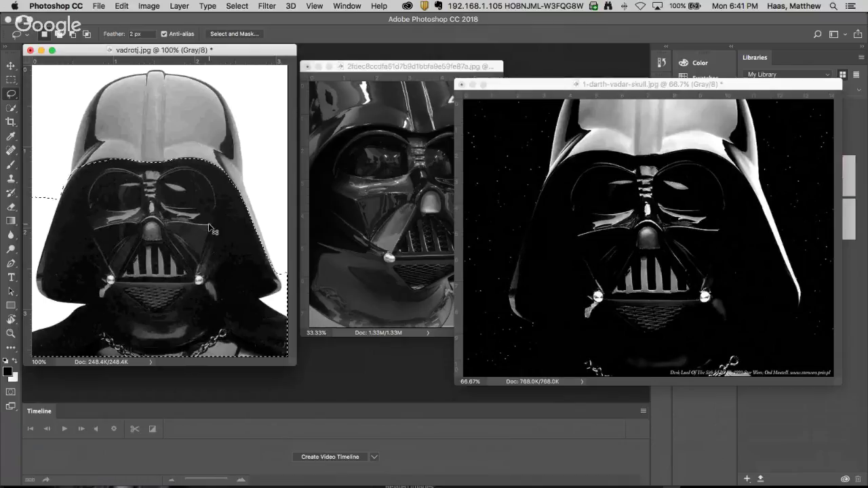
- Lighten the selected mask area of vadrotj.jpg with Curves, moving the white point inward and setting a midtone point at input 55, output 33
{"action": "key", "text": "super+m"}
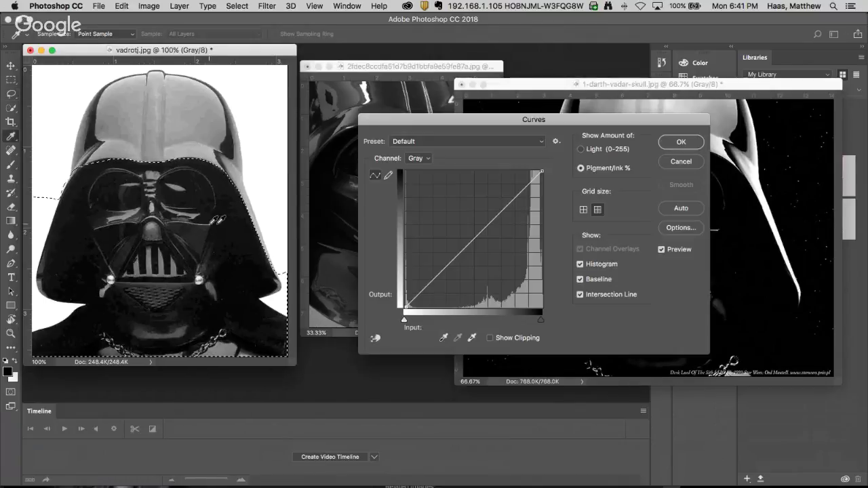
{"action": "left_click_drag", "start_coordinate": [386, 120], "coordinate": [337, 103]}
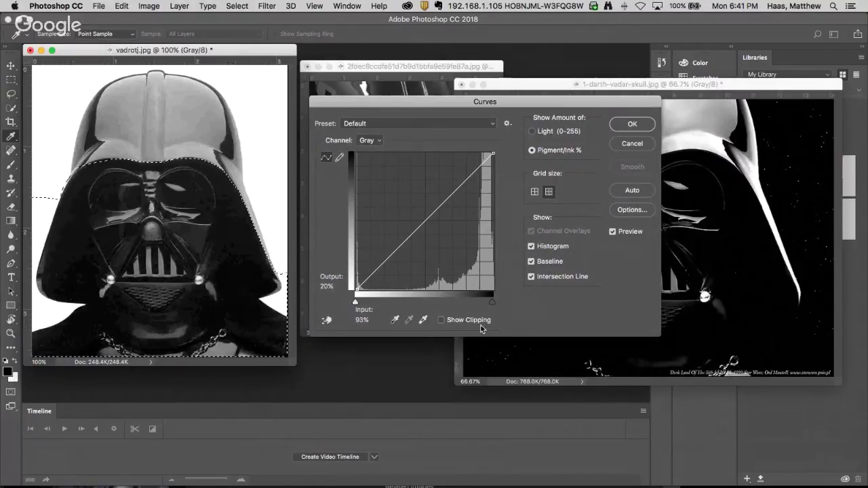
{"action": "mouse_move", "coordinate": [493, 305]}
{"action": "left_mouse_down"}
{"action": "mouse_move", "coordinate": [484, 305]}
{"action": "mouse_move", "coordinate": [500, 303]}
{"action": "left_mouse_up"}
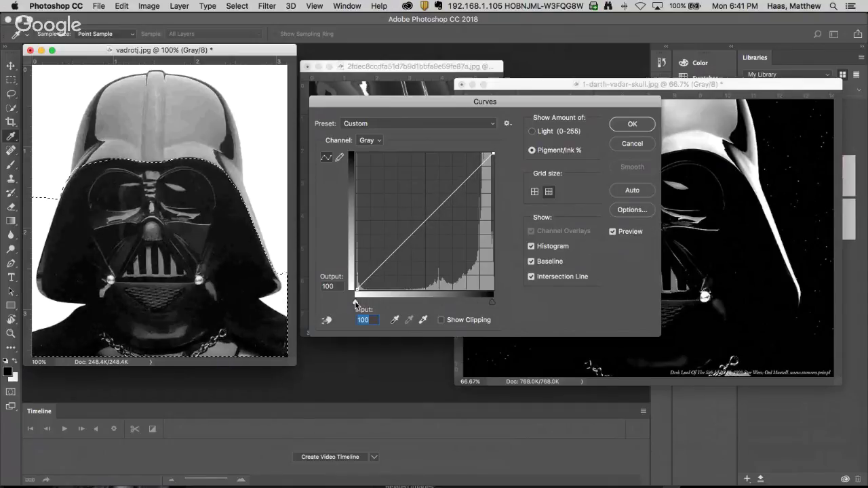
{"action": "mouse_move", "coordinate": [355, 303]}
{"action": "left_mouse_down"}
{"action": "mouse_move", "coordinate": [419, 307]}
{"action": "mouse_move", "coordinate": [352, 306]}
{"action": "left_mouse_up"}
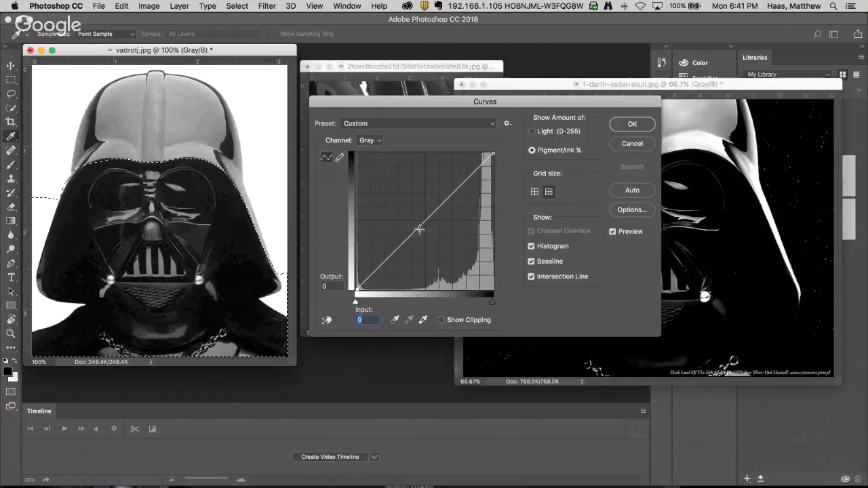
{"action": "mouse_move", "coordinate": [419, 229]}
{"action": "left_mouse_down"}
{"action": "mouse_move", "coordinate": [426, 250]}
{"action": "mouse_move", "coordinate": [426, 242]}
{"action": "left_mouse_up"}
{"action": "left_click_drag", "start_coordinate": [357, 288], "coordinate": [385, 290]}
{"action": "left_click_drag", "start_coordinate": [425, 242], "coordinate": [432, 244]}
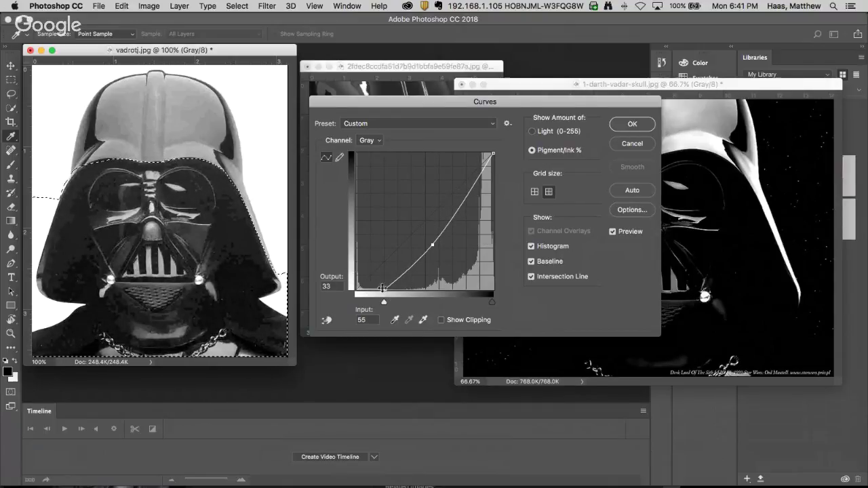
{"action": "mouse_move", "coordinate": [385, 289]}
{"action": "left_mouse_down"}
{"action": "mouse_move", "coordinate": [391, 282]}
{"action": "mouse_move", "coordinate": [383, 288]}
{"action": "left_mouse_up"}
{"action": "left_click", "coordinate": [631, 126]}
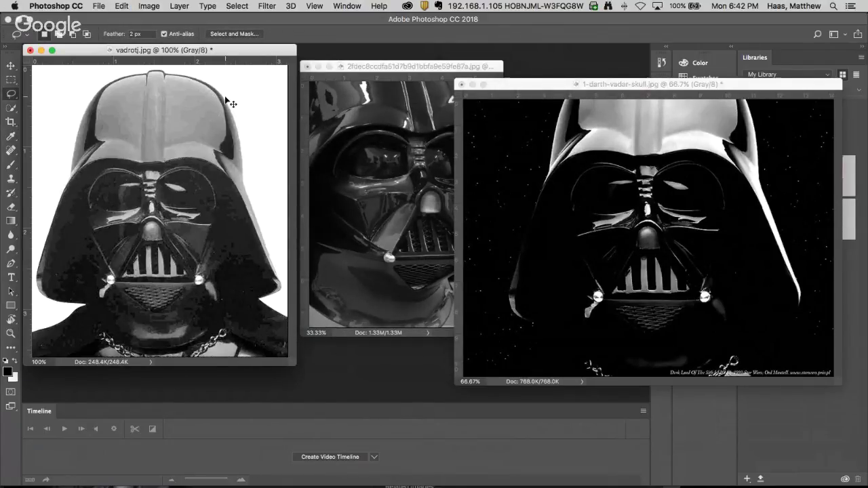
- Open the history of vadrotj.jpg, remove and restore the Curves adjustment to compare the face before and after, and clear the selection
{"action": "left_click", "coordinate": [383, 6]}
{"action": "mouse_move", "coordinate": [347, 5]}
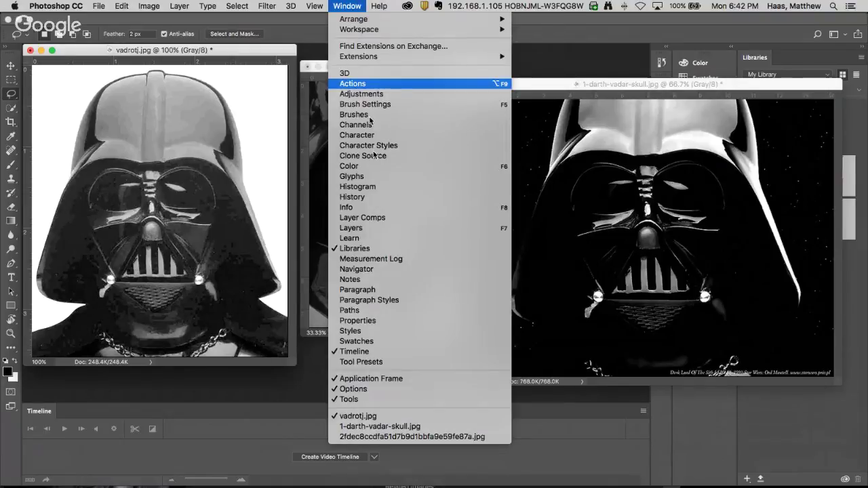
{"action": "left_click", "coordinate": [378, 197]}
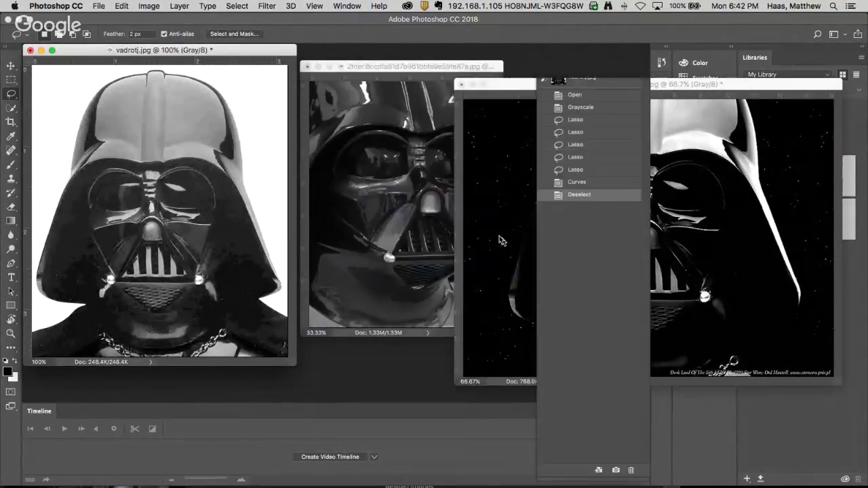
{"action": "left_click", "coordinate": [630, 470]}
{"action": "key", "text": "Return"}
{"action": "left_click", "coordinate": [630, 470]}
{"action": "key", "text": "Return"}
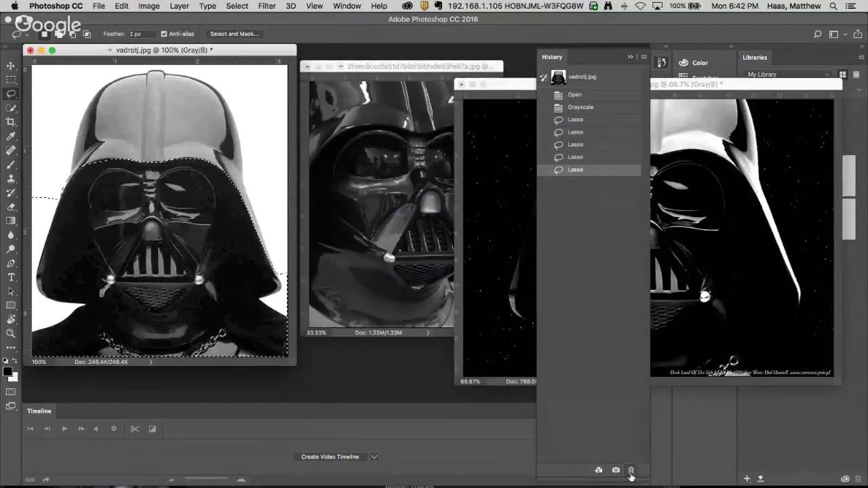
{"action": "key", "text": "super+z"}
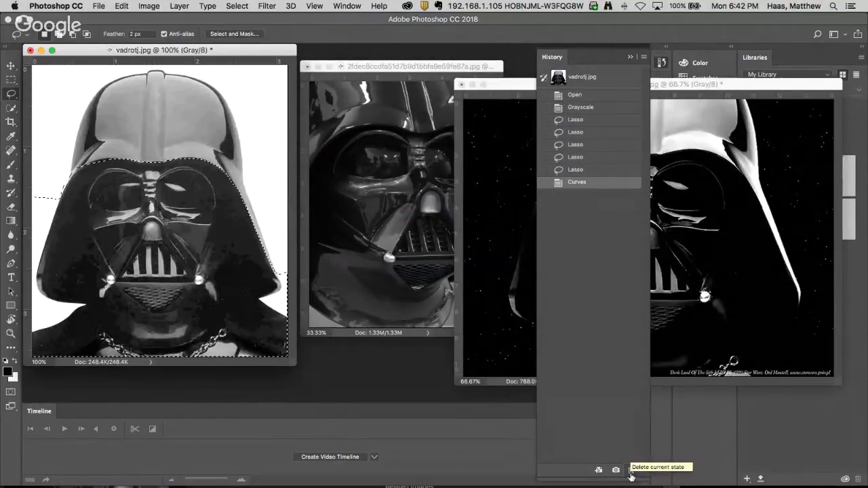
{"action": "left_click", "coordinate": [630, 473]}
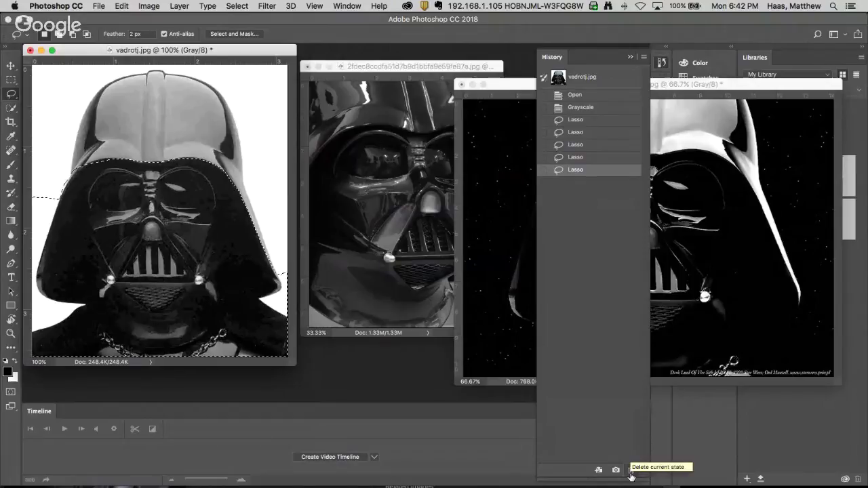
{"action": "key", "text": "super+z"}
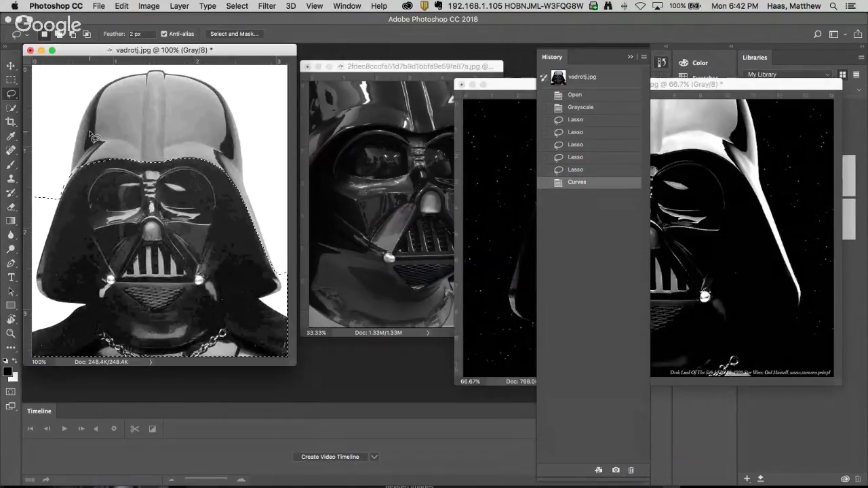
{"action": "left_click", "coordinate": [75, 122]}
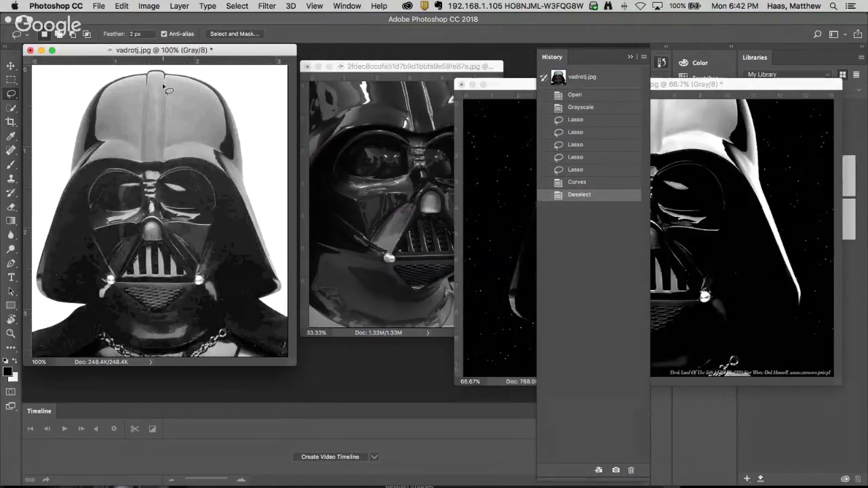
- Convert vadrotj.jpg to Bitmap mode at 300 pixels/inch with the 50% Threshold method and inspect the artwork at reduced size
{"action": "left_click", "coordinate": [147, 6]}
{"action": "mouse_move", "coordinate": [146, 20]}
{"action": "left_click", "coordinate": [280, 22]}
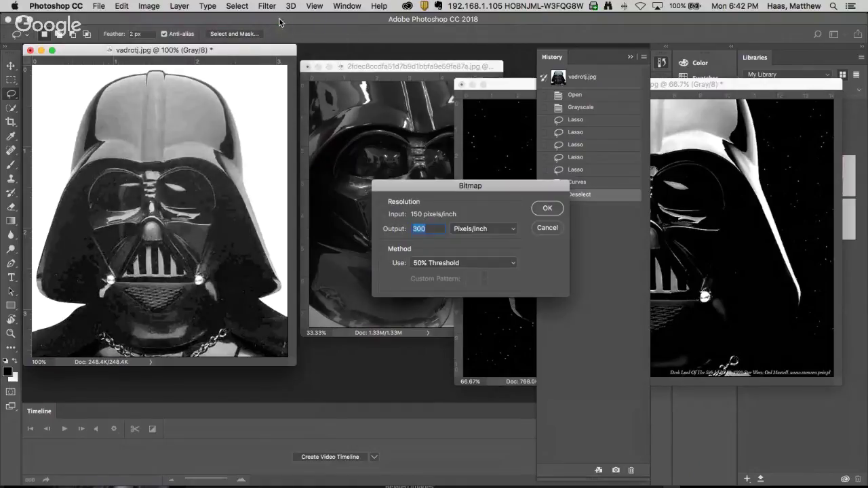
{"action": "key", "text": "Return"}
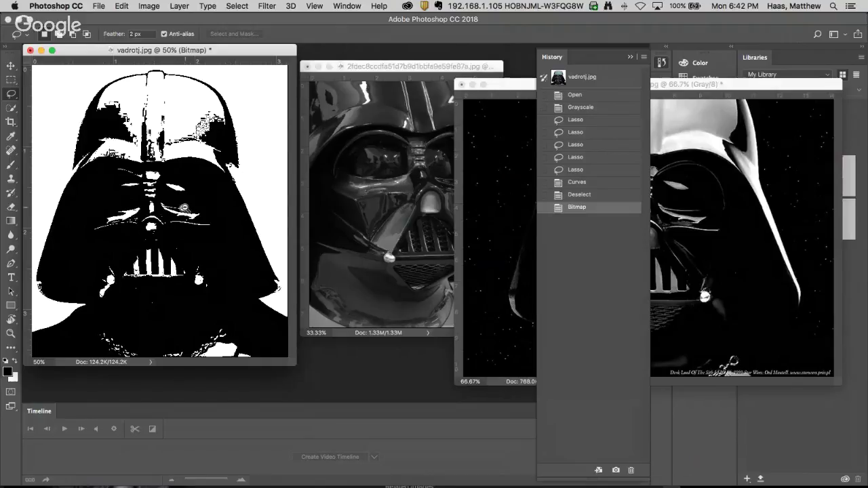
{"action": "left_click", "coordinate": [168, 224], "text": "alt"}
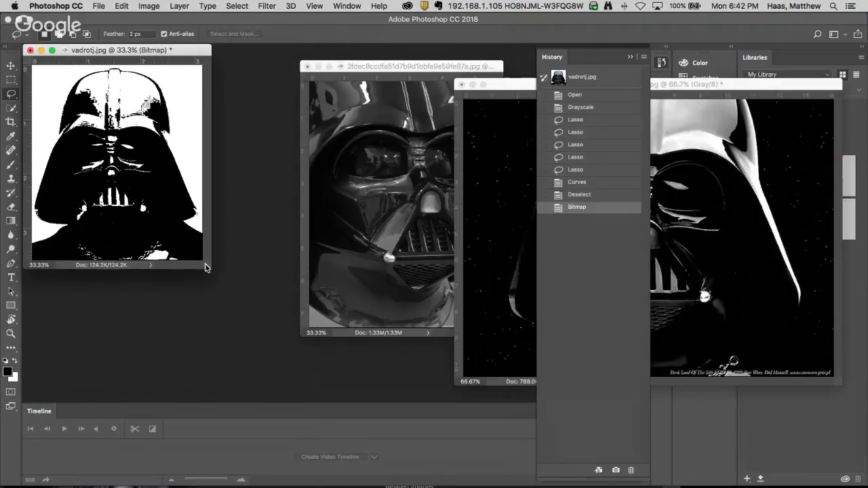
{"action": "left_click_drag", "start_coordinate": [209, 267], "coordinate": [311, 374]}
{"action": "left_click", "coordinate": [181, 228]}
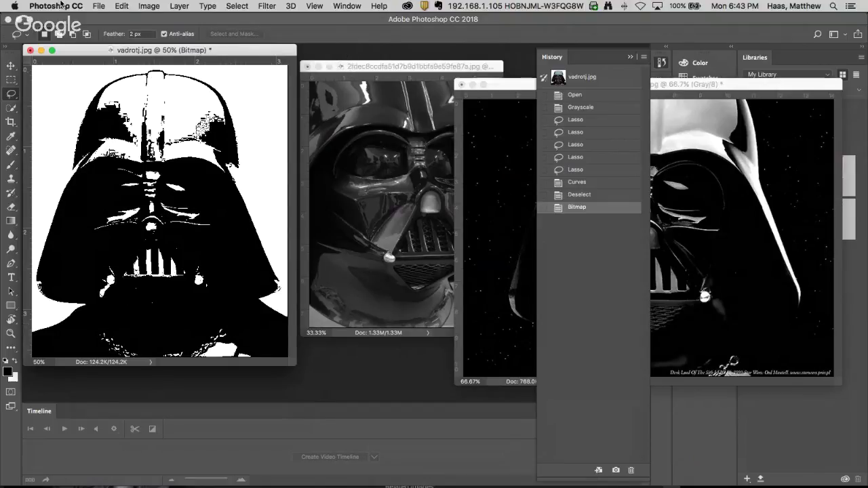
- Save the vadrotj bitmap in Photoshop format, adding a hyphen and the author's surname to the end of the file name
{"action": "left_click", "coordinate": [100, 6]}
{"action": "left_click", "coordinate": [116, 118]}
{"action": "type", "text": "-haas"}
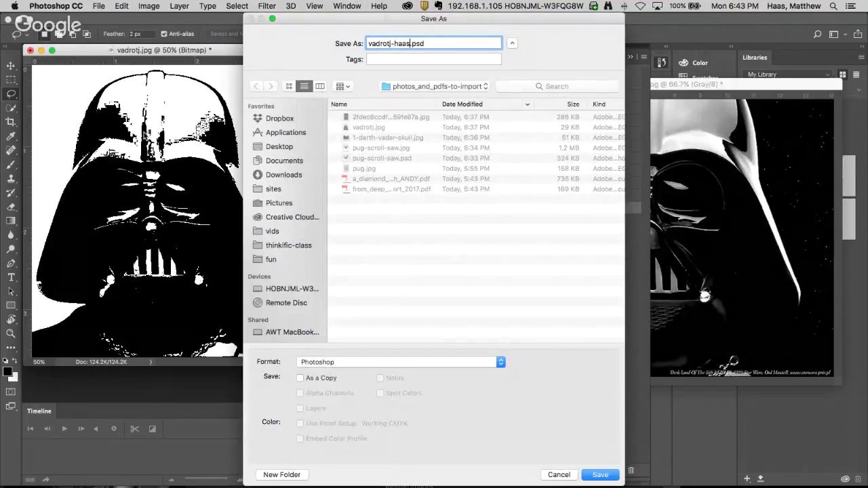
{"action": "key", "text": "Return"}
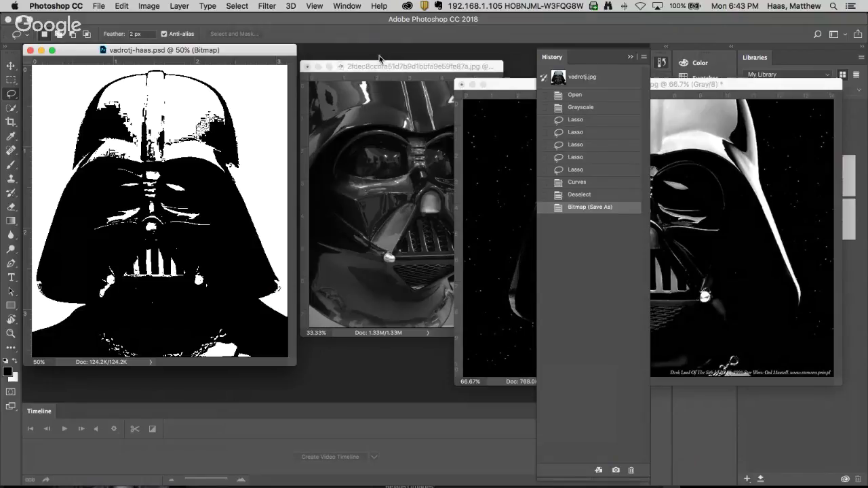
- Bring the angled helmet image forward, test its Bitmap conversion at 300 pixels/inch with 50% Threshold, and undo the conversion
{"action": "left_click_drag", "start_coordinate": [369, 63], "coordinate": [246, 68]}
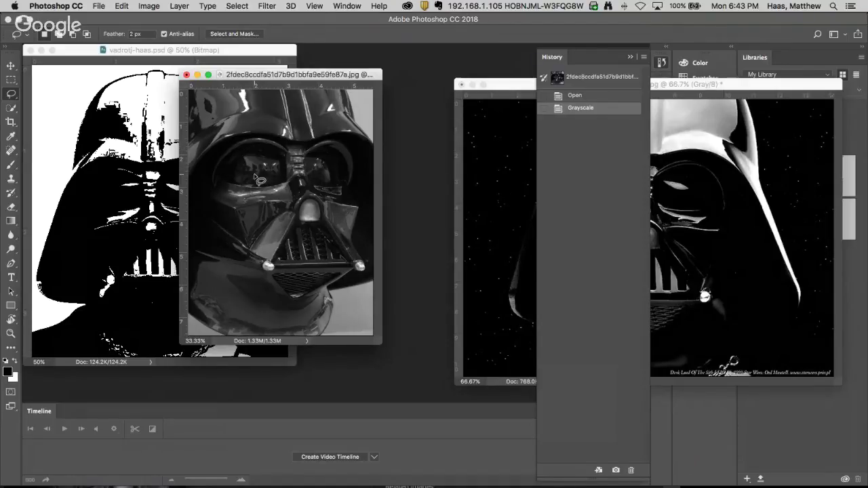
{"action": "left_click_drag", "start_coordinate": [379, 344], "coordinate": [425, 367]}
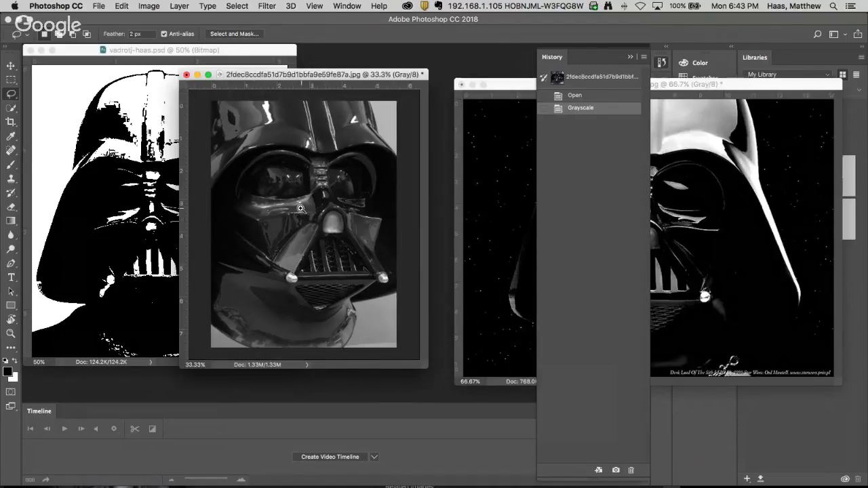
{"action": "left_click", "coordinate": [148, 6]}
{"action": "mouse_move", "coordinate": [155, 19]}
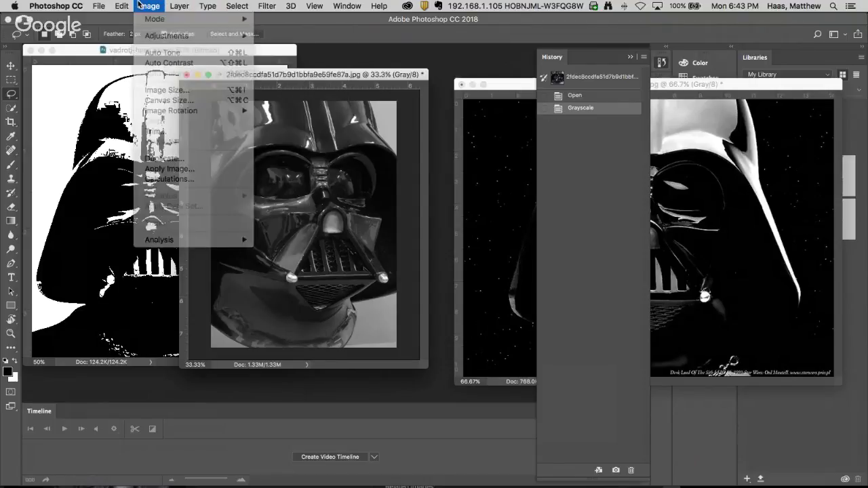
{"action": "left_click", "coordinate": [278, 23]}
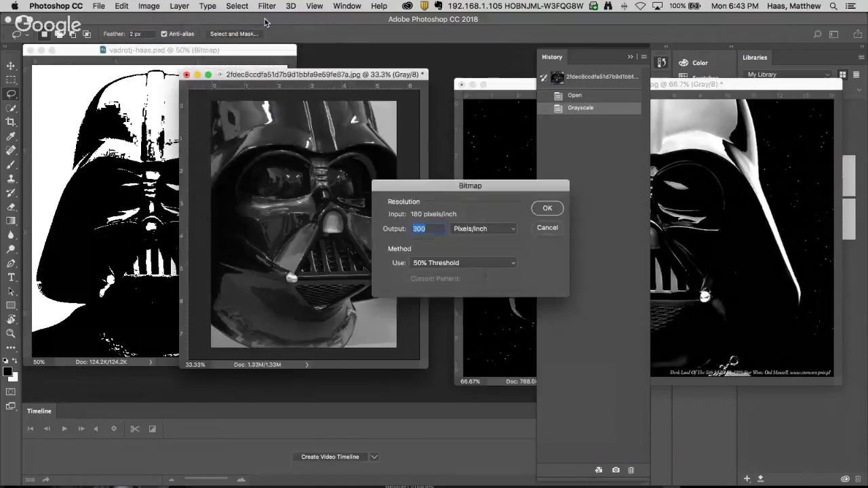
{"action": "key", "text": "Return"}
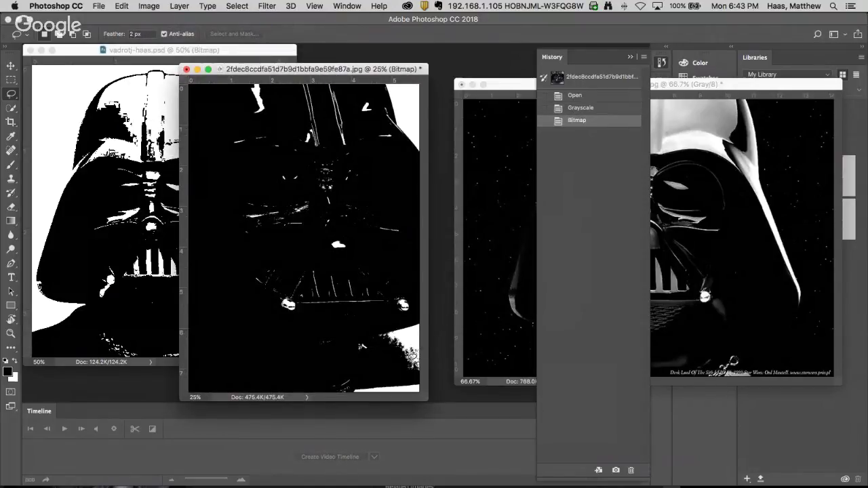
{"action": "left_click_drag", "start_coordinate": [428, 401], "coordinate": [468, 421]}
{"action": "key", "text": "super+minus"}
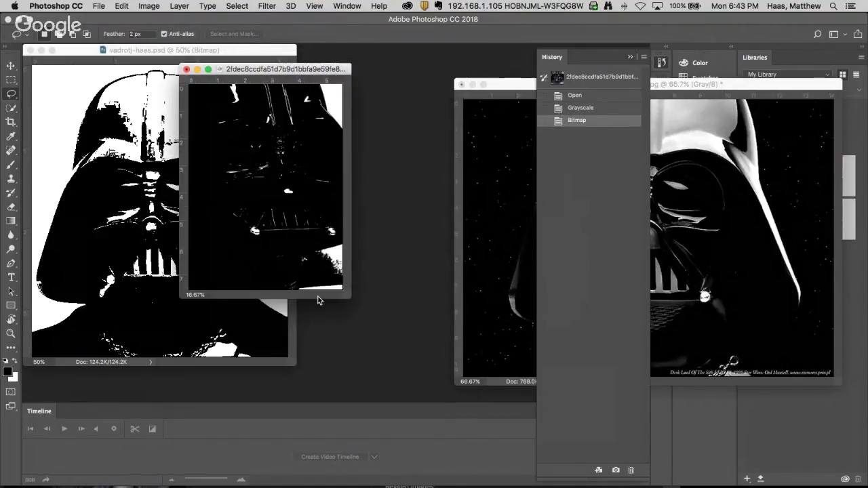
{"action": "key", "text": "super+z"}
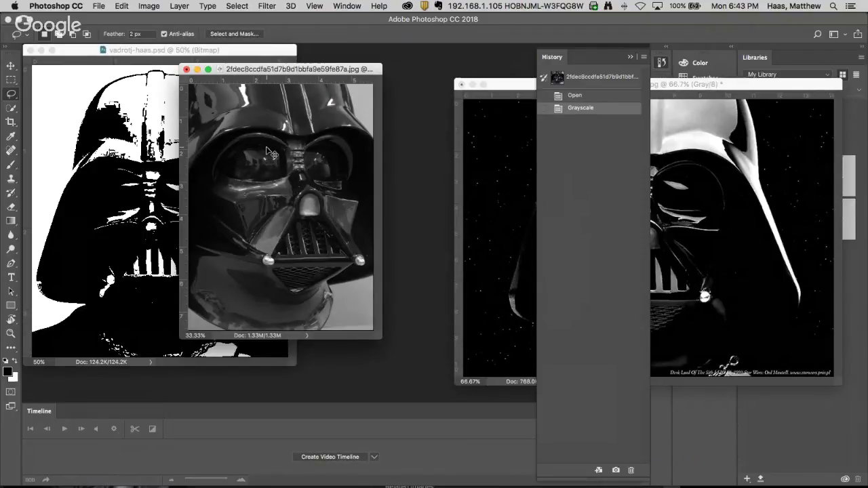
{"action": "key", "text": "i"}
{"action": "key", "text": "super+k"}
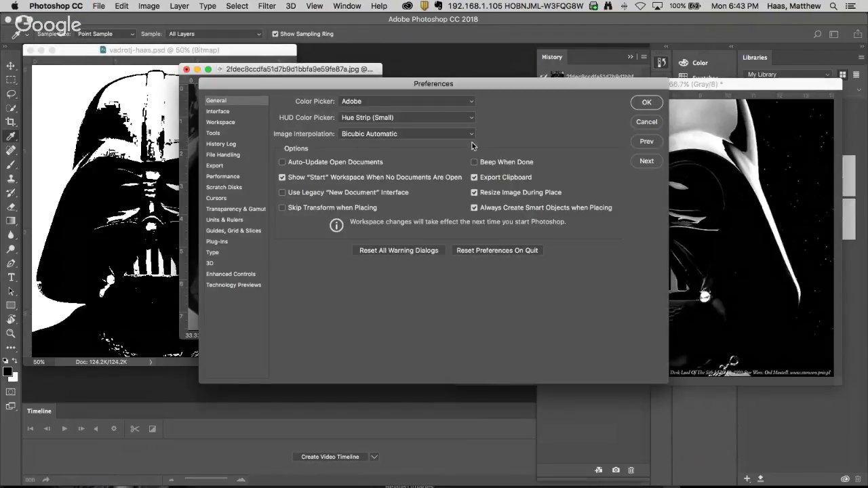
{"action": "left_click", "coordinate": [647, 123]}
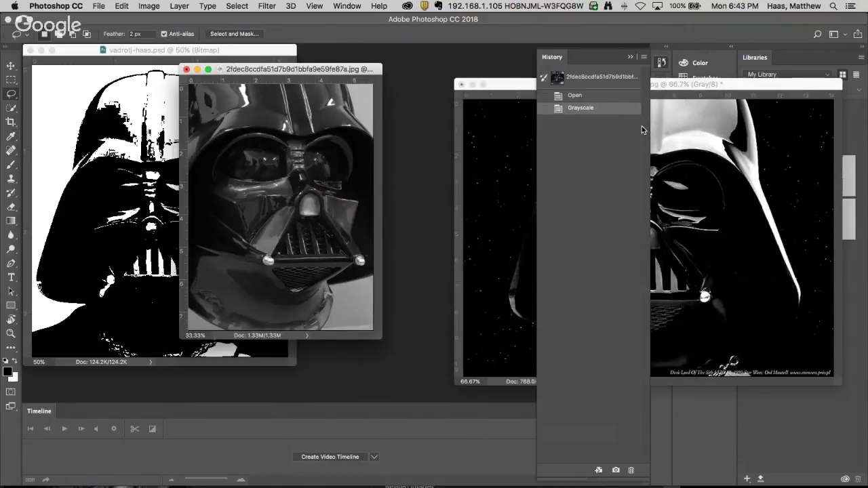
- Lighten the angled helmet image with Curves, using a white point at input 32, output 0 and a curve point at input 51, output 15
{"action": "key", "text": "super+m"}
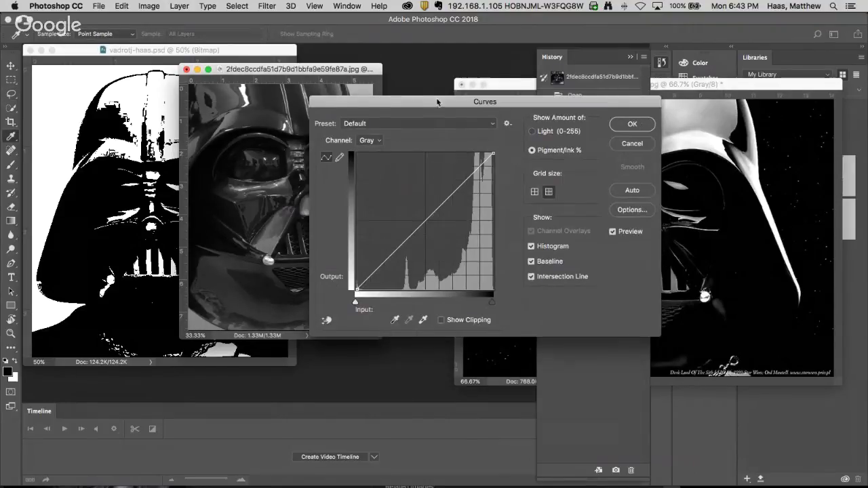
{"action": "left_click_drag", "start_coordinate": [475, 101], "coordinate": [628, 179]}
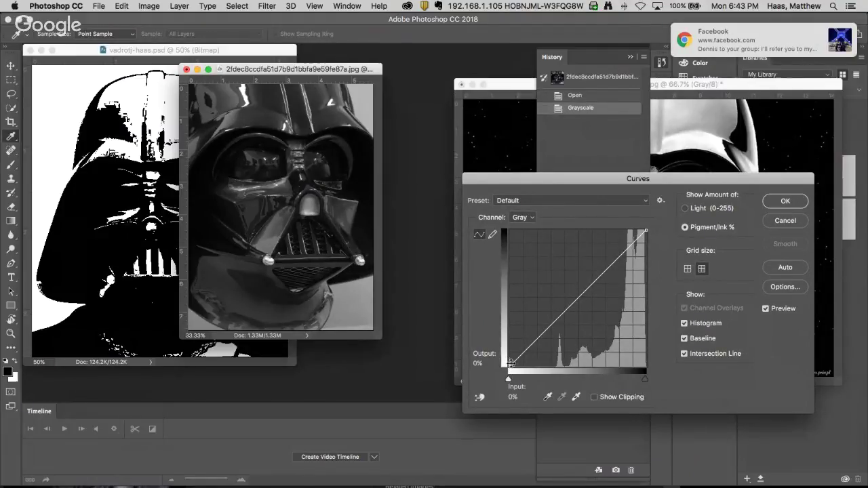
{"action": "left_click_drag", "start_coordinate": [508, 377], "coordinate": [554, 371]}
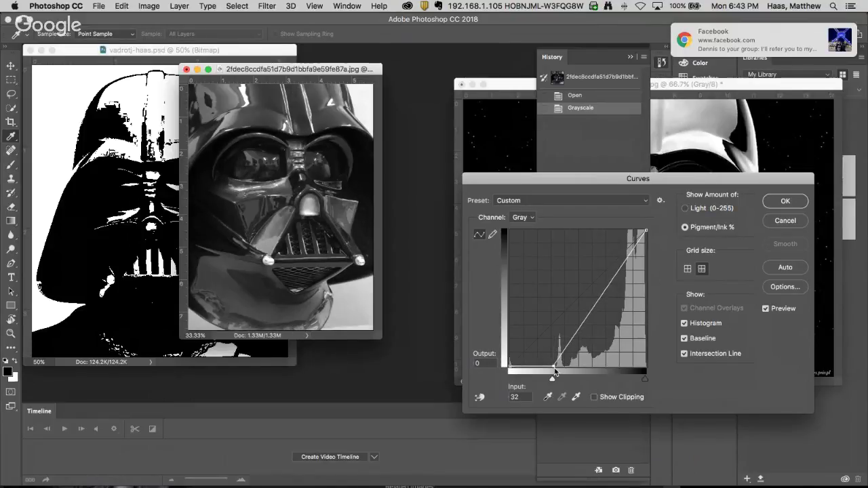
{"action": "left_click_drag", "start_coordinate": [582, 331], "coordinate": [581, 346]}
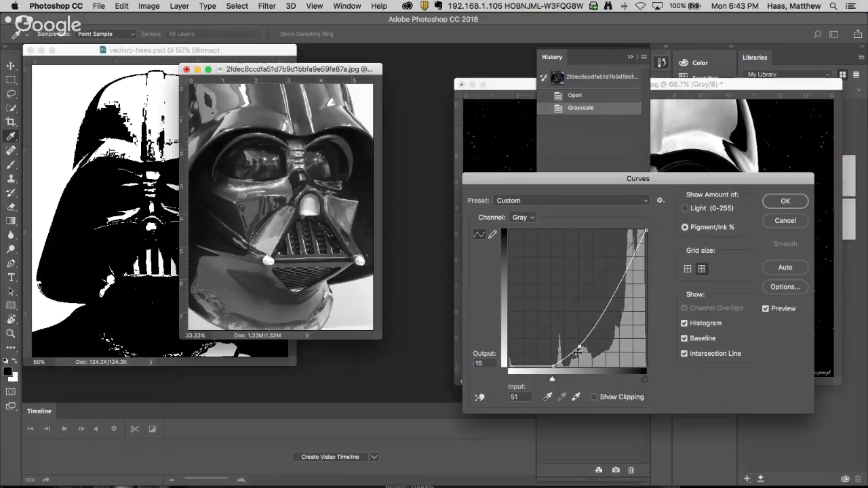
{"action": "left_click", "coordinate": [766, 309]}
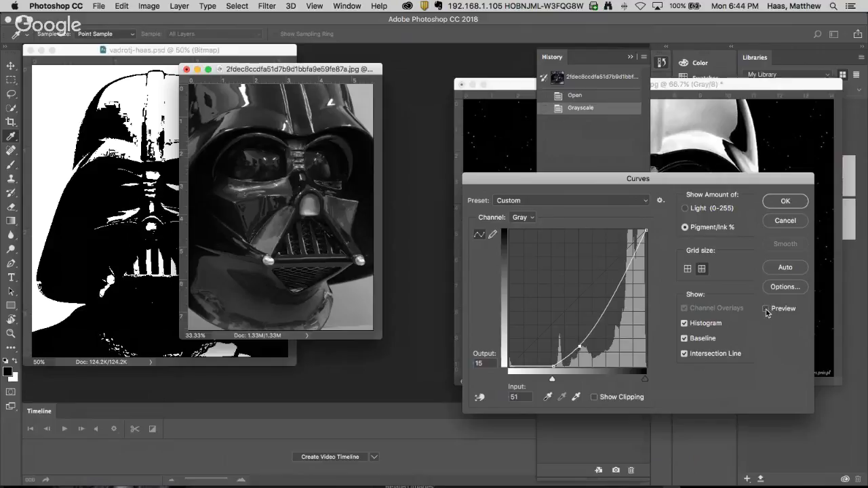
{"action": "left_click", "coordinate": [766, 309]}
{"action": "left_click", "coordinate": [766, 309]}
{"action": "left_click", "coordinate": [766, 309]}
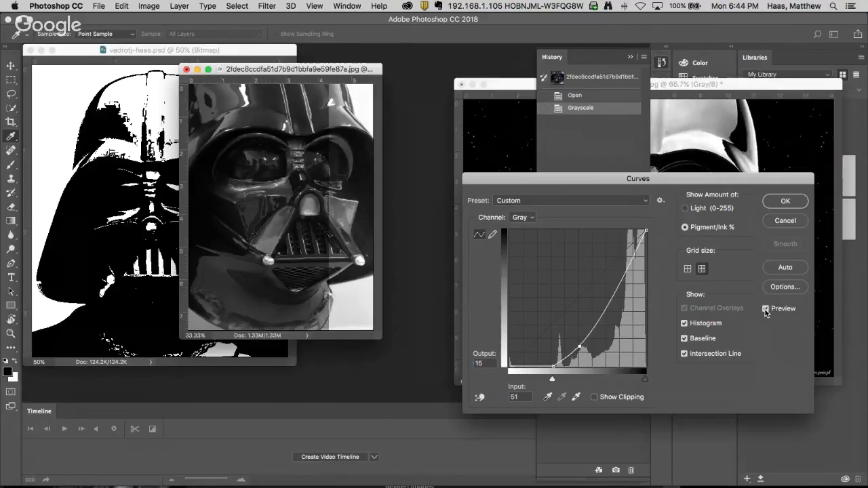
{"action": "left_click", "coordinate": [785, 200]}
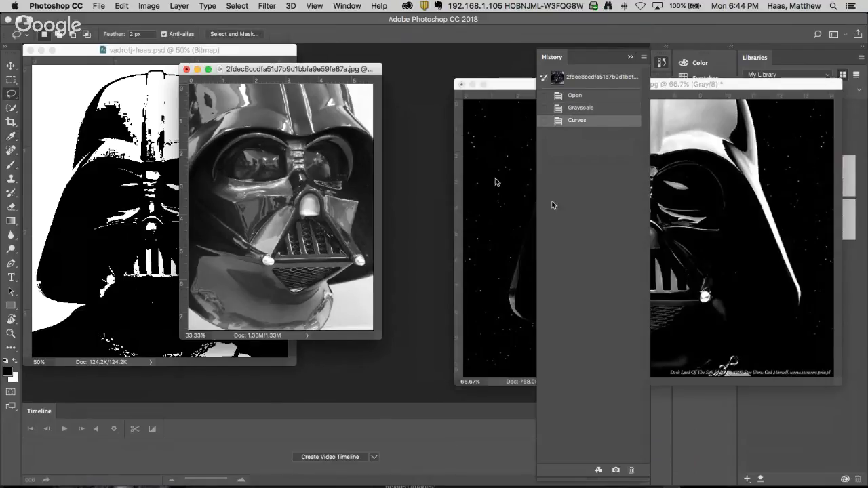
- Test the lightened angled helmet image as a Bitmap at 300 pixels/inch with 50% Threshold, inspect it at reduced size, and undo the conversion
{"action": "left_click", "coordinate": [127, 5]}
{"action": "mouse_move", "coordinate": [148, 6]}
{"action": "mouse_move", "coordinate": [194, 25]}
{"action": "left_click", "coordinate": [326, 26]}
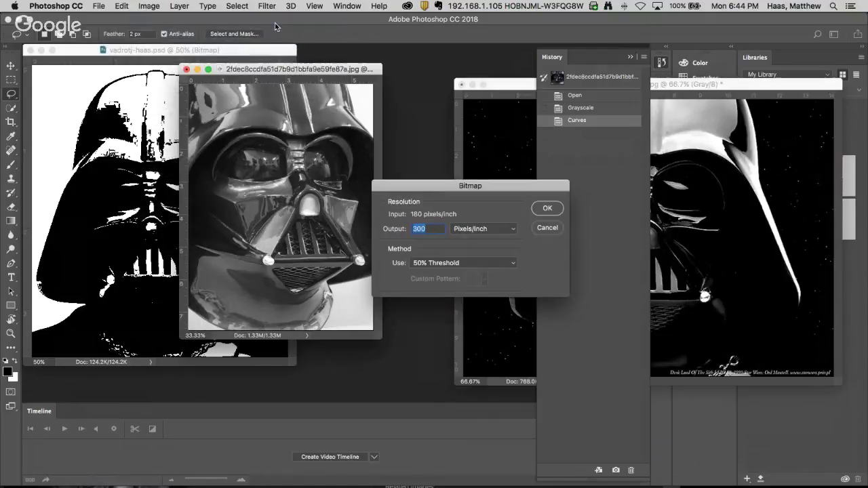
{"action": "left_click", "coordinate": [555, 210]}
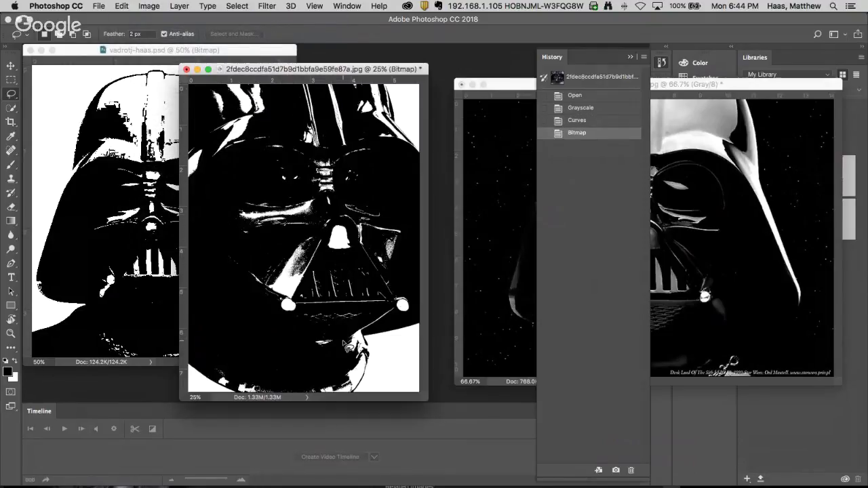
{"action": "left_click", "coordinate": [314, 265], "text": "alt"}
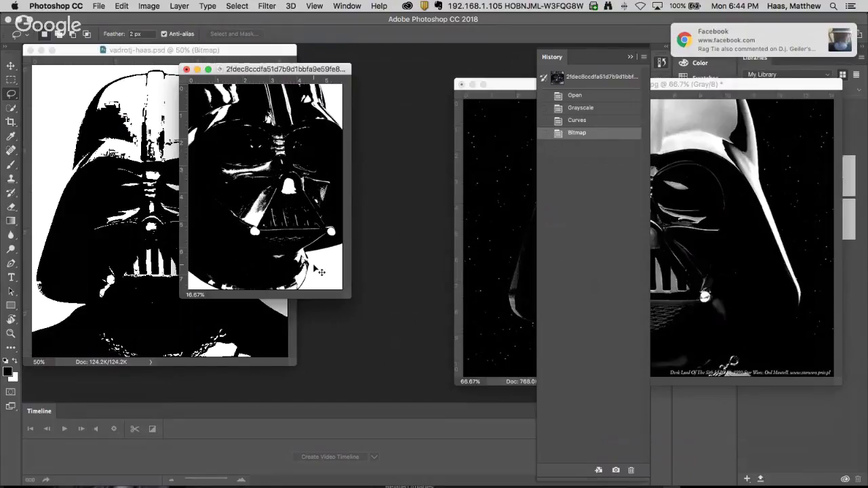
{"action": "key", "text": "super+z"}
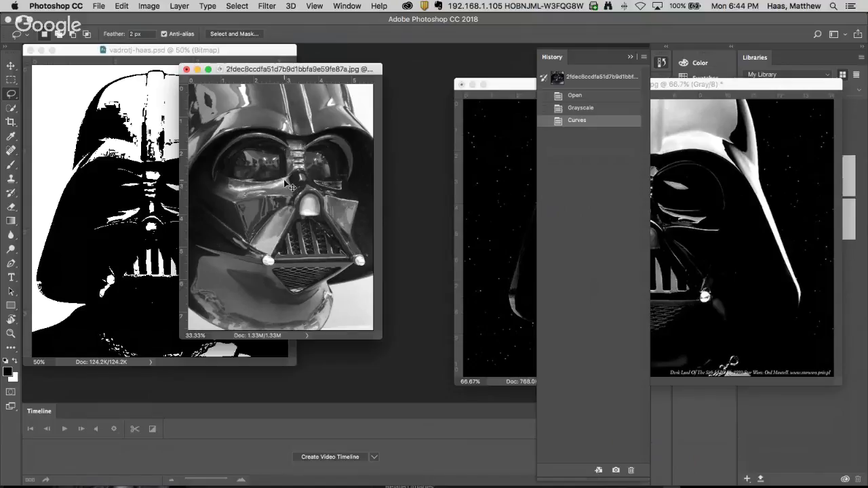
- Lighten the angled helmet image further with Curves by moving the white point to input 34, output 0
{"action": "key", "text": "super+m"}
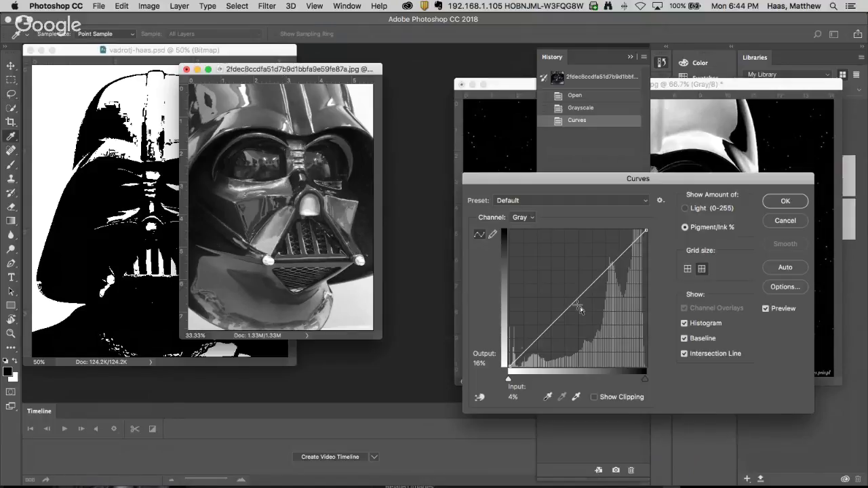
{"action": "left_click_drag", "start_coordinate": [509, 367], "coordinate": [556, 365]}
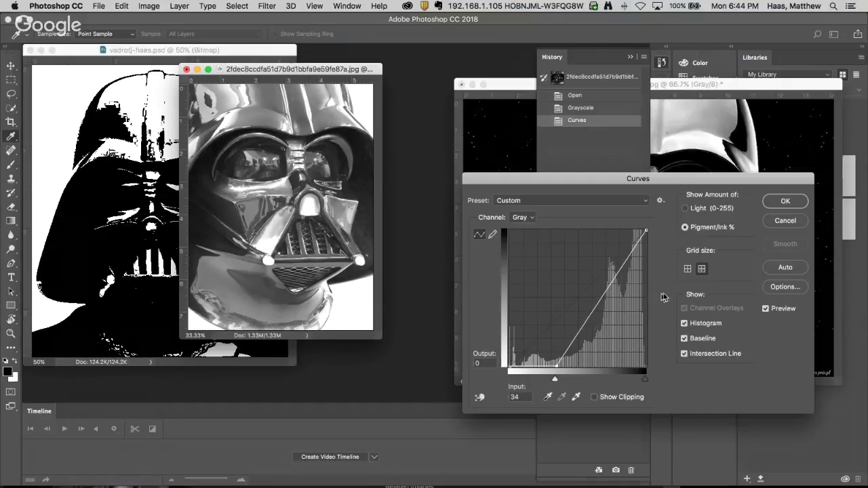
{"action": "left_click", "coordinate": [798, 202]}
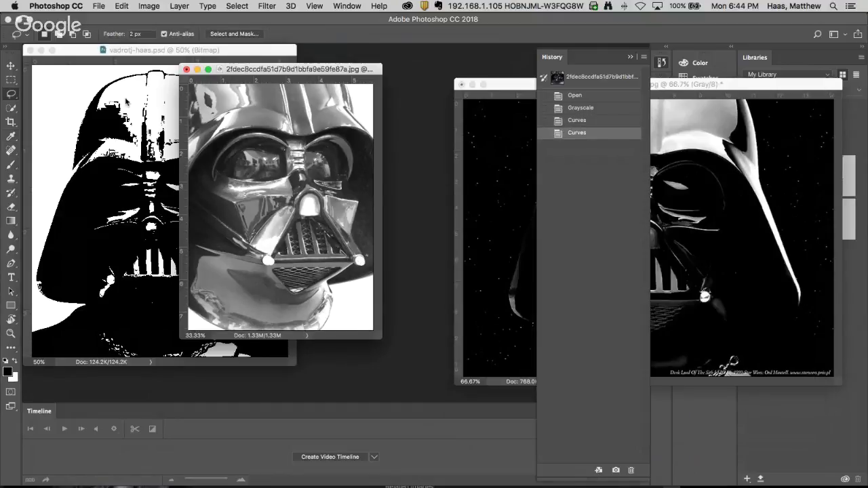
- Convert the further lightened helmet image to Bitmap mode at 300 pixels/inch using the 50% Threshold method
{"action": "left_click", "coordinate": [149, 6]}
{"action": "mouse_move", "coordinate": [162, 19]}
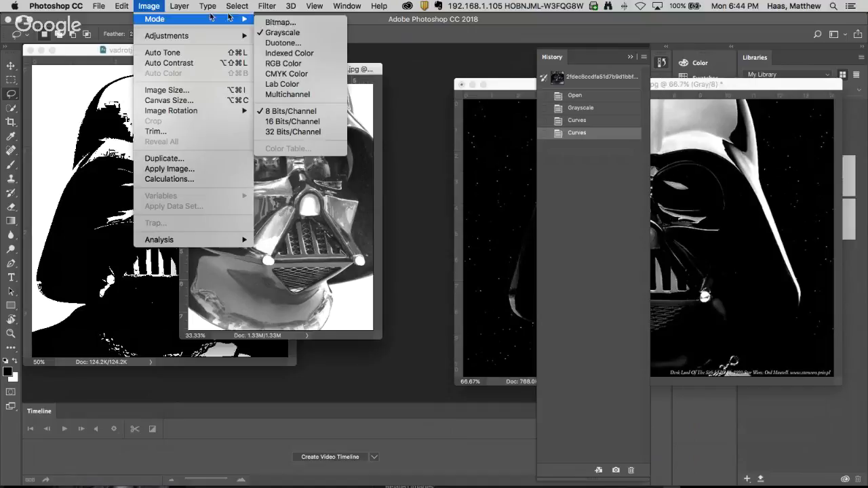
{"action": "left_click", "coordinate": [322, 26]}
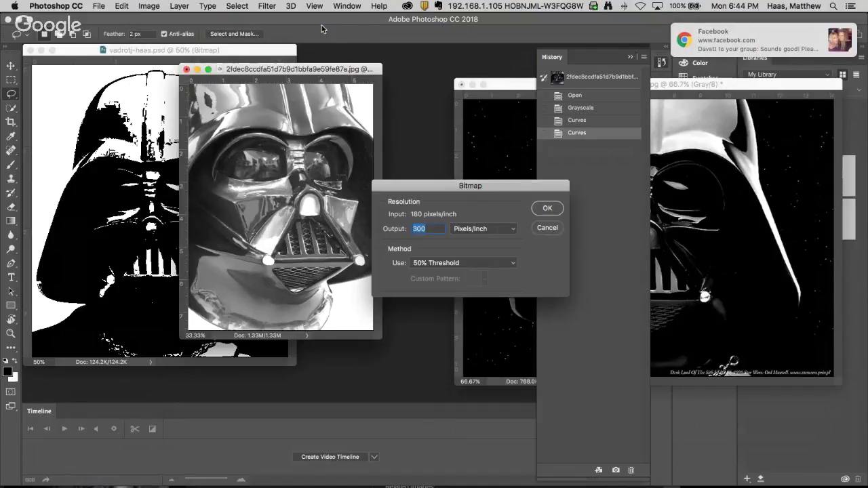
{"action": "key", "text": "Return"}
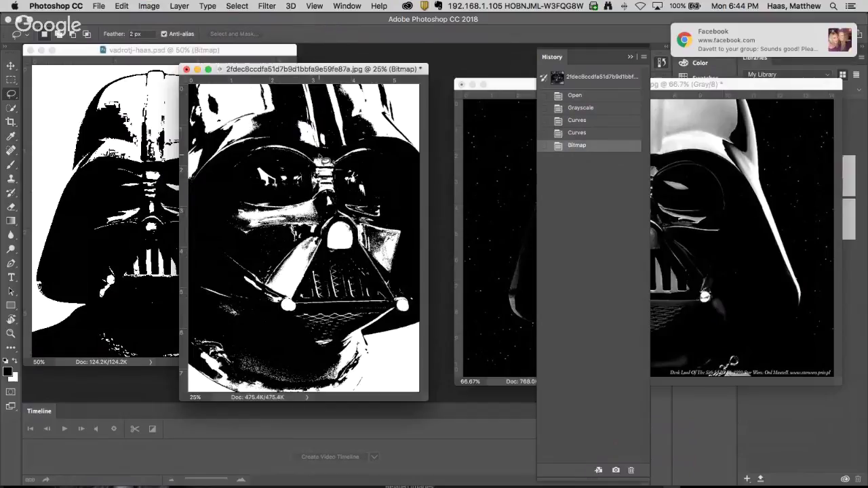
- Inspect the angled helmet bitmap at 16.67% and 25% zoom, and place its window between the other two Vader images
{"action": "key", "text": "super+minus"}
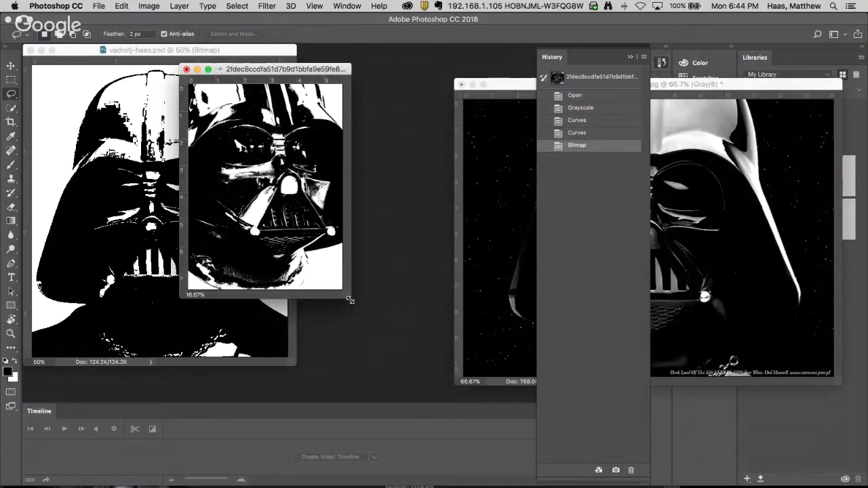
{"action": "left_click_drag", "start_coordinate": [347, 296], "coordinate": [446, 396]}
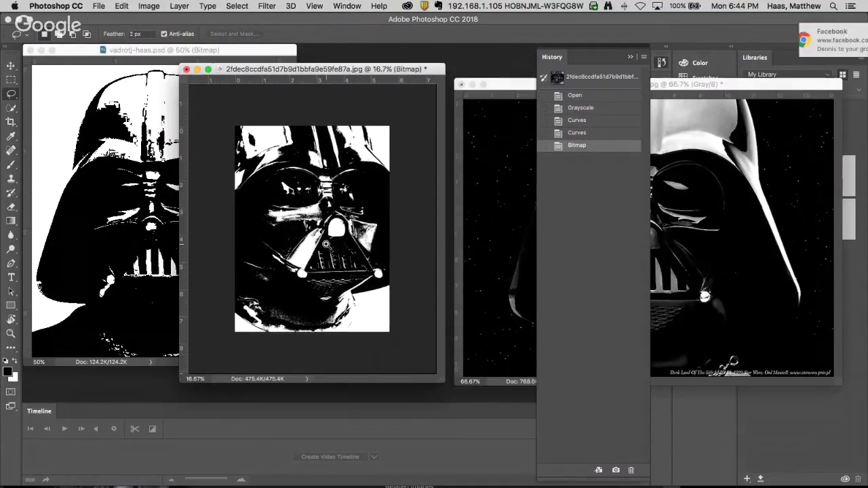
{"action": "key", "text": "super+plus"}
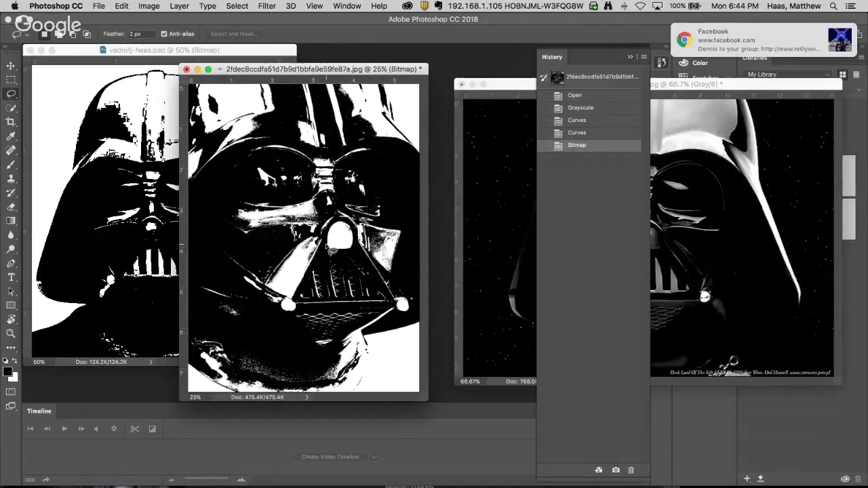
{"action": "left_click_drag", "start_coordinate": [248, 73], "coordinate": [298, 85]}
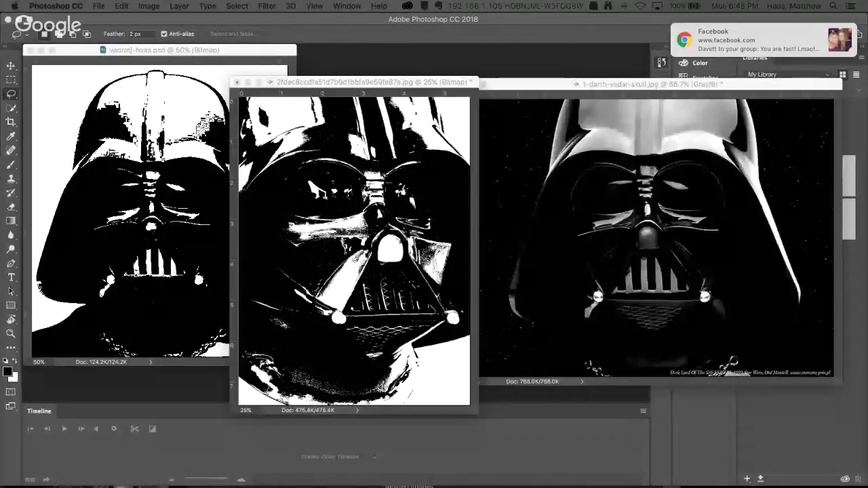
- Try converting the grayscale 1-darth-vadar-skull.jpg to a 300 pixels/inch bitmap with the 50% Threshold method, and undo the conversion
{"action": "left_click_drag", "start_coordinate": [545, 85], "coordinate": [196, 129]}
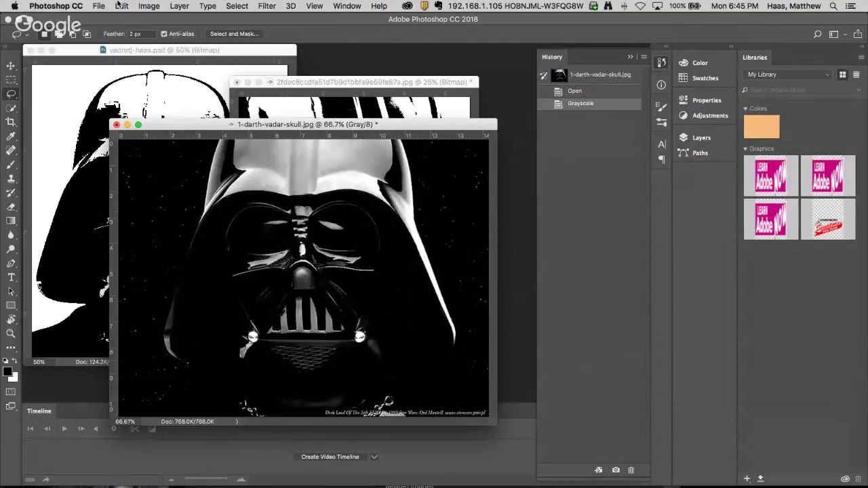
{"action": "left_click", "coordinate": [151, 5]}
{"action": "mouse_move", "coordinate": [224, 18]}
{"action": "left_click", "coordinate": [280, 22]}
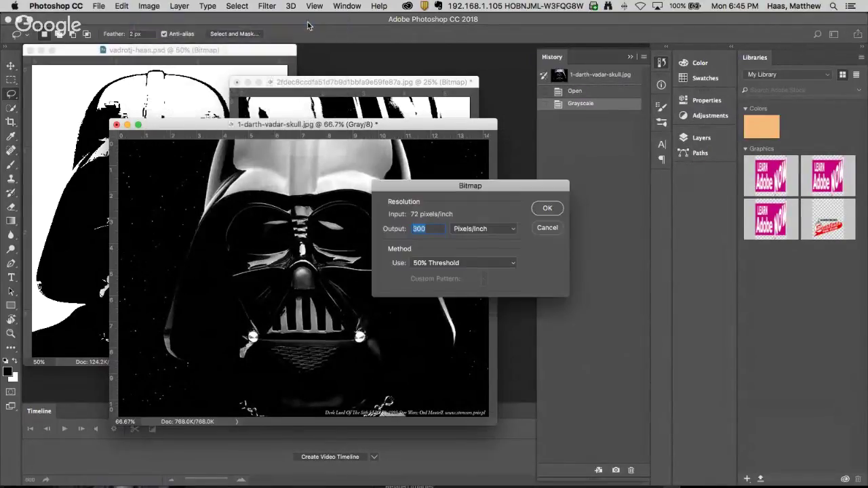
{"action": "key", "text": "Return"}
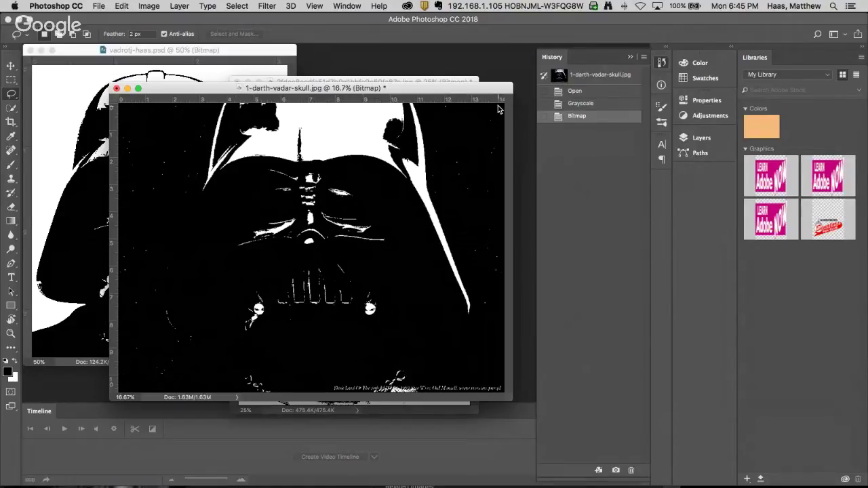
{"action": "left_click_drag", "start_coordinate": [315, 92], "coordinate": [413, 112]}
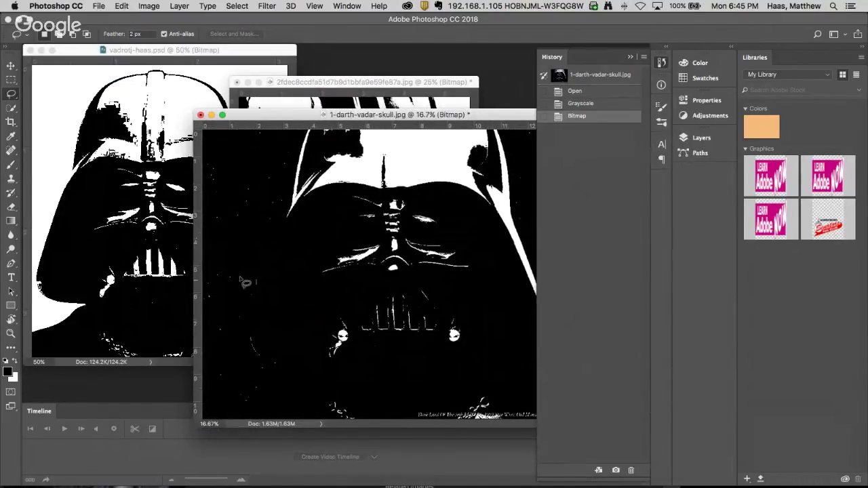
{"action": "key", "text": "super+z"}
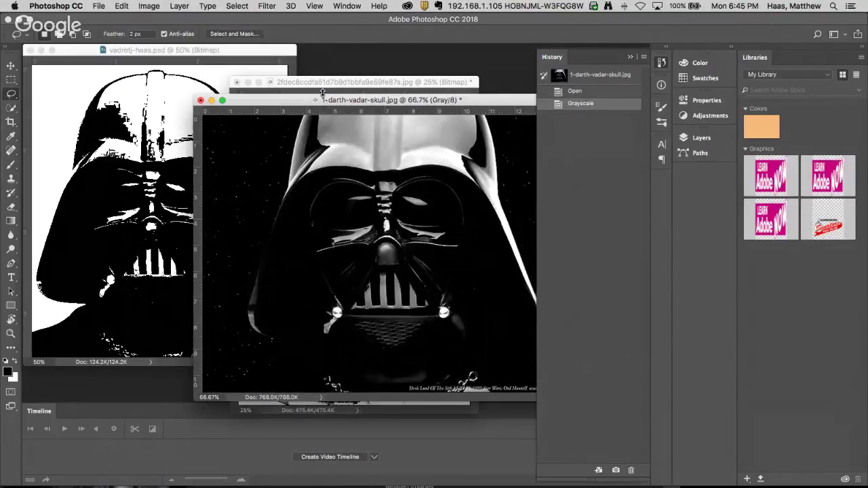
{"action": "left_click_drag", "start_coordinate": [314, 103], "coordinate": [207, 116]}
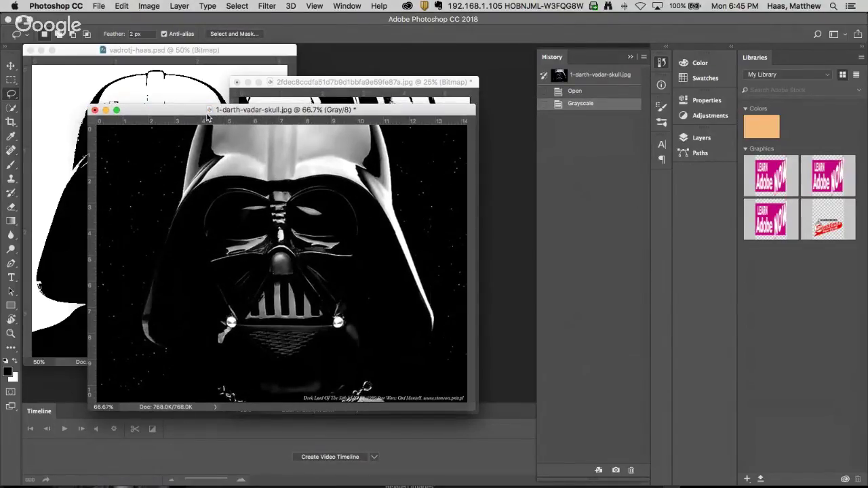
{"action": "key", "text": "i"}
{"action": "key", "text": "super+k"}
{"action": "left_click", "coordinate": [647, 122]}
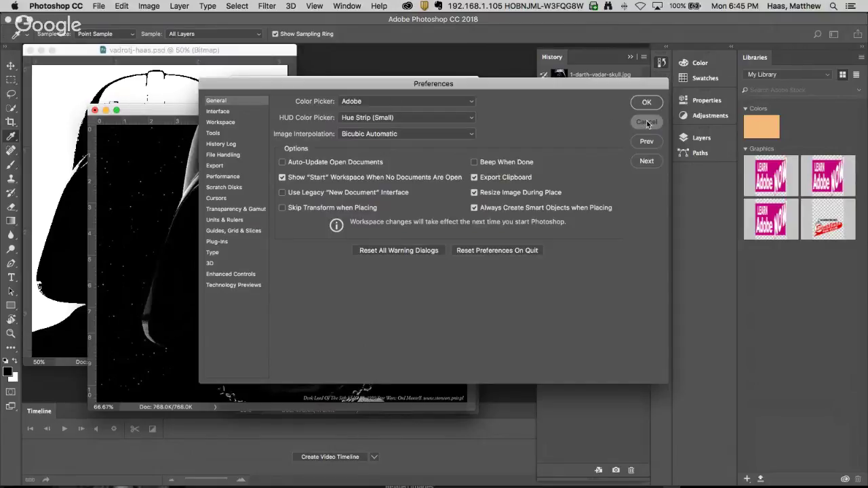
- Brighten the grayscale skull image with Curves, moving the white point to input 24, output 0 and a midtone point to input 58, output 25
{"action": "key", "text": "super+m"}
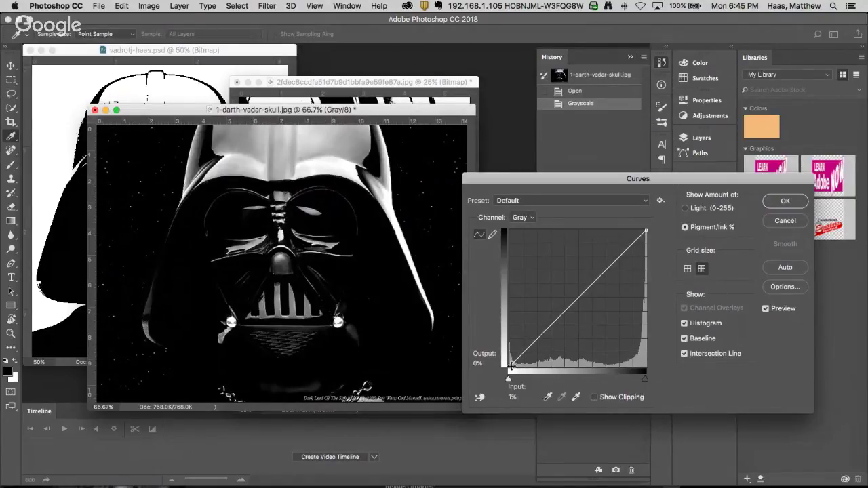
{"action": "left_click_drag", "start_coordinate": [510, 366], "coordinate": [542, 368]}
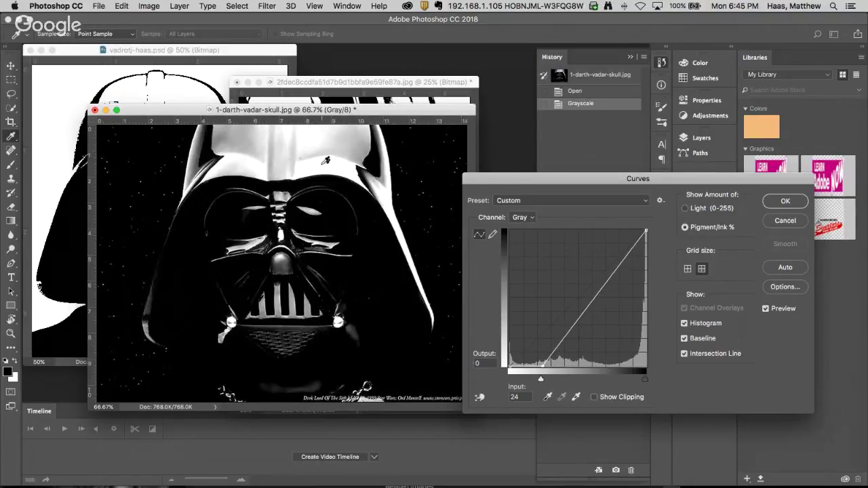
{"action": "left_click_drag", "start_coordinate": [588, 310], "coordinate": [588, 331]}
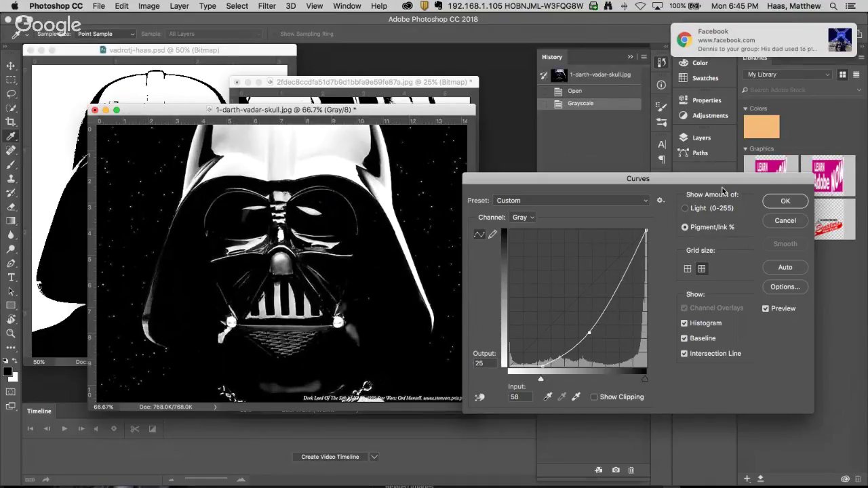
{"action": "left_click", "coordinate": [785, 202]}
- Convert the brightened skull image to a 300 pixels/inch bitmap using 50% Threshold and place its window beside the other two documents
{"action": "left_click", "coordinate": [150, 6]}
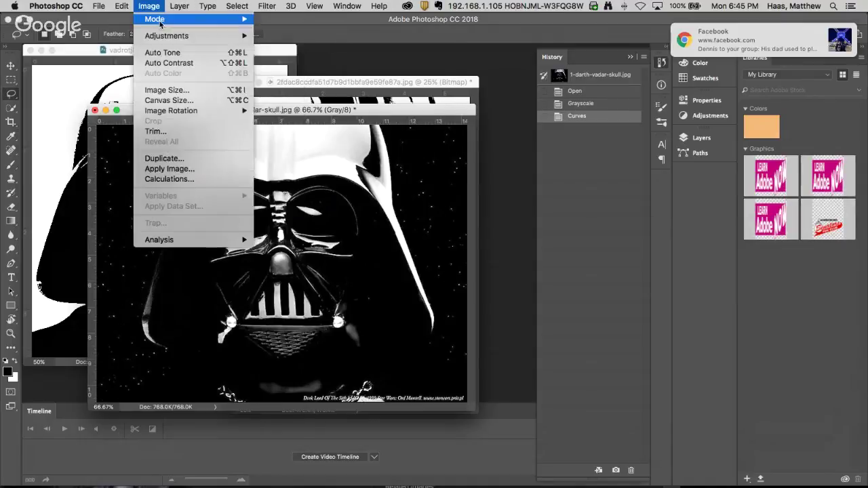
{"action": "mouse_move", "coordinate": [163, 21]}
{"action": "left_click", "coordinate": [339, 27]}
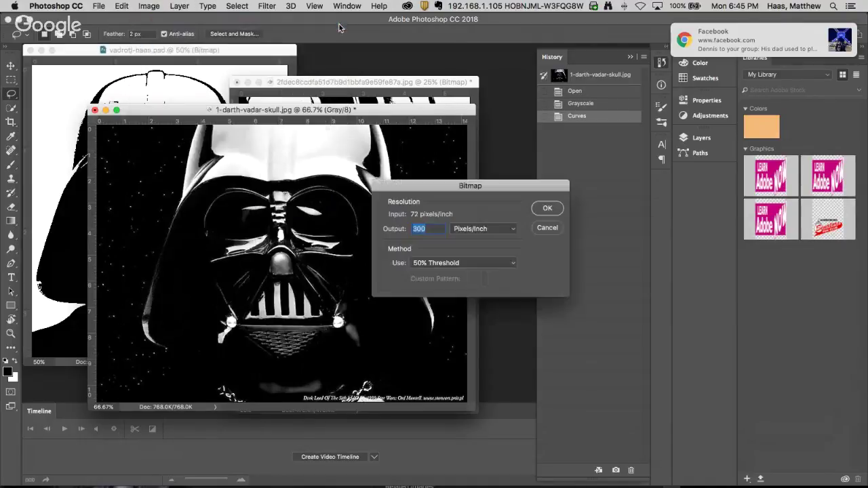
{"action": "left_click", "coordinate": [546, 211]}
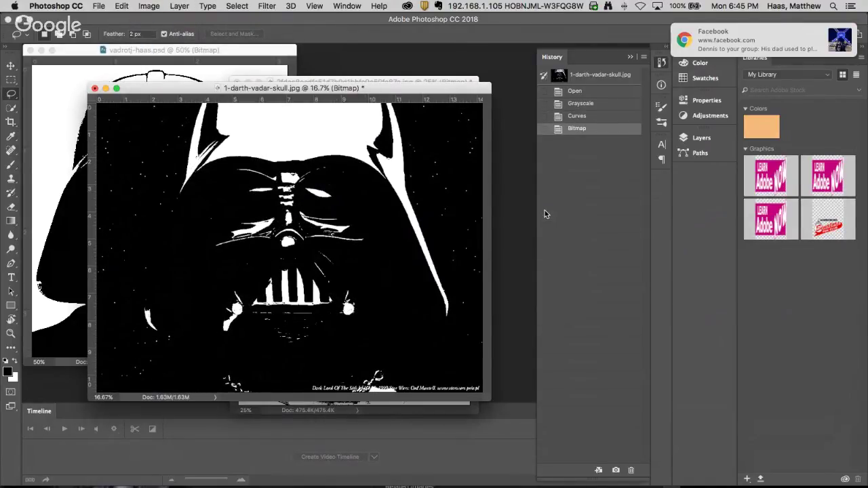
{"action": "left_click_drag", "start_coordinate": [213, 82], "coordinate": [618, 117]}
{"action": "left_click", "coordinate": [634, 59]}
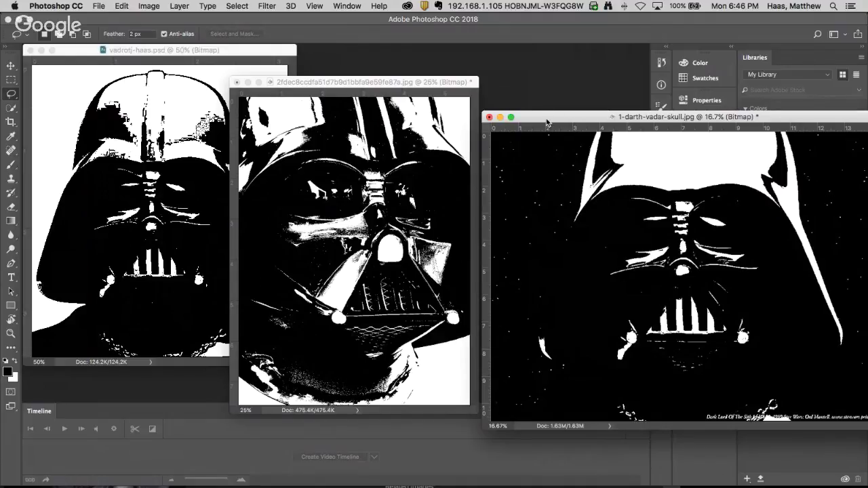
- Save the skull bitmap as a Photoshop file in photos_and_pdfs-to-import, appending a hyphen and the author's lowercase surname to its name
{"action": "left_click", "coordinate": [107, 6]}
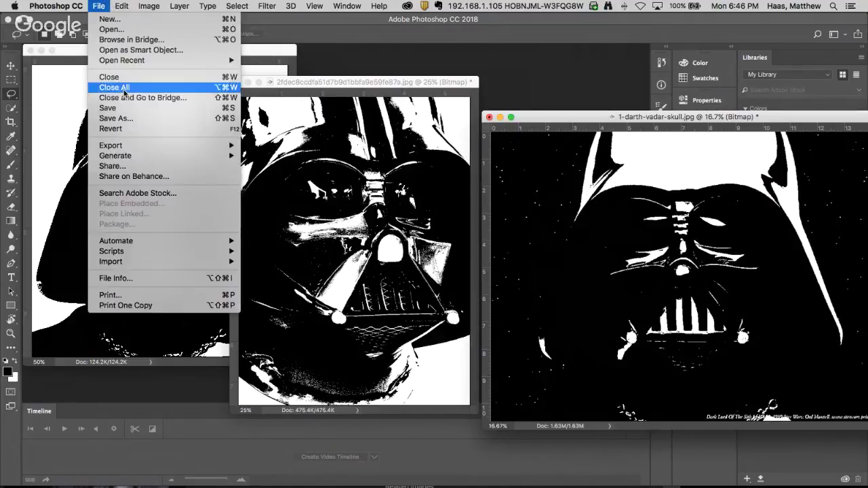
{"action": "left_click", "coordinate": [124, 119]}
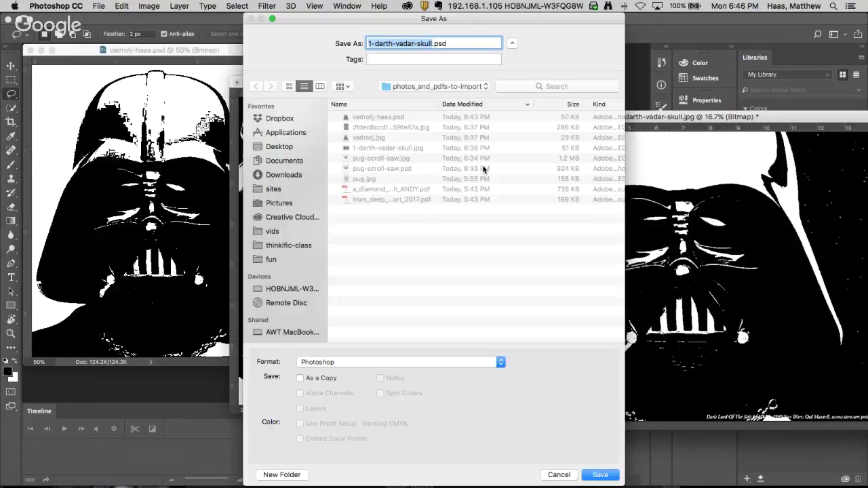
{"action": "key", "text": "Right"}
{"action": "type", "text": "-ha"}
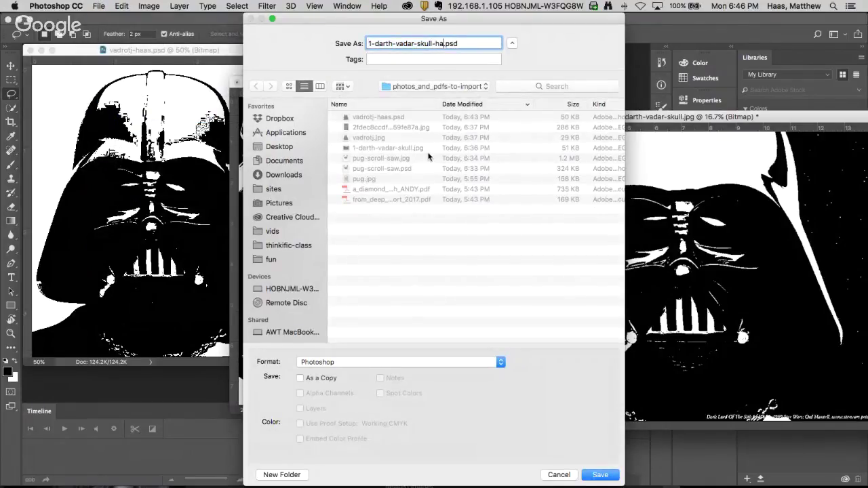
{"action": "type", "text": "as"}
{"action": "key", "text": "Return"}
- Save the angled close-up helmet bitmap as a Photoshop file in the same folder, appending a hyphen and the author's lowercase surname to its name
{"action": "left_click", "coordinate": [334, 82]}
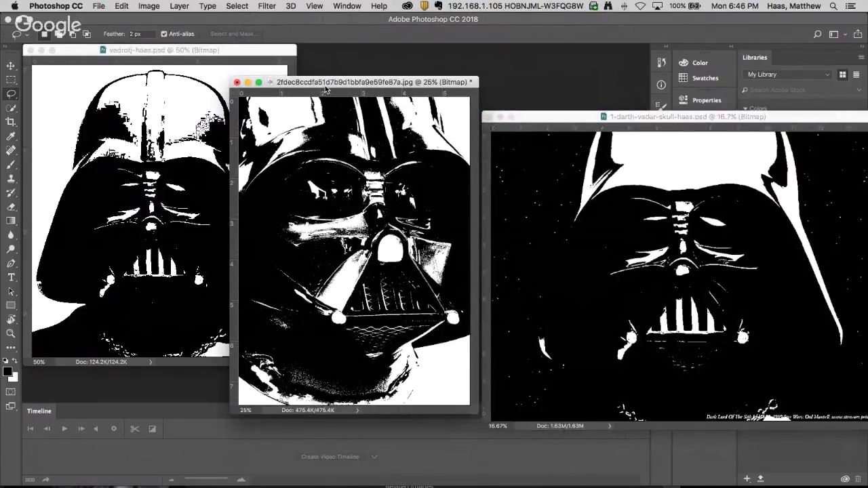
{"action": "left_click_drag", "start_coordinate": [326, 88], "coordinate": [299, 96]}
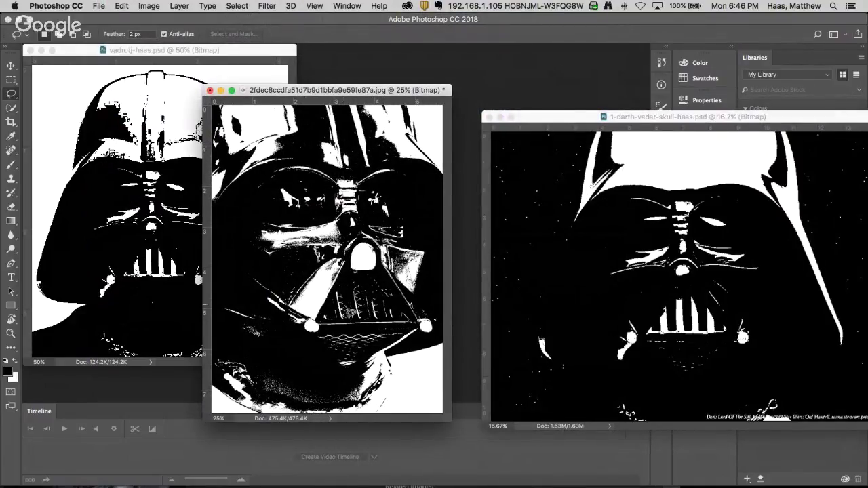
{"action": "left_click", "coordinate": [161, 6]}
{"action": "mouse_move", "coordinate": [152, 20]}
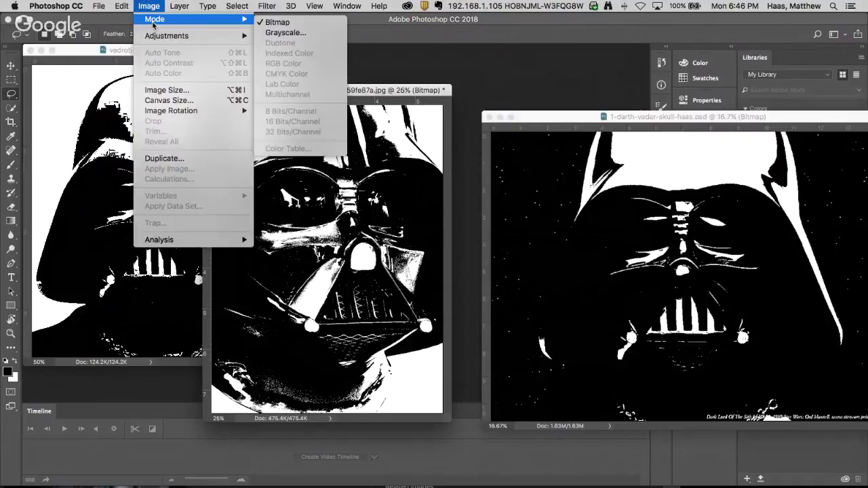
{"action": "mouse_move", "coordinate": [99, 6]}
{"action": "left_click", "coordinate": [118, 113]}
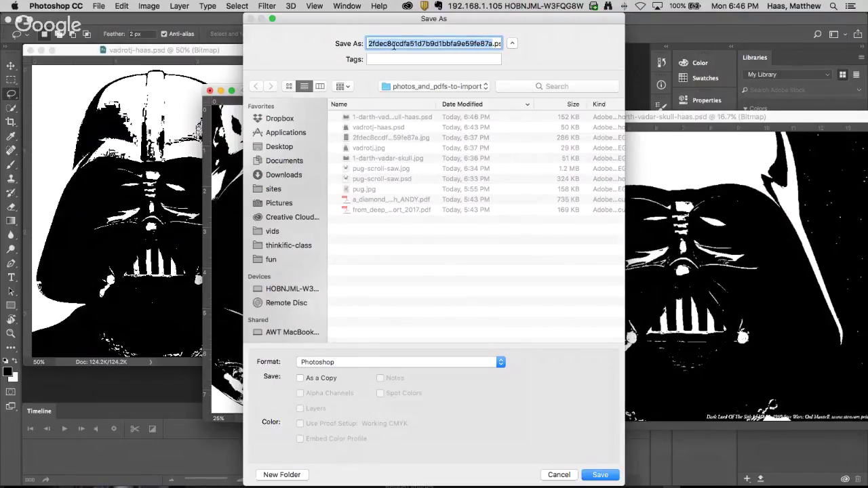
{"action": "key", "text": "Right"}
{"action": "type", "text": "-h"}
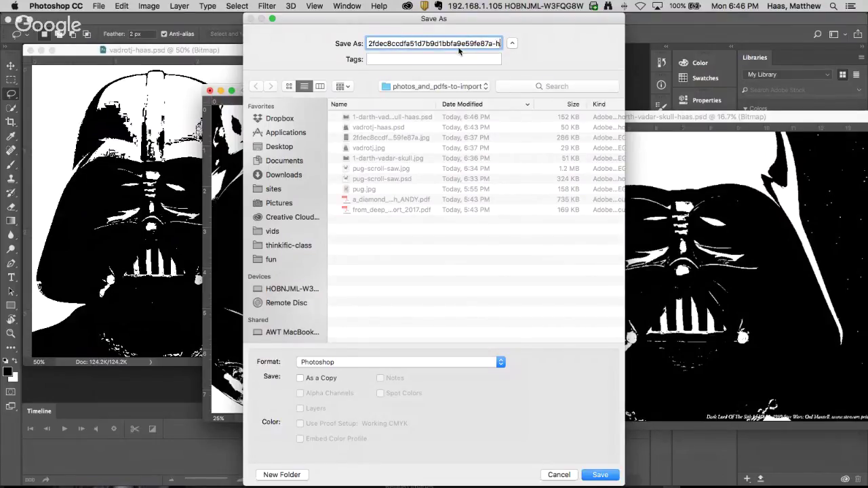
{"action": "type", "text": "aas.psd"}
{"action": "key", "text": "Return"}
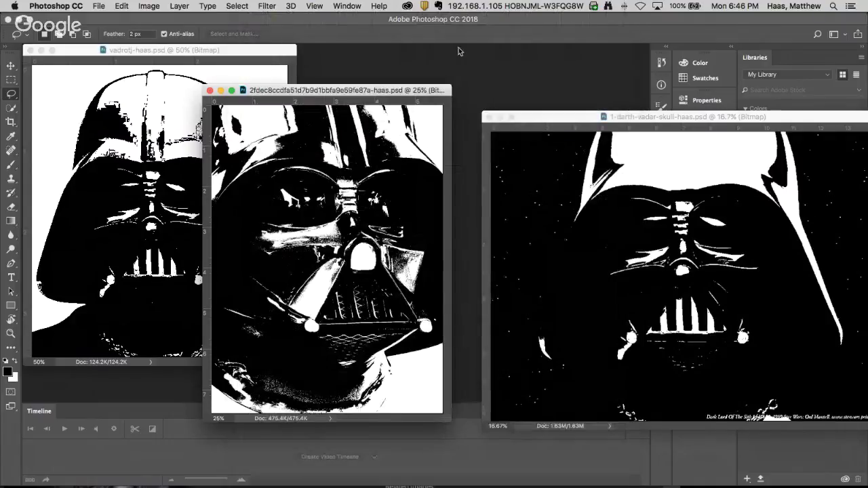
- Switch to Chrome, search Google for "foot ball helmet" and show the image results
{"action": "key", "text": "super+Tab"}
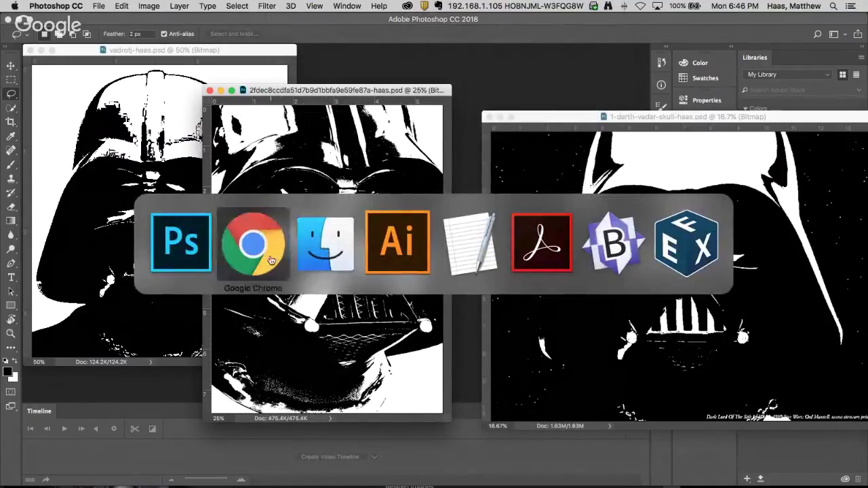
{"action": "left_click", "coordinate": [273, 257]}
{"action": "left_click", "coordinate": [474, 120]}
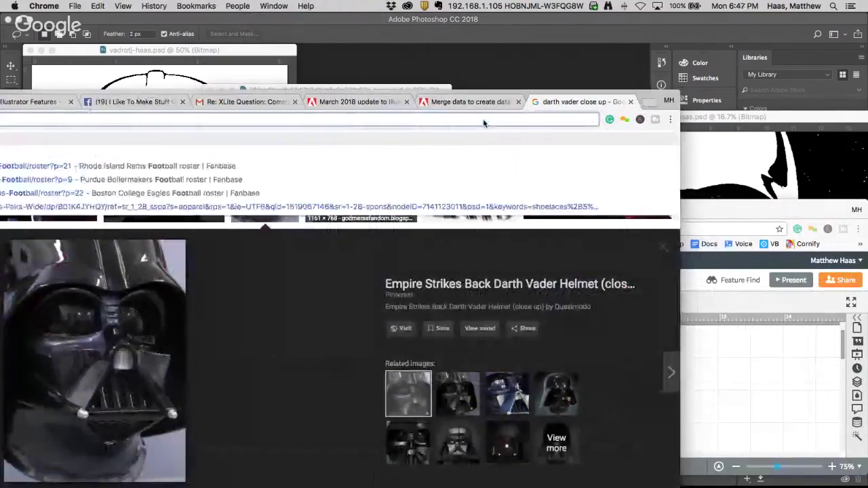
{"action": "key", "text": "BackSpace"}
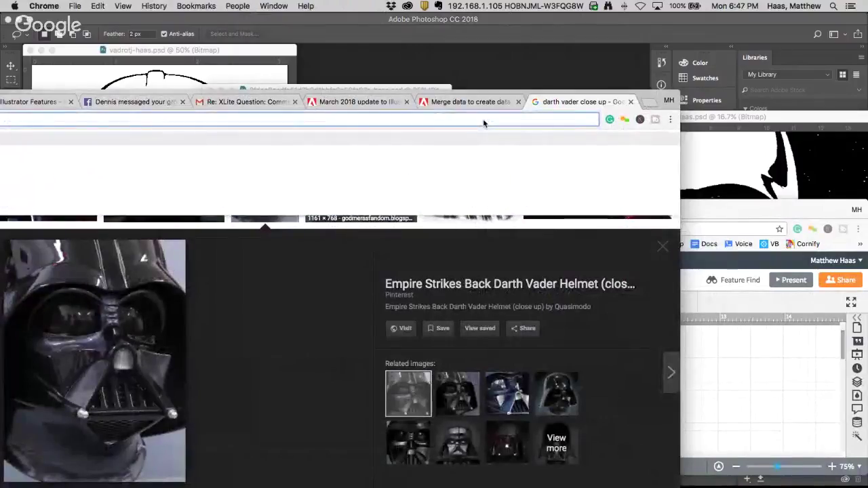
{"action": "type", "text": "foot ball helmet"}
{"action": "key", "text": "Return"}
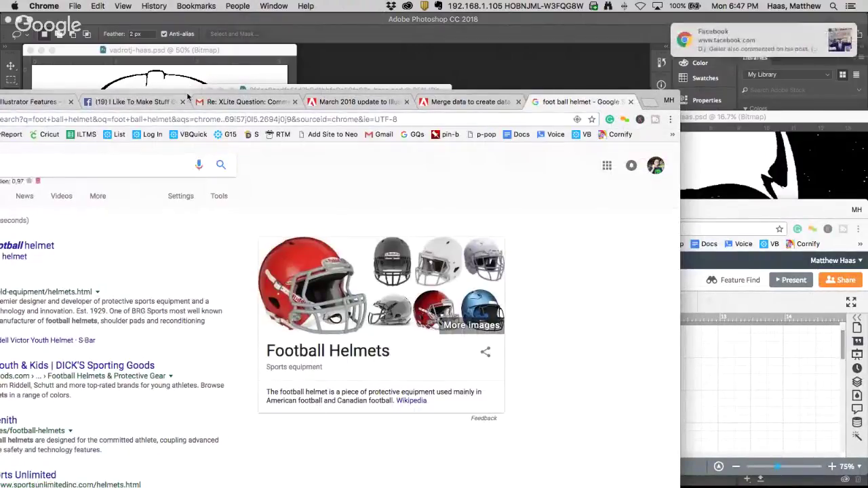
{"action": "left_click_drag", "start_coordinate": [188, 97], "coordinate": [347, 18]}
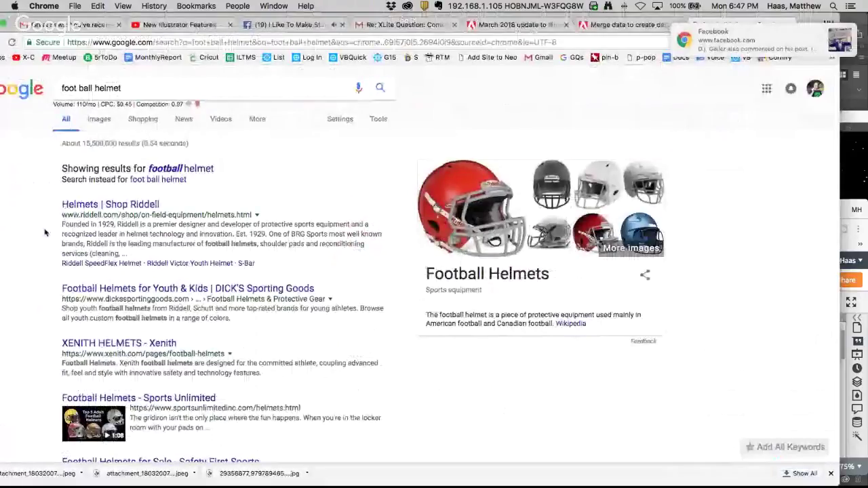
{"action": "left_click", "coordinate": [100, 119]}
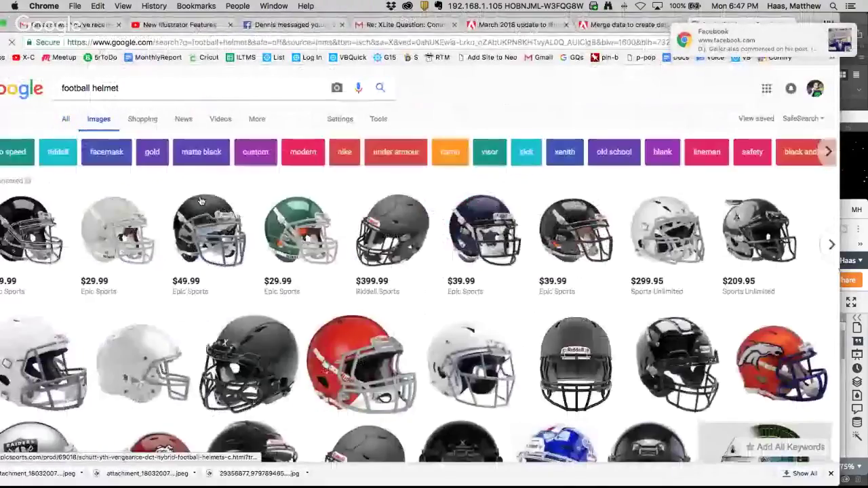
- Browse the football helmet image results for a suitable source picture and preview the grey Atlanta Falcons helmet with the red facemask
{"action": "scroll", "coordinate": [295, 290], "scroll_direction": "down", "scroll_amount": 5}
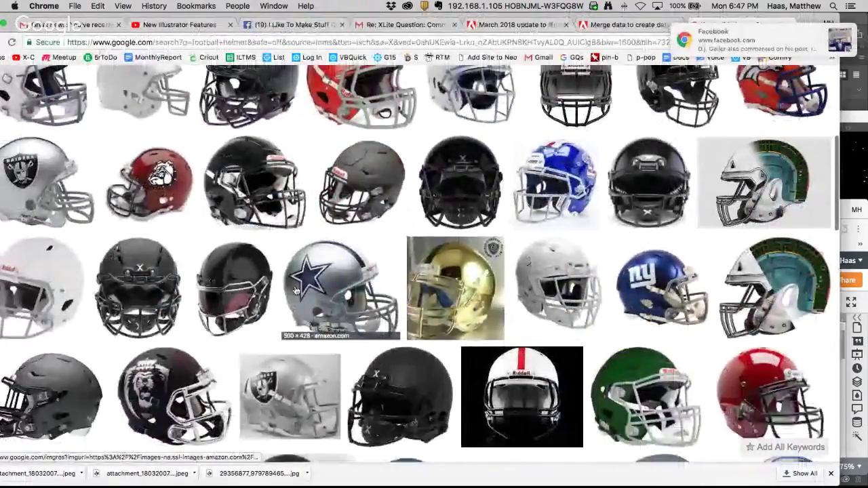
{"action": "scroll", "coordinate": [295, 286], "scroll_direction": "up", "scroll_amount": 3}
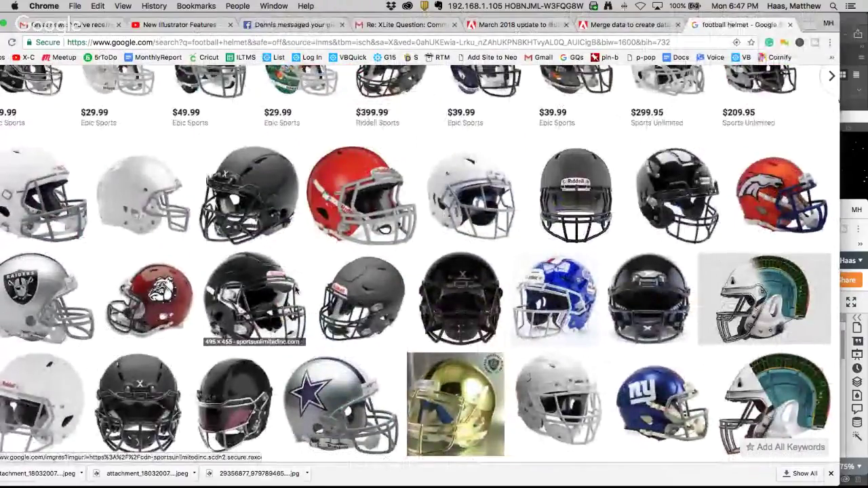
{"action": "scroll", "coordinate": [295, 290], "scroll_direction": "up", "scroll_amount": 5}
{"action": "scroll", "coordinate": [295, 290], "scroll_direction": "down", "scroll_amount": 2}
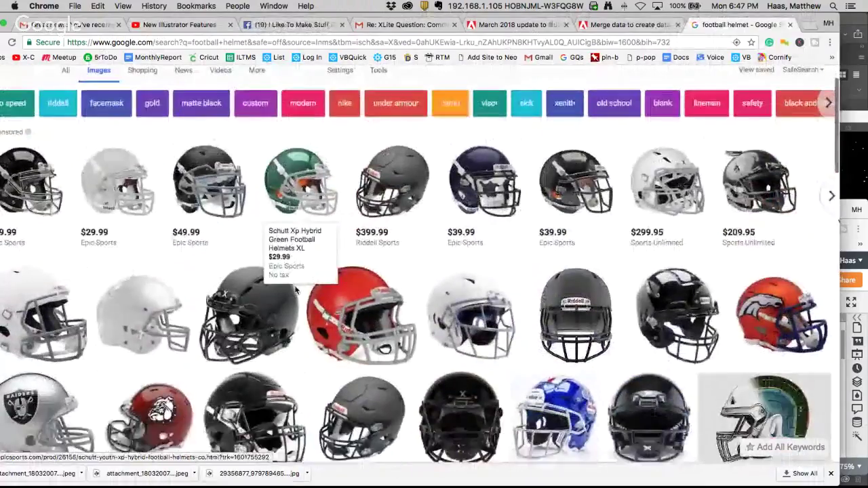
{"action": "left_click_drag", "start_coordinate": [118, 15], "coordinate": [147, 14]}
{"action": "scroll", "coordinate": [232, 337], "scroll_direction": "down", "scroll_amount": 4}
{"action": "scroll", "coordinate": [231, 337], "scroll_direction": "down", "scroll_amount": 4}
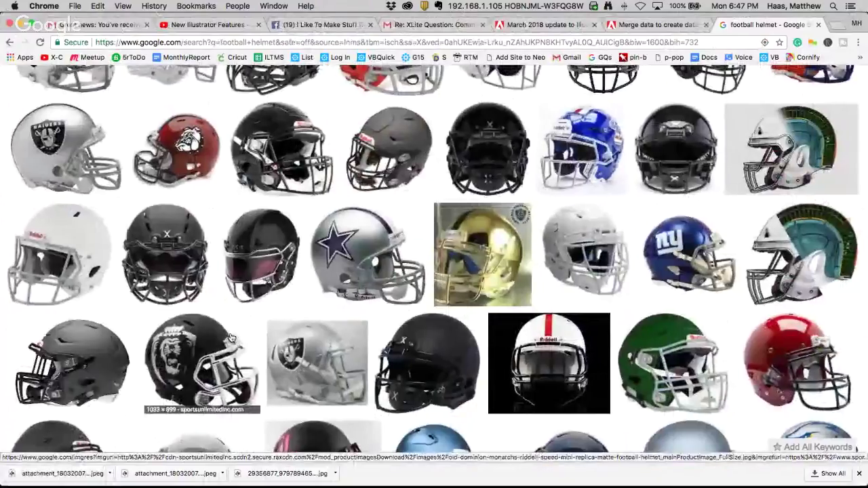
{"action": "scroll", "coordinate": [231, 337], "scroll_direction": "up", "scroll_amount": 5}
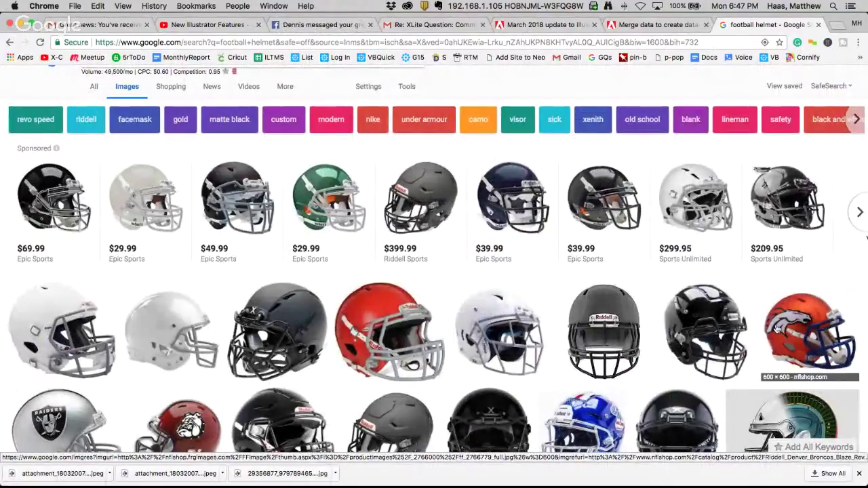
{"action": "scroll", "coordinate": [371, 275], "scroll_direction": "down", "scroll_amount": 6}
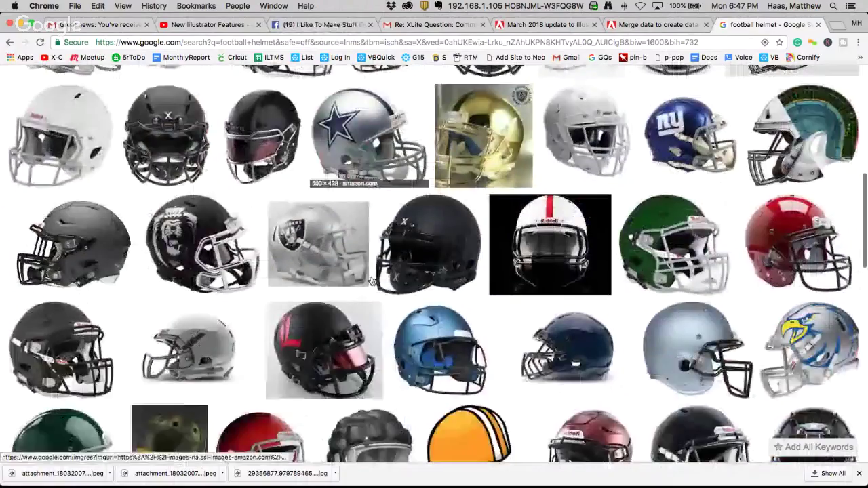
{"action": "scroll", "coordinate": [371, 280], "scroll_direction": "down", "scroll_amount": 10}
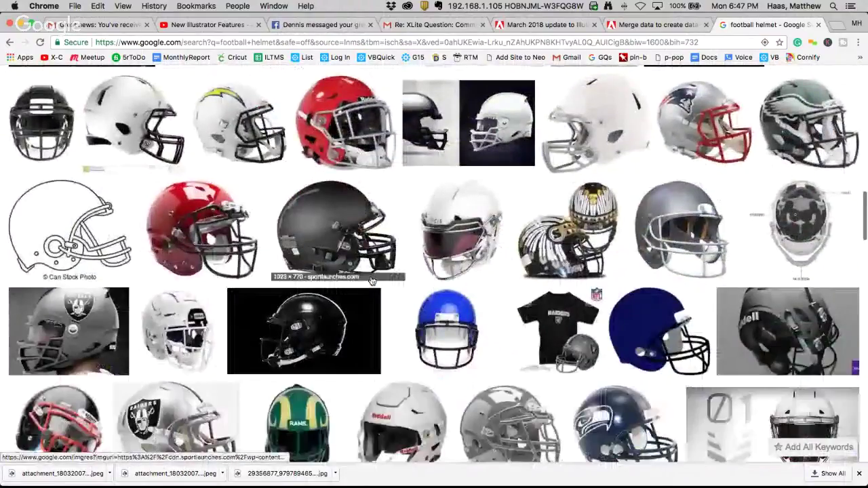
{"action": "scroll", "coordinate": [370, 280], "scroll_direction": "down", "scroll_amount": 4}
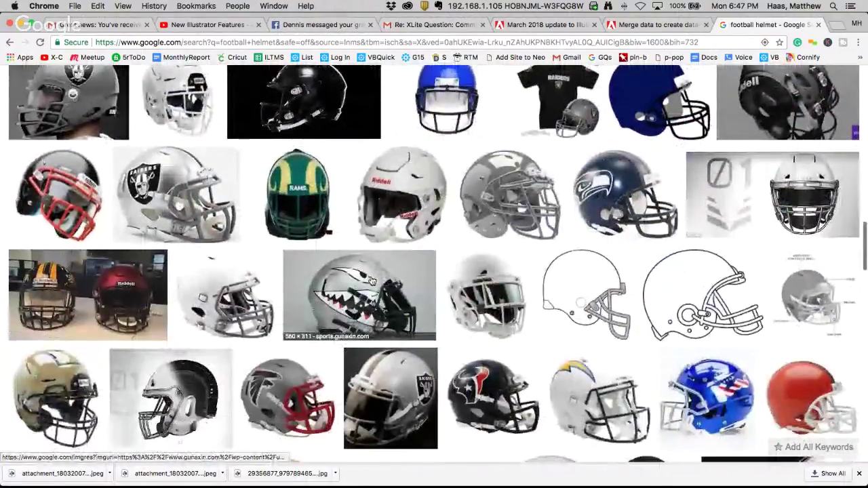
{"action": "scroll", "coordinate": [371, 280], "scroll_direction": "down", "scroll_amount": 1}
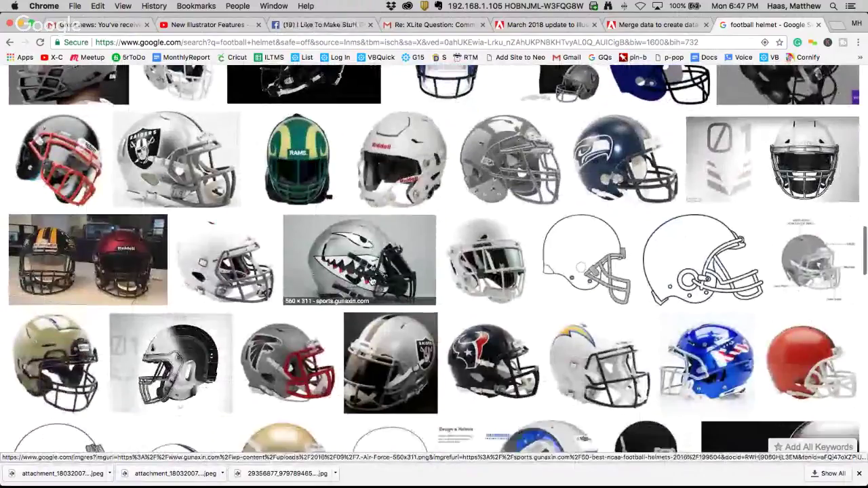
{"action": "scroll", "coordinate": [371, 280], "scroll_direction": "down", "scroll_amount": 2}
{"action": "left_click", "coordinate": [288, 298]}
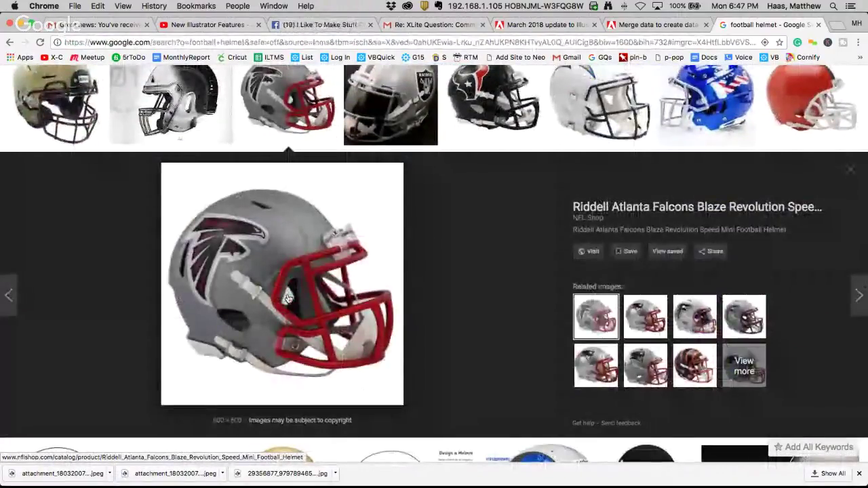
- Change the image search to "green bay football helmet" and preview the Amazon full-size Packers helmet facing sideways
{"action": "scroll", "coordinate": [424, 236], "scroll_direction": "up", "scroll_amount": 7}
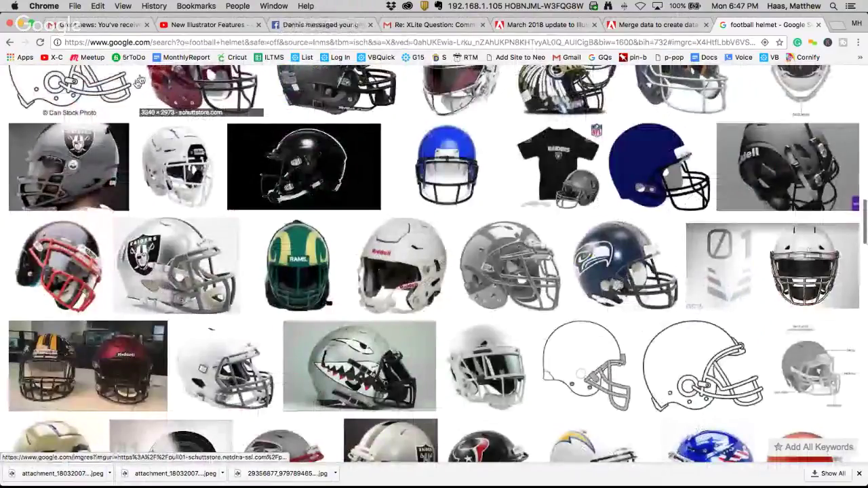
{"action": "scroll", "coordinate": [142, 196], "scroll_direction": "up", "scroll_amount": 10}
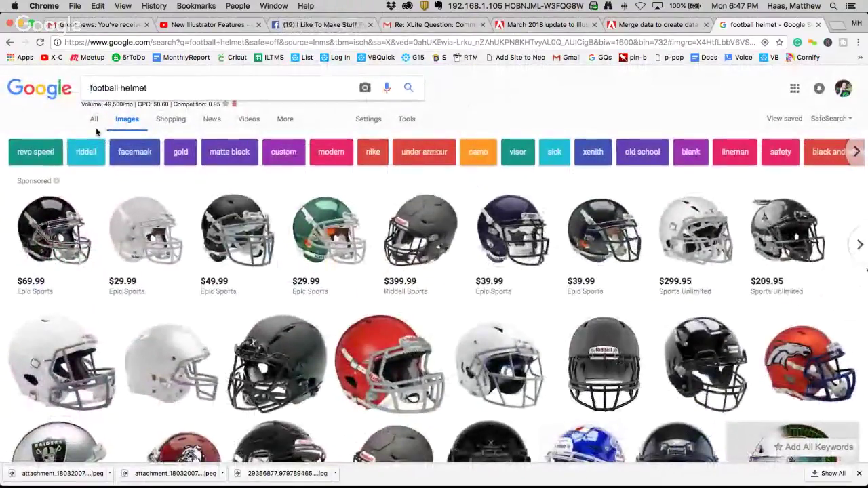
{"action": "type", "text": "green ba"}
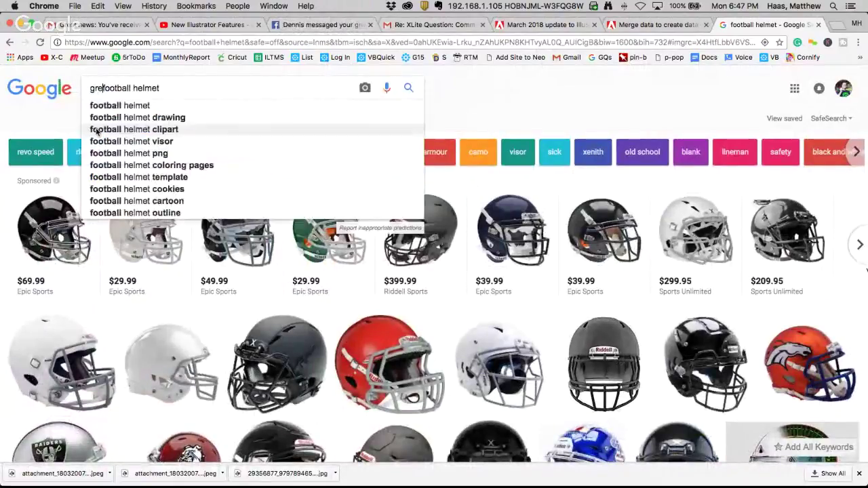
{"action": "type", "text": "y"}
{"action": "key", "text": "Return"}
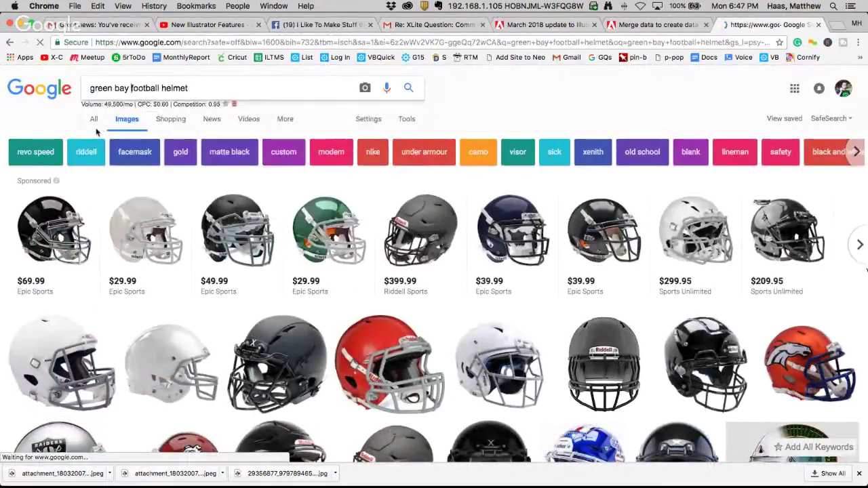
{"action": "scroll", "coordinate": [245, 271], "scroll_direction": "down", "scroll_amount": 3}
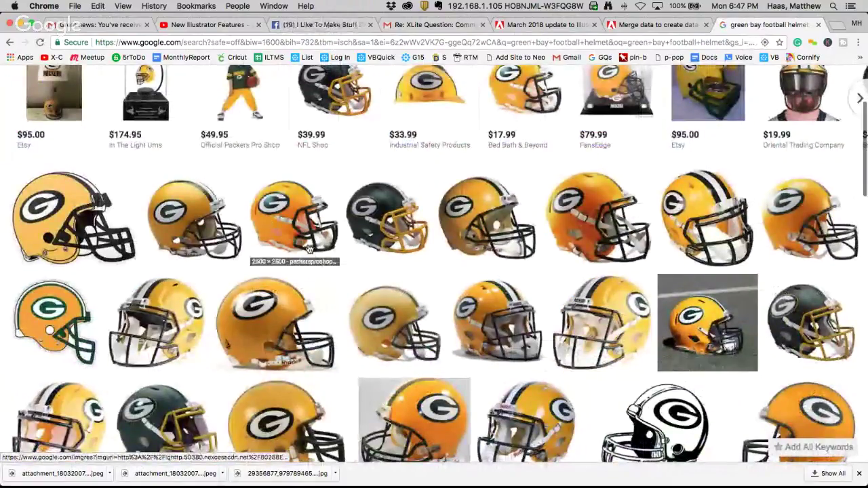
{"action": "left_click", "coordinate": [175, 205]}
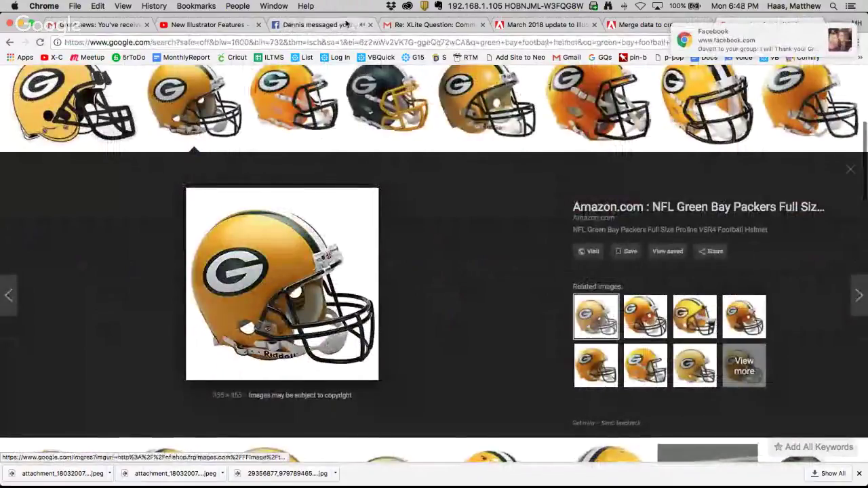
- Bring up Finder beside the browser and copy the previewed Packers helmet picture into the photos_and_pdfs-to-import folder
{"action": "left_click_drag", "start_coordinate": [348, 18], "coordinate": [198, 31]}
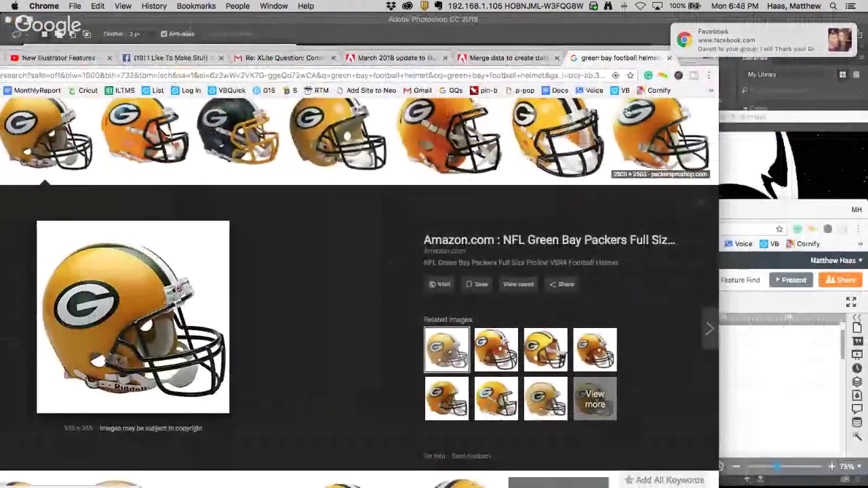
{"action": "key", "text": "super+Tab"}
{"action": "left_click", "coordinate": [312, 260]}
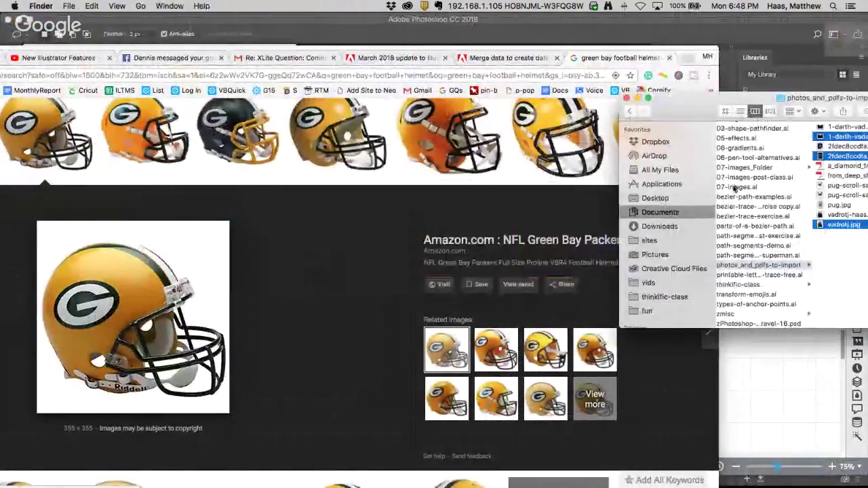
{"action": "left_click_drag", "start_coordinate": [755, 99], "coordinate": [716, 95]}
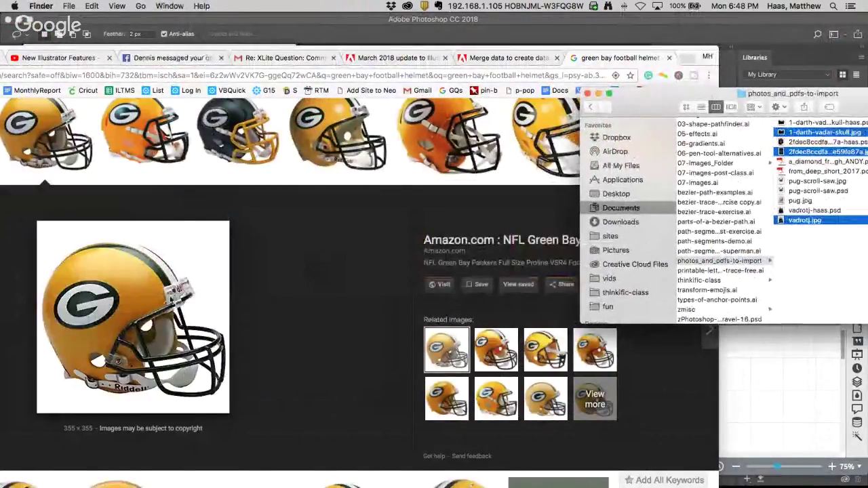
{"action": "left_click", "coordinate": [163, 298]}
{"action": "left_click_drag", "start_coordinate": [161, 299], "coordinate": [806, 176]}
- Rename the newly added helmet image file as packers.jpg
{"action": "left_click", "coordinate": [800, 164]}
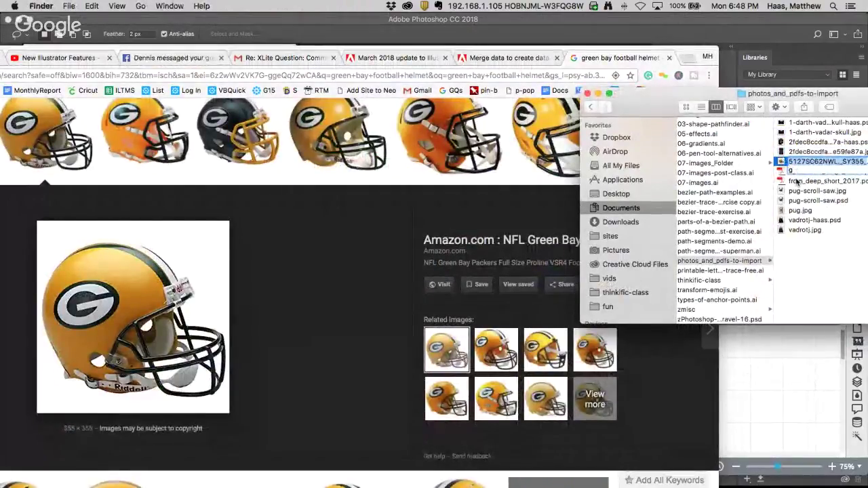
{"action": "type", "text": "pack"}
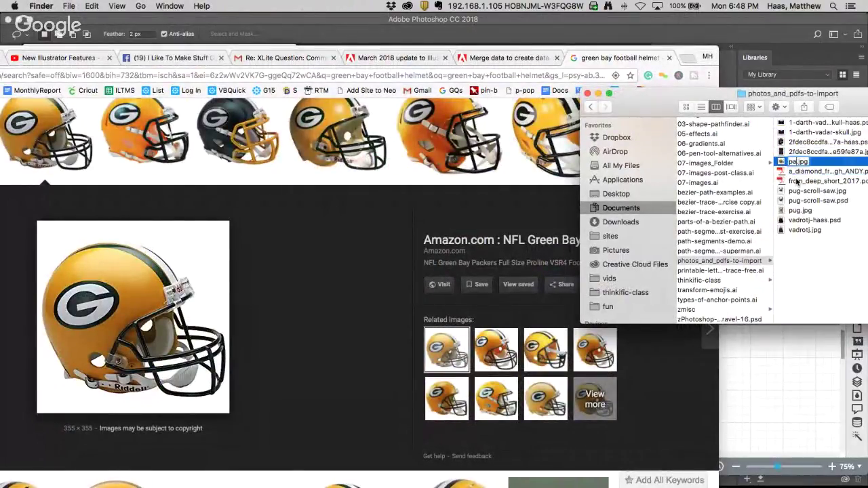
{"action": "type", "text": "ers"}
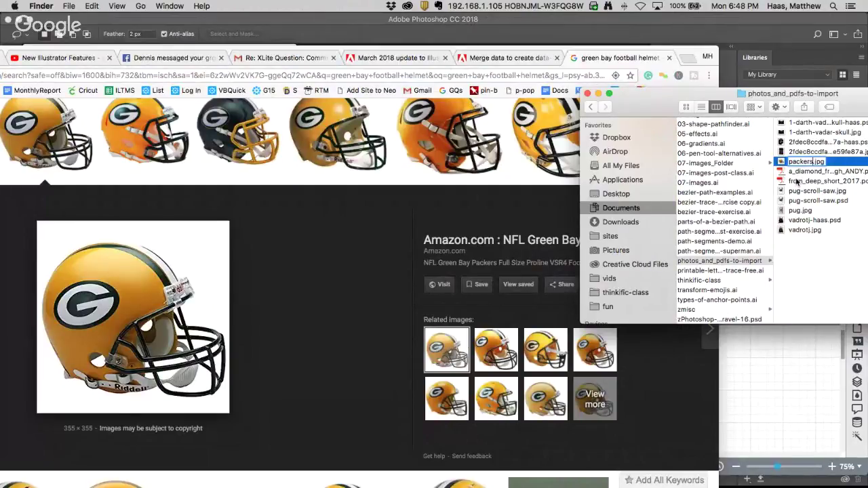
{"action": "key", "text": "Return"}
- Open packers.jpg in Photoshop, then enlarge and reposition its document window so the whole helmet fits
{"action": "double_click", "coordinate": [798, 182]}
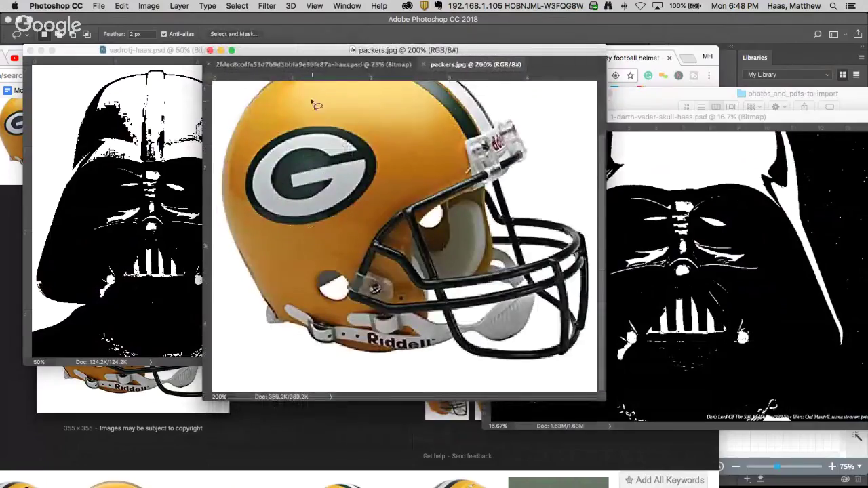
{"action": "left_click_drag", "start_coordinate": [247, 47], "coordinate": [172, 16]}
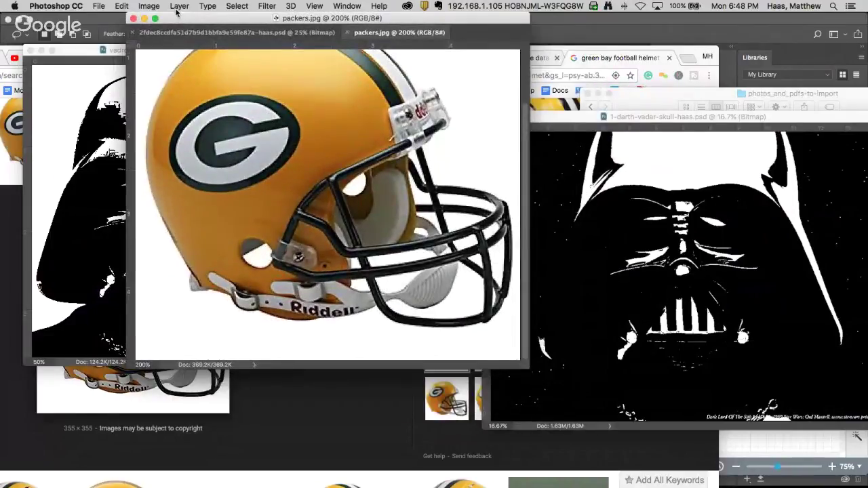
{"action": "left_click_drag", "start_coordinate": [535, 372], "coordinate": [654, 458]}
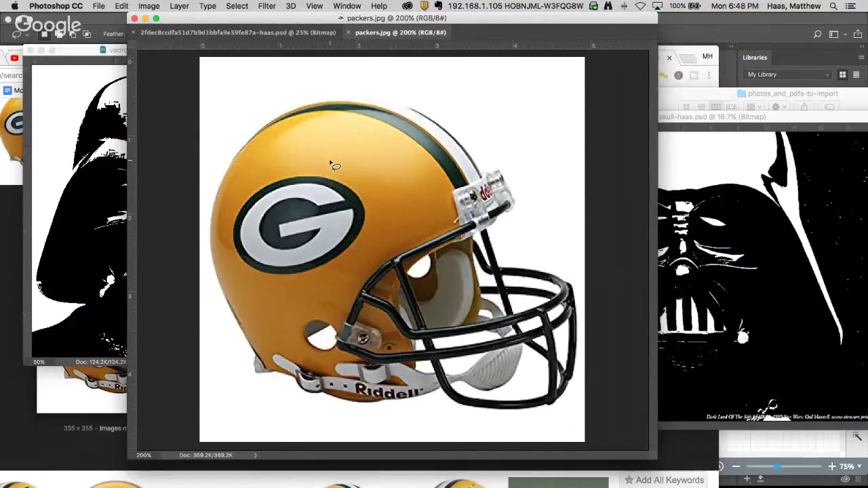
{"action": "left_click_drag", "start_coordinate": [259, 21], "coordinate": [167, 23]}
- Show the Channels panel and place it beside the helmet document so it does not cover the image
{"action": "left_click", "coordinate": [353, 6]}
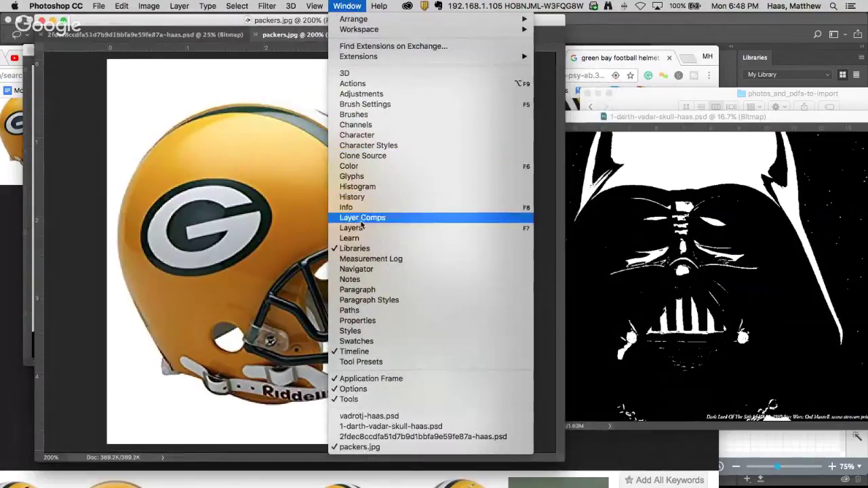
{"action": "left_click", "coordinate": [366, 124]}
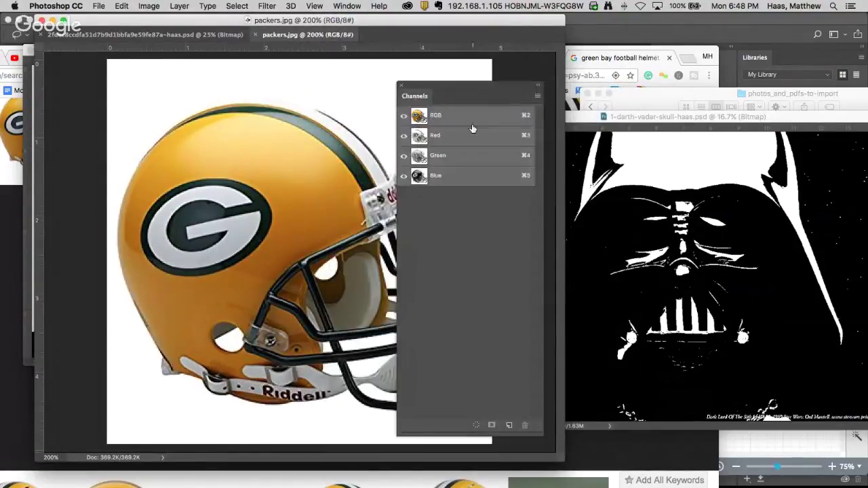
{"action": "left_click_drag", "start_coordinate": [438, 83], "coordinate": [620, 140]}
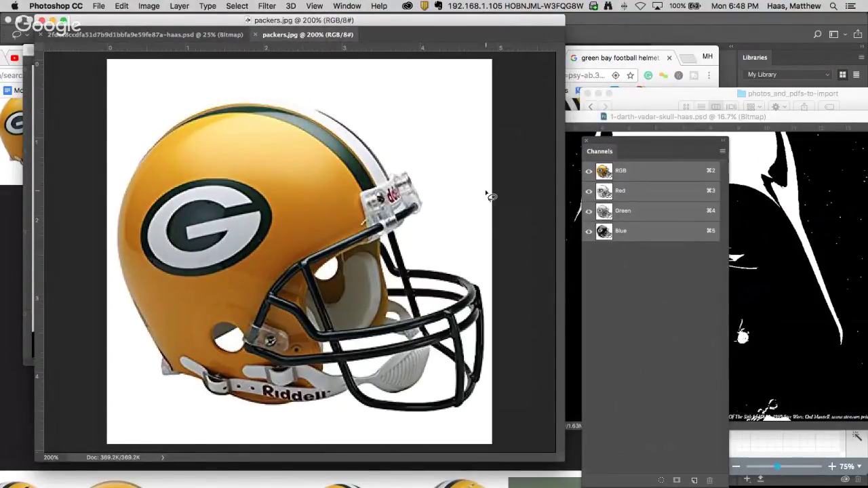
- Compare the helmet's Red, Green and Blue channels individually, return to Red, and make the composite RGB view visible
{"action": "left_click", "coordinate": [628, 193]}
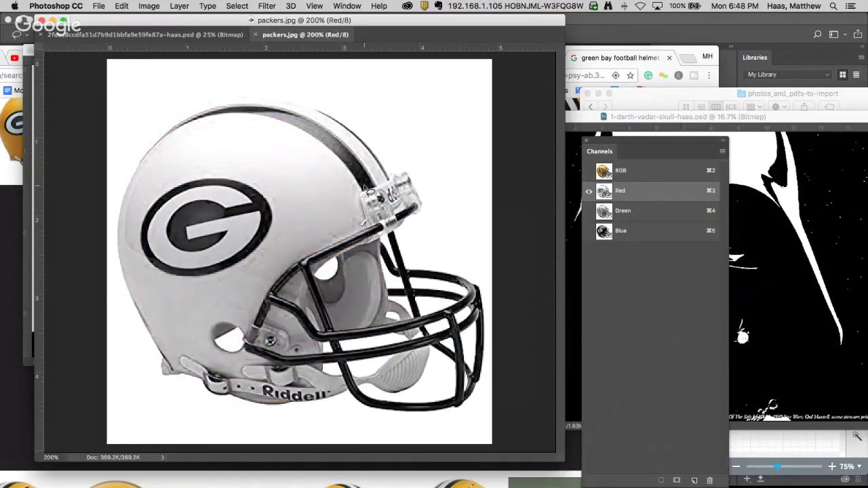
{"action": "left_click", "coordinate": [628, 212]}
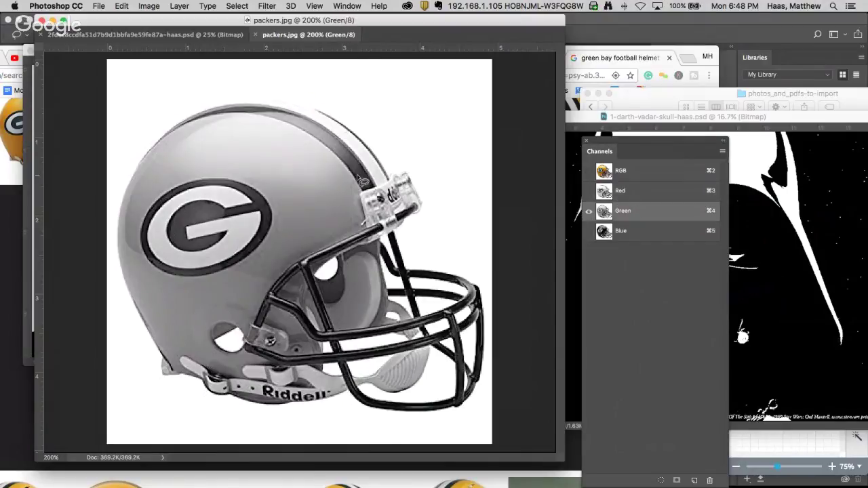
{"action": "left_click", "coordinate": [624, 234]}
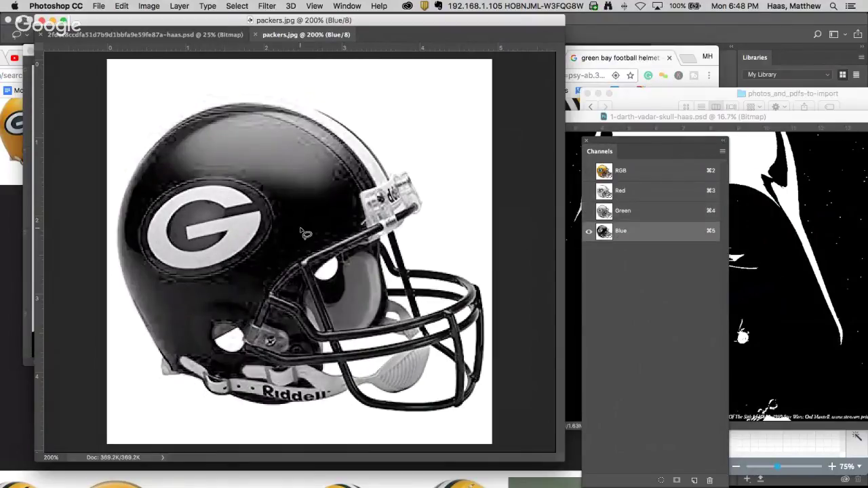
{"action": "left_click", "coordinate": [630, 191]}
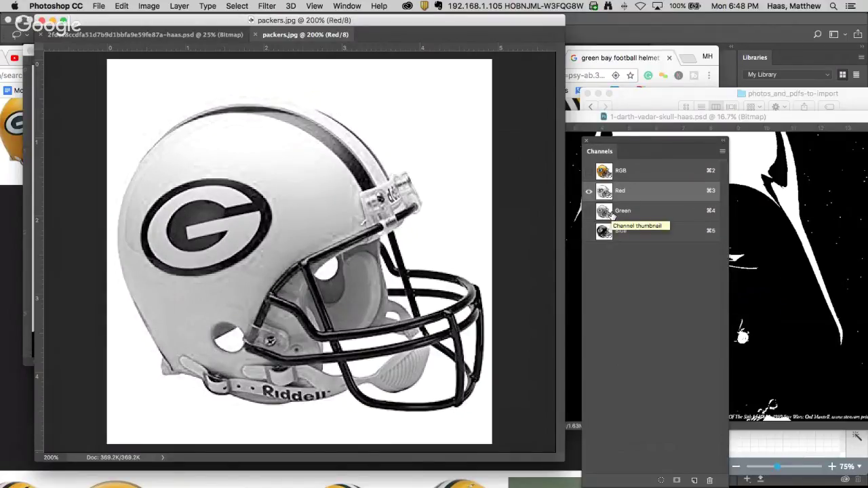
{"action": "left_click", "coordinate": [589, 170]}
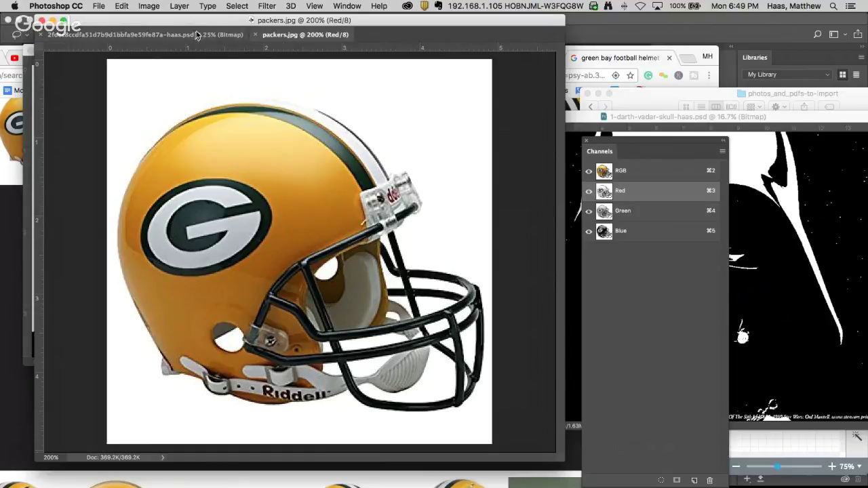
- Switch to Chrome, reposition its window, and search Google Images for "green bay cheese head football helmet"
{"action": "key", "text": "super+Tab"}
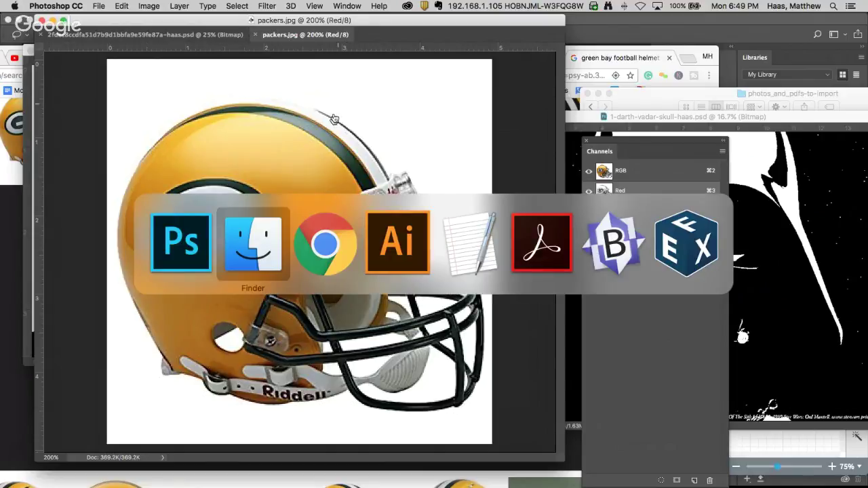
{"action": "key", "text": "super+Tab"}
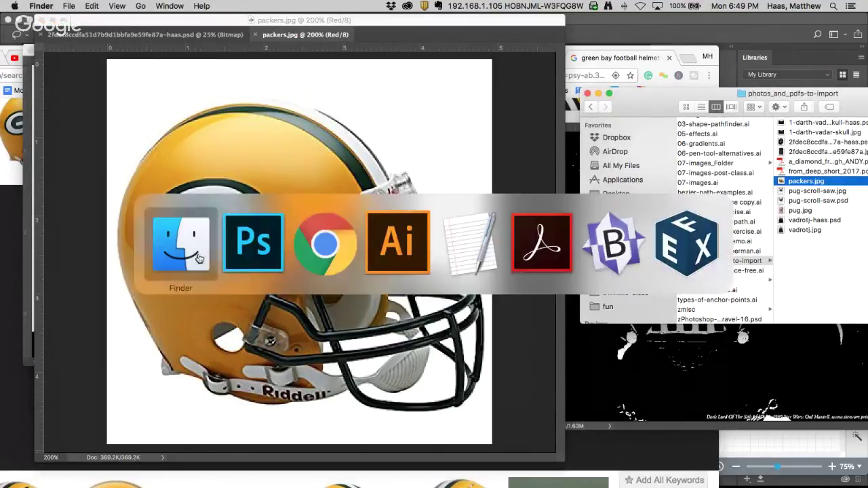
{"action": "left_click", "coordinate": [316, 260]}
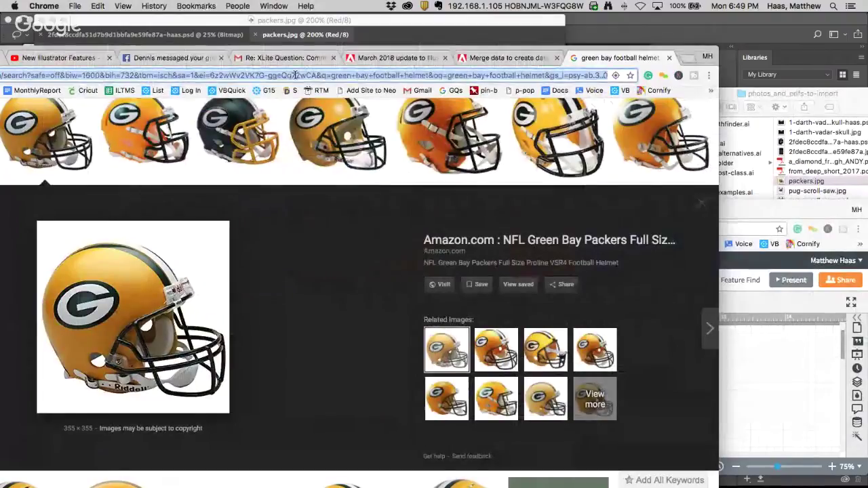
{"action": "left_click_drag", "start_coordinate": [244, 51], "coordinate": [448, 20]}
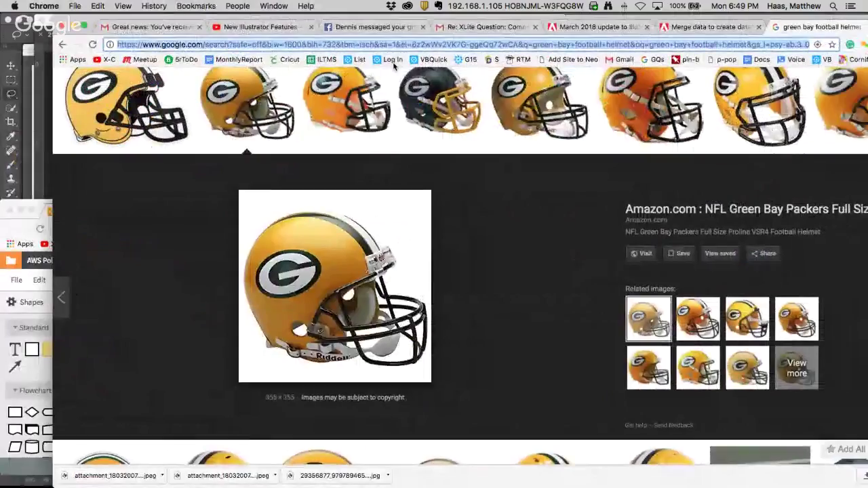
{"action": "scroll", "coordinate": [193, 203], "scroll_direction": "up", "scroll_amount": 5}
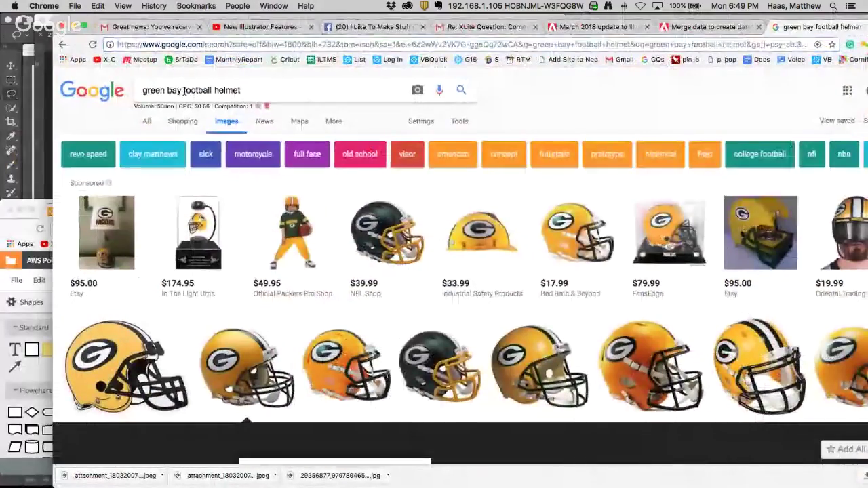
{"action": "left_click", "coordinate": [183, 90]}
{"action": "type", "text": "cheese head"}
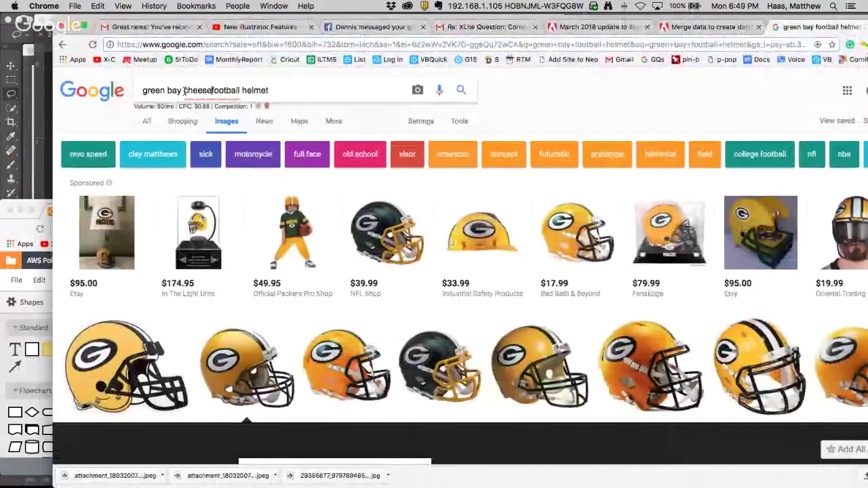
{"action": "key", "text": "Return"}
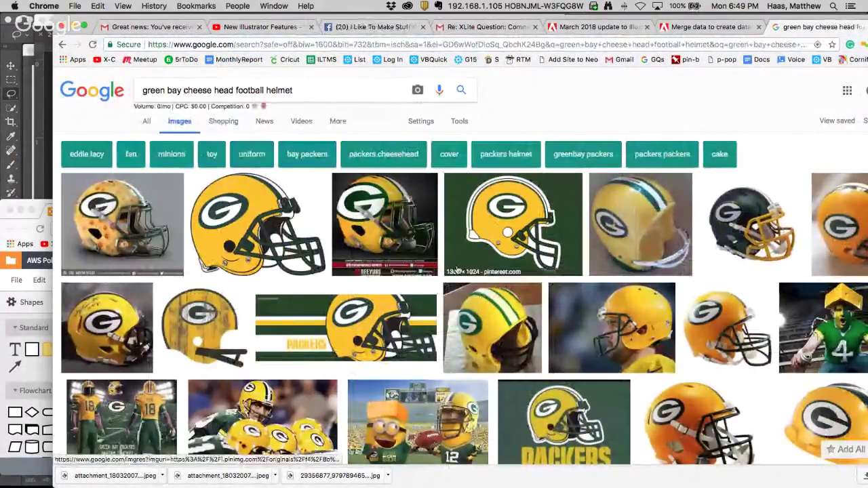
- Preview the cheese-textured Packers helmet and a related version of it, and reposition the browser window so the whole page fits
{"action": "left_click", "coordinate": [132, 214]}
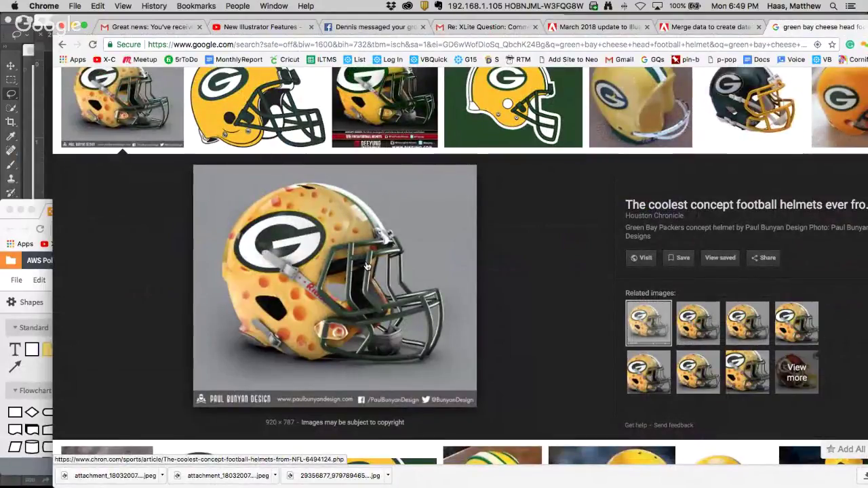
{"action": "left_click", "coordinate": [701, 319]}
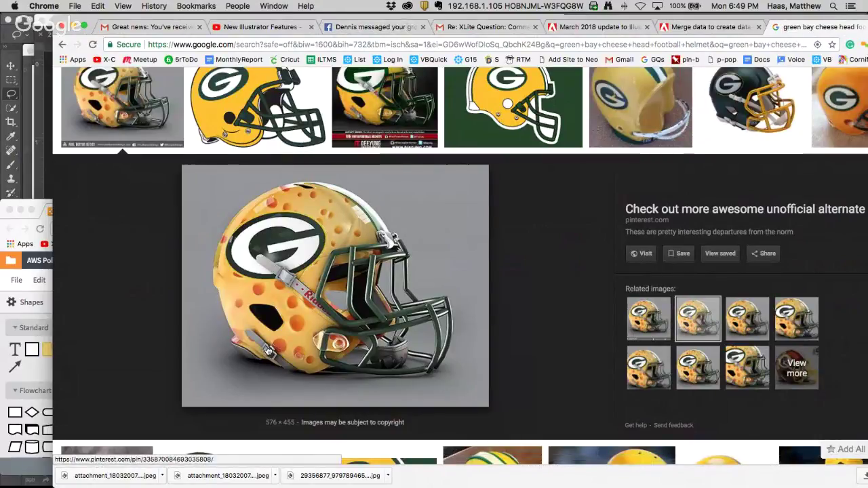
{"action": "key", "text": "super+Tab"}
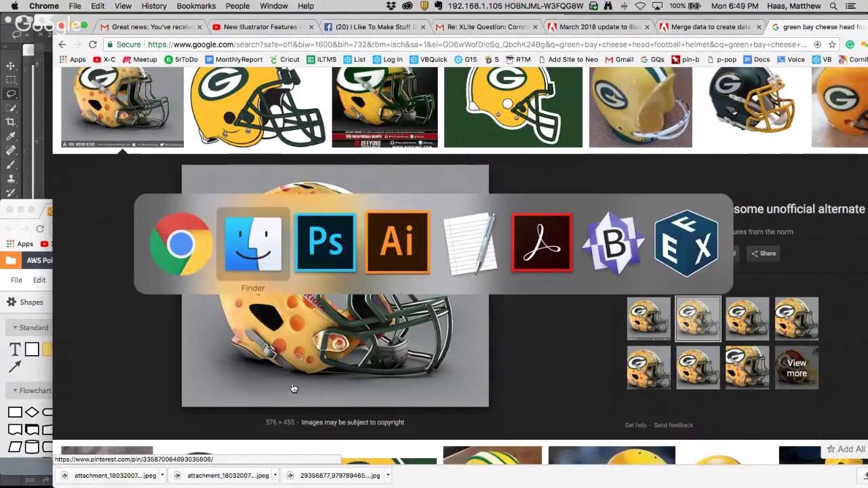
{"action": "left_click", "coordinate": [251, 258]}
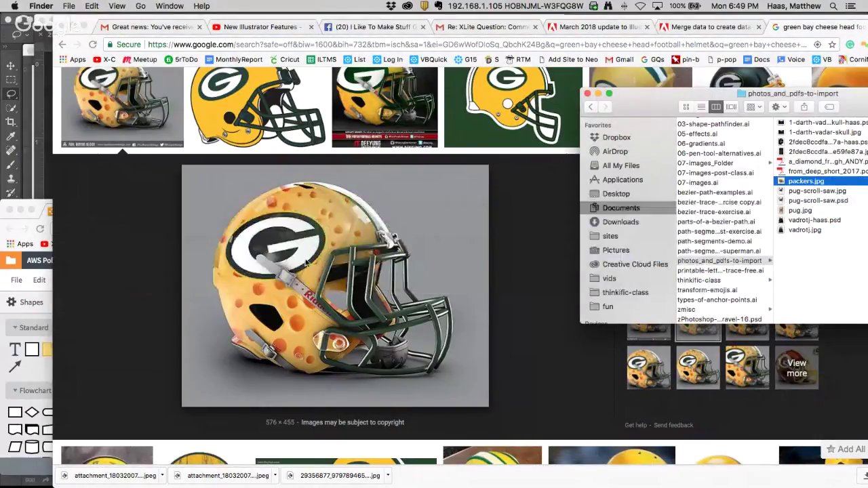
{"action": "left_click", "coordinate": [332, 276]}
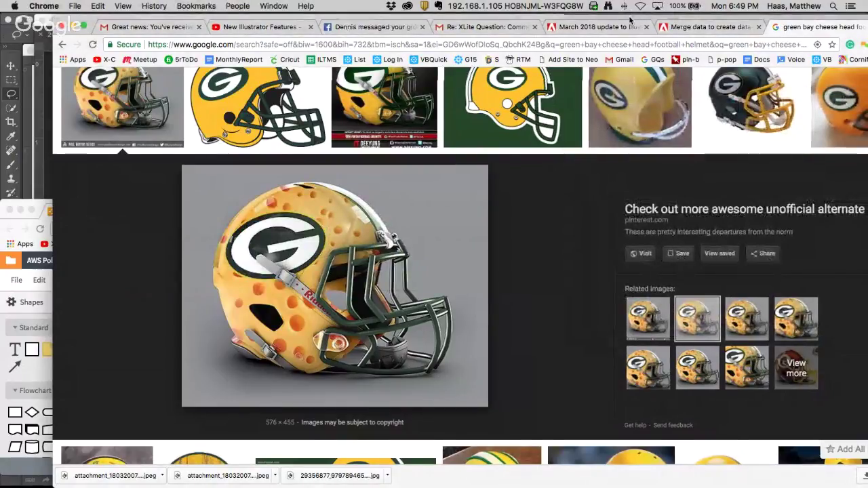
{"action": "left_click_drag", "start_coordinate": [632, 17], "coordinate": [468, 16]}
{"action": "left_click_drag", "start_coordinate": [203, 236], "coordinate": [309, 136]}
{"action": "scroll", "coordinate": [310, 136], "scroll_direction": "down", "scroll_amount": 4}
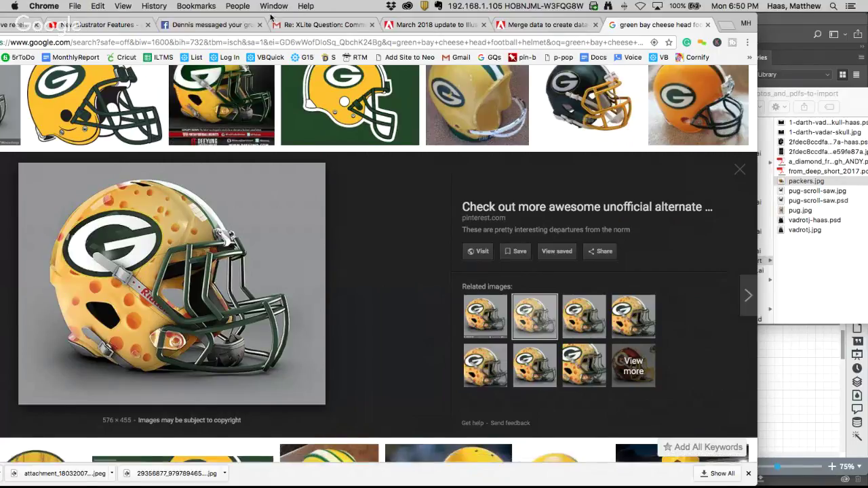
{"action": "left_click_drag", "start_coordinate": [270, 15], "coordinate": [382, 8]}
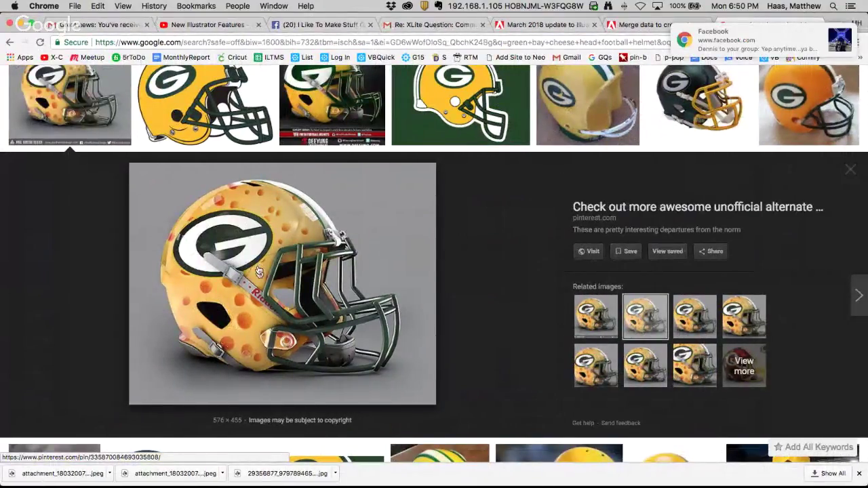
- Switch to Photoshop and compare the helmet's Red, Green and Blue channels again, then return to the composite RGB channel
{"action": "key", "text": "super+Tab"}
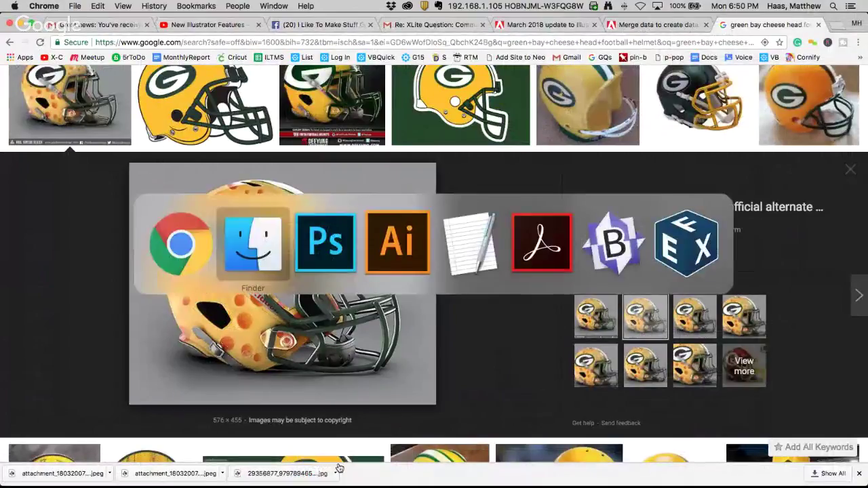
{"action": "key", "text": "super+Tab"}
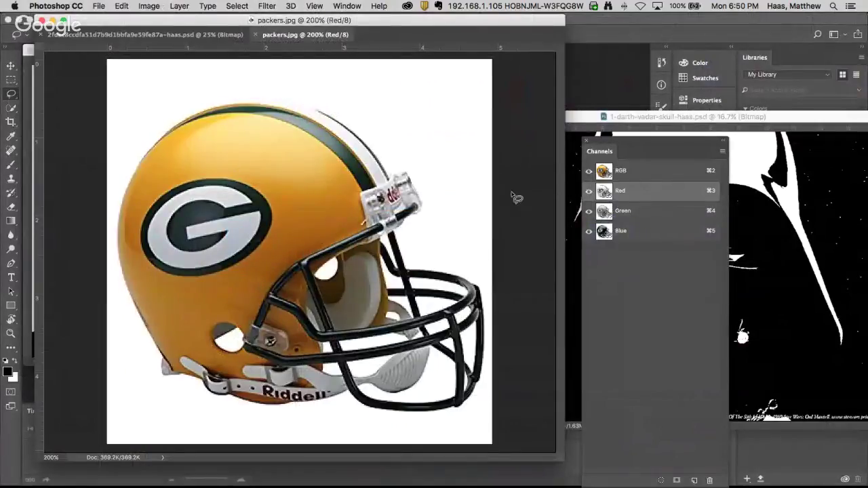
{"action": "left_click", "coordinate": [635, 170]}
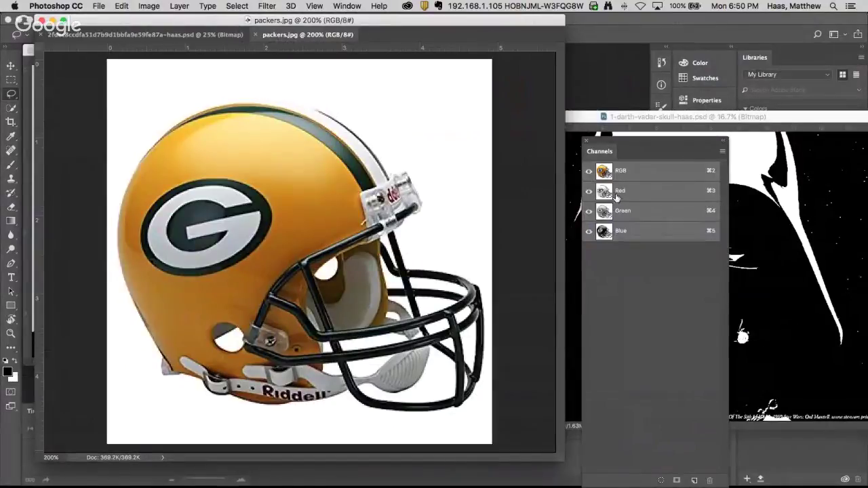
{"action": "left_click", "coordinate": [617, 193]}
{"action": "left_click", "coordinate": [620, 210]}
{"action": "left_click", "coordinate": [621, 230]}
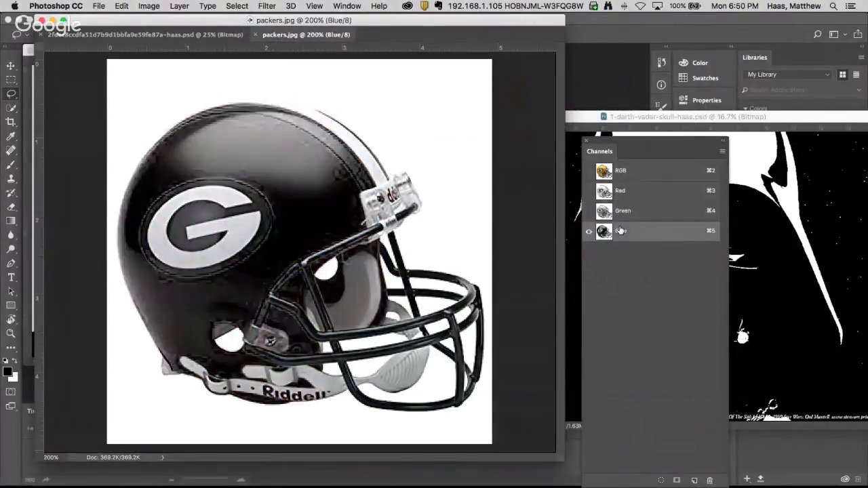
{"action": "left_click", "coordinate": [625, 174]}
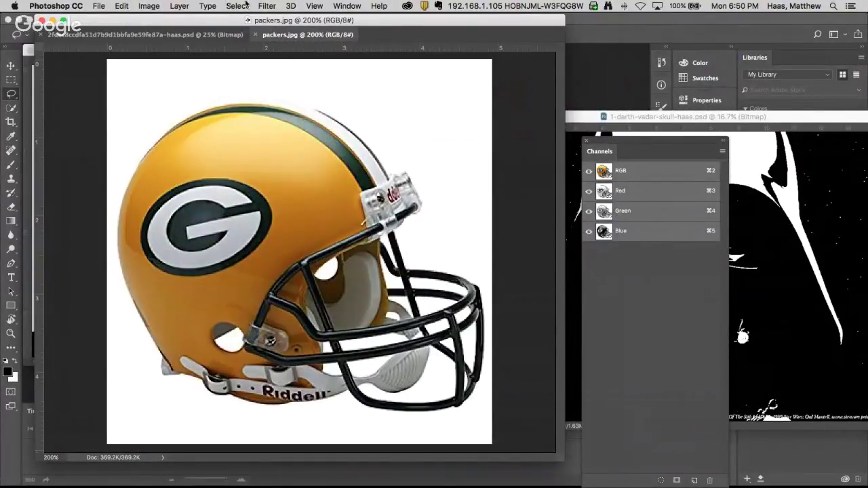
- Select the helmet's orange shell with Color Range, sampling its mid-tone and adding the lighter and darker orange and brown areas
{"action": "left_click", "coordinate": [238, 6]}
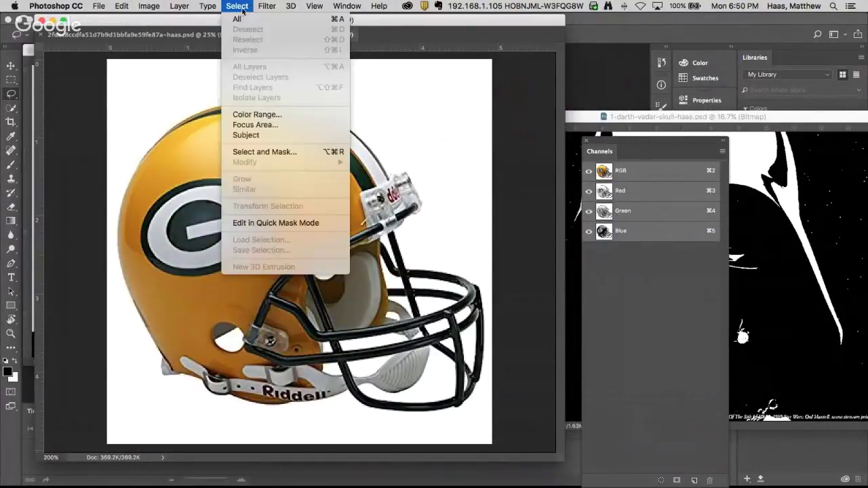
{"action": "left_click", "coordinate": [249, 116]}
{"action": "left_click_drag", "start_coordinate": [645, 200], "coordinate": [518, 123]}
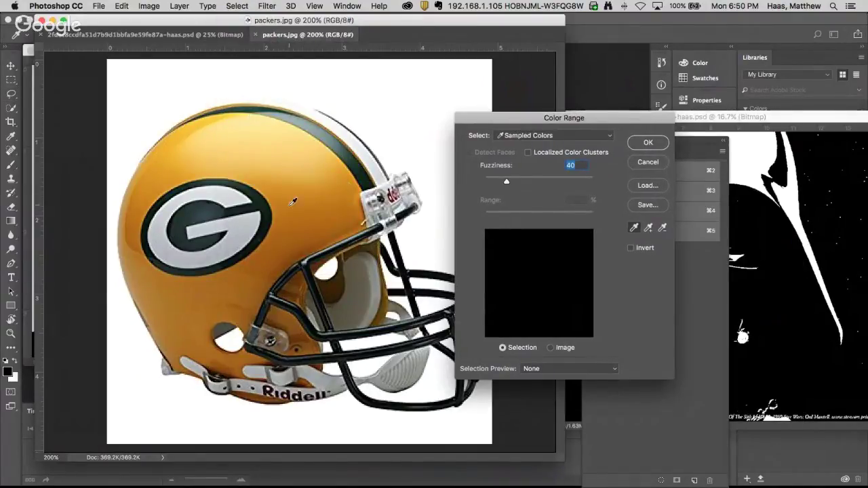
{"action": "left_click", "coordinate": [304, 225]}
{"action": "left_click_drag", "start_coordinate": [288, 249], "coordinate": [203, 134]}
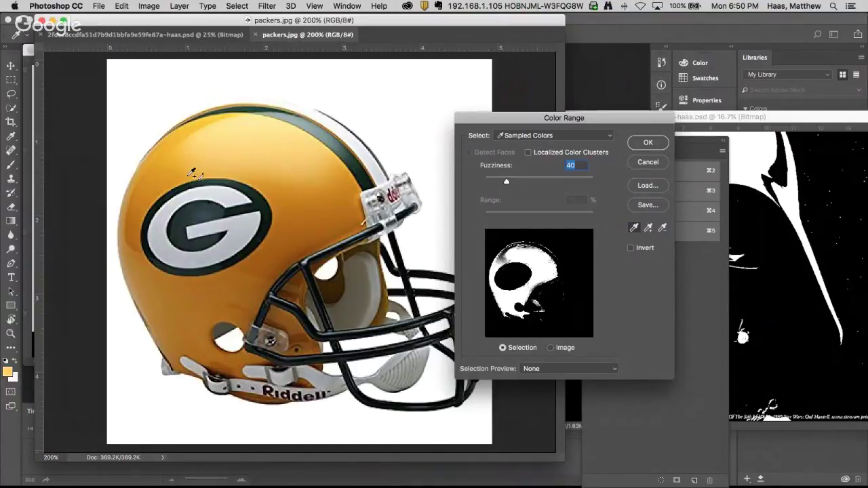
{"action": "left_click", "coordinate": [295, 292]}
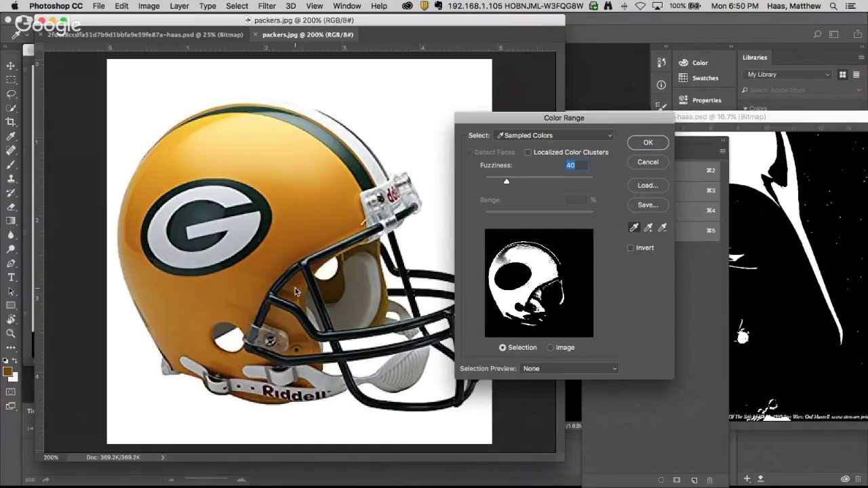
{"action": "left_click", "coordinate": [335, 292]}
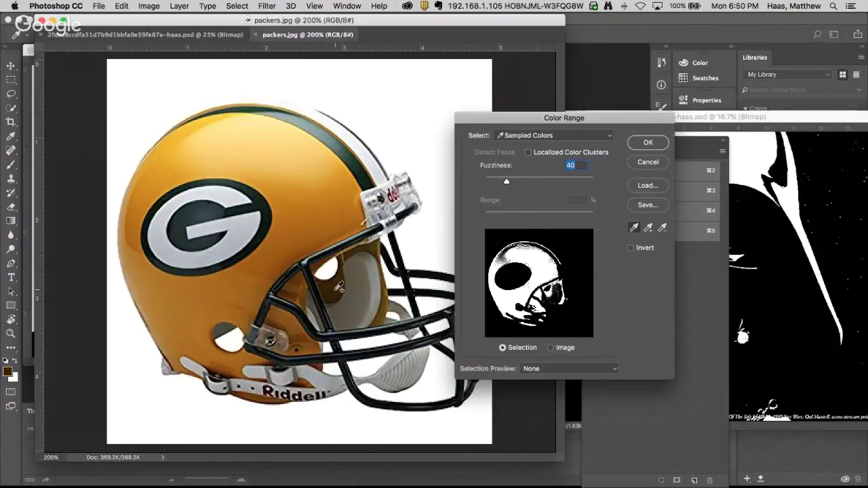
{"action": "left_click", "coordinate": [154, 188]}
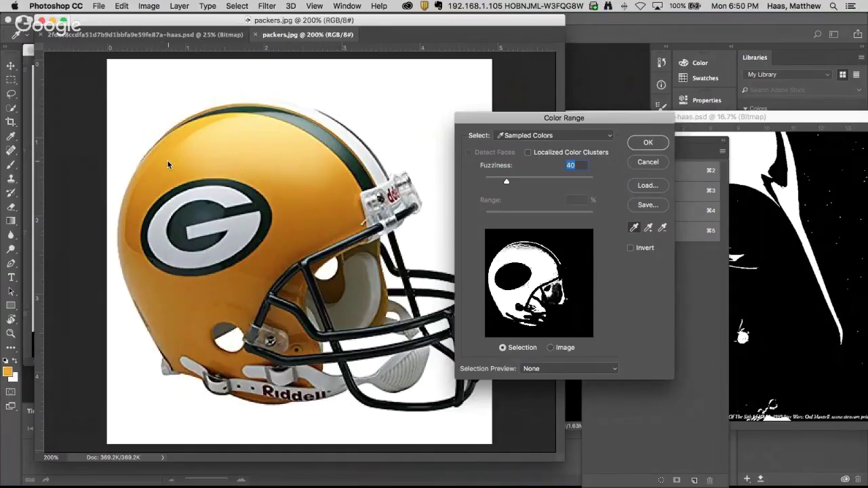
{"action": "left_click", "coordinate": [646, 144]}
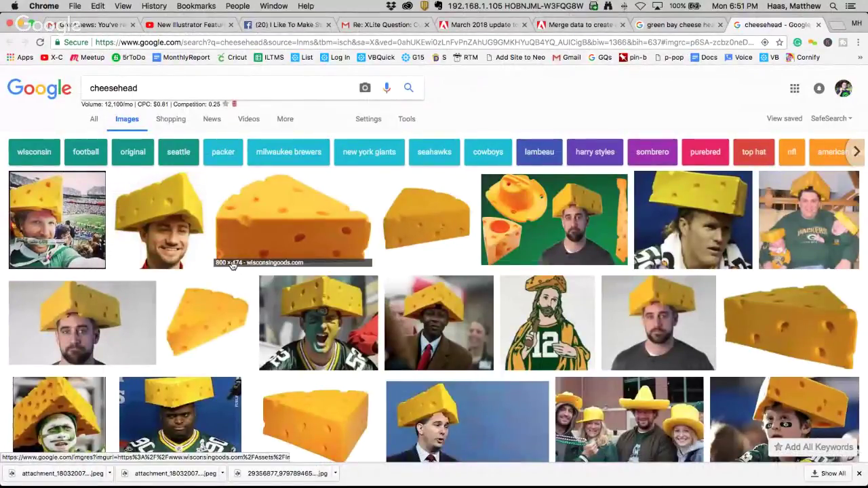
- Preview the face-painted cheesehead fan and several related fan photos in the cheesehead image results
{"action": "left_click", "coordinate": [313, 320]}
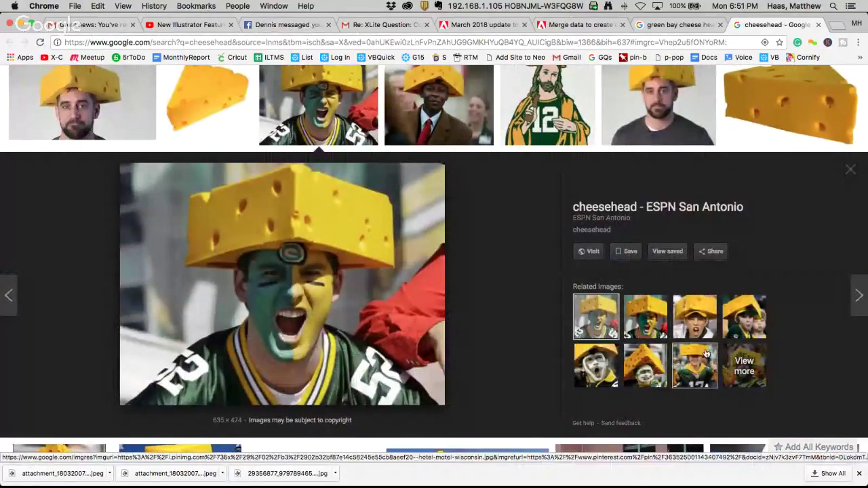
{"action": "left_click", "coordinate": [651, 327]}
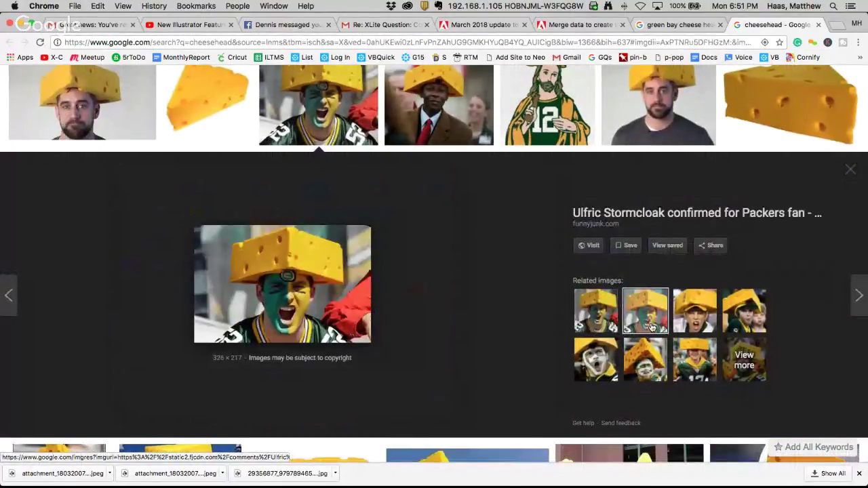
{"action": "left_click", "coordinate": [694, 312]}
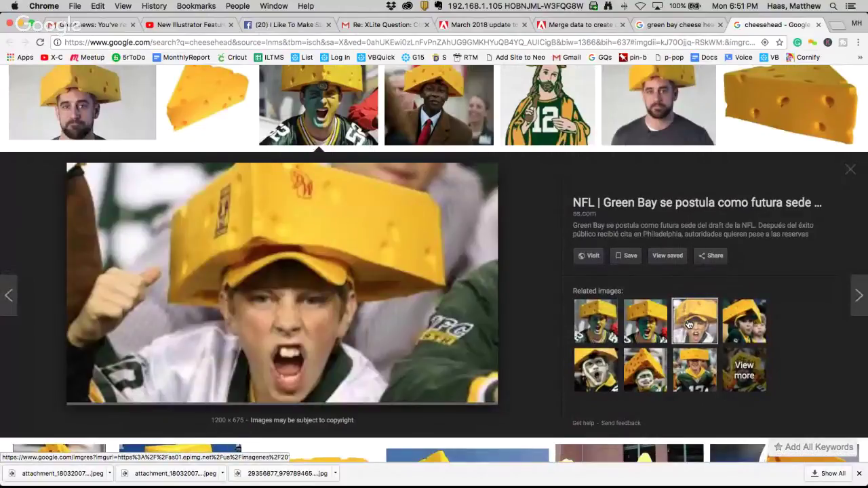
{"action": "left_click", "coordinate": [615, 377]}
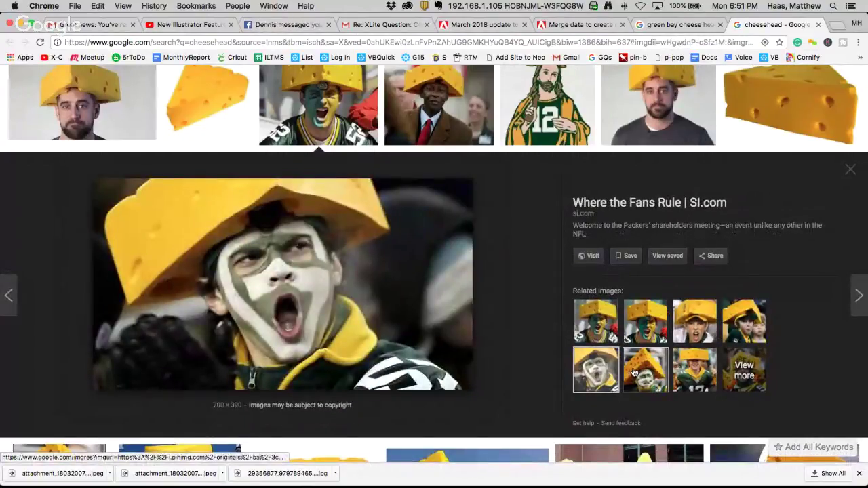
{"action": "left_click", "coordinate": [639, 372]}
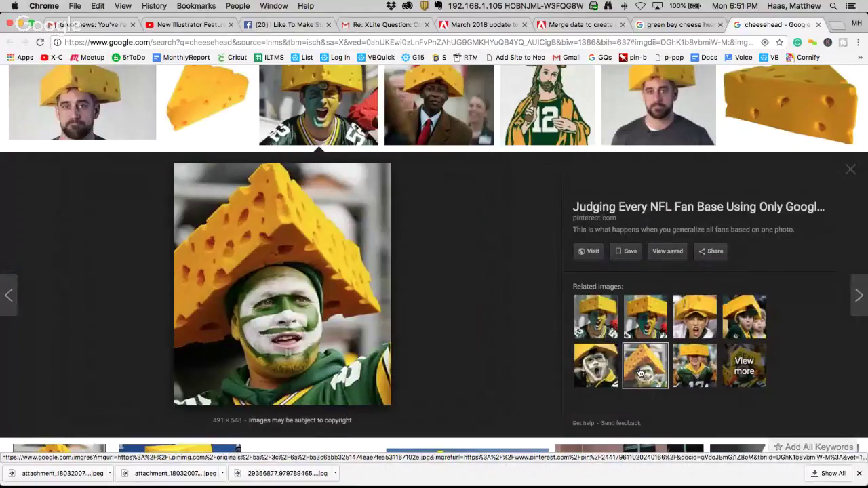
{"action": "left_click", "coordinate": [701, 370]}
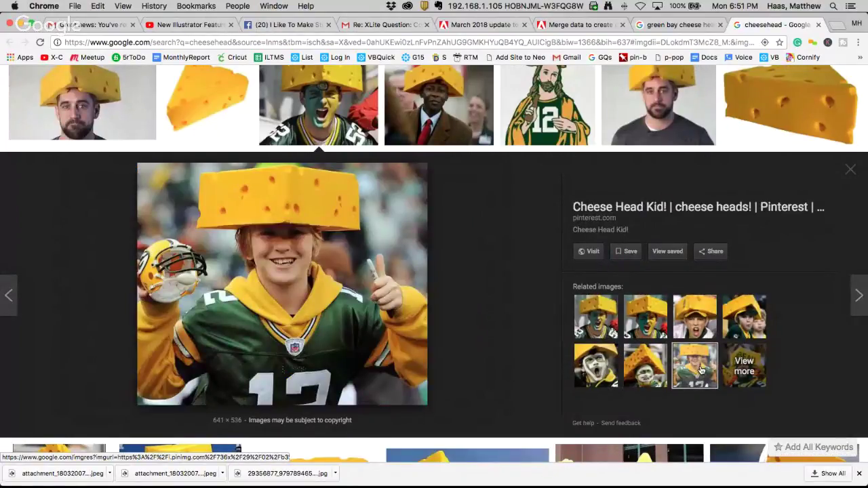
- Filter the cheesehead image results to Medium size
{"action": "scroll", "coordinate": [454, 213], "scroll_direction": "up", "scroll_amount": 5}
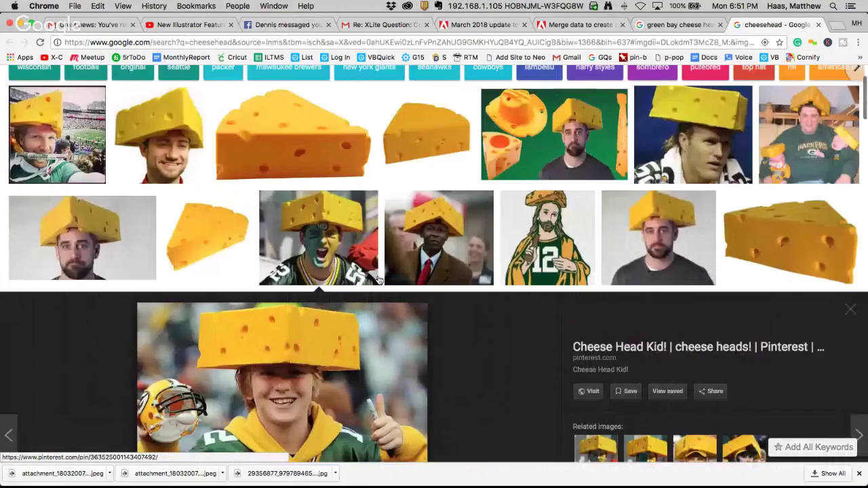
{"action": "left_click", "coordinate": [407, 119]}
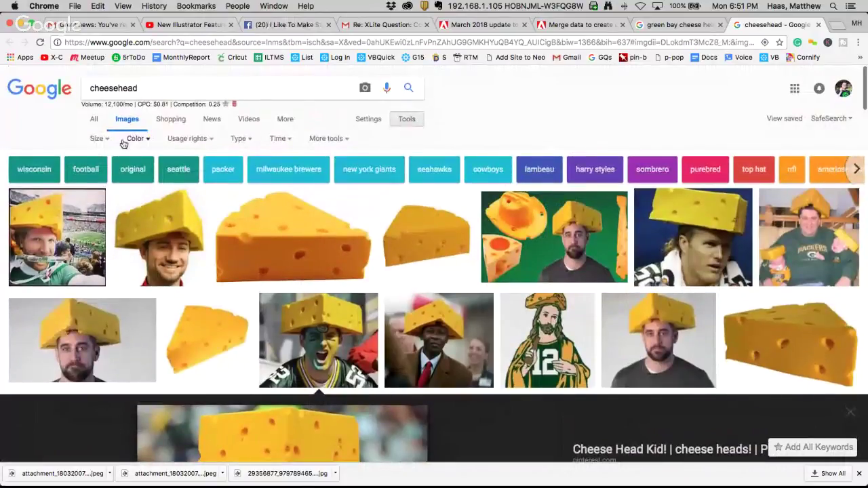
{"action": "left_click", "coordinate": [98, 139]}
{"action": "left_click", "coordinate": [106, 190]}
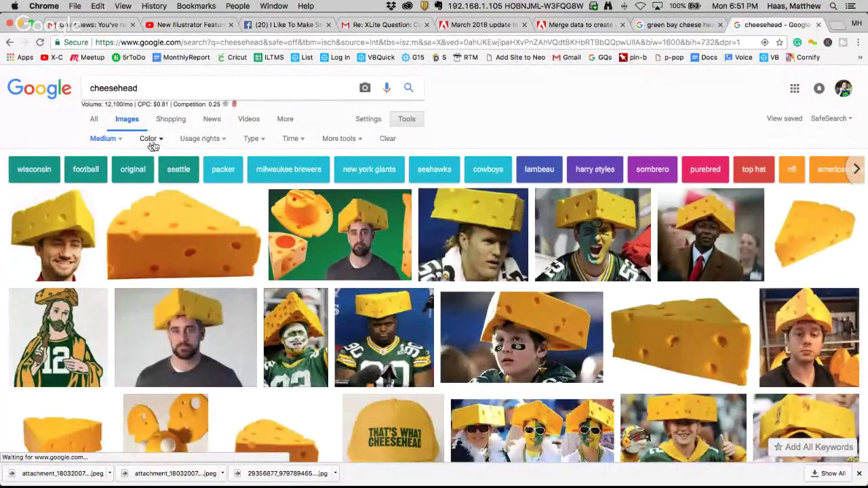
- Check the Large cheesehead image results, go back to the Medium-size results and browse them again
{"action": "left_click", "coordinate": [111, 140]}
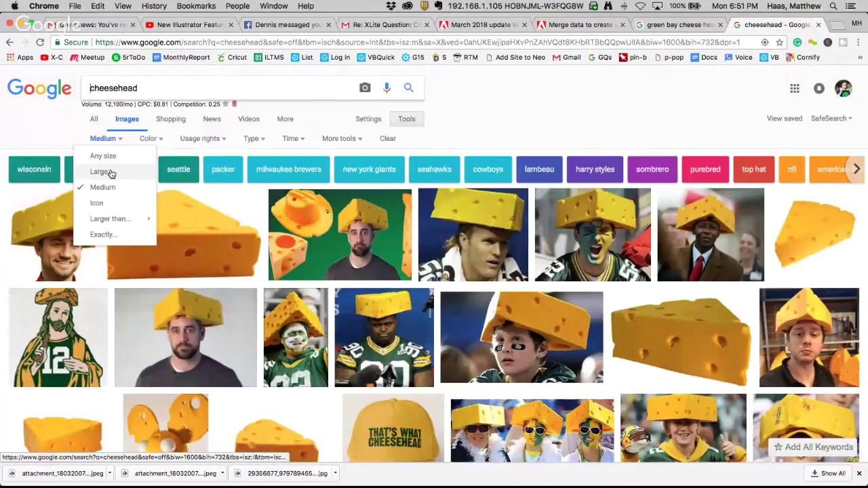
{"action": "left_click", "coordinate": [99, 173]}
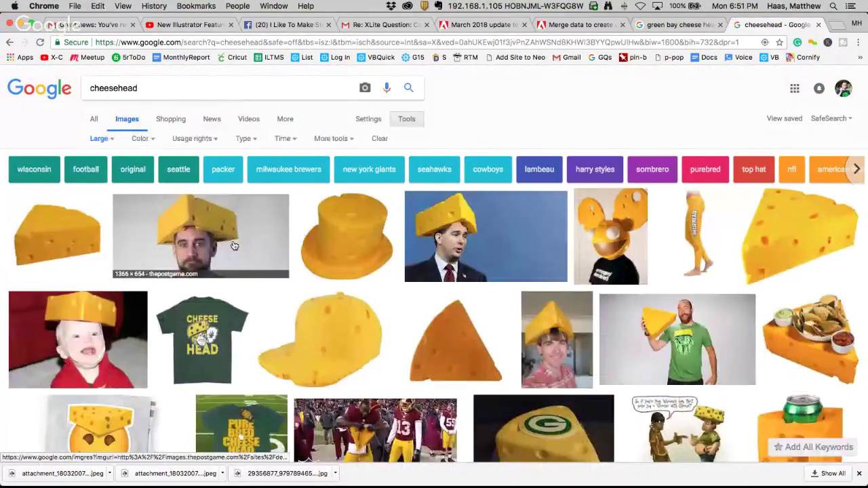
{"action": "left_click", "coordinate": [9, 42]}
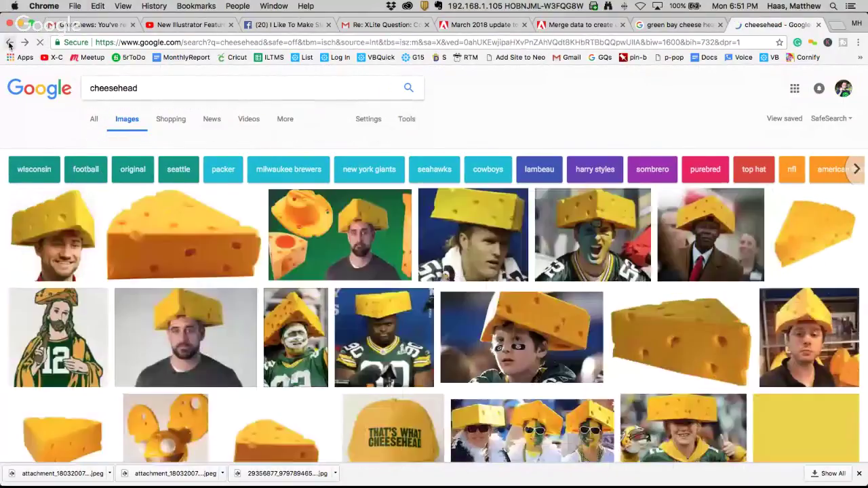
{"action": "scroll", "coordinate": [315, 285], "scroll_direction": "down", "scroll_amount": 3}
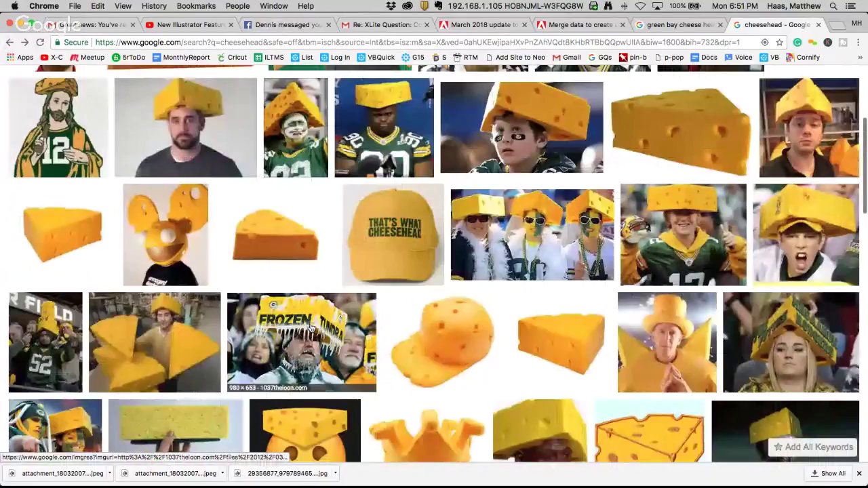
{"action": "scroll", "coordinate": [311, 328], "scroll_direction": "down", "scroll_amount": 2}
{"action": "scroll", "coordinate": [311, 329], "scroll_direction": "up", "scroll_amount": 5}
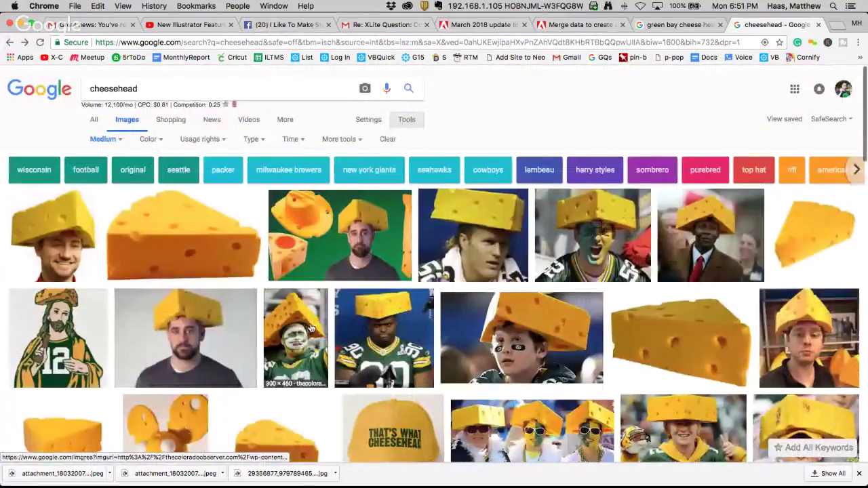
- Save the face-painted cheesehead fan photo from the image results into the photos_and_pdfs-to-import folder in Finder
{"action": "left_click", "coordinate": [601, 254]}
{"action": "left_click_drag", "start_coordinate": [247, 15], "coordinate": [127, 6]}
{"action": "key", "text": "super+Tab"}
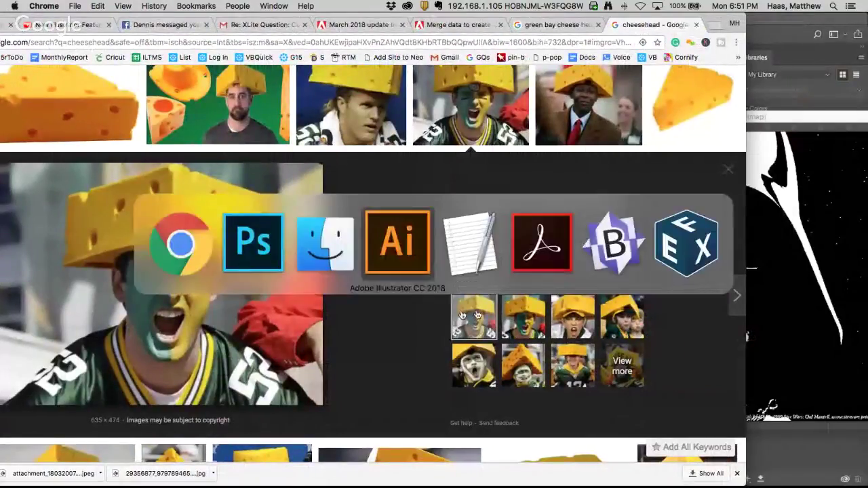
{"action": "left_click", "coordinate": [353, 253]}
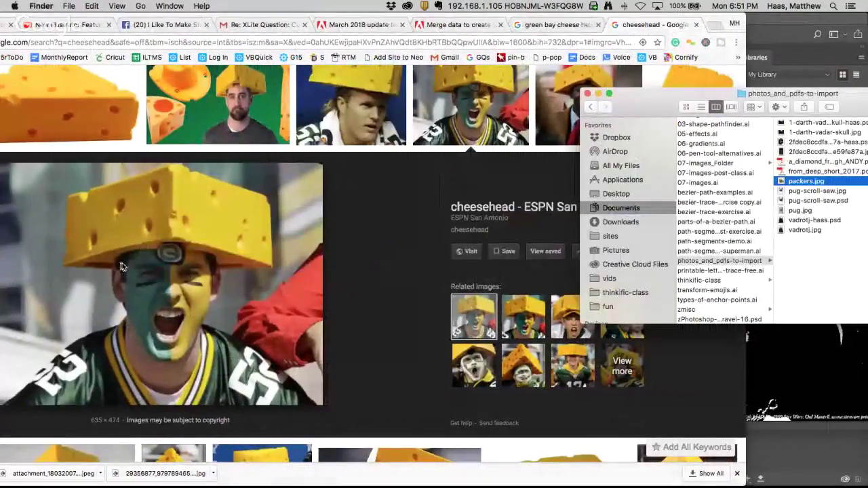
{"action": "left_click", "coordinate": [122, 267]}
{"action": "left_click_drag", "start_coordinate": [170, 242], "coordinate": [812, 256]}
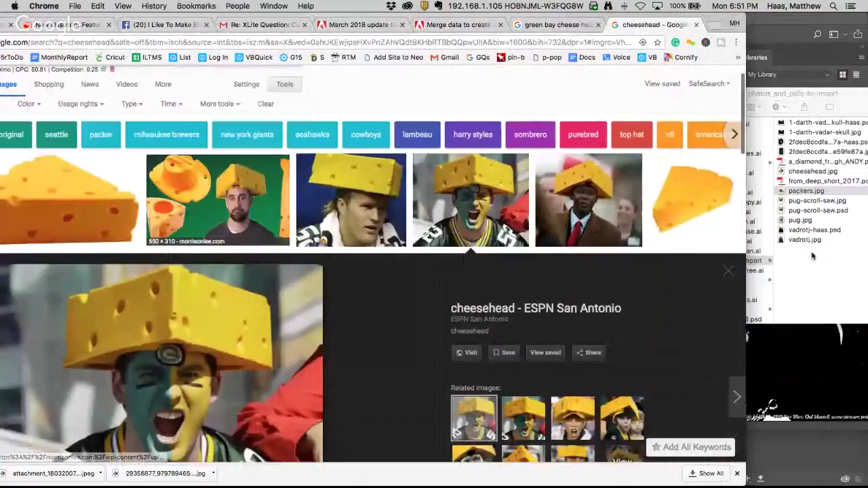
- Open cheesehead.jpg in Photoshop and compare its Red, Green and Blue channels, then return to the composite RGB channel
{"action": "key", "text": "super+o"}
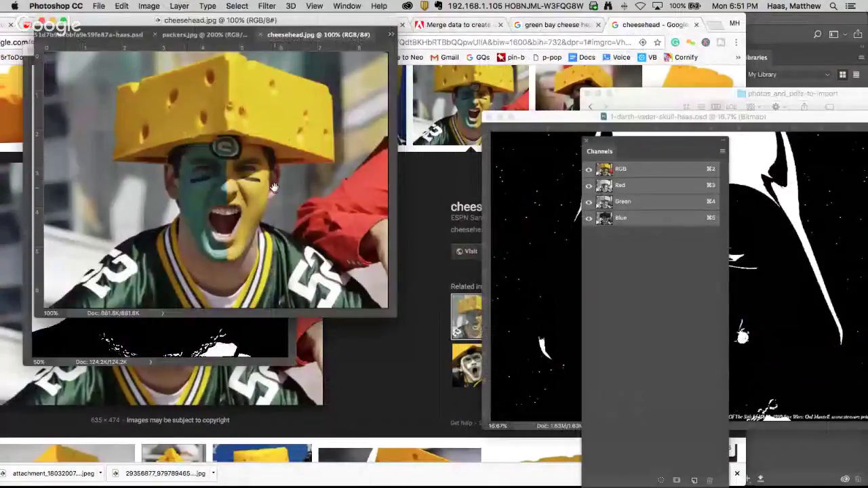
{"action": "left_click", "coordinate": [236, 198]}
{"action": "left_click", "coordinate": [313, 245], "text": "alt"}
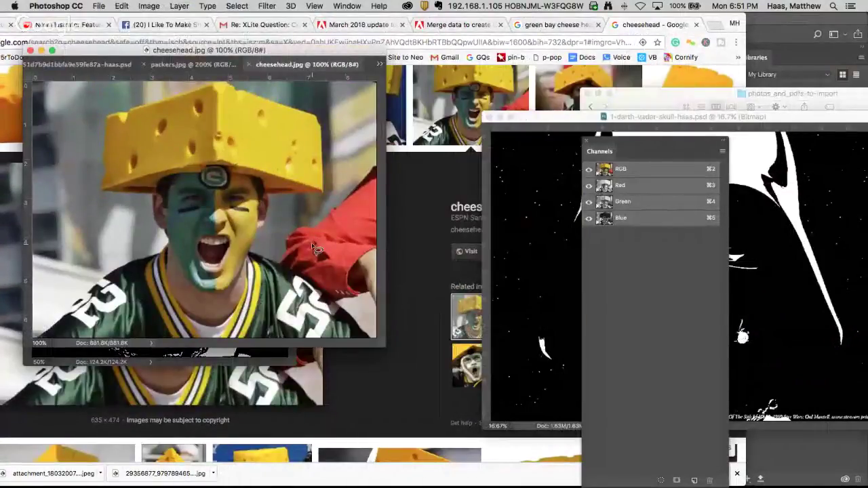
{"action": "left_click", "coordinate": [625, 188]}
{"action": "left_click", "coordinate": [622, 202]}
{"action": "left_click", "coordinate": [621, 218]}
{"action": "left_click", "coordinate": [625, 170]}
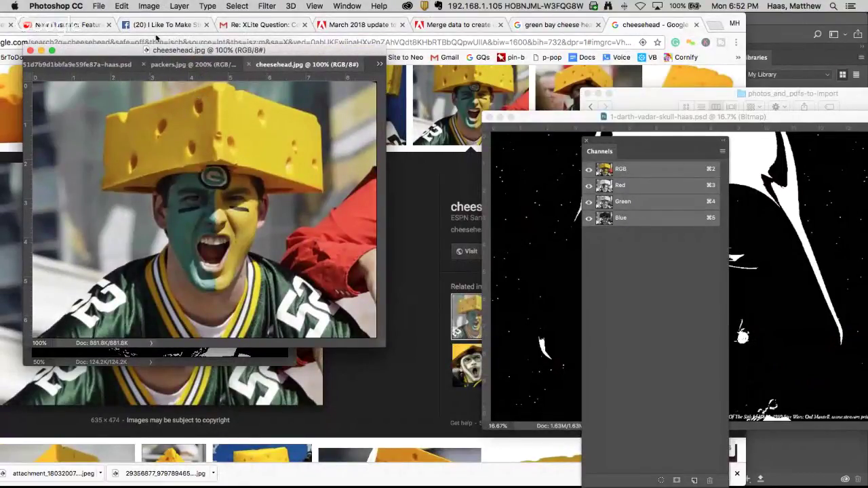
- Select the yellow areas of the cheesehead photo with Color Range, sampling the hat's yellow and adding its lighter and darker shades
{"action": "left_click", "coordinate": [234, 7]}
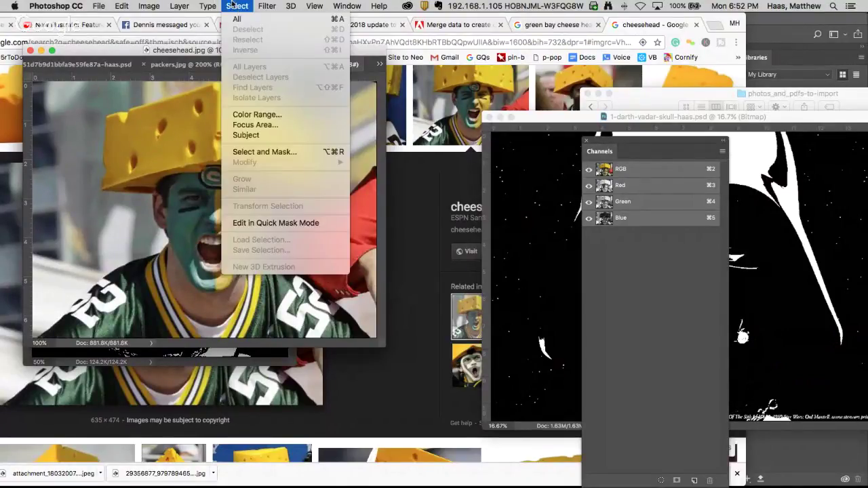
{"action": "left_click", "coordinate": [234, 5]}
{"action": "left_click", "coordinate": [179, 6]}
{"action": "left_click", "coordinate": [234, 6]}
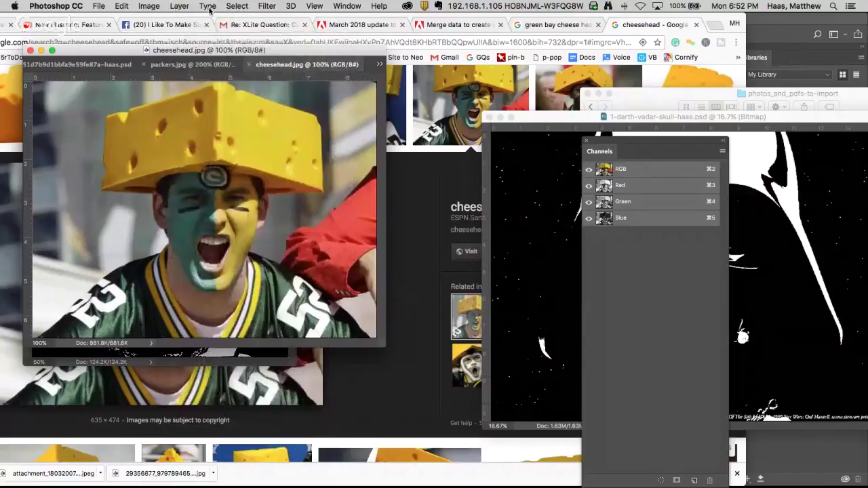
{"action": "left_click", "coordinate": [237, 6]}
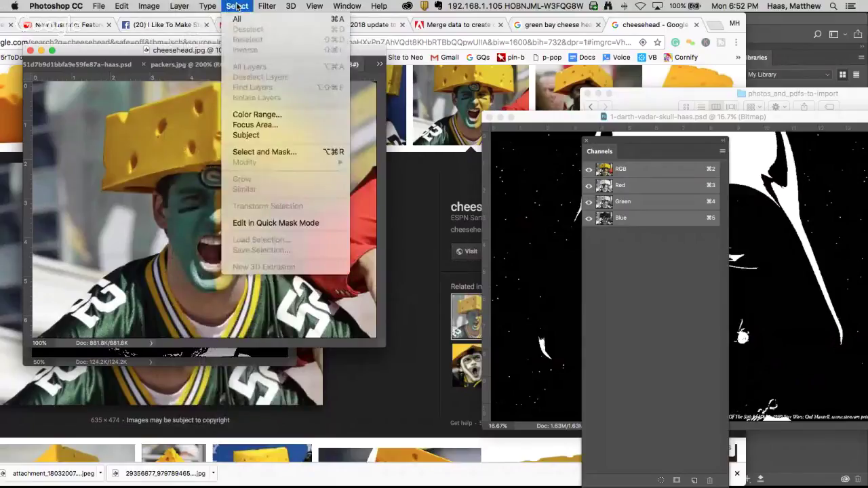
{"action": "left_click", "coordinate": [242, 115]}
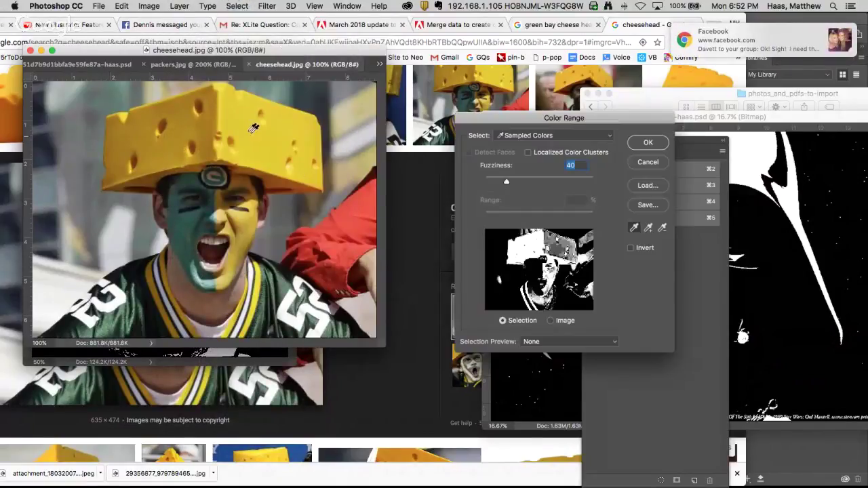
{"action": "left_click", "coordinate": [198, 136]}
{"action": "left_click", "coordinate": [181, 112], "text": "shift"}
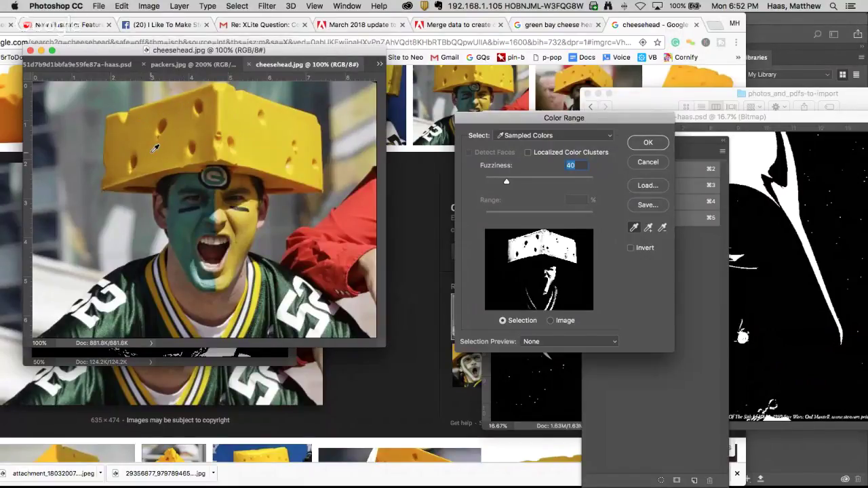
{"action": "left_click", "coordinate": [247, 183], "text": "shift"}
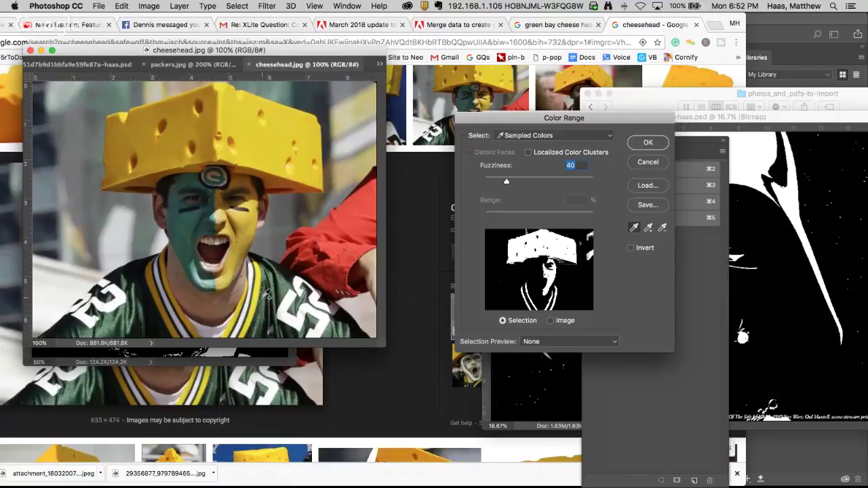
{"action": "left_click", "coordinate": [648, 143]}
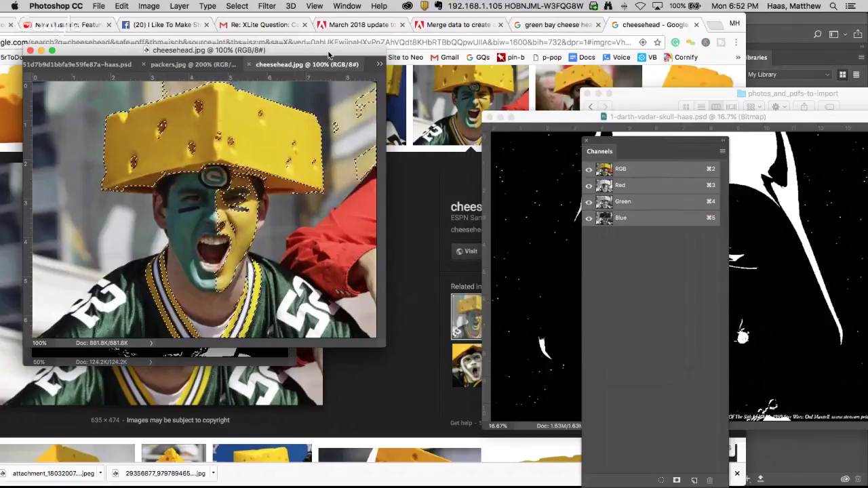
- Hide all other applications and close the 1-darth-vadar-skull-haas.psd document
{"action": "left_click", "coordinate": [56, 5]}
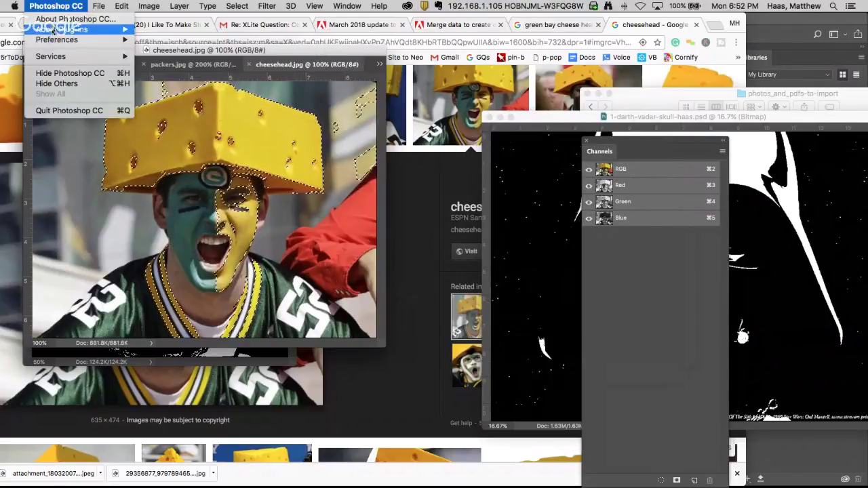
{"action": "left_click", "coordinate": [57, 83]}
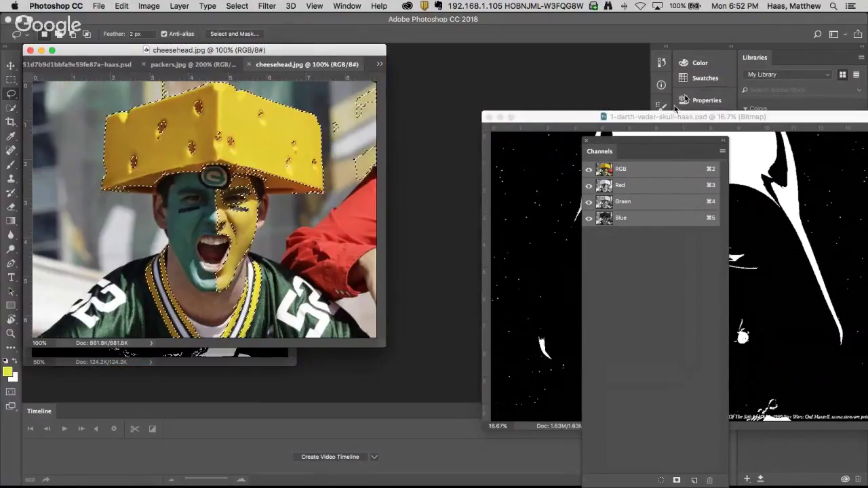
{"action": "left_click_drag", "start_coordinate": [613, 143], "coordinate": [492, 167]}
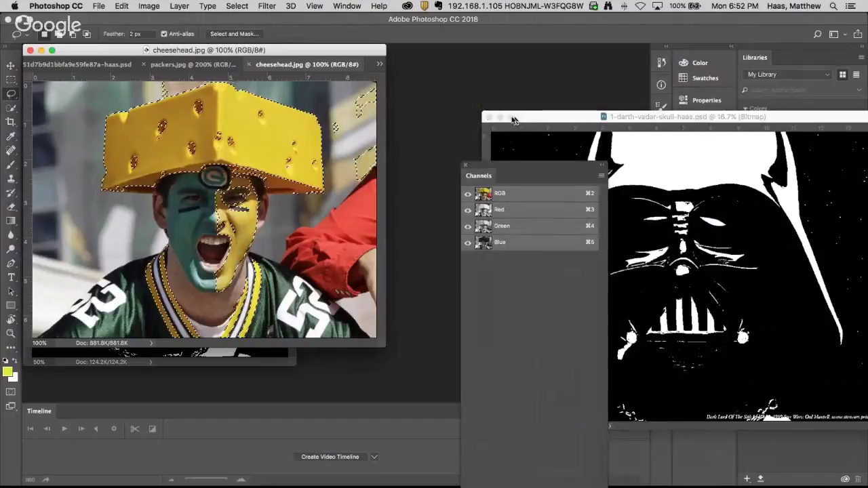
{"action": "left_click", "coordinate": [489, 118]}
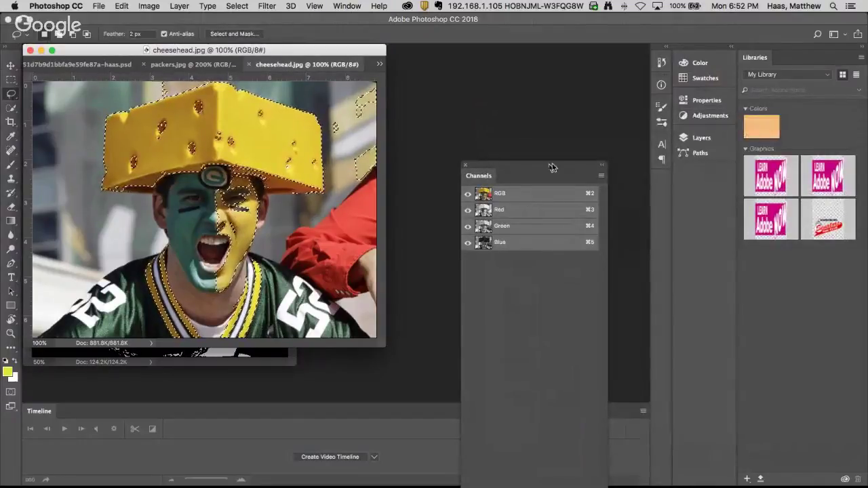
- Move the Channels panel up beside the cheesehead photo and show the Layers panel
{"action": "left_click_drag", "start_coordinate": [493, 167], "coordinate": [466, 57]}
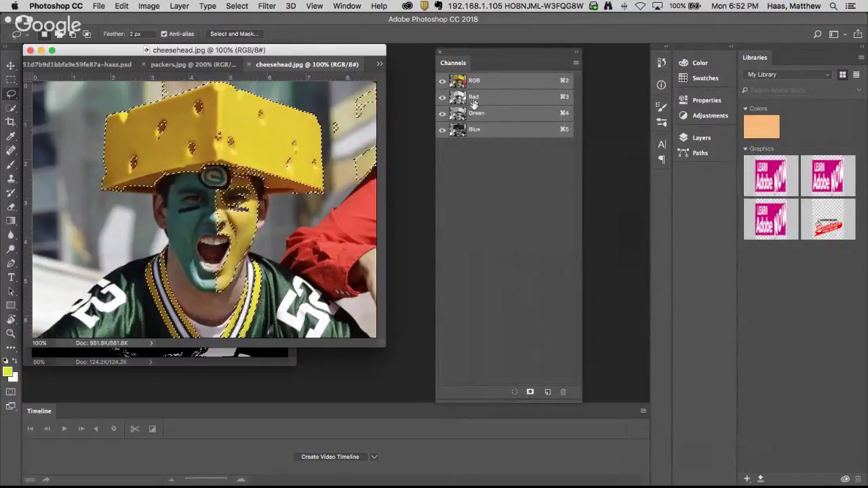
{"action": "left_click", "coordinate": [346, 5]}
{"action": "mouse_move", "coordinate": [347, 21]}
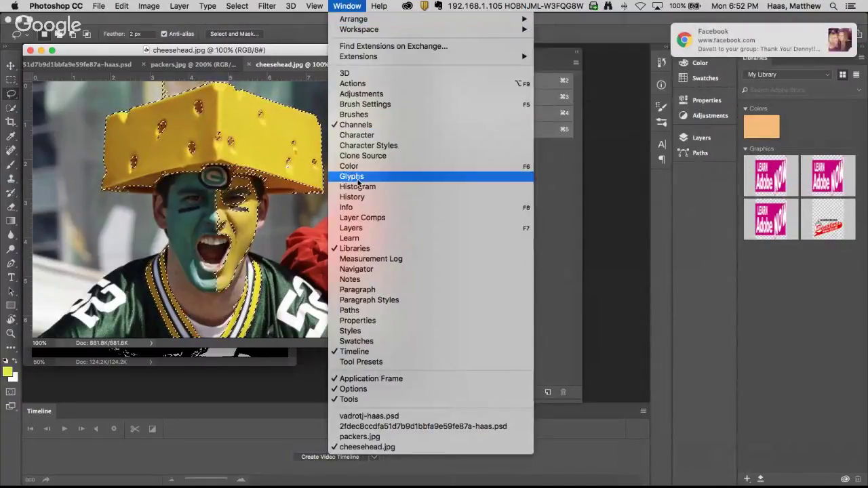
{"action": "left_click", "coordinate": [351, 227]}
{"action": "mouse_move", "coordinate": [481, 486]}
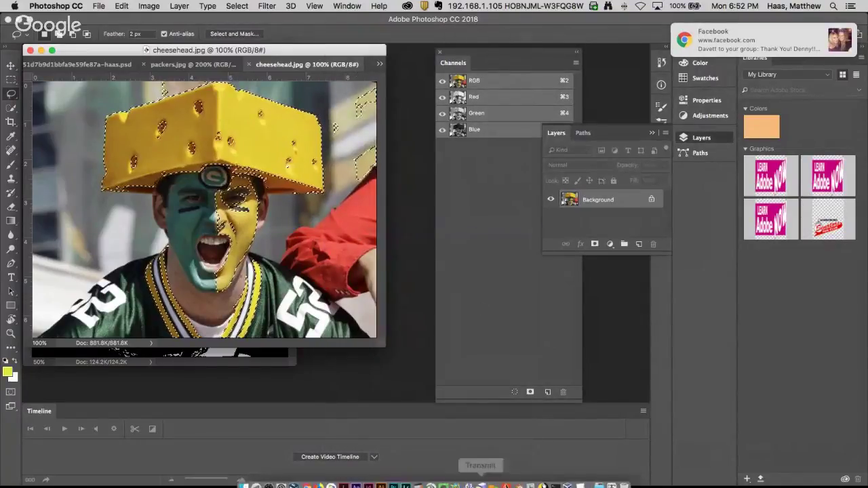
{"action": "left_click", "coordinate": [380, 480]}
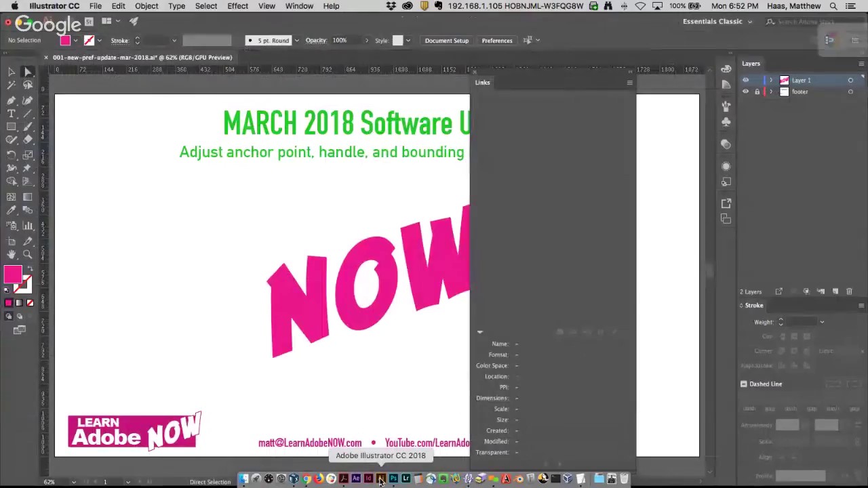
{"action": "mouse_move", "coordinate": [367, 486]}
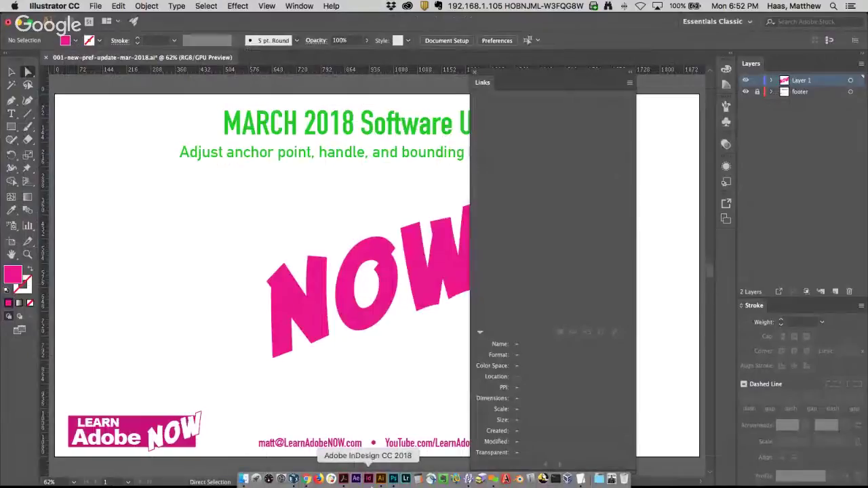
{"action": "left_click", "coordinate": [394, 479]}
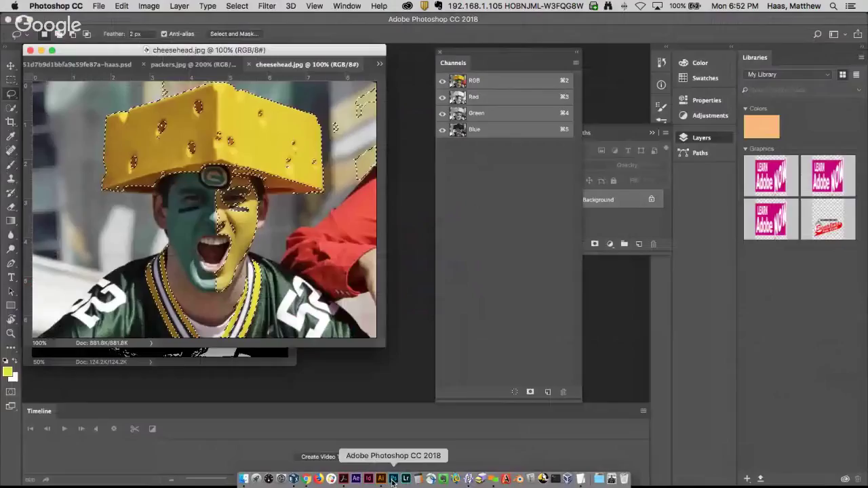
{"action": "left_click", "coordinate": [305, 479]}
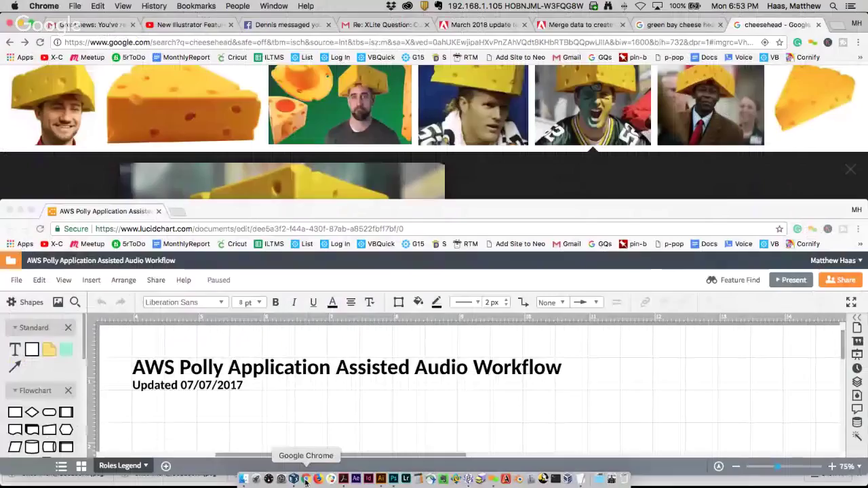
{"action": "left_click", "coordinate": [393, 478]}
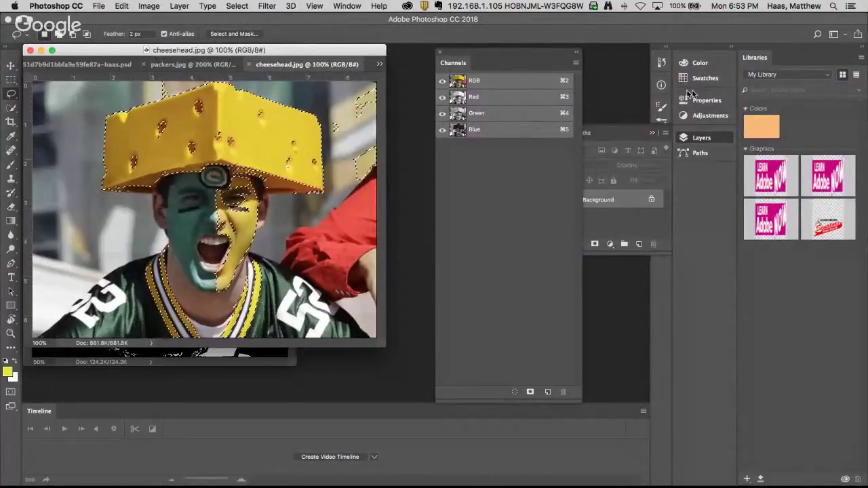
- Move the Channels panel clear of the Layers panel and add a new empty layer above the Background
{"action": "left_click_drag", "start_coordinate": [523, 56], "coordinate": [475, 66]}
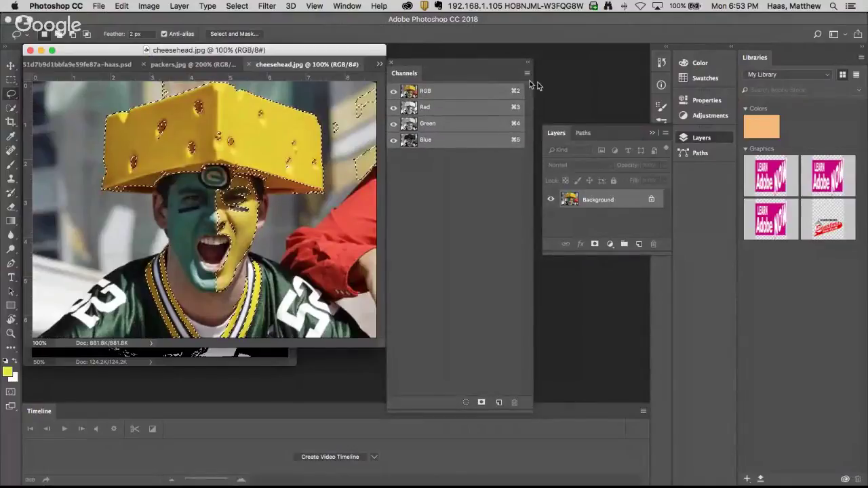
{"action": "left_click", "coordinate": [666, 134]}
{"action": "left_click", "coordinate": [698, 115]}
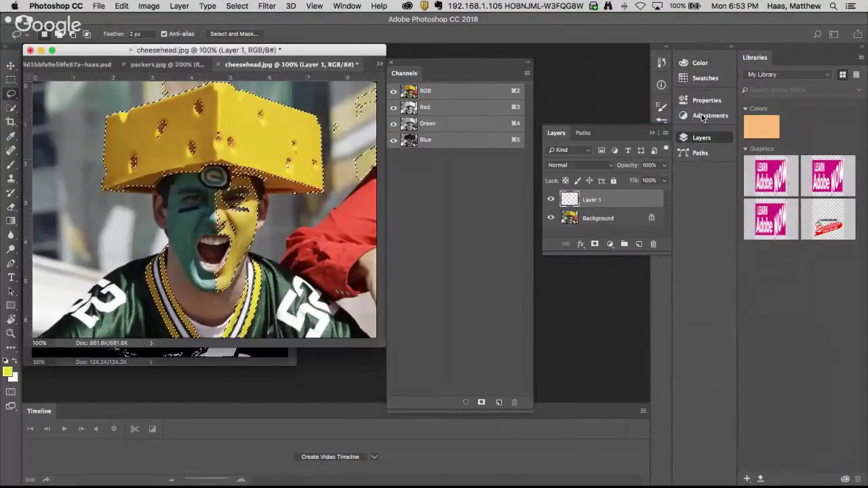
- Paste the copied yellow areas in place on the new layer and hide the Background layer
{"action": "left_click", "coordinate": [99, 6]}
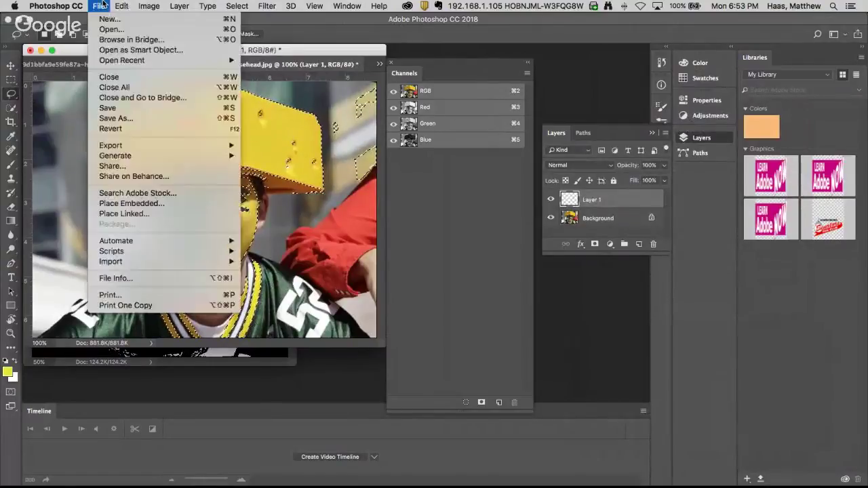
{"action": "mouse_move", "coordinate": [121, 5]}
{"action": "mouse_move", "coordinate": [123, 115]}
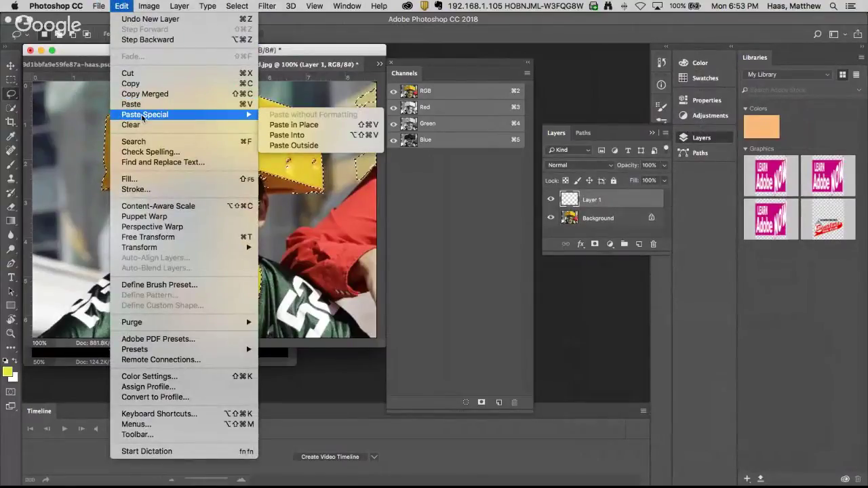
{"action": "left_click", "coordinate": [286, 124]}
{"action": "left_click", "coordinate": [549, 217]}
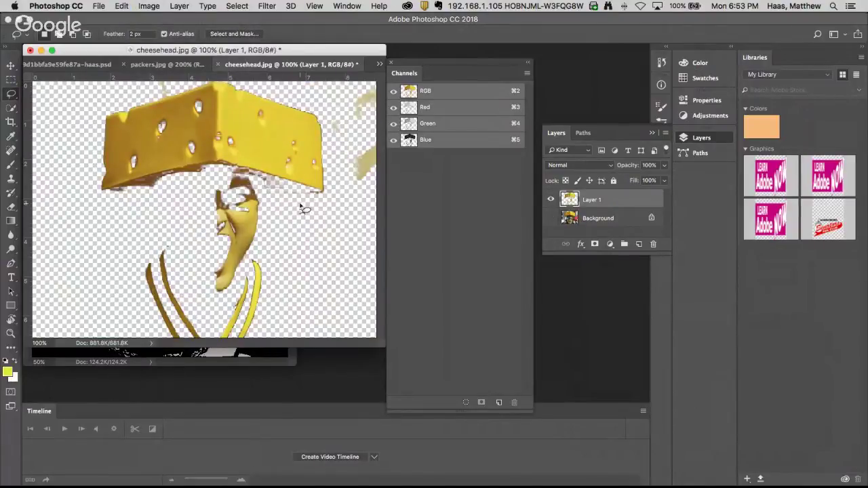
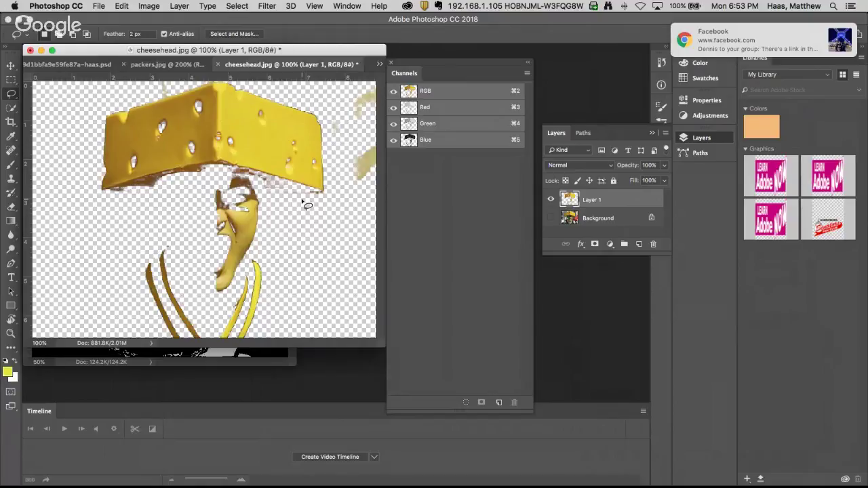
- Undo the paste on Layer 1 and paste the copied yellow areas in place again
{"action": "left_click", "coordinate": [120, 5]}
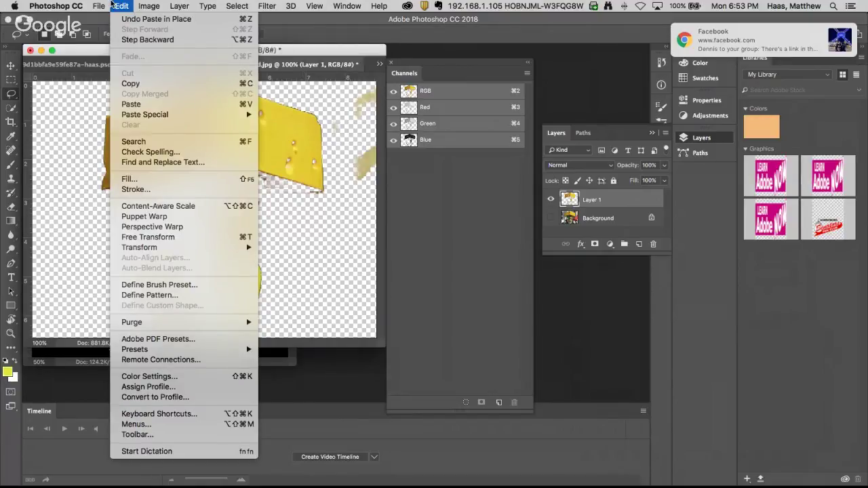
{"action": "key", "text": "super+z"}
{"action": "key", "text": "alt+super+z"}
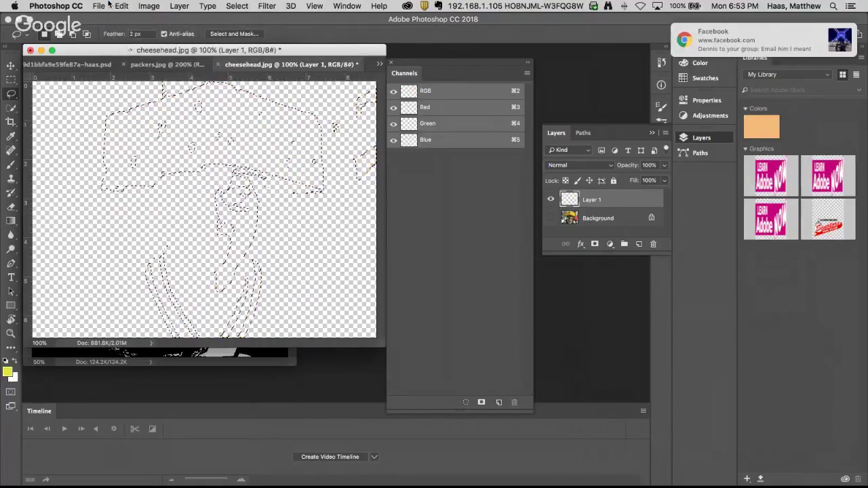
{"action": "left_click", "coordinate": [107, 5]}
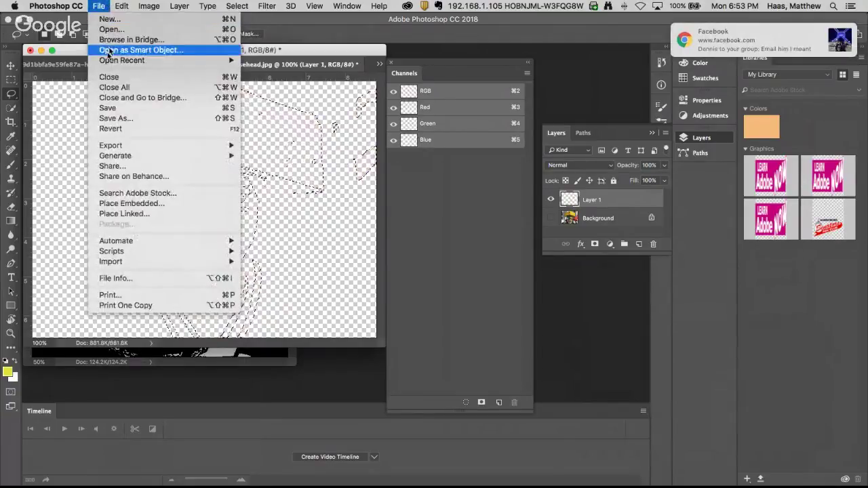
{"action": "mouse_move", "coordinate": [152, 7]}
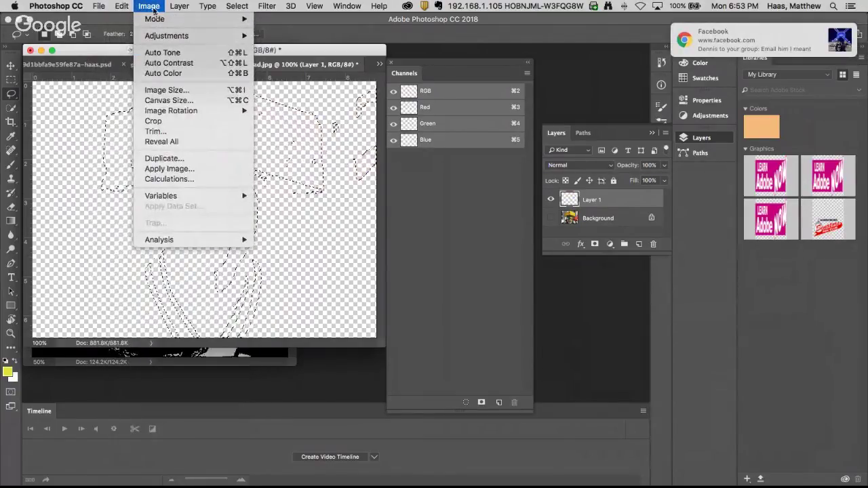
{"action": "mouse_move", "coordinate": [122, 5]}
{"action": "mouse_move", "coordinate": [204, 114]}
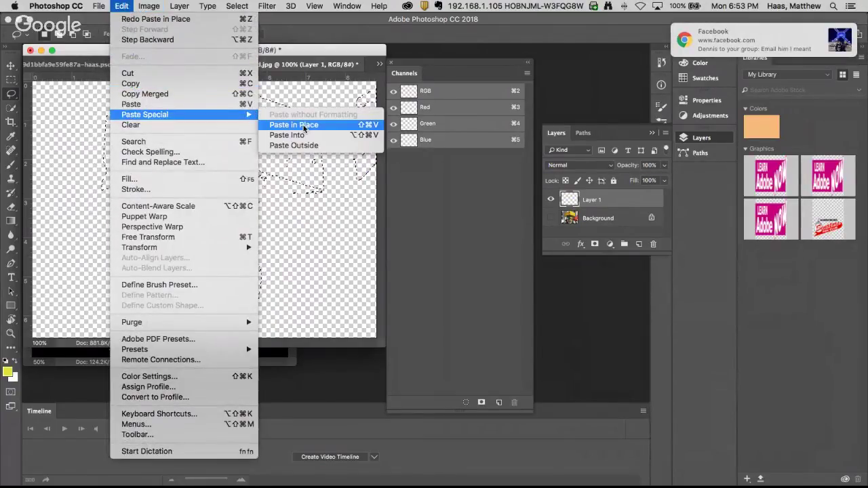
{"action": "left_click", "coordinate": [303, 125]}
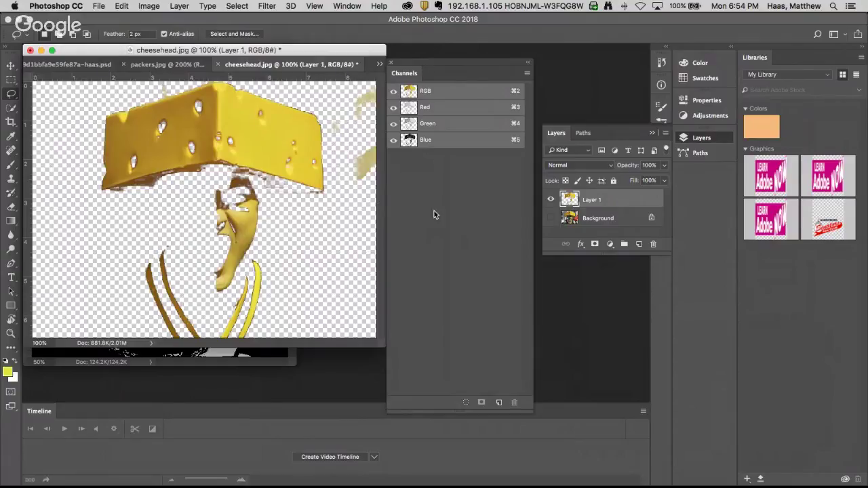
- Add a new alpha channel with default options and display it alone with the color channels hidden
{"action": "left_click", "coordinate": [528, 72]}
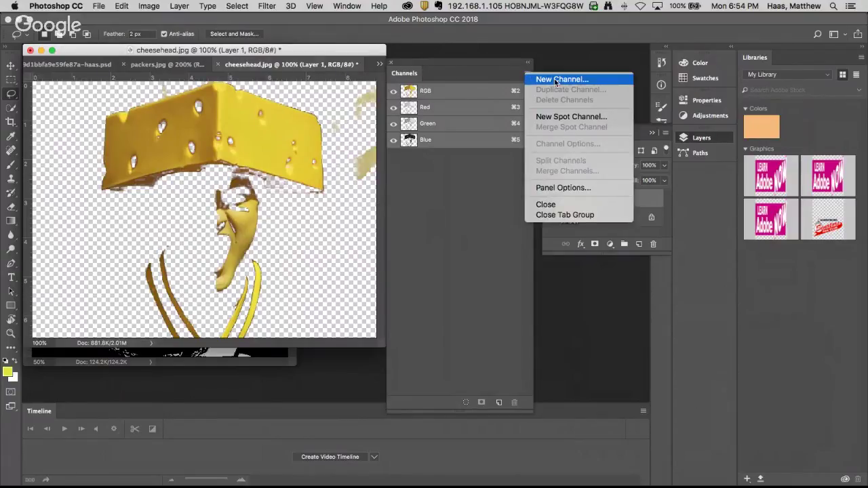
{"action": "left_click", "coordinate": [554, 78]}
{"action": "key", "text": "Return"}
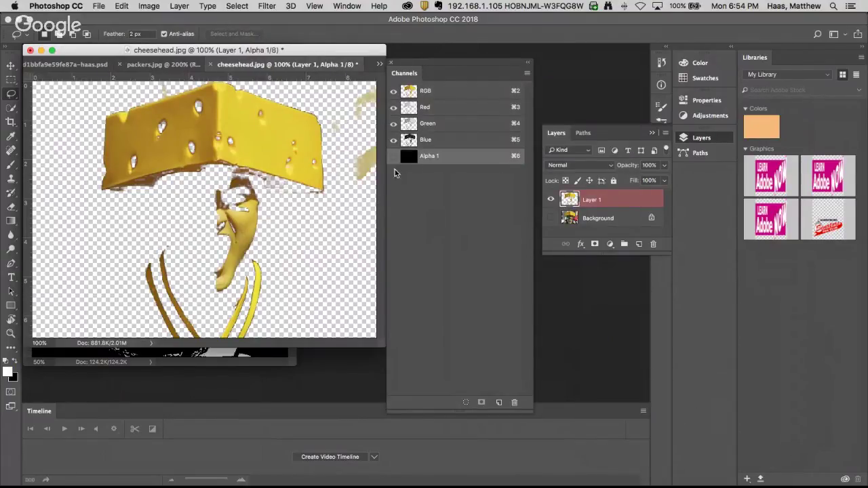
{"action": "left_click", "coordinate": [393, 157]}
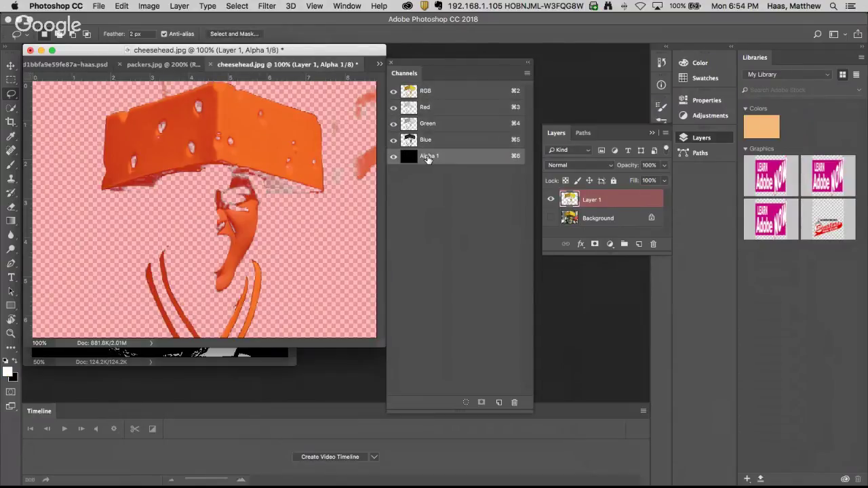
{"action": "left_click", "coordinate": [393, 91]}
- Paste the copied yellow areas in place into the Alpha 1 channel
{"action": "left_click", "coordinate": [122, 5]}
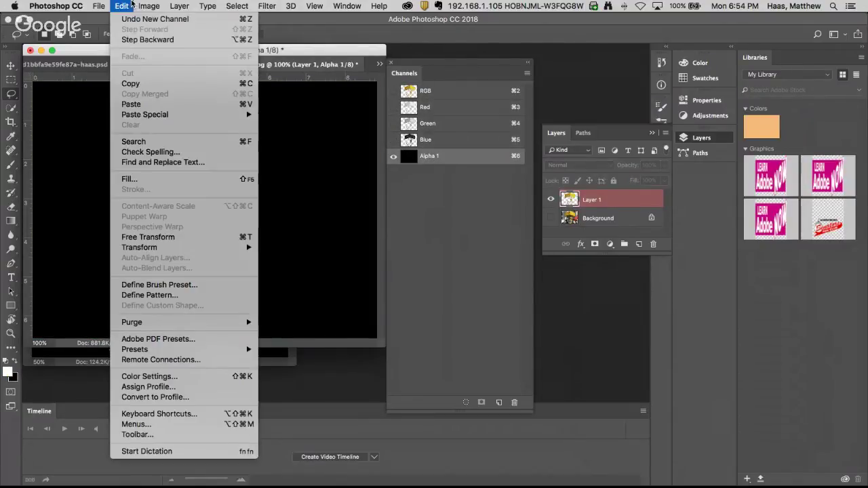
{"action": "mouse_move", "coordinate": [231, 114]}
{"action": "left_click", "coordinate": [307, 124]}
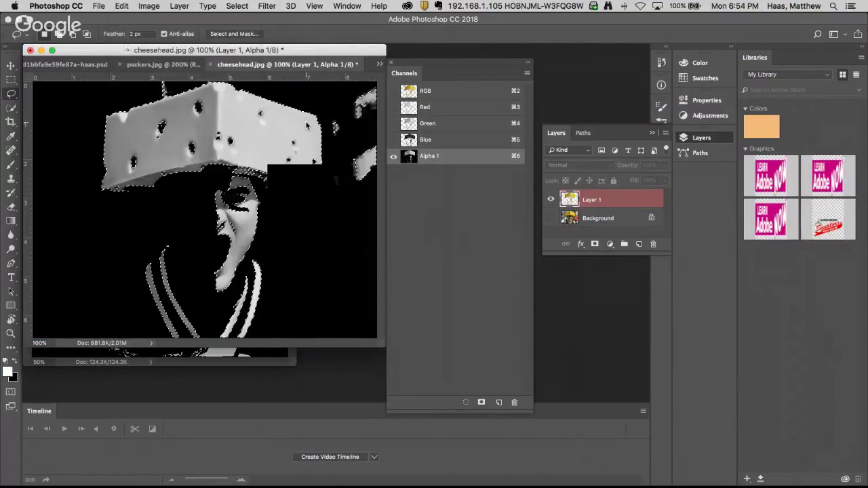
{"action": "left_click", "coordinate": [141, 5]}
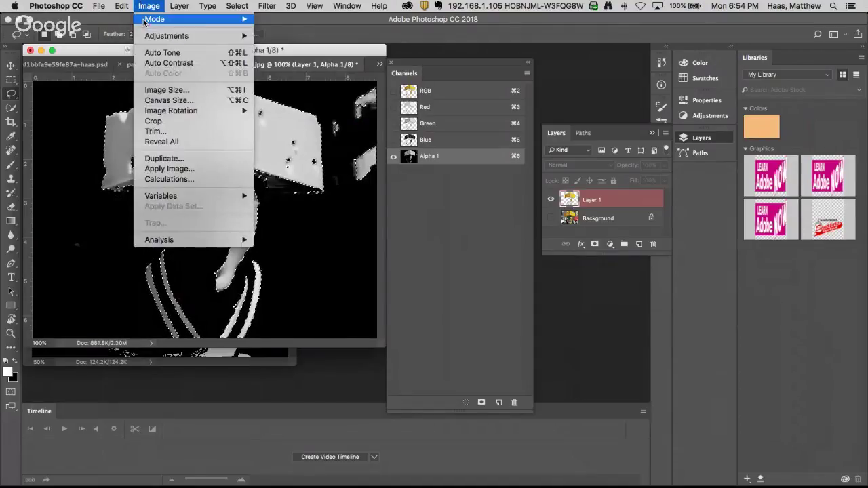
{"action": "left_click", "coordinate": [141, 6]}
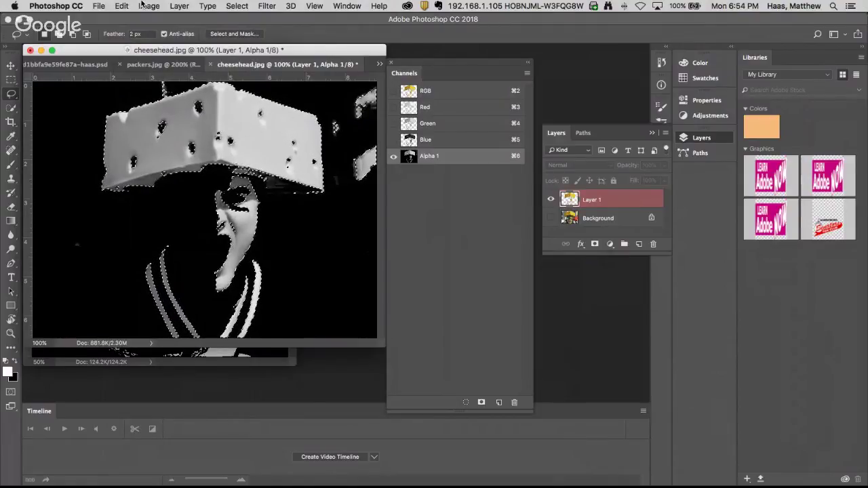
{"action": "key", "text": "super+F5"}
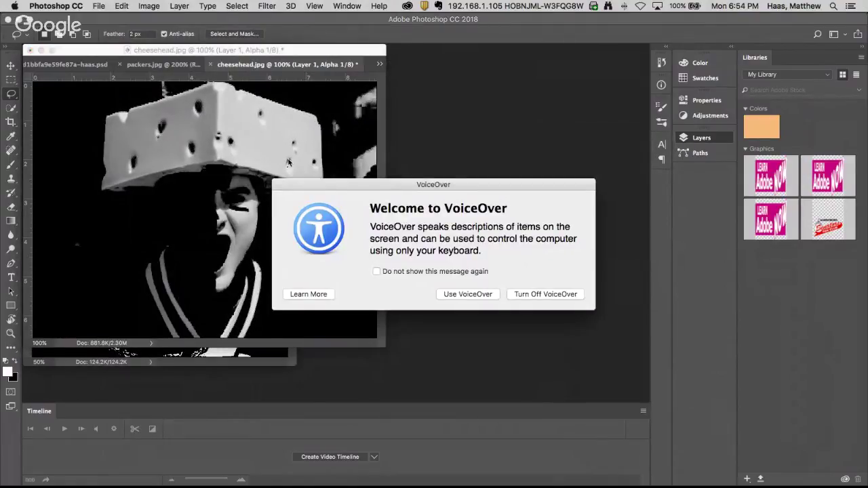
{"action": "left_click", "coordinate": [475, 292]}
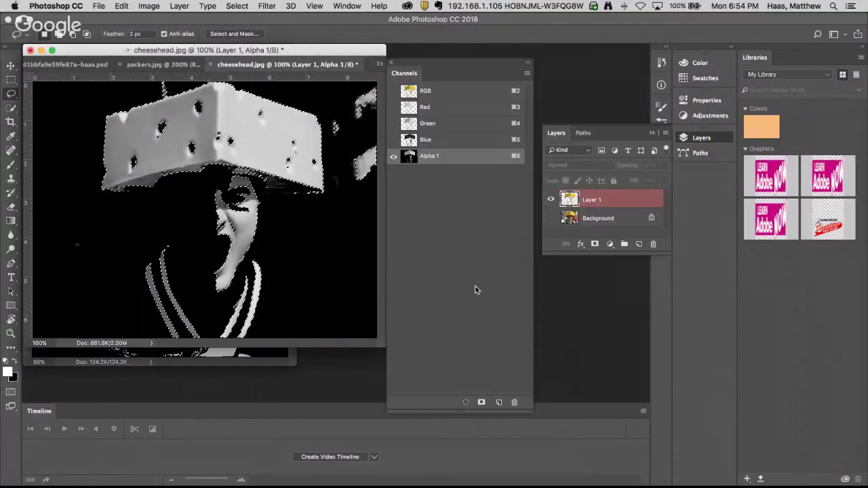
- Fill the selected areas of the Alpha 1 channel with white at 100% opacity and switch to the Rectangular Marquee tool
{"action": "key", "text": "shift+F5"}
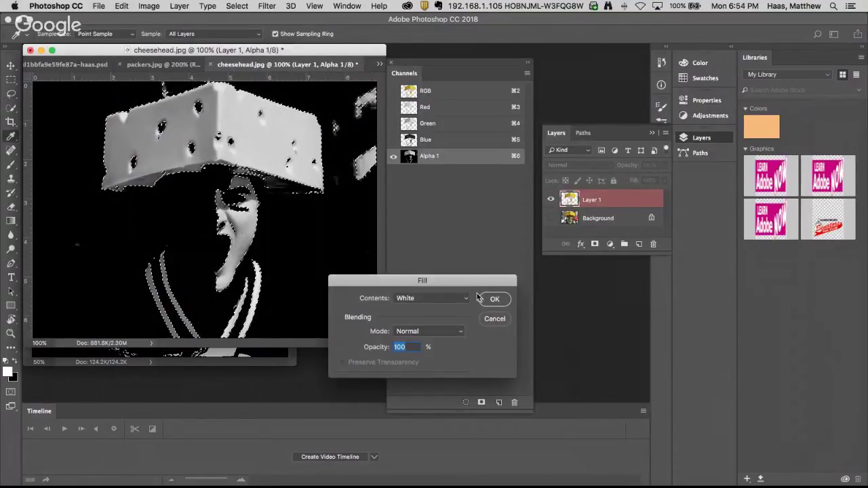
{"action": "left_click", "coordinate": [485, 301]}
{"action": "left_click", "coordinate": [11, 79]}
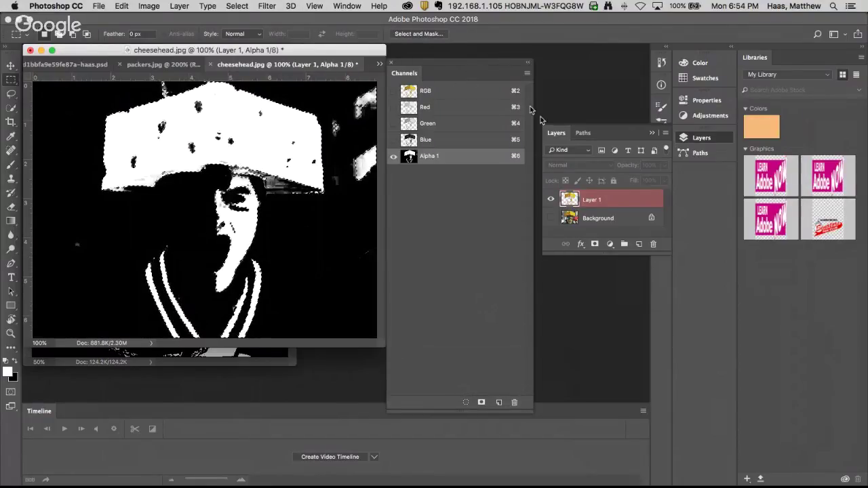
- Delete the entire content of Layer 1
{"action": "left_click", "coordinate": [589, 200]}
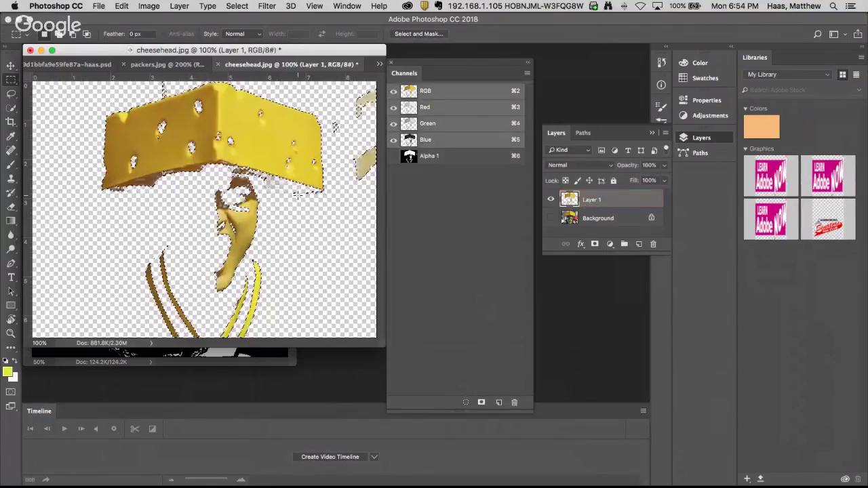
{"action": "key", "text": "super+a"}
{"action": "key", "text": "Delete"}
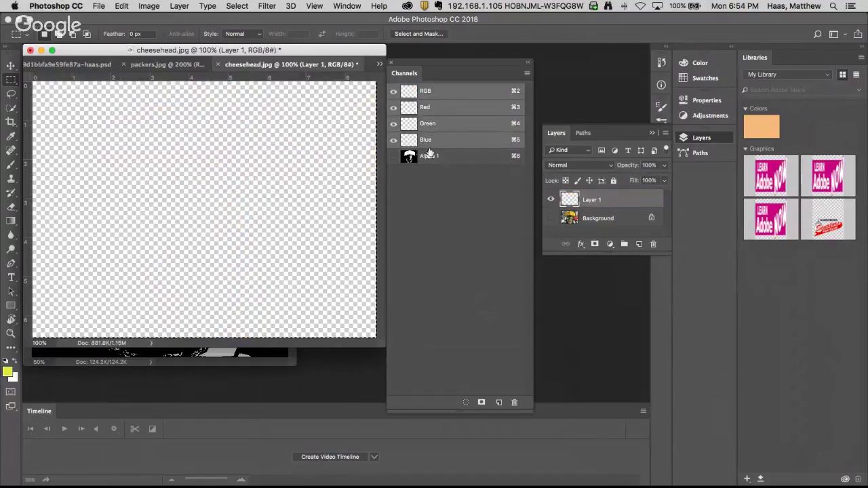
- Load the Alpha 1 channel as a selection and fill it with black at 100% opacity on Layer 1
{"action": "left_click_drag", "start_coordinate": [426, 158], "coordinate": [465, 404]}
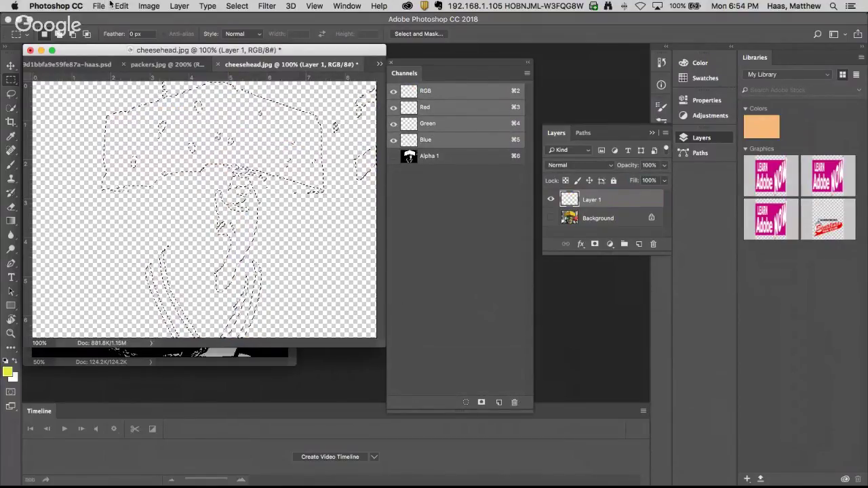
{"action": "key", "text": "shift+BackSpace"}
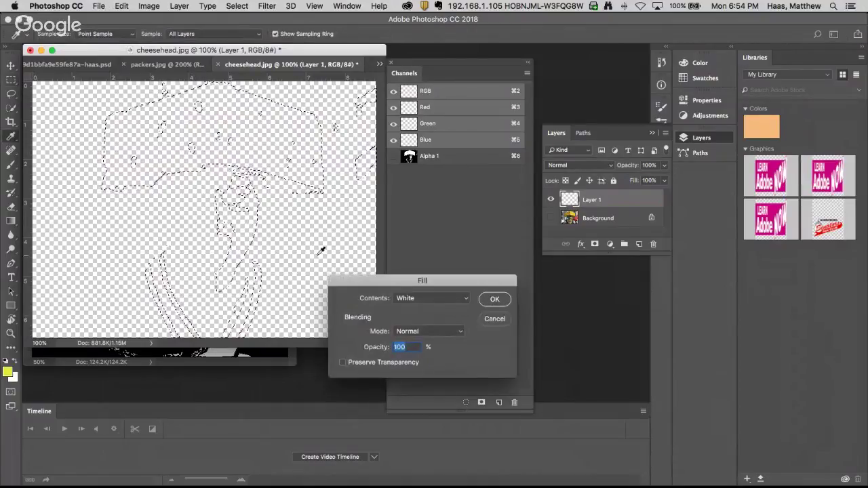
{"action": "left_click", "coordinate": [421, 298]}
{"action": "left_click", "coordinate": [415, 280]}
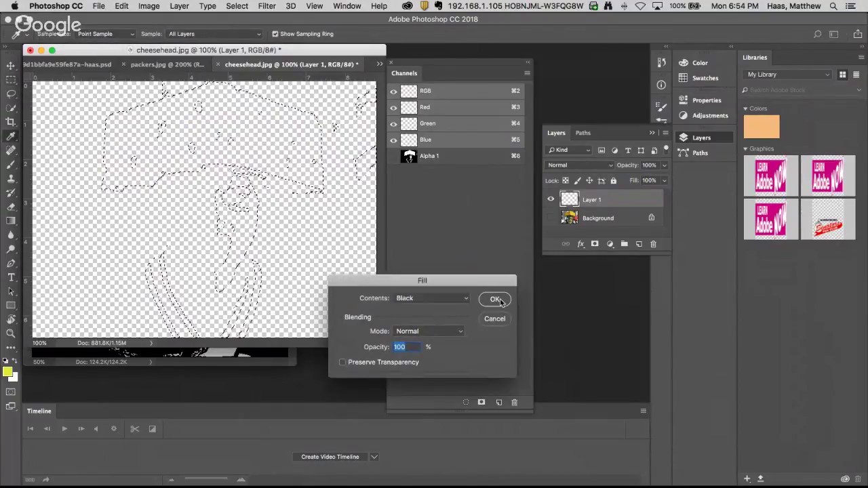
{"action": "left_click", "coordinate": [496, 299]}
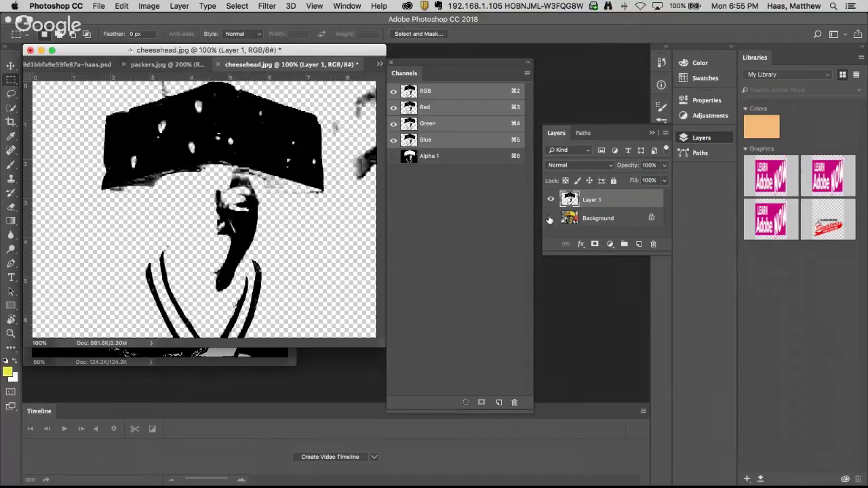
- Save a JPEG copy as cheesehead-yellow.jpg in photos_and_pdfs-to-import at maximum quality 12
{"action": "left_click", "coordinate": [100, 6]}
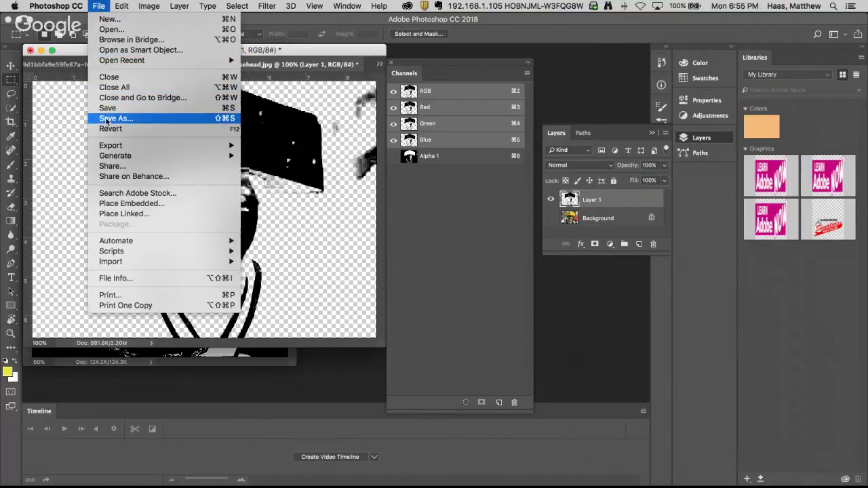
{"action": "left_click", "coordinate": [119, 116]}
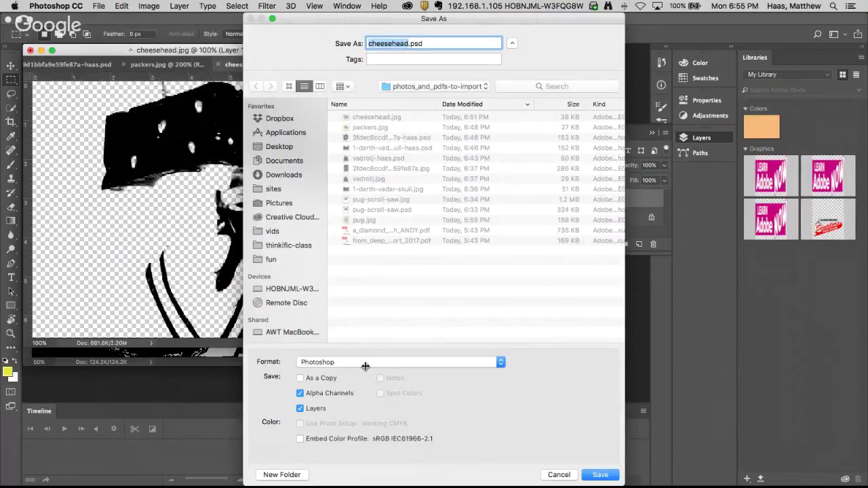
{"action": "left_click", "coordinate": [366, 361]}
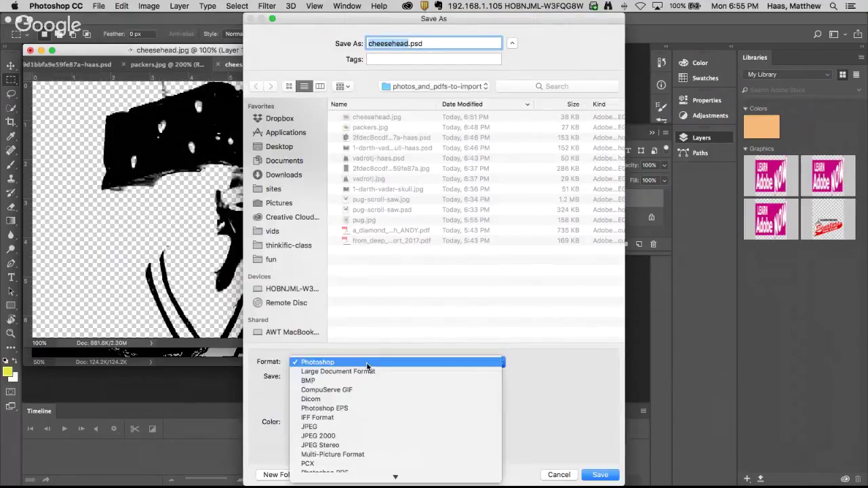
{"action": "left_click", "coordinate": [366, 426]}
{"action": "left_click_drag", "start_coordinate": [408, 44], "coordinate": [426, 43]}
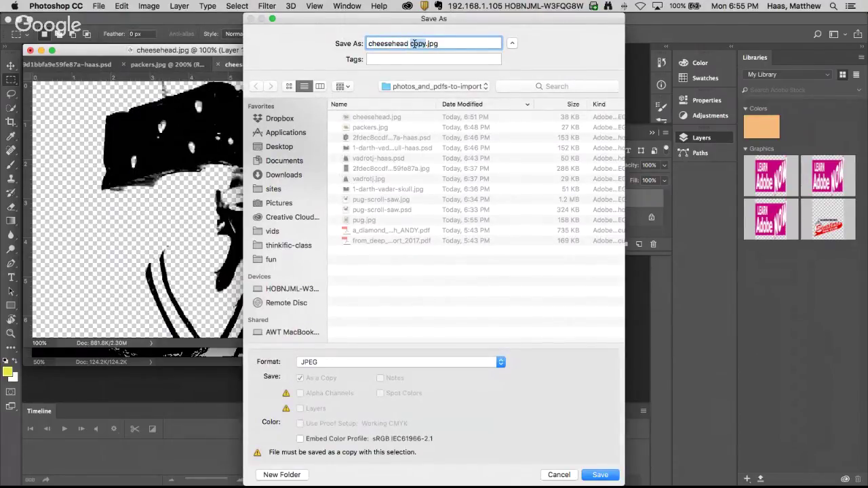
{"action": "key", "text": "BackSpace"}
{"action": "key", "text": "Return"}
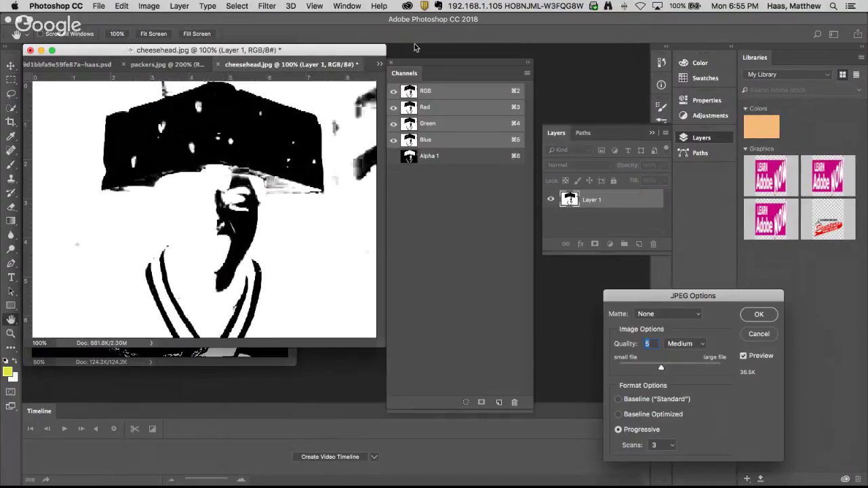
{"action": "left_click_drag", "start_coordinate": [661, 369], "coordinate": [720, 368]}
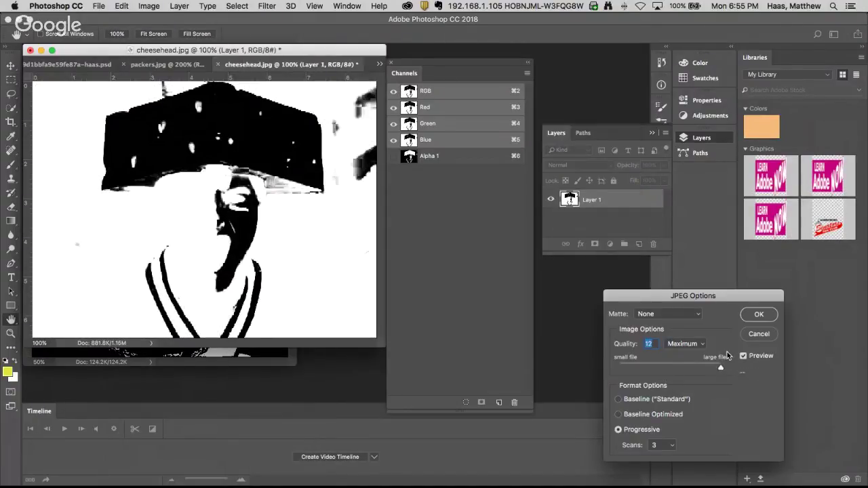
{"action": "left_click", "coordinate": [759, 314]}
- Switch to Finder, open cheesehead-yellow.jpg in Photoshop and float it in its own window
{"action": "key", "text": "super+Tab"}
{"action": "key", "text": "super+Tab"}
{"action": "key", "text": "super+Tab"}
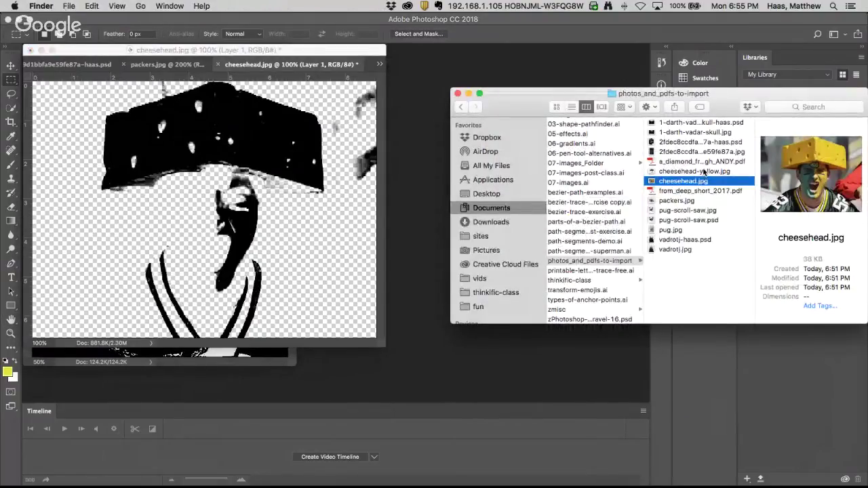
{"action": "double_click", "coordinate": [704, 172]}
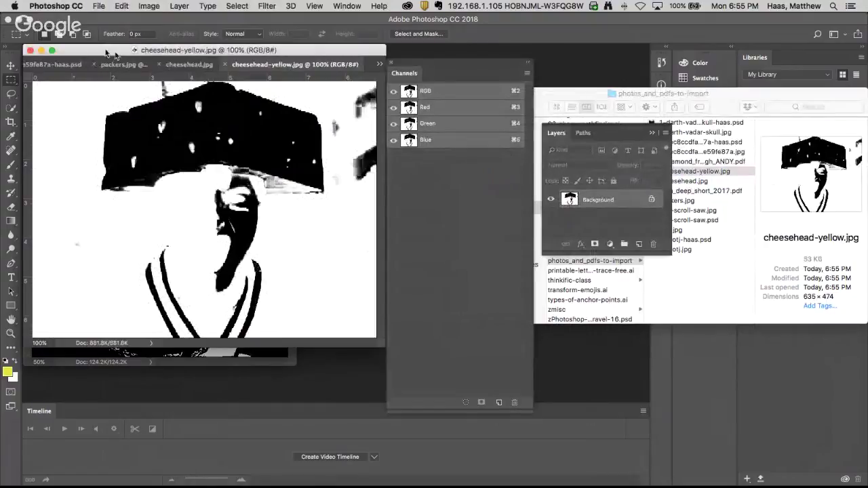
{"action": "left_click_drag", "start_coordinate": [244, 64], "coordinate": [76, 149]}
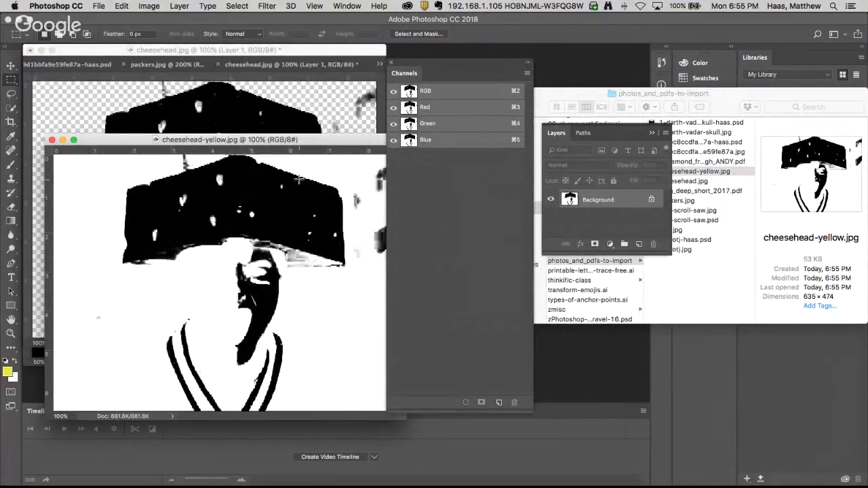
- Convert cheesehead-yellow.jpg to Grayscale mode, discarding its color information
{"action": "left_click", "coordinate": [140, 5]}
{"action": "mouse_move", "coordinate": [204, 22]}
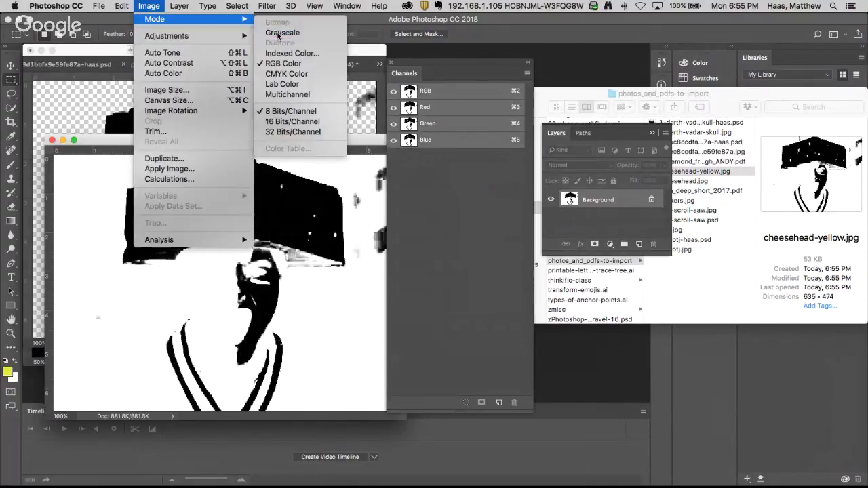
{"action": "left_click", "coordinate": [285, 32]}
{"action": "left_click", "coordinate": [520, 199]}
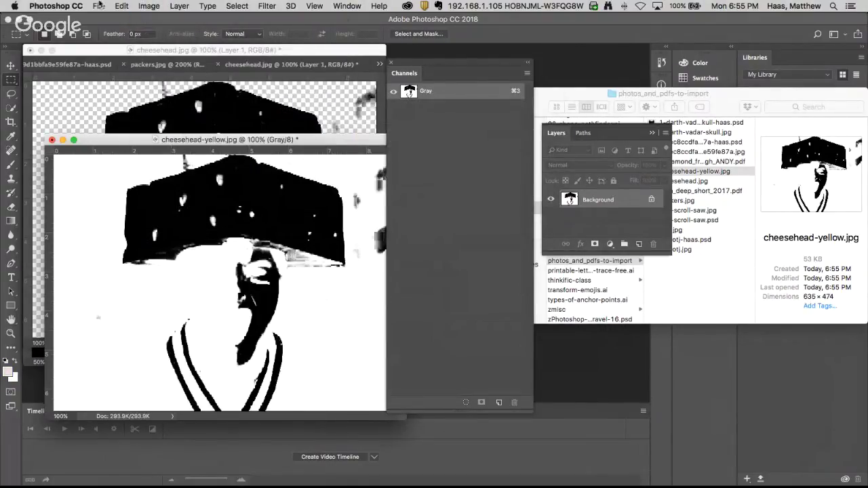
- Convert cheesehead-yellow.jpg from Grayscale to Bitmap mode
{"action": "left_click", "coordinate": [122, 5]}
{"action": "mouse_move", "coordinate": [148, 6]}
{"action": "mouse_move", "coordinate": [197, 19]}
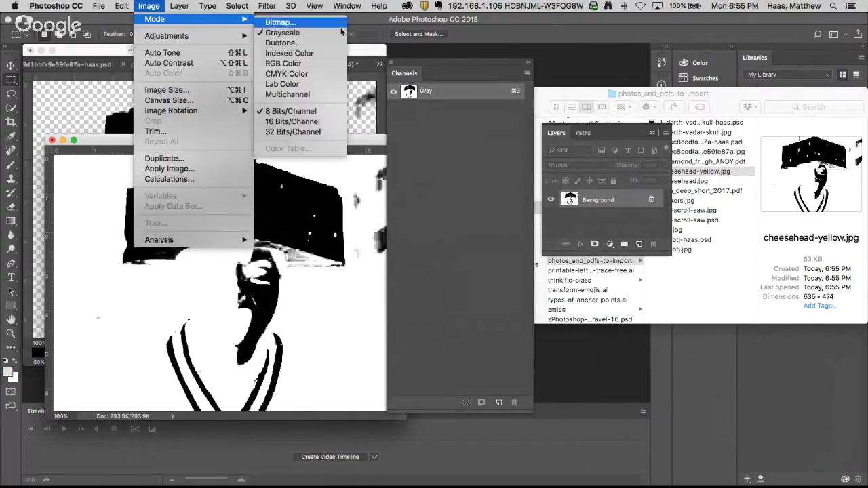
{"action": "left_click", "coordinate": [285, 24]}
{"action": "left_click", "coordinate": [546, 208]}
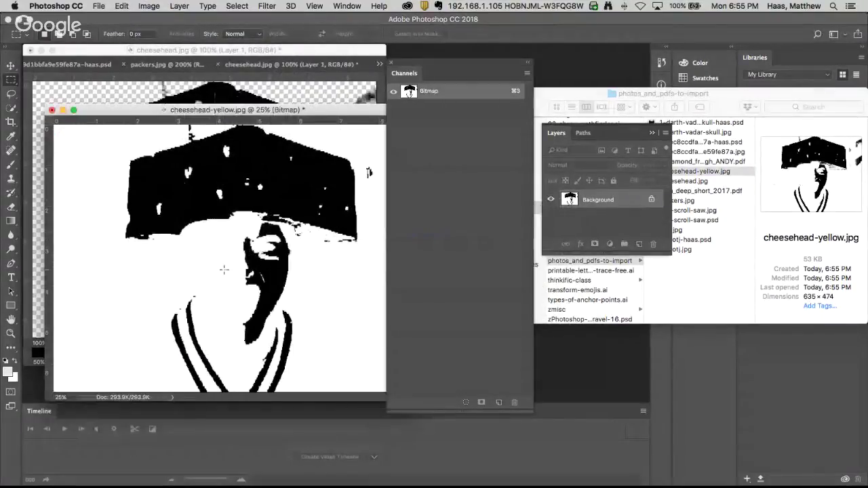
- Erase the stray specks just beside the cheese hat's right edge in cheesehead-yellow.jpg
{"action": "key", "text": "c"}
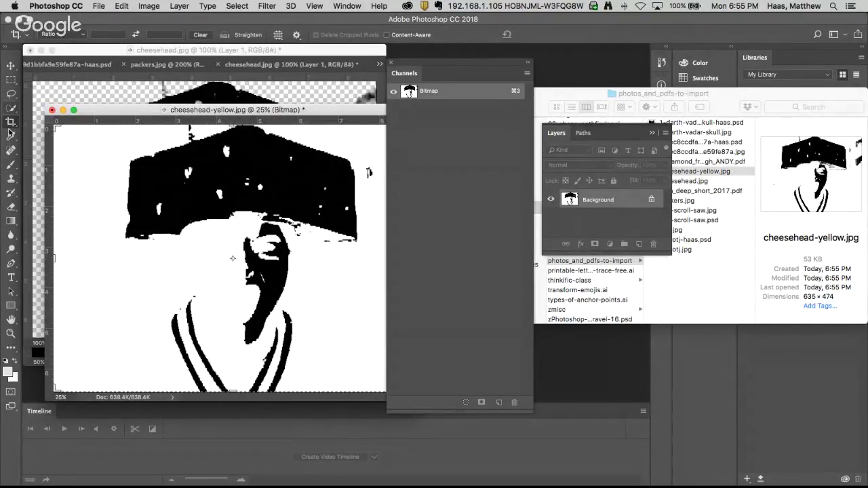
{"action": "left_click", "coordinate": [11, 206]}
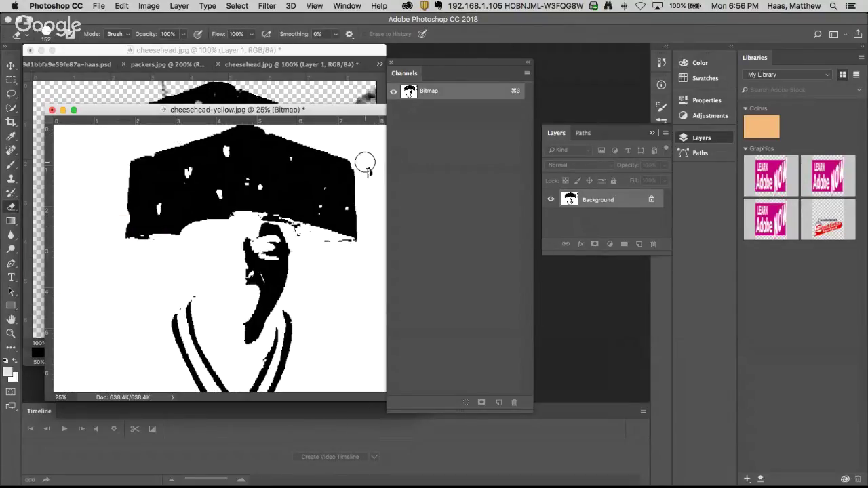
{"action": "left_click_drag", "start_coordinate": [365, 162], "coordinate": [377, 207]}
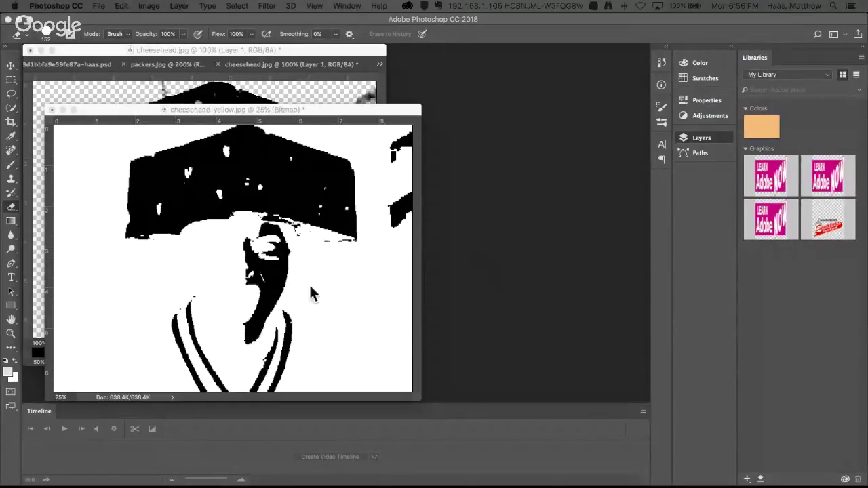
- Move the cheesehead-yellow.jpg window aside and, in cheesehead.jpg, hide Layer 1 and show the Background photo without the Alpha 1 overlay
{"action": "left_click_drag", "start_coordinate": [190, 109], "coordinate": [549, 227]}
{"action": "left_click", "coordinate": [224, 112]}
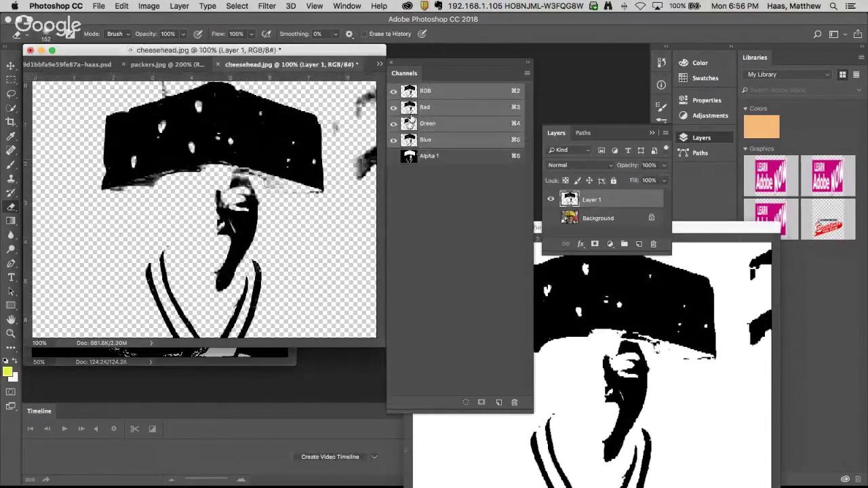
{"action": "left_click", "coordinate": [393, 156]}
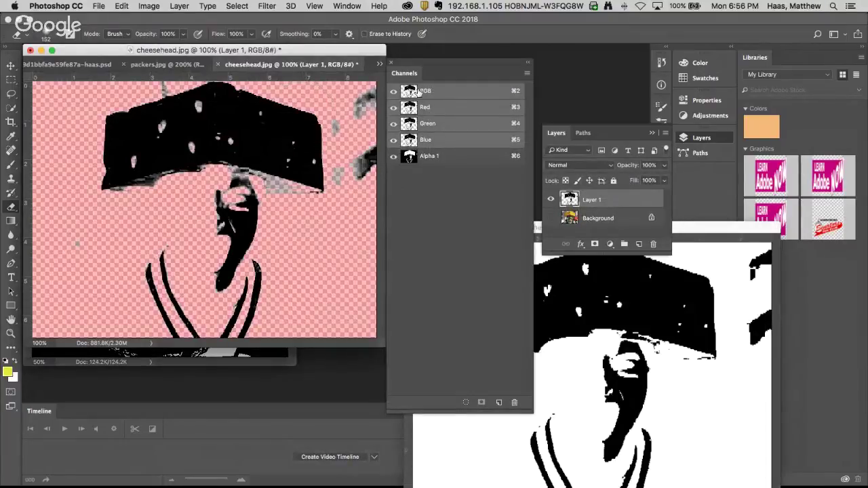
{"action": "left_click_drag", "start_coordinate": [568, 220], "coordinate": [557, 207]}
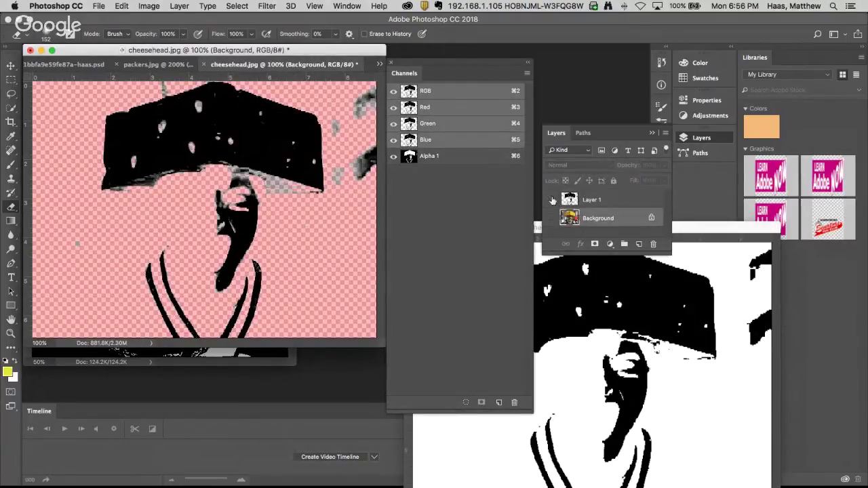
{"action": "left_click", "coordinate": [552, 199]}
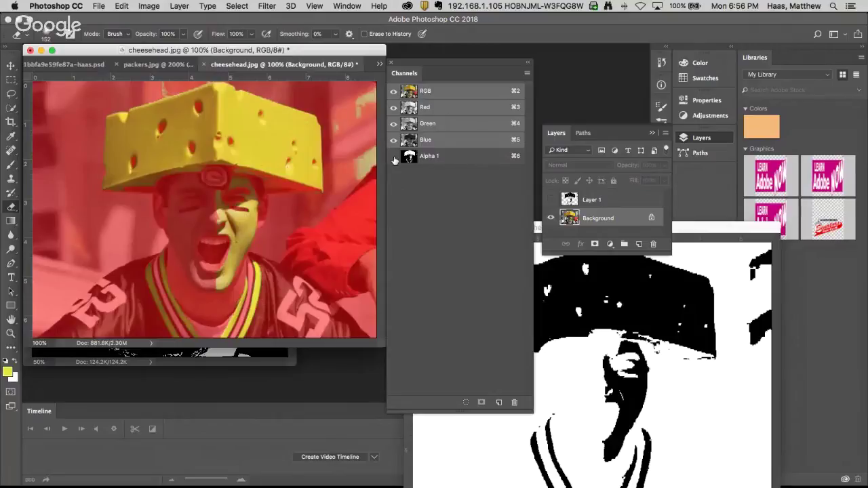
{"action": "left_click", "coordinate": [393, 157]}
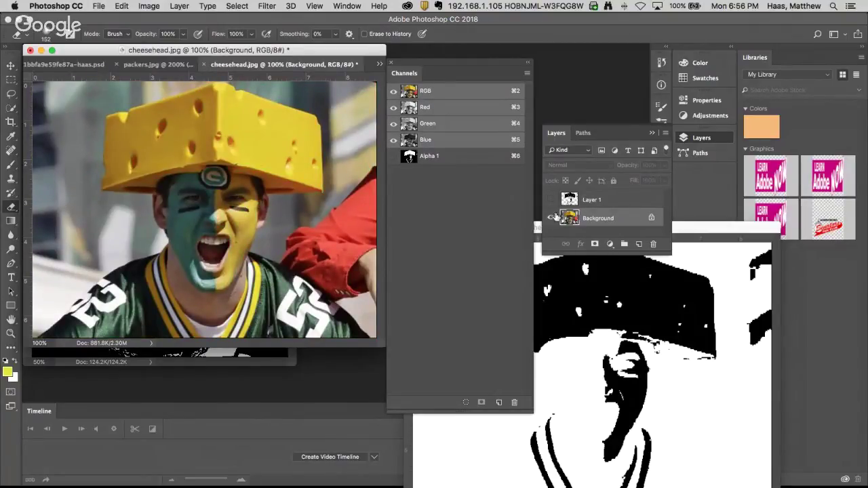
- Compare the black Layer 1 shape and the Alpha 1 channel with the original colour photo
{"action": "left_click", "coordinate": [550, 200]}
{"action": "left_click", "coordinate": [550, 199]}
{"action": "left_click", "coordinate": [550, 200]}
{"action": "left_click", "coordinate": [550, 200]}
{"action": "left_click", "coordinate": [595, 200]}
{"action": "left_click", "coordinate": [551, 200]}
{"action": "left_click", "coordinate": [551, 199]}
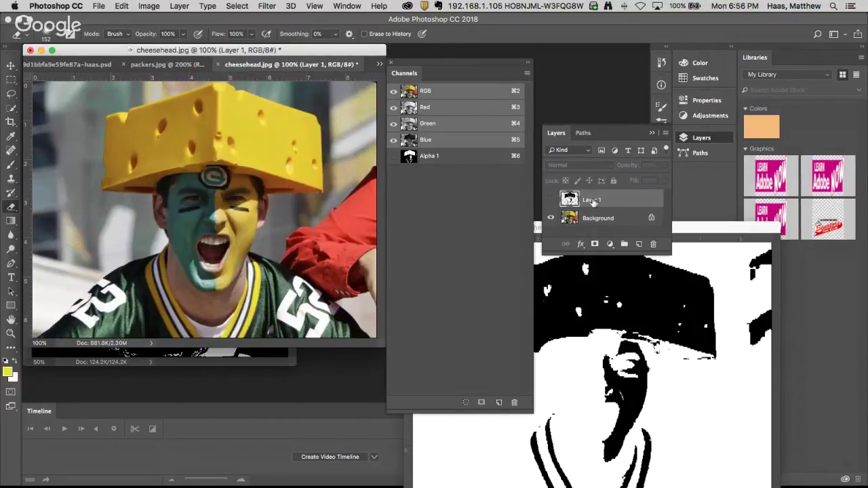
{"action": "left_click", "coordinate": [434, 160]}
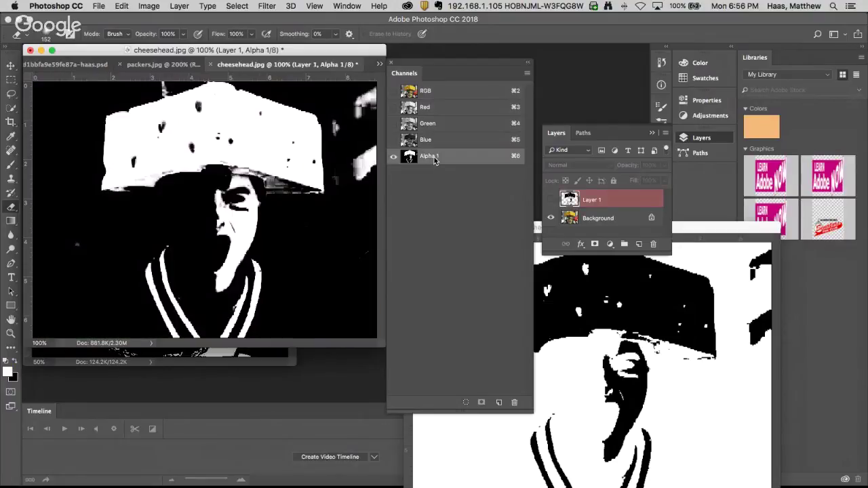
{"action": "left_click", "coordinate": [393, 91]}
{"action": "left_click", "coordinate": [394, 156]}
{"action": "key", "text": "super+2"}
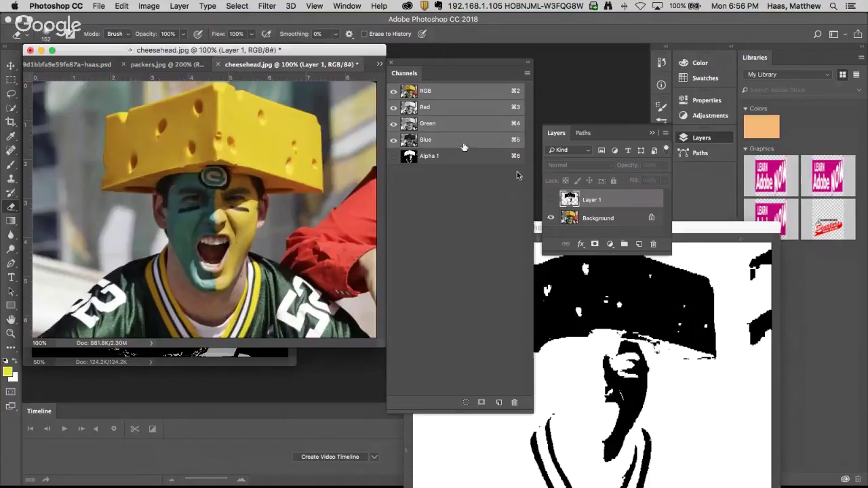
- Load the Alpha 1 channel as a selection and duplicate the Background layer within cheesehead.jpg
{"action": "left_click", "coordinate": [598, 217]}
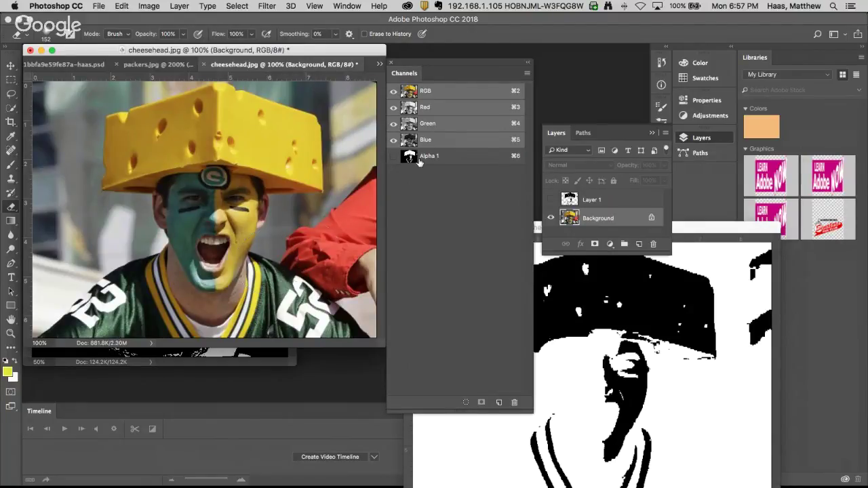
{"action": "left_click_drag", "start_coordinate": [422, 159], "coordinate": [466, 403]}
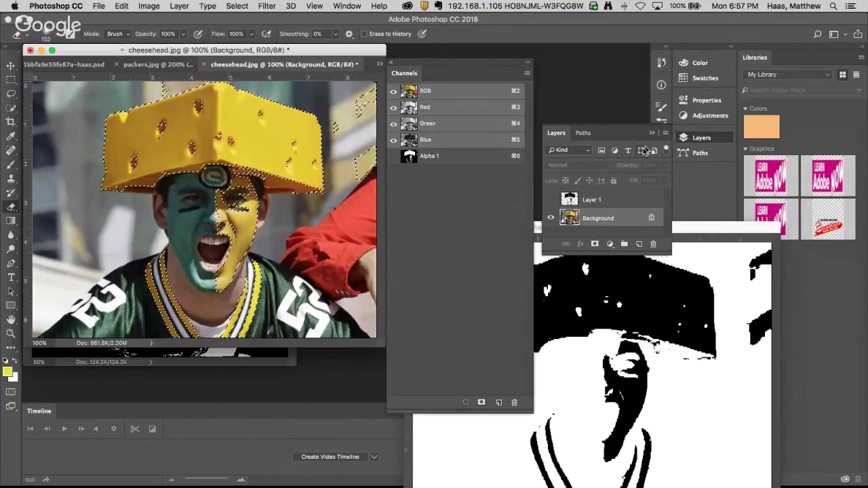
{"action": "left_click", "coordinate": [662, 134]}
{"action": "left_click", "coordinate": [685, 147]}
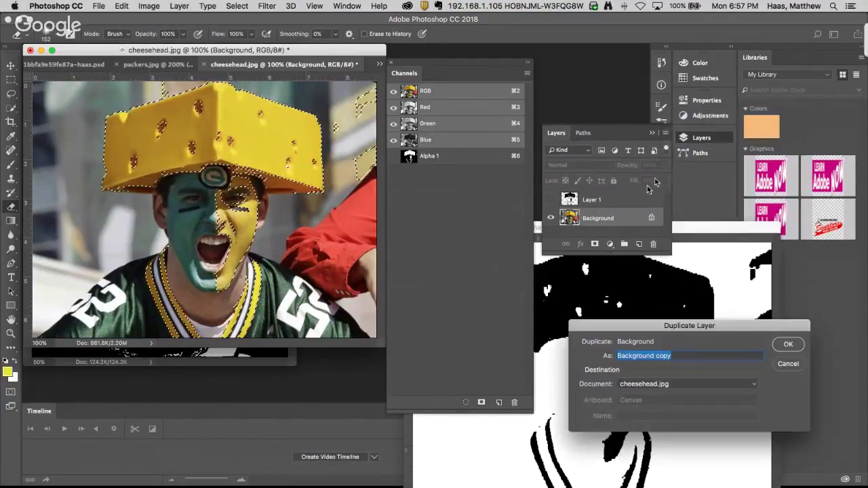
{"action": "left_click", "coordinate": [790, 343]}
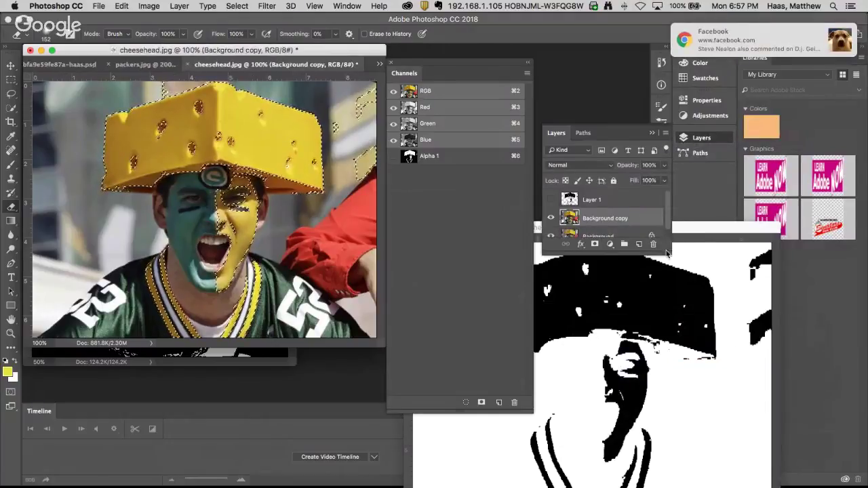
{"action": "left_click_drag", "start_coordinate": [670, 252], "coordinate": [670, 308]}
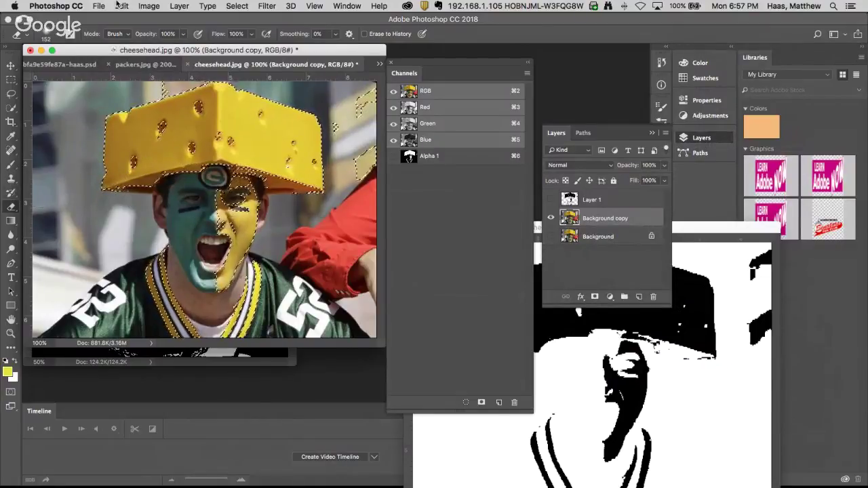
- Fill the selected yellow areas on the duplicated background layer with white at 100% opacity in Normal mode, and deselect
{"action": "left_click", "coordinate": [120, 5]}
{"action": "left_click", "coordinate": [121, 5]}
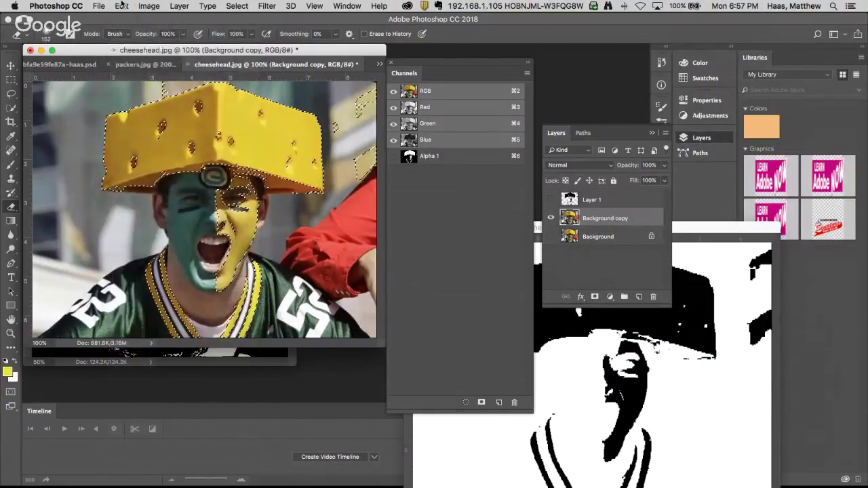
{"action": "key", "text": "shift+F5"}
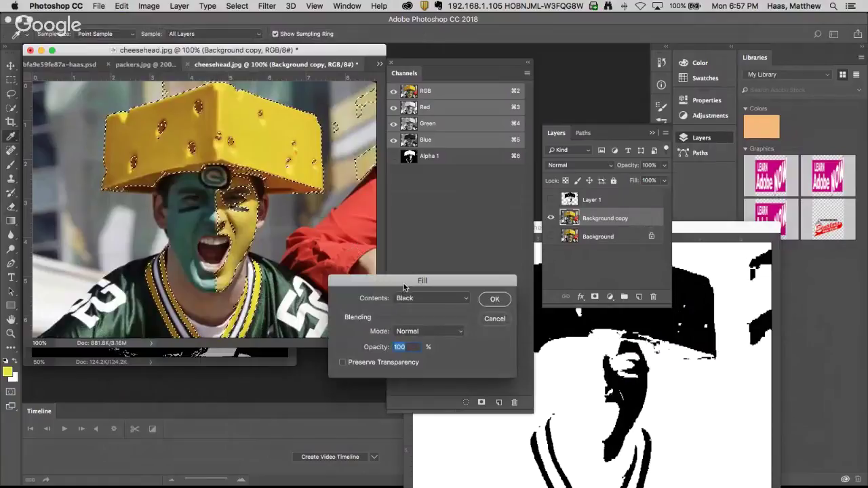
{"action": "left_click_drag", "start_coordinate": [292, 259], "coordinate": [231, 232]}
{"action": "left_click", "coordinate": [261, 241]}
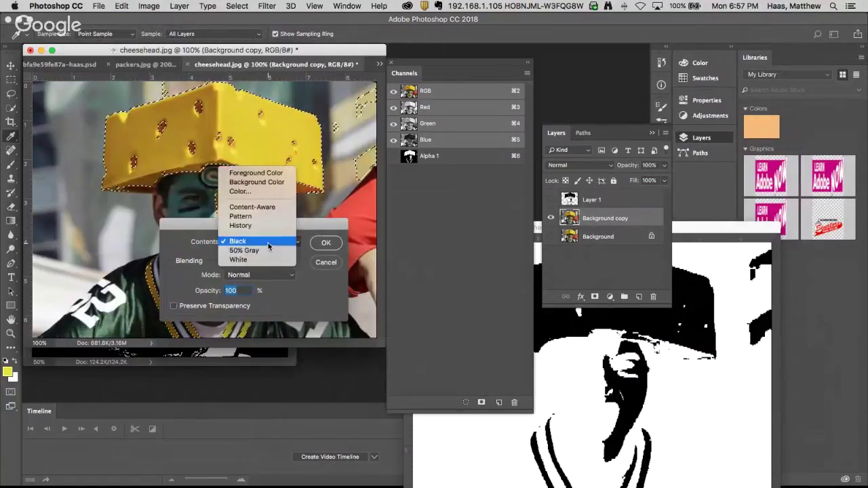
{"action": "left_click", "coordinate": [262, 259]}
{"action": "left_click", "coordinate": [325, 242]}
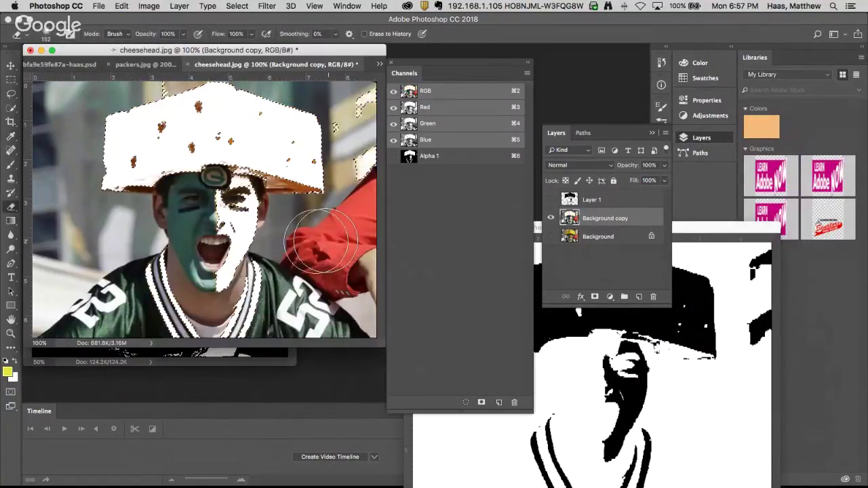
{"action": "key", "text": "e"}
{"action": "key", "text": "ctrl+d"}
{"action": "key", "text": "m"}
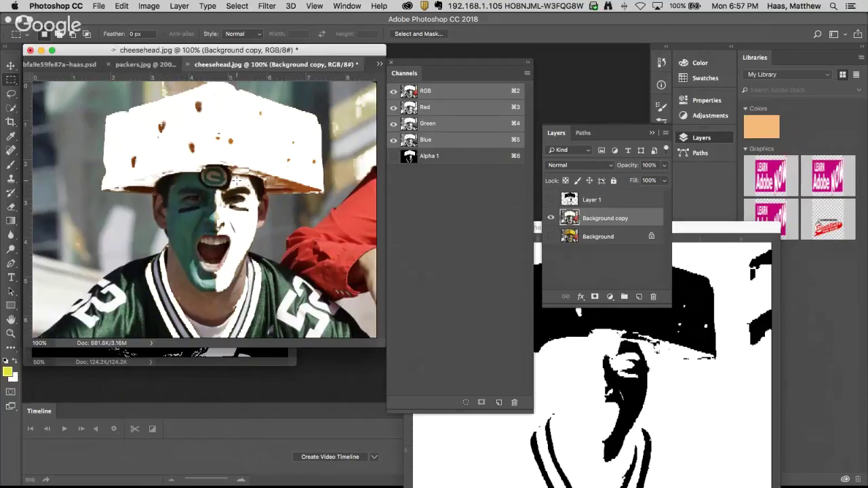
- Examine the Red, Green and Blue channels individually to compare their contrast, and return to the RGB composite
{"action": "left_click", "coordinate": [429, 108]}
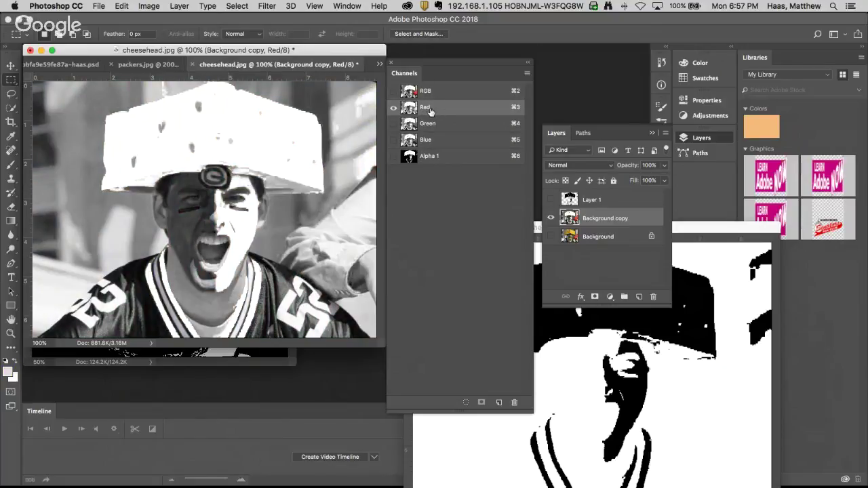
{"action": "left_click", "coordinate": [428, 127]}
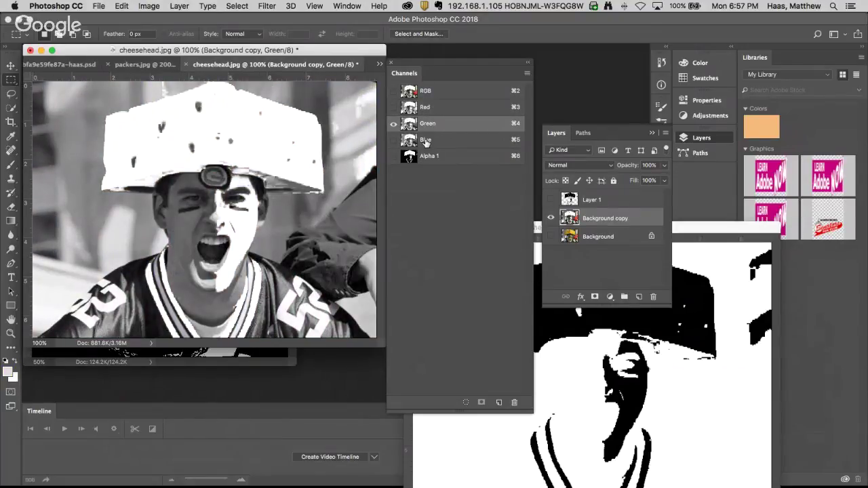
{"action": "left_click", "coordinate": [426, 140]}
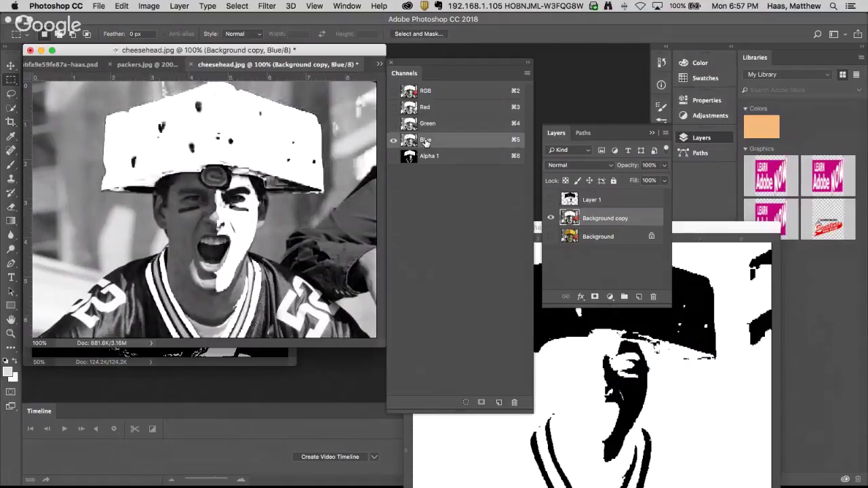
{"action": "left_click", "coordinate": [429, 105]}
{"action": "left_click", "coordinate": [428, 123]}
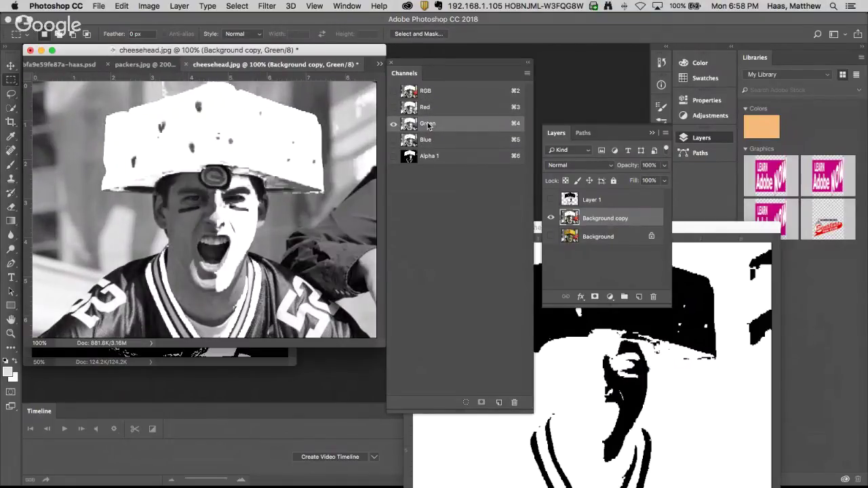
{"action": "left_click", "coordinate": [427, 140]}
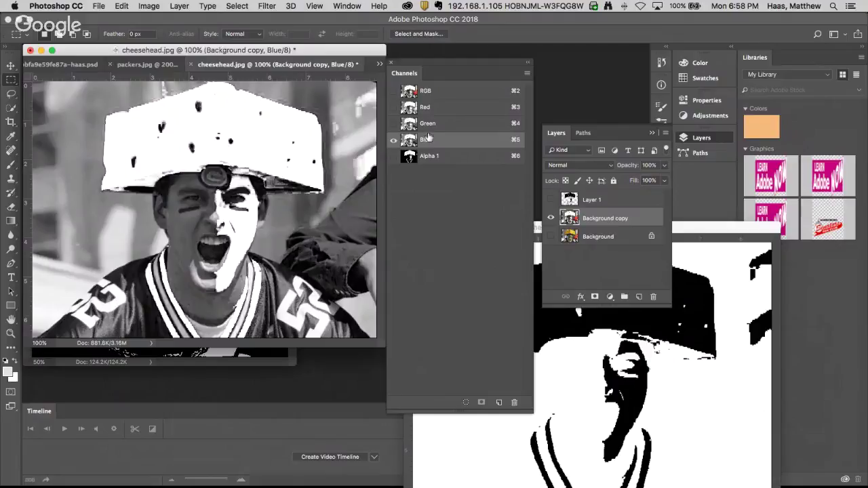
{"action": "left_click", "coordinate": [428, 108]}
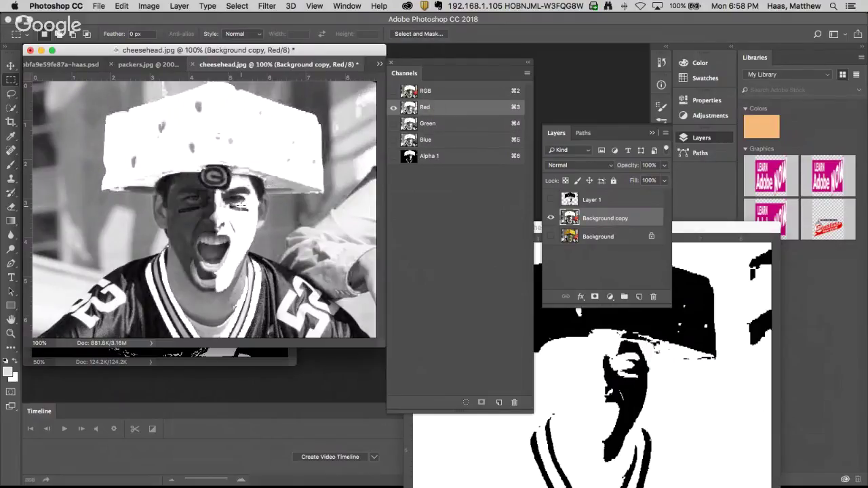
{"action": "left_click", "coordinate": [446, 124]}
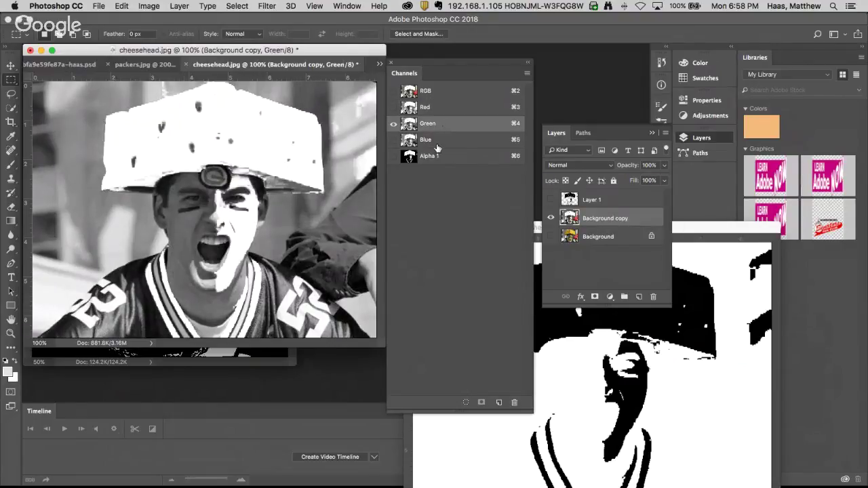
{"action": "left_click", "coordinate": [437, 146]}
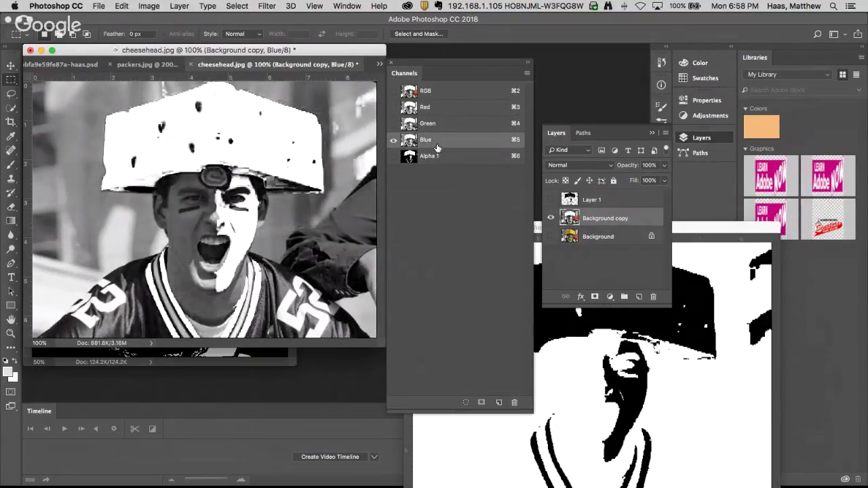
{"action": "left_click", "coordinate": [432, 127]}
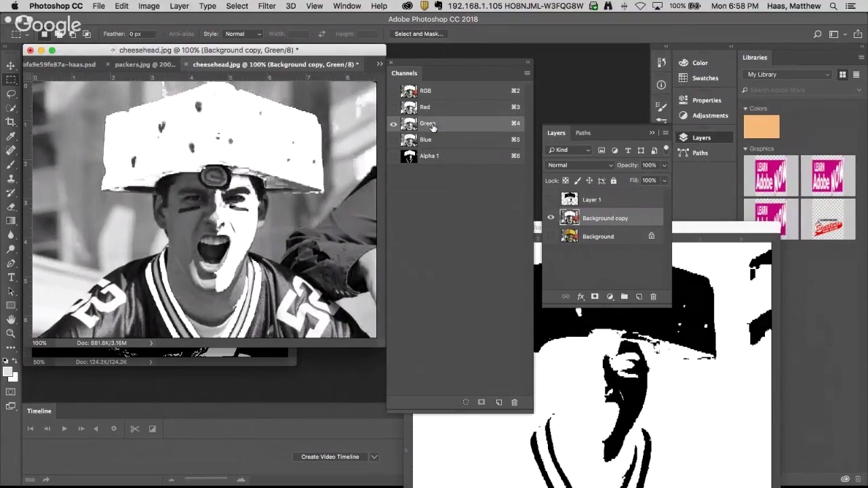
{"action": "left_click", "coordinate": [431, 107]}
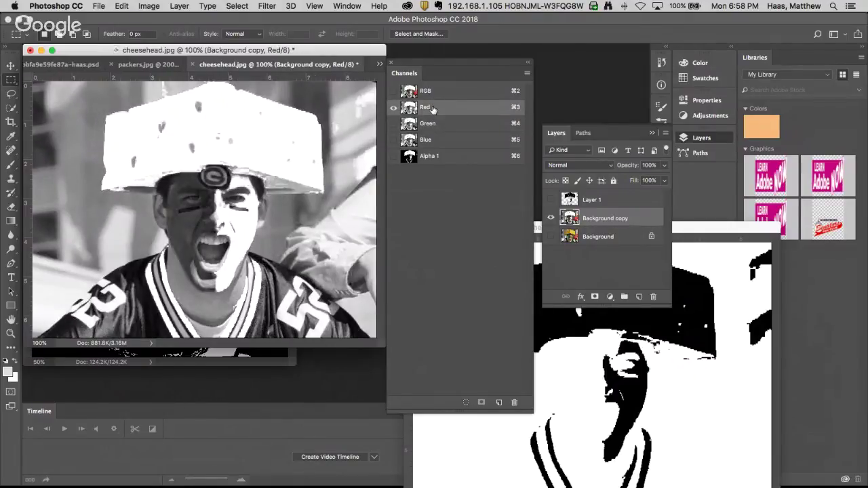
{"action": "left_click", "coordinate": [431, 123]}
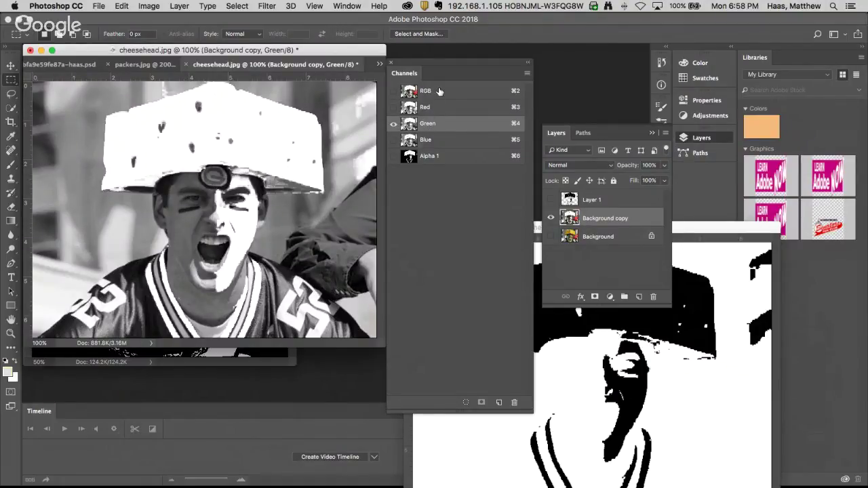
{"action": "left_click", "coordinate": [425, 90]}
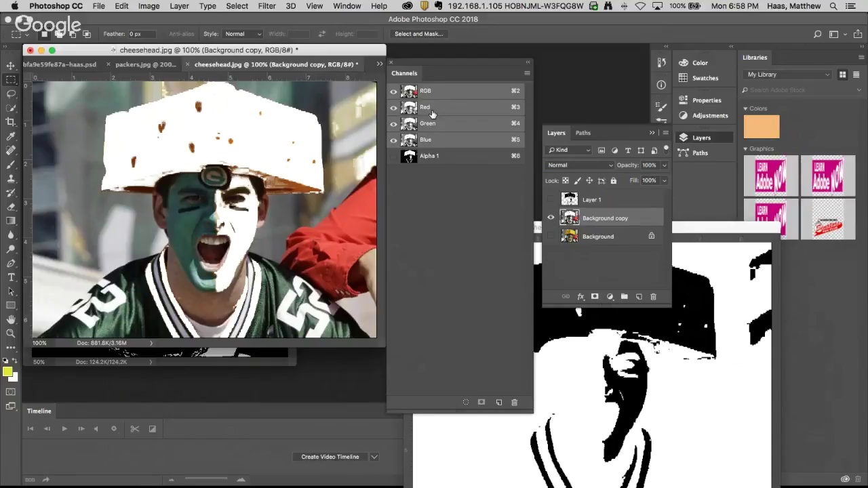
- Convert the whitened cheesehead.jpg image to grayscale, merging its layers and discarding the color information
{"action": "left_click", "coordinate": [148, 6]}
{"action": "mouse_move", "coordinate": [170, 19]}
{"action": "left_click", "coordinate": [294, 34]}
{"action": "key", "text": "Return"}
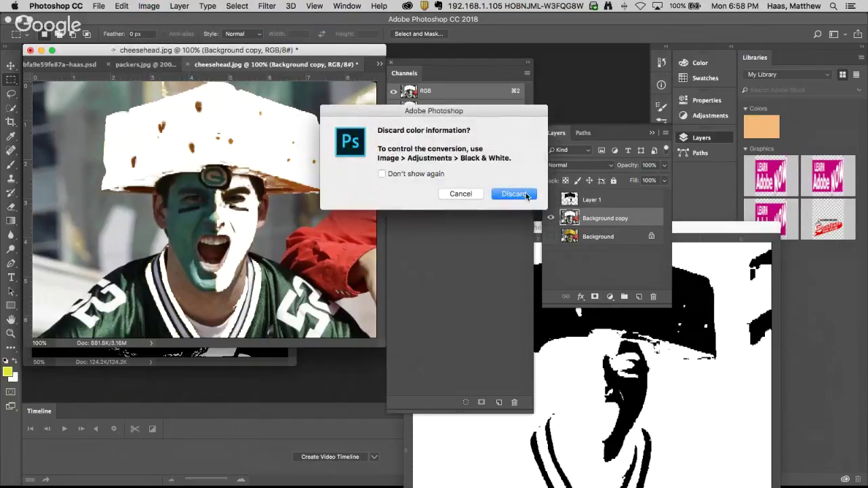
{"action": "key", "text": "Return"}
- Try converting the grayscale image to a bitmap at 300 pixels/inch with the 50% Threshold method
{"action": "left_click", "coordinate": [148, 6]}
{"action": "mouse_move", "coordinate": [223, 20]}
{"action": "left_click", "coordinate": [296, 23]}
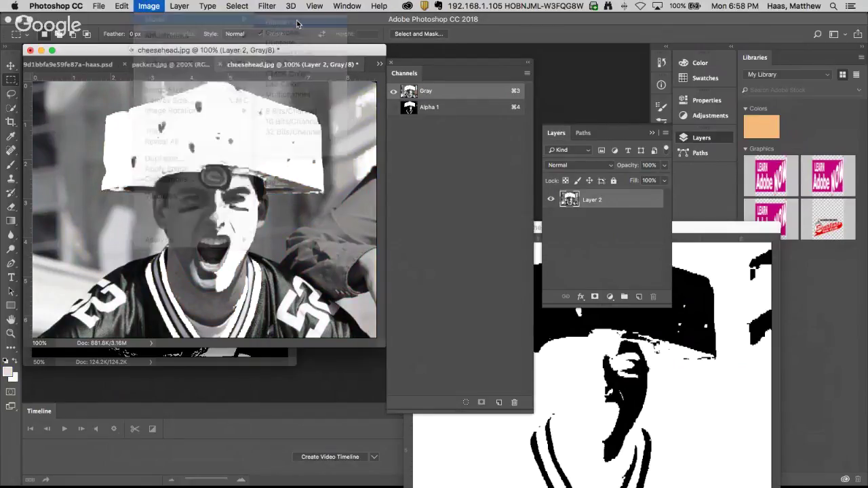
{"action": "key", "text": "Return"}
{"action": "key", "text": "Return"}
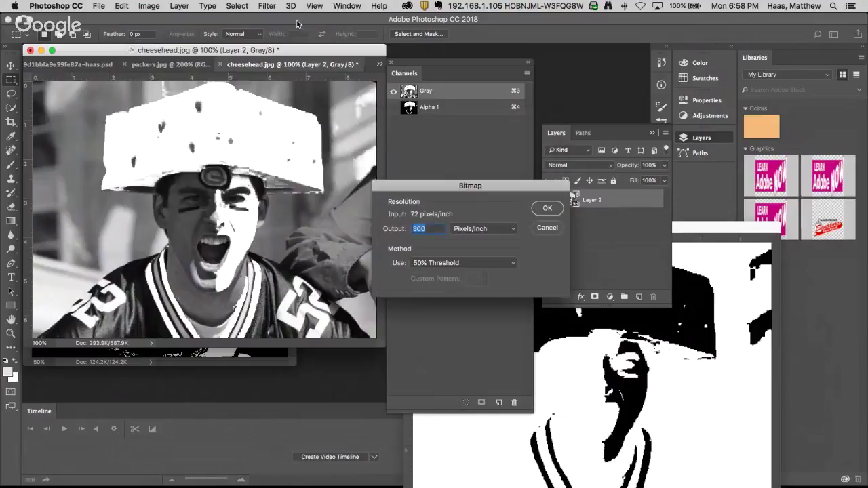
{"action": "key", "text": "Return"}
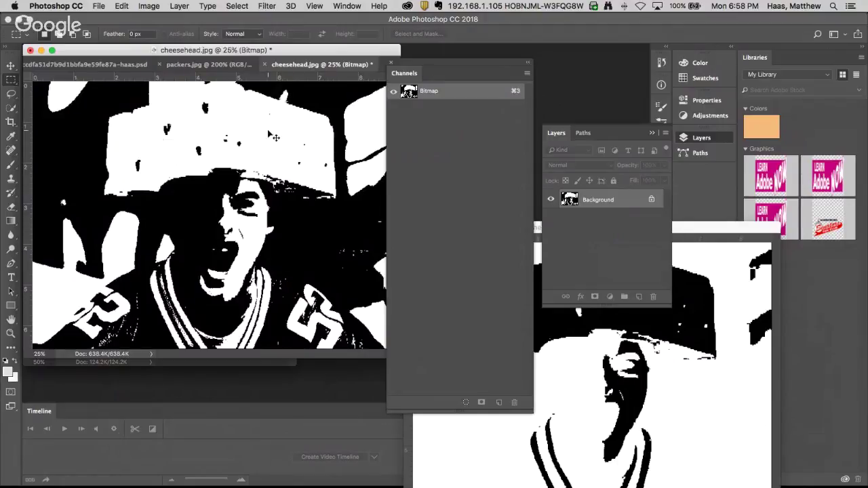
- Undo the bitmap conversion and delete the Grayscale state from the history to restore the RGB layers
{"action": "key", "text": "super+z"}
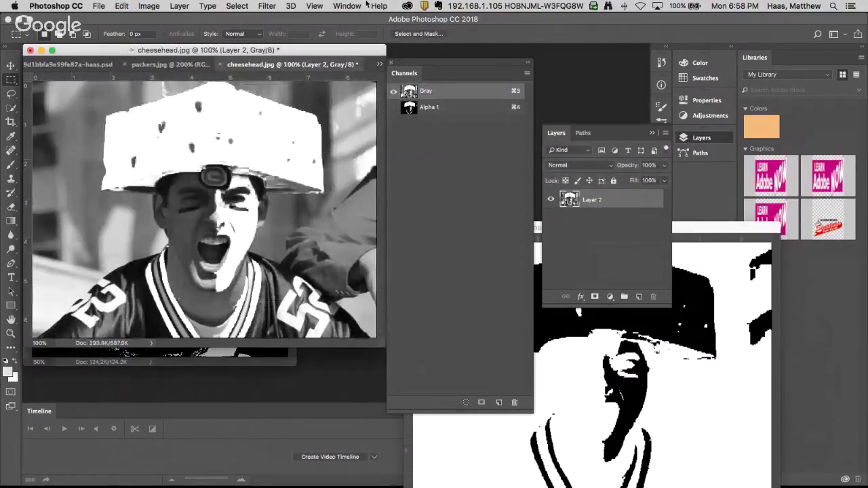
{"action": "left_click", "coordinate": [359, 6]}
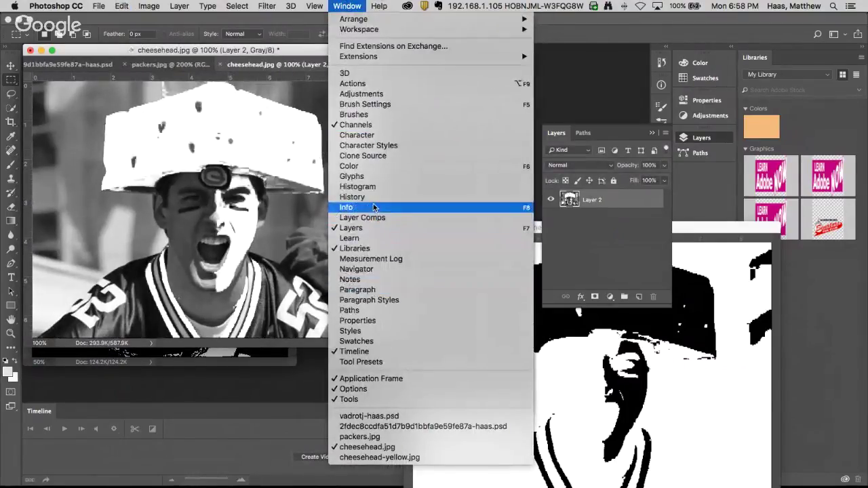
{"action": "left_click", "coordinate": [352, 196]}
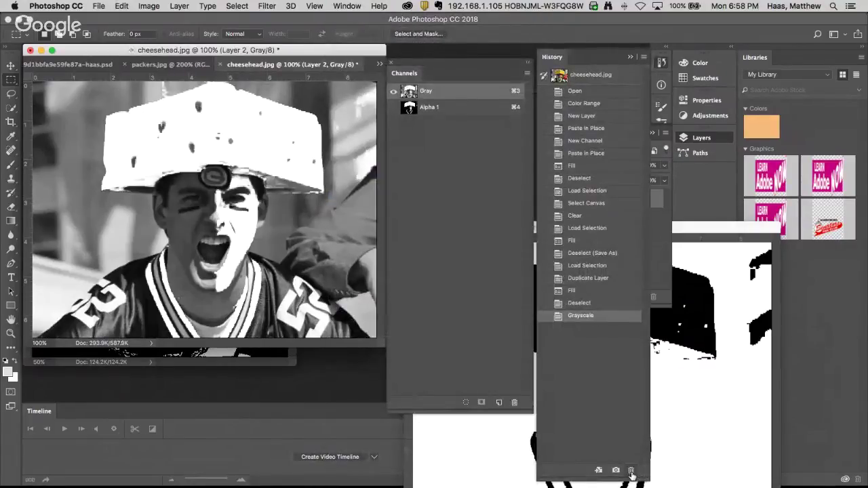
{"action": "left_click", "coordinate": [631, 470]}
{"action": "key", "text": "Return"}
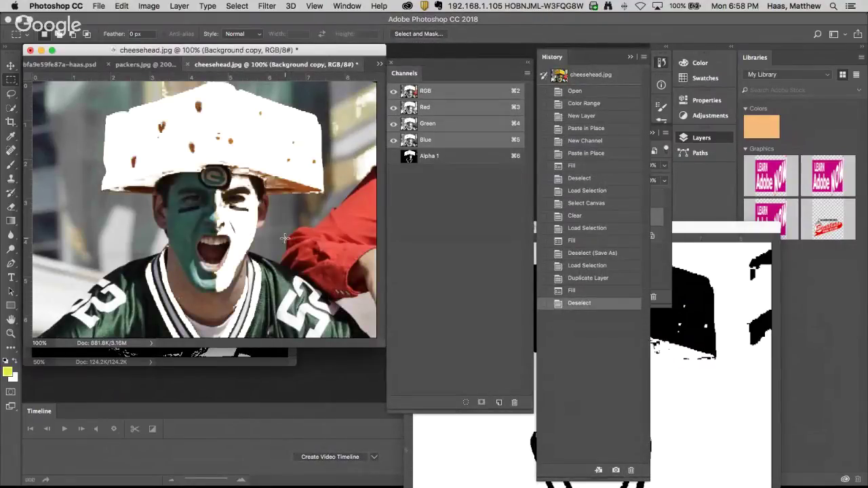
- Copy the whole Green channel of the whitened background copy and paste it onto a new layer above Layer 1
{"action": "left_click", "coordinate": [439, 127]}
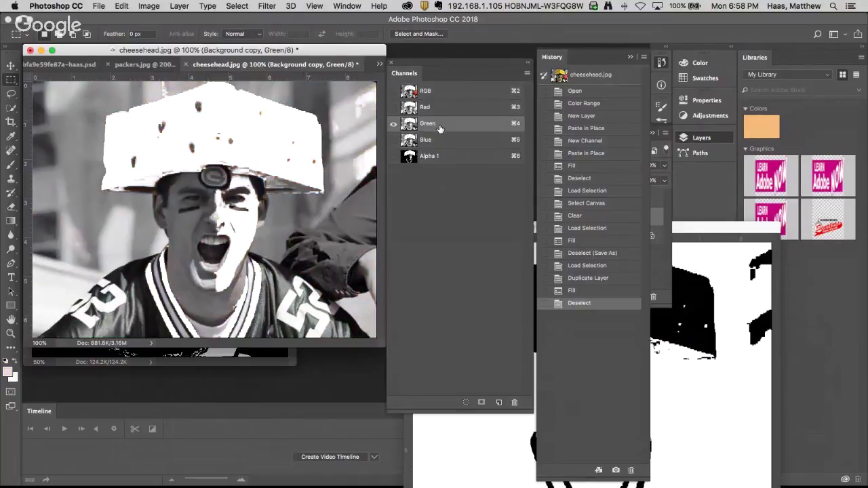
{"action": "key", "text": "super+a"}
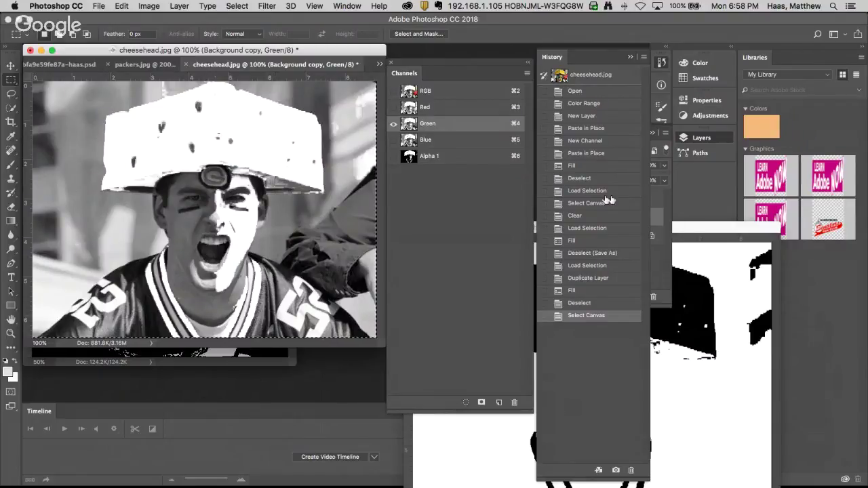
{"action": "left_click", "coordinate": [659, 197]}
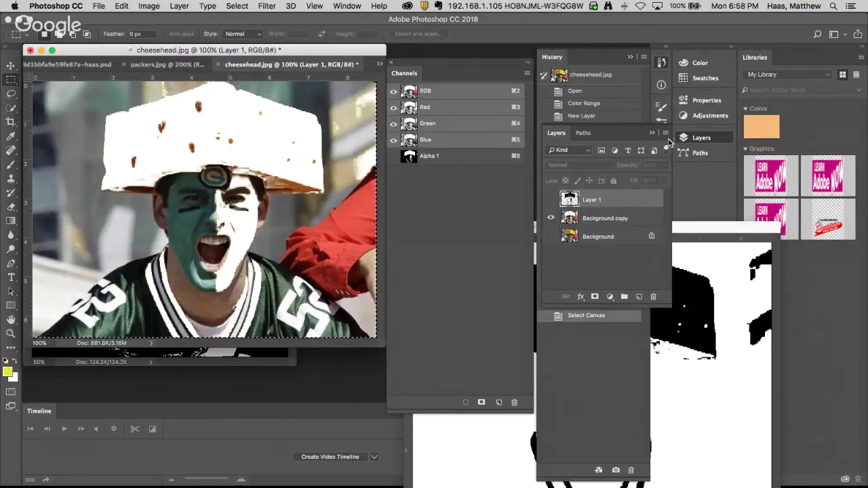
{"action": "left_click", "coordinate": [665, 133]}
{"action": "left_click", "coordinate": [699, 116]}
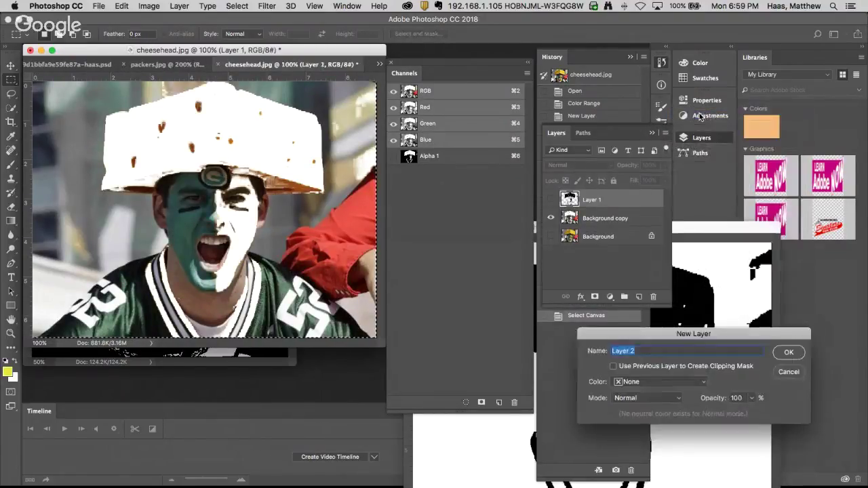
{"action": "key", "text": "Return"}
{"action": "key", "text": "super+v"}
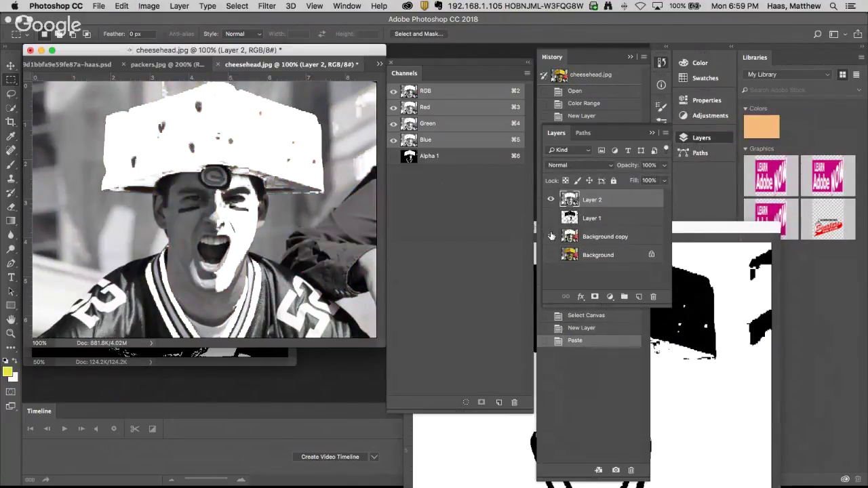
- Convert the image with the pasted Green channel layer to grayscale, merging layers and discarding the color information
{"action": "left_click", "coordinate": [143, 6]}
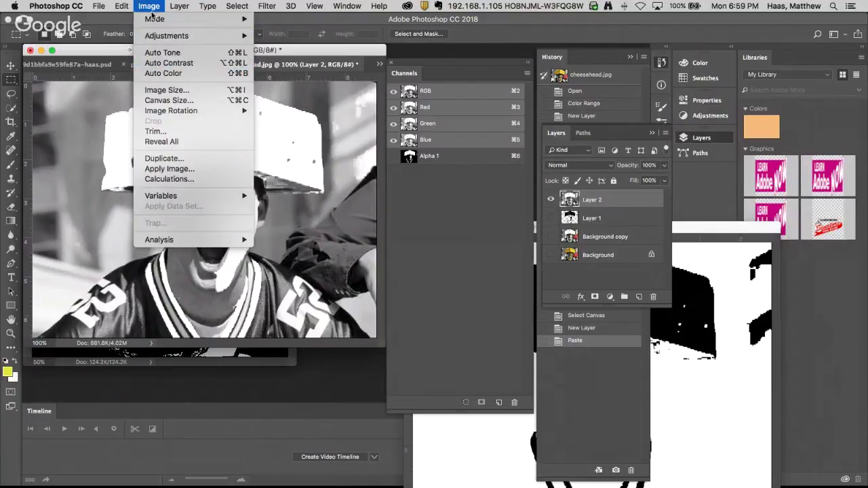
{"action": "mouse_move", "coordinate": [153, 21]}
{"action": "left_click", "coordinate": [282, 32]}
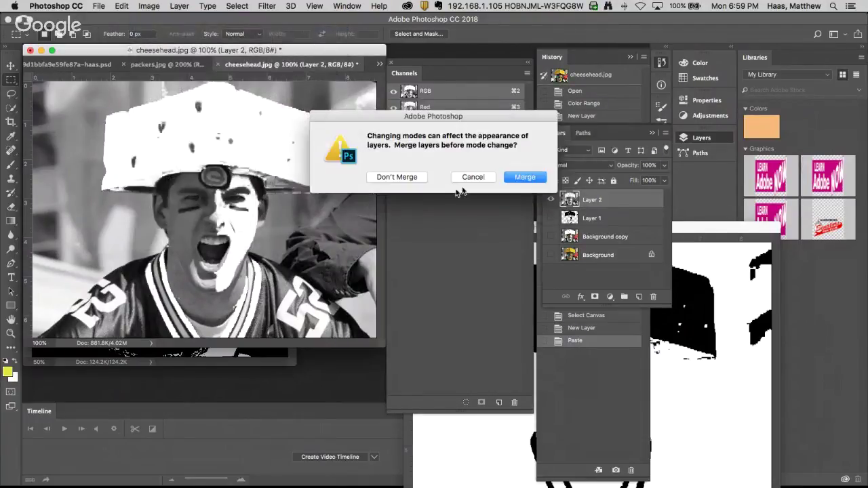
{"action": "left_click", "coordinate": [524, 177]}
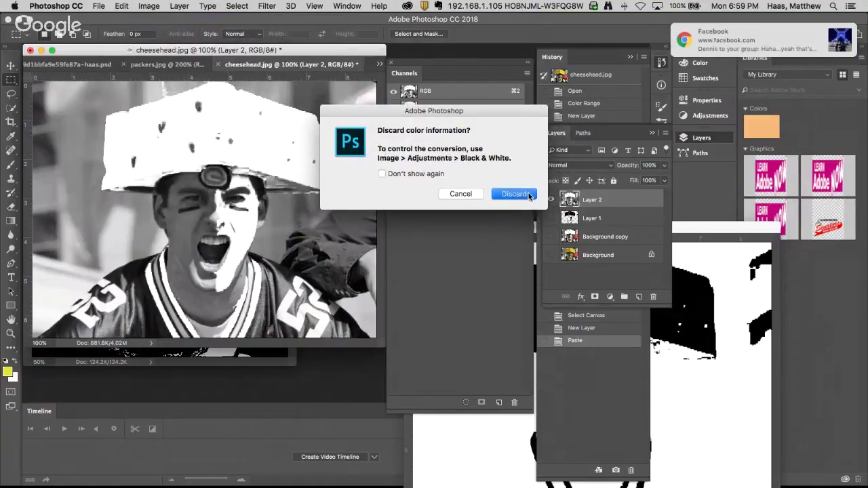
{"action": "left_click", "coordinate": [513, 191]}
- Try converting the grayscale Green channel version to Bitmap mode, discarding the extra alpha channel
{"action": "left_click", "coordinate": [148, 5]}
{"action": "mouse_move", "coordinate": [153, 20]}
{"action": "left_click", "coordinate": [291, 22]}
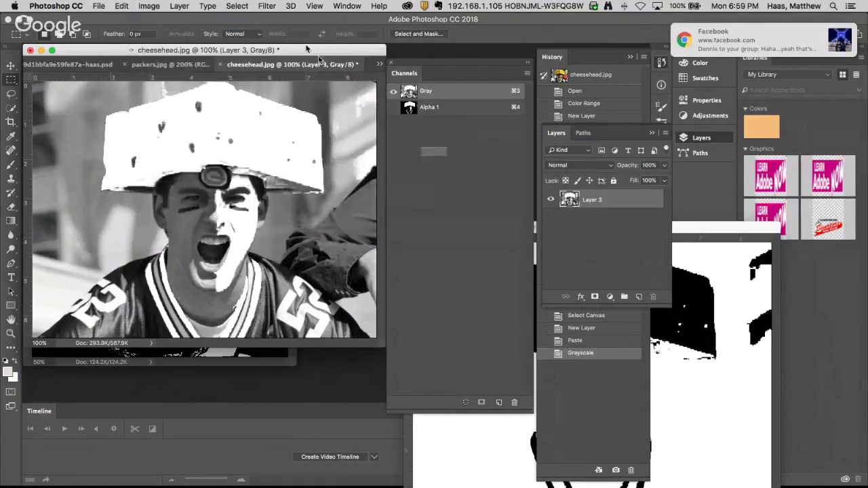
{"action": "left_click", "coordinate": [516, 176]}
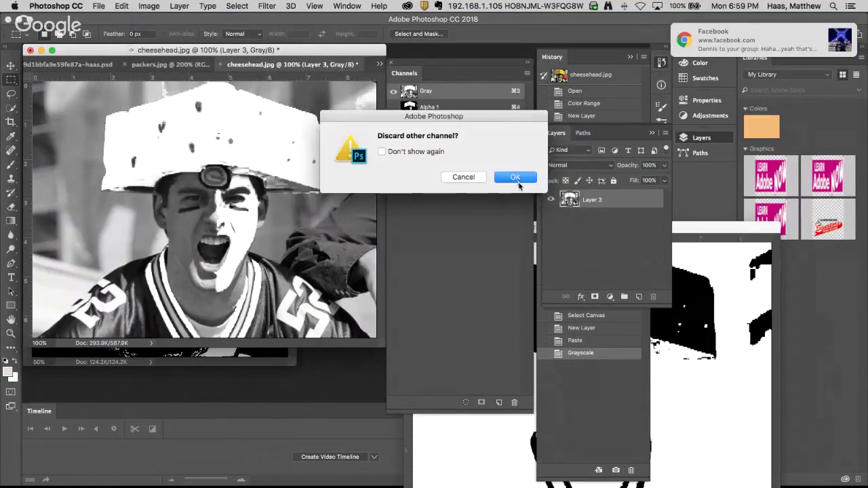
{"action": "left_click", "coordinate": [518, 180]}
{"action": "left_click", "coordinate": [543, 208]}
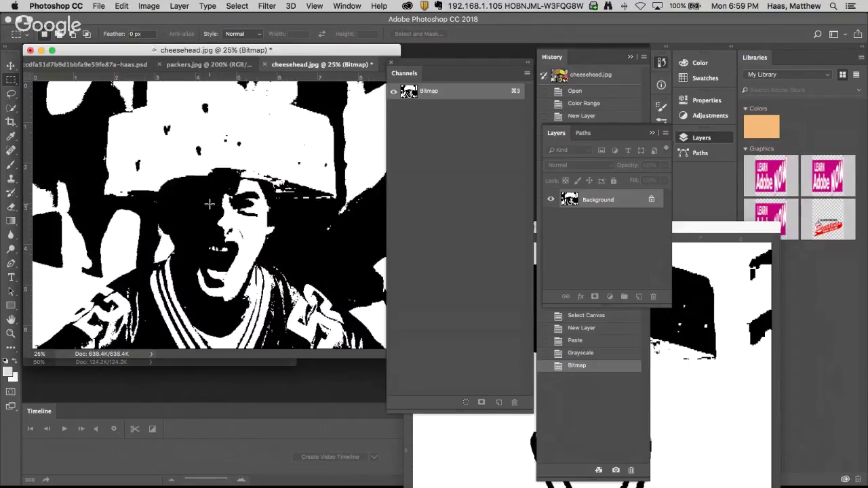
- Undo the bitmap conversion and delete the Grayscale history state to return to the pasted Green channel layer
{"action": "key", "text": "super+z"}
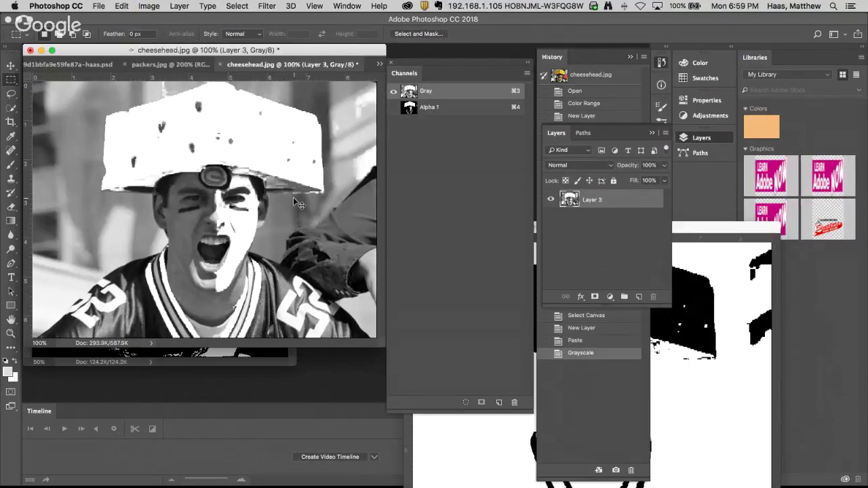
{"action": "left_click", "coordinate": [601, 349]}
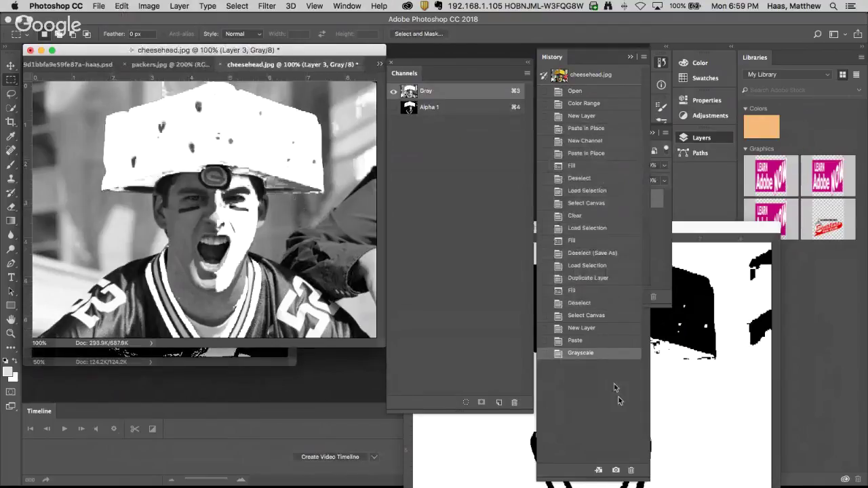
{"action": "left_click", "coordinate": [629, 470]}
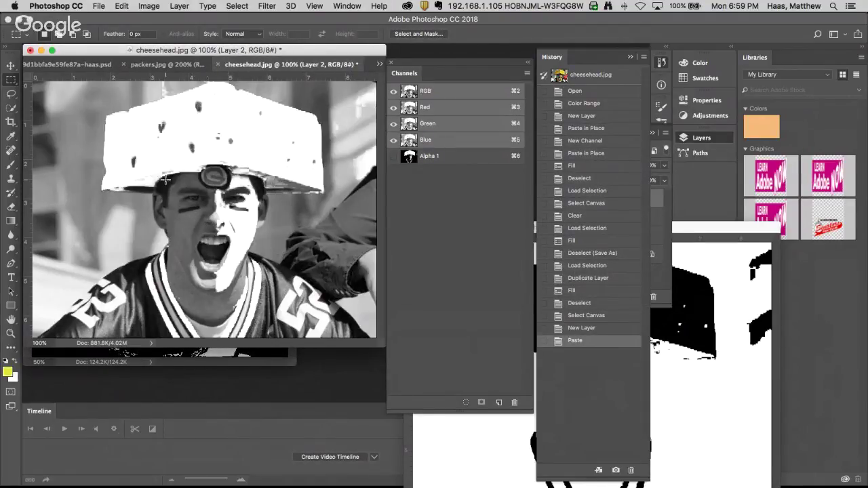
- Lasso the dark painted half of the face on the pasted layer and add the neck down to the collar
{"action": "key", "text": "l"}
{"action": "key", "text": "super+space"}
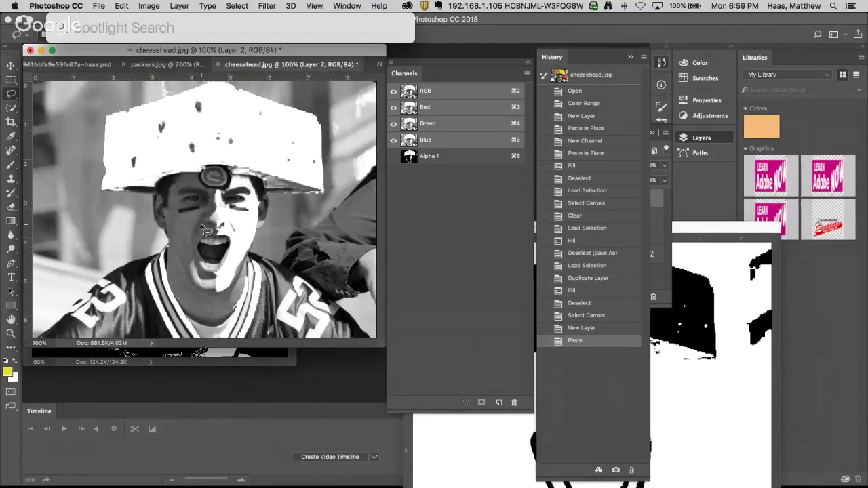
{"action": "left_click", "coordinate": [202, 226], "text": "super"}
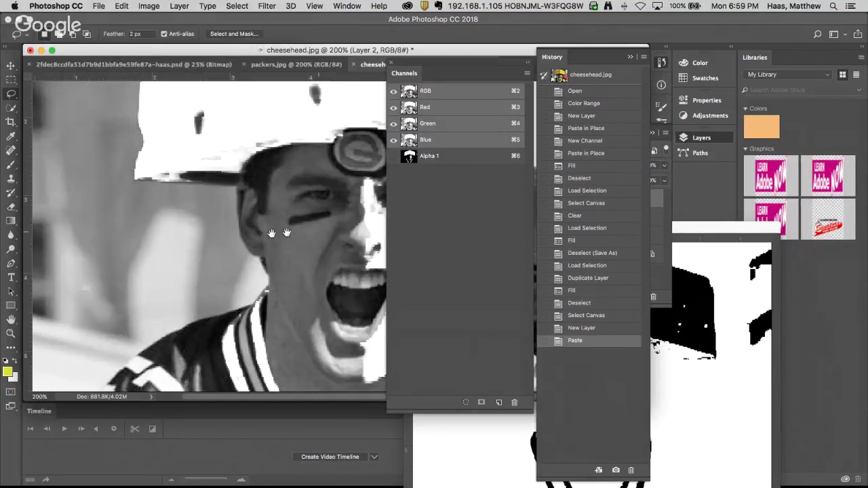
{"action": "left_click_drag", "start_coordinate": [287, 233], "coordinate": [245, 251]}
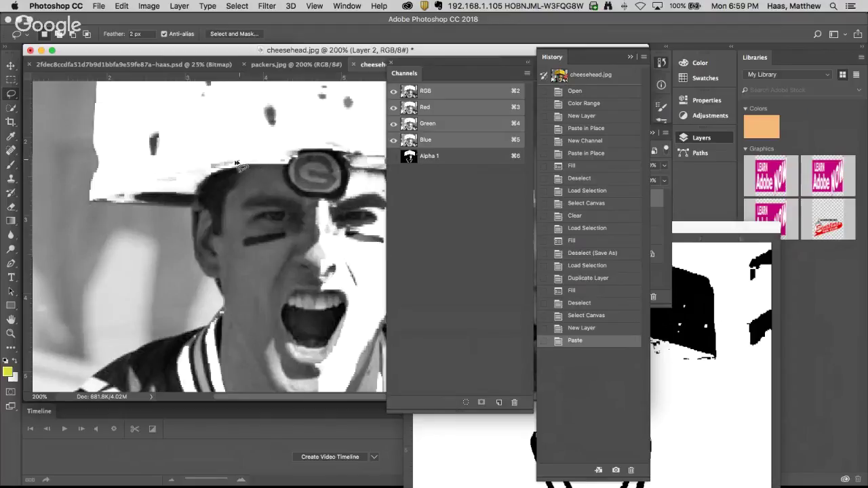
{"action": "mouse_move", "coordinate": [238, 164]}
{"action": "left_mouse_down"}
{"action": "mouse_move", "coordinate": [199, 196]}
{"action": "mouse_move", "coordinate": [198, 251]}
{"action": "mouse_move", "coordinate": [225, 293]}
{"action": "mouse_move", "coordinate": [230, 392]}
{"action": "mouse_move", "coordinate": [341, 398]}
{"action": "mouse_move", "coordinate": [359, 301]}
{"action": "mouse_move", "coordinate": [331, 203]}
{"action": "mouse_move", "coordinate": [346, 151]}
{"action": "mouse_move", "coordinate": [248, 182]}
{"action": "left_mouse_up"}
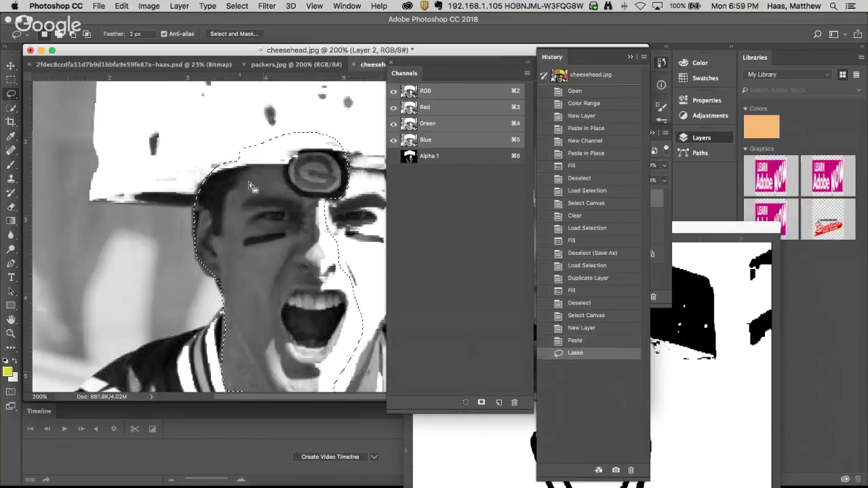
{"action": "left_click", "coordinate": [270, 287], "text": "alt"}
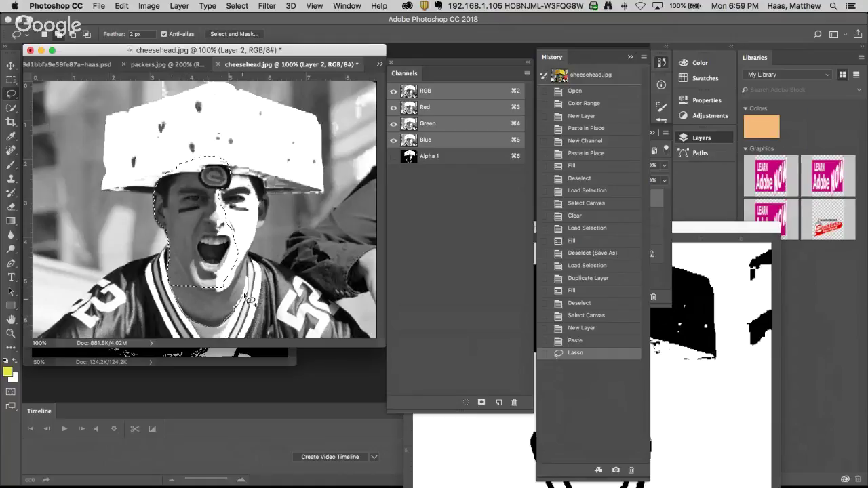
{"action": "mouse_move", "coordinate": [251, 294]}
{"action": "left_mouse_down"}
{"action": "mouse_move", "coordinate": [251, 243]}
{"action": "mouse_move", "coordinate": [232, 272]}
{"action": "left_mouse_up"}
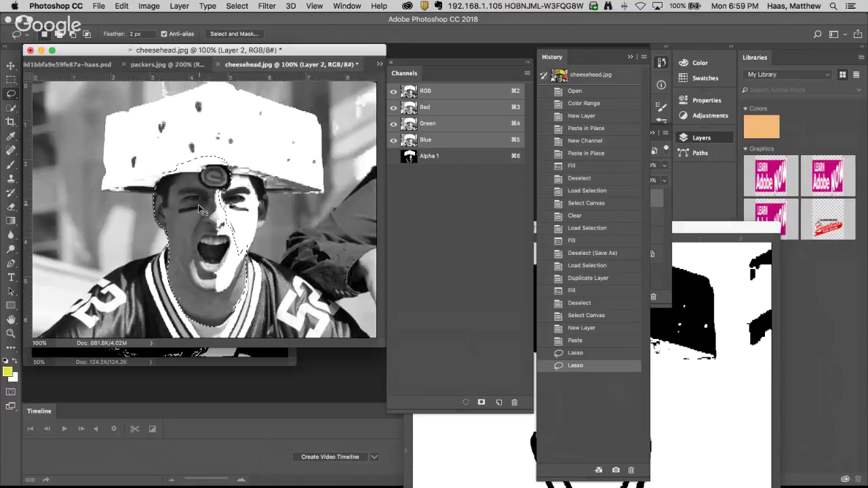
- Brighten the selected face and neck with Curves, raising input 86 to output 145, and deselect
{"action": "key", "text": "super+m"}
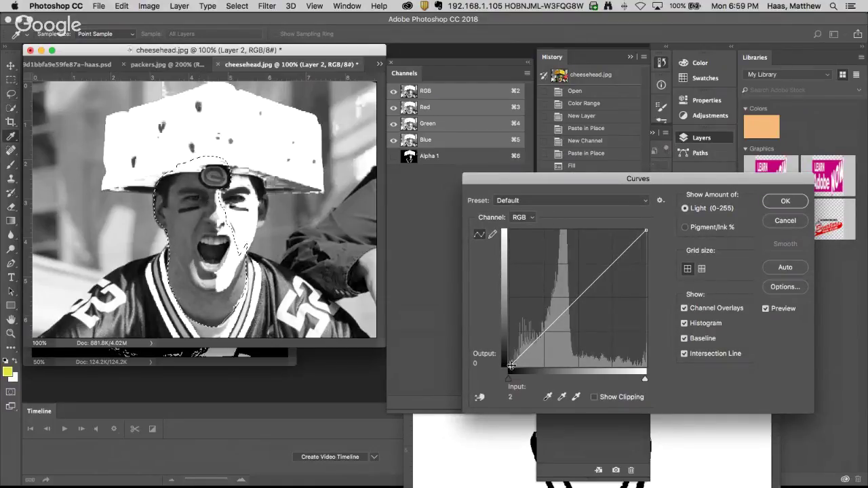
{"action": "left_click", "coordinate": [645, 231]}
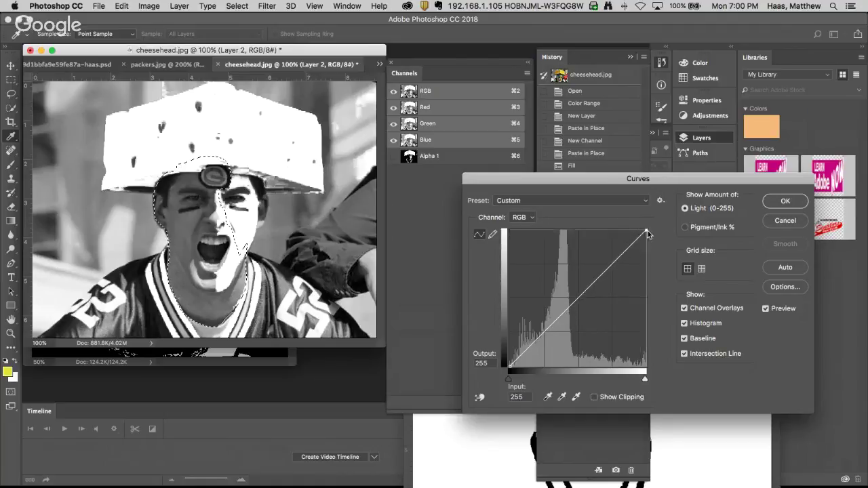
{"action": "left_click_drag", "start_coordinate": [551, 324], "coordinate": [556, 289]}
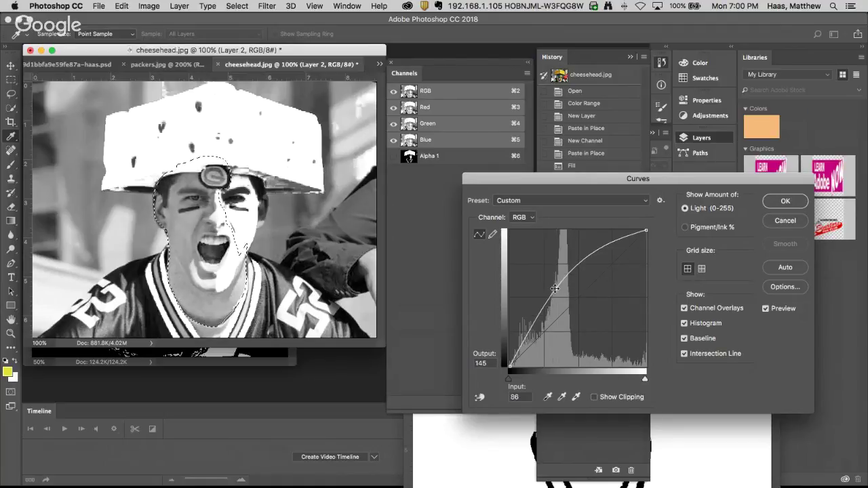
{"action": "left_click", "coordinate": [782, 201]}
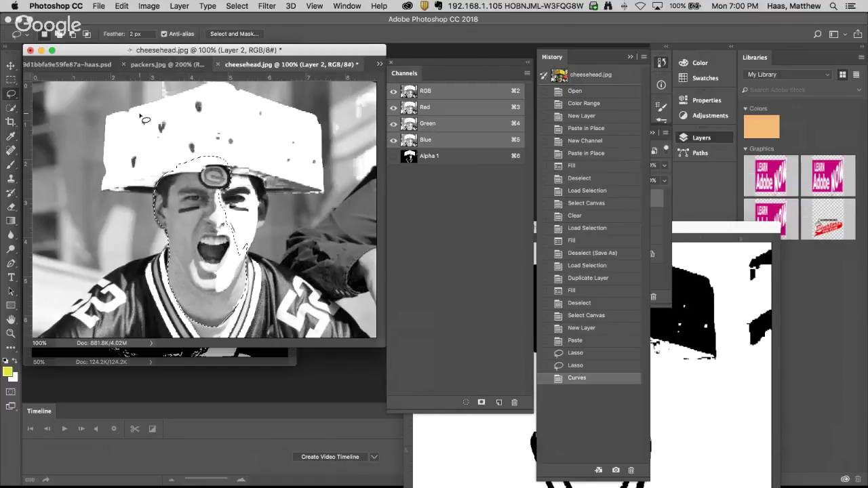
{"action": "key", "text": "super+d"}
- Convert the image with the brightened face to grayscale, merging layers and discarding the color information
{"action": "left_click", "coordinate": [149, 6]}
{"action": "mouse_move", "coordinate": [176, 19]}
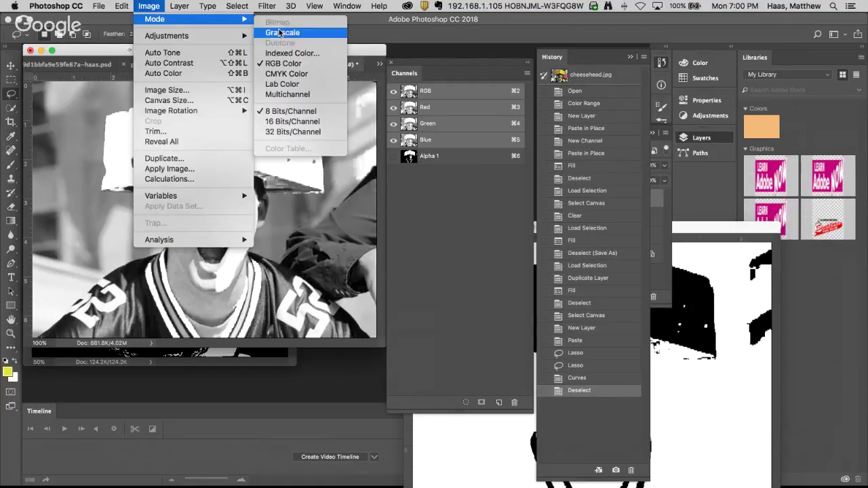
{"action": "left_click", "coordinate": [279, 30]}
{"action": "left_click", "coordinate": [519, 179]}
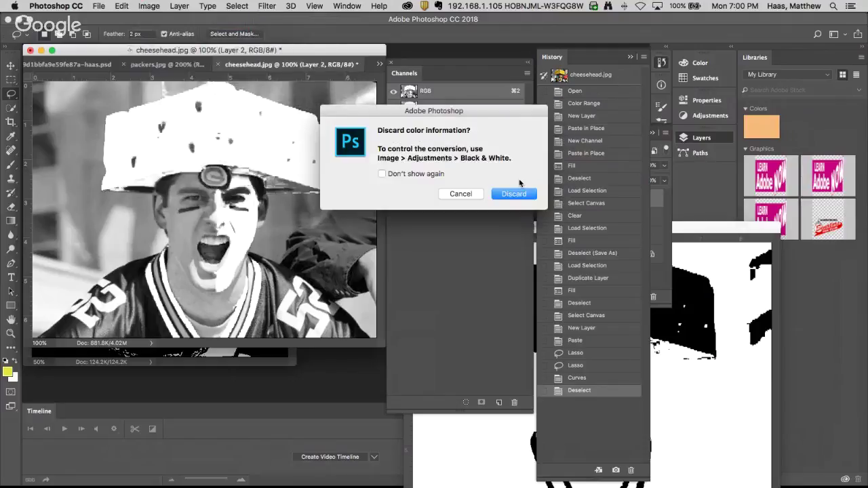
{"action": "key", "text": "Return"}
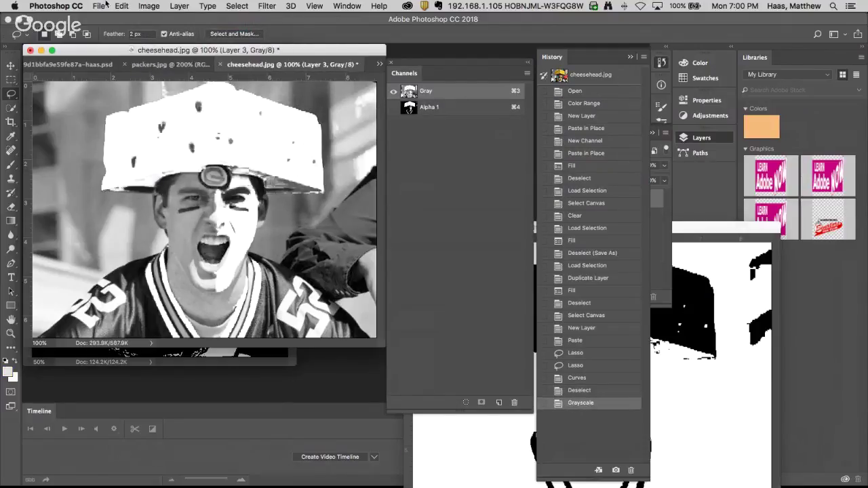
- Try converting the flattened grayscale cheesehead image to Bitmap mode and check the face up close
{"action": "left_click", "coordinate": [149, 6]}
{"action": "mouse_move", "coordinate": [177, 19]}
{"action": "left_click", "coordinate": [268, 22]}
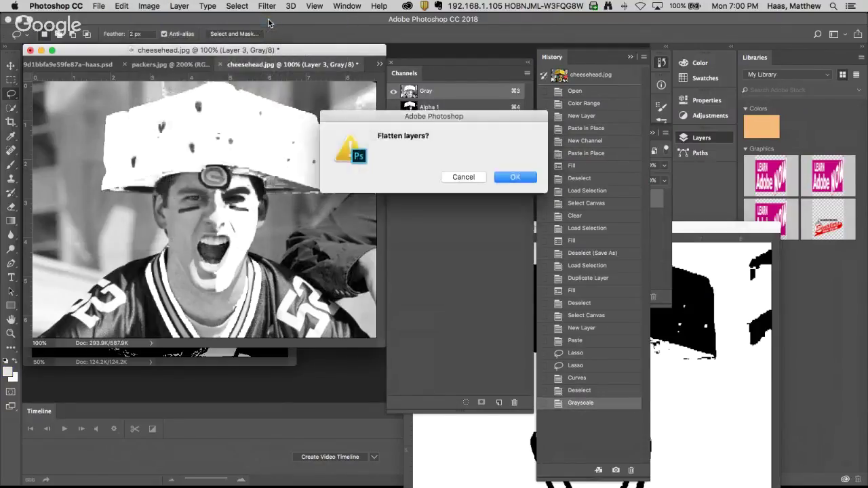
{"action": "key", "text": "Return"}
{"action": "key", "text": "Return"}
{"action": "key", "text": "Return"}
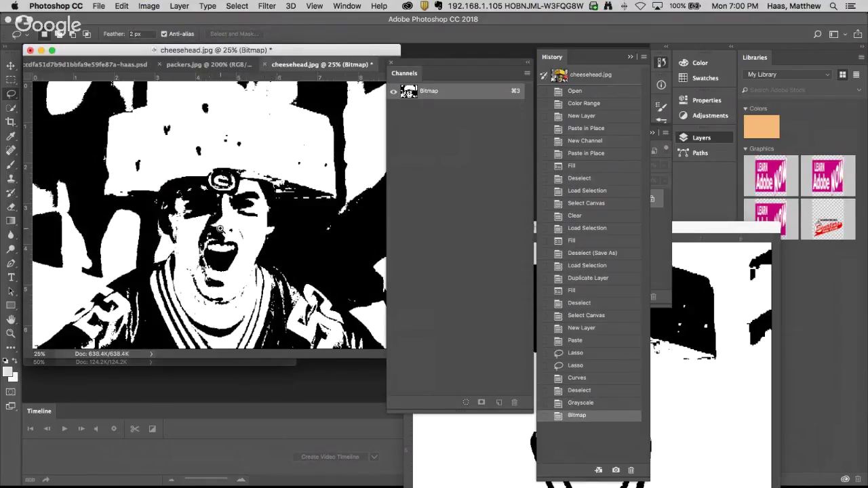
{"action": "left_click", "coordinate": [285, 232]}
{"action": "left_click_drag", "start_coordinate": [213, 233], "coordinate": [160, 235]}
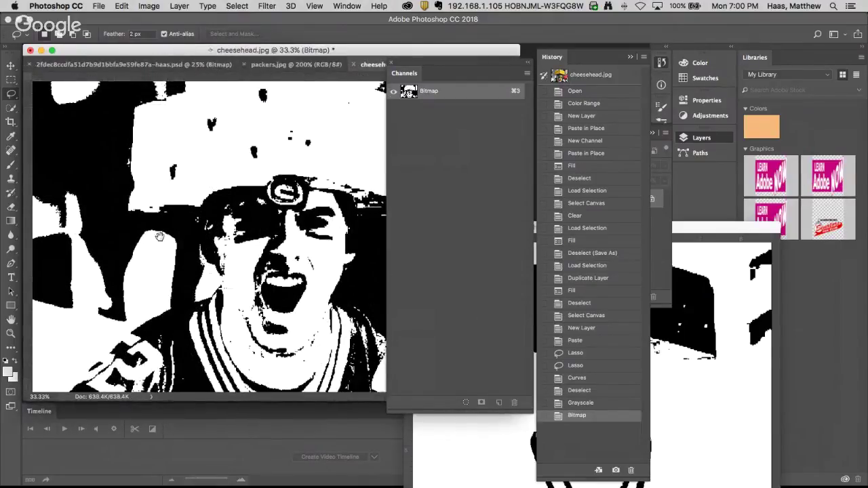
- Delete the Bitmap history state to return to the layered grayscale image
{"action": "key", "text": "super+r"}
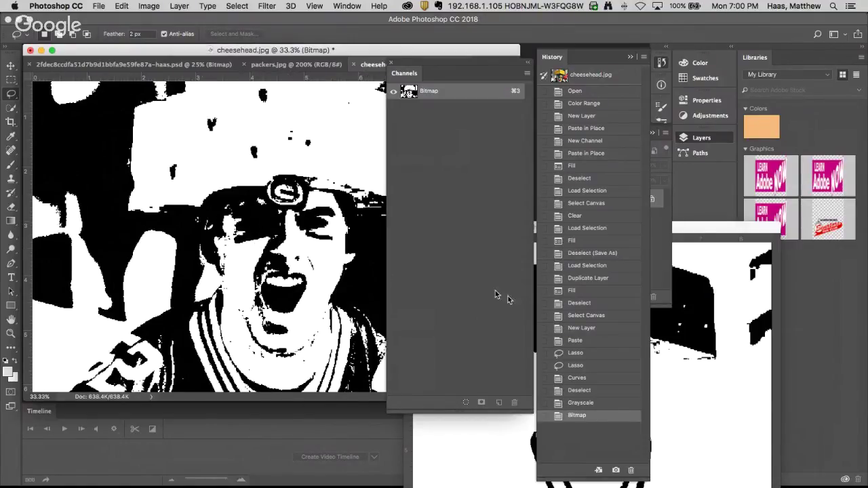
{"action": "left_click", "coordinate": [631, 471]}
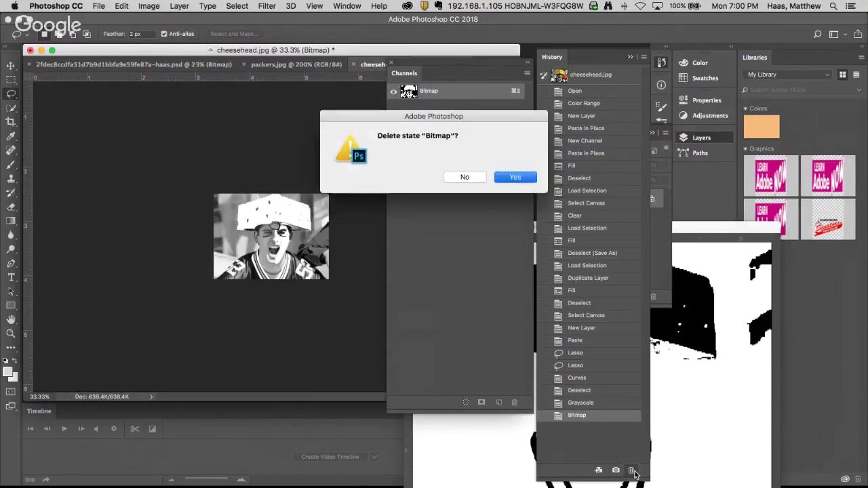
{"action": "key", "text": "Return"}
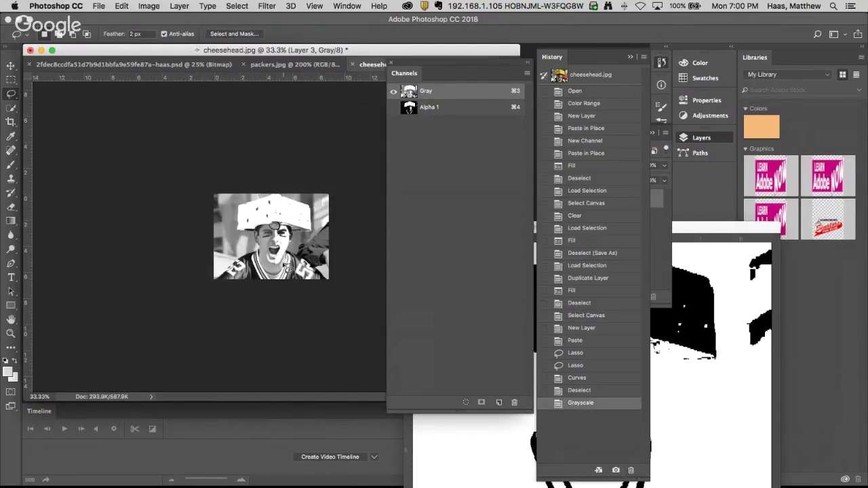
- Lasso the shaded eye, including its eyebrow and the eye-black stripe beneath it
{"action": "left_click", "coordinate": [269, 229], "text": "super"}
{"action": "left_click", "coordinate": [112, 143], "text": "super"}
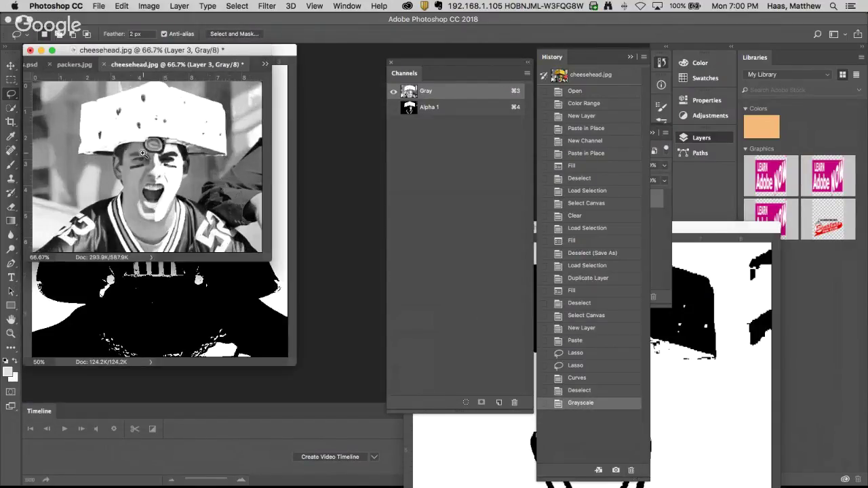
{"action": "left_click", "coordinate": [175, 173], "text": "super"}
{"action": "left_click", "coordinate": [175, 173], "text": "super"}
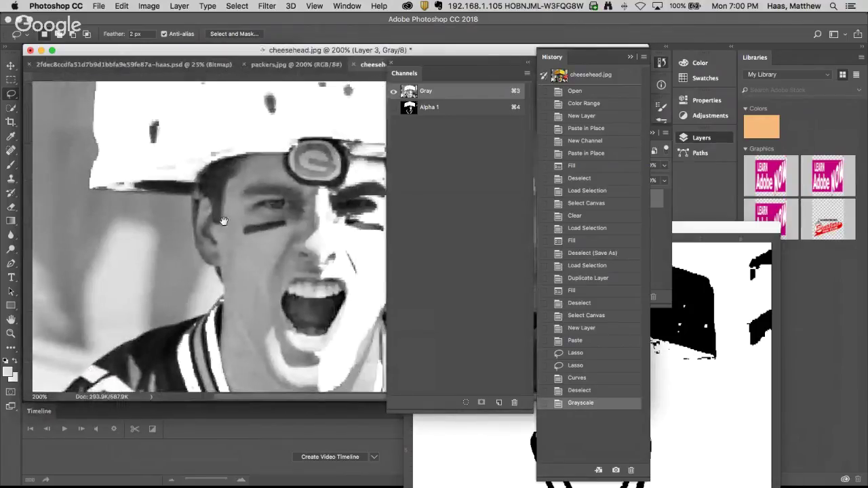
{"action": "left_click_drag", "start_coordinate": [242, 181], "coordinate": [308, 192]}
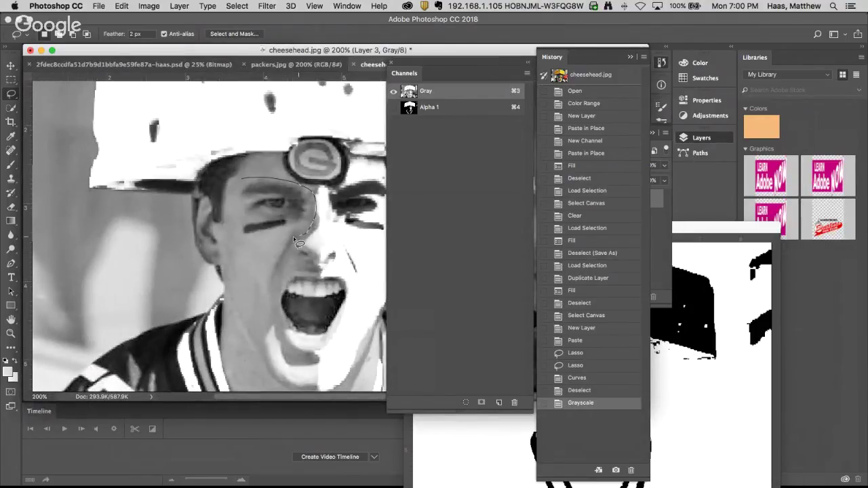
{"action": "left_click_drag", "start_coordinate": [233, 234], "coordinate": [237, 183]}
- Brighten the selected eye area with Curves by moving the curve's light endpoint inward, and deselect
{"action": "key", "text": "super+m"}
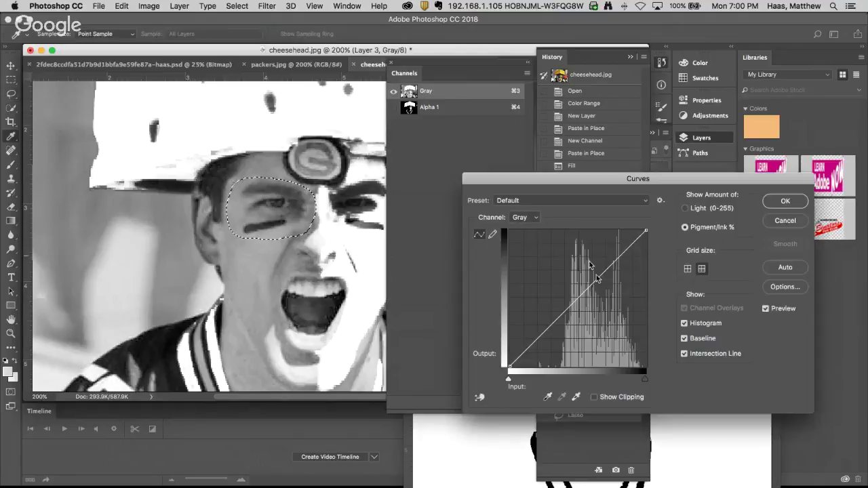
{"action": "left_click_drag", "start_coordinate": [509, 366], "coordinate": [557, 368]}
{"action": "left_click", "coordinate": [785, 202]}
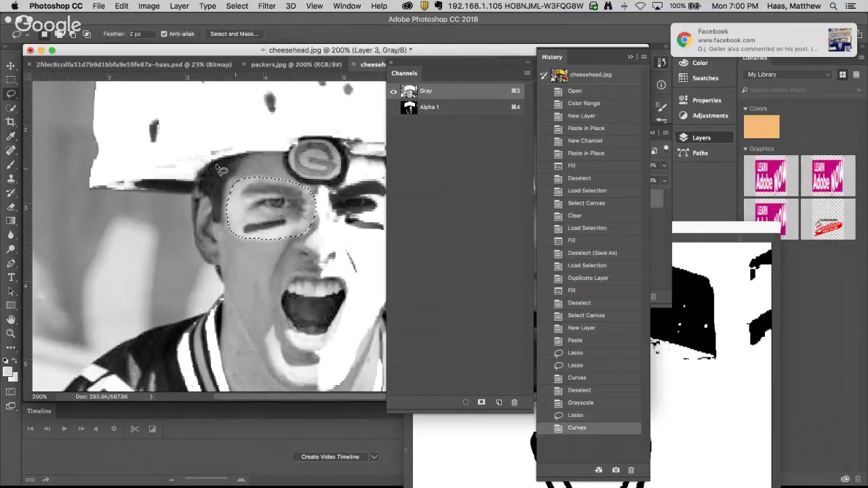
{"action": "key", "text": "super+d"}
- Flatten and convert the image to Bitmap at 300 pixels/inch with 50% Threshold, and check the eye detail up close
{"action": "key", "text": "super+minus"}
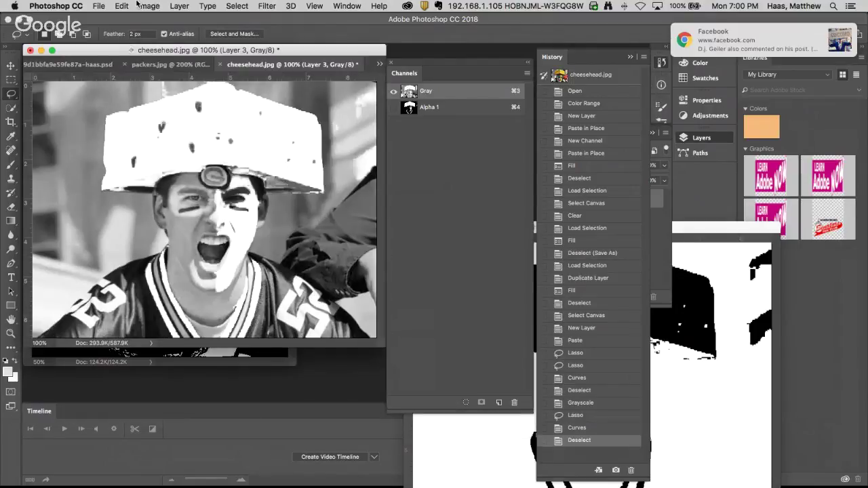
{"action": "left_click", "coordinate": [139, 6]}
{"action": "mouse_move", "coordinate": [159, 20]}
{"action": "left_click", "coordinate": [285, 24]}
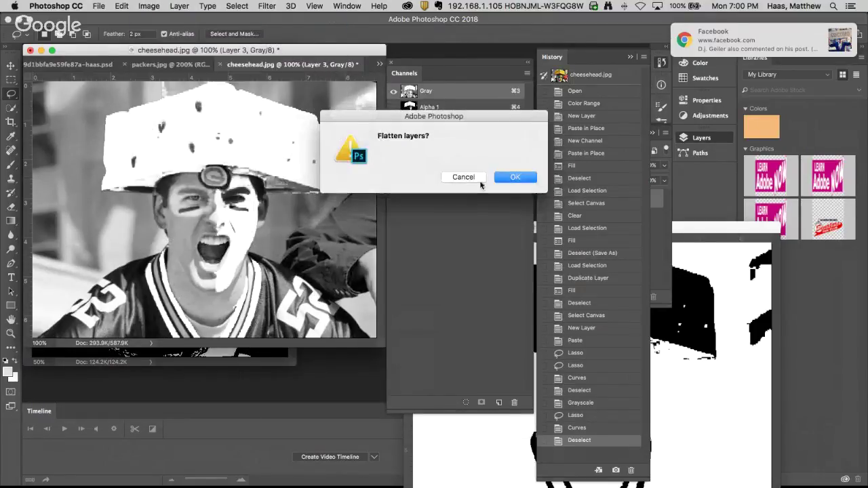
{"action": "left_click", "coordinate": [519, 178]}
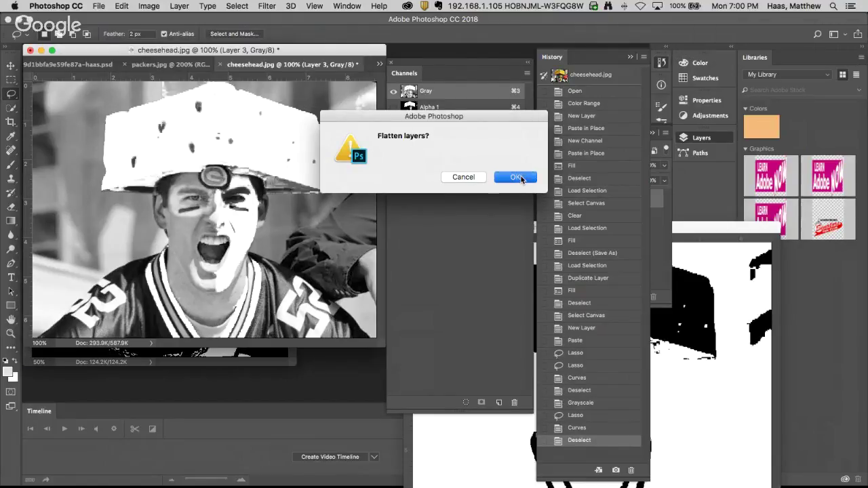
{"action": "left_click", "coordinate": [502, 179]}
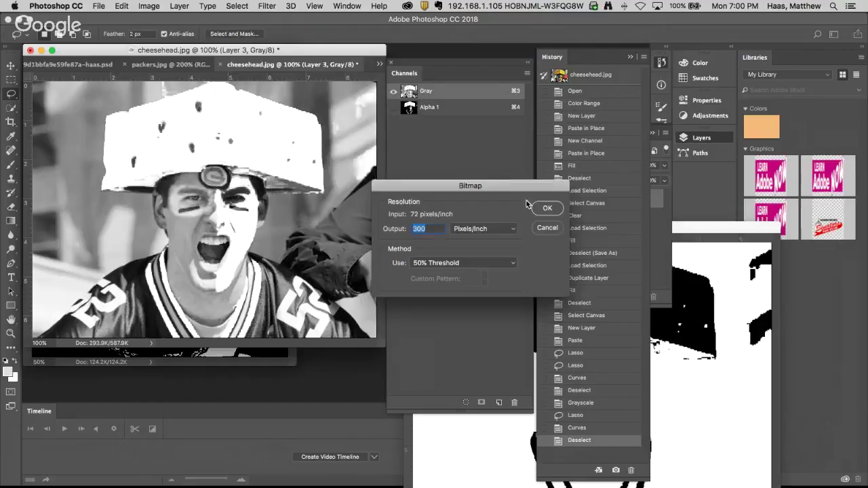
{"action": "left_click", "coordinate": [545, 208]}
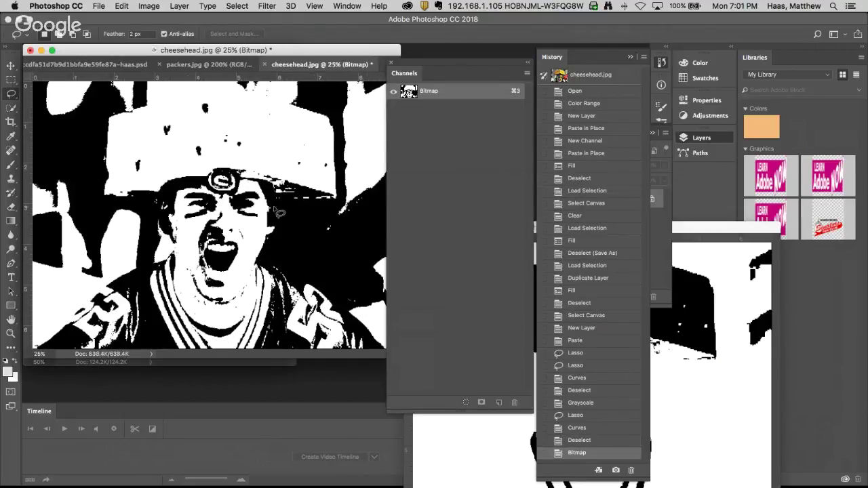
{"action": "key", "text": "super+plus"}
{"action": "key", "text": "super+plus"}
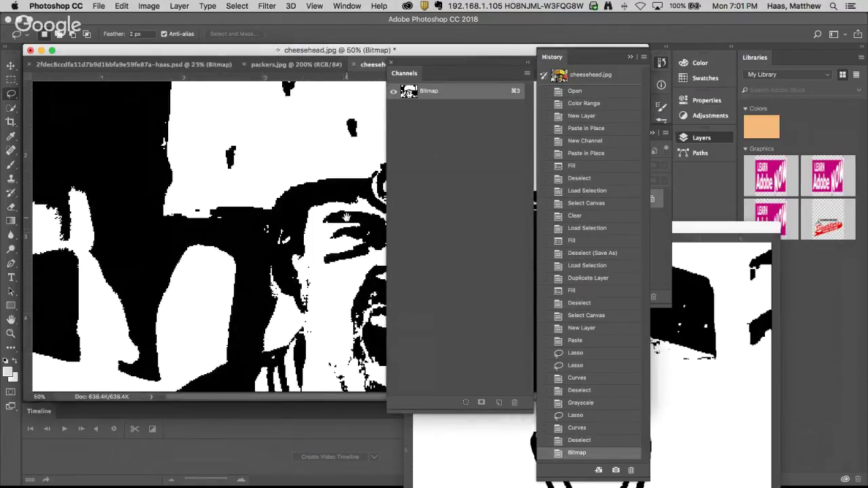
{"action": "left_click_drag", "start_coordinate": [346, 217], "coordinate": [203, 223]}
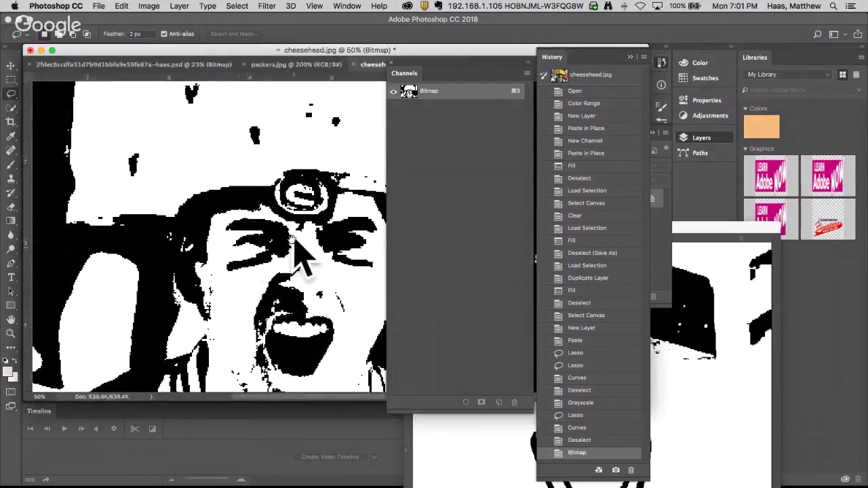
{"action": "key", "text": "super+minus"}
{"action": "key", "text": "super+minus"}
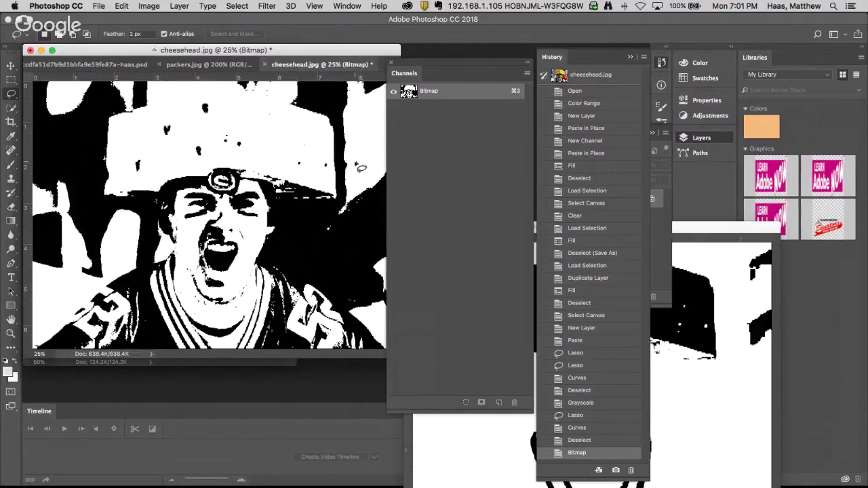
- Place the cheesehead-yellow.jpg window beside cheesehead.jpg and hide the Channels, History and Layers palettes covering the images
{"action": "left_click", "coordinate": [719, 273]}
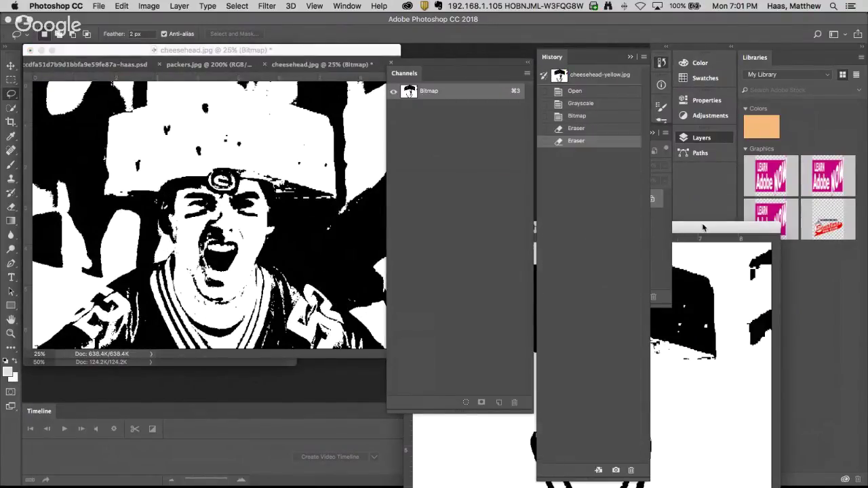
{"action": "left_click_drag", "start_coordinate": [702, 228], "coordinate": [331, 127]}
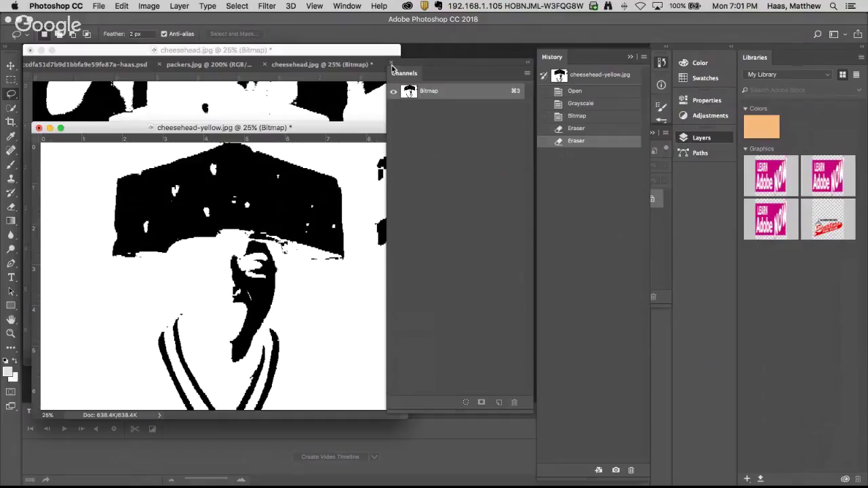
{"action": "left_click", "coordinate": [391, 65]}
{"action": "left_click_drag", "start_coordinate": [222, 129], "coordinate": [576, 81]}
{"action": "left_click", "coordinate": [630, 58]}
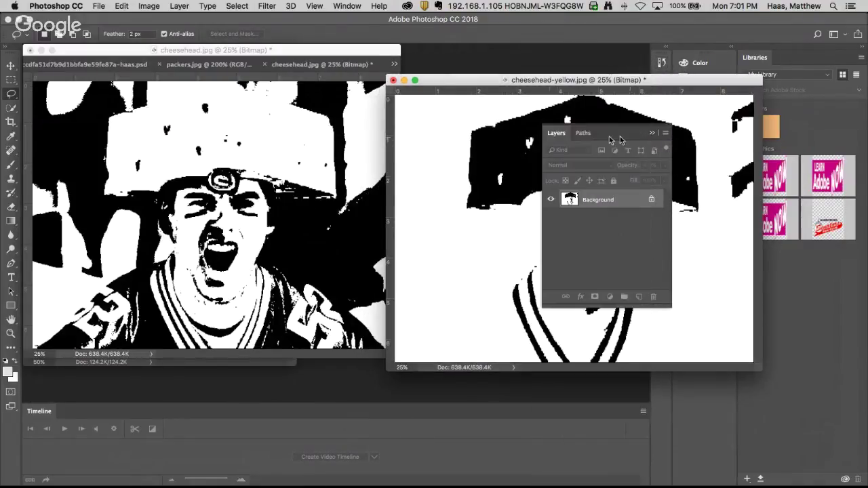
{"action": "left_click", "coordinate": [652, 133]}
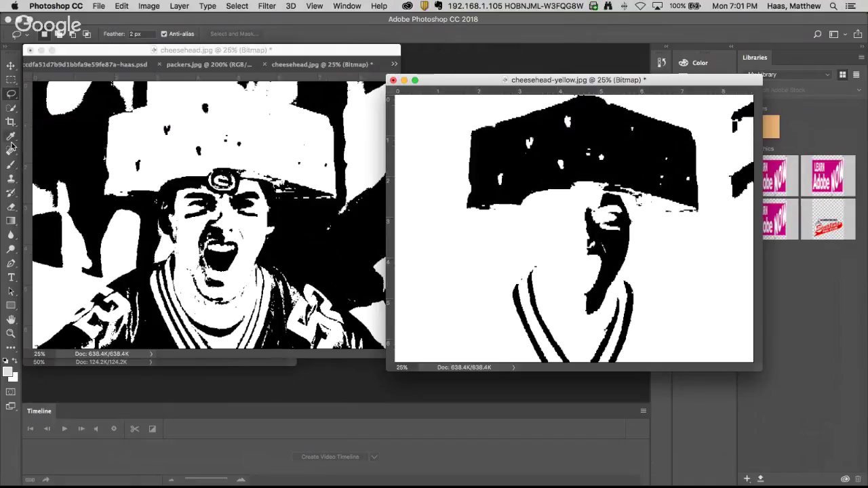
- Set the Eraser to Block mode and erase the stray black marks at the right edge of the cheesehead-yellow.jpg image
{"action": "left_click", "coordinate": [10, 206]}
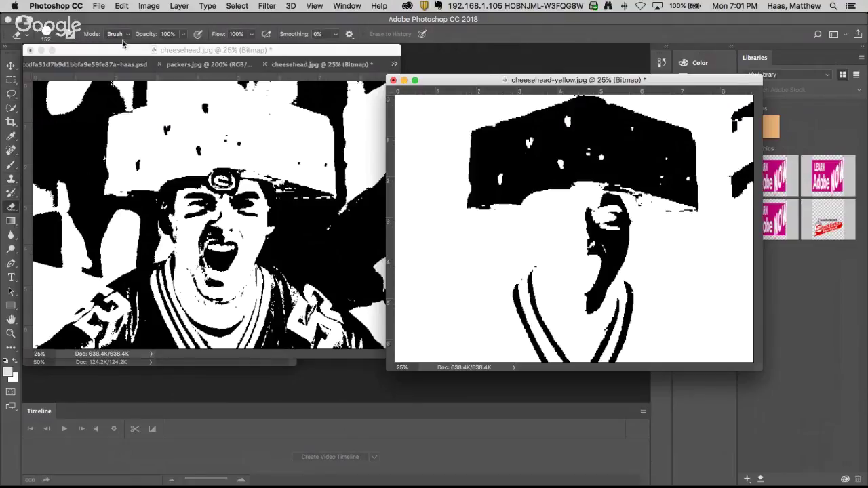
{"action": "left_click", "coordinate": [145, 46]}
{"action": "left_click", "coordinate": [129, 34]}
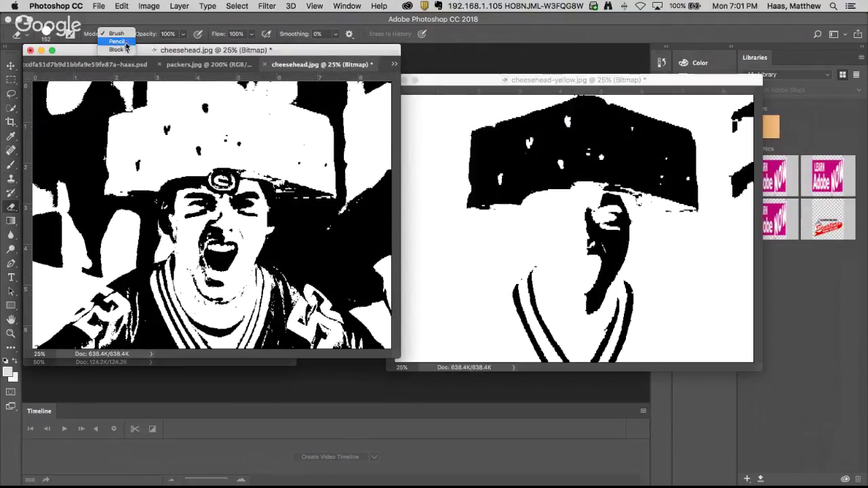
{"action": "left_click", "coordinate": [116, 56]}
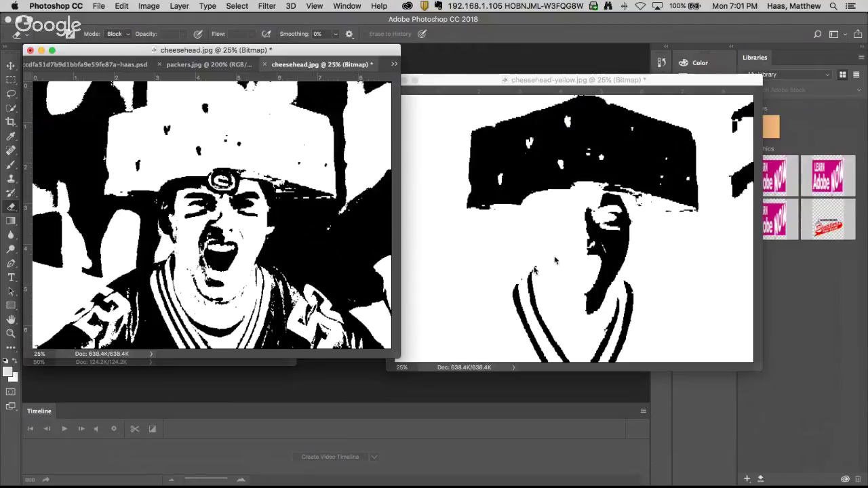
{"action": "left_click", "coordinate": [653, 206]}
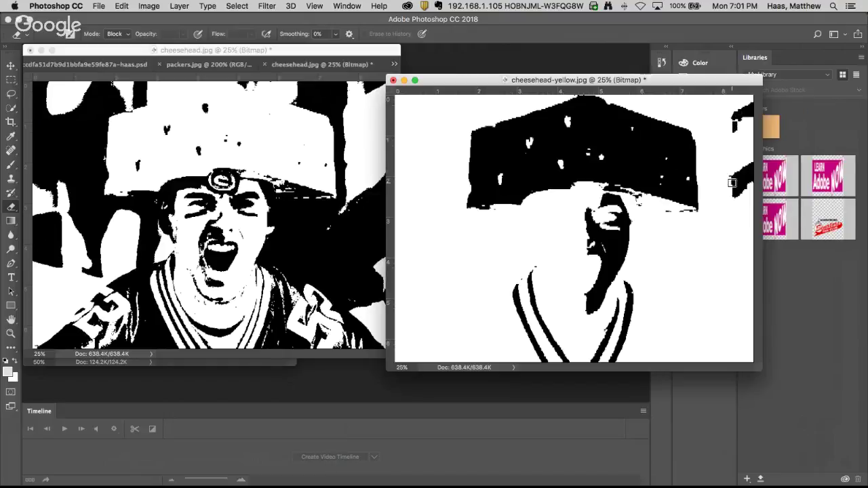
{"action": "mouse_move", "coordinate": [732, 183]}
{"action": "left_mouse_down"}
{"action": "mouse_move", "coordinate": [731, 141]}
{"action": "mouse_move", "coordinate": [747, 118]}
{"action": "mouse_move", "coordinate": [739, 234]}
{"action": "mouse_move", "coordinate": [746, 109]}
{"action": "left_mouse_up"}
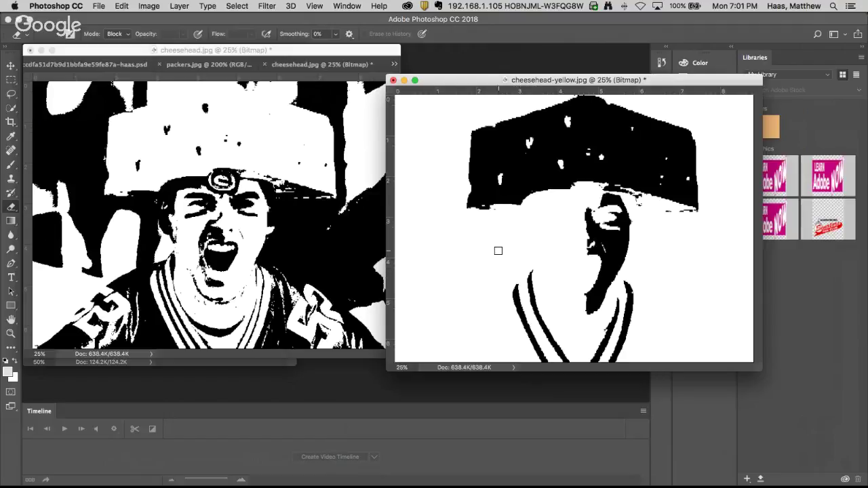
- Inspect the cleaned cheesehead-yellow.jpg bitmap up close and return its window beside cheesehead.jpg
{"action": "key", "text": "super+equal"}
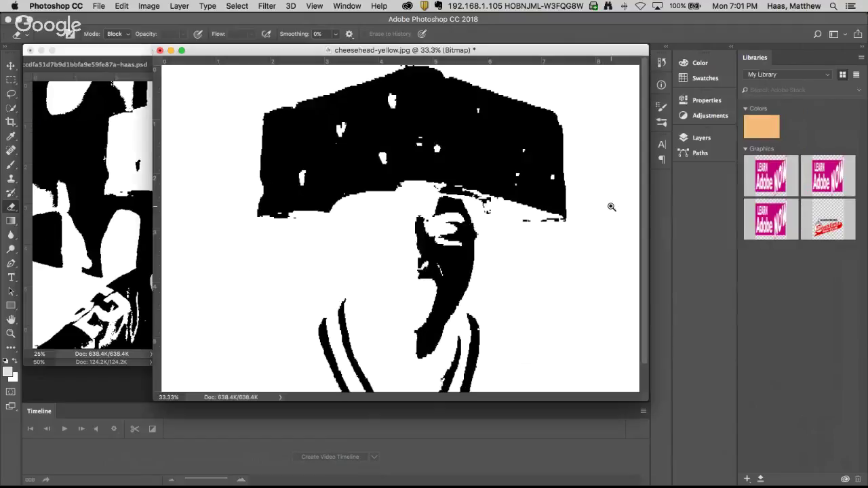
{"action": "key", "text": "super+equal"}
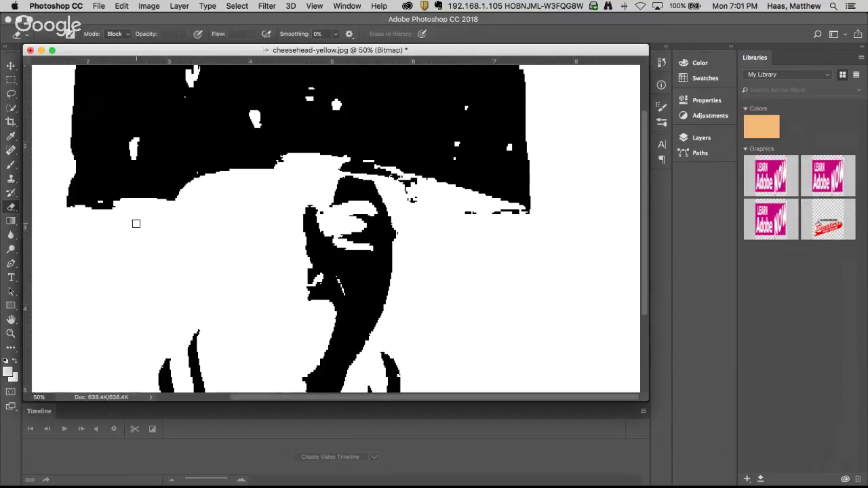
{"action": "key", "text": "super+minus"}
{"action": "key", "text": "super+minus"}
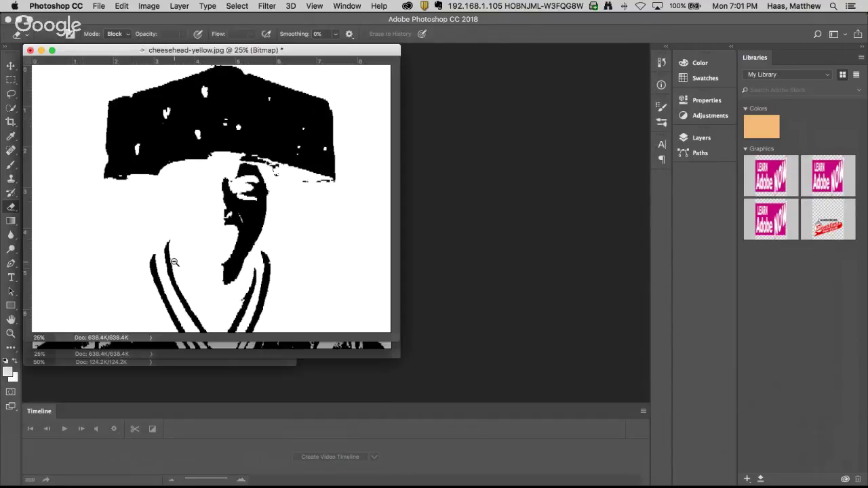
{"action": "left_click_drag", "start_coordinate": [150, 50], "coordinate": [531, 73]}
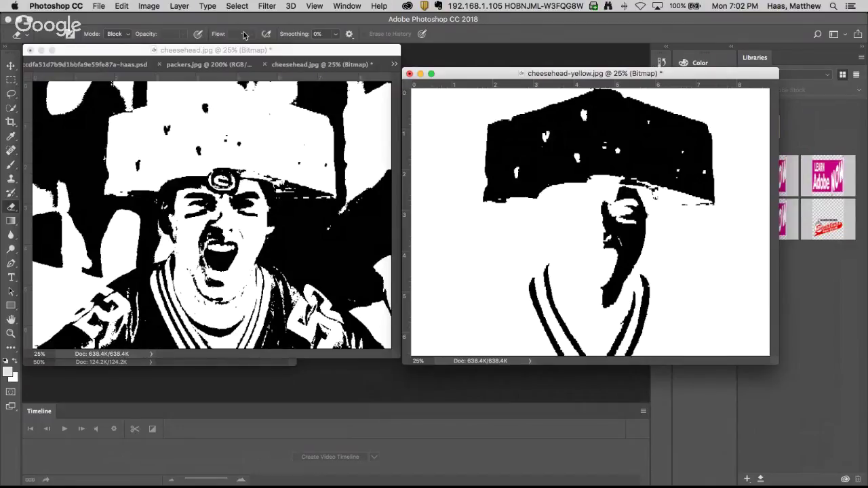
- Try inverting the cheesehead.jpg bitmap, revert the inversion, and make cheesehead-yellow.jpg the active document
{"action": "left_click", "coordinate": [200, 55]}
{"action": "key", "text": "super+i"}
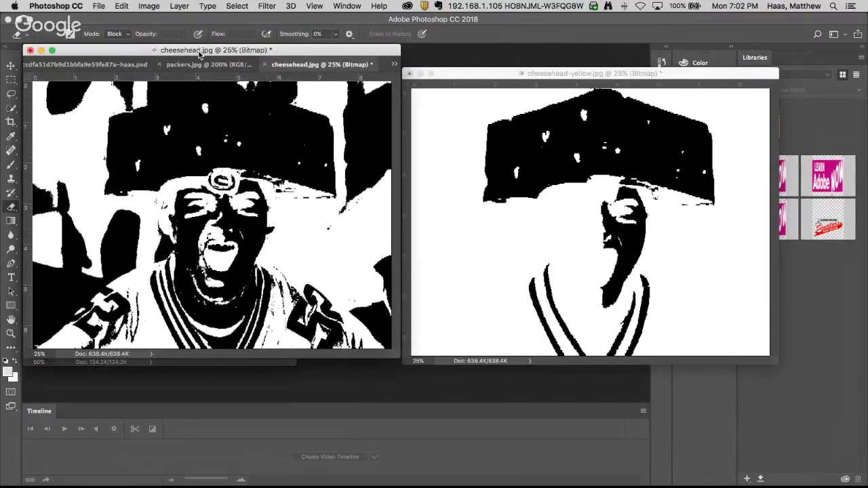
{"action": "key", "text": "super+i"}
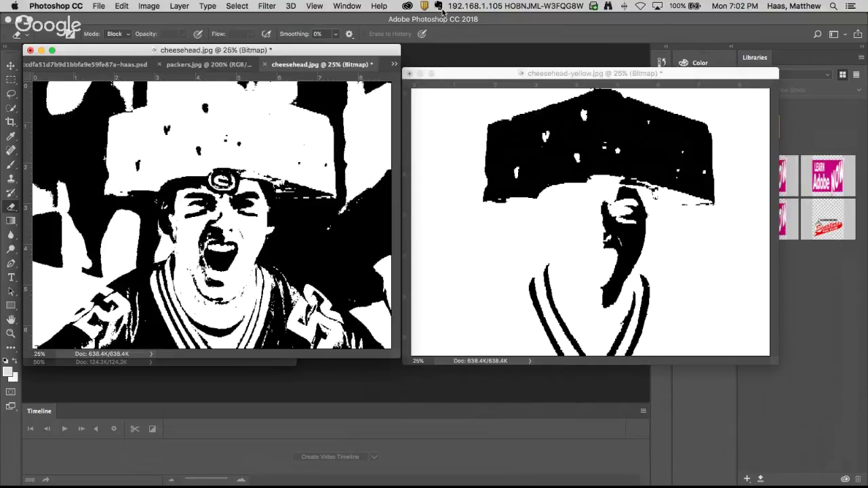
{"action": "left_click", "coordinate": [484, 69]}
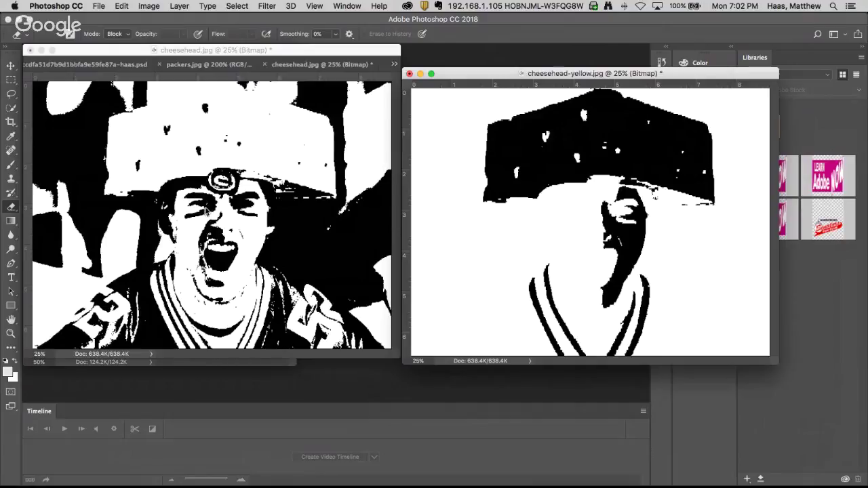
- Try inverting the cheesehead-yellow.jpg and cheesehead.jpg bitmaps, reverting the inversion in each document
{"action": "key", "text": "super+i"}
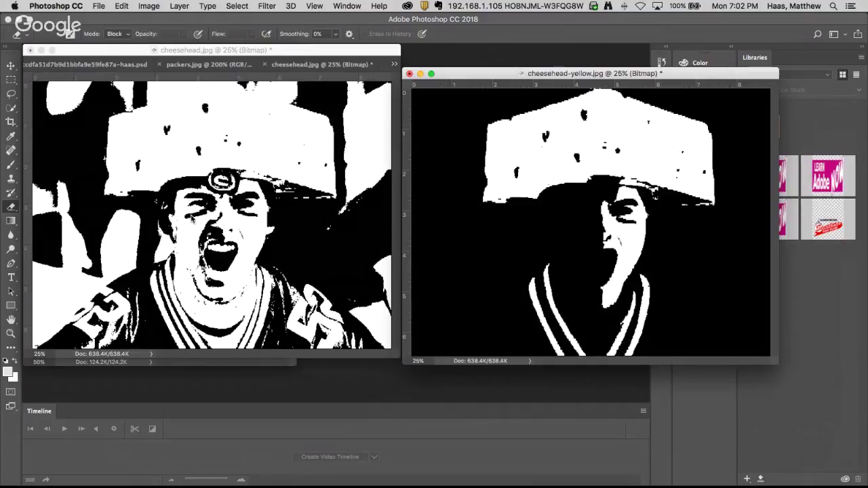
{"action": "key", "text": "super+i"}
{"action": "left_click", "coordinate": [212, 183]}
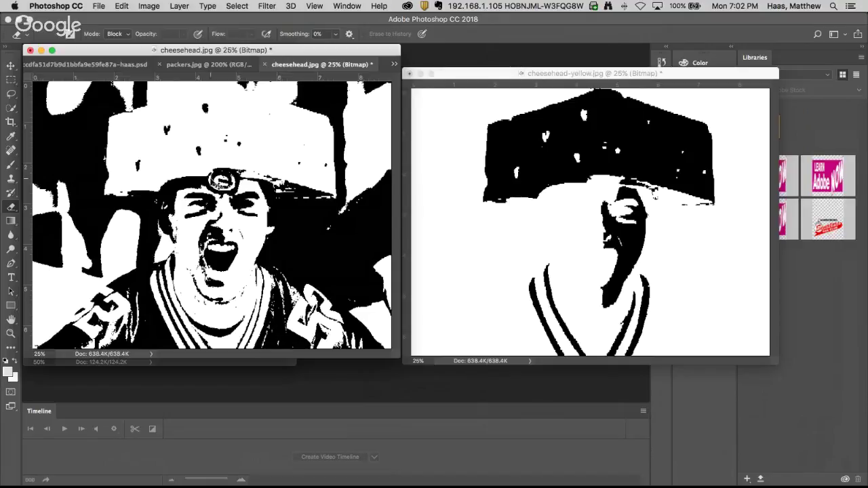
{"action": "key", "text": "super+i"}
{"action": "key", "text": "super+i"}
- Apply the Invert adjustment to the cheesehead.jpg bitmap once more and undo it
{"action": "left_click", "coordinate": [150, 5]}
{"action": "mouse_move", "coordinate": [204, 39]}
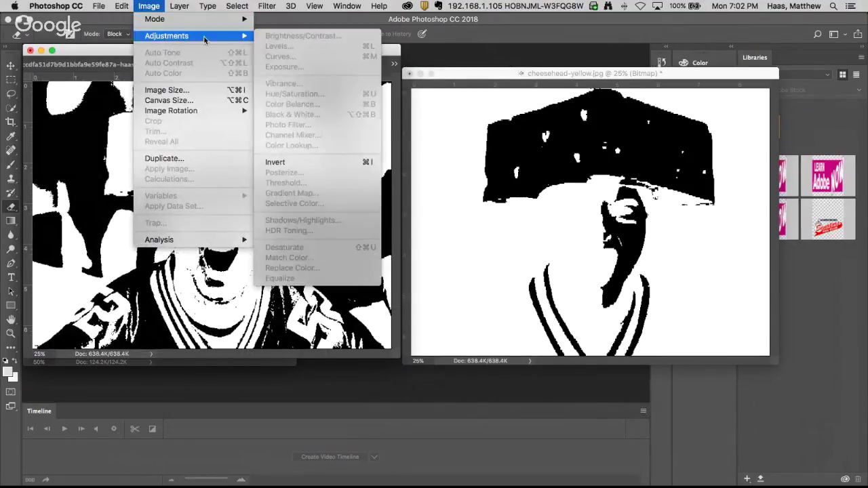
{"action": "left_click", "coordinate": [273, 162]}
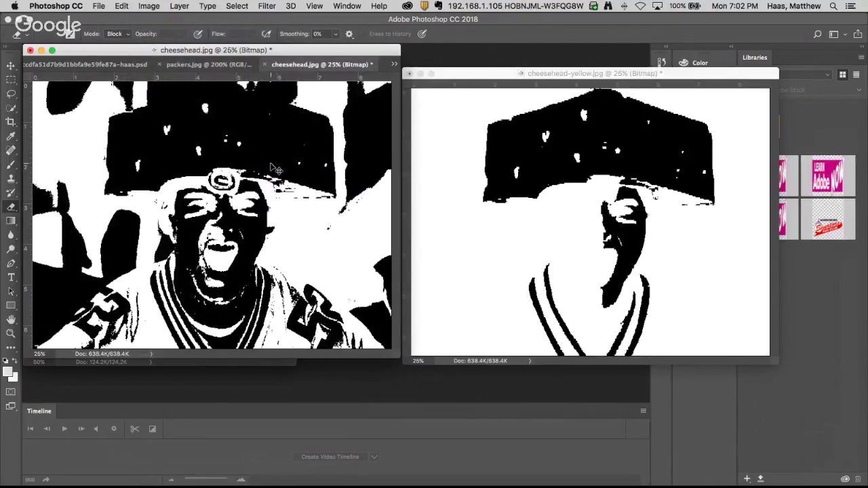
{"action": "key", "text": "super+z"}
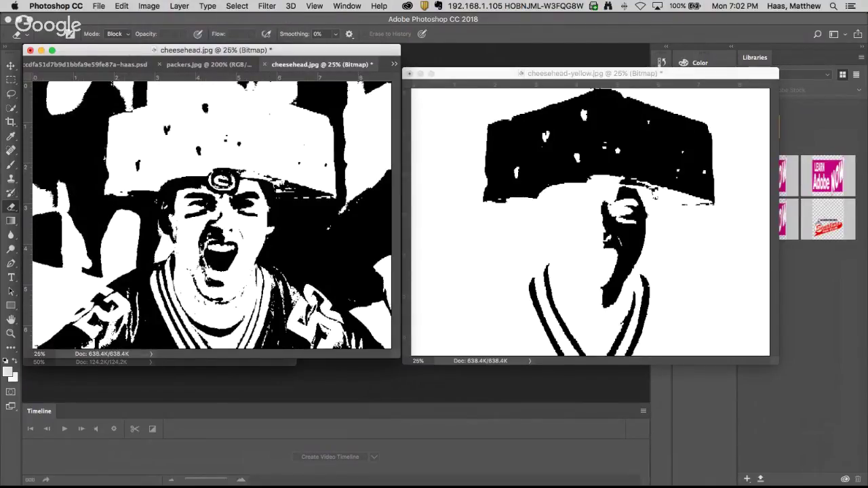
{"action": "key", "text": "super+Tab"}
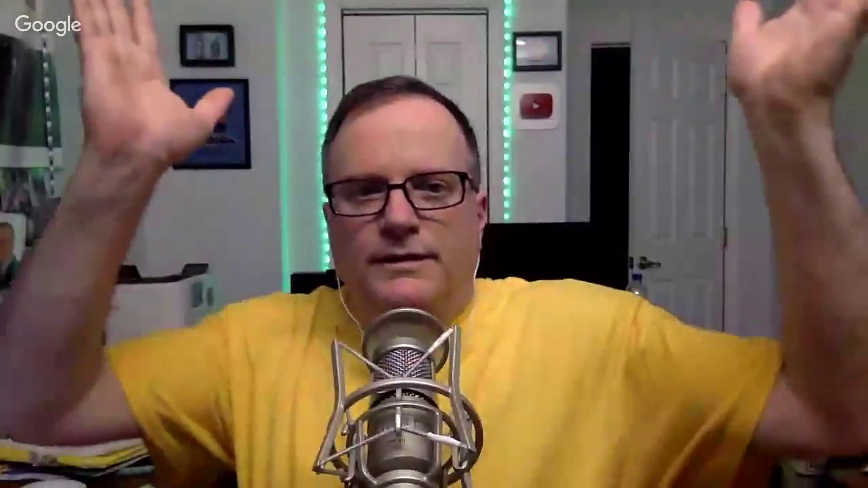